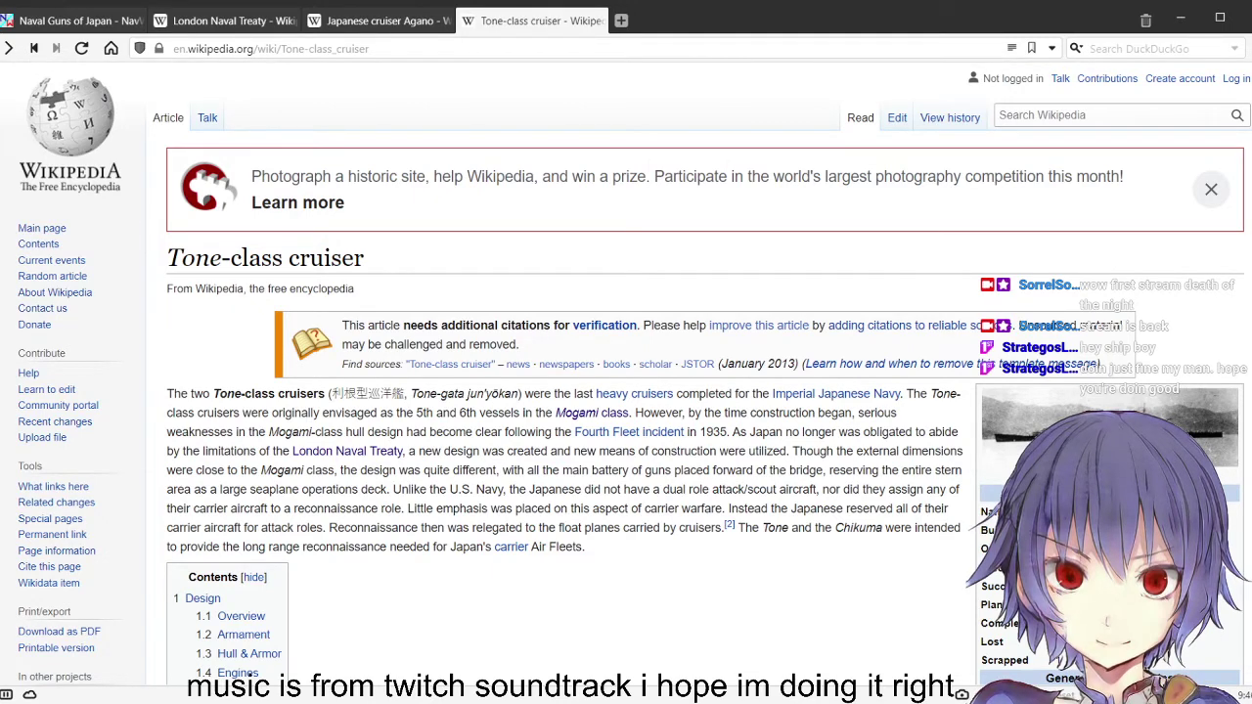
Switch to the ship design program and set the hull dimension units to metres
key(alt+Tab)
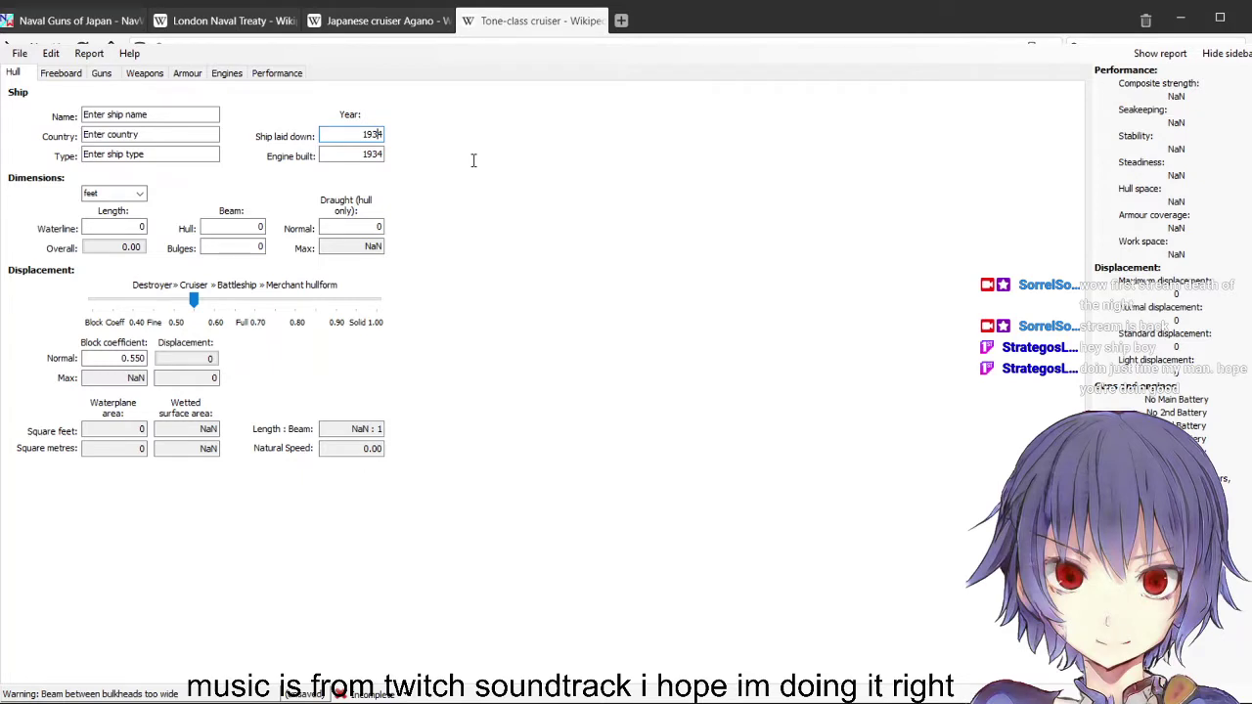
click(140, 194)
click(119, 222)
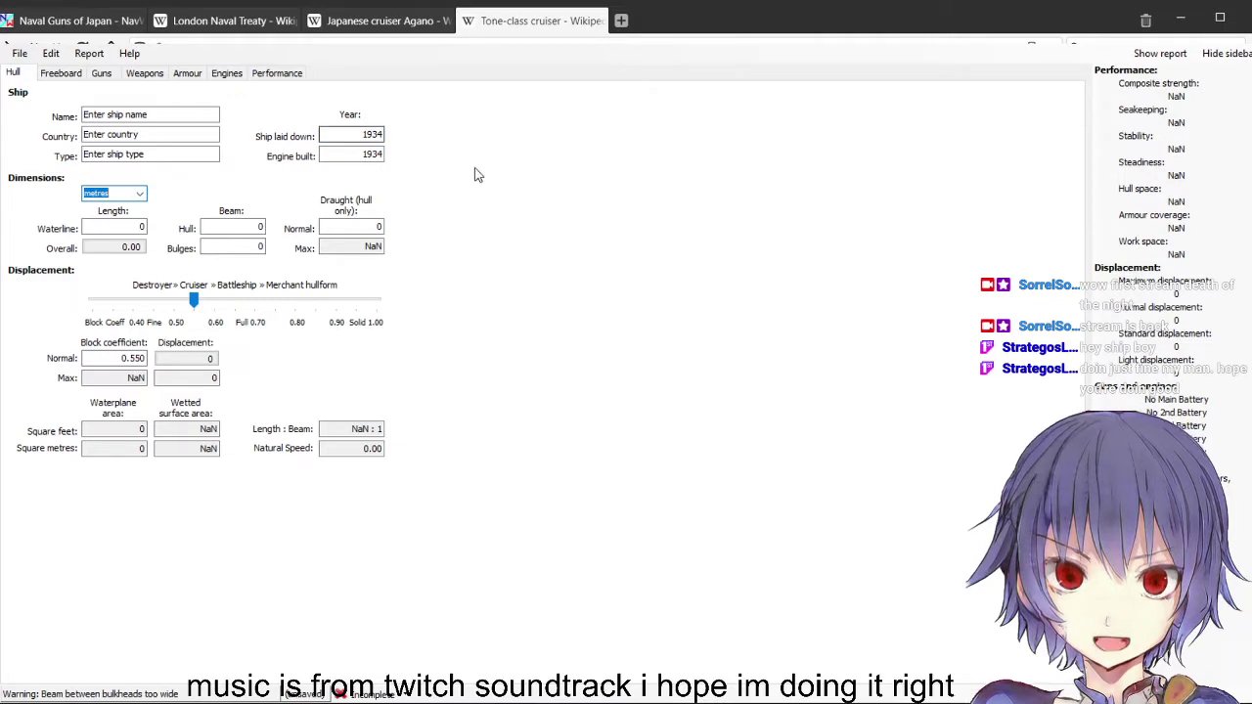
click(376, 155)
Switch back to the browser and read the cruiser limits in the Terms section of the London Naval Treaty article
key(alt+Tab)
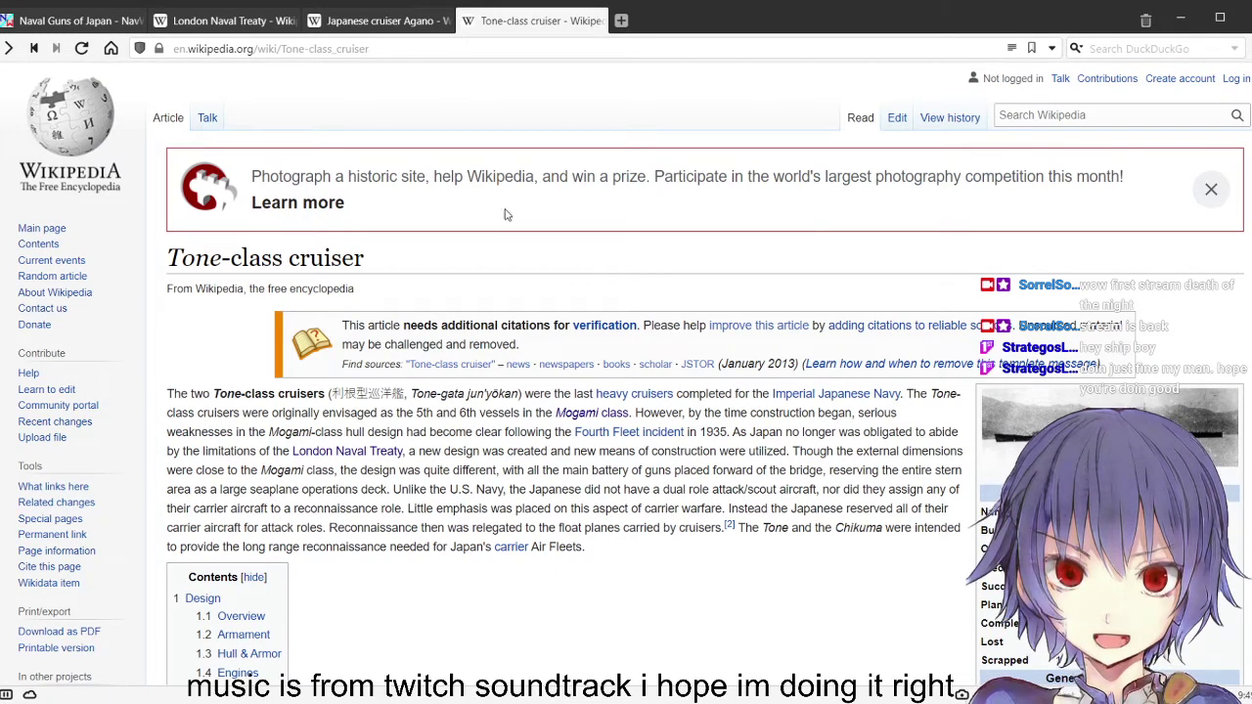
click(193, 24)
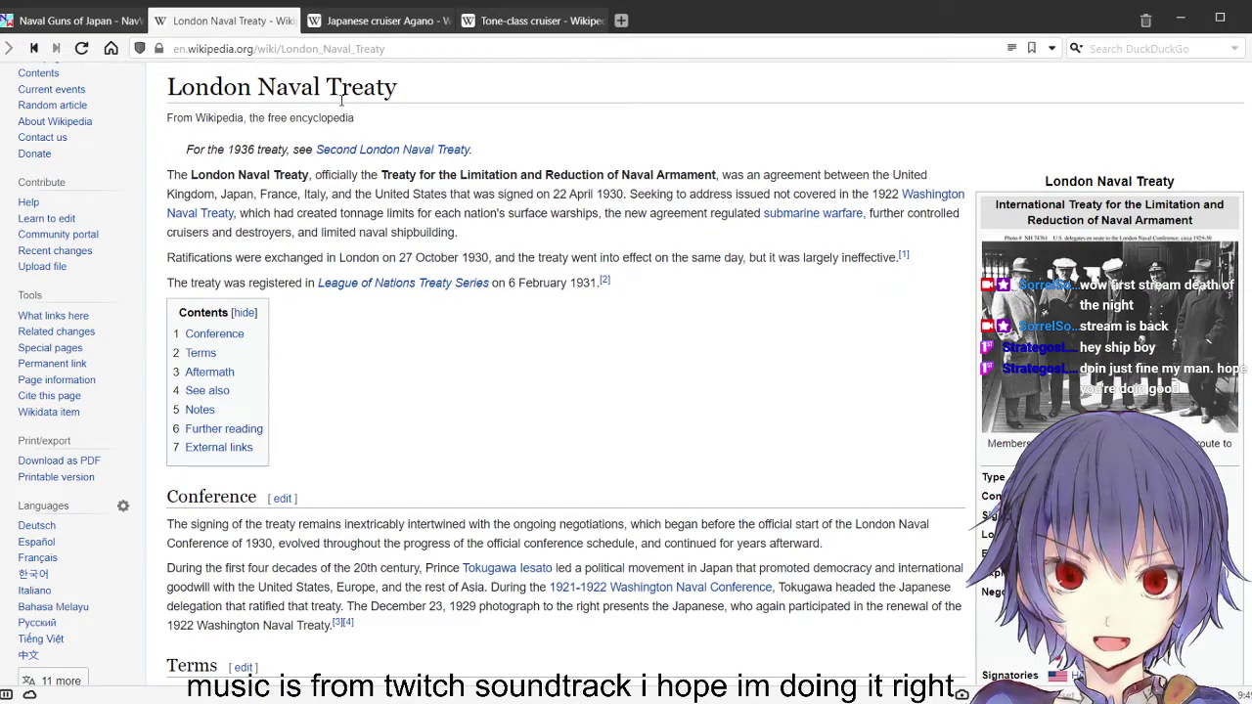
scroll(480, 133, down, 4)
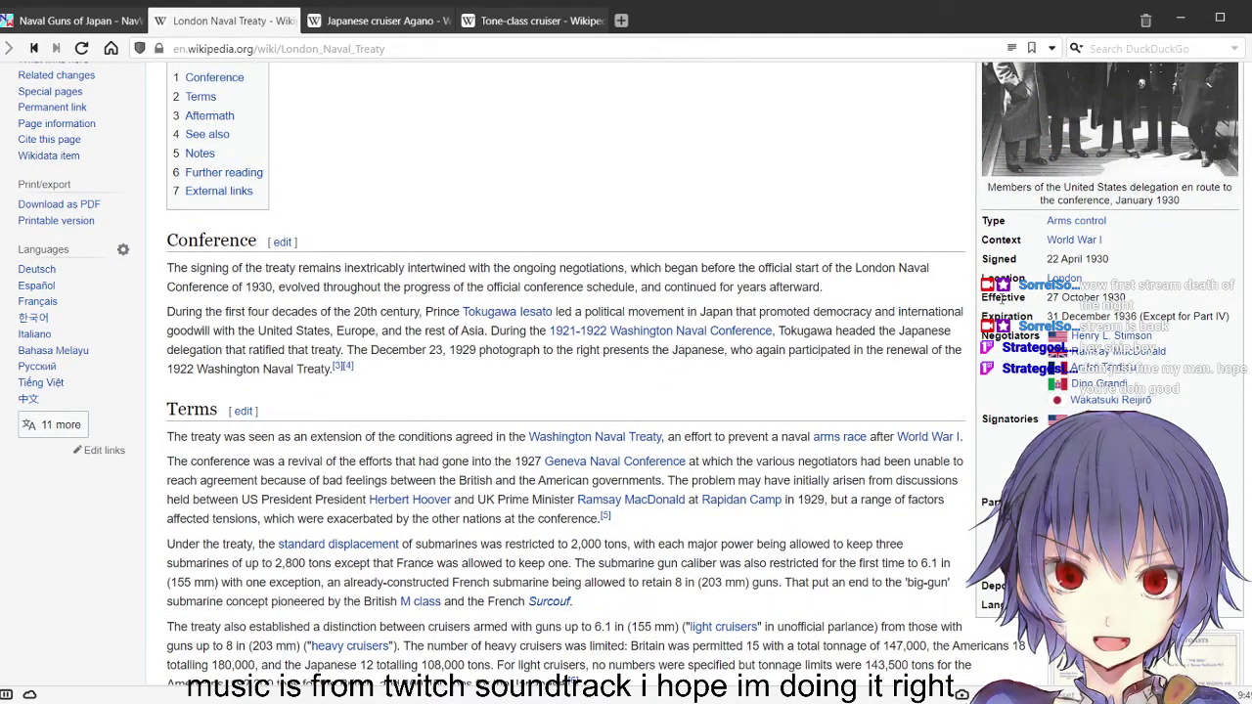
scroll(892, 270, down, 1)
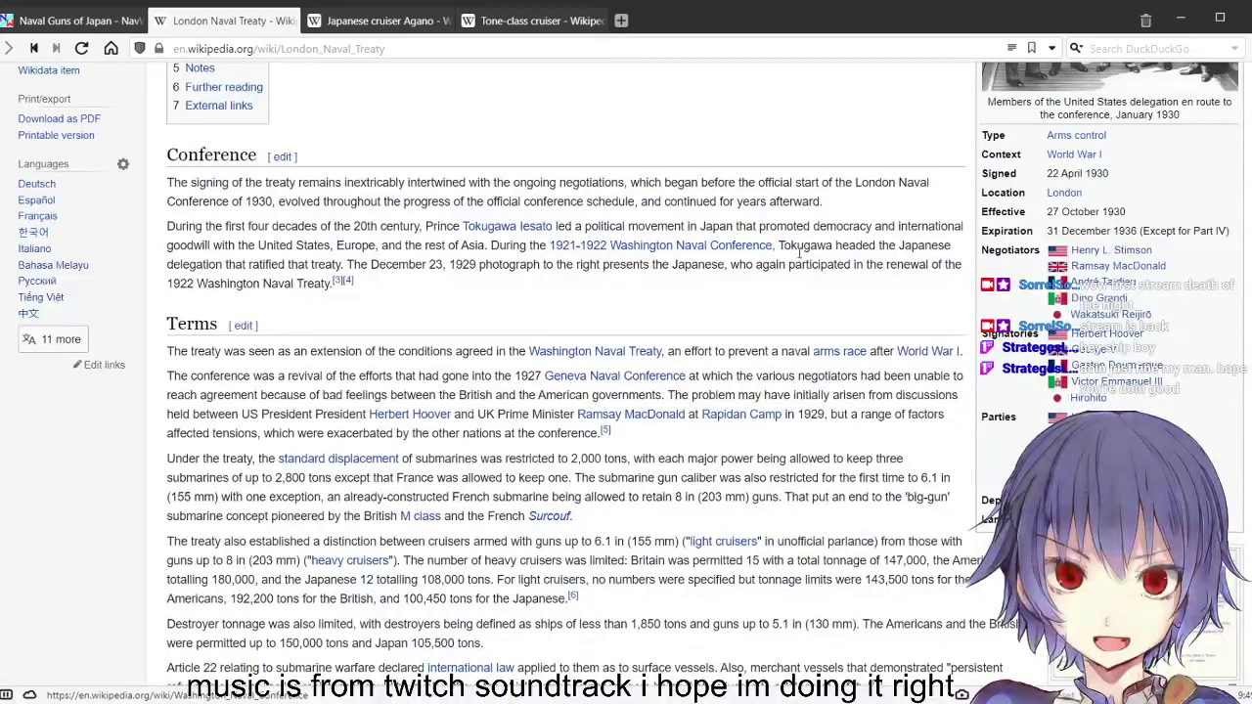
scroll(328, 291, down, 1)
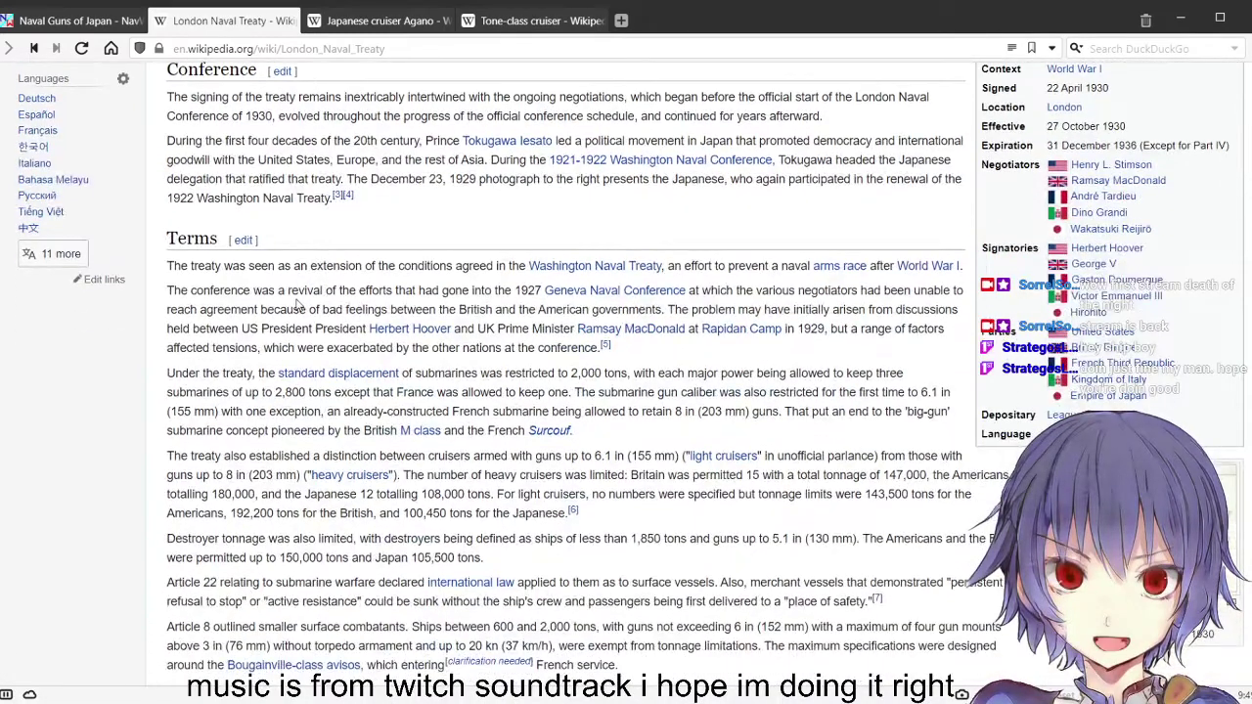
scroll(298, 305, down, 1)
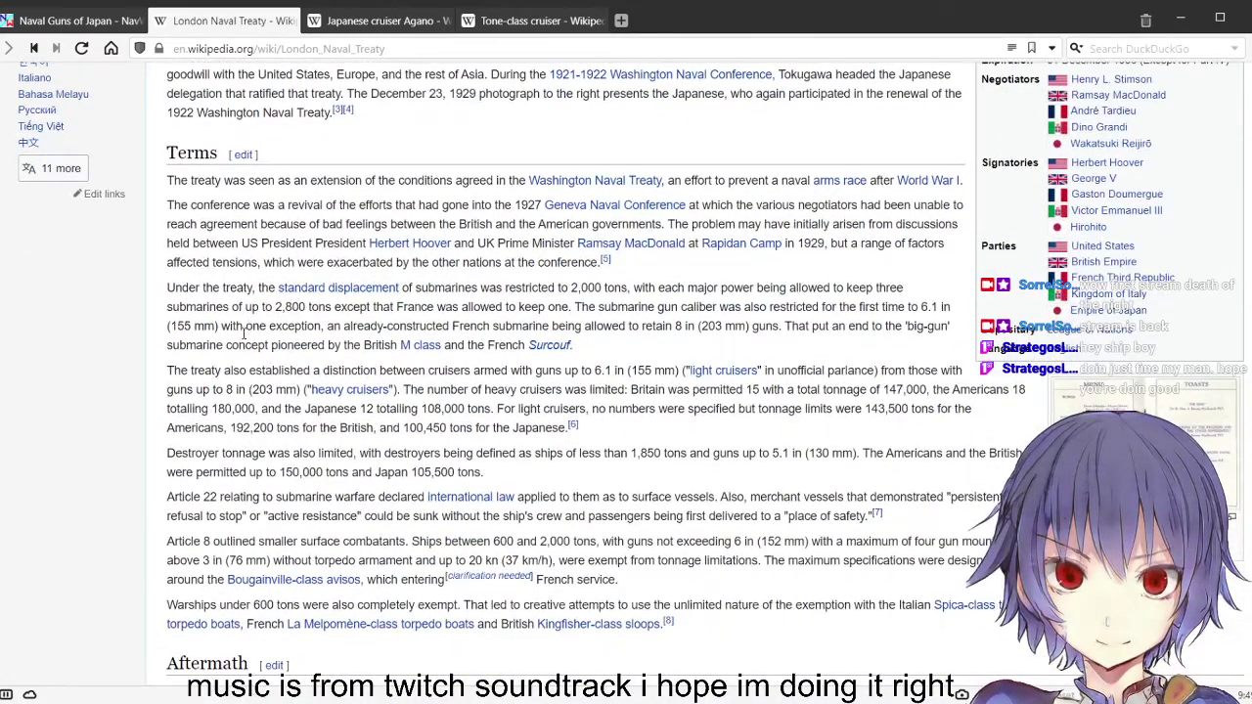
drag(235, 371, 518, 371)
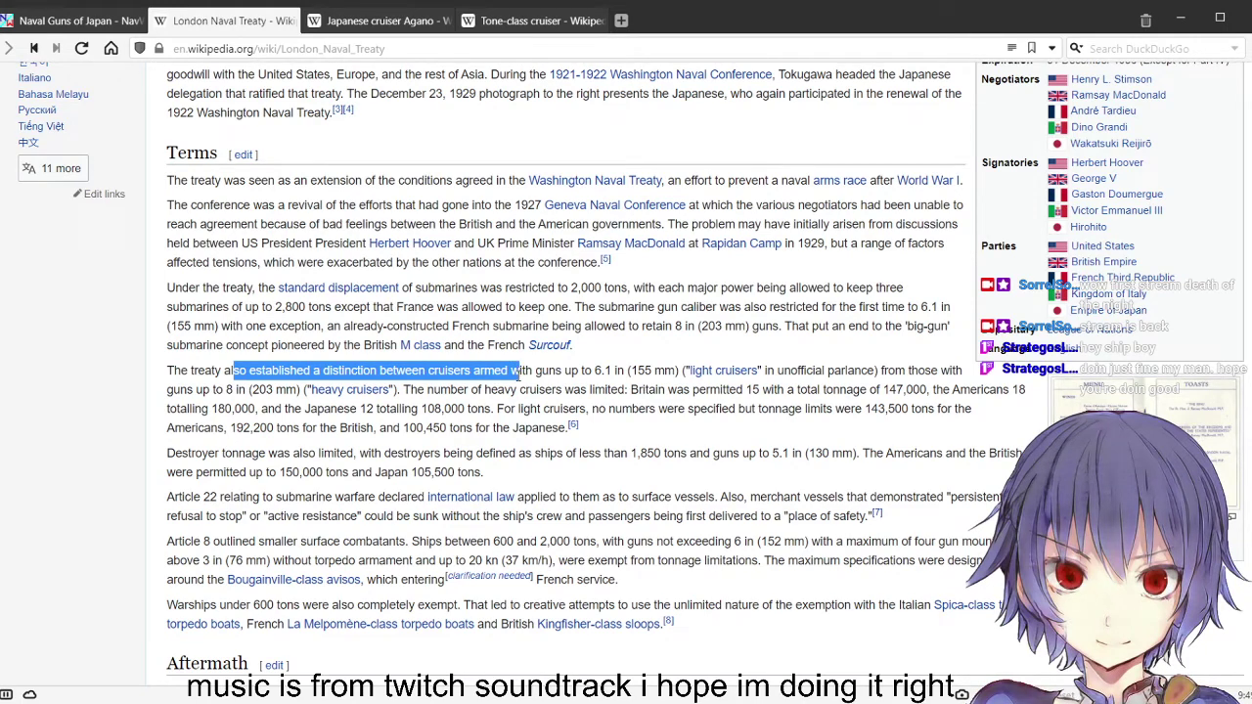
click(526, 376)
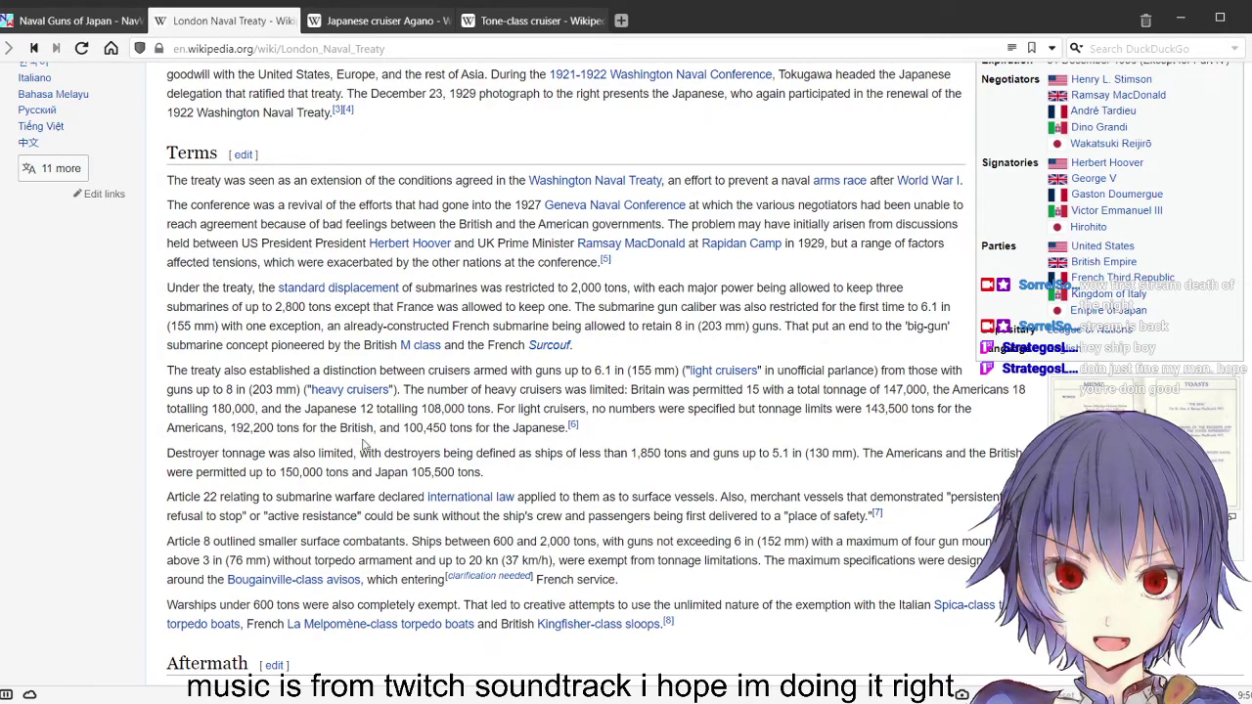
Open the Second London Naval Treaty article from the related topics and highlight the light cruiser tonnage limit in its Treaty section
scroll(250, 403, down, 3)
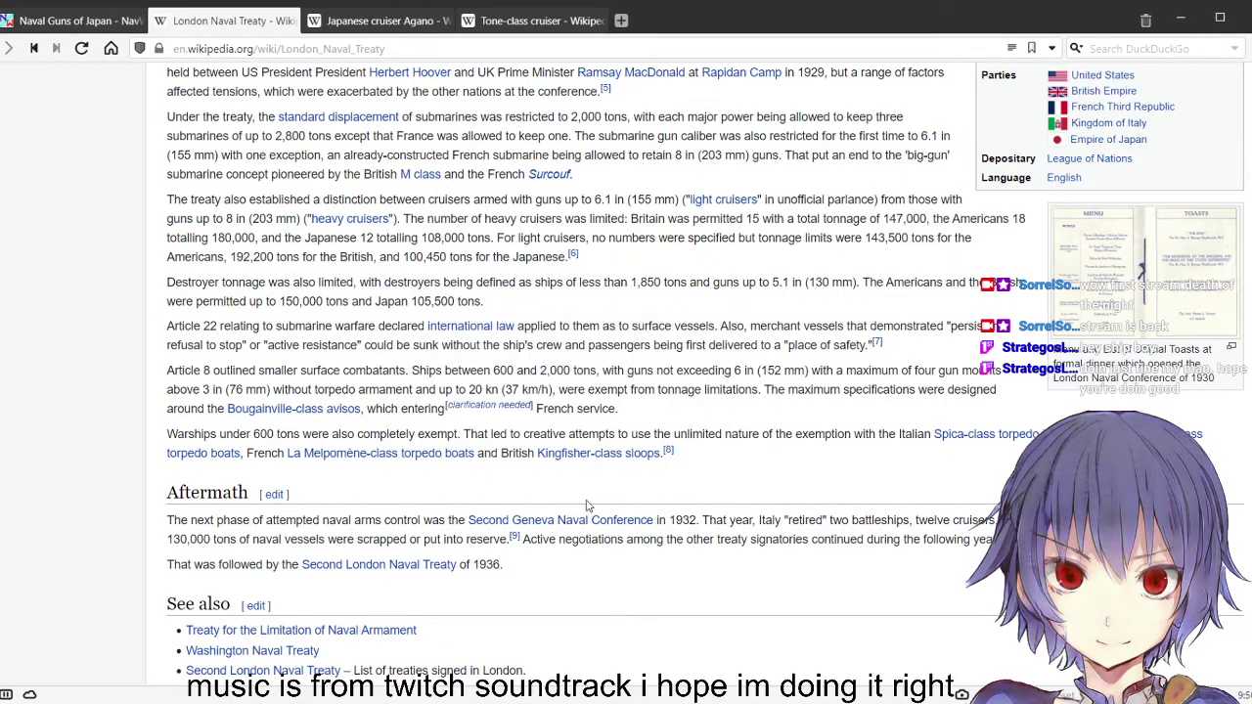
mouse_move(577, 523)
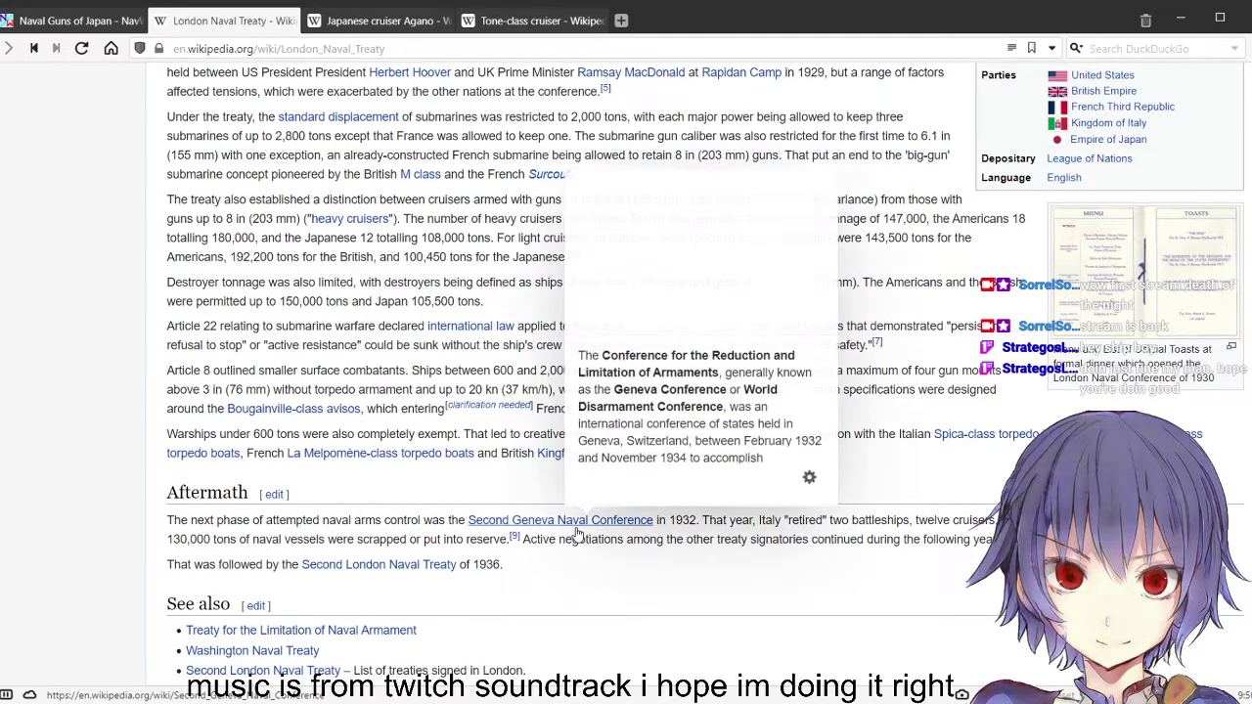
click(262, 672)
scroll(303, 490, down, 5)
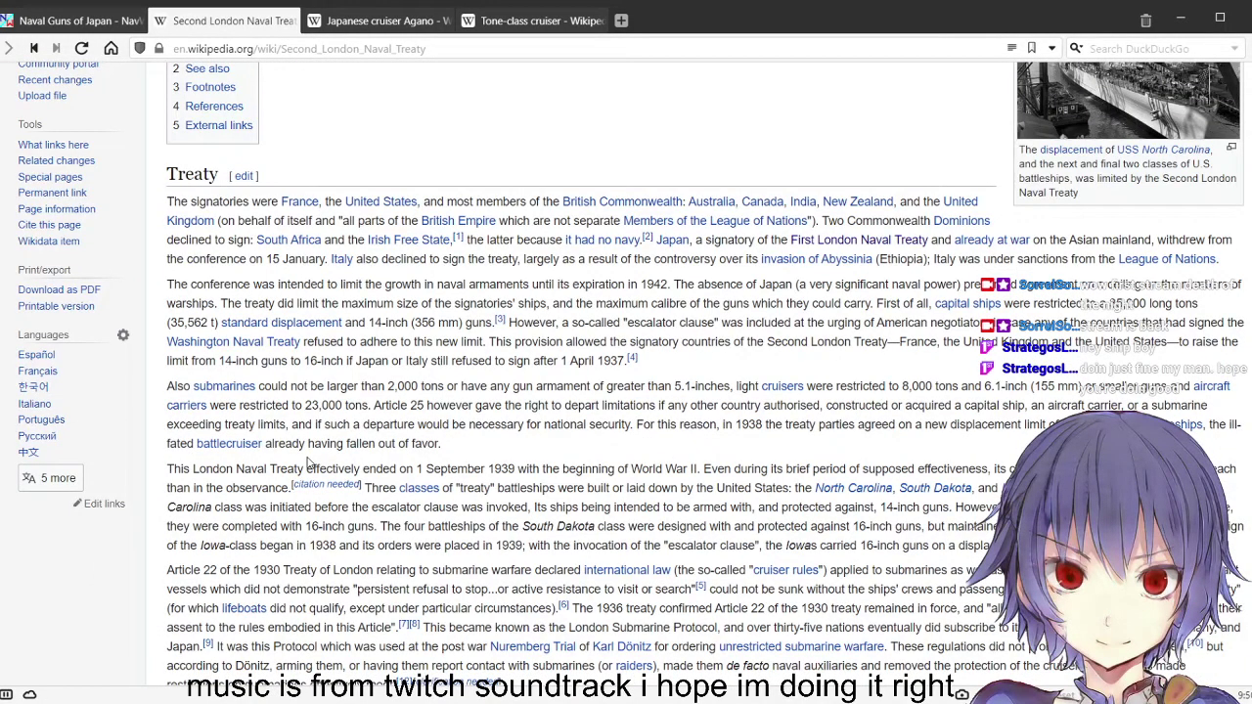
scroll(309, 461, down, 3)
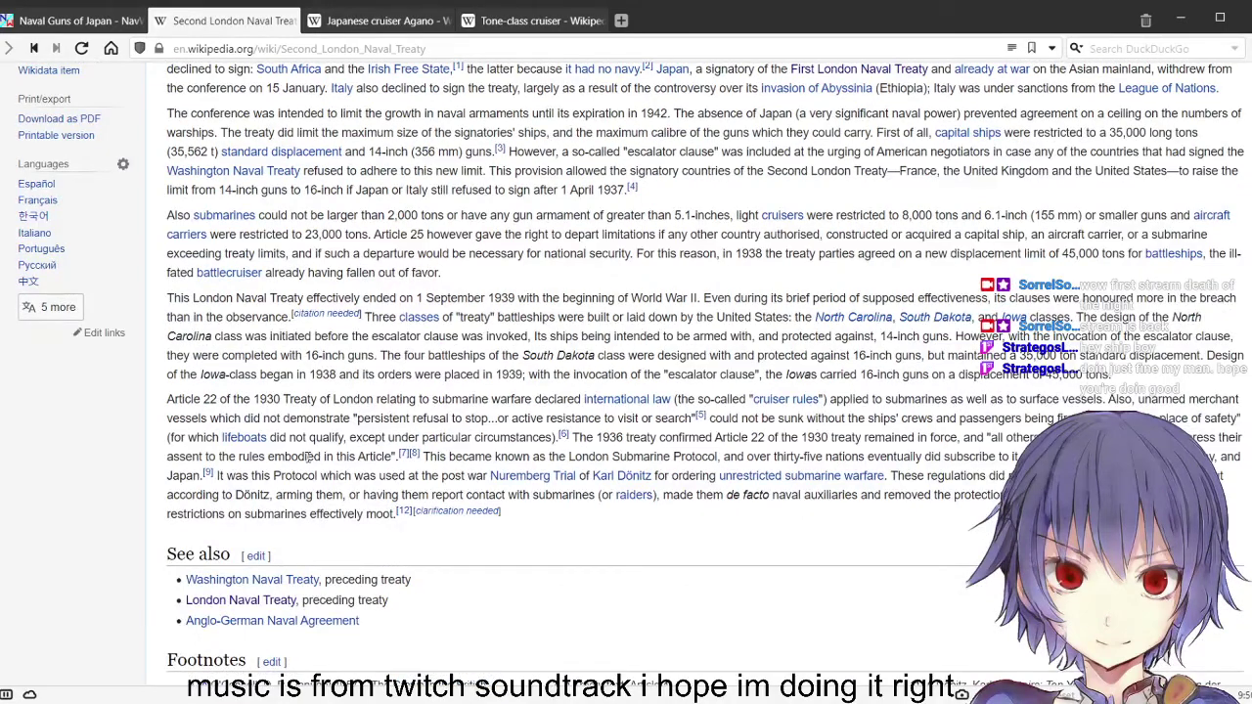
scroll(308, 457, up, 2)
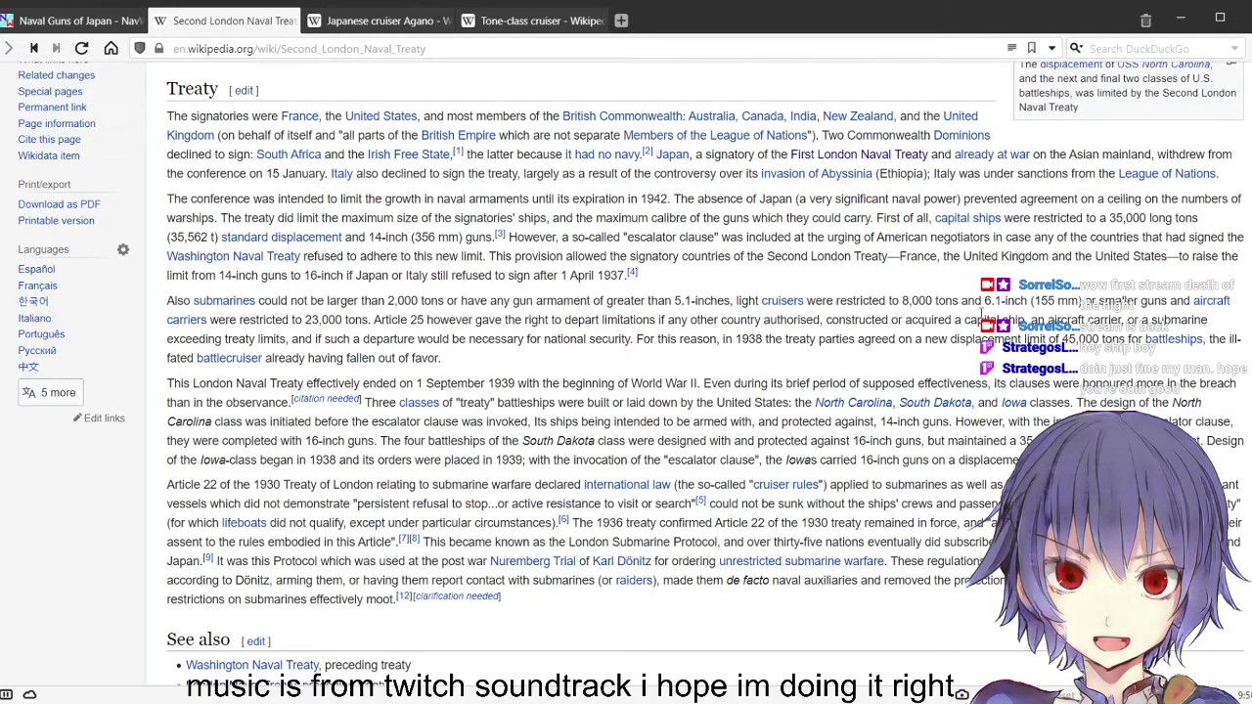
drag(852, 304, 954, 303)
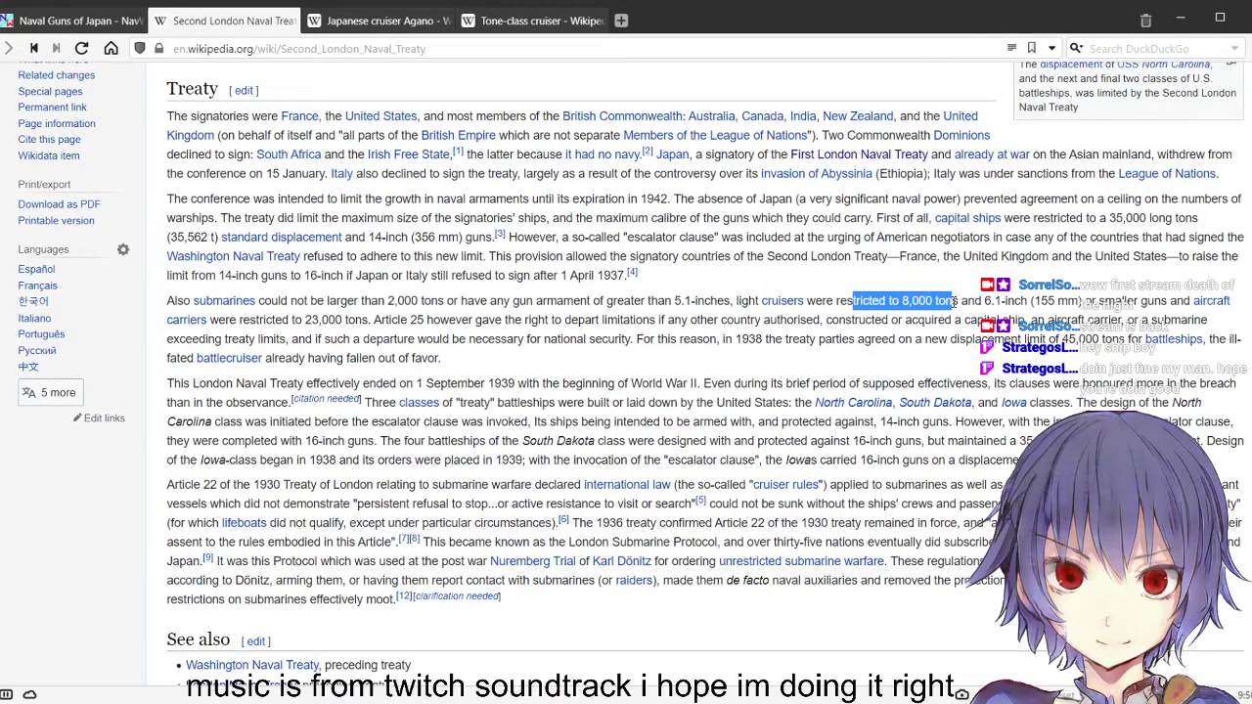
scroll(949, 310, up, 3)
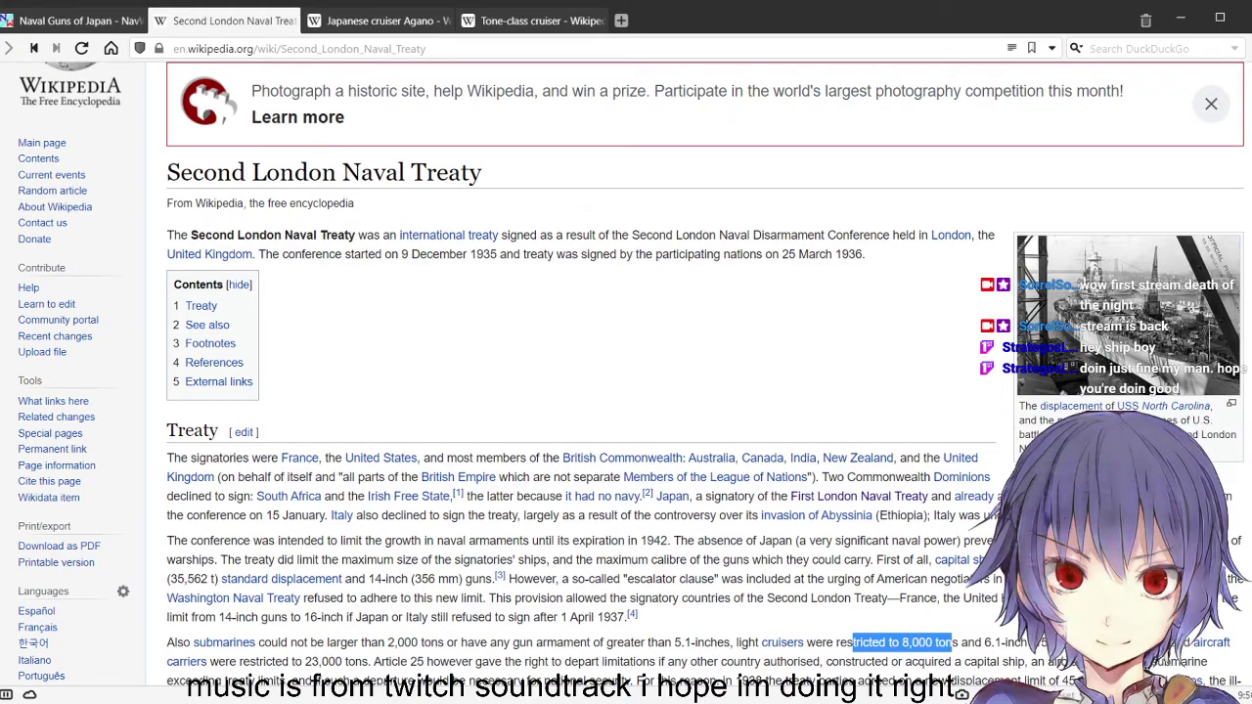
Return to the London Naval Treaty article, dismiss the donation banner and go back to the article's introduction
key(alt+Left)
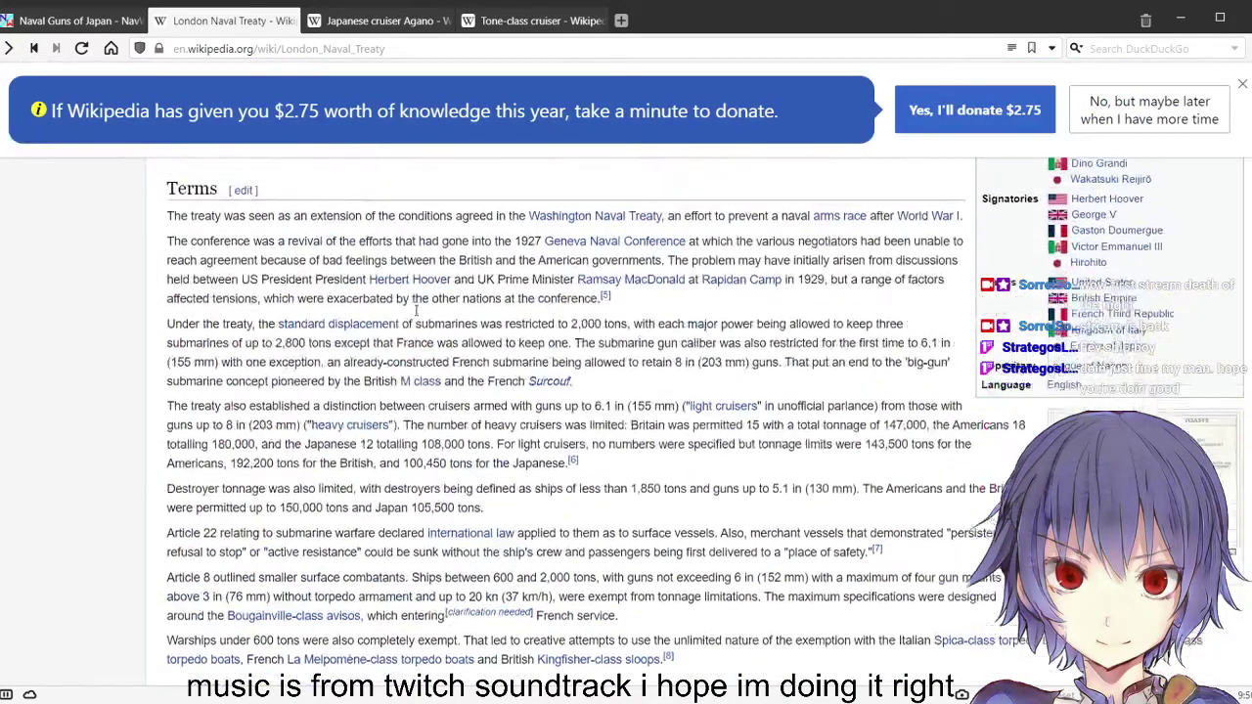
click(1241, 86)
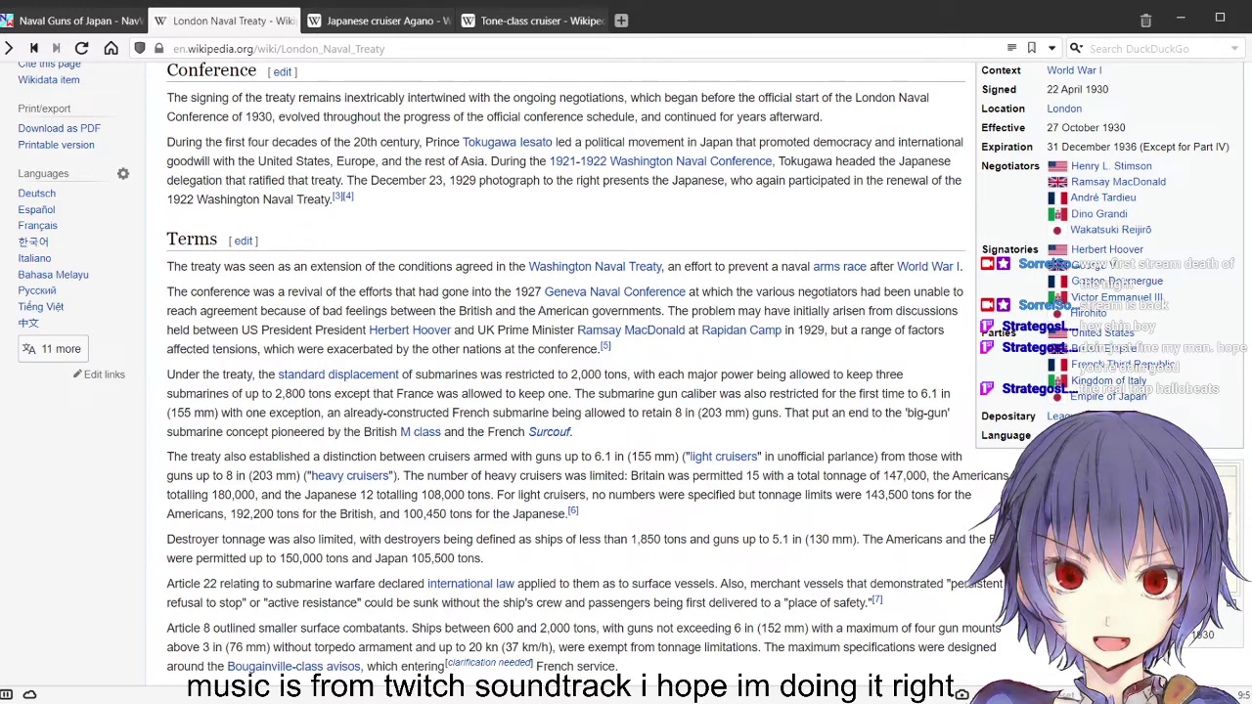
double_click(214, 142)
scroll(424, 323, up, 5)
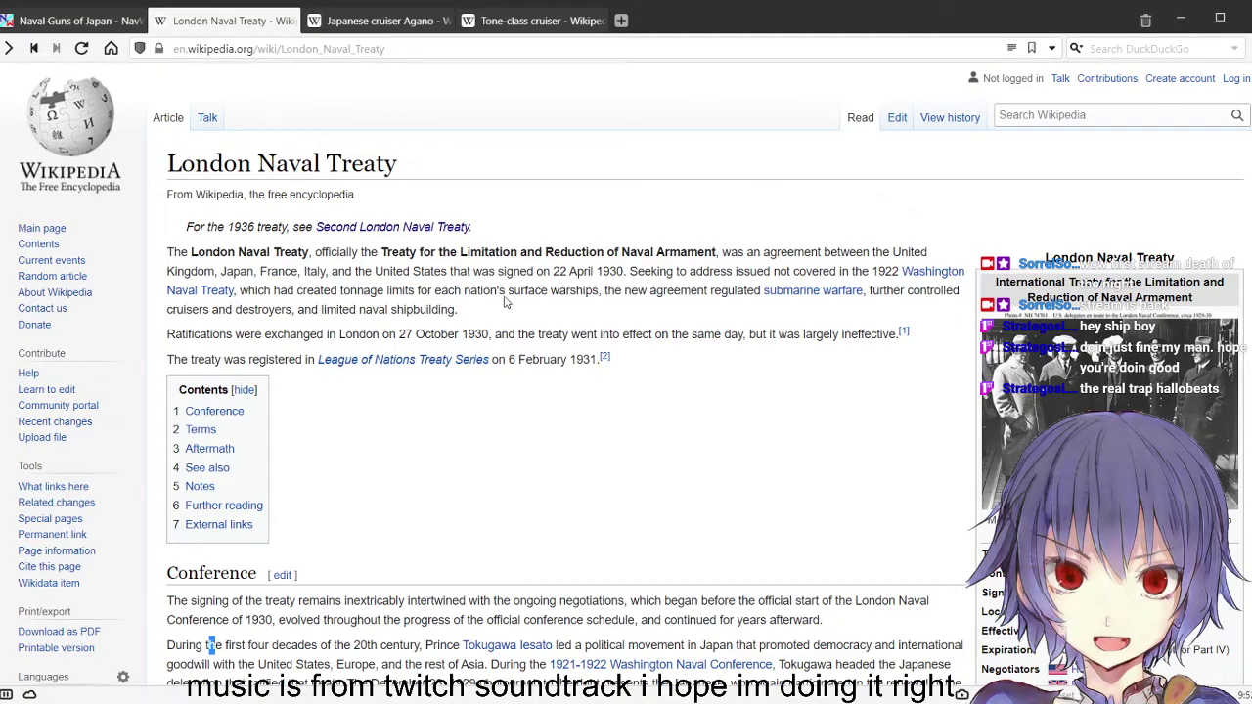
Examine the introduction and the design description in the Japanese cruiser Agano article
click(385, 21)
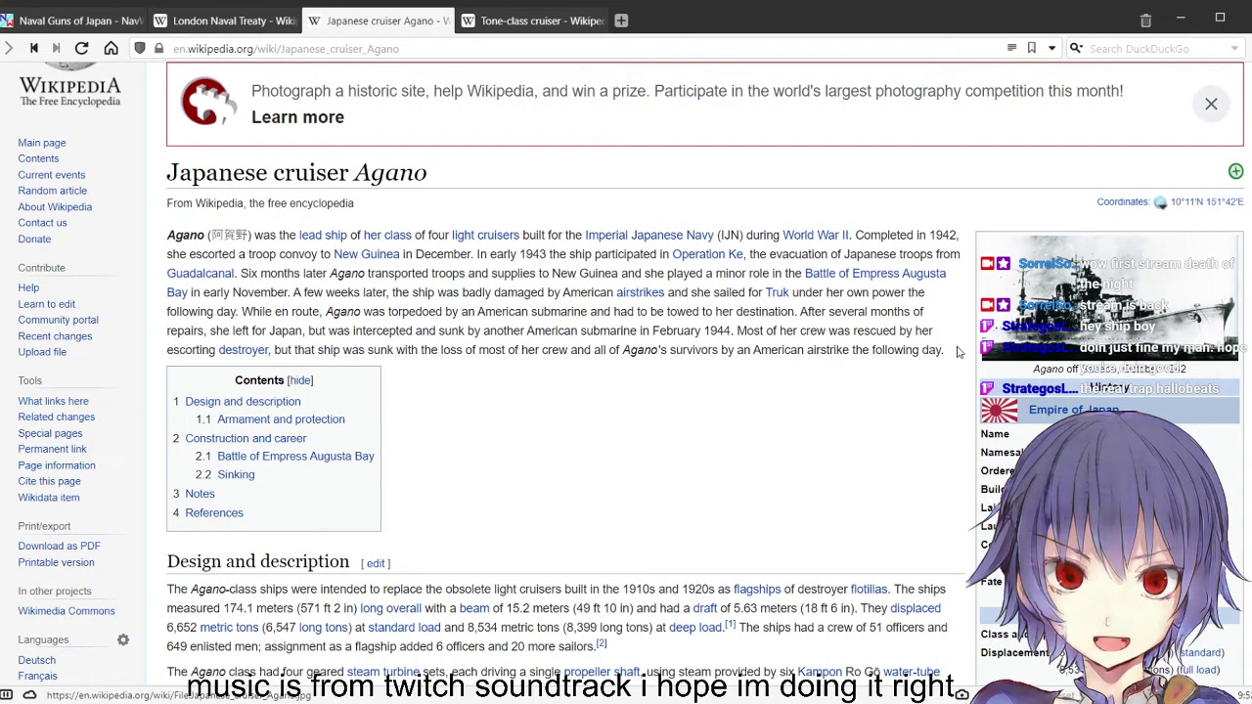
scroll(957, 342, down, 2)
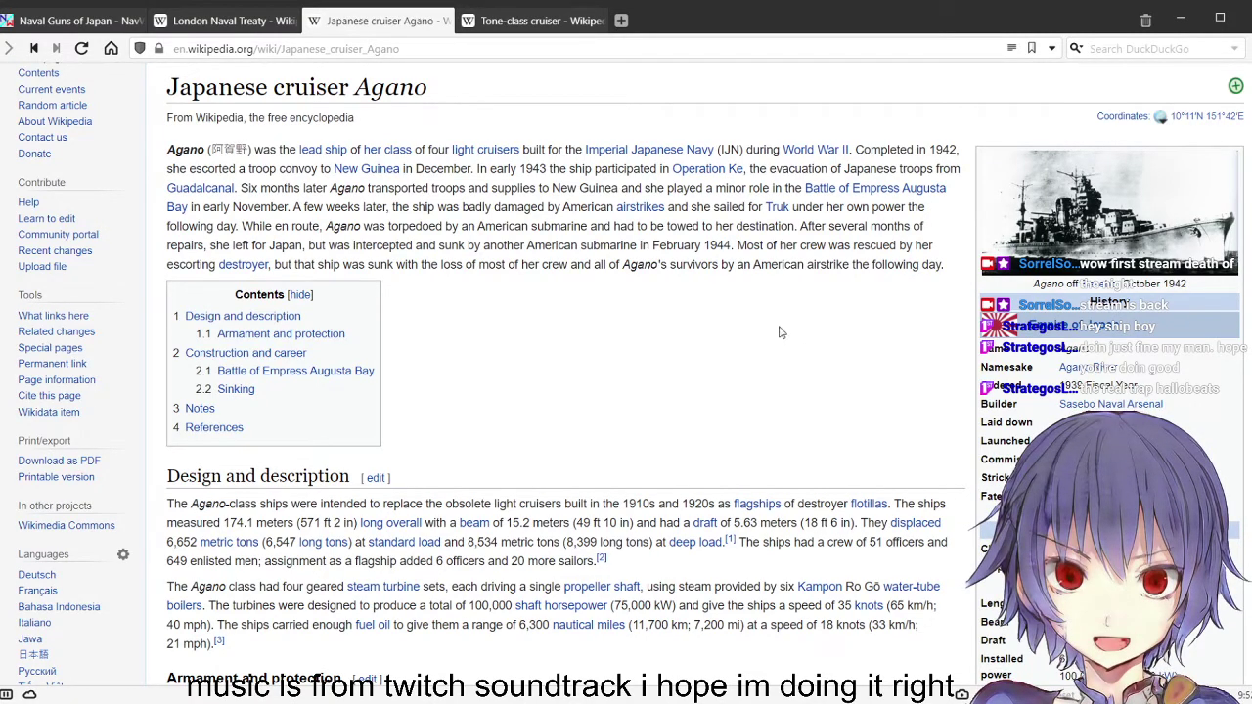
scroll(780, 330, down, 3)
scroll(920, 335, up, 5)
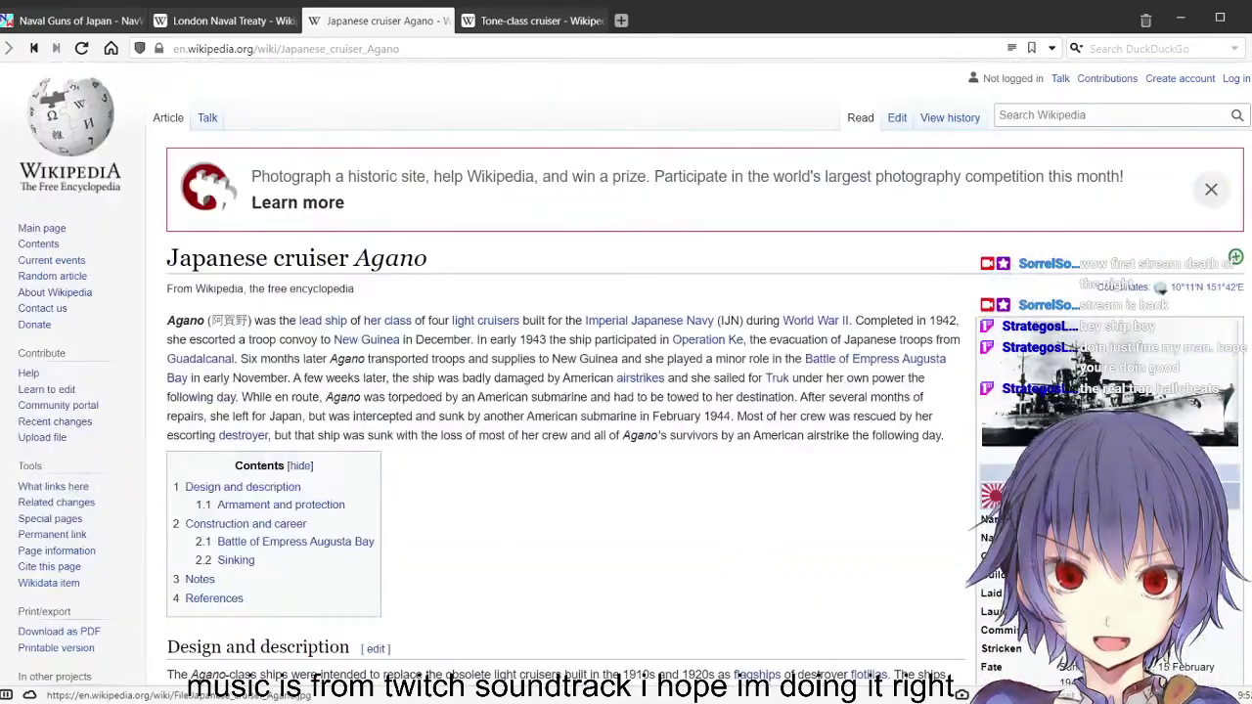
scroll(857, 409, down, 2)
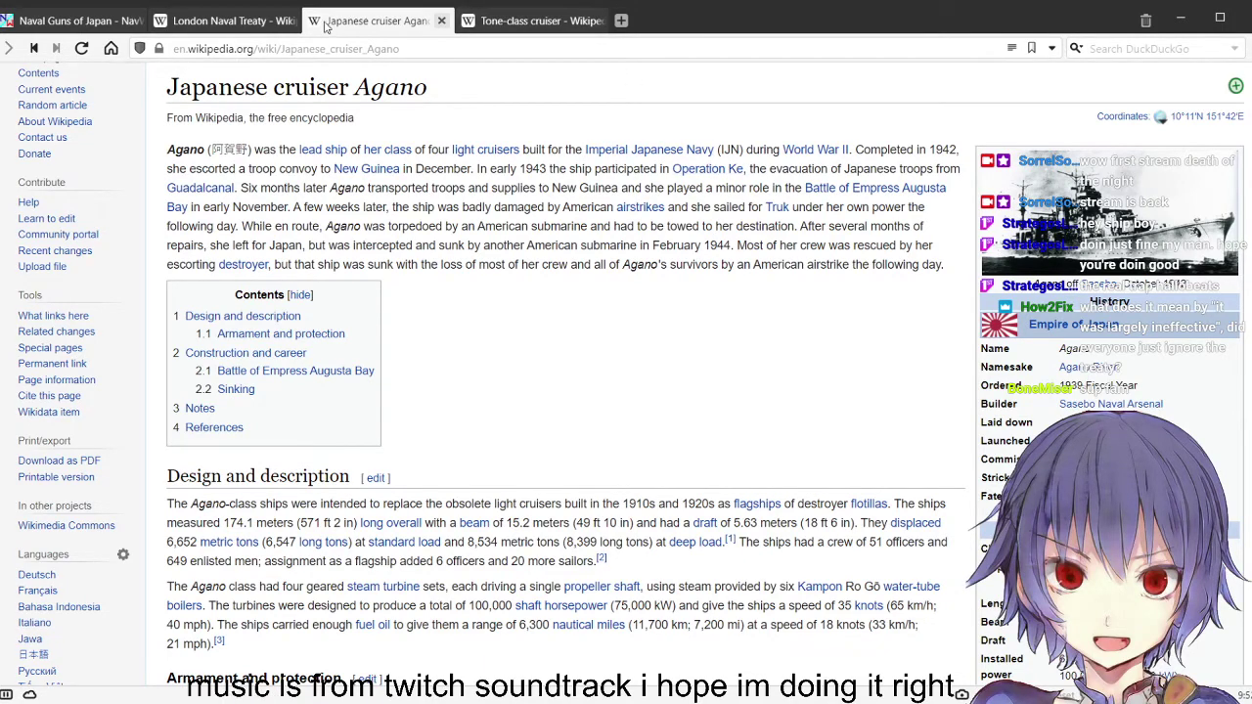
Highlight the London Naval Treaty article's statement on the treaty's effectiveness and look through its Conference and Terms sections for an explanation
click(235, 20)
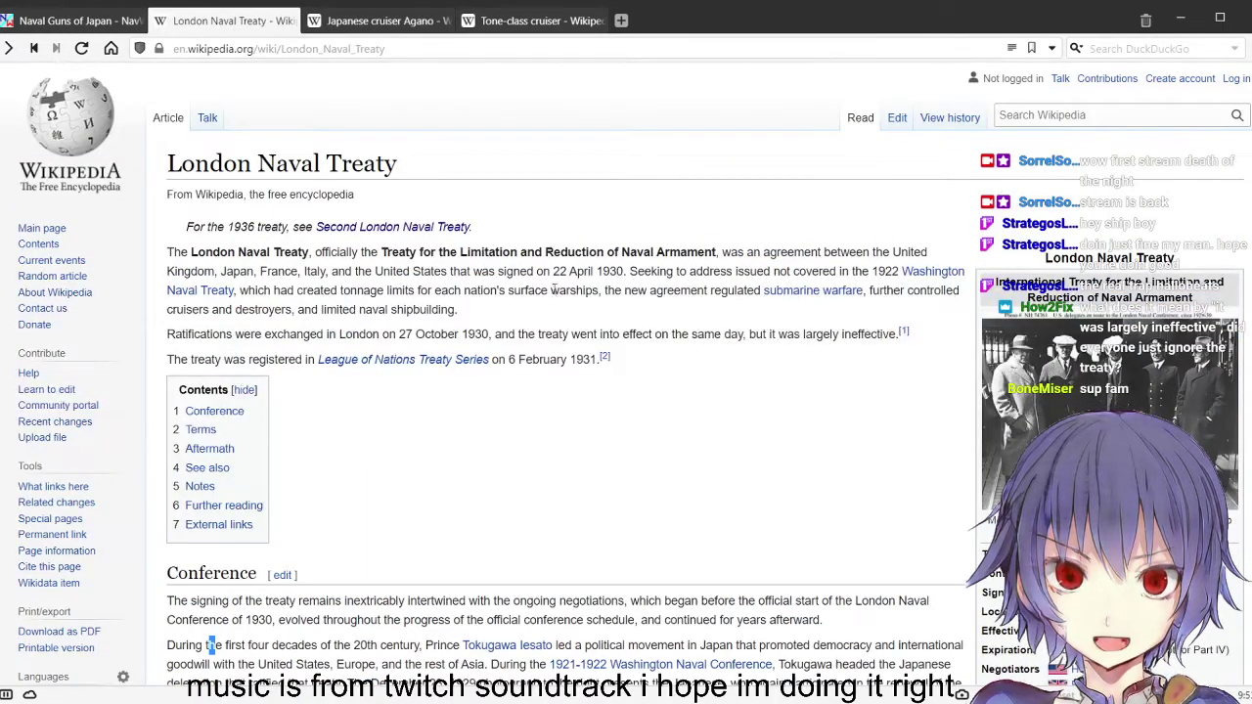
drag(517, 334, 866, 339)
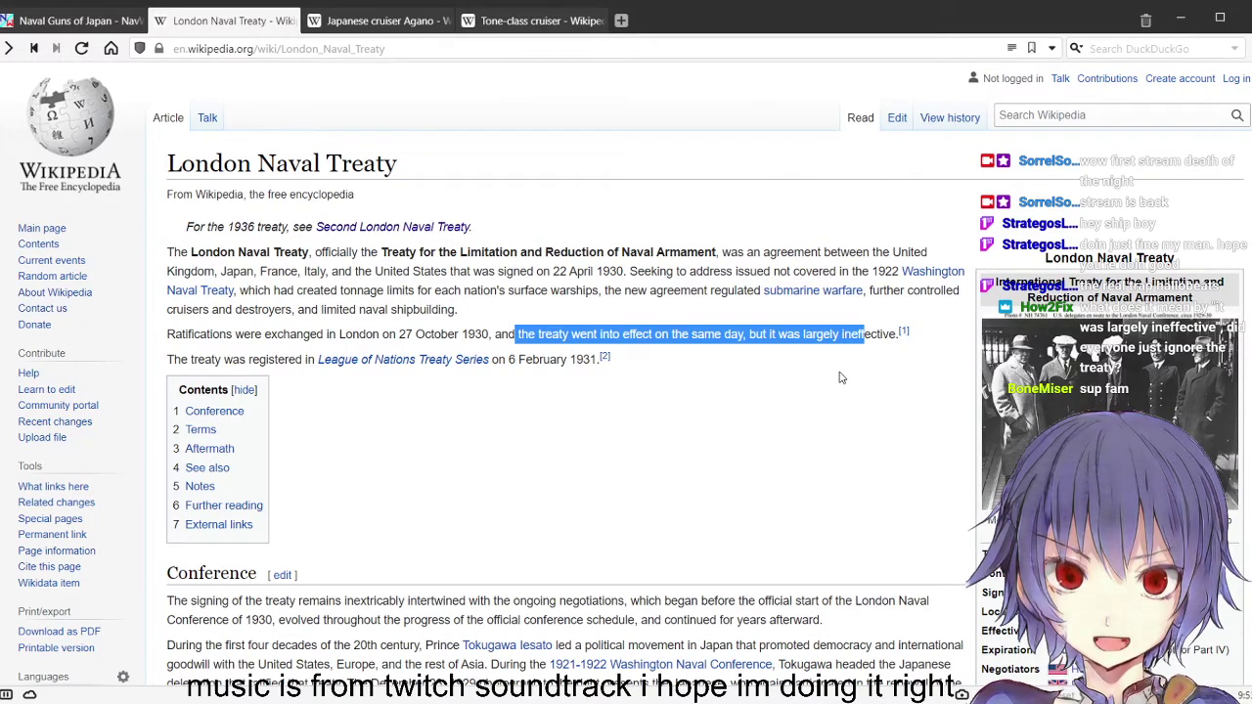
scroll(734, 360, down, 3)
click(629, 342)
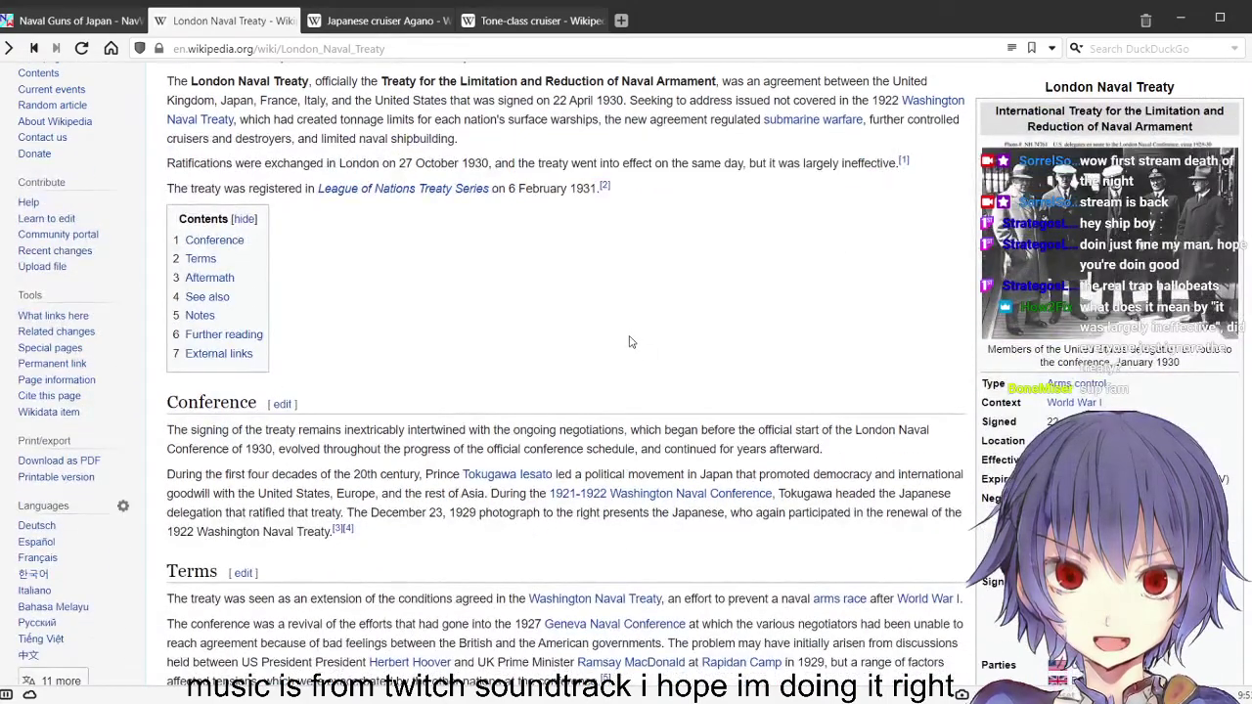
scroll(629, 341, down, 6)
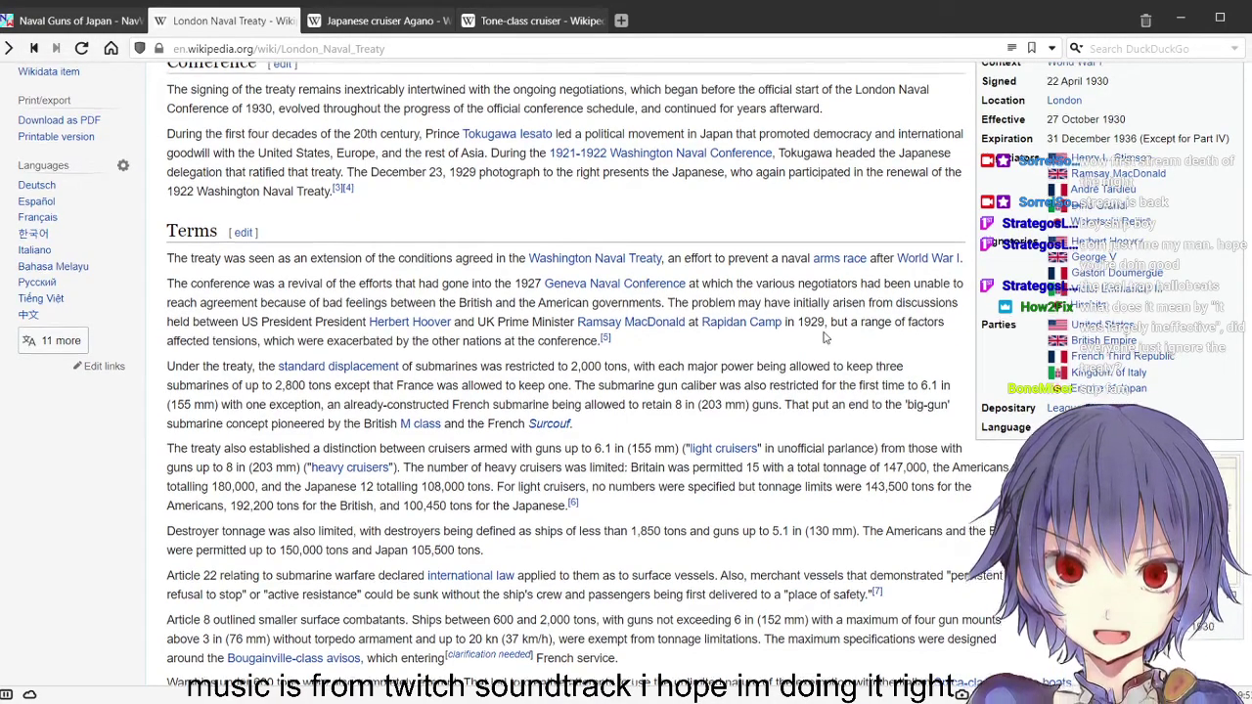
scroll(825, 338, up, 3)
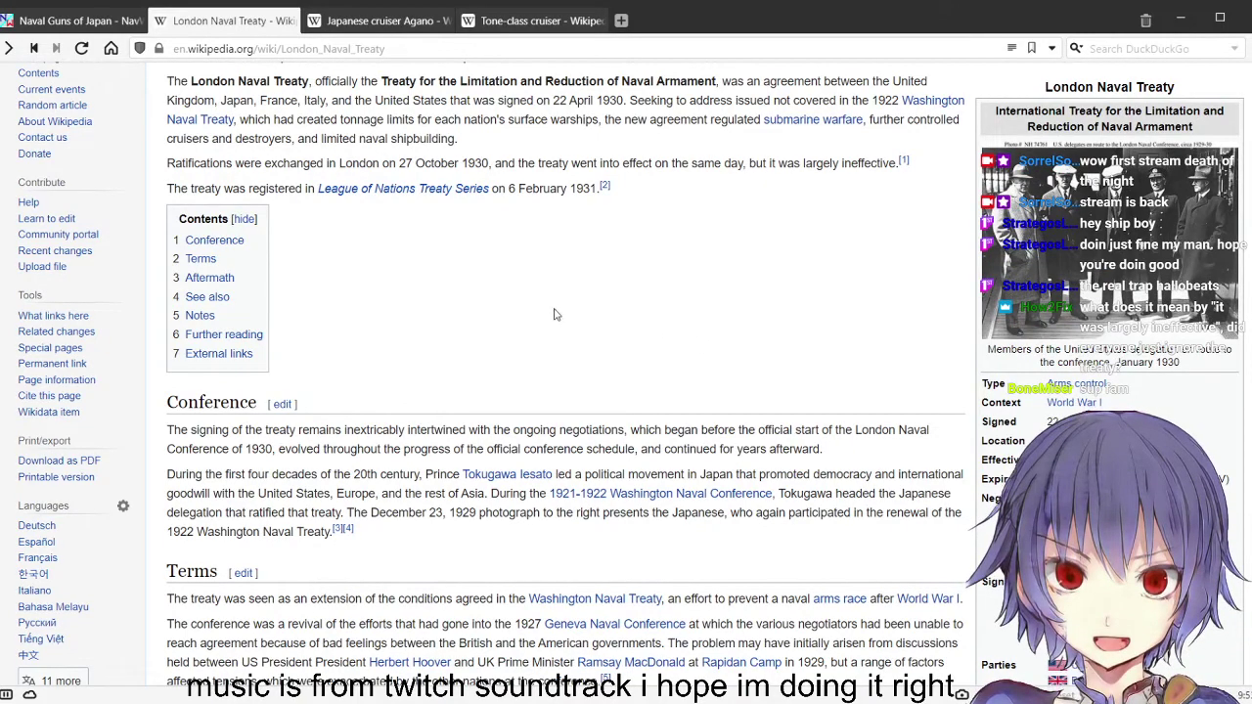
scroll(554, 313, down, 3)
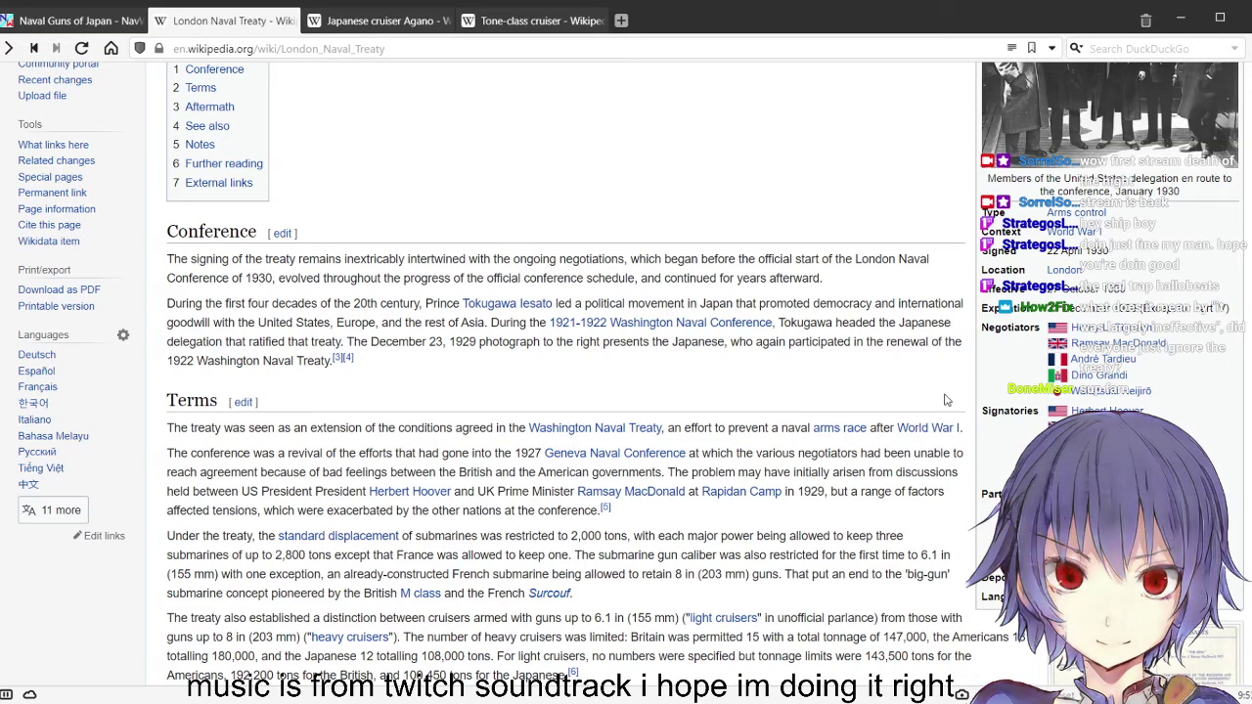
scroll(945, 399, up, 2)
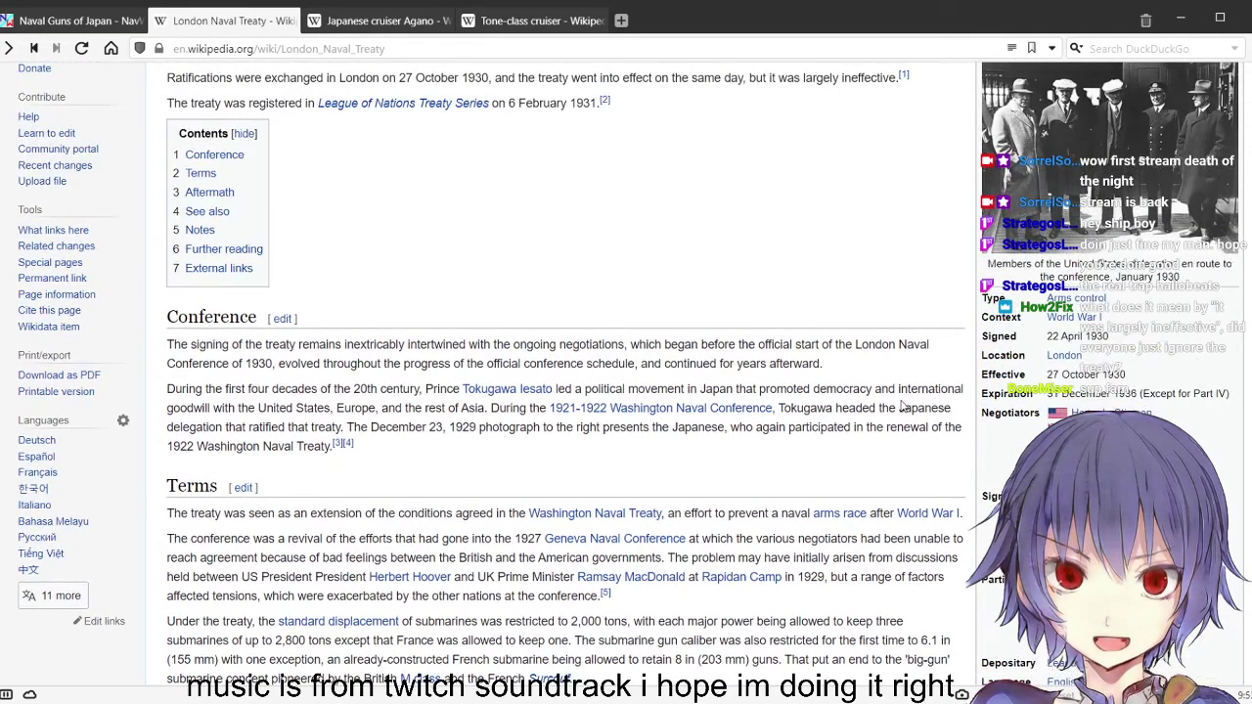
Examine the general characteristics, armament and armour details in the Tone-class cruiser article
click(440, 20)
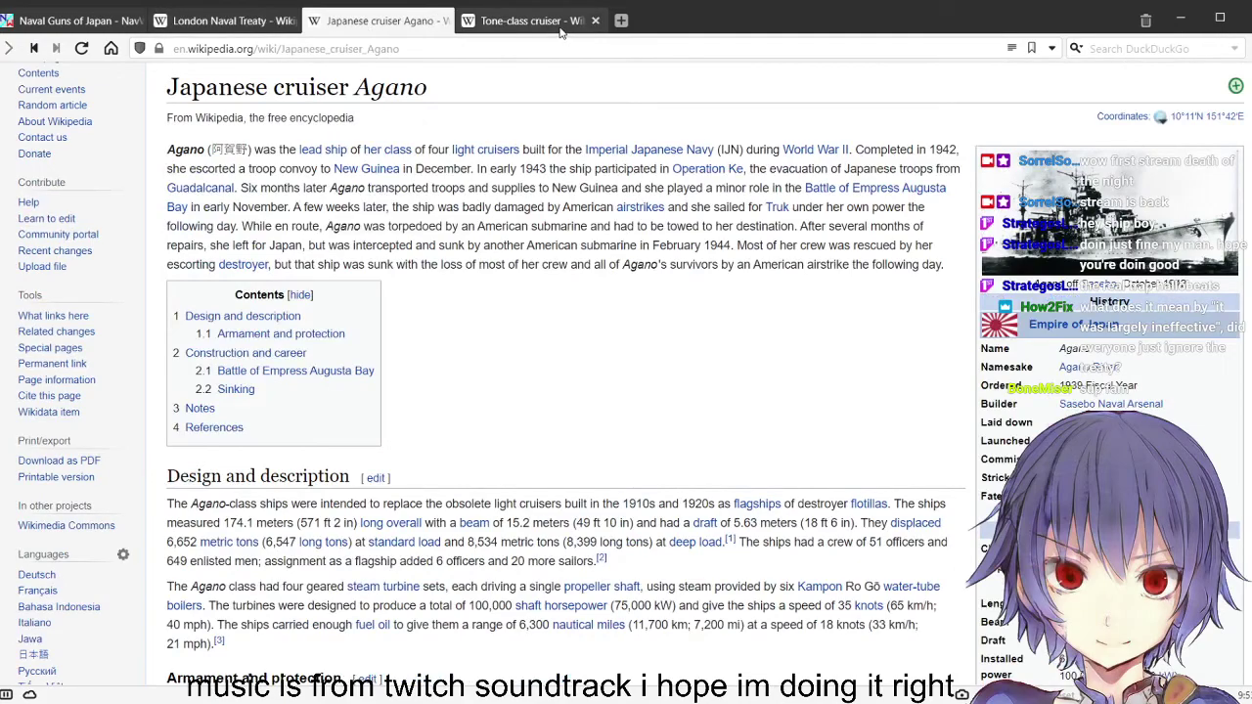
click(587, 19)
scroll(729, 258, down, 5)
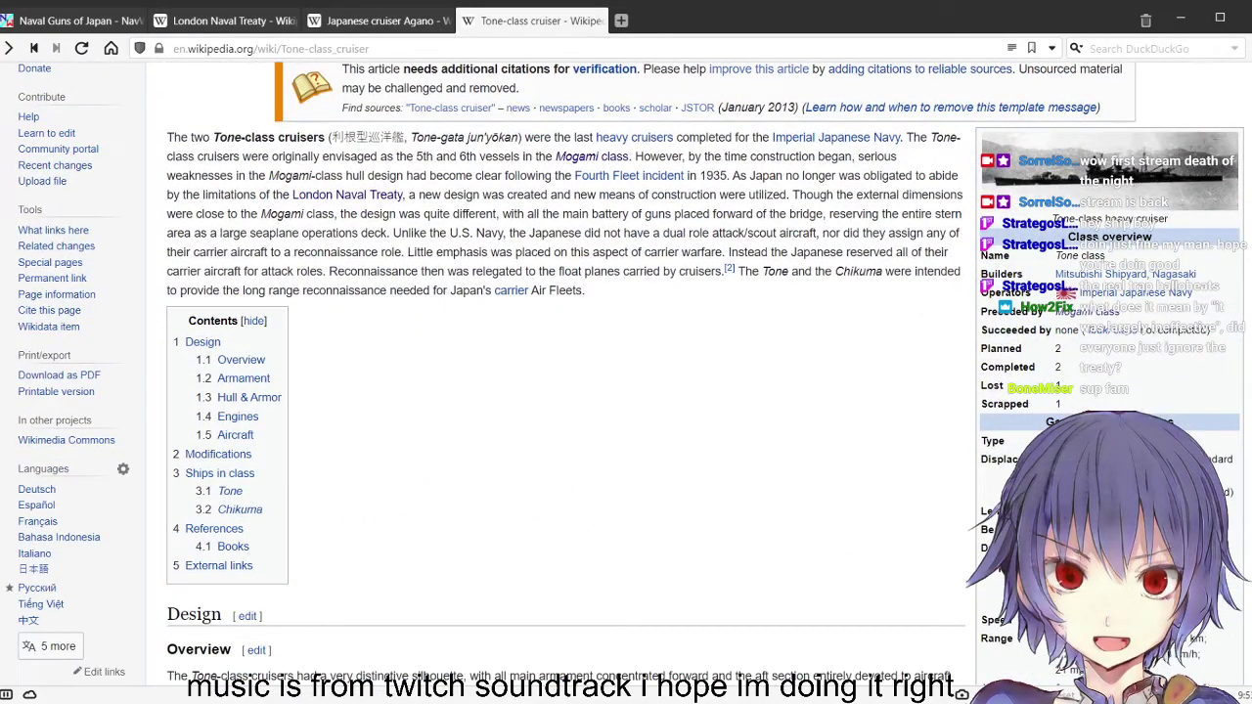
scroll(566, 377, down, 5)
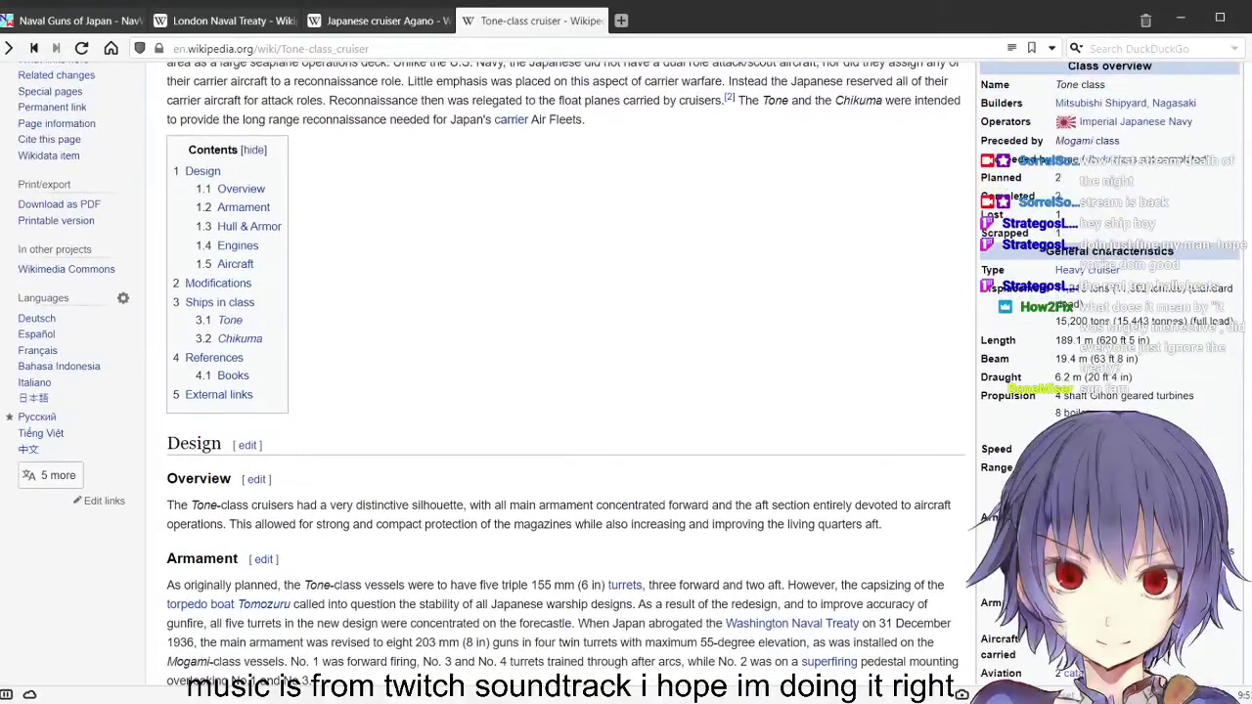
scroll(565, 378, down, 5)
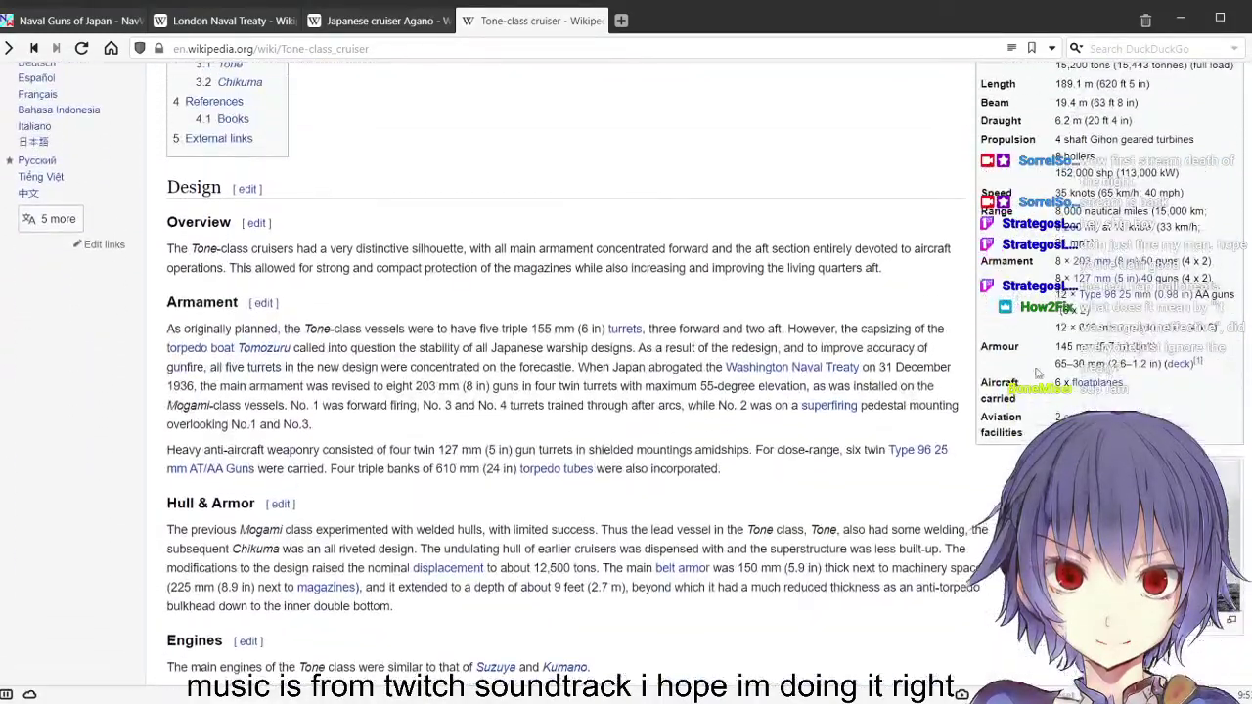
Open the Mogami-class cruiser article from the Tone-class infobox and examine its design section and standard displacement
scroll(1012, 206, up, 2)
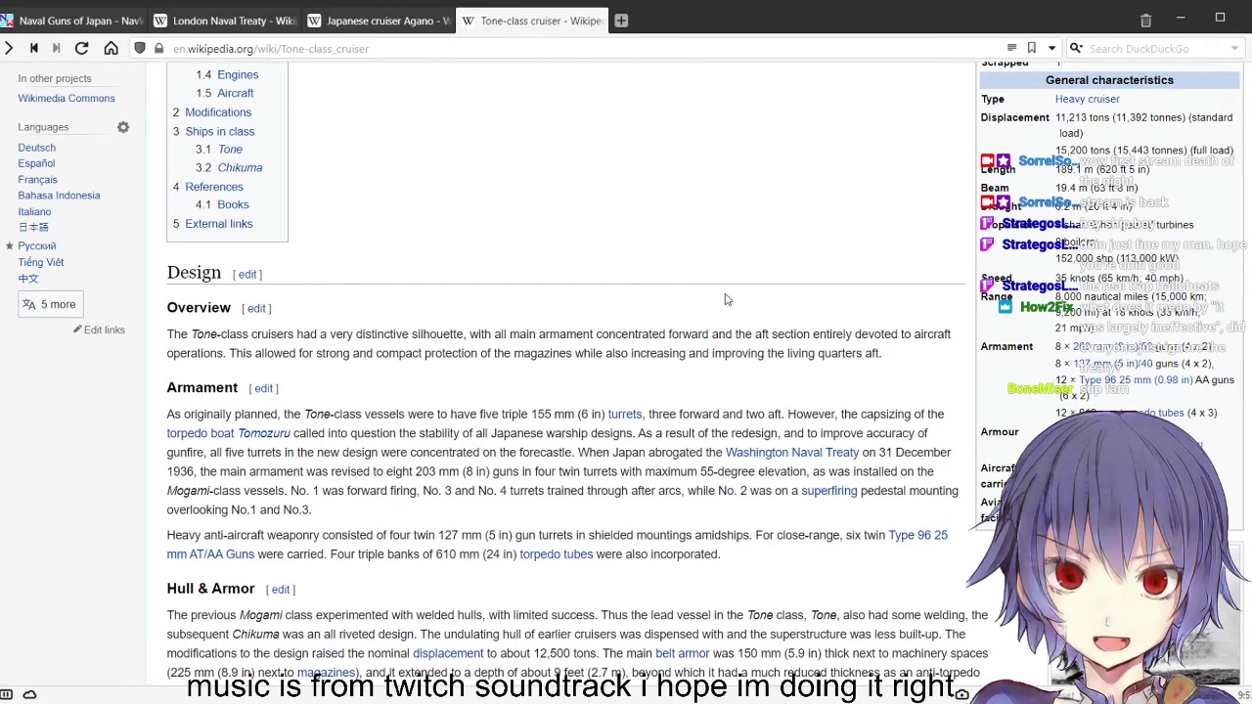
scroll(732, 299, up, 5)
click(1086, 397)
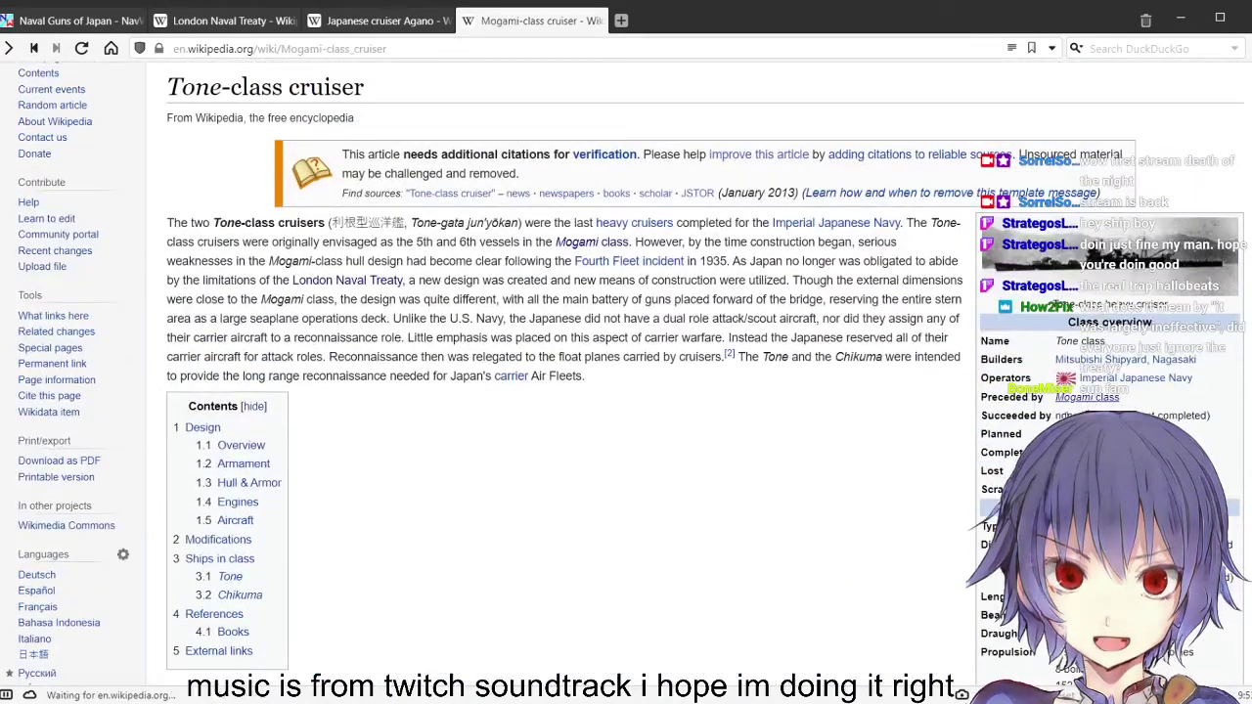
scroll(996, 371, down, 5)
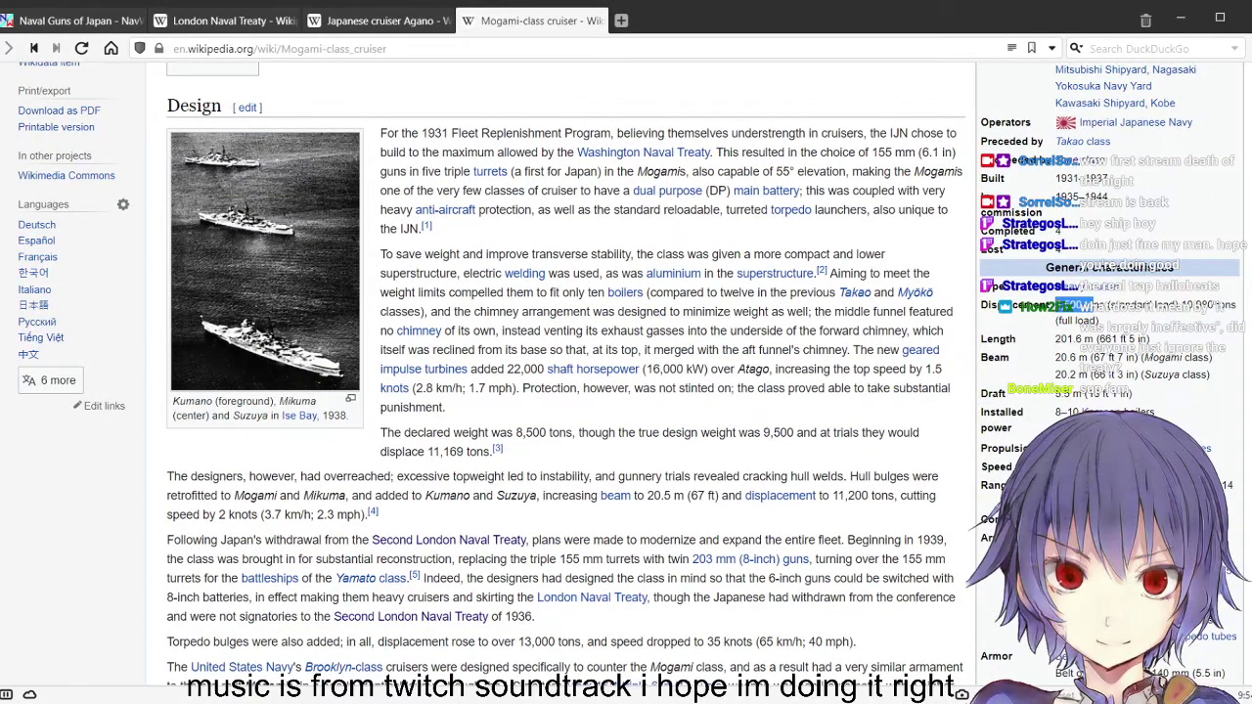
scroll(1145, 351, up, 5)
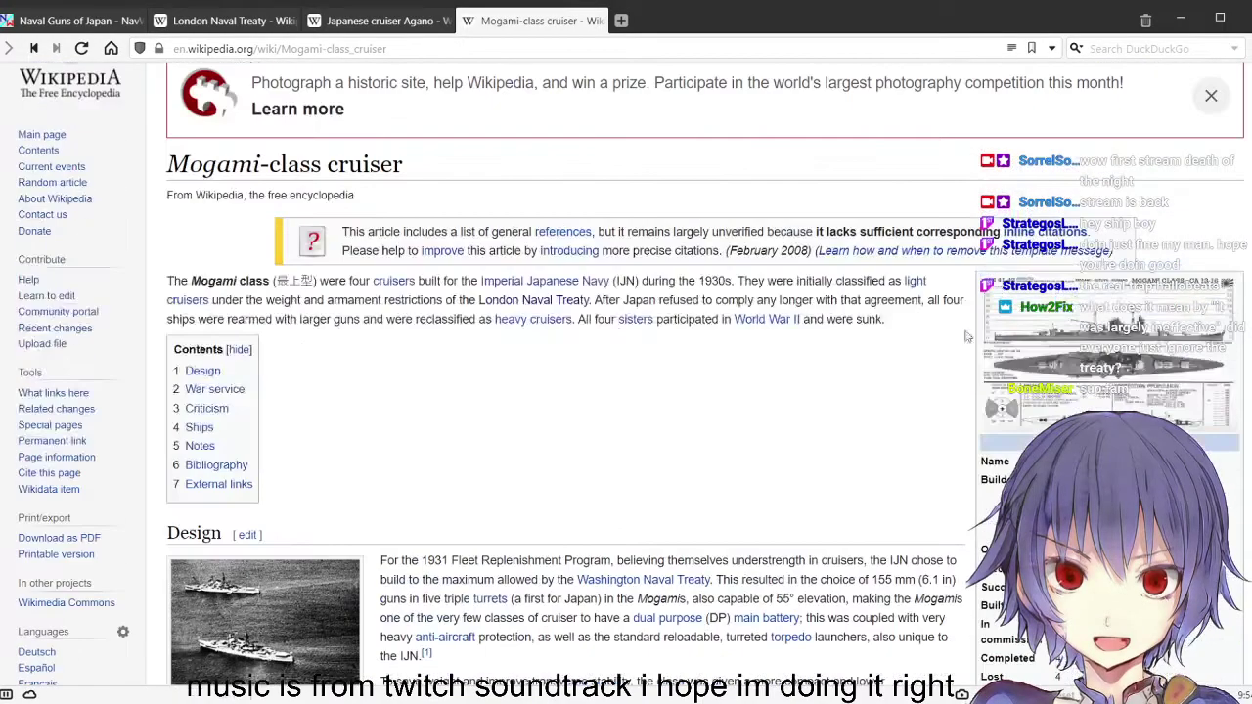
View the Mogami-class recognition drawing enlarged, then close it and return to the Tone-class cruiser article
click(1146, 351)
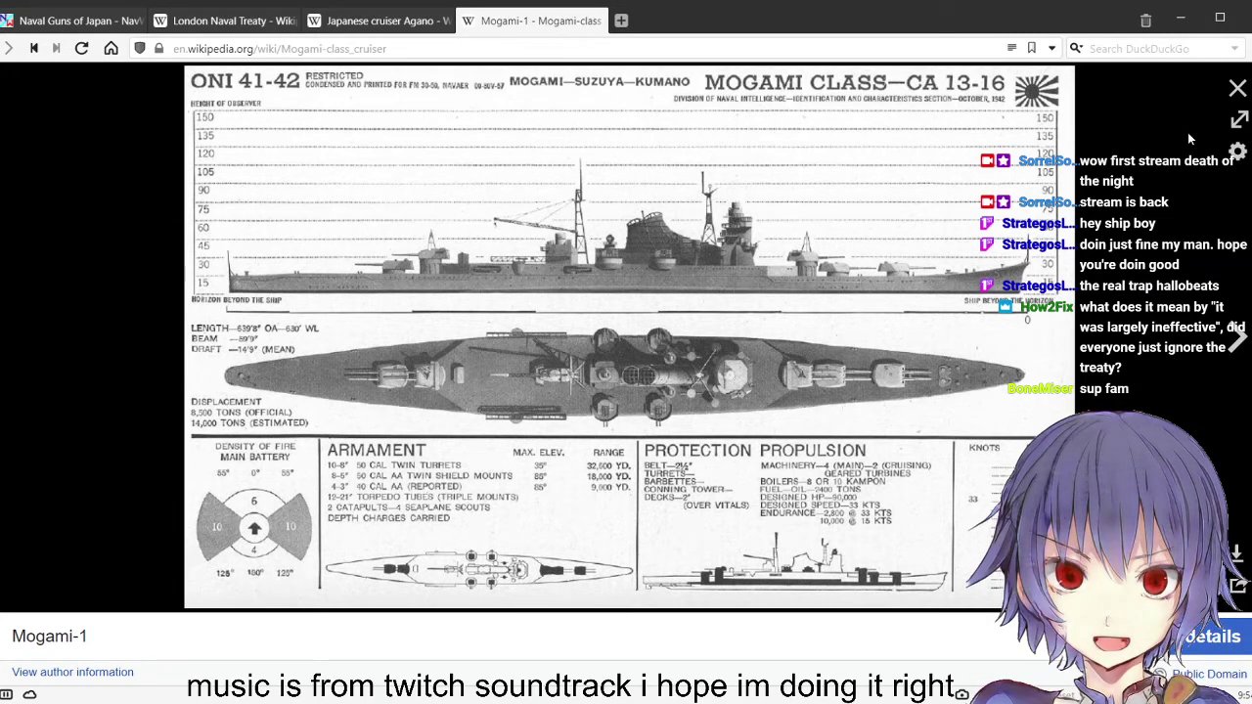
click(1238, 88)
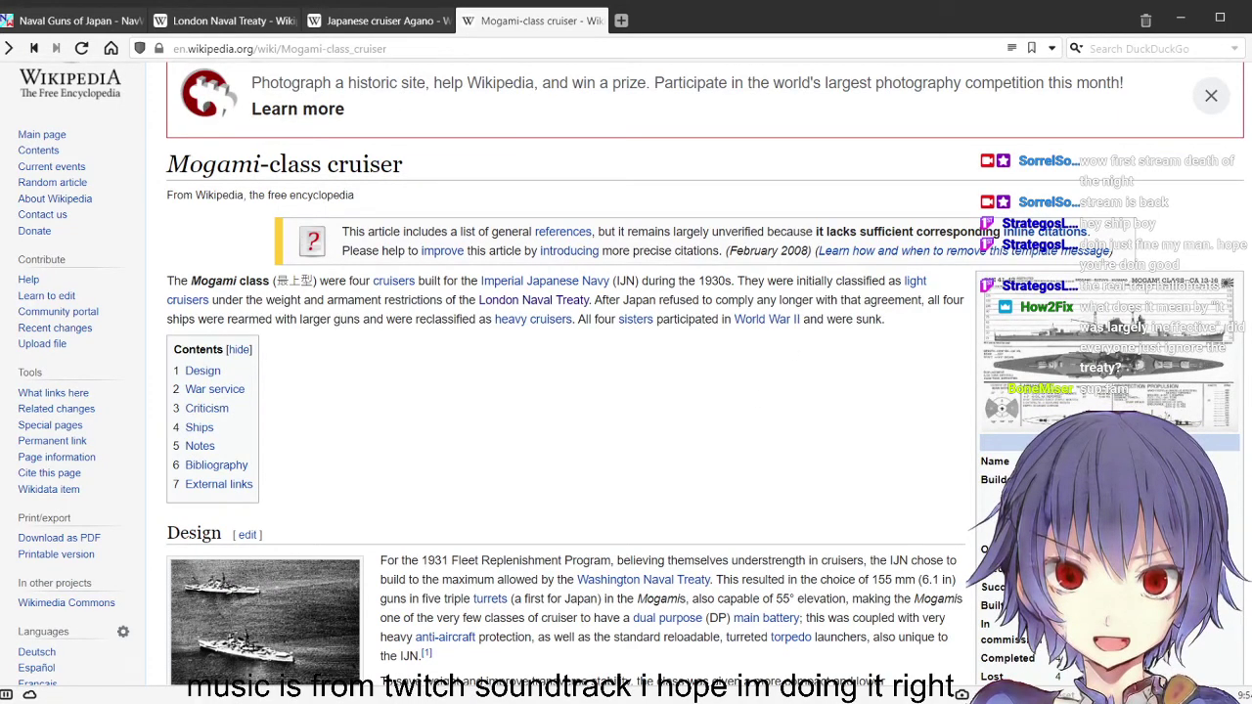
click(8, 48)
Review the London Naval Treaty article's Terms section on cruiser limits and return to the article's introduction
click(208, 25)
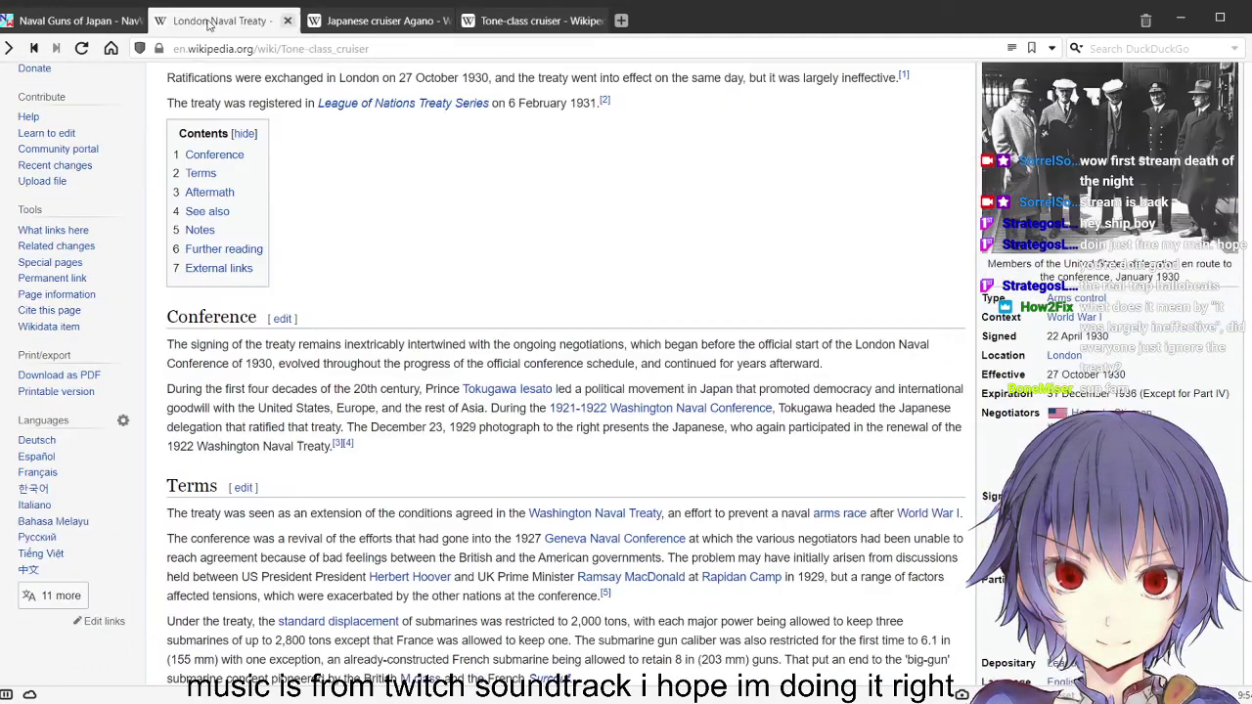
scroll(541, 311, down, 2)
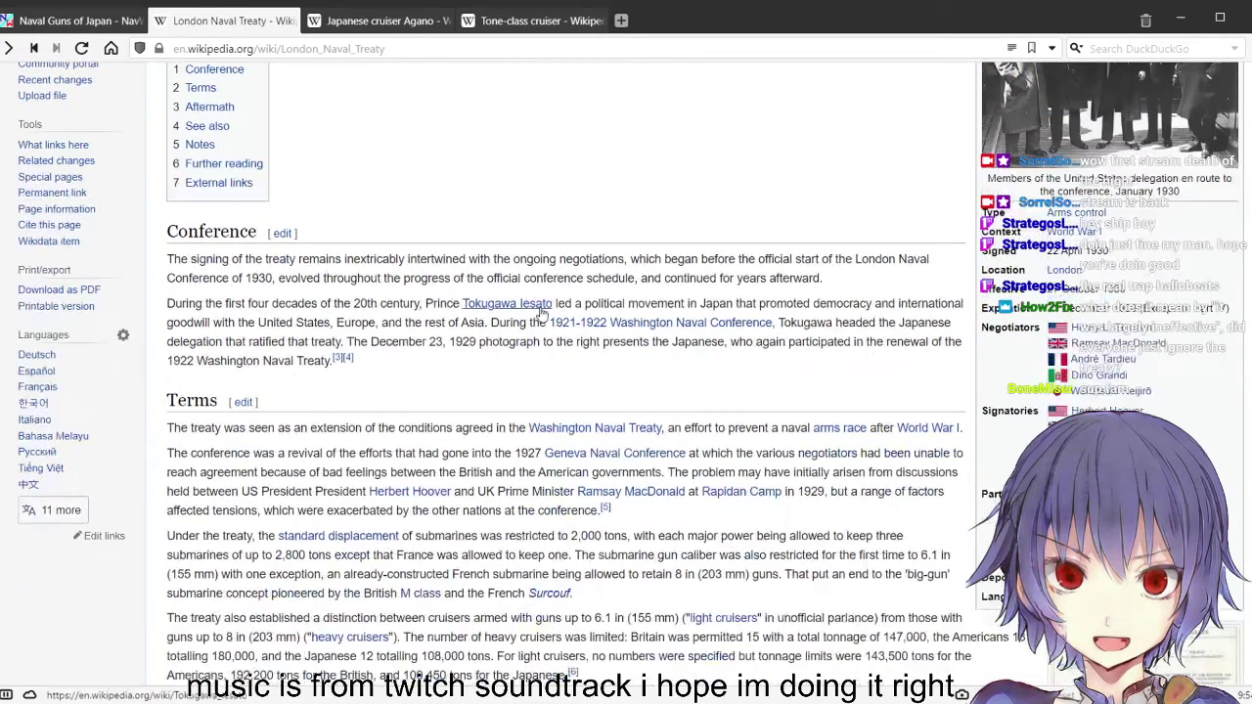
scroll(533, 323, down, 3)
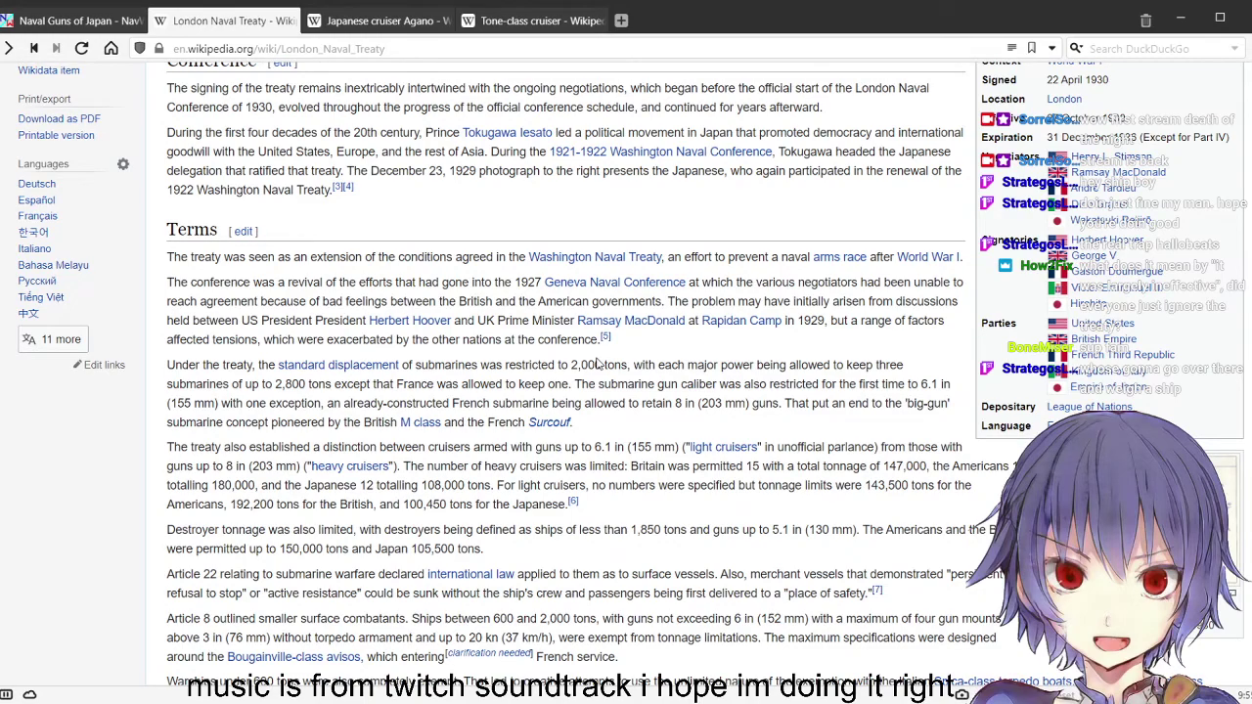
scroll(558, 235, up, 5)
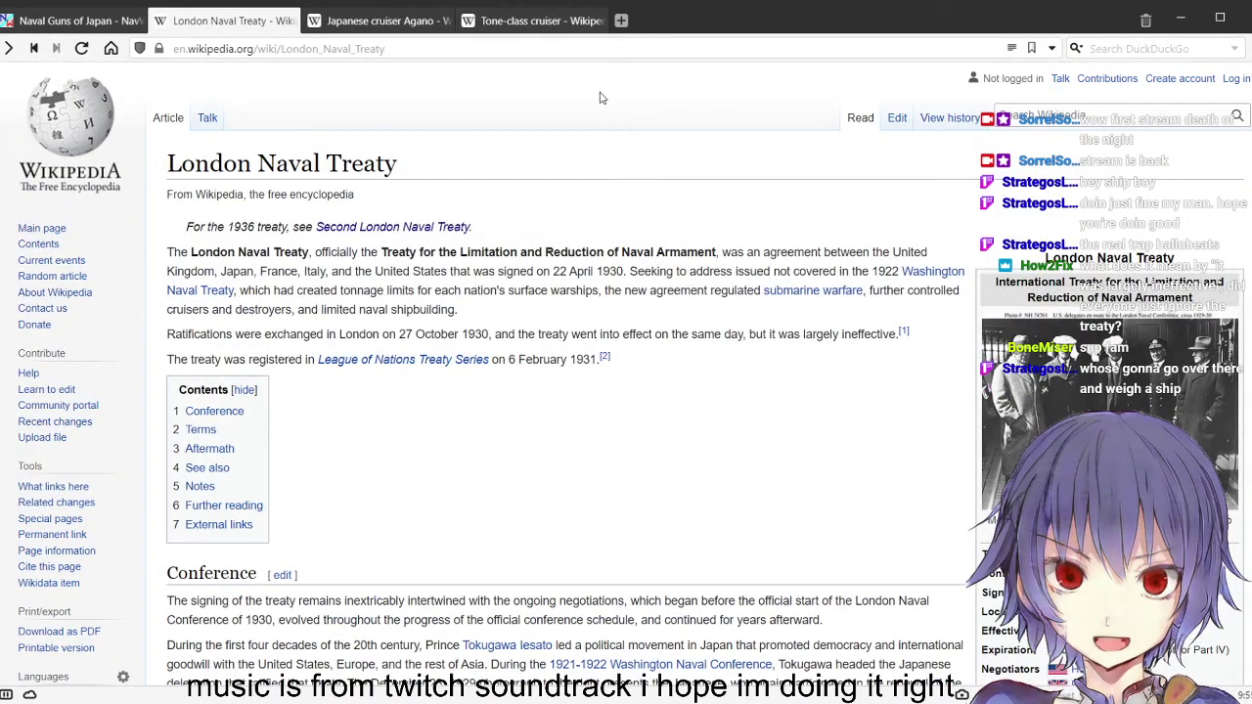
Open another Tone-class article tab and use its Wikipedia search for "zara class" to load the Zara-class cruiser article
key(ctrl+shift+t)
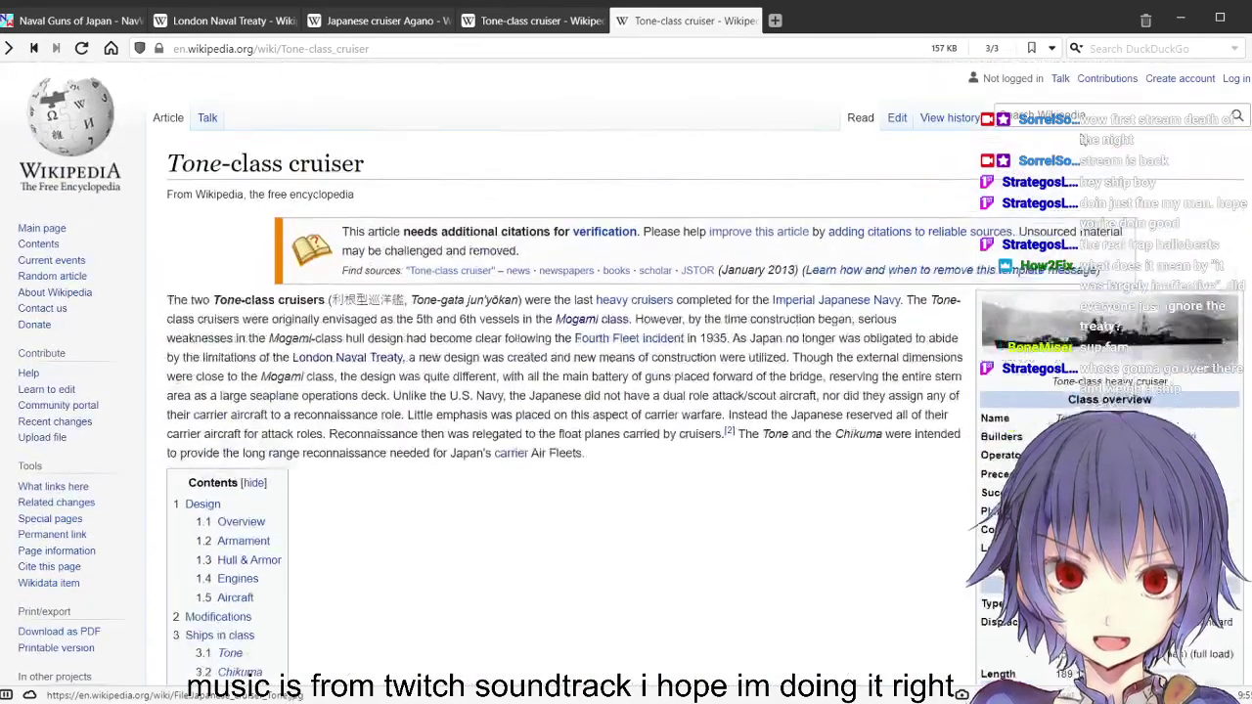
click(1082, 114)
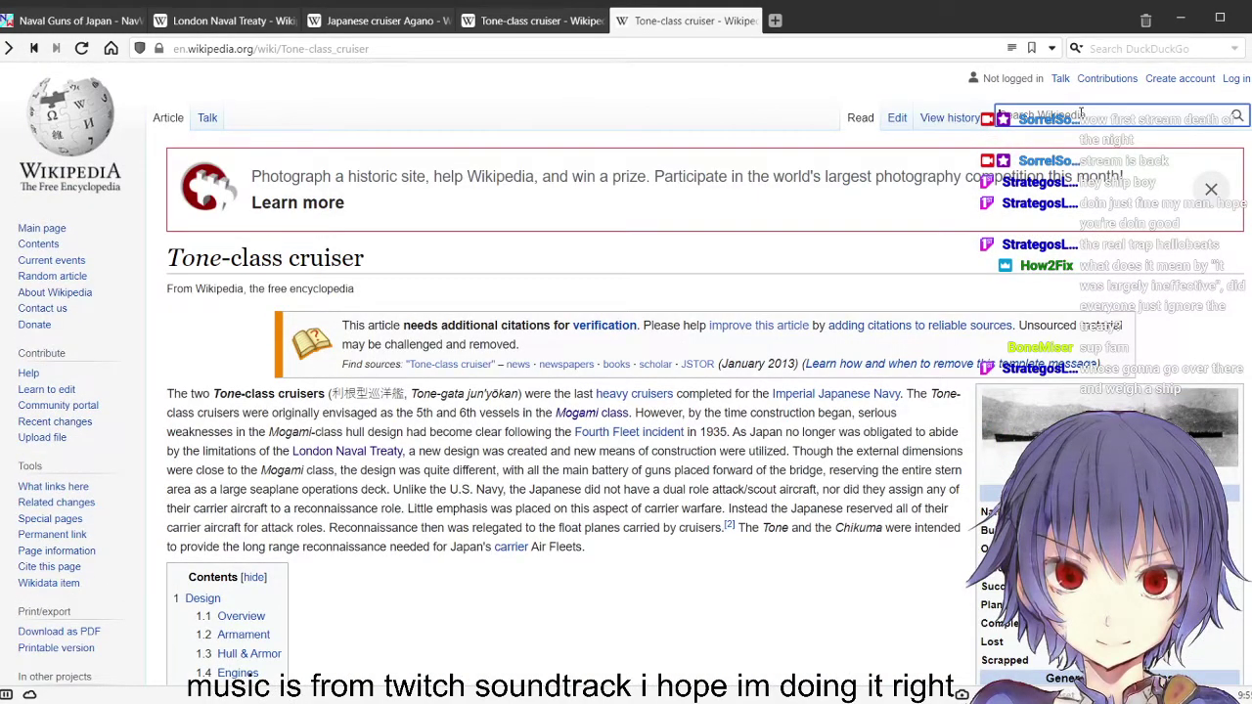
text(zara)
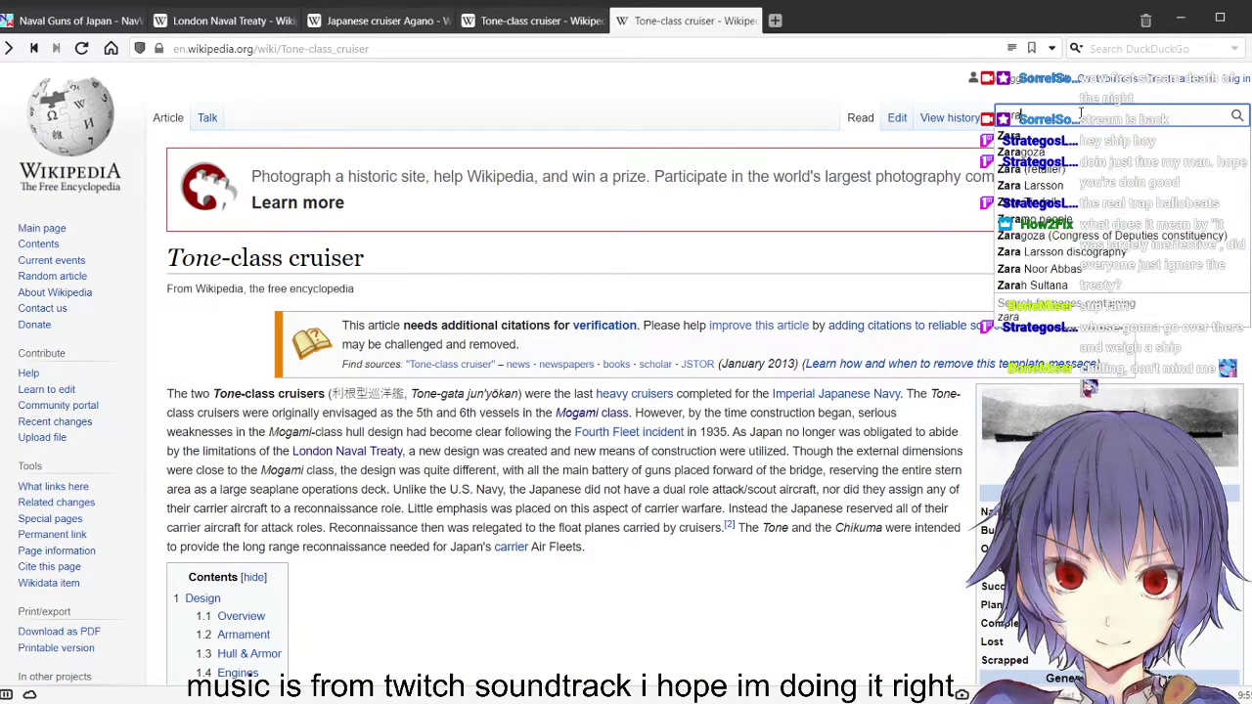
text( class)
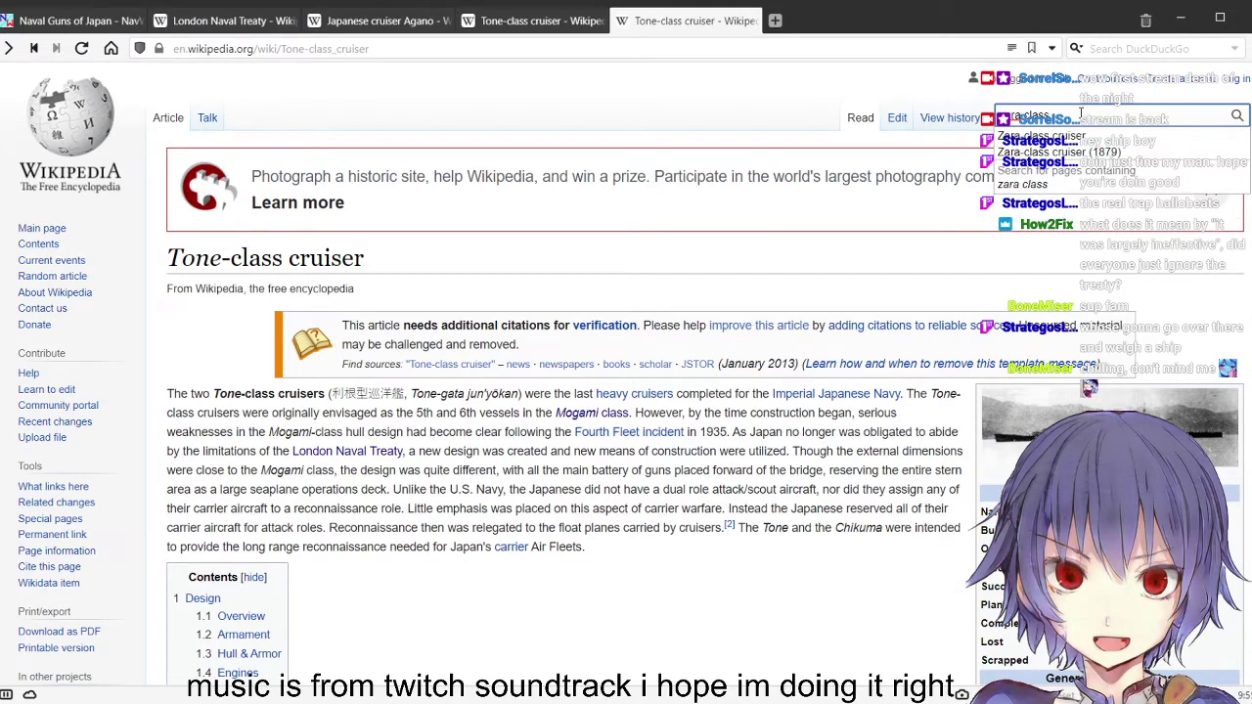
key(Return)
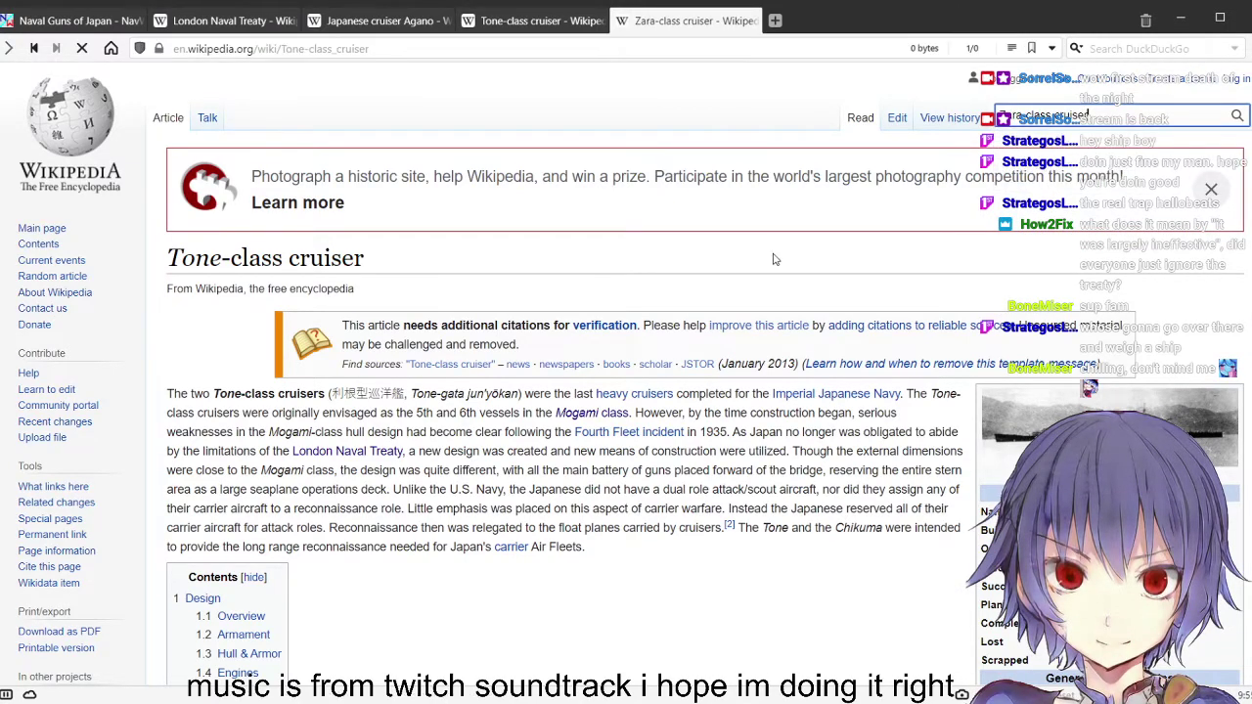
Examine the Zara-class article's introduction, the start of its Design section and the displacement and dimensions in its infobox
scroll(693, 262, down, 3)
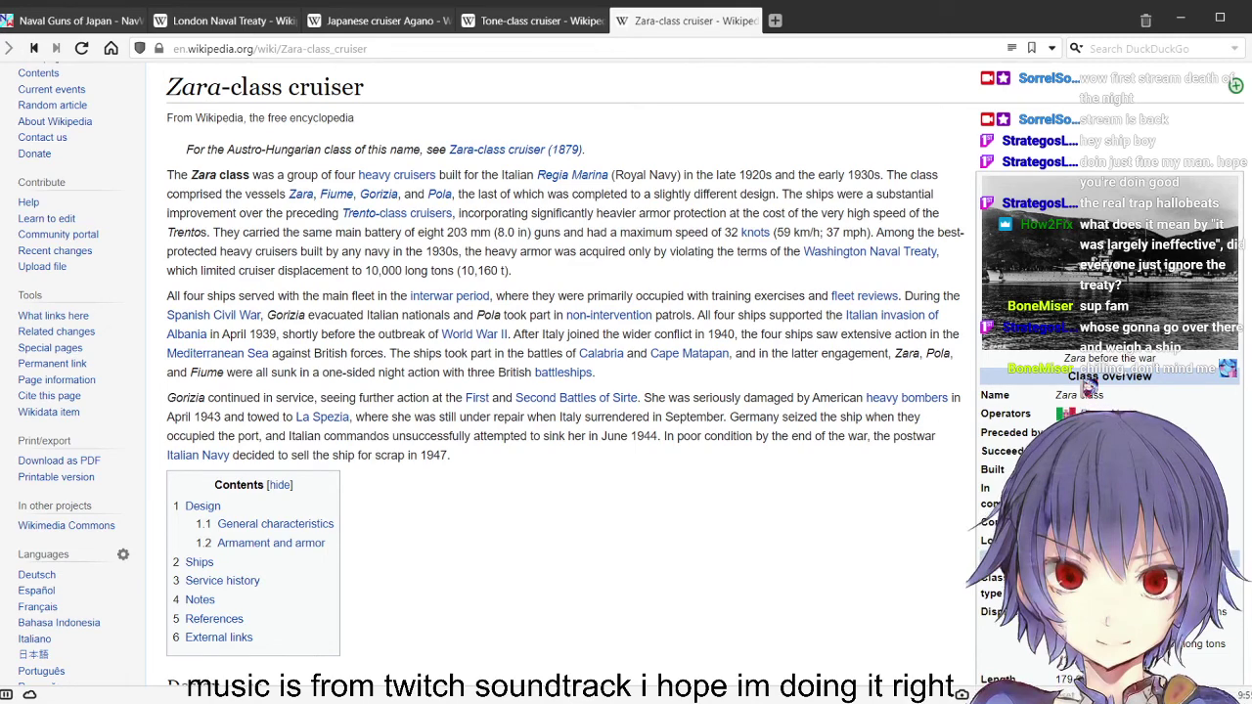
scroll(1089, 389, down, 2)
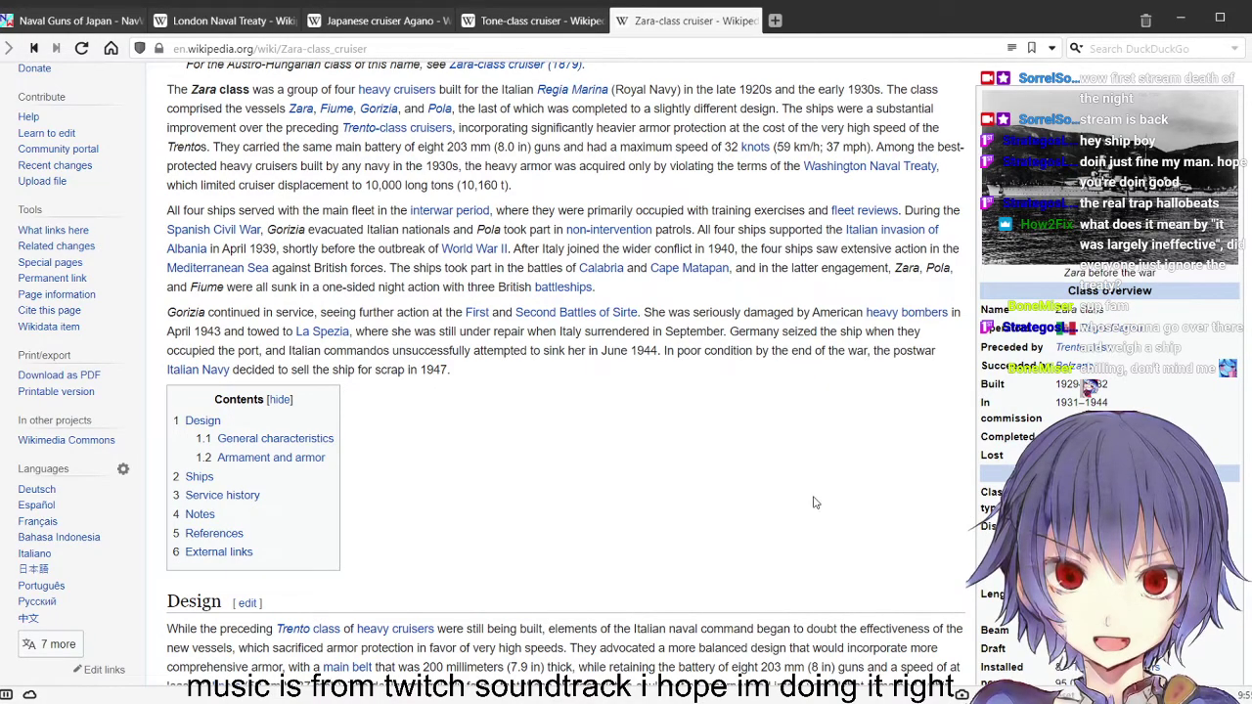
scroll(818, 503, down, 2)
scroll(786, 497, down, 2)
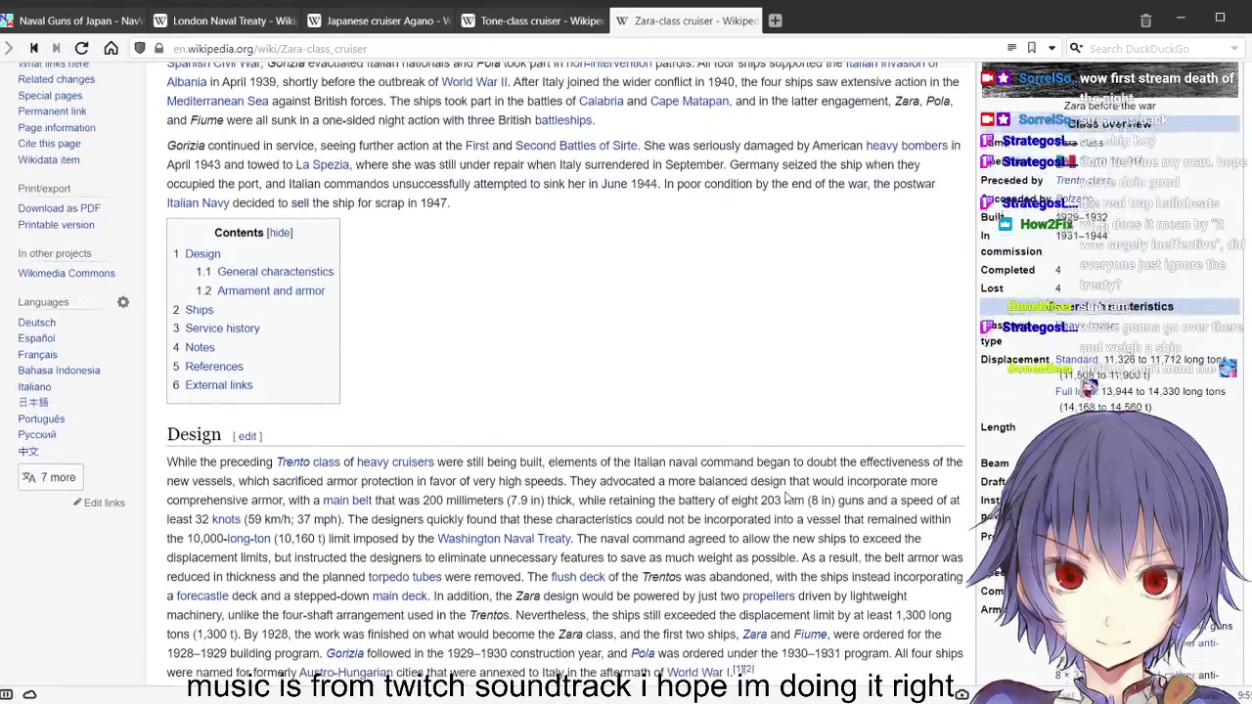
scroll(786, 496, up, 2)
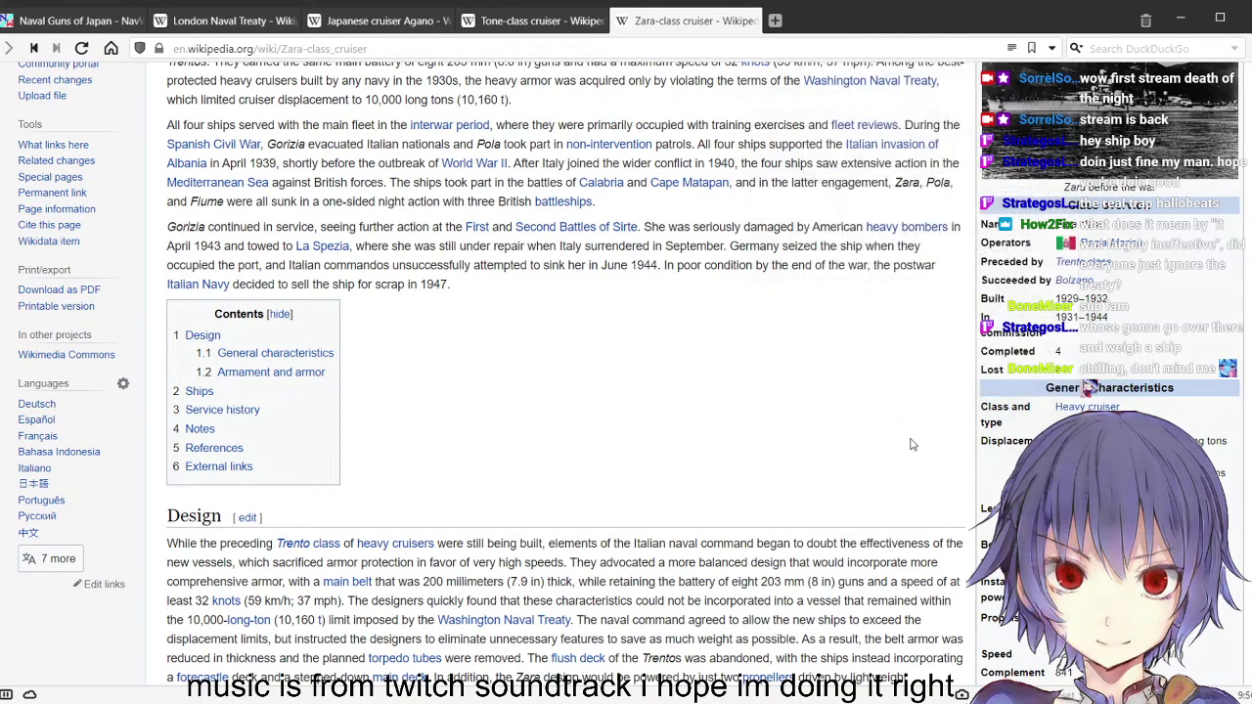
scroll(905, 446, down, 2)
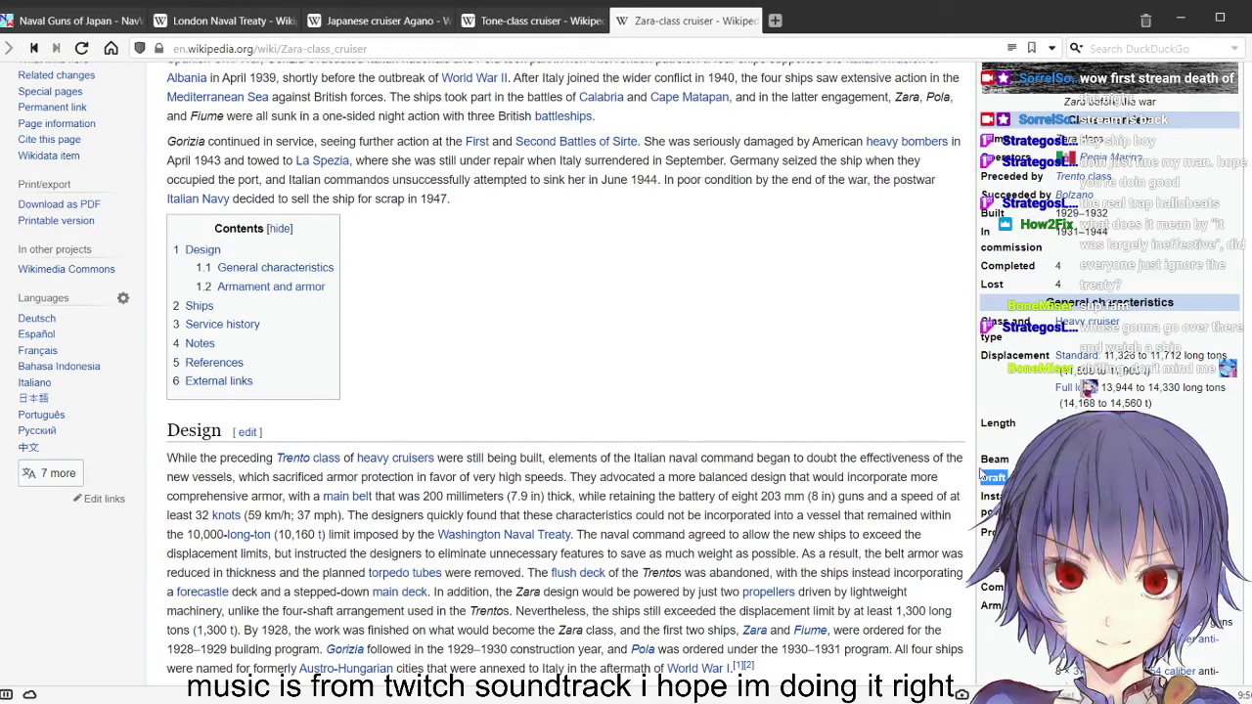
scroll(849, 403, up, 3)
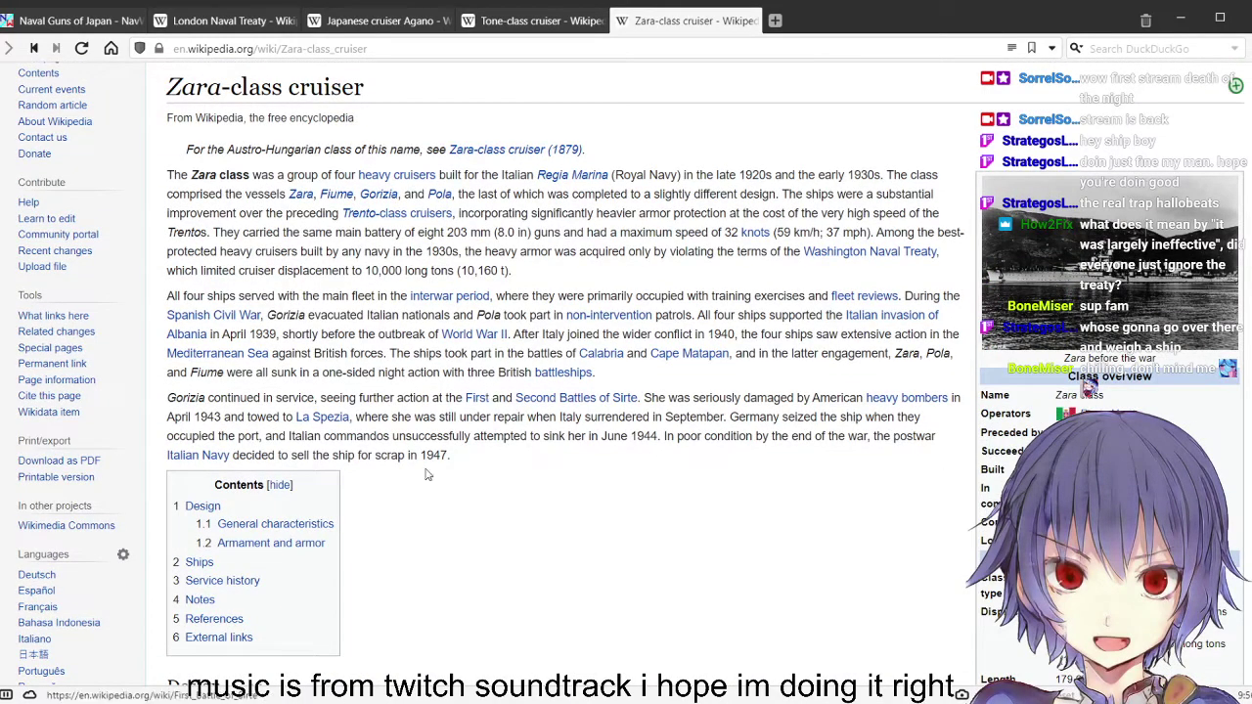
scroll(636, 431, down, 3)
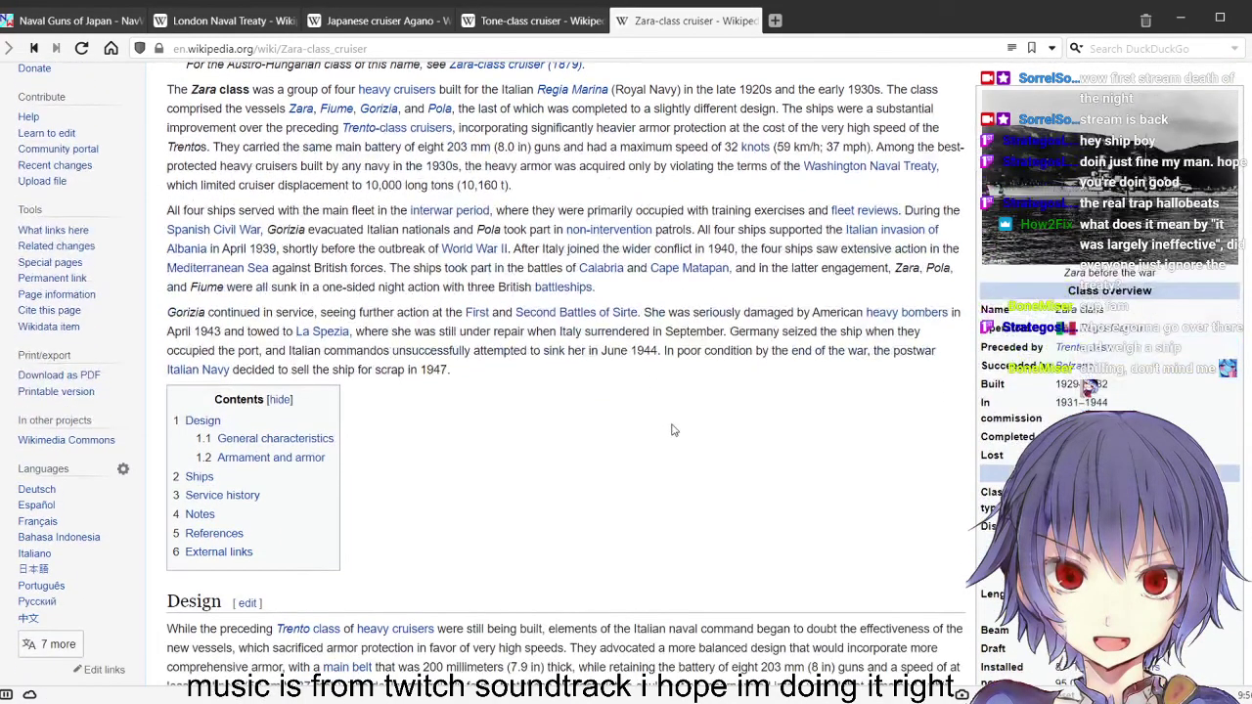
scroll(701, 445, down, 3)
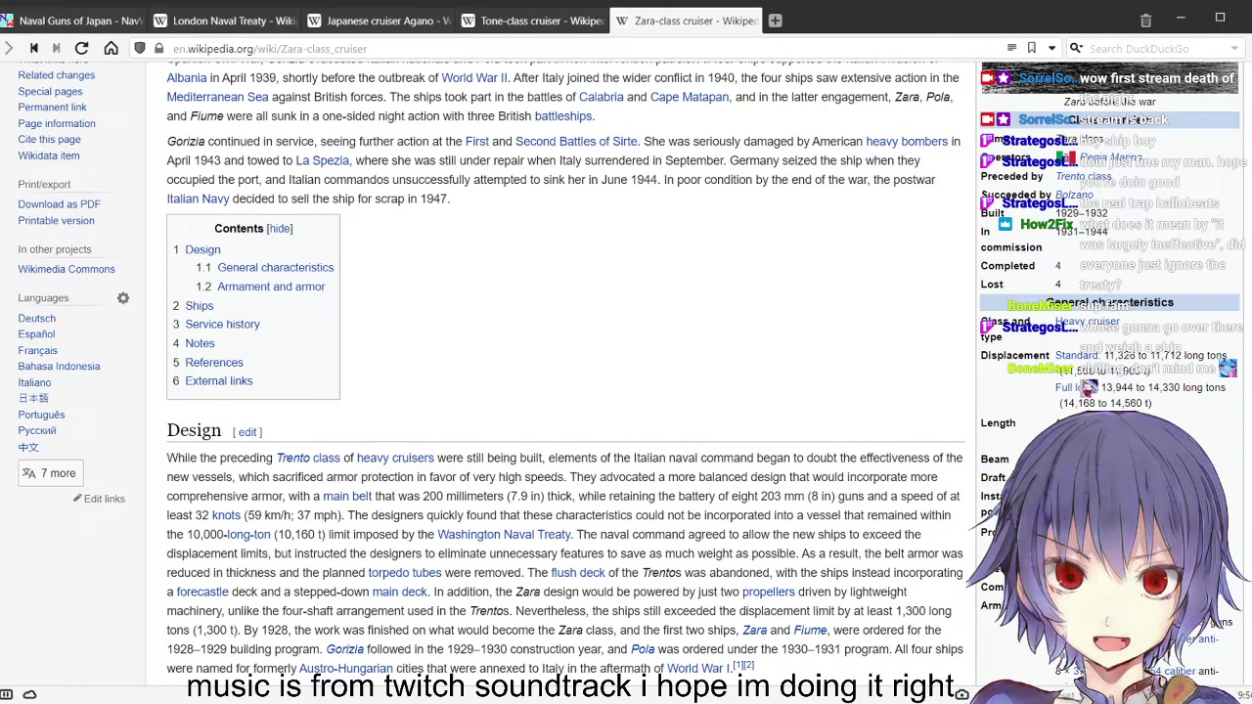
Check the Tone-class and Agano articles for comparison, then return to the Zara-class article
click(516, 24)
scroll(696, 335, down, 3)
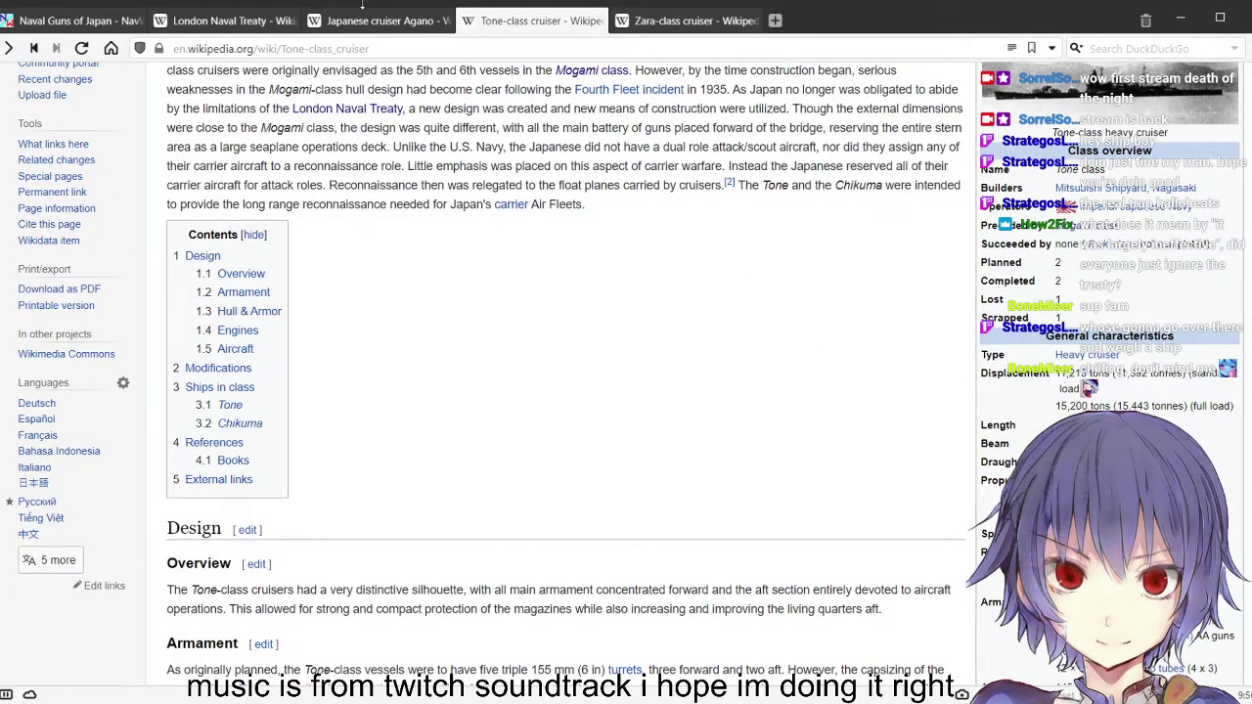
click(429, 21)
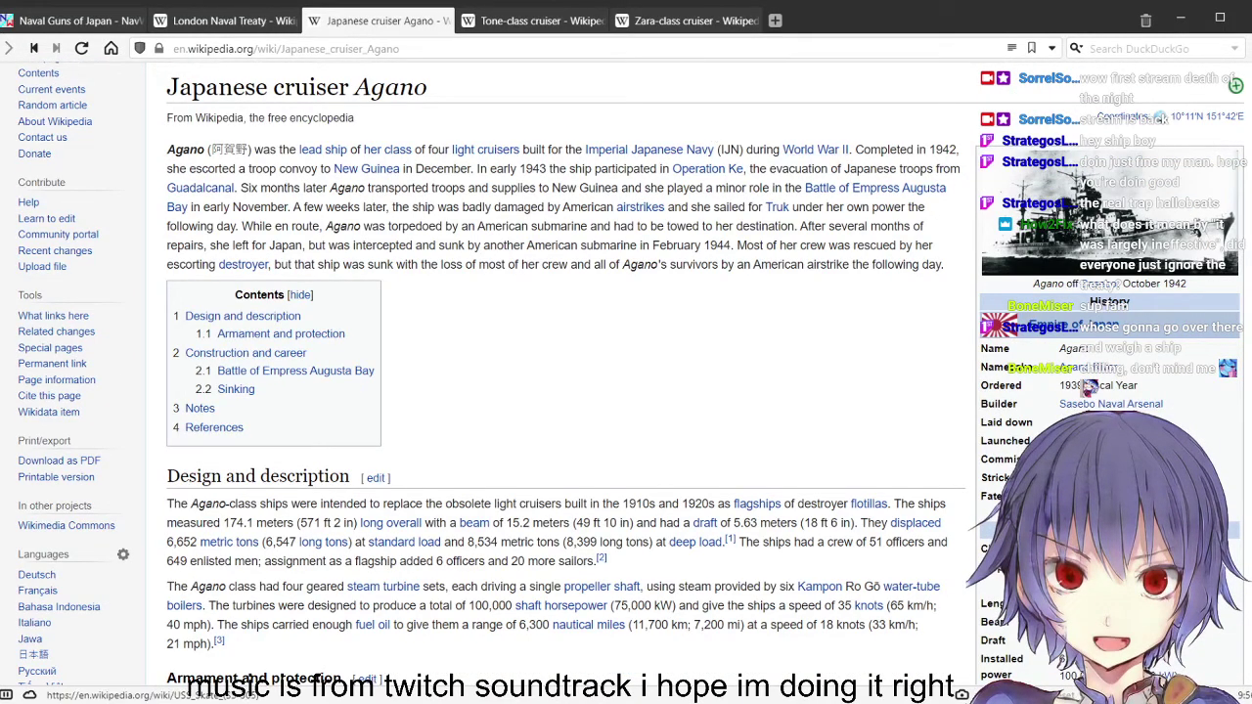
click(685, 21)
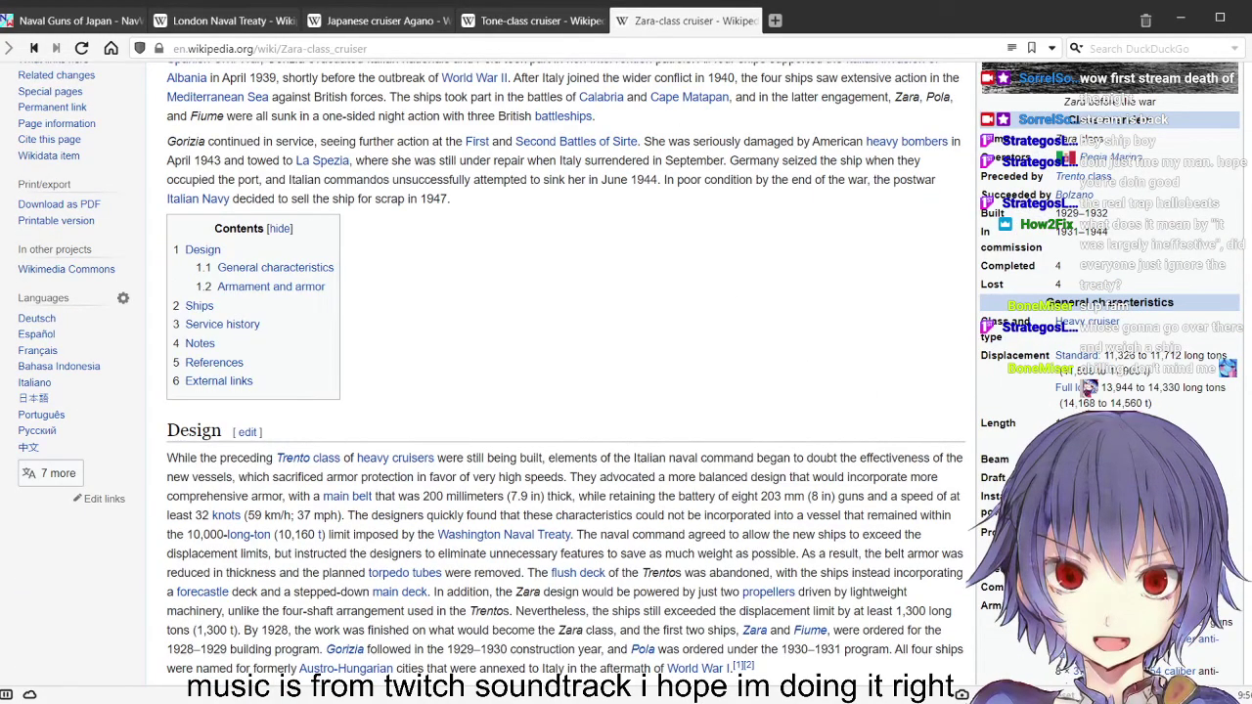
Highlight the armament entries in the Zara-class infobox and look through the General characteristics section
scroll(1089, 388, down, 5)
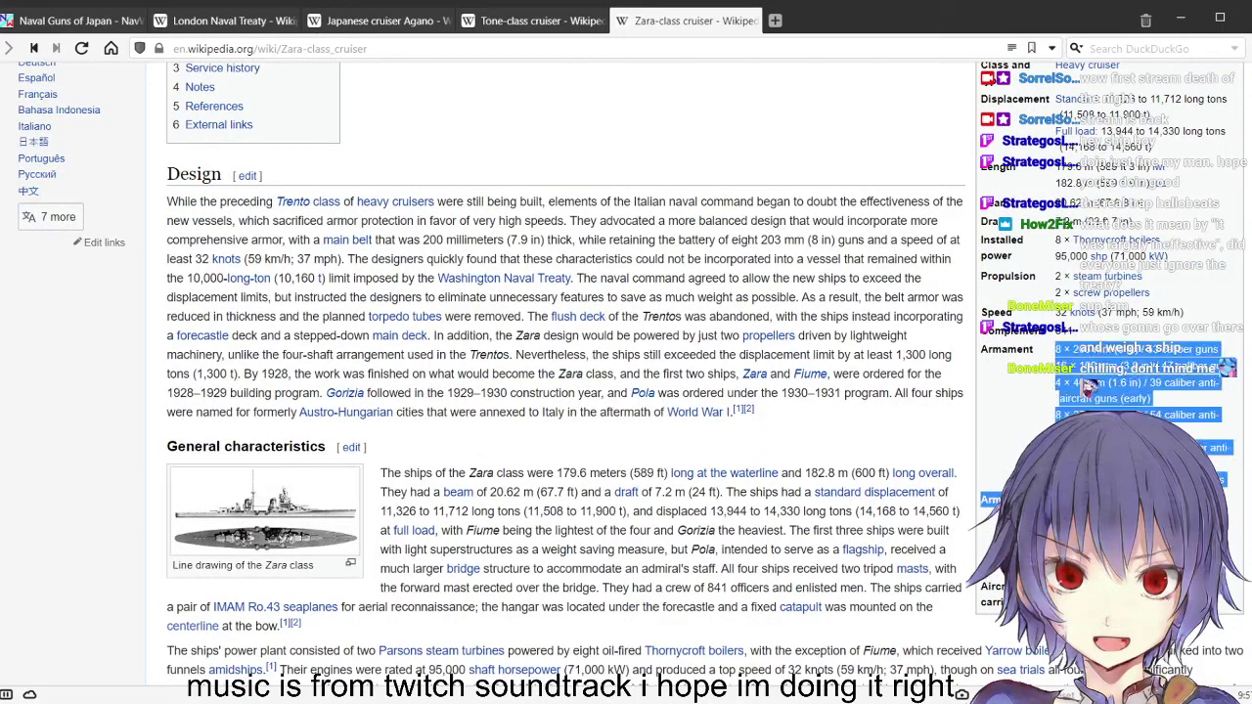
mouse_move(1066, 501)
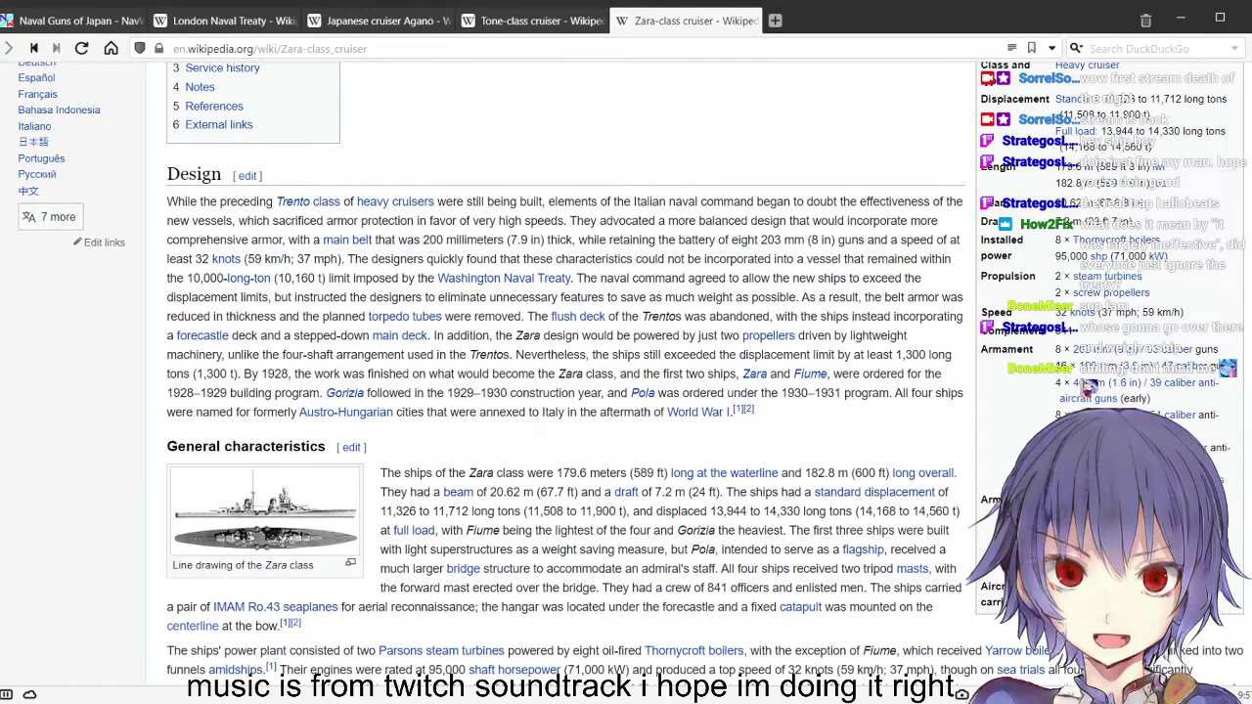
mouse_move(1089, 386)
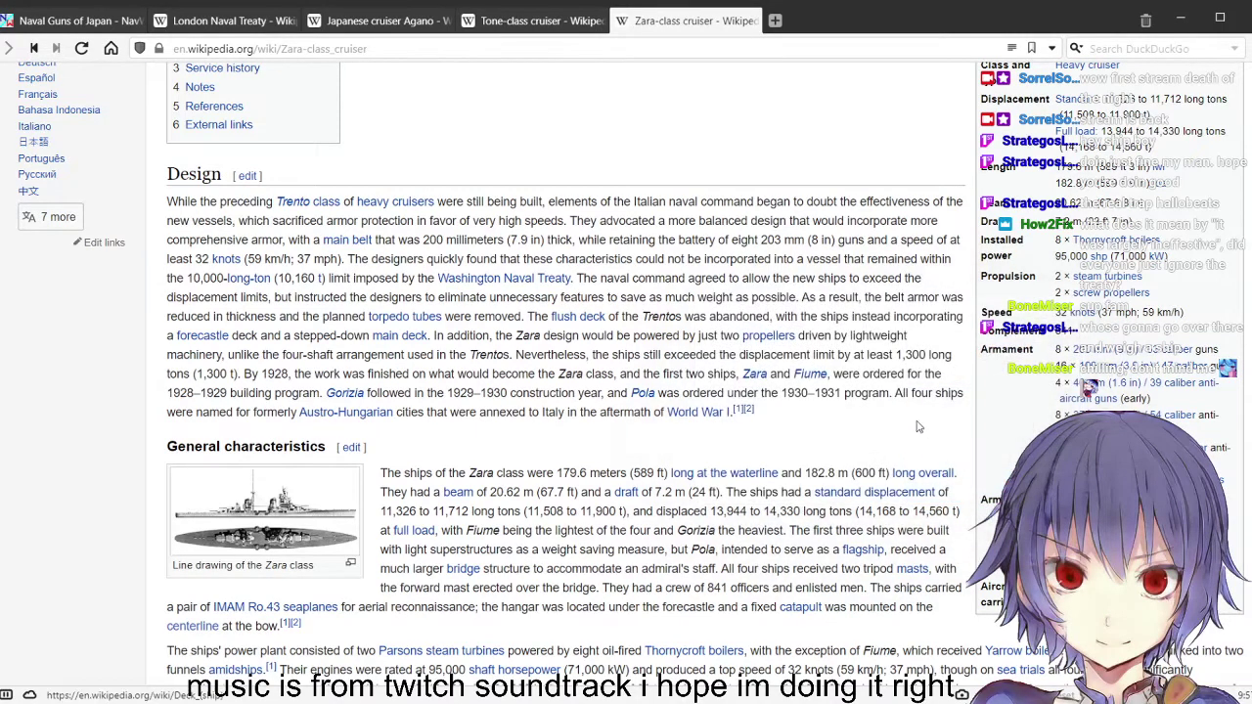
scroll(717, 374, down, 3)
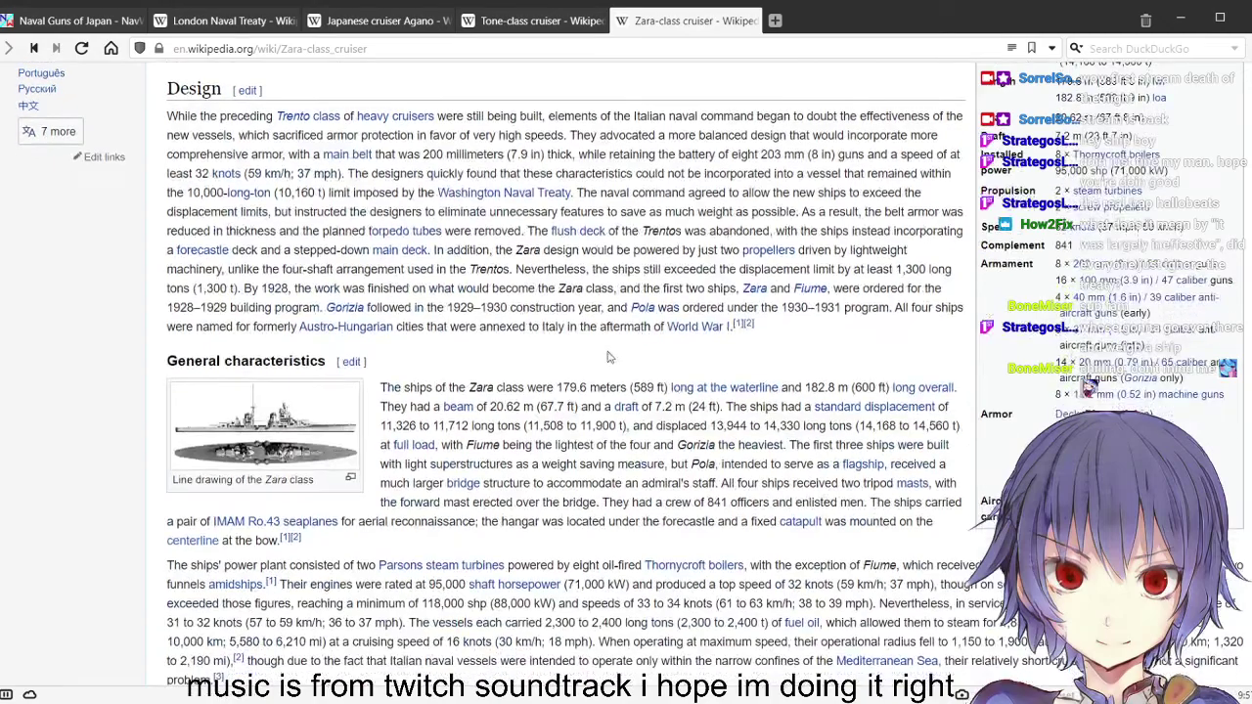
scroll(589, 345, down, 2)
Highlight the Design passage about the 10,000-long-ton treaty limit and the weight-saving measures, then clear the selection
scroll(597, 342, up, 5)
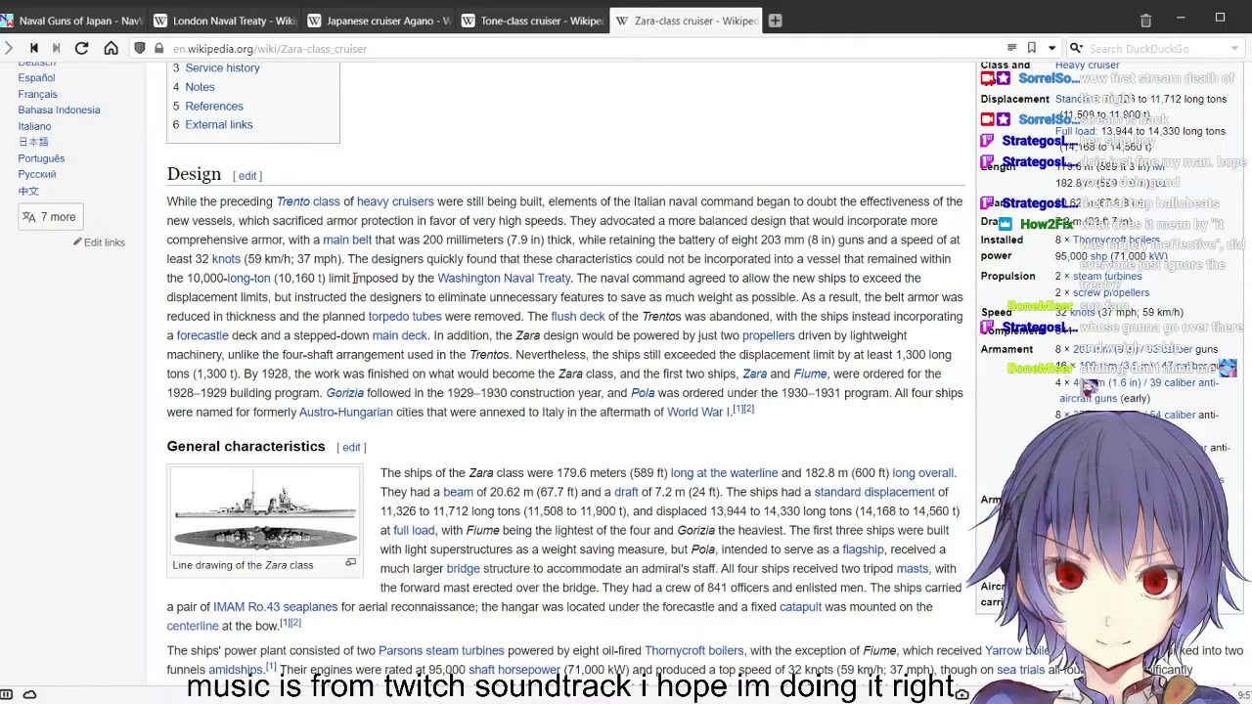
drag(349, 259, 757, 316)
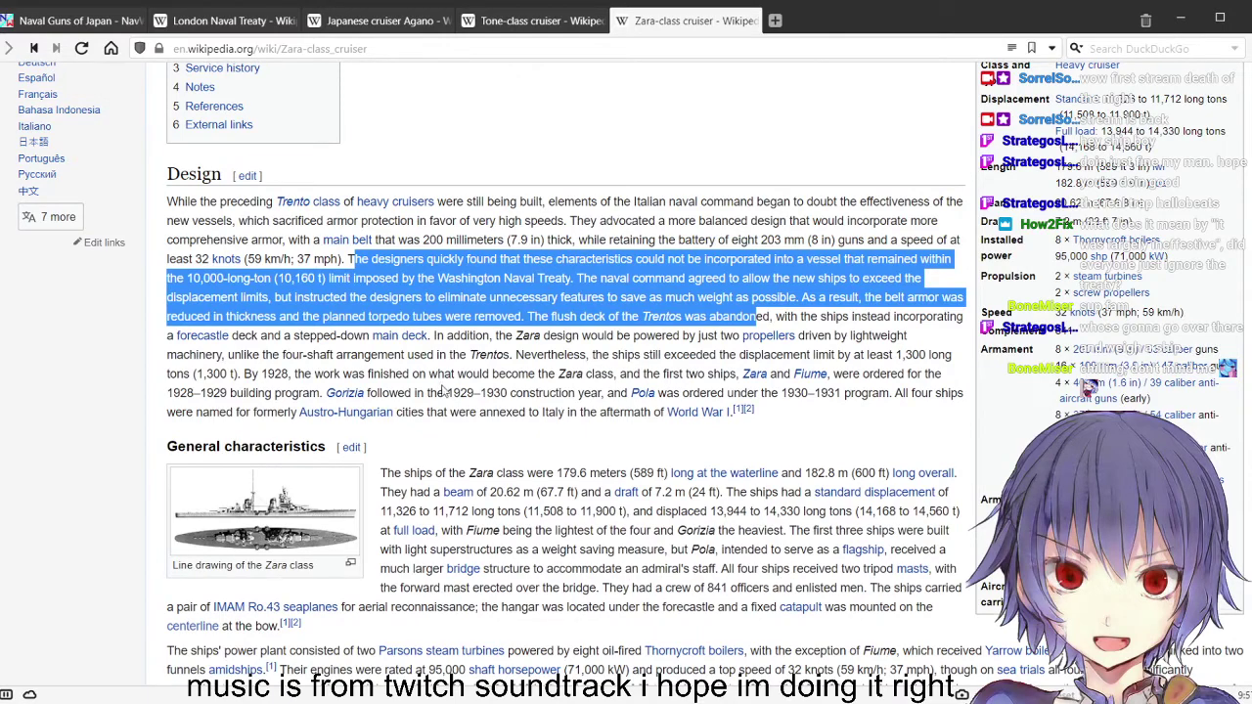
scroll(441, 392, down, 2)
click(538, 347)
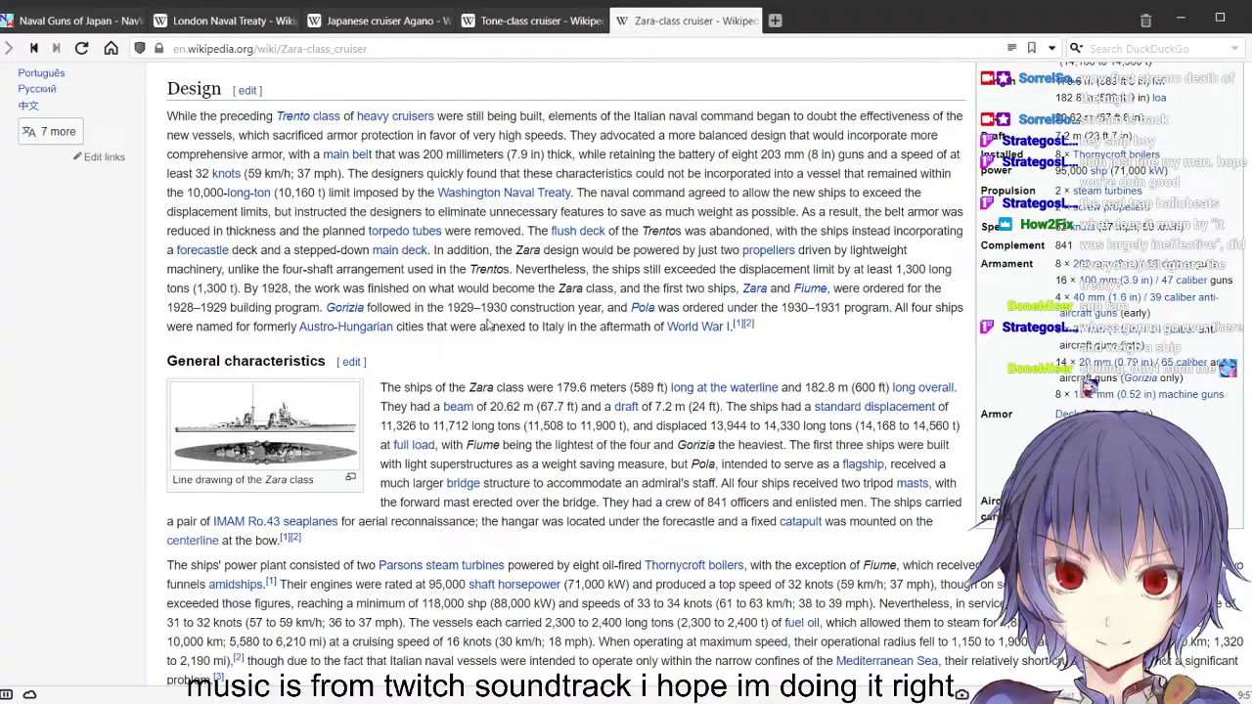
Find the Zara-class Service history section and highlight the sentence on Gorizia's explosion and her repairs at Gibraltar
scroll(487, 321, down, 15)
scroll(487, 326, down, 6)
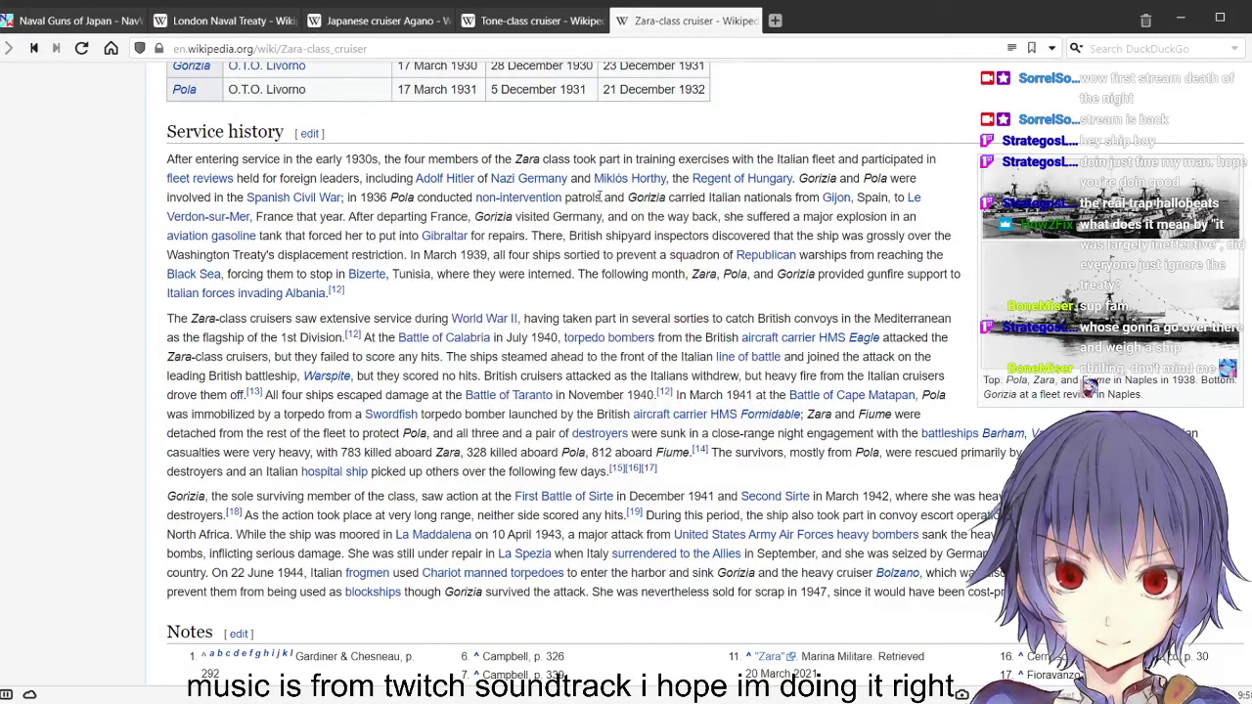
drag(478, 218, 529, 237)
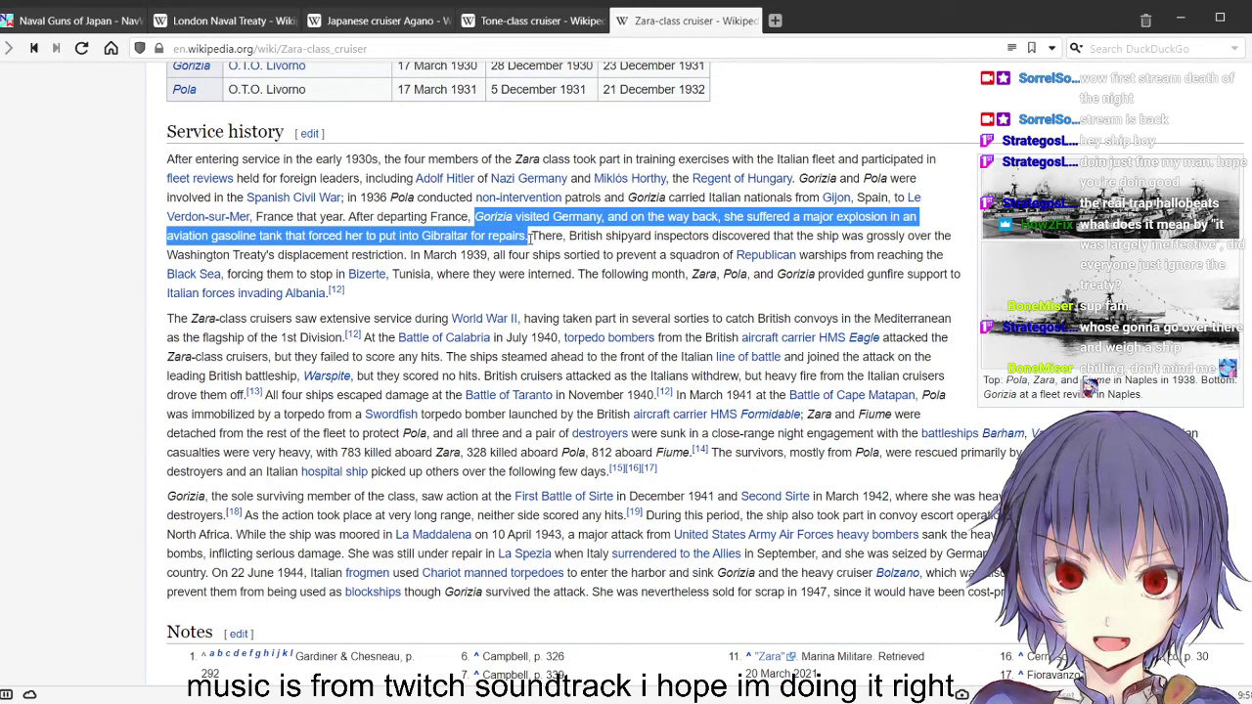
Extend the Service history highlight through the sentence about British shipyard inspectors and the Washington Treaty's displacement restriction
drag(529, 237, 388, 257)
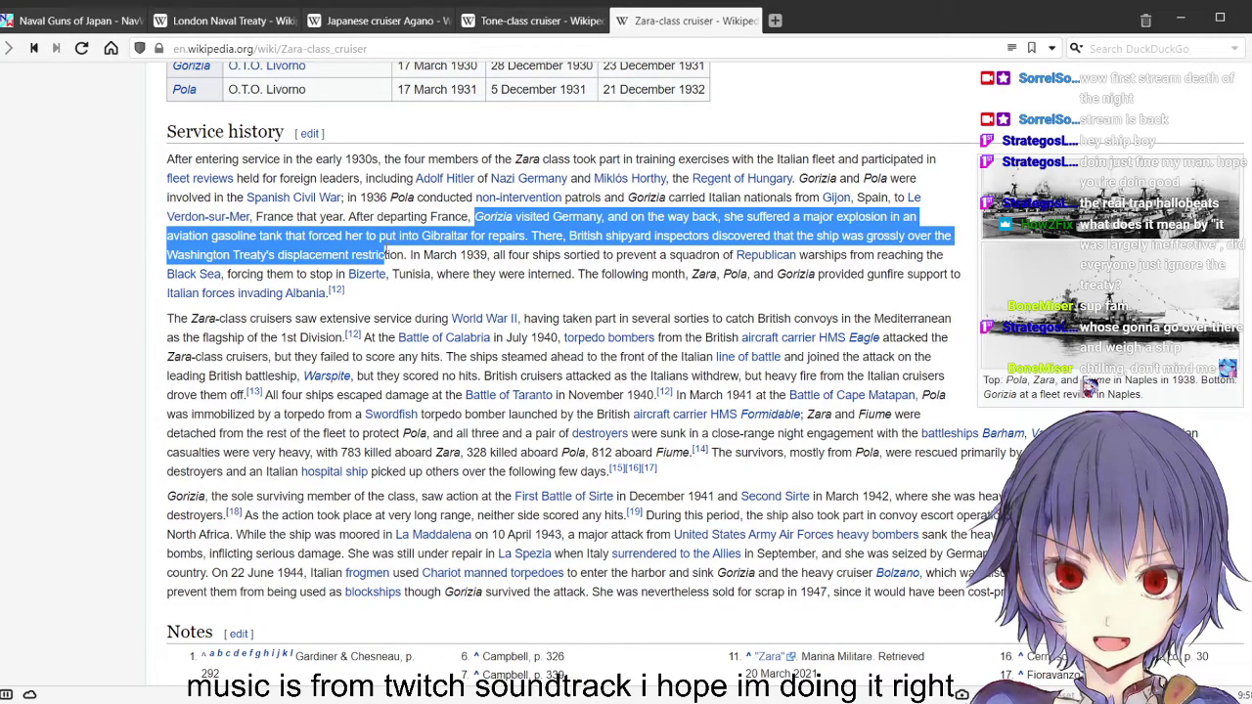
drag(388, 254, 411, 255)
mouse_move(411, 254)
mouse_down()
mouse_move(460, 255)
mouse_move(408, 254)
mouse_up()
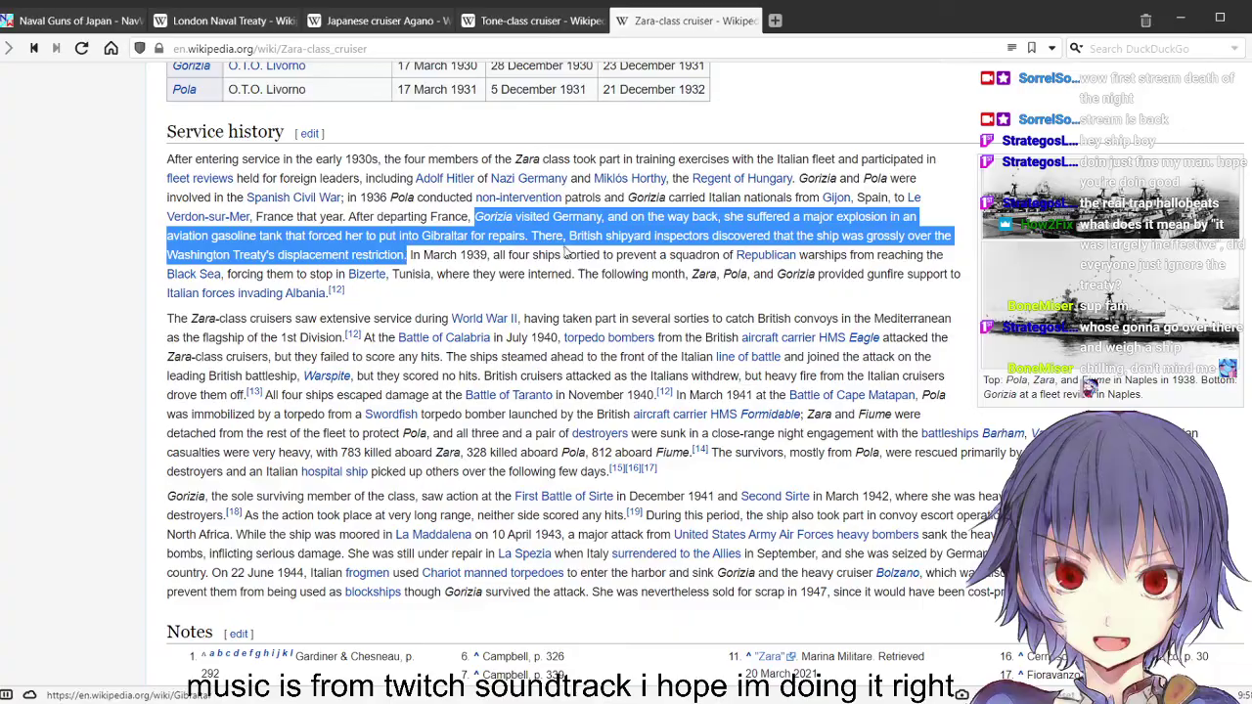
View the lead photo of Zara at full size, then close the photo and the Zara-class article
scroll(577, 288, up, 20)
scroll(577, 288, up, 3)
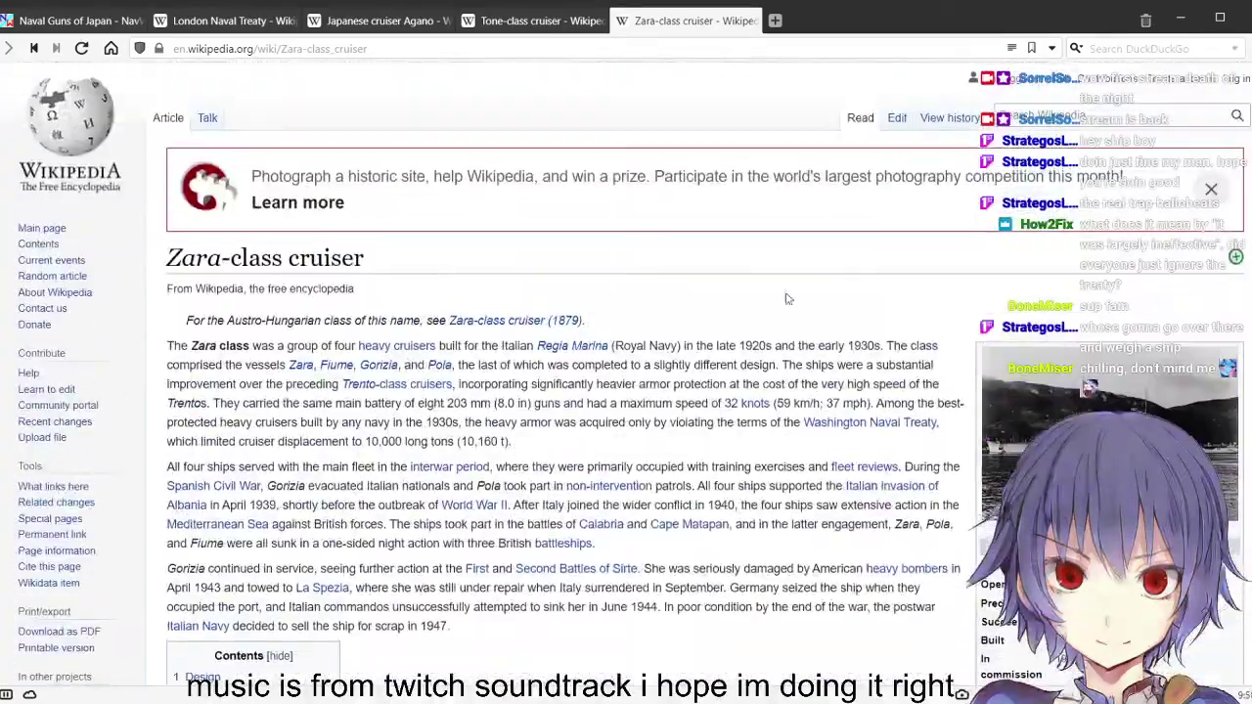
click(1106, 440)
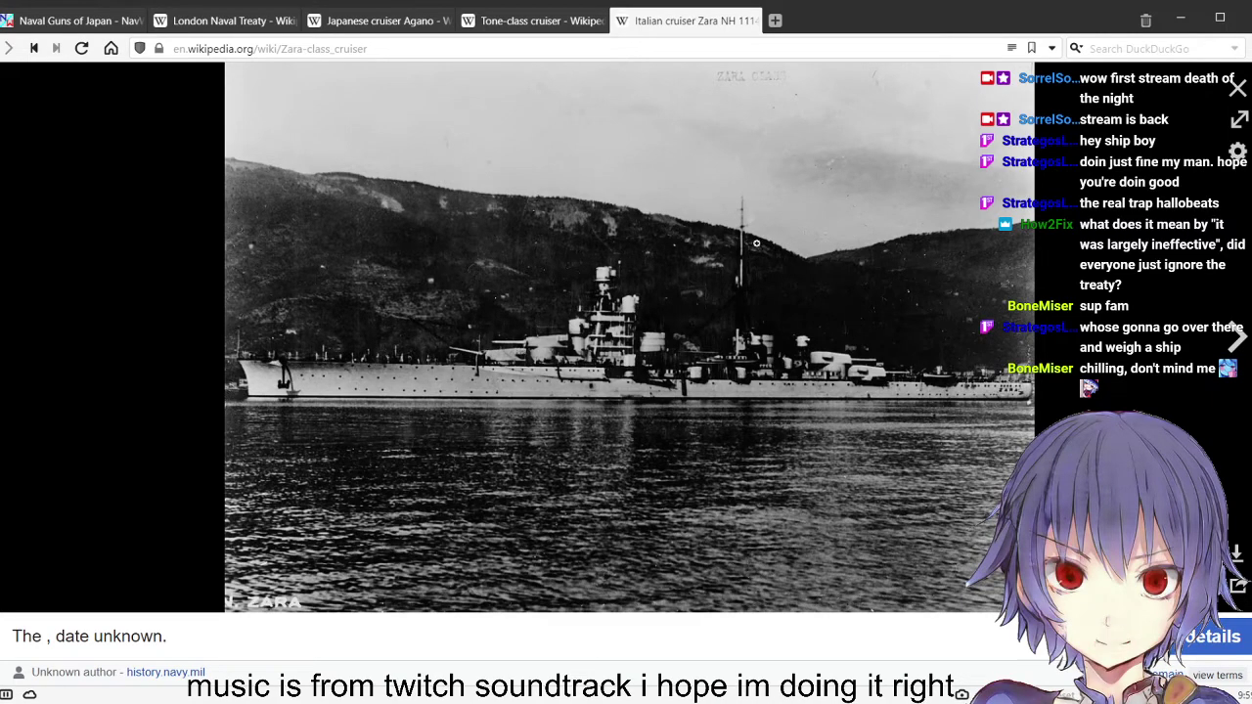
click(1238, 88)
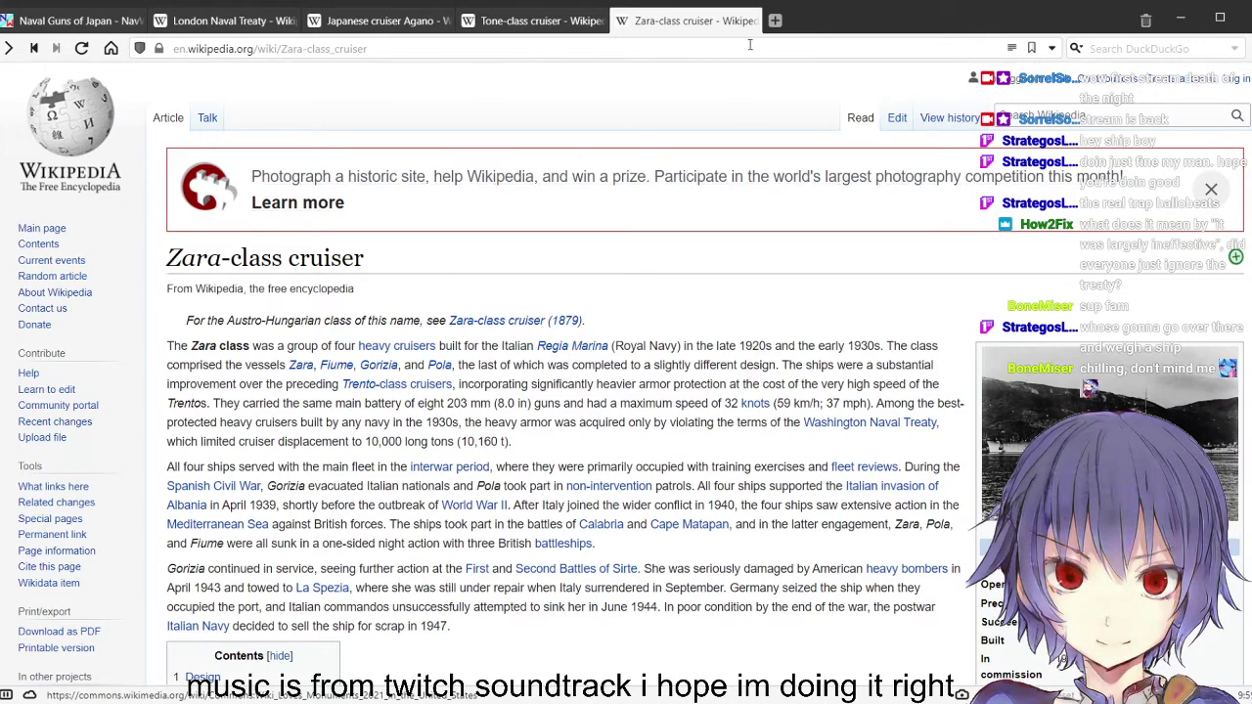
middle_click(689, 20)
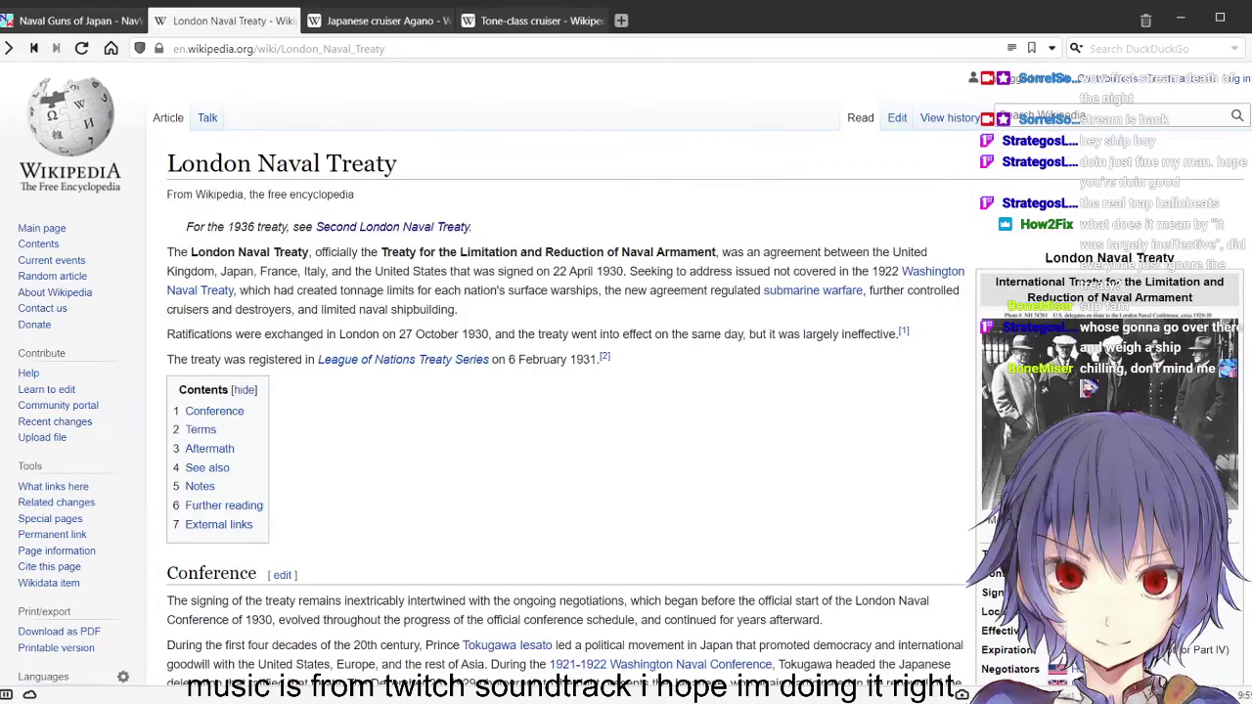
Check the Tone-class infobox and open the preceding Mogami class article in a new tab, keeping the Tone-class article in view
scroll(858, 561, down, 2)
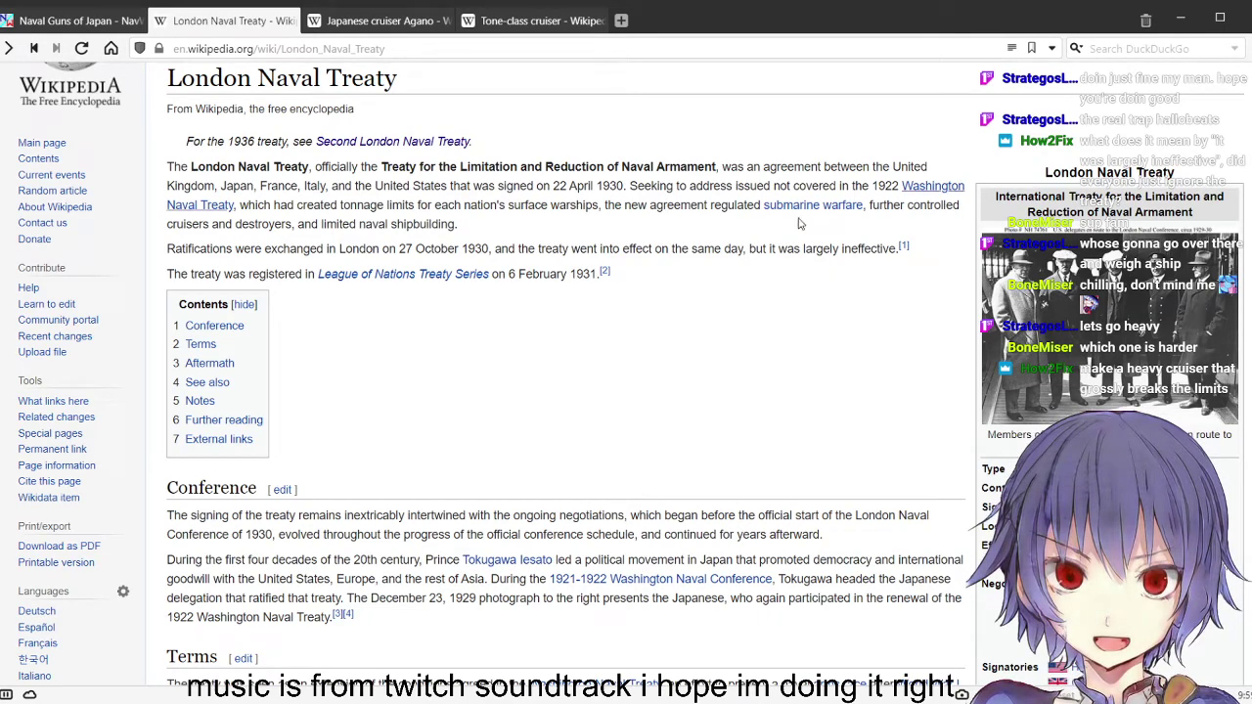
click(525, 21)
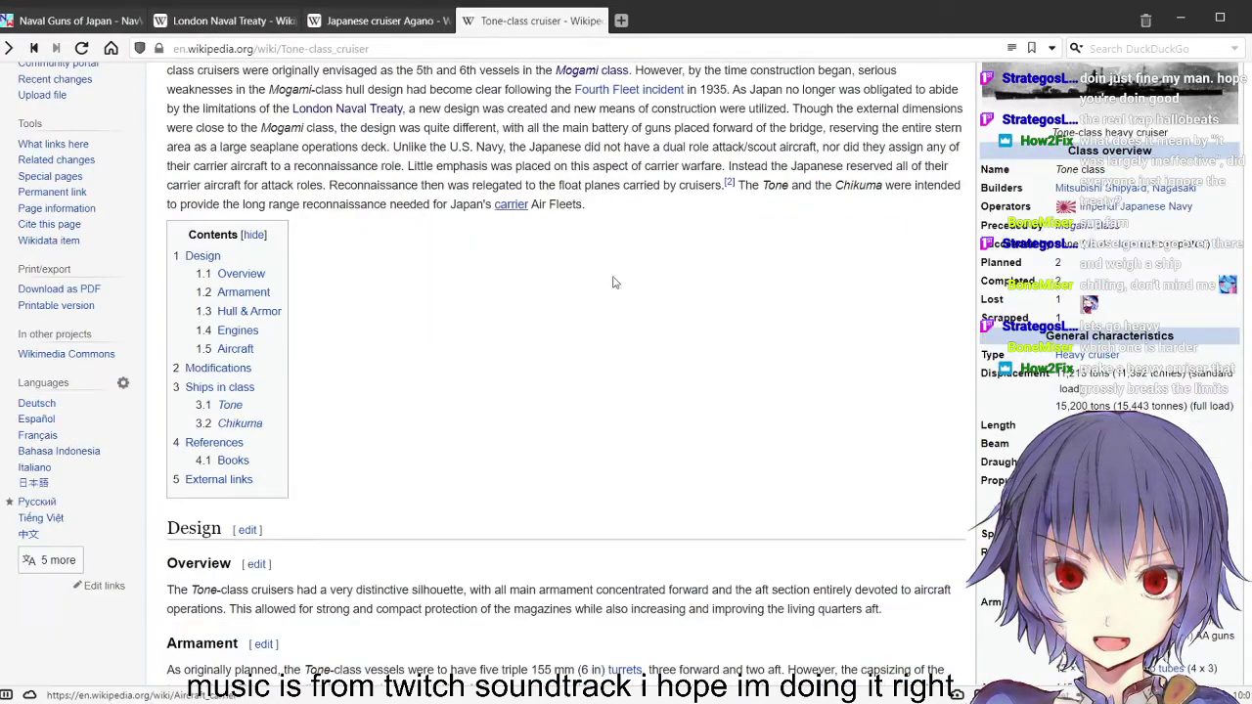
scroll(568, 247, down, 1)
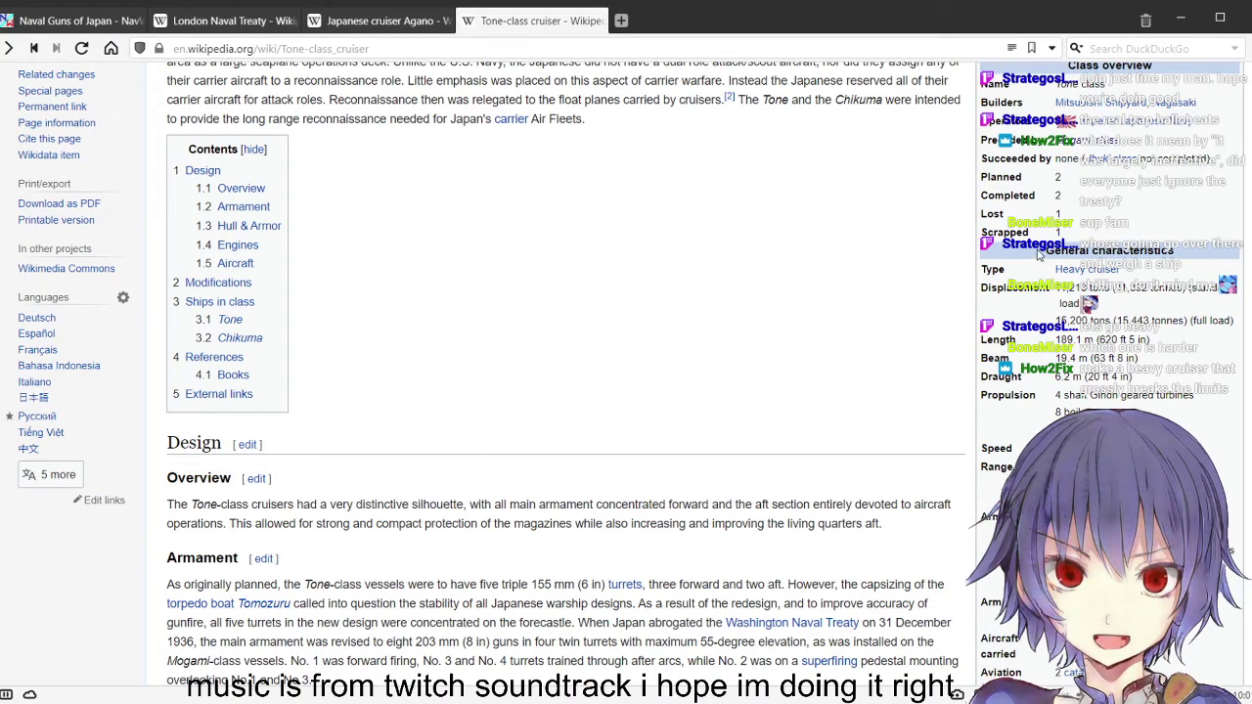
scroll(568, 372, up, 1)
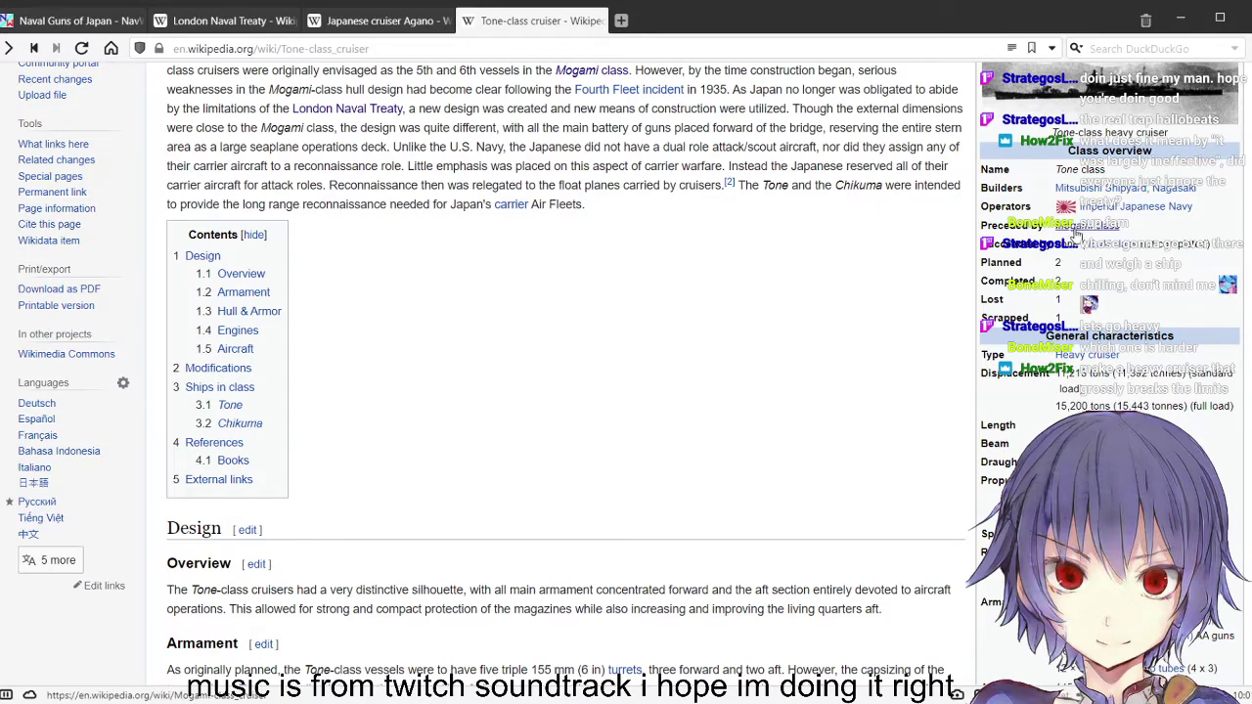
mouse_move(1082, 231)
key(ctrl+t)
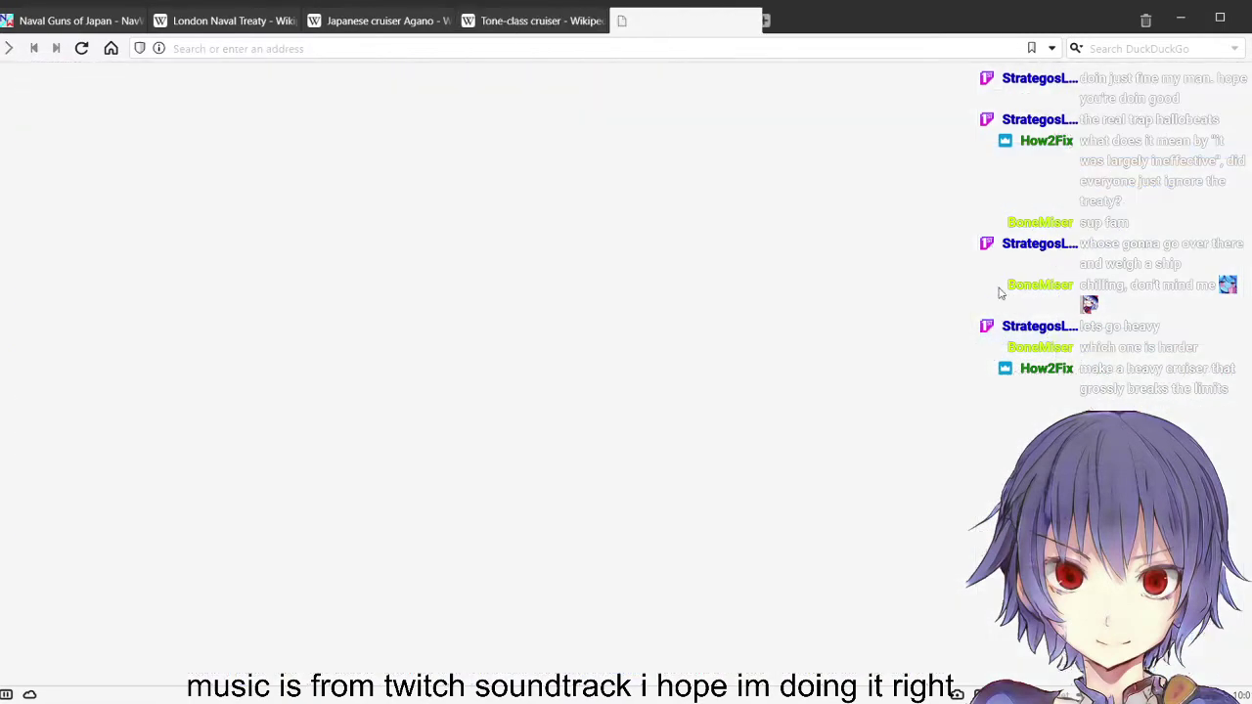
key(ctrl+Page_Up)
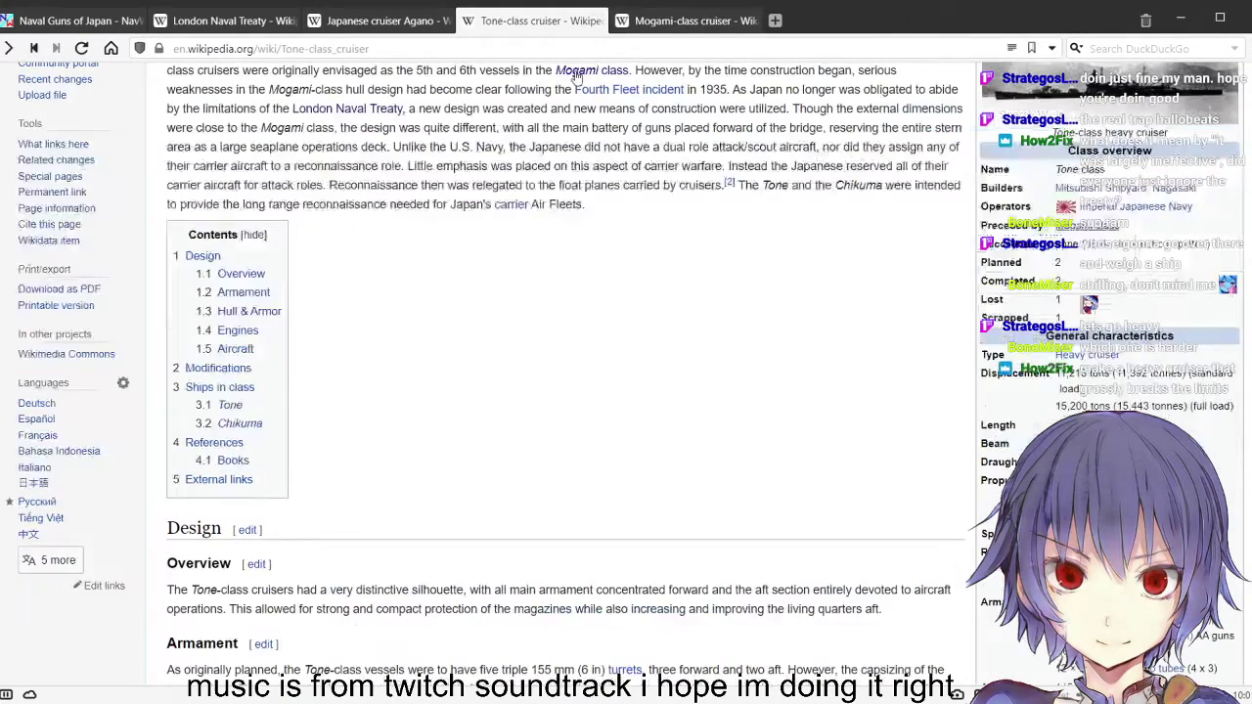
Compare the Tone-class article with the Design section and infobox of the Mogami-class article, ending on the Tone-class article
scroll(993, 446, down, 2)
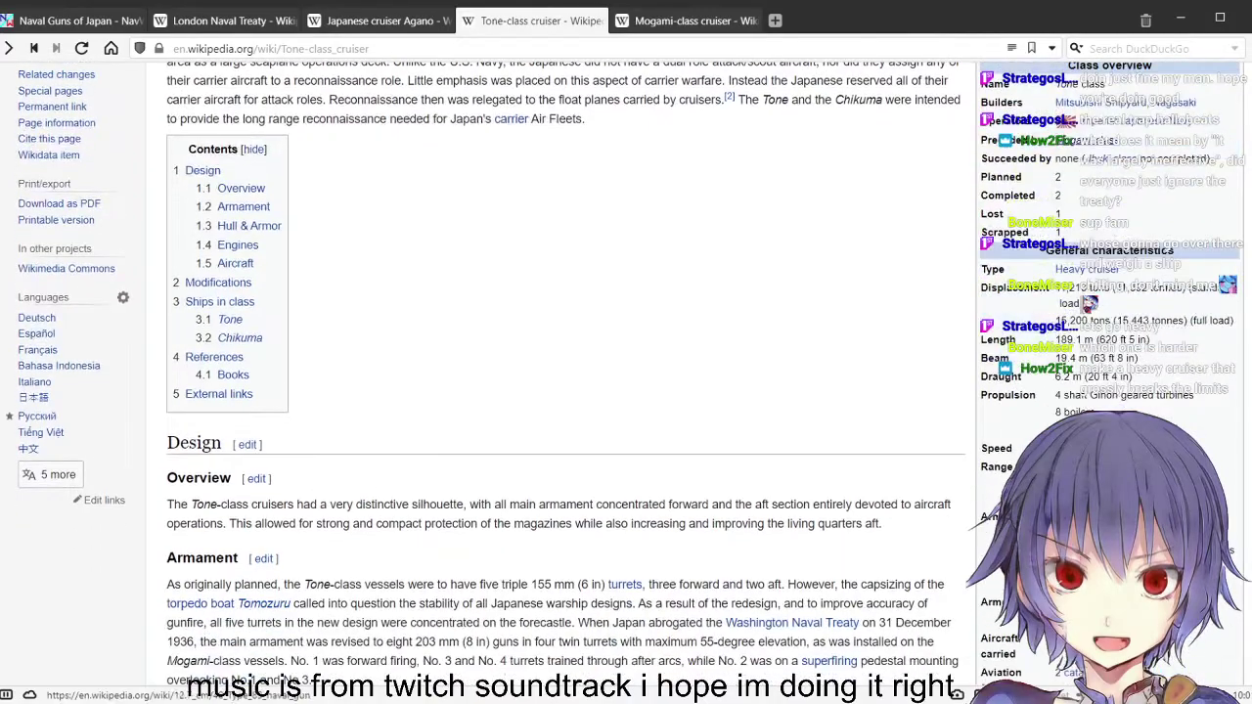
scroll(847, 218, up, 5)
click(721, 22)
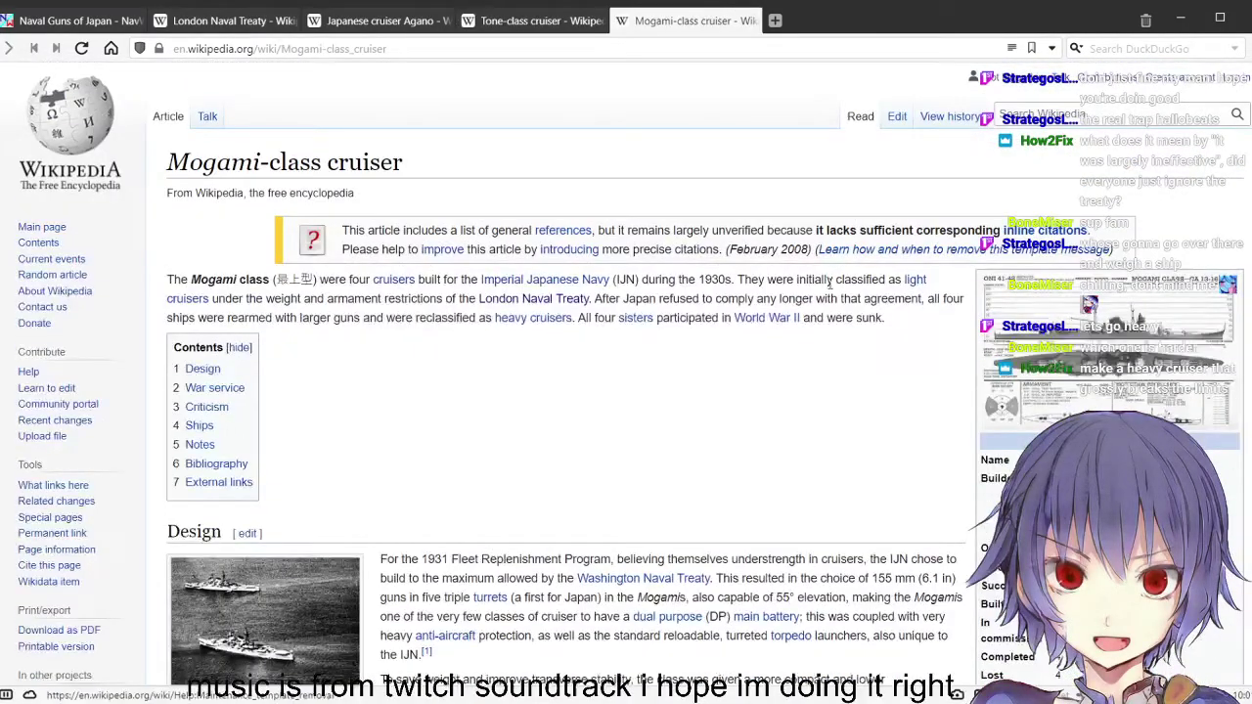
scroll(830, 283, down, 5)
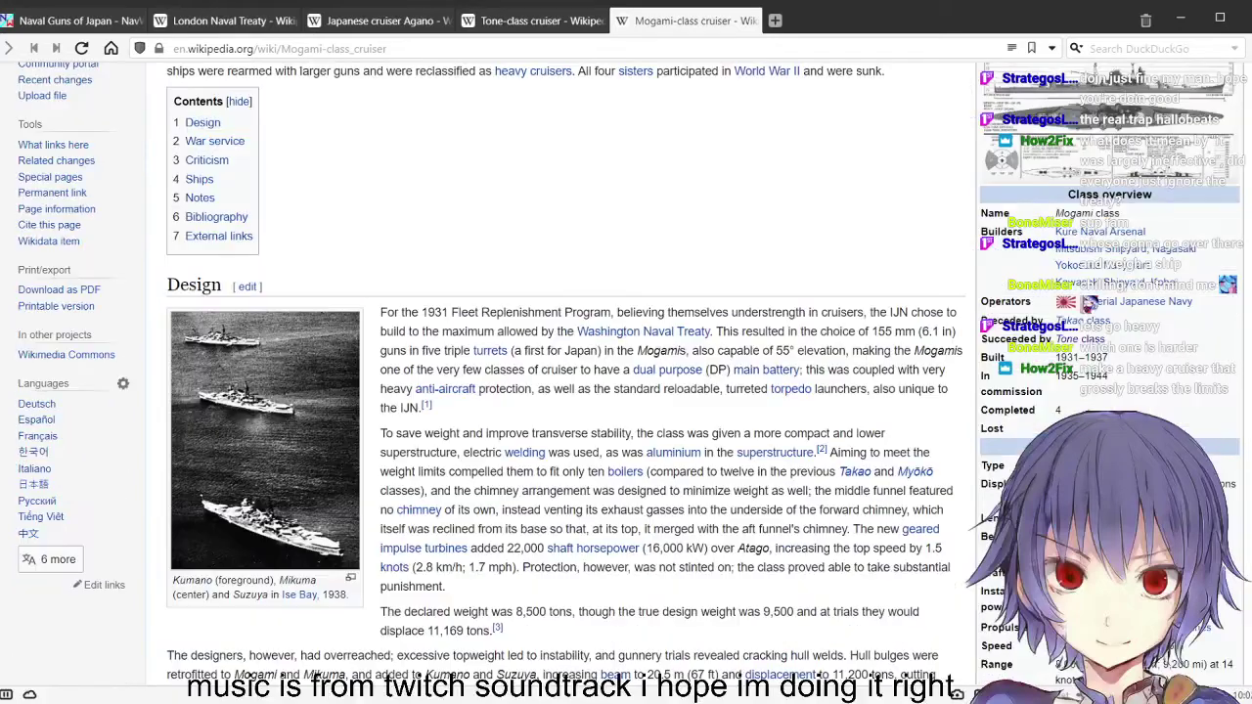
click(567, 21)
click(646, 22)
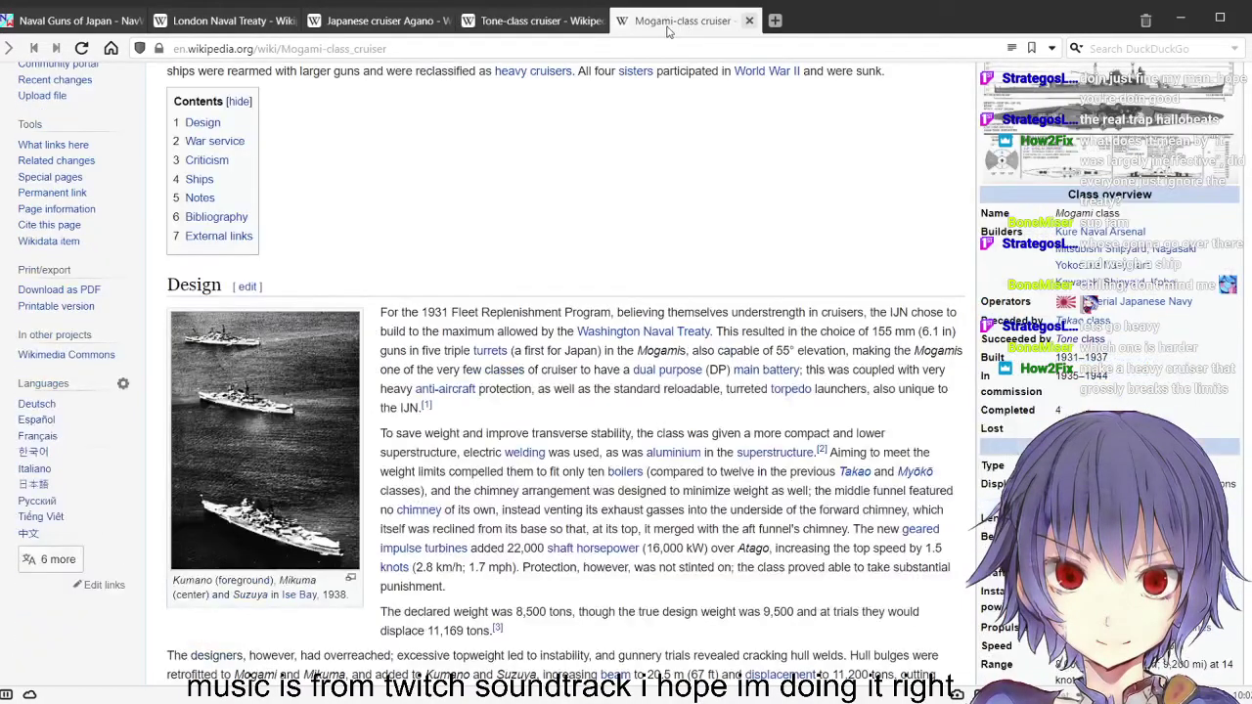
click(534, 21)
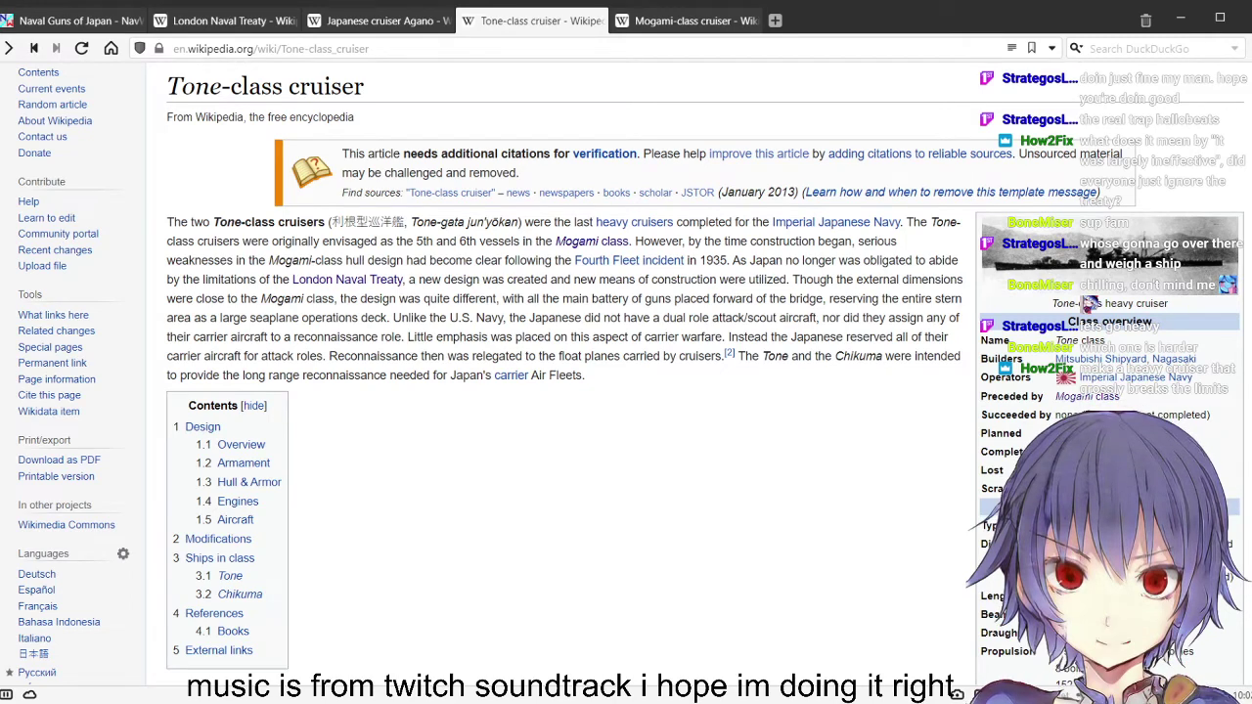
Switch to the ship design program and set waterline length to 200 m, hull beam to 20 m and normal draught to 6.35 m
key(alt+Tab)
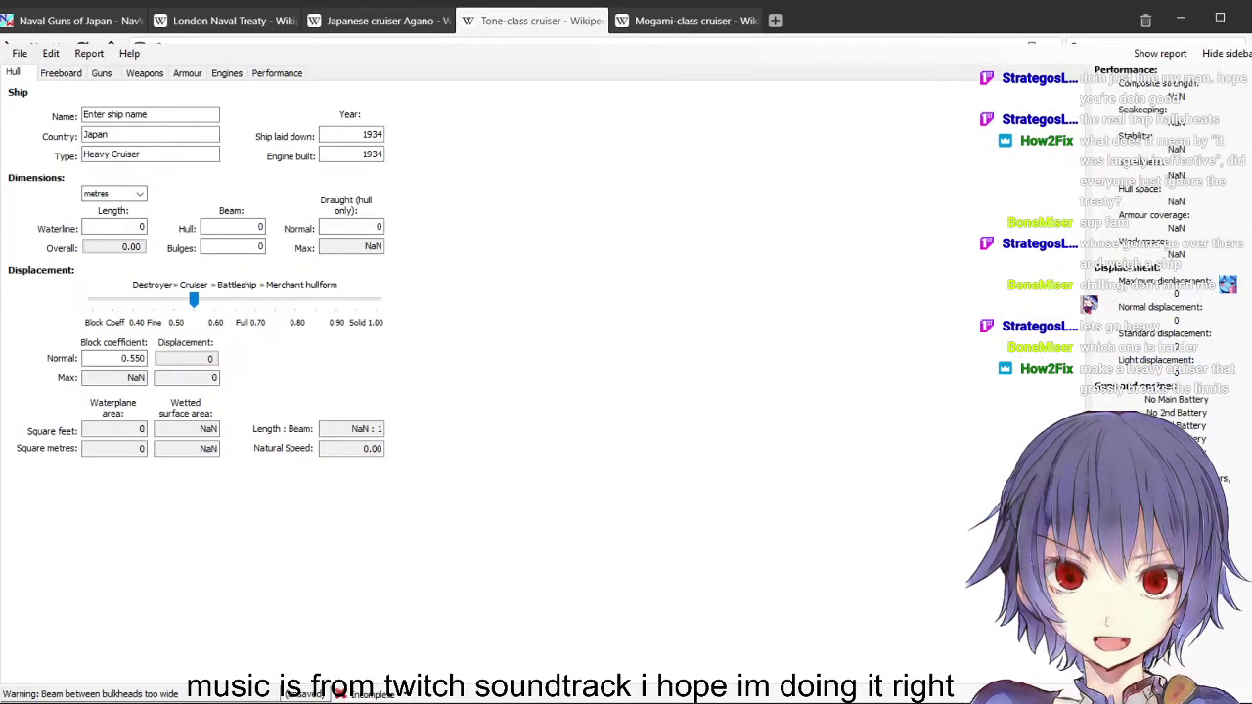
click(649, 454)
double_click(142, 227)
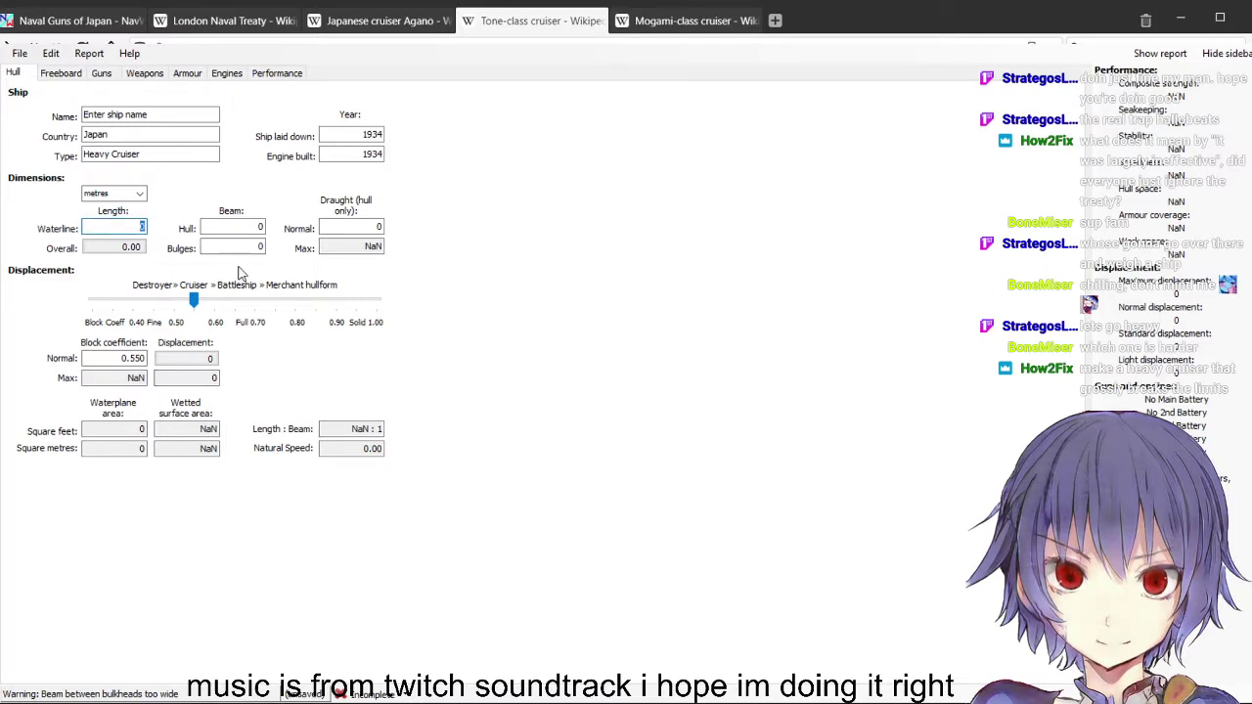
text(200)
key(Tab)
key(Tab)
text(20)
key(Tab)
key(Tab)
text(6.)
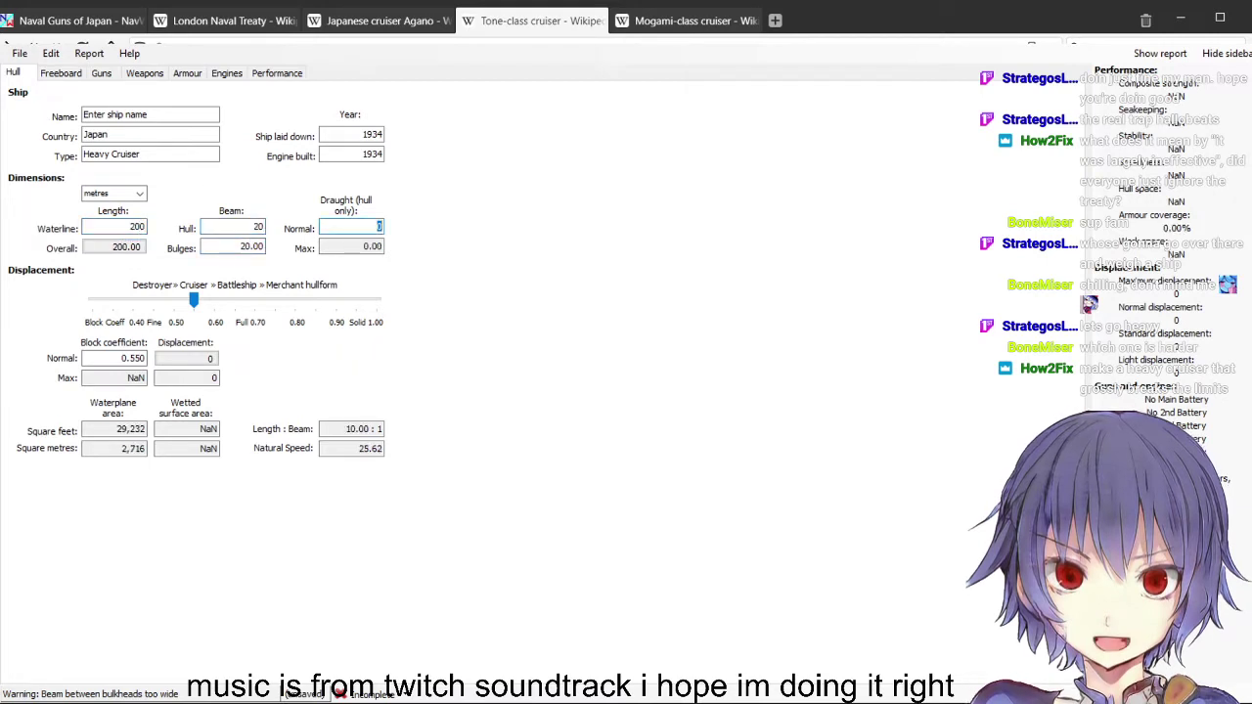
text(3)
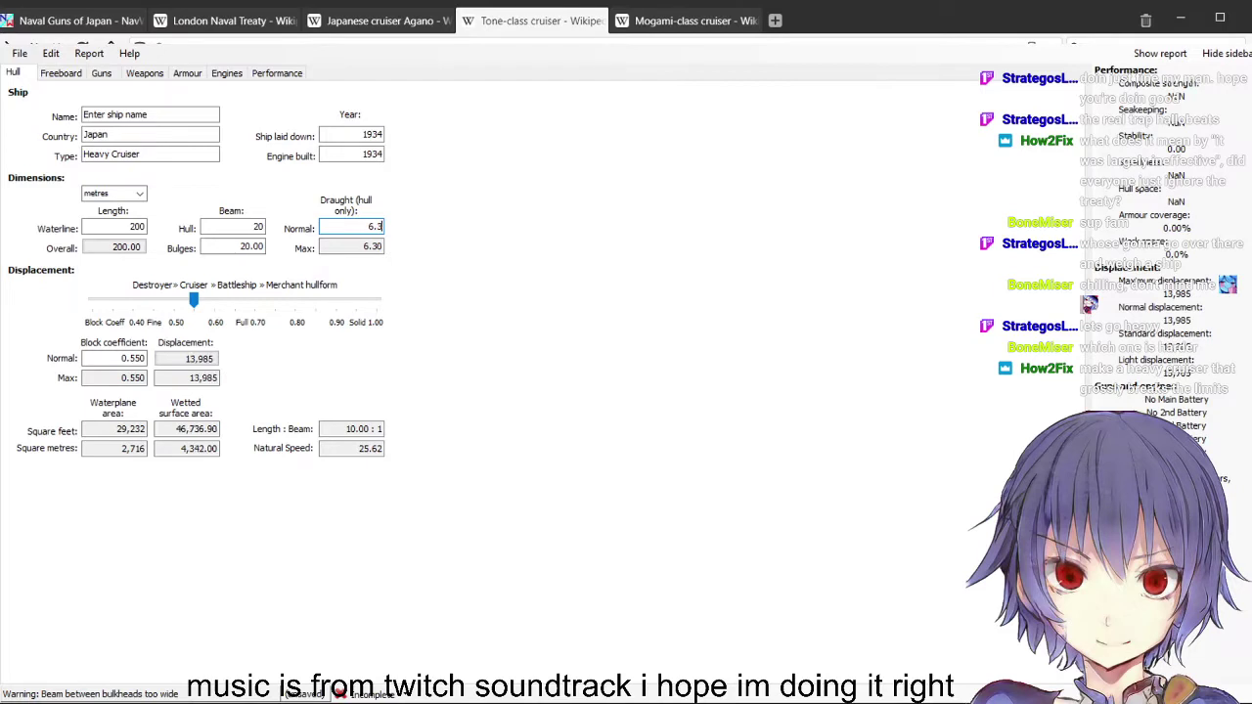
text(5)
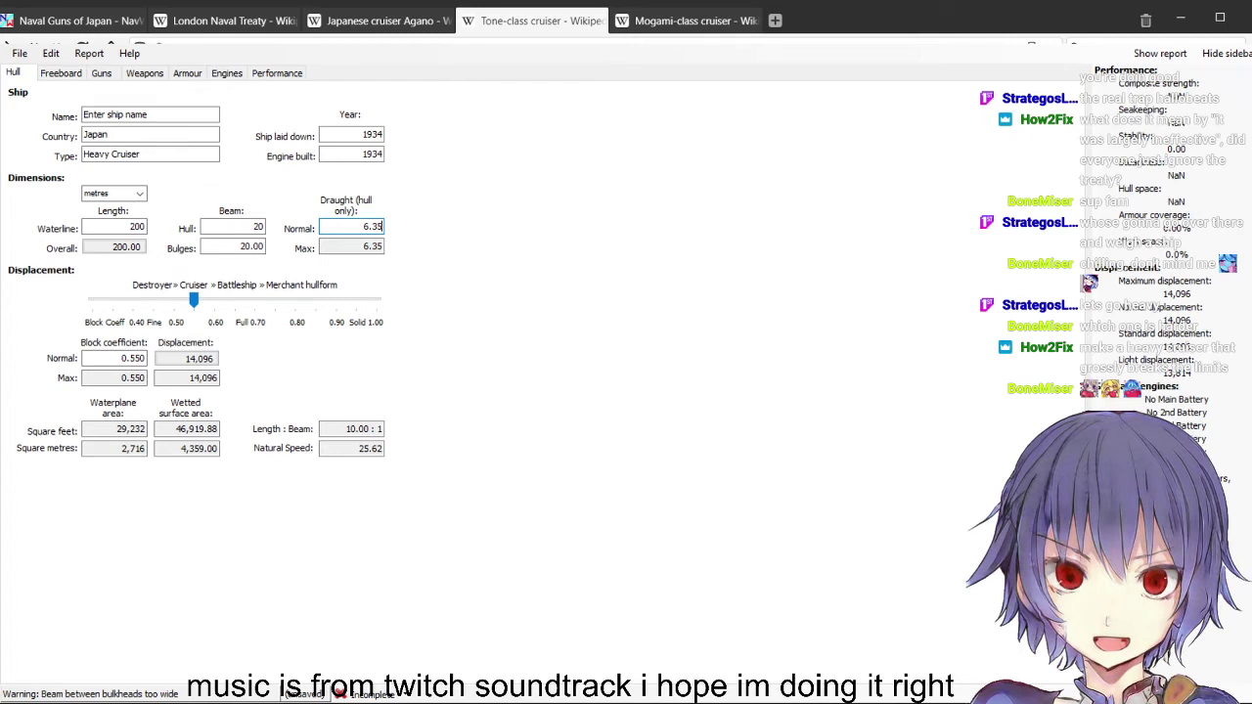
Review the freeboard layout, then fill in the default lengths and heights for the armour belts and bulkheads
click(60, 72)
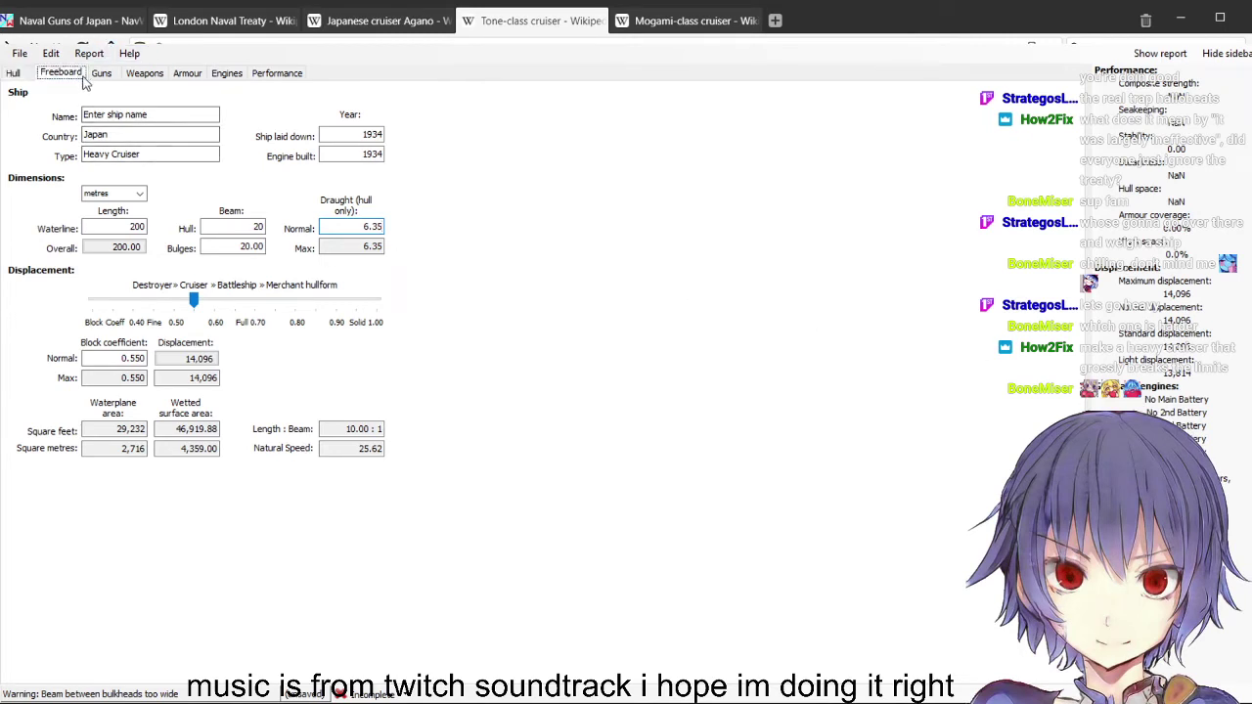
click(49, 110)
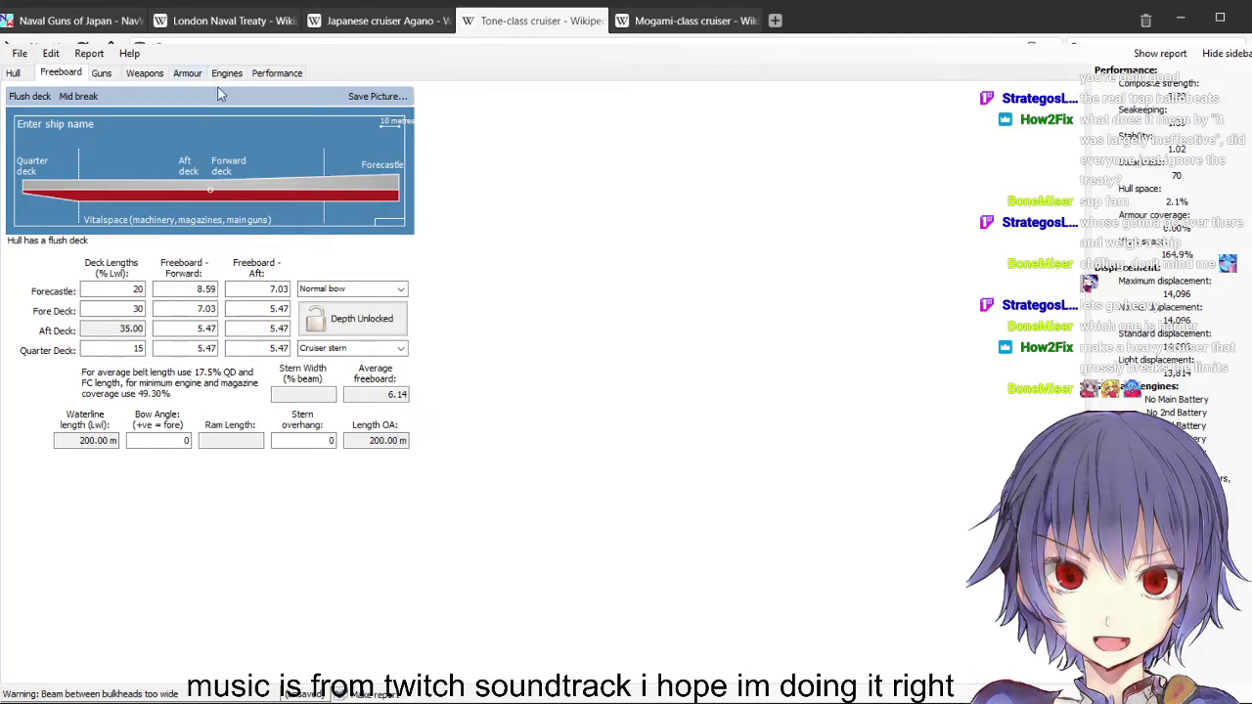
click(187, 73)
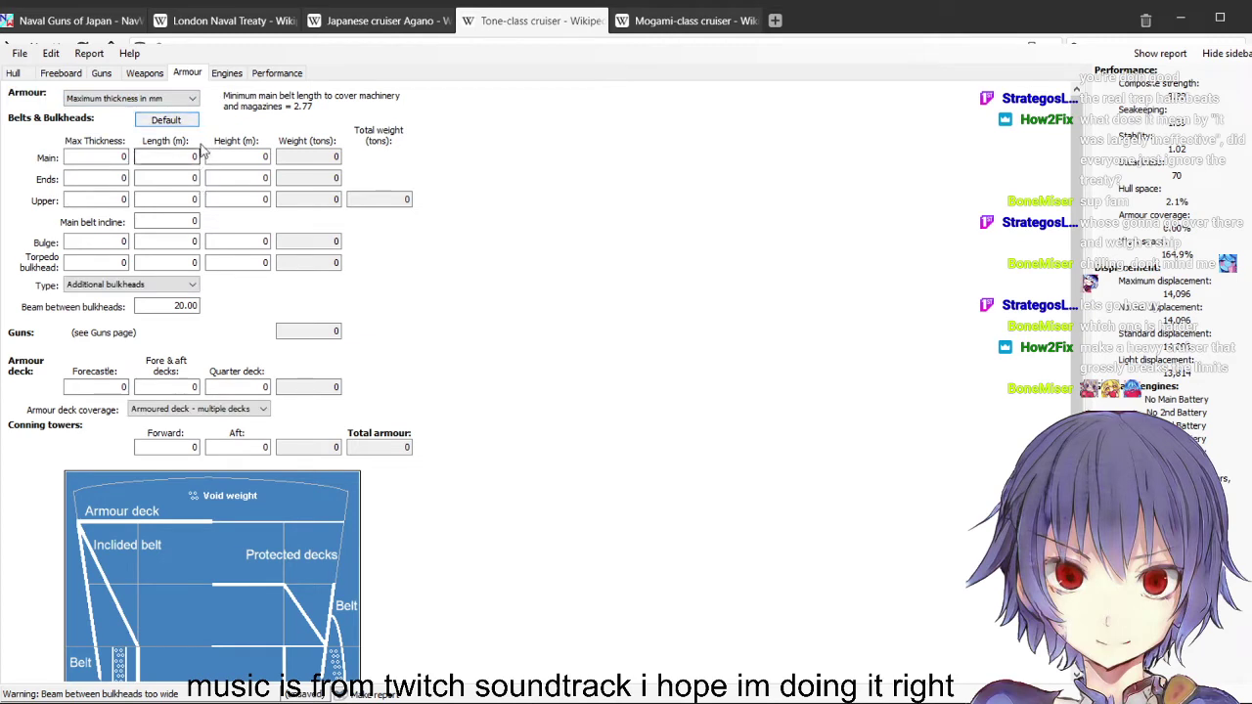
click(165, 119)
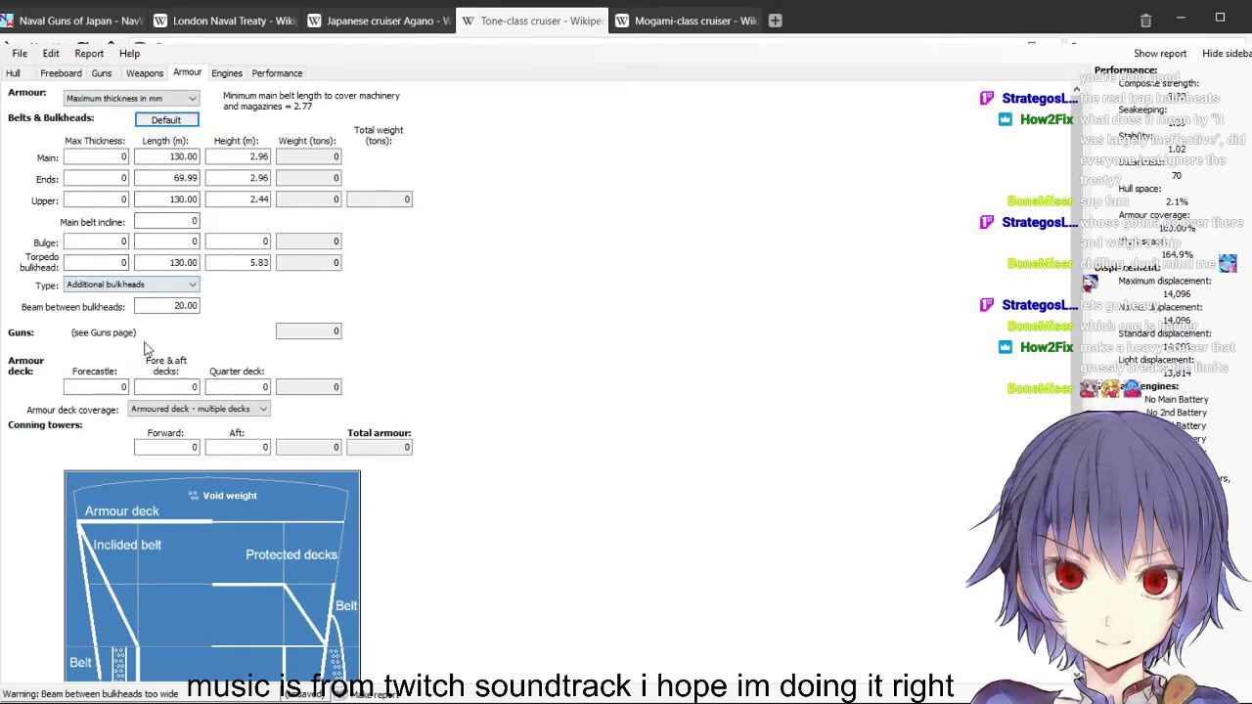
Set the torpedo bulkhead's maximum thickness to 50 mm and the beam between bulkheads to 16 m
click(120, 264)
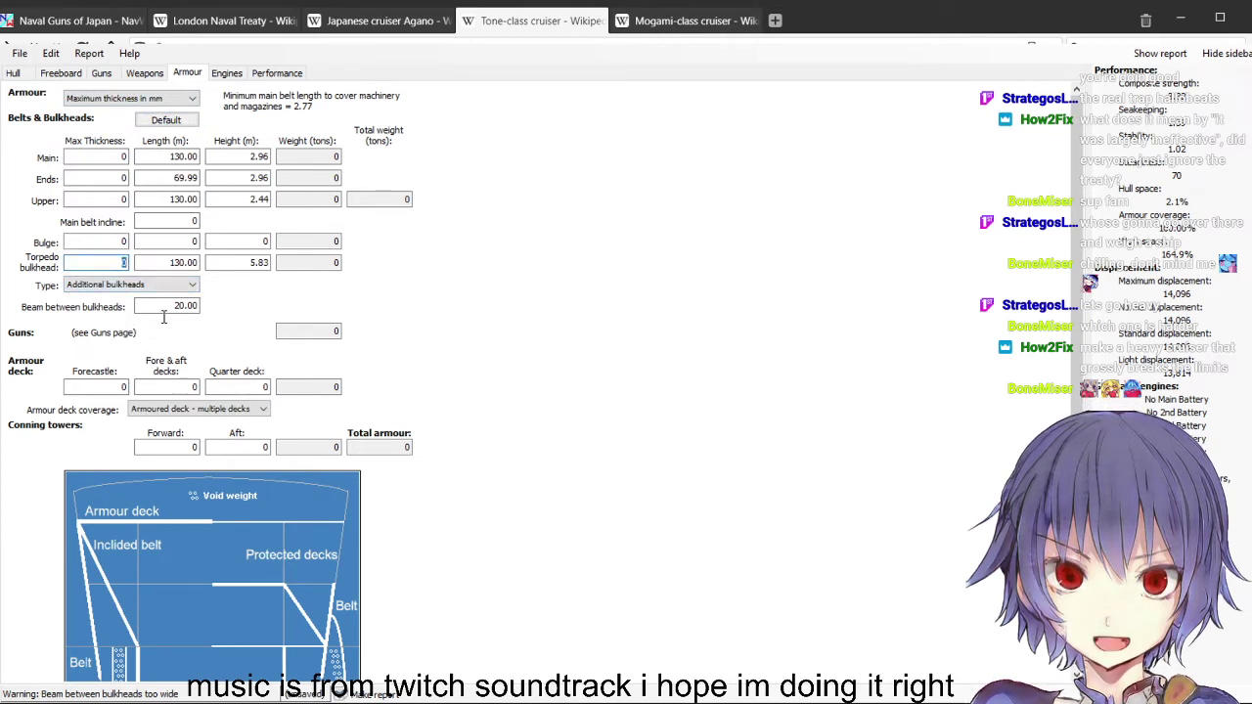
text(5)
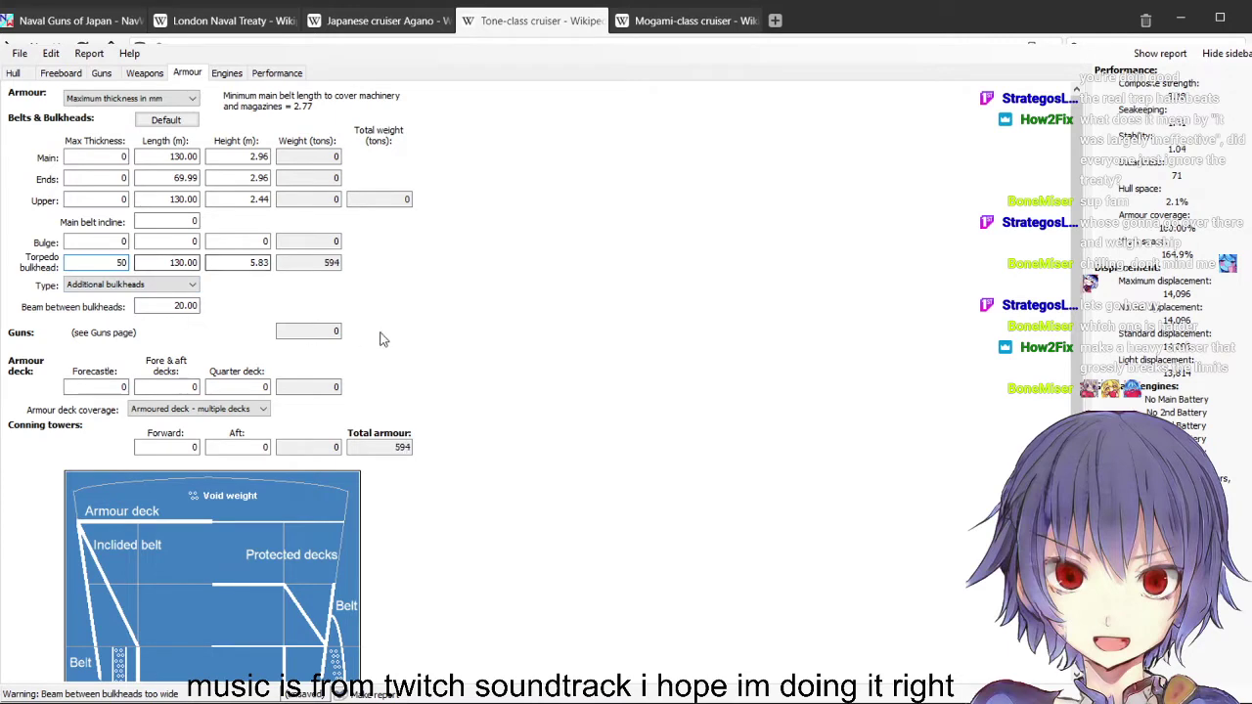
key(Tab)
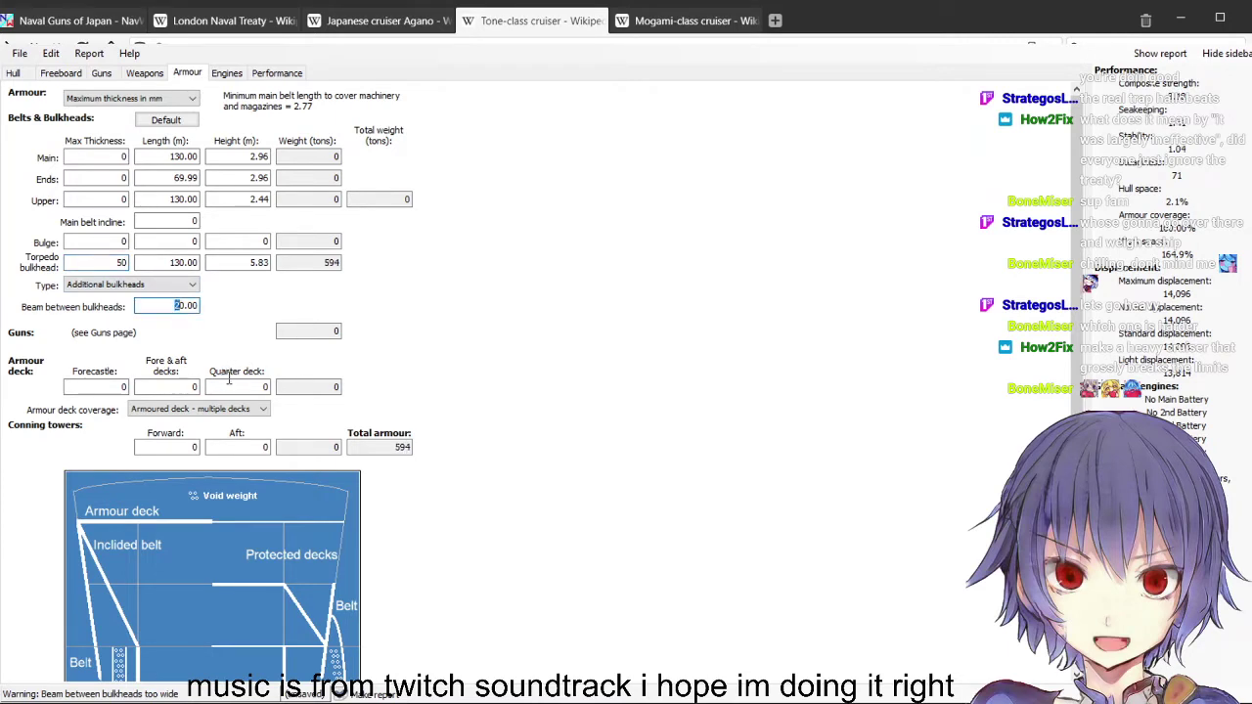
text(16)
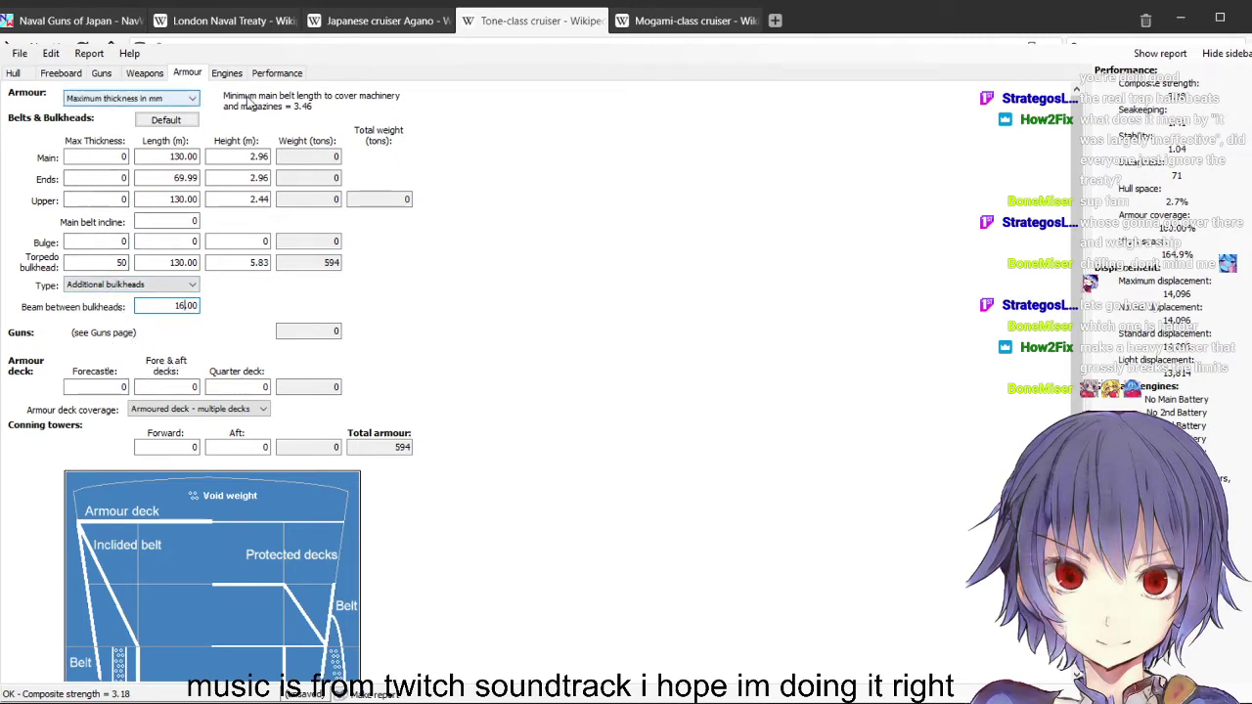
Configure the engines with oil fired boilers, steam turbines and geared drive
key(ctrl+Tab)
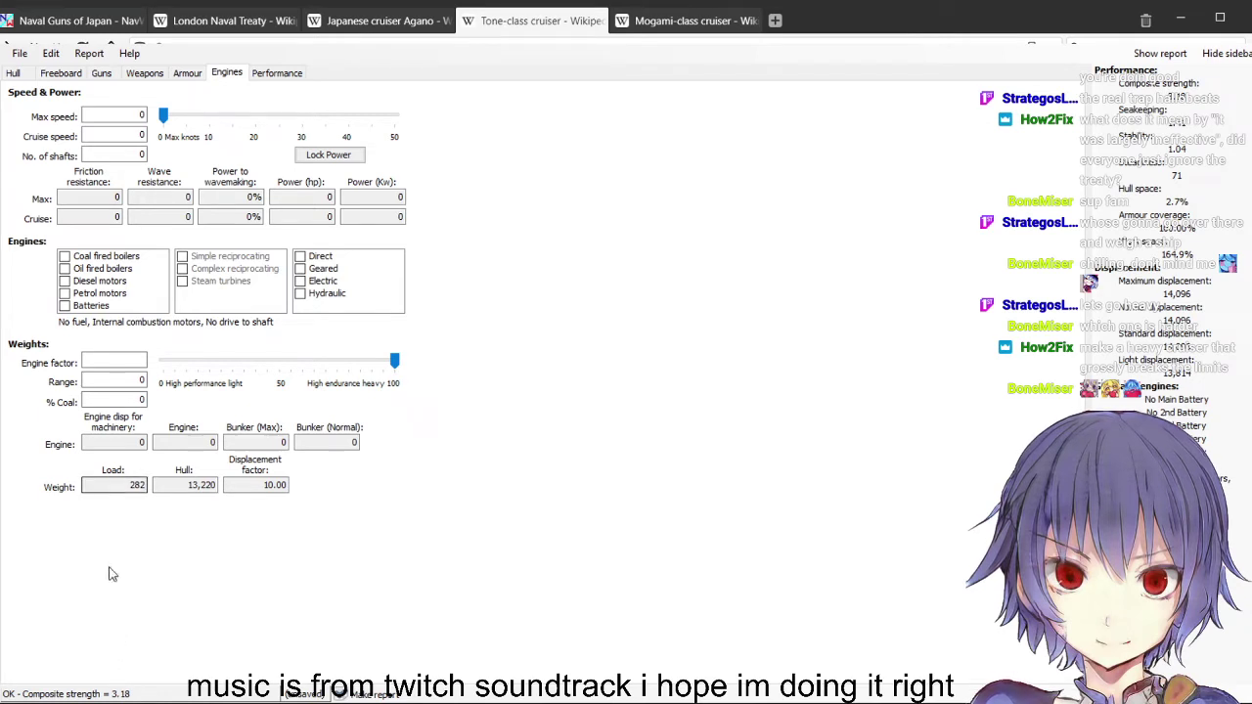
click(98, 269)
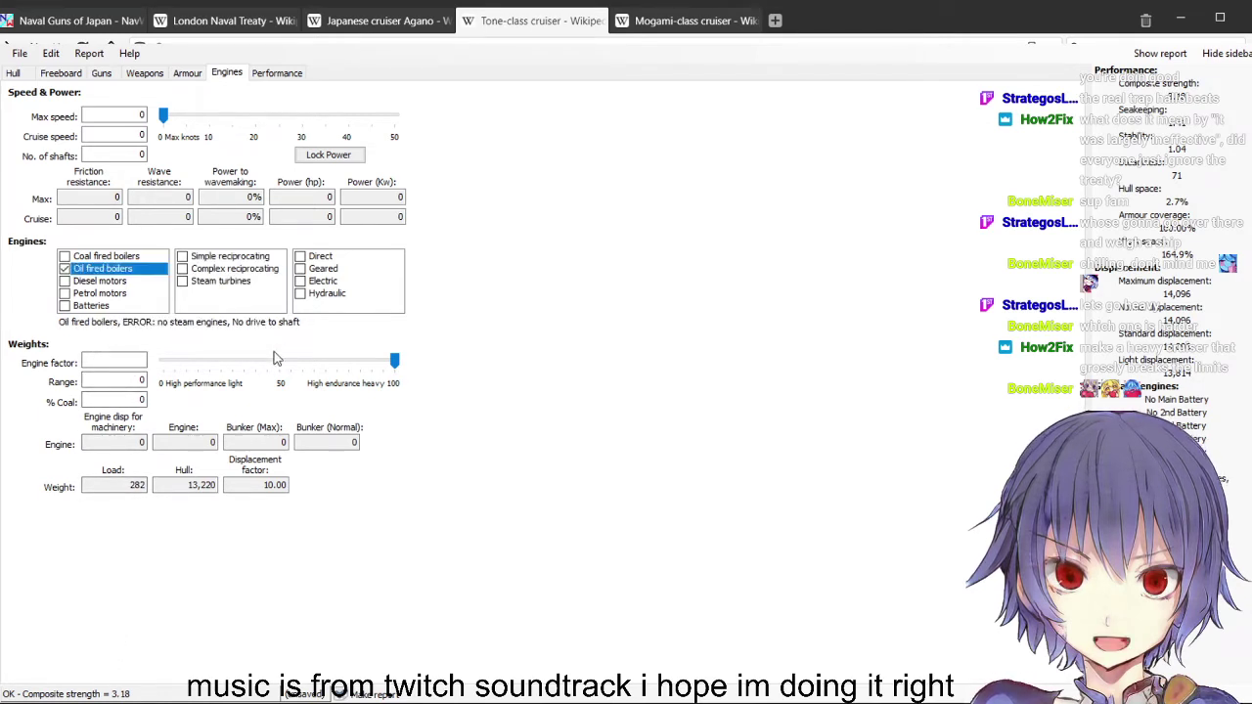
click(217, 281)
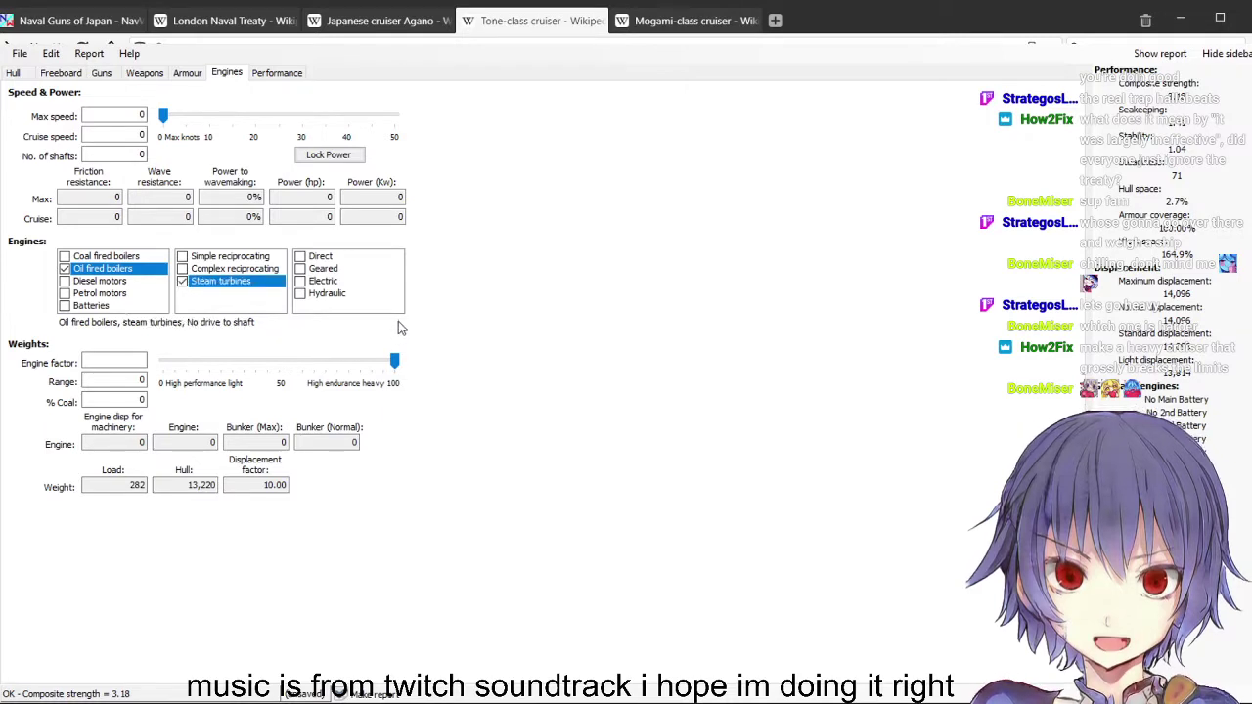
click(323, 268)
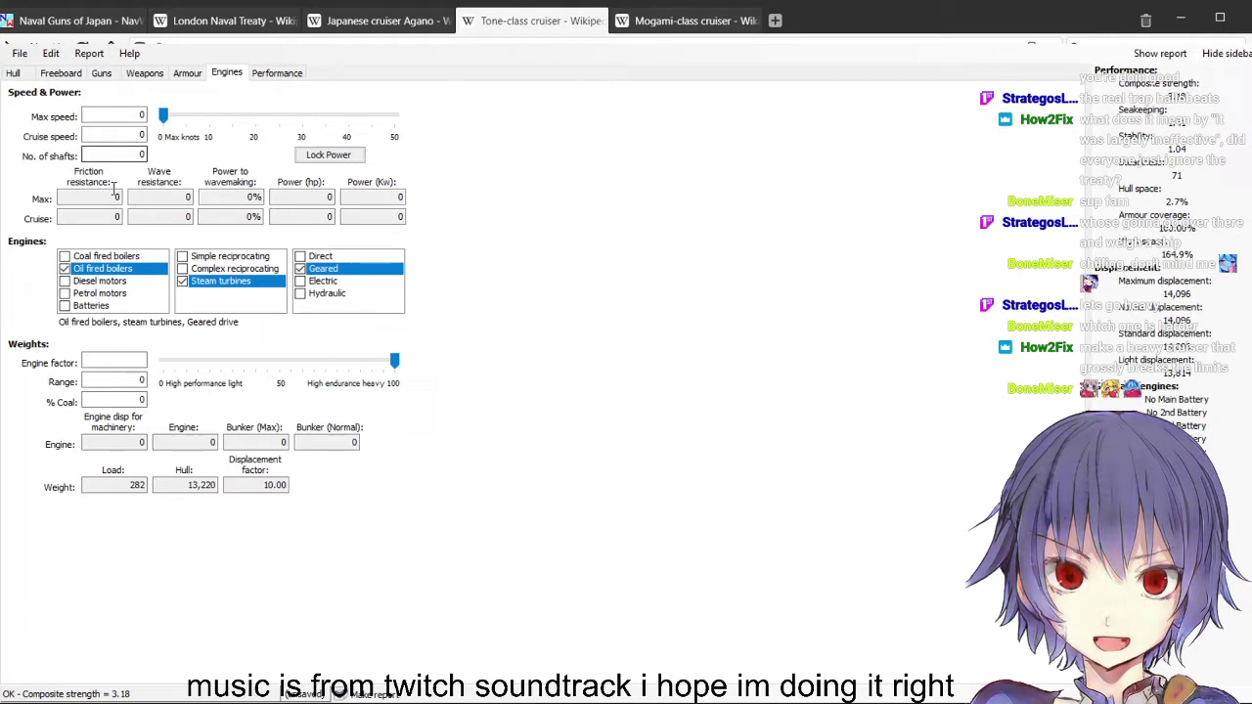
Switch to the browser and check the propulsion and speed data in the Tone-class and Mogami-class cruiser articles
click(137, 116)
key(alt+Tab)
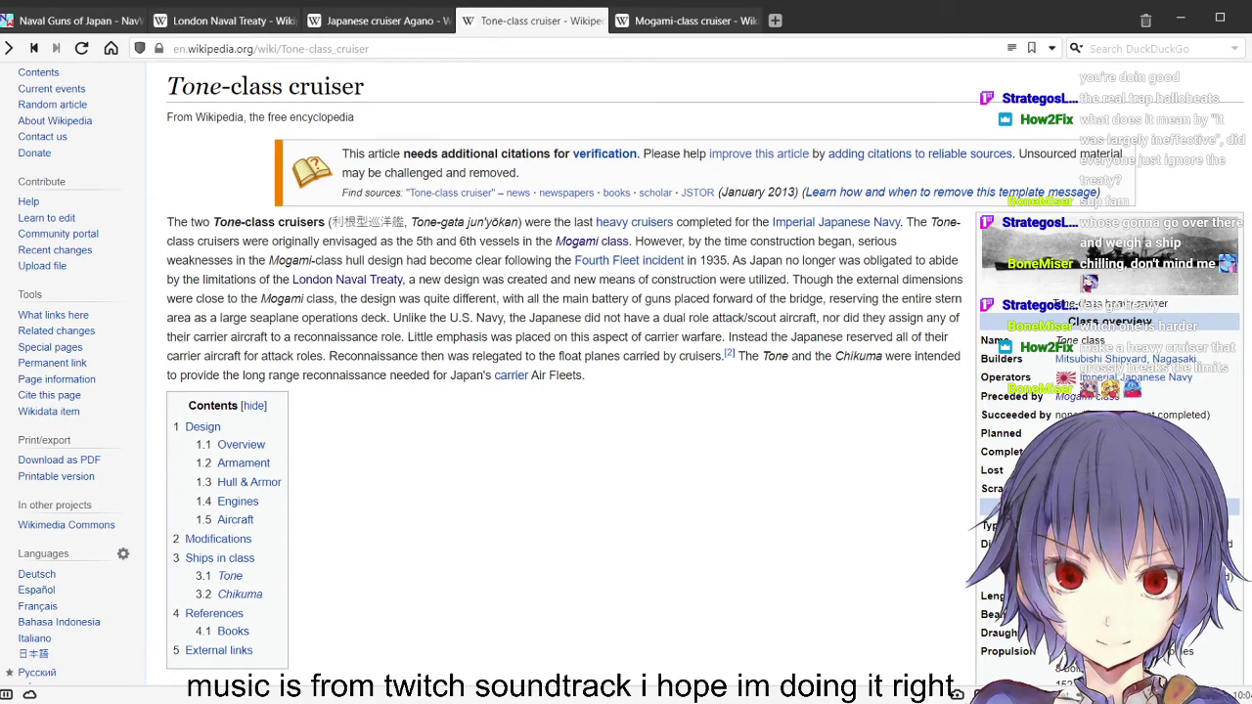
scroll(567, 392, down, 5)
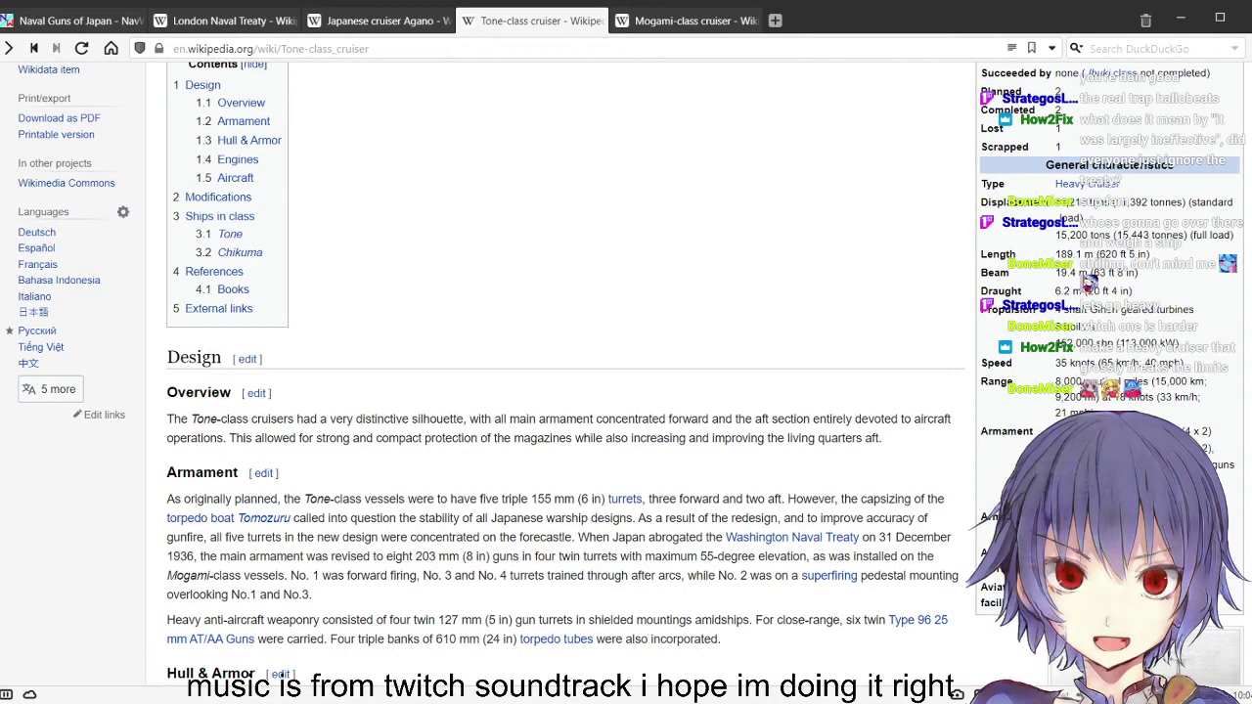
click(682, 21)
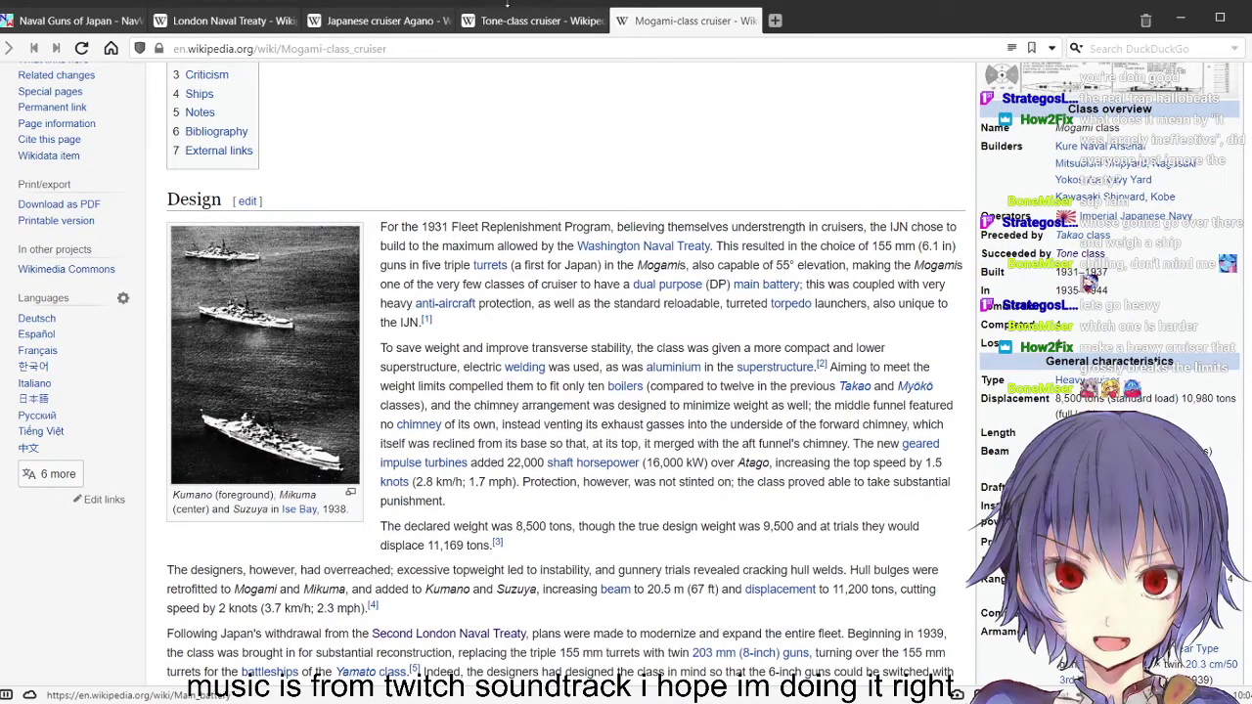
click(523, 27)
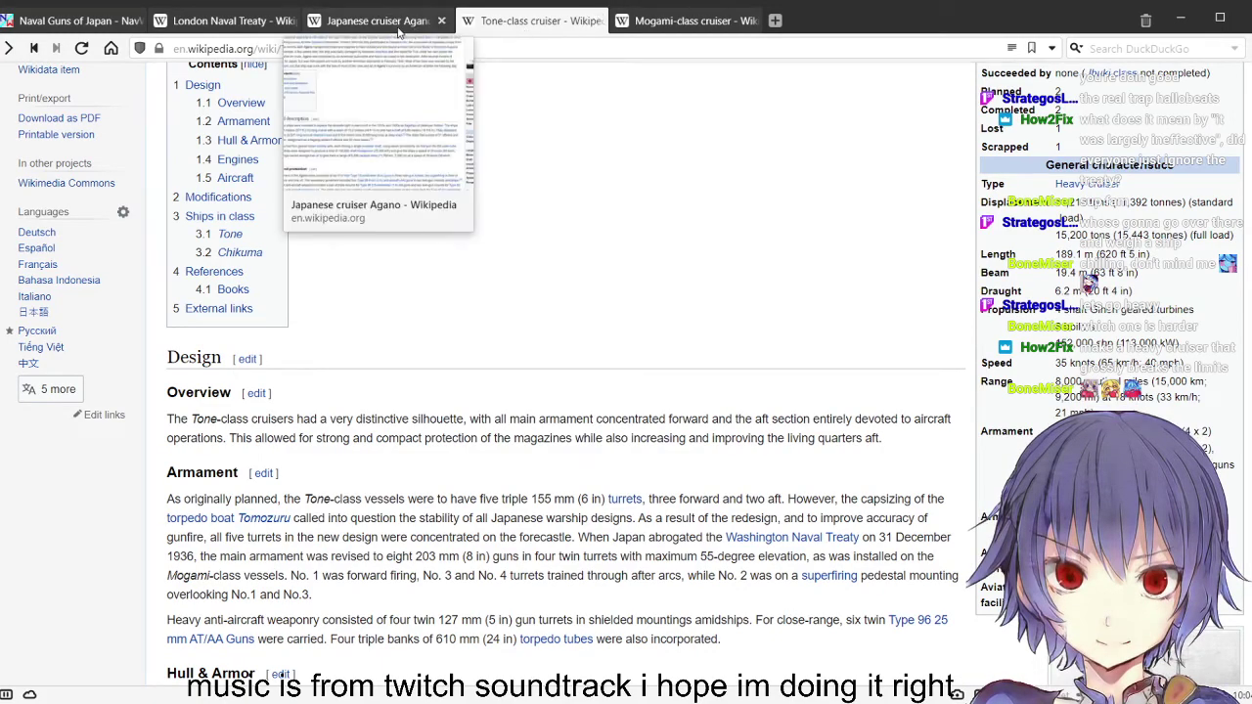
Read the Agano cruiser article's machinery and speed description and compare it with the Mogami-class and Tone-class articles
click(358, 24)
scroll(471, 142, down, 5)
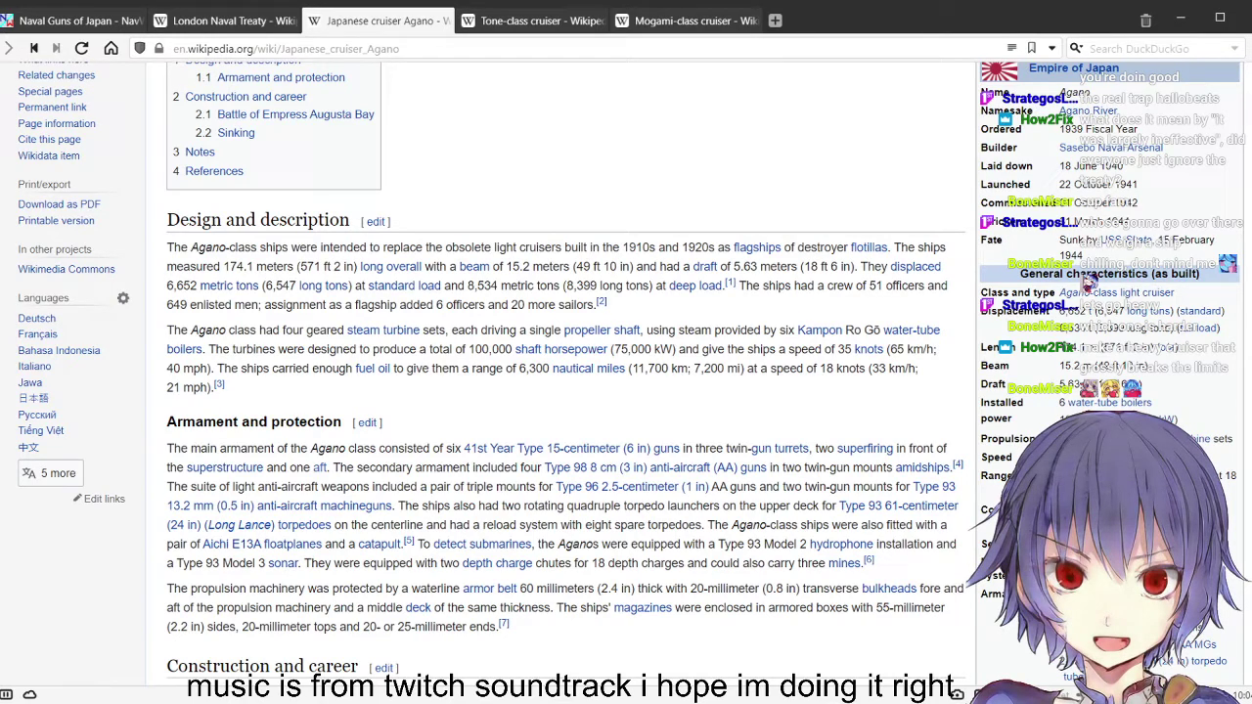
mouse_move(688, 32)
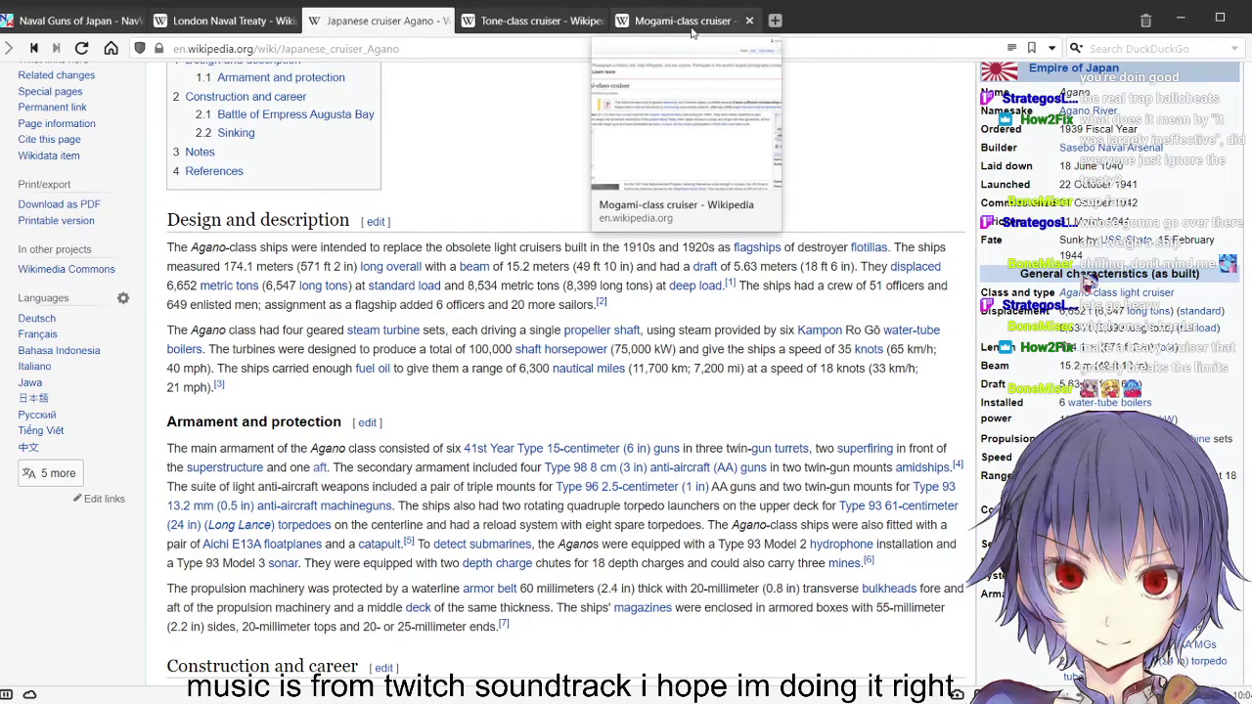
click(683, 30)
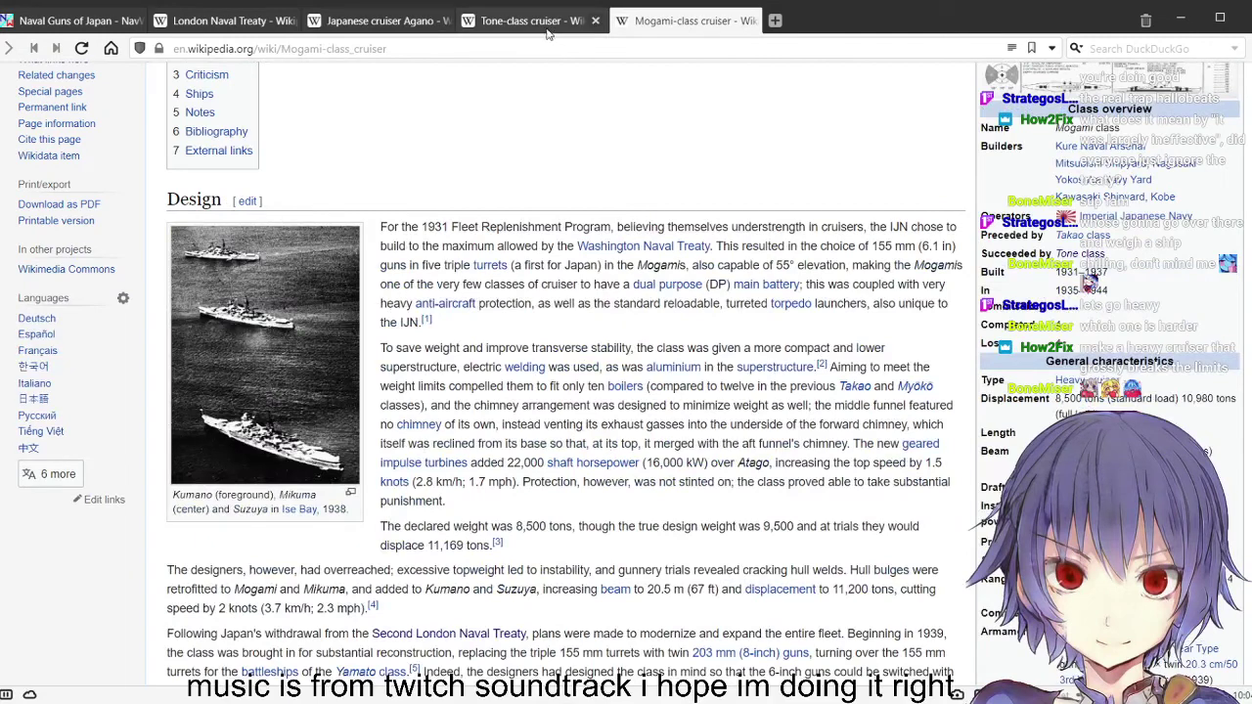
mouse_move(543, 32)
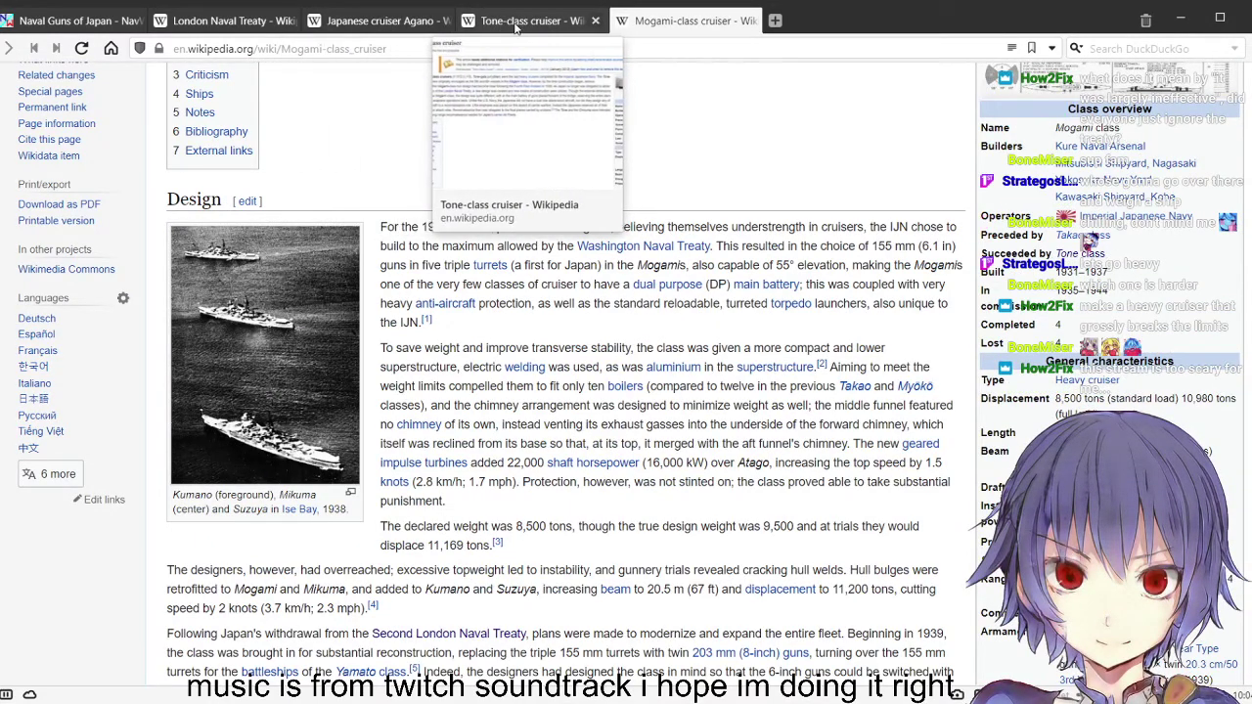
click(518, 28)
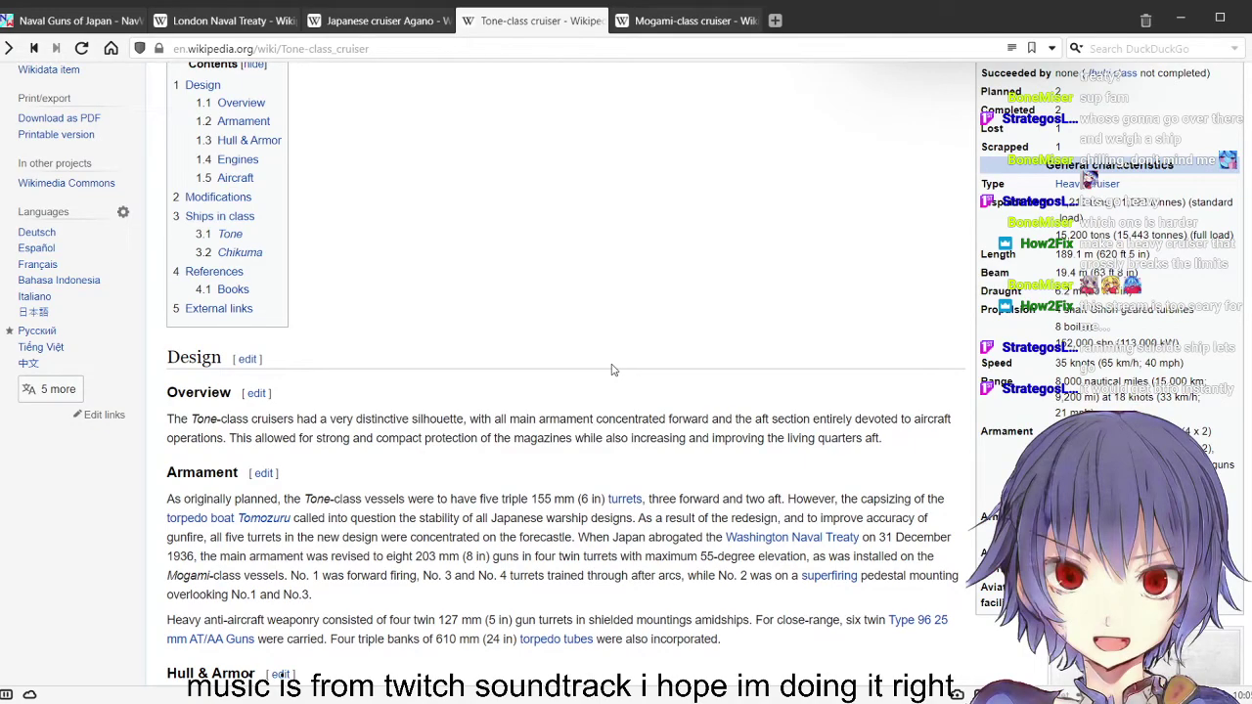
scroll(613, 370, up, 6)
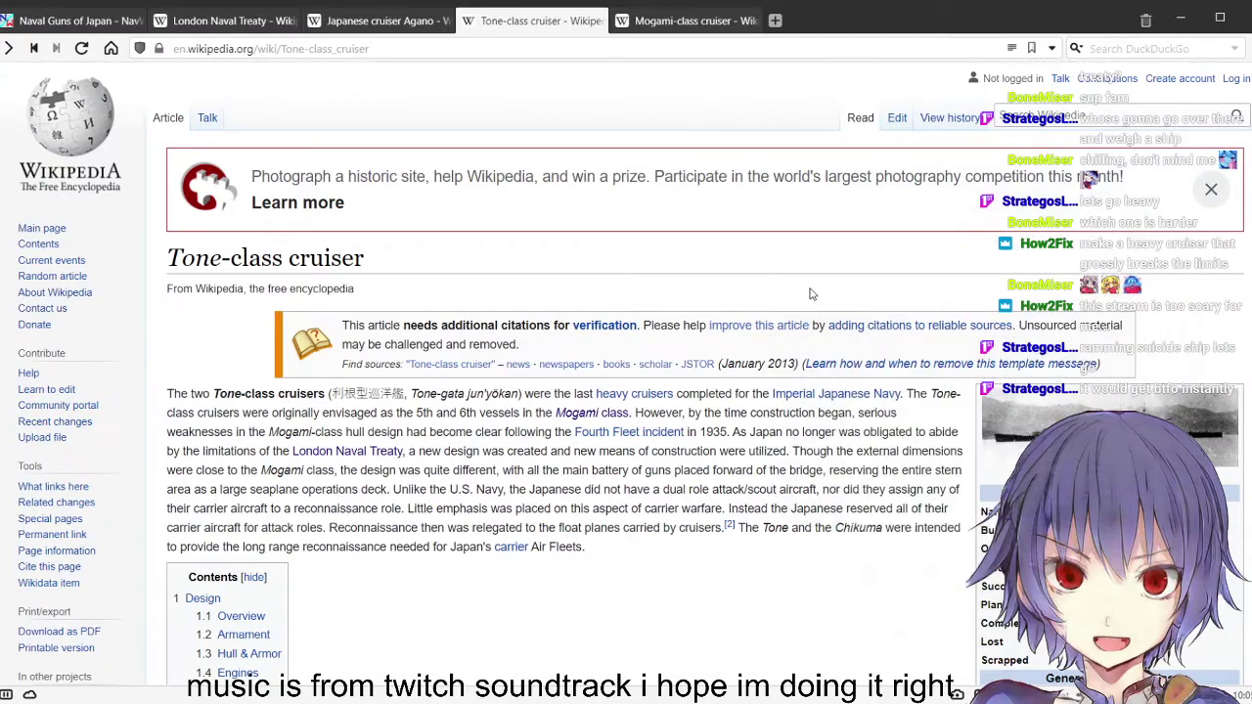
Duplicate the Mogami-class article in a new browser tab and search Wikipedia there for "japanese suicide craft"
click(702, 29)
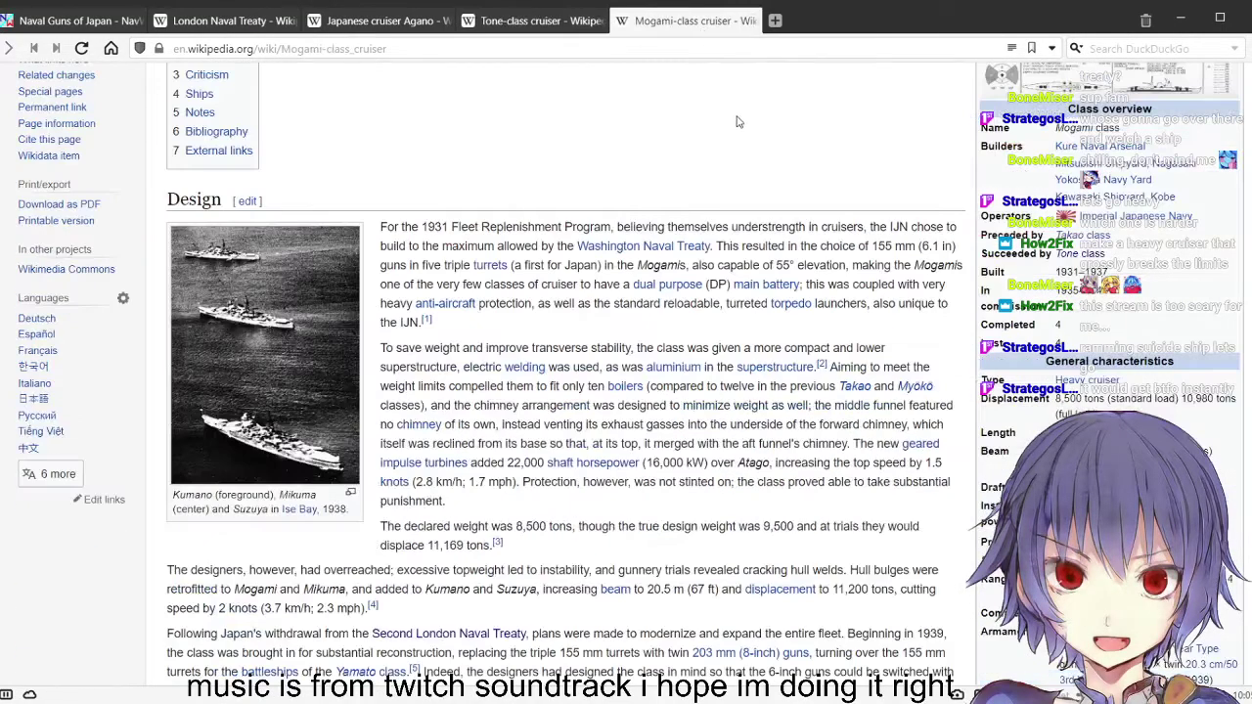
key(alt+Return)
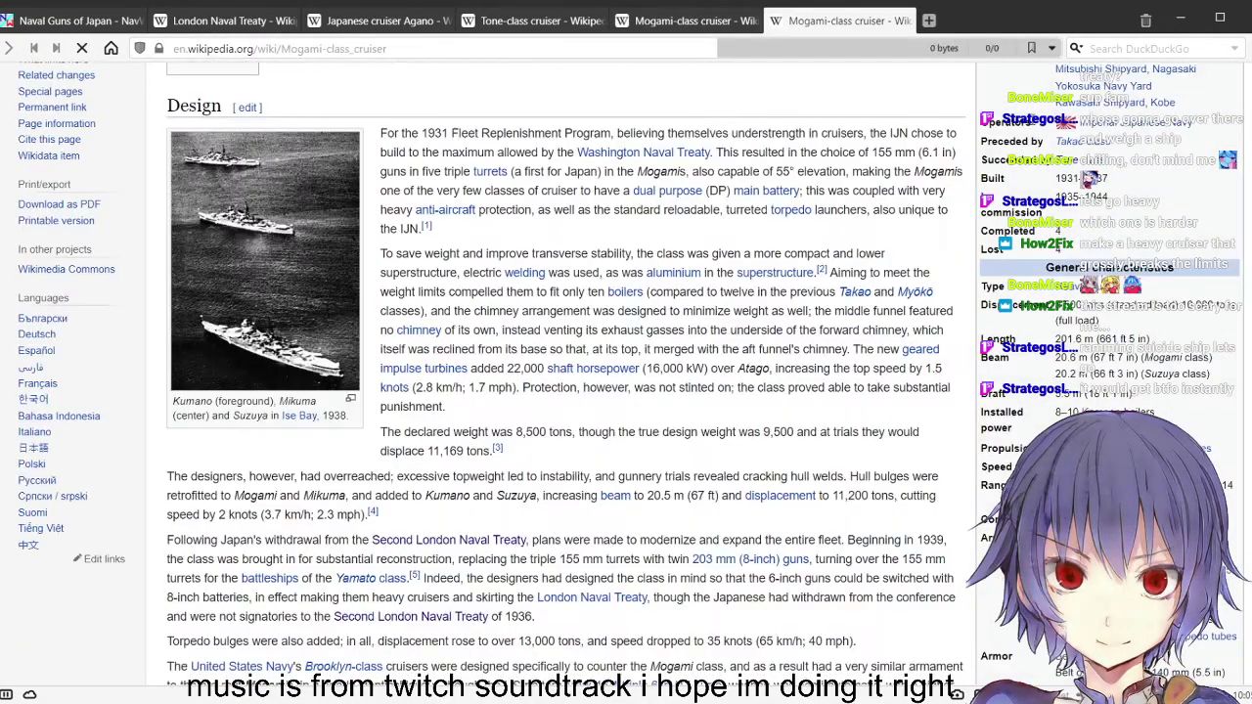
scroll(1086, 147, up, 5)
click(1052, 119)
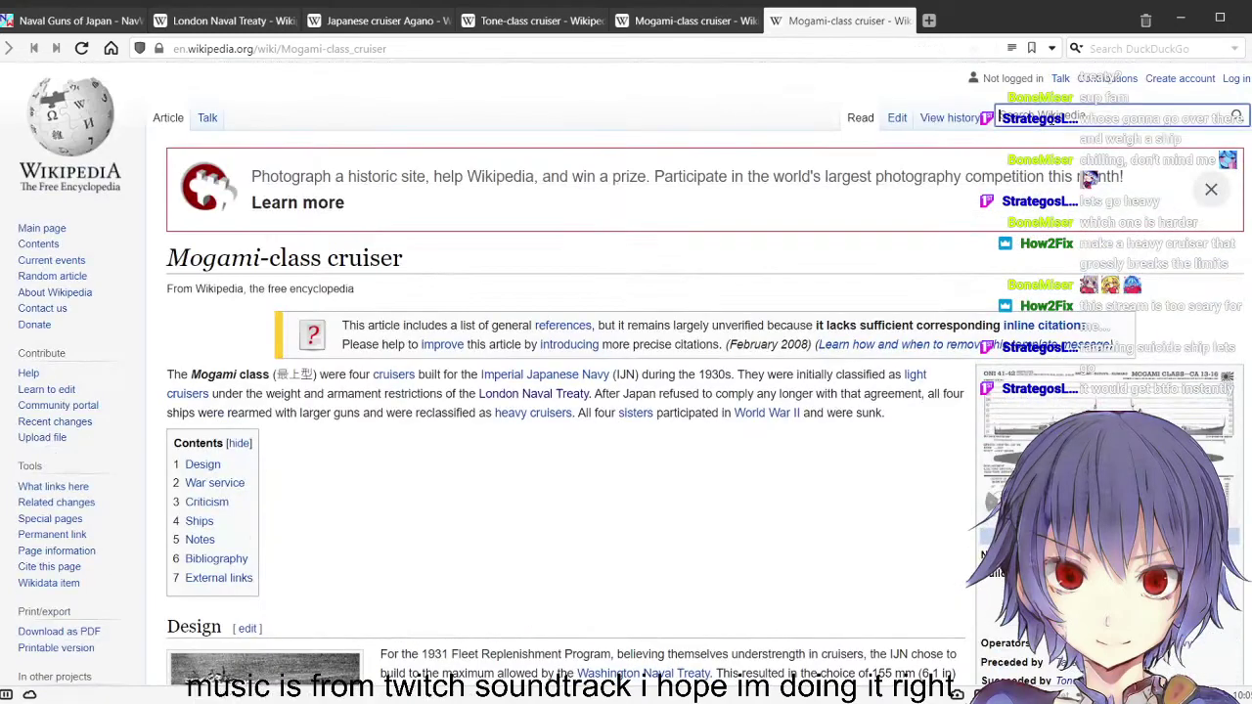
text(japanese su)
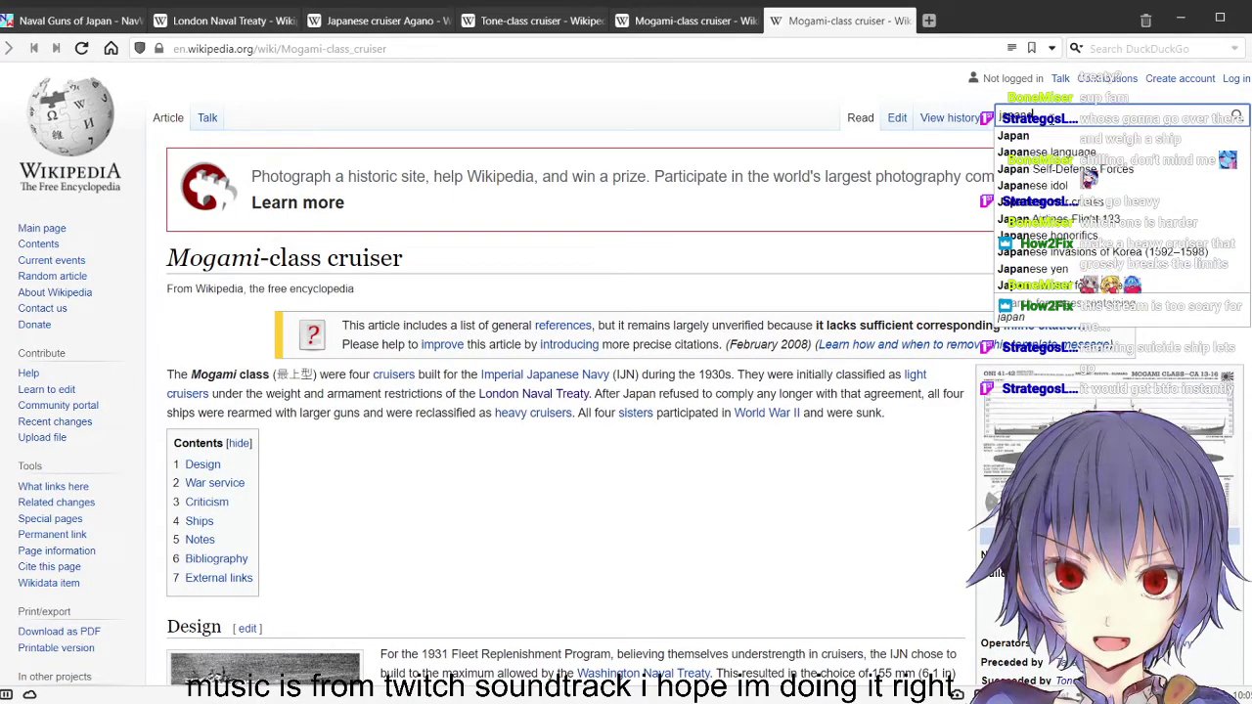
text(ic)
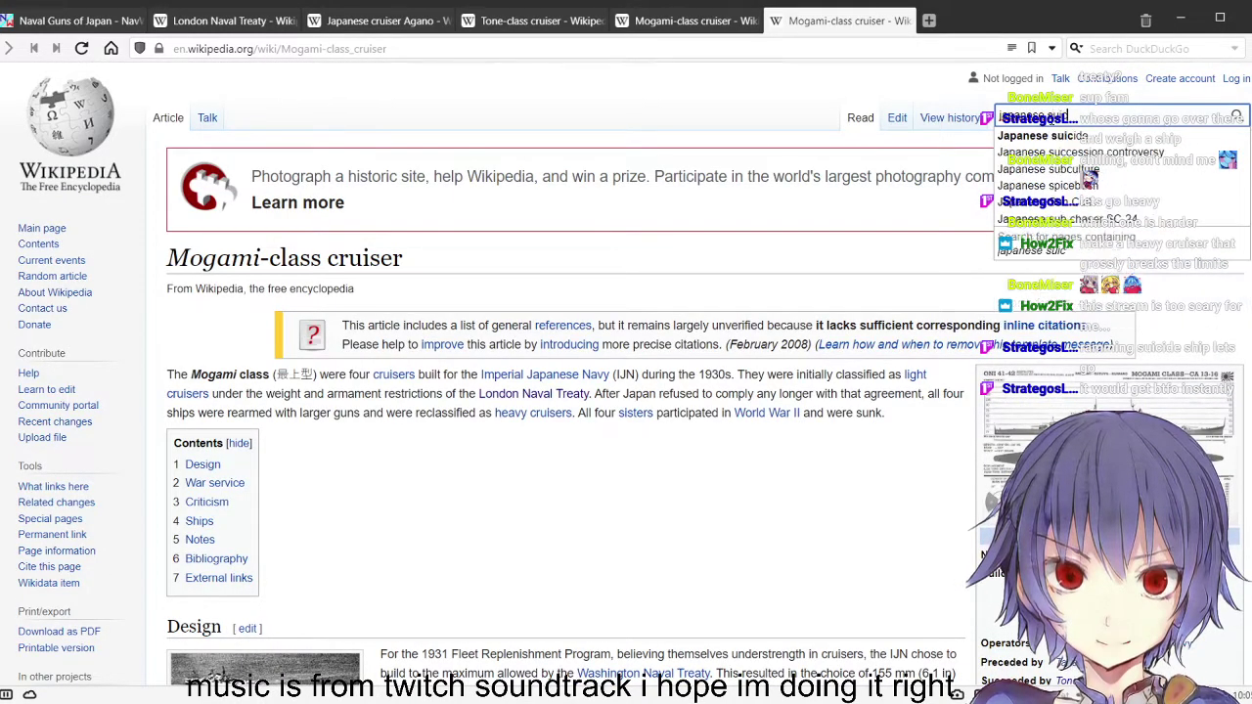
text(ide craft)
key(Return)
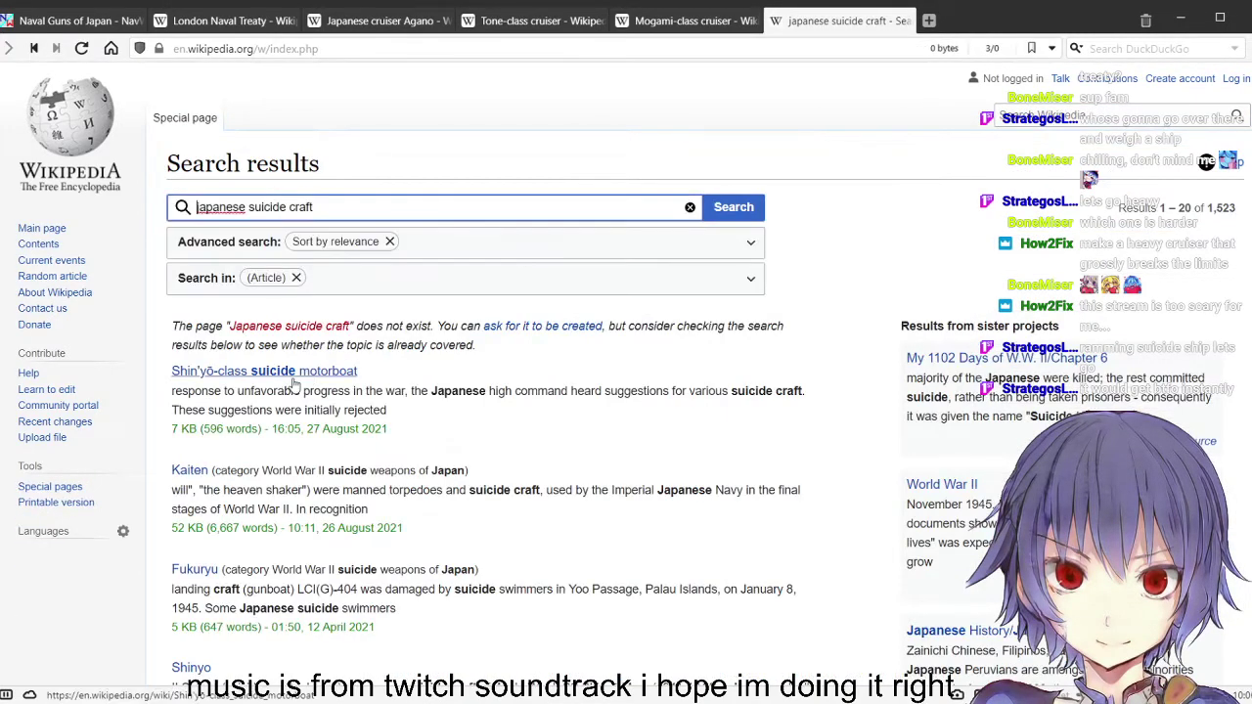
Open the Shin'yō-class suicide motorboat article, view its infobox photo enlarged and check the number of boats completed
click(347, 372)
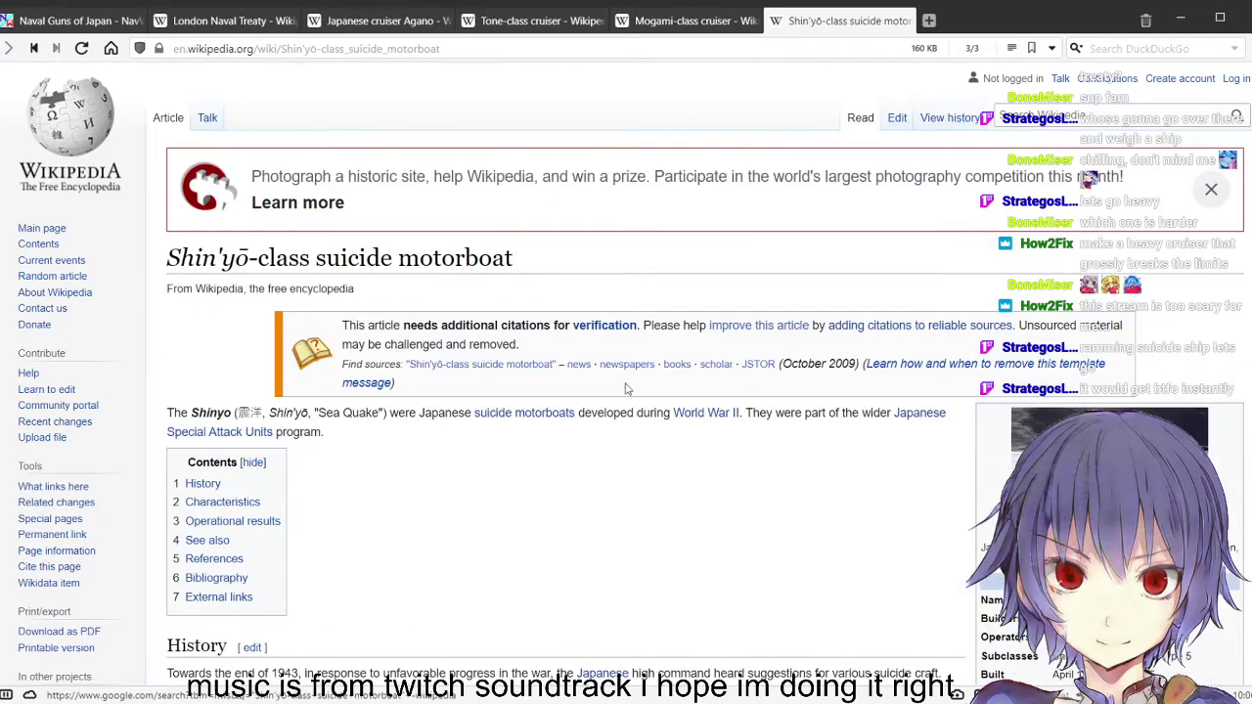
scroll(713, 402, down, 2)
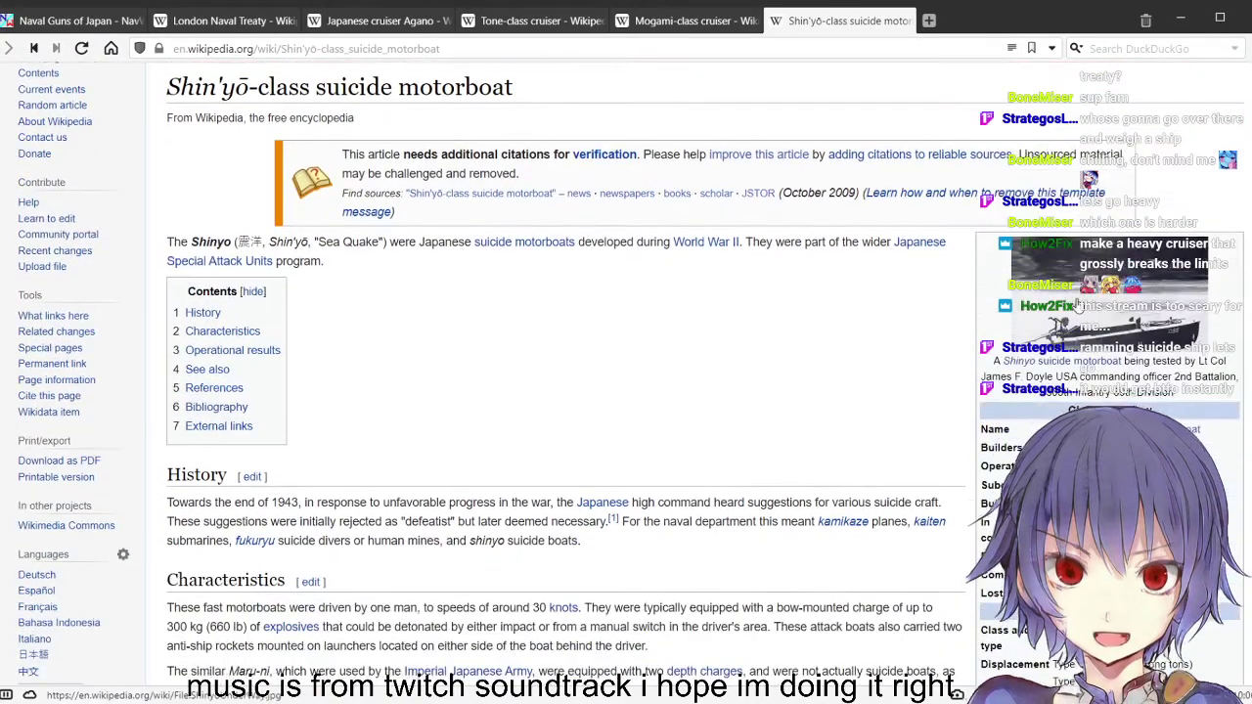
click(1079, 306)
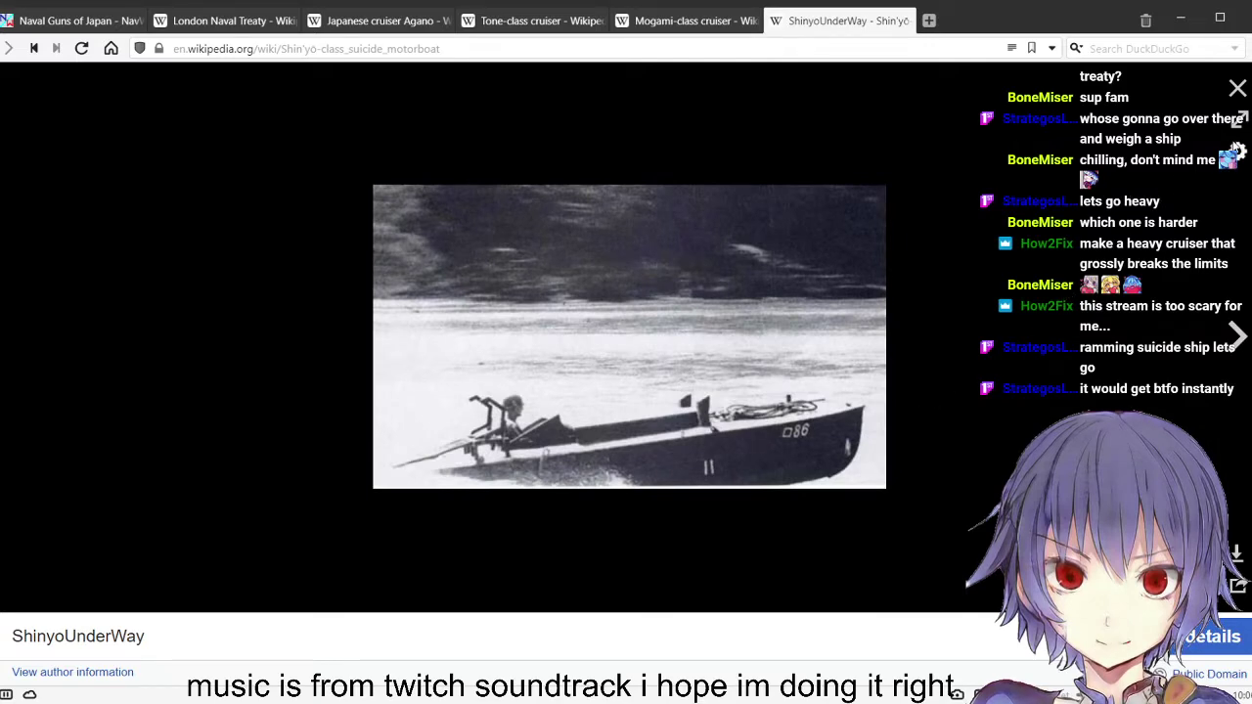
click(1235, 92)
scroll(894, 310, down, 5)
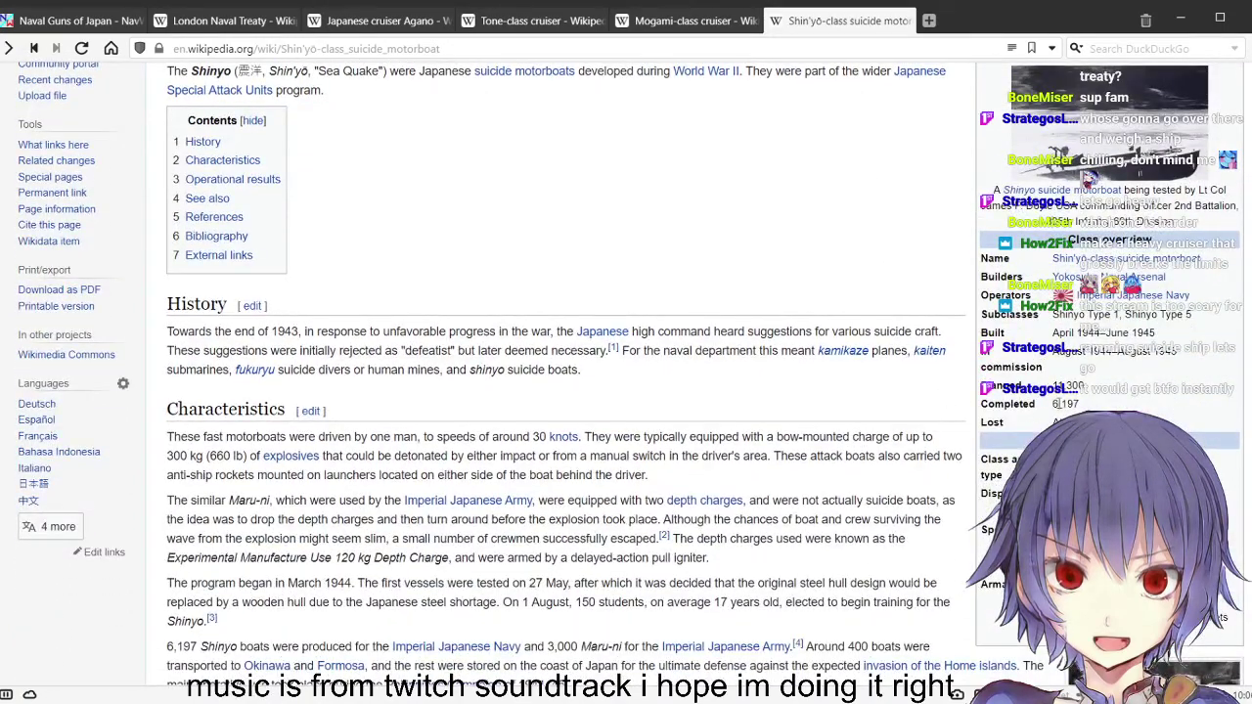
drag(1054, 406, 1083, 407)
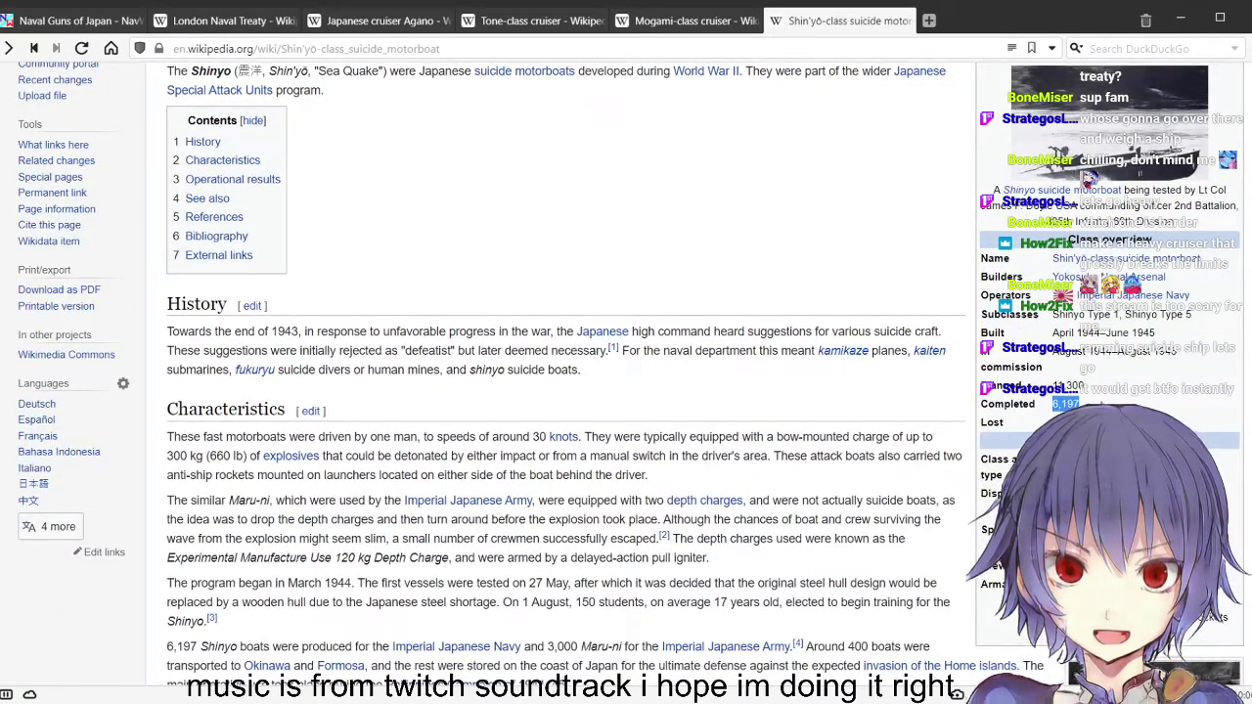
click(986, 434)
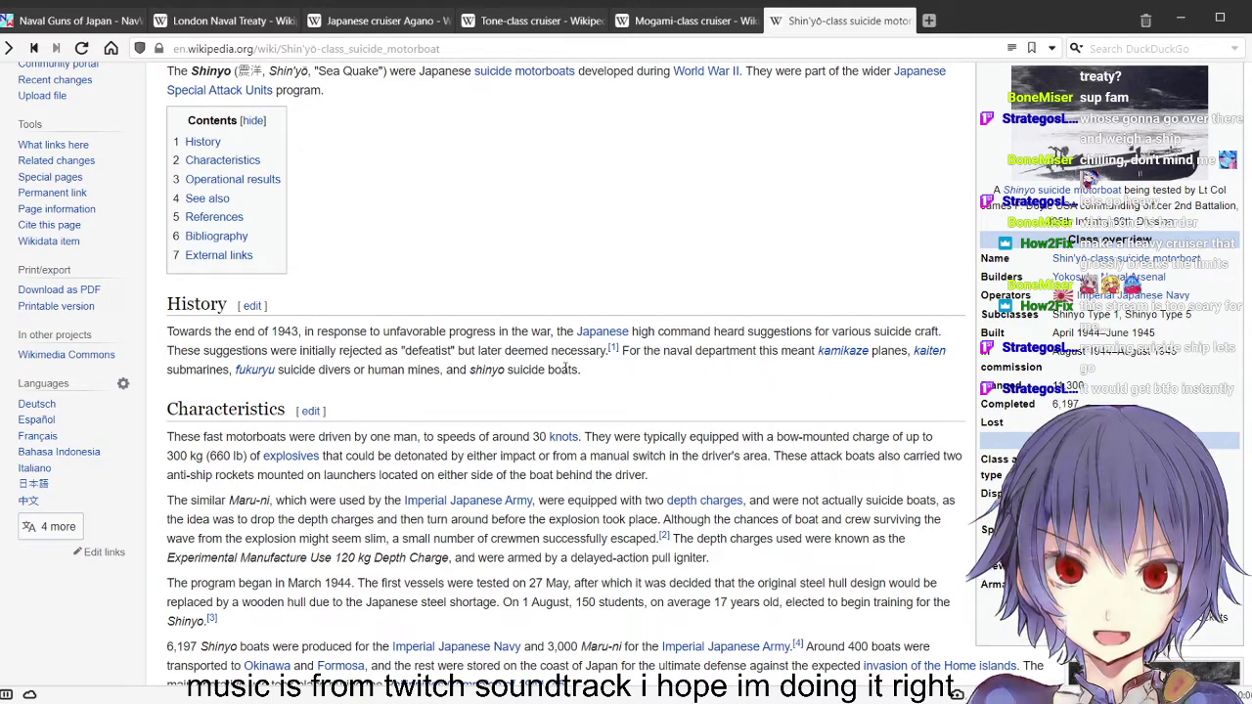
Read the motorboat's characteristics and operational results, look at the linked USS Carina (AK-74) article and return
scroll(508, 365, down, 2)
scroll(506, 365, down, 2)
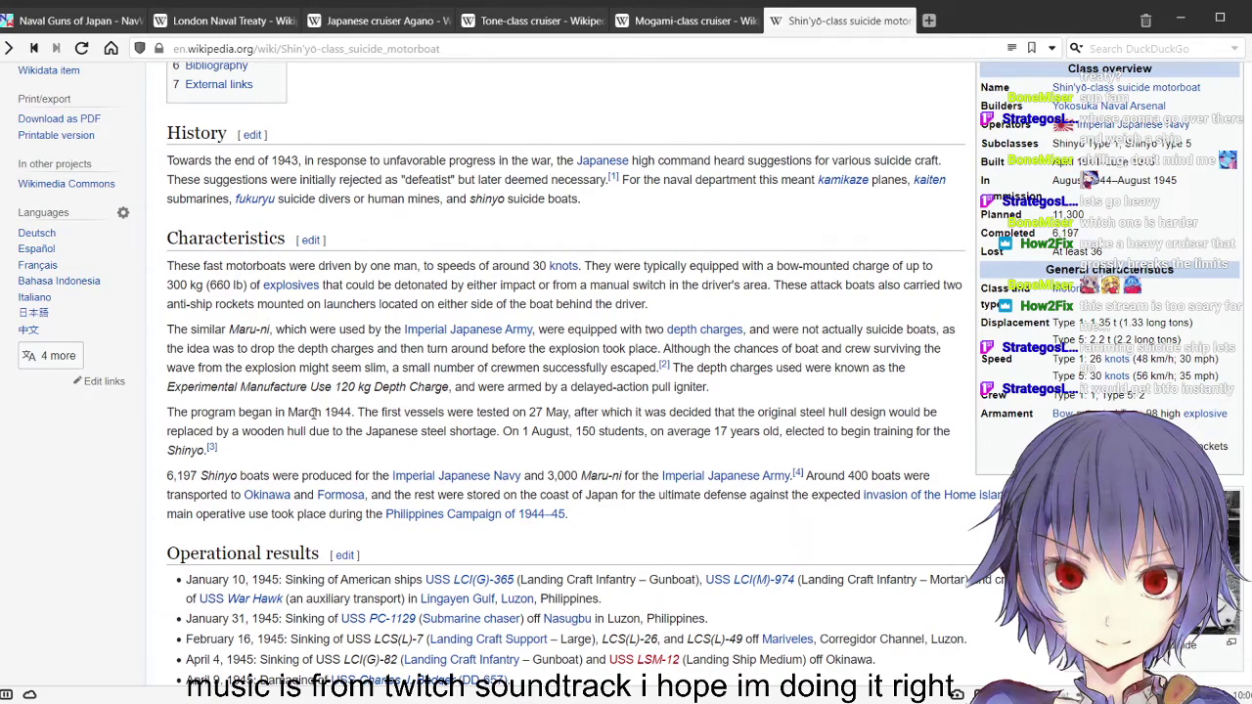
scroll(315, 415, up, 2)
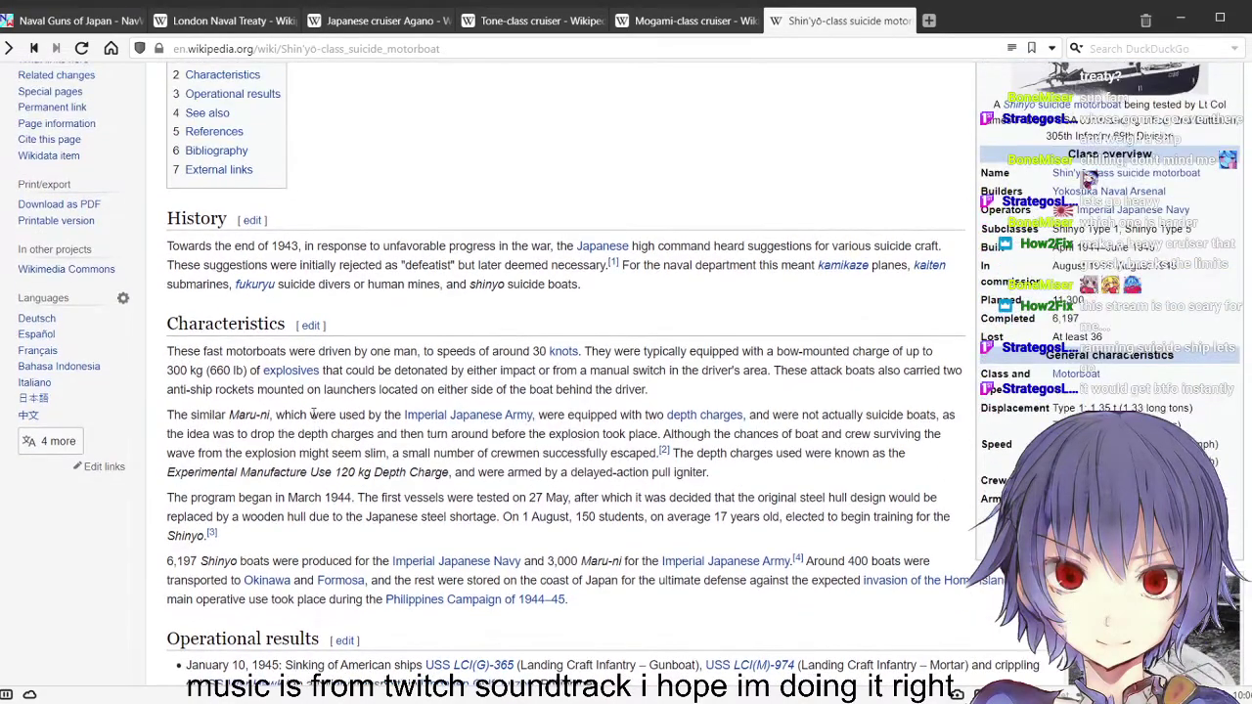
scroll(313, 415, down, 4)
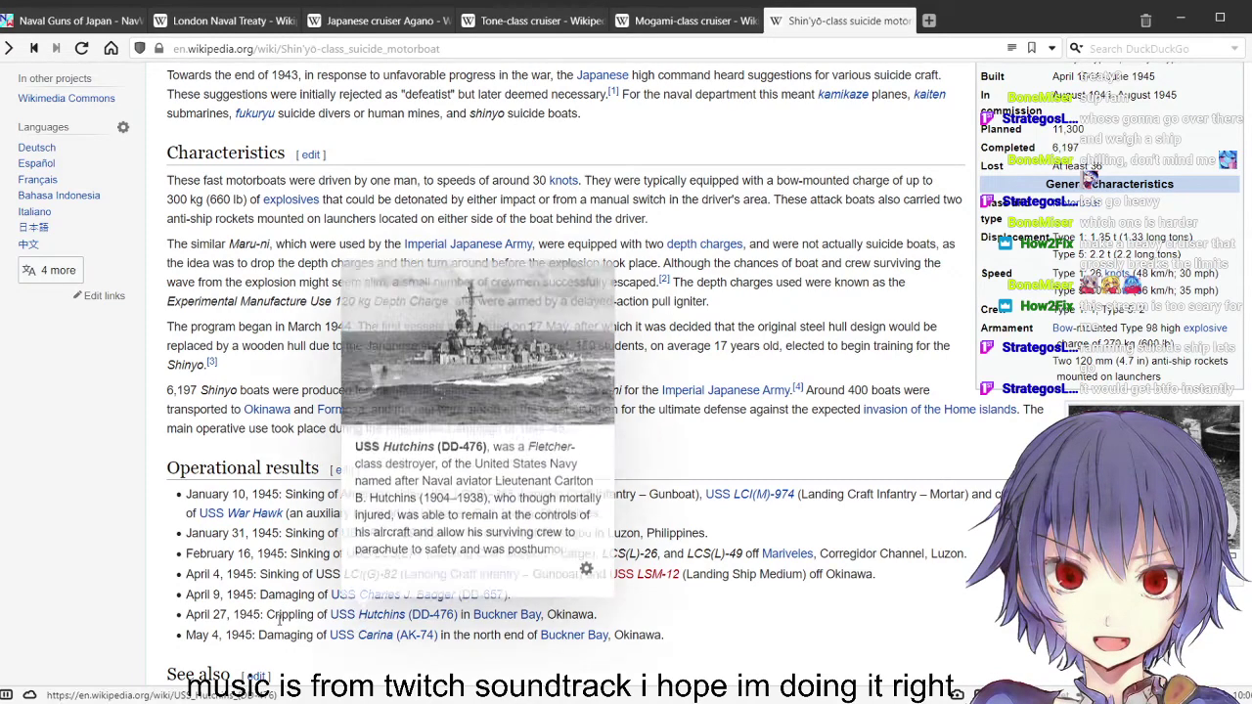
mouse_move(367, 644)
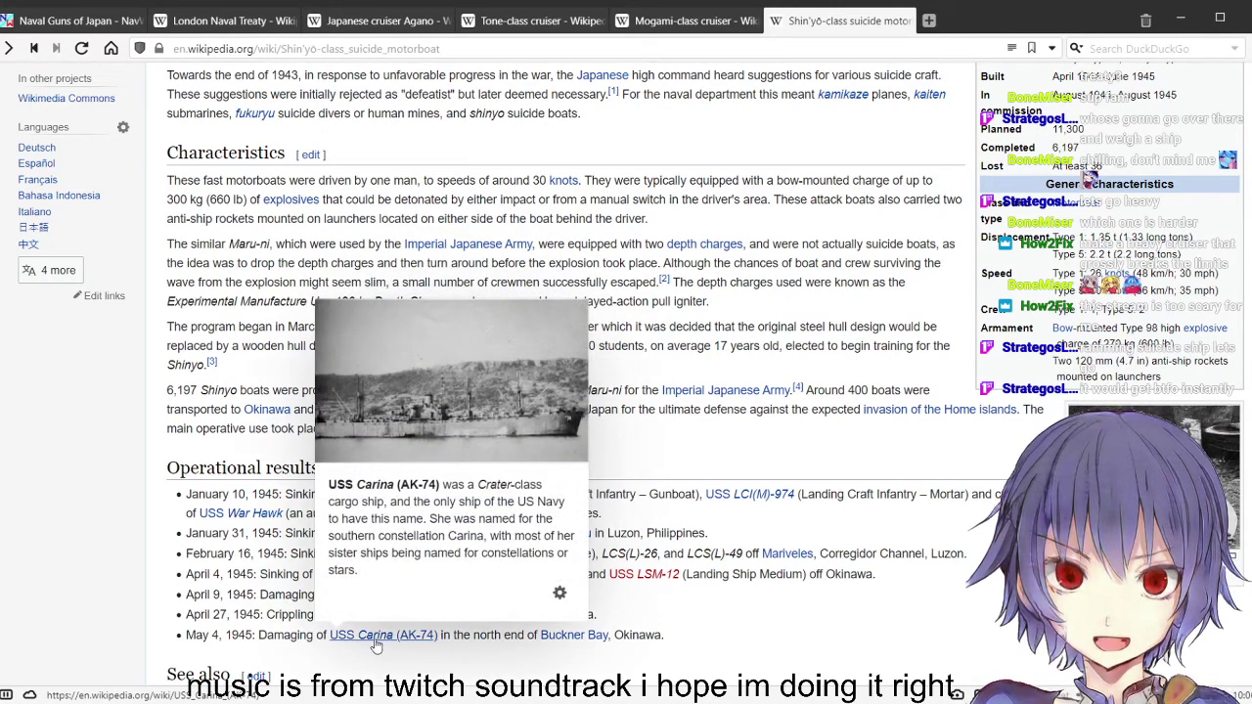
click(382, 641)
scroll(567, 391, down, 2)
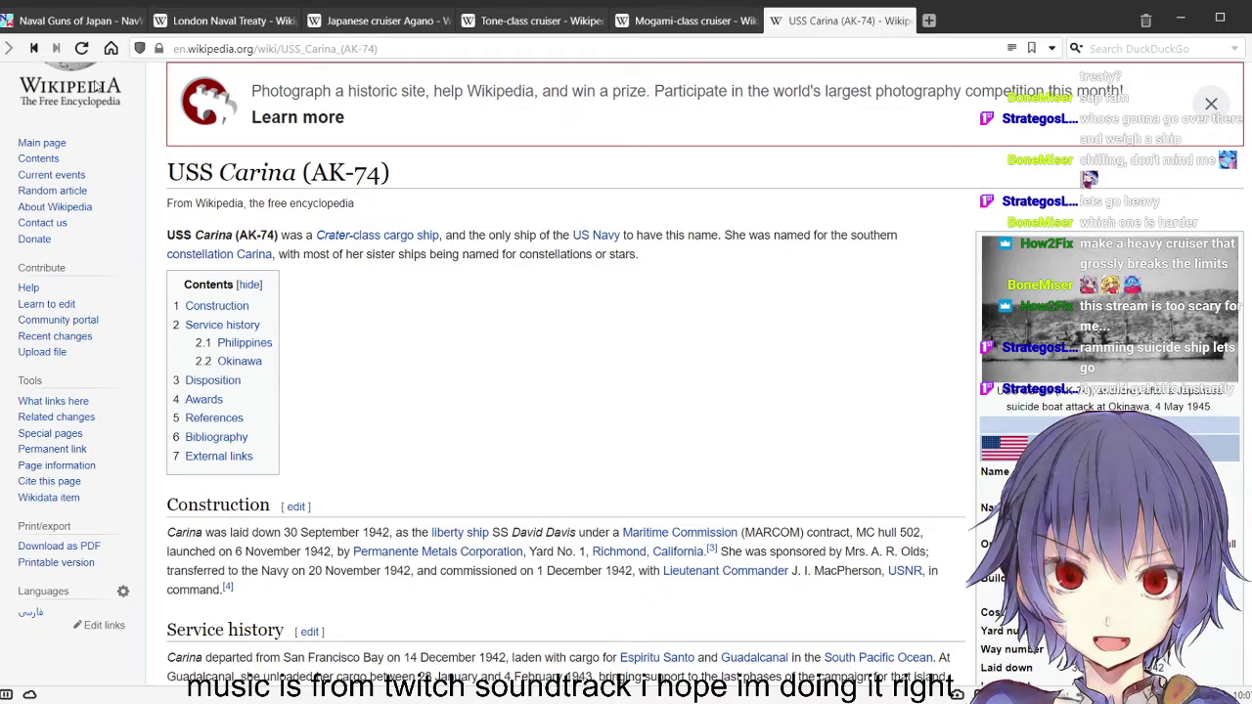
key(alt+Left)
Recheck the completed count of the Shin'yō boats and preview the suicide weapon links in the History section
scroll(1054, 409, down, 3)
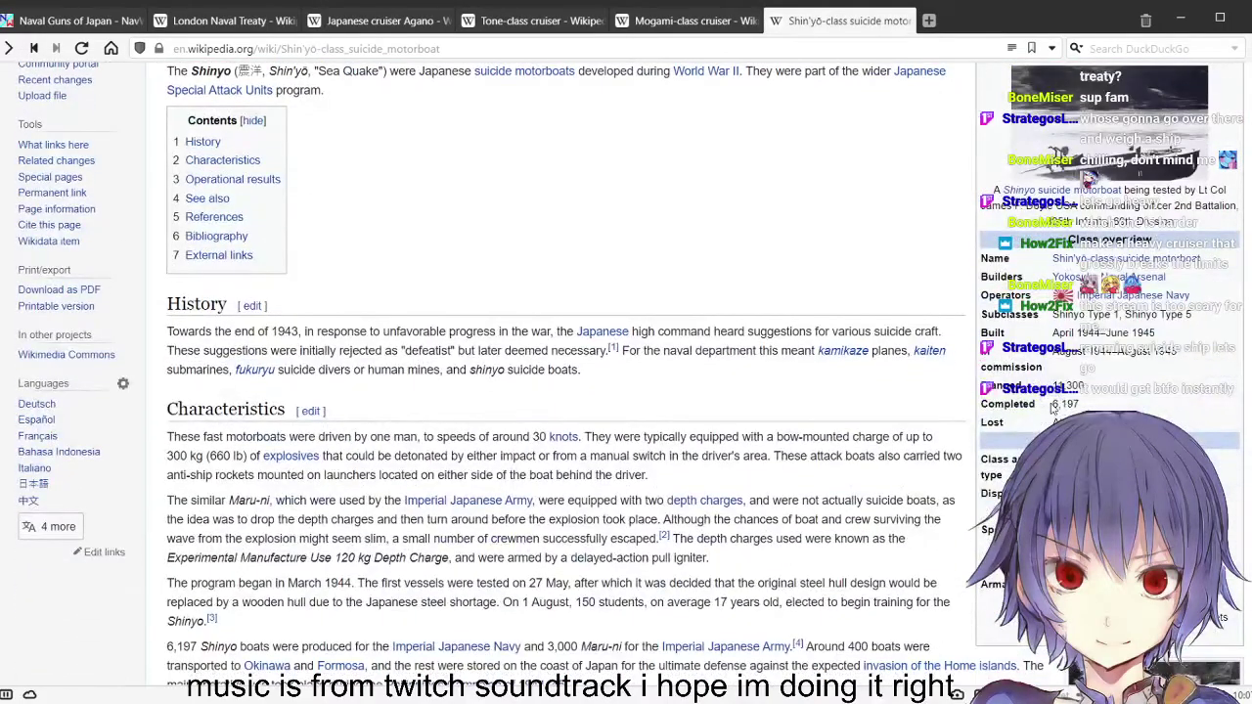
double_click(1054, 409)
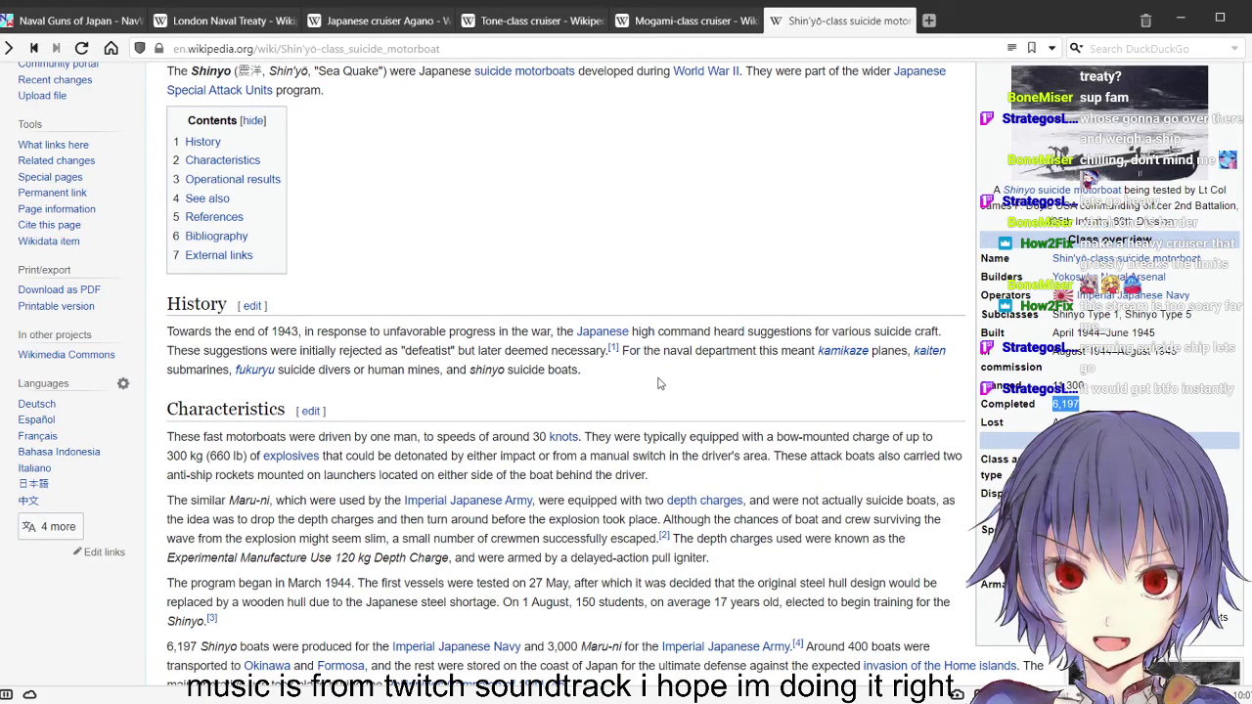
scroll(660, 385, down, 2)
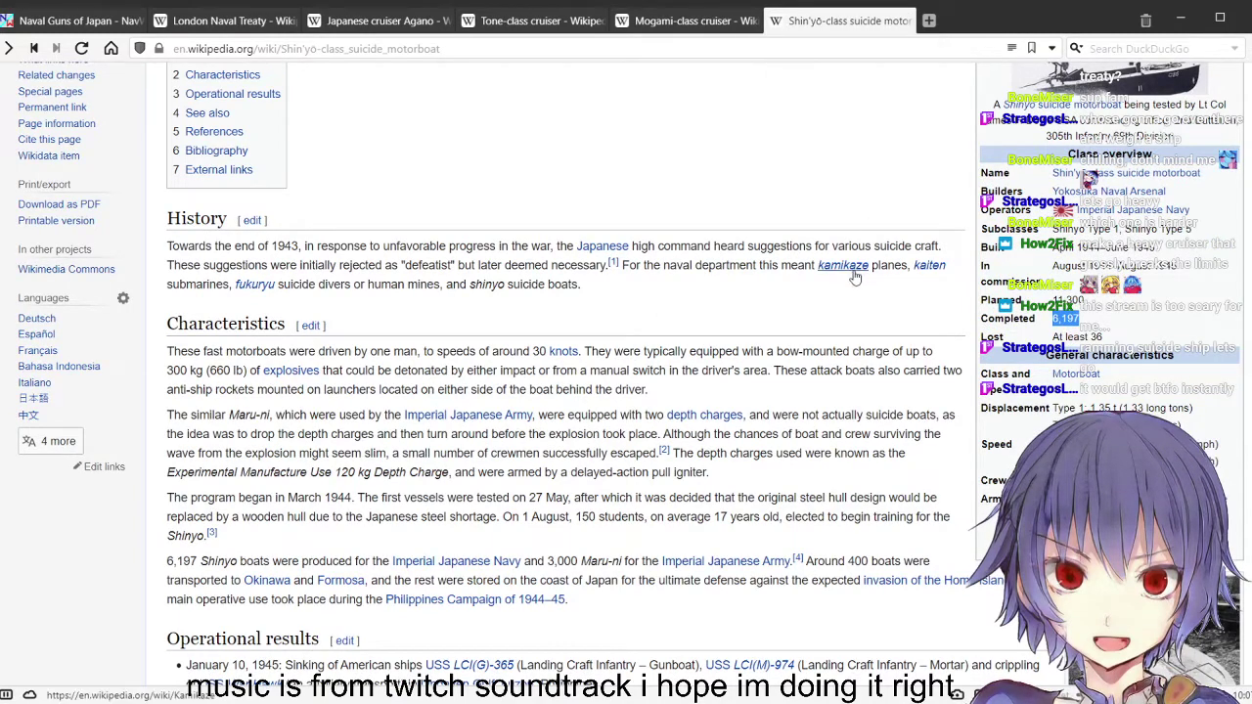
mouse_move(933, 274)
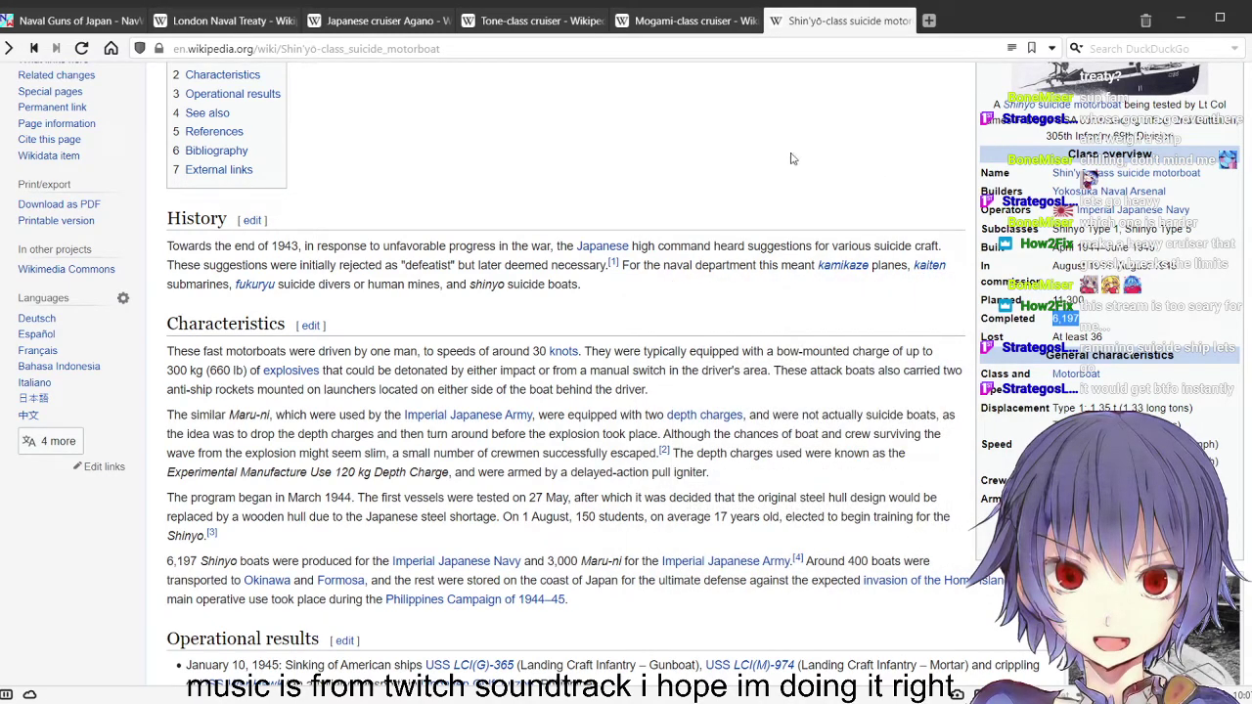
mouse_move(253, 291)
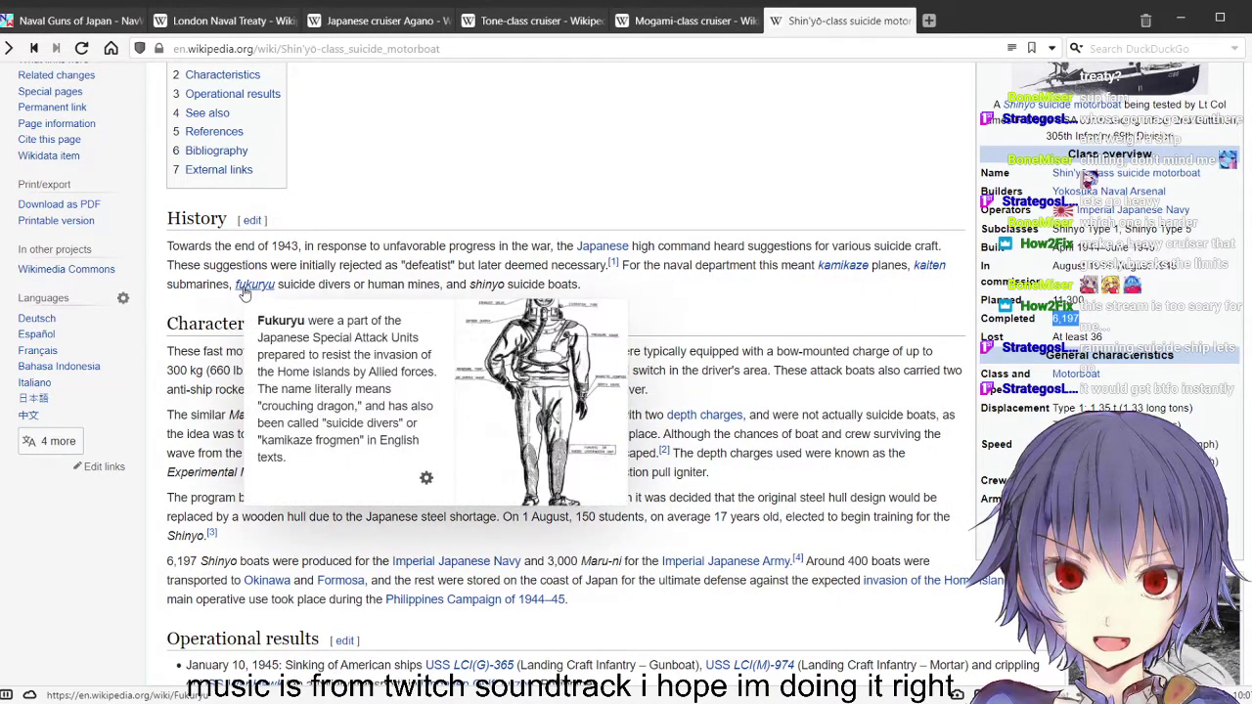
scroll(819, 189, up, 5)
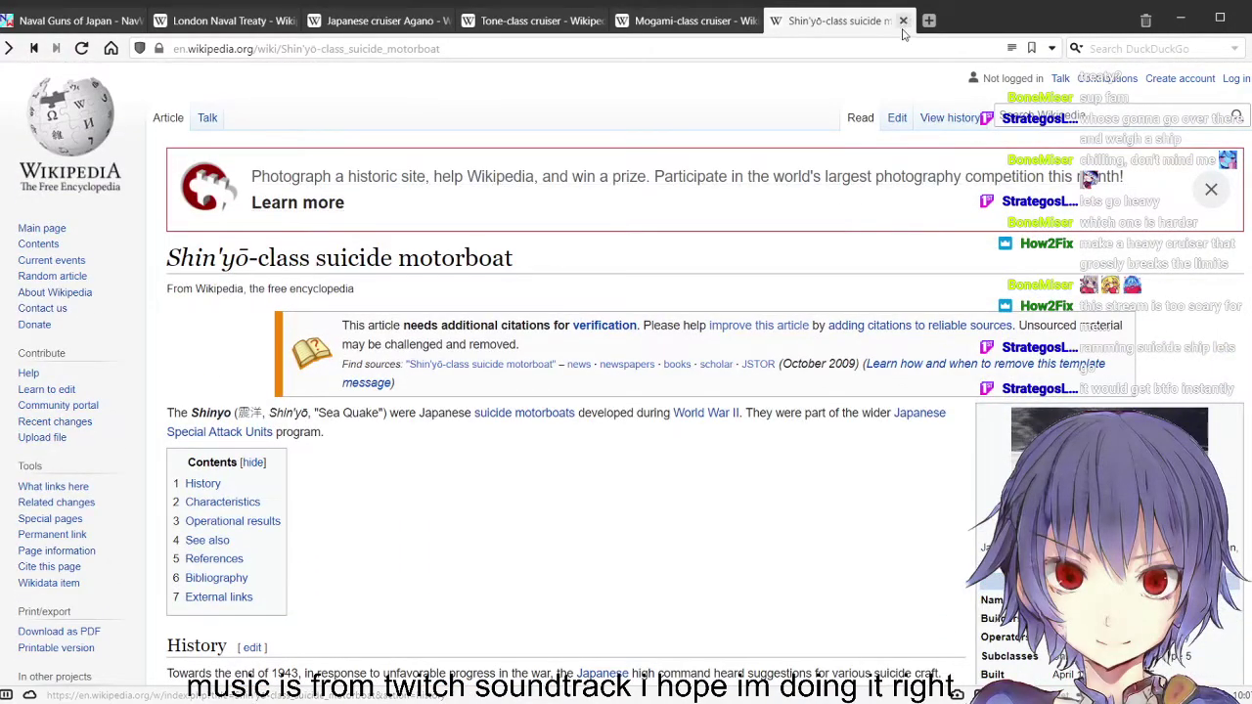
Close the suicide motorboat article and return to the Tone-class article's general characteristics
click(904, 20)
click(511, 29)
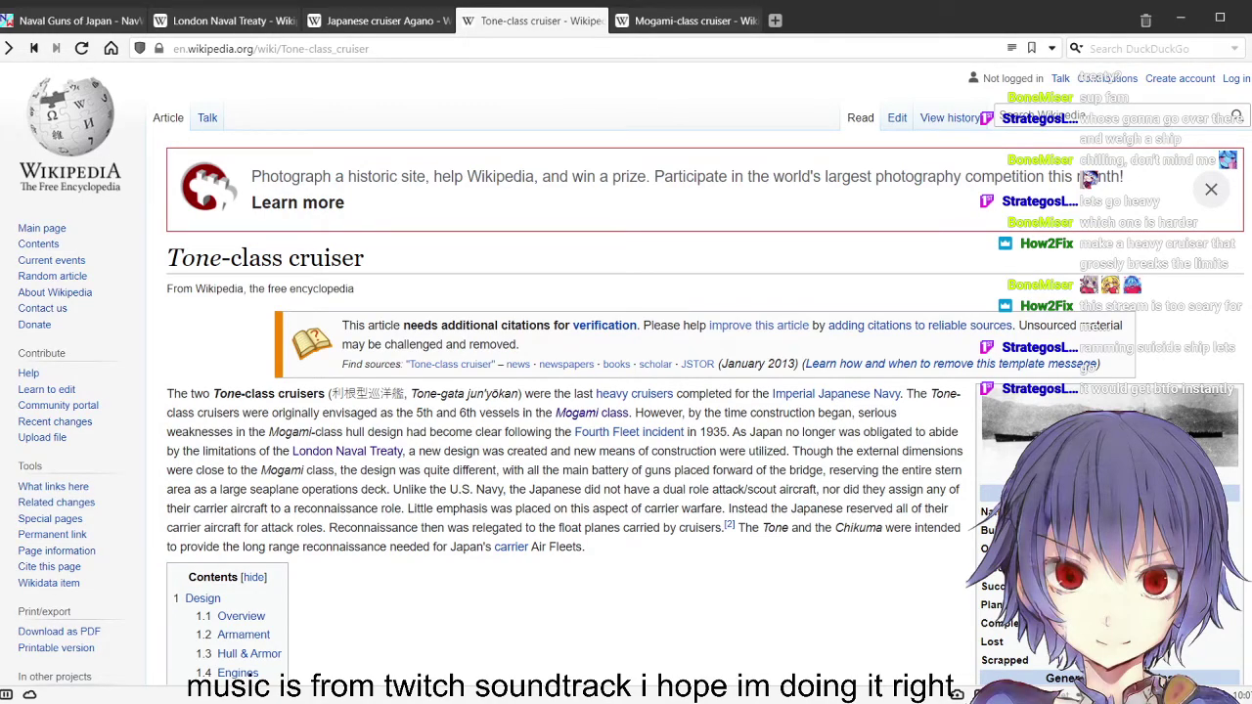
scroll(947, 509, down, 5)
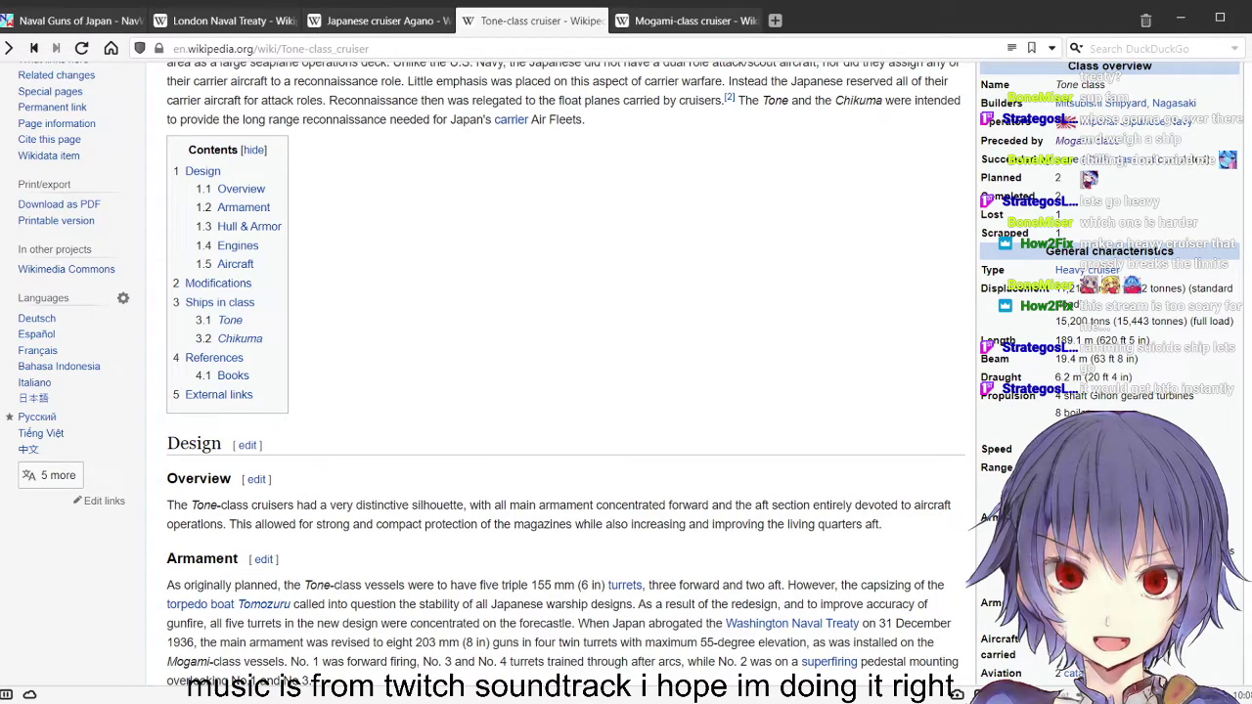
Switch to the ship design program and review the engine, freeboard and armour settings, including the main belt length and beam between bulkheads
key(alt+Tab)
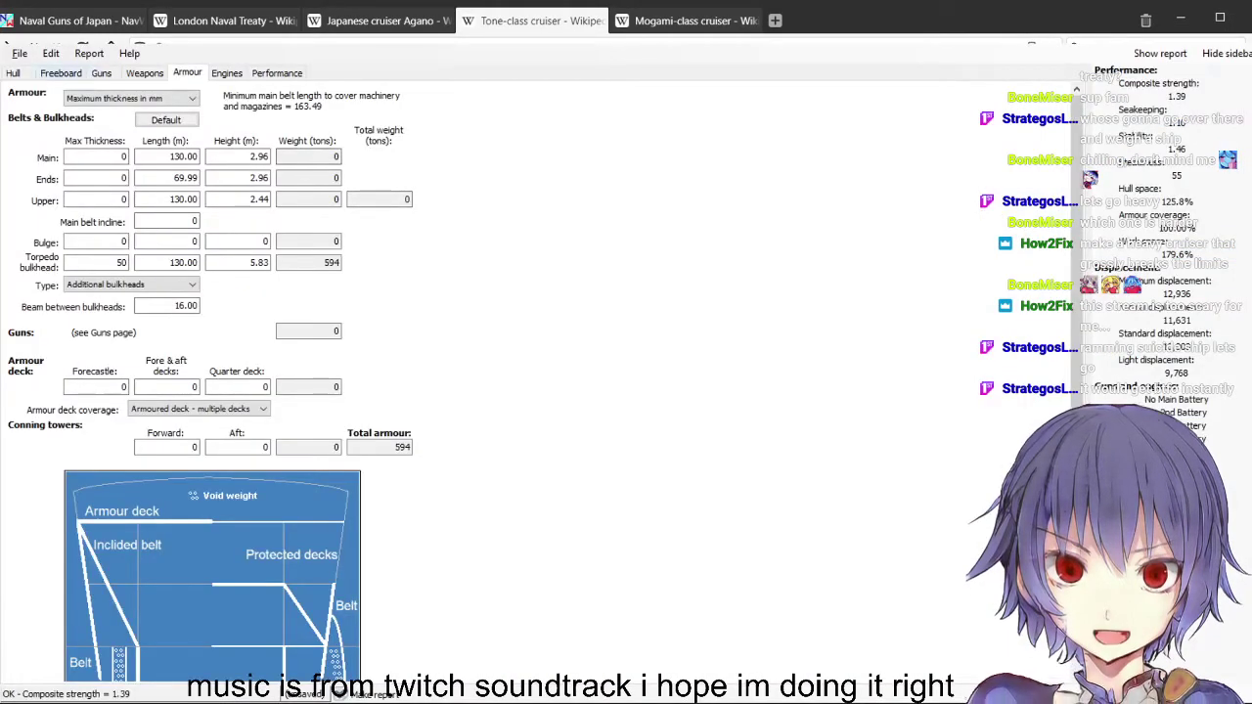
click(226, 72)
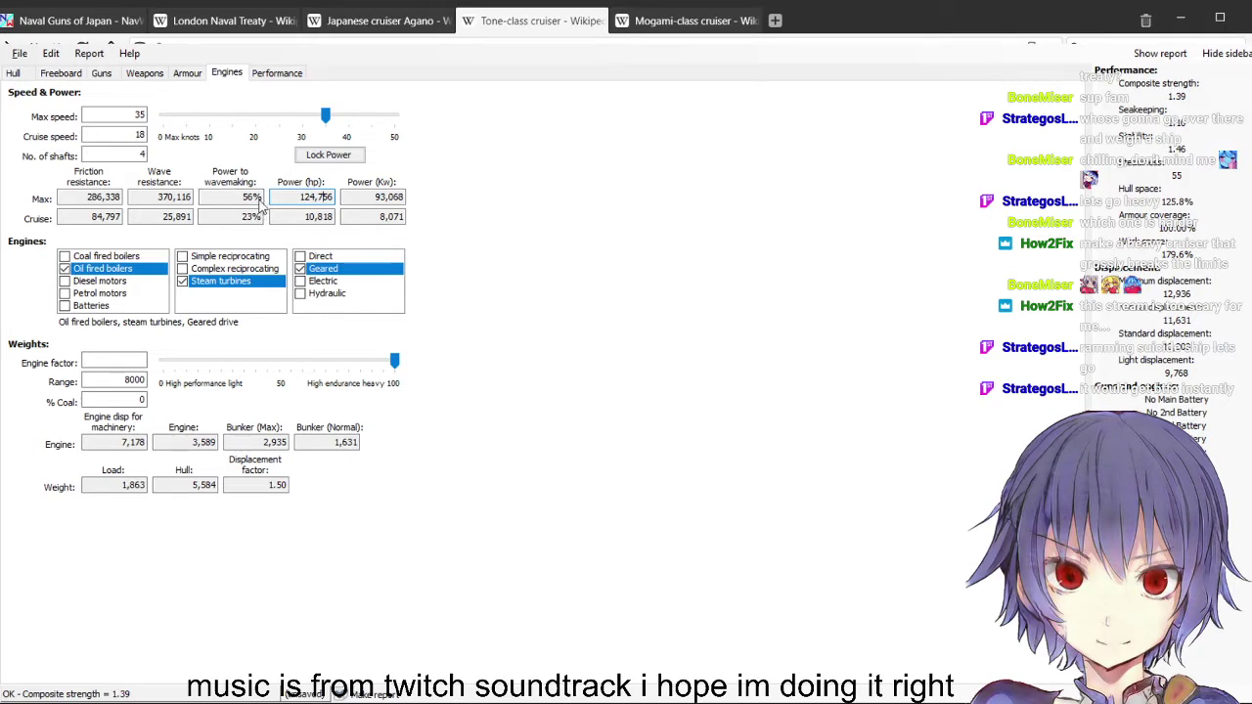
click(187, 74)
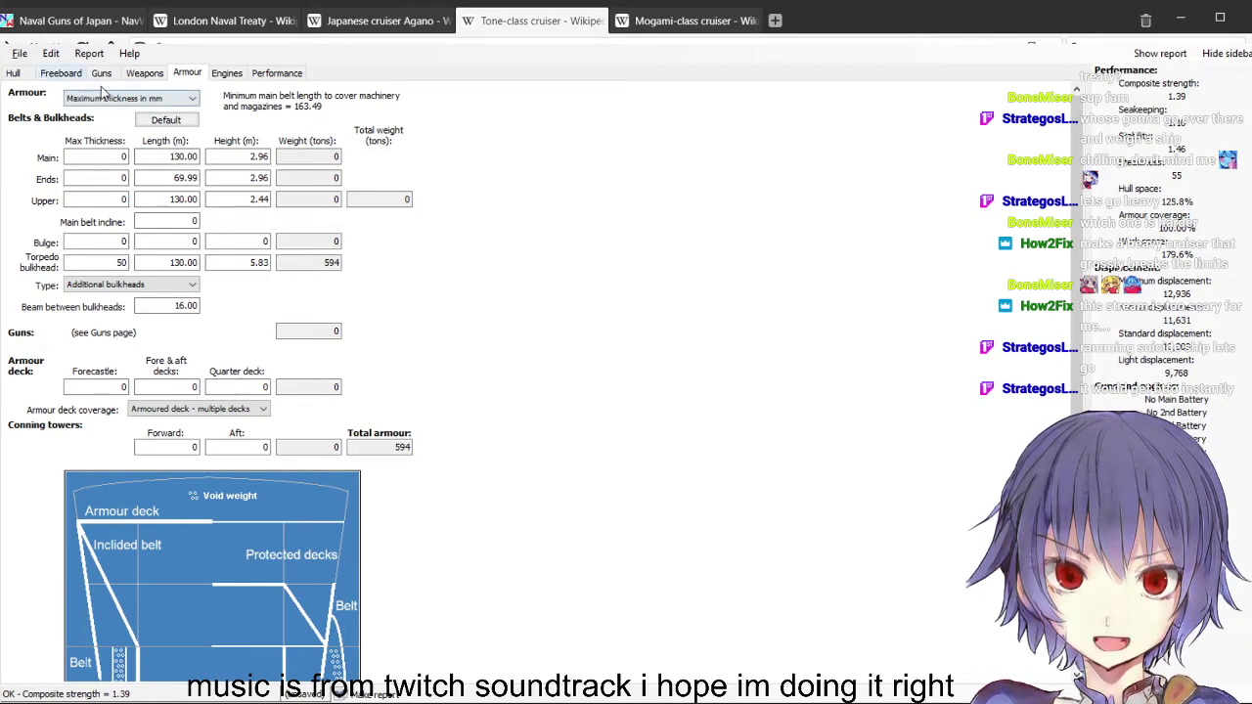
click(60, 73)
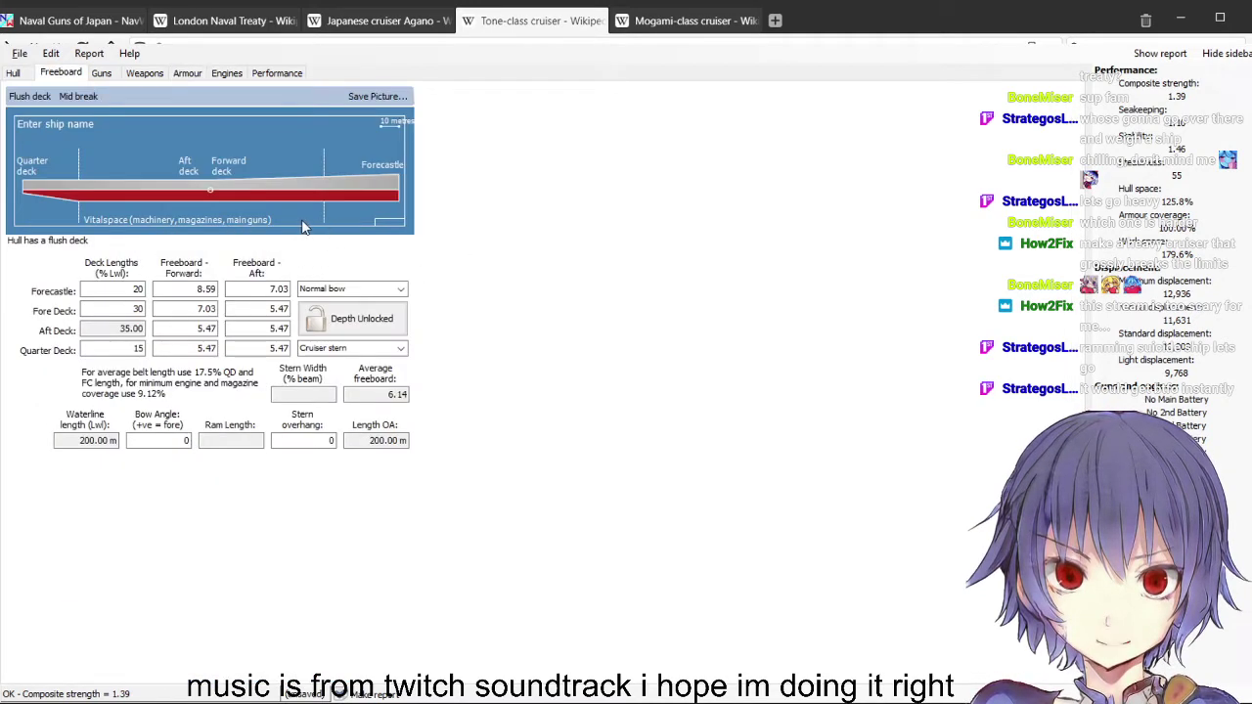
click(186, 73)
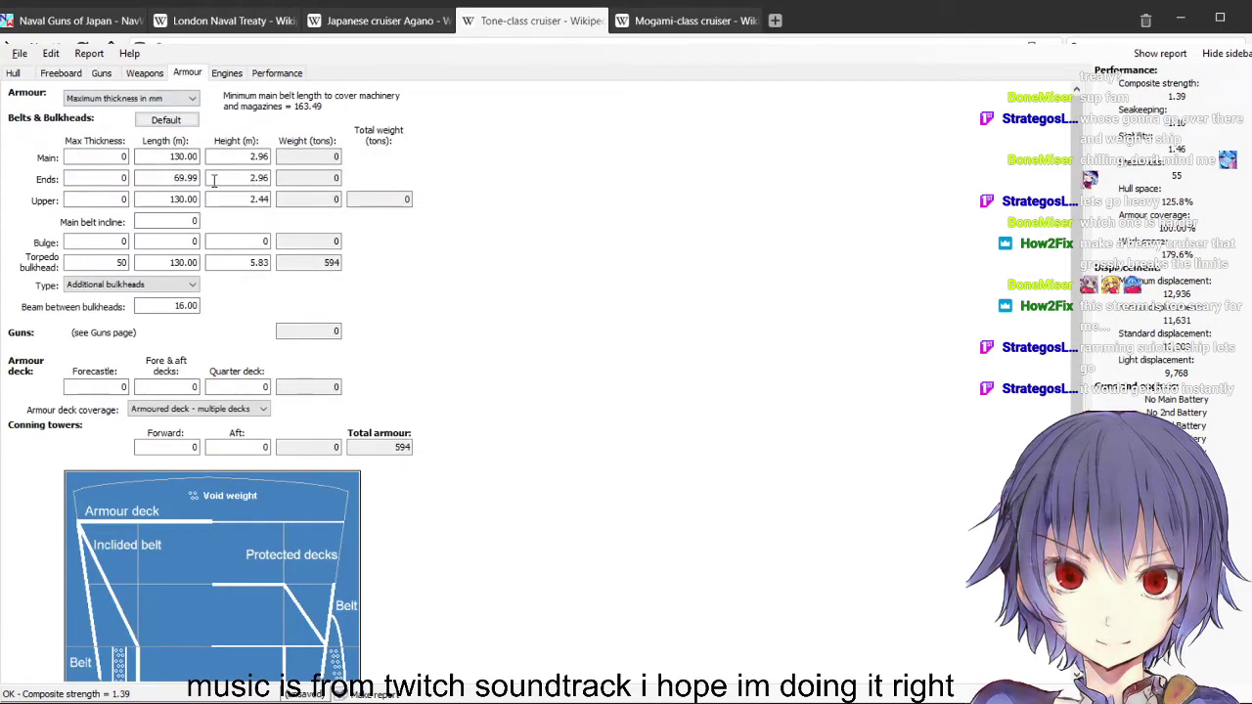
double_click(186, 158)
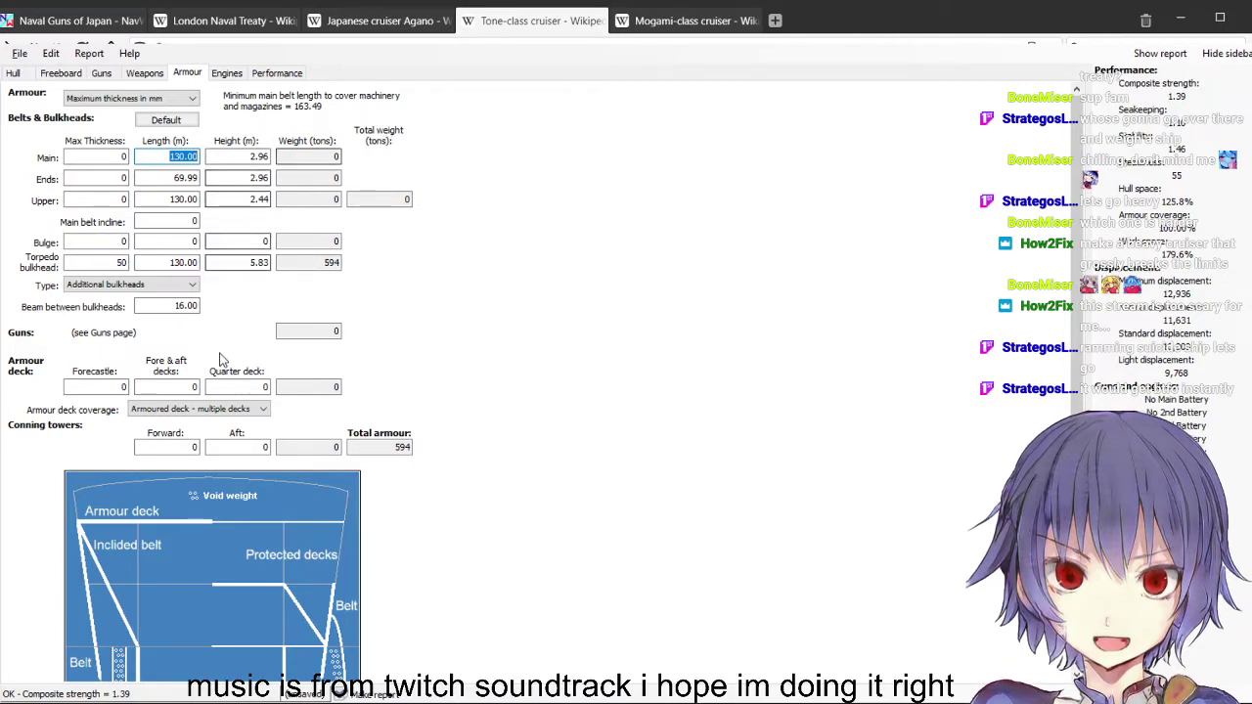
drag(172, 306, 250, 368)
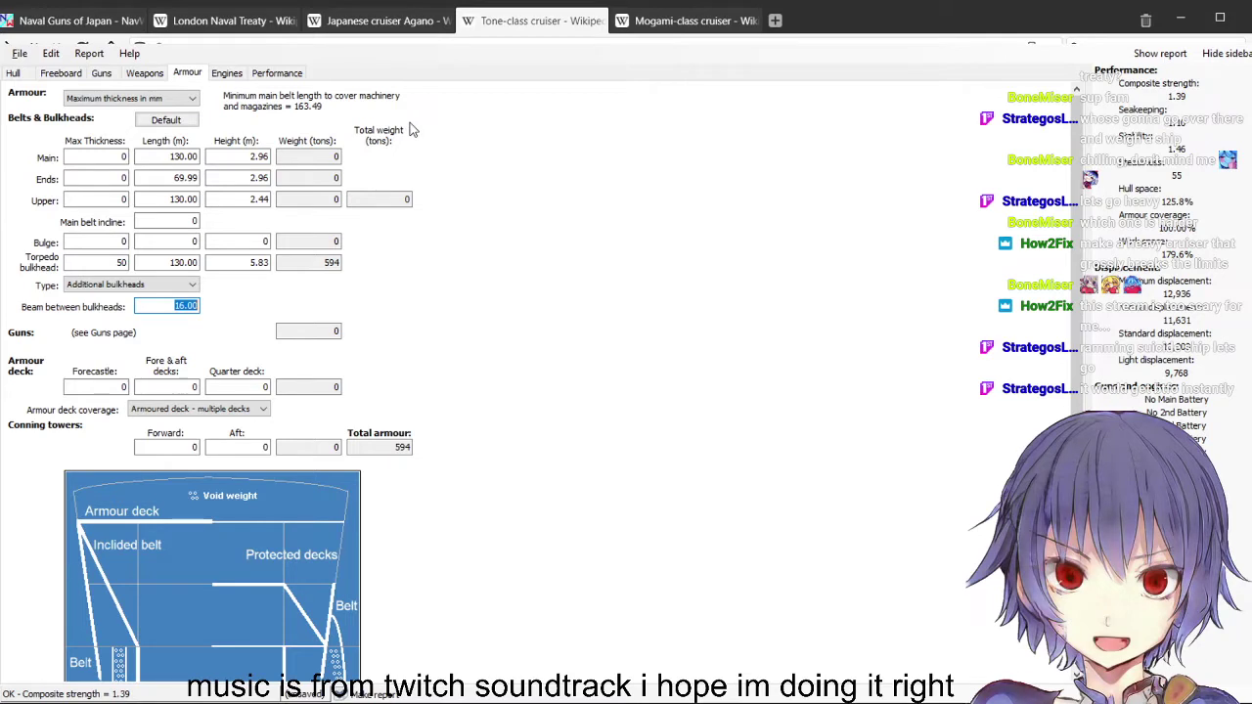
Try forecastle and quarter deck lengths of 10% of the waterline length each
click(63, 74)
key(Tab)
text(10)
key(Tab)
key(Tab)
text(10)
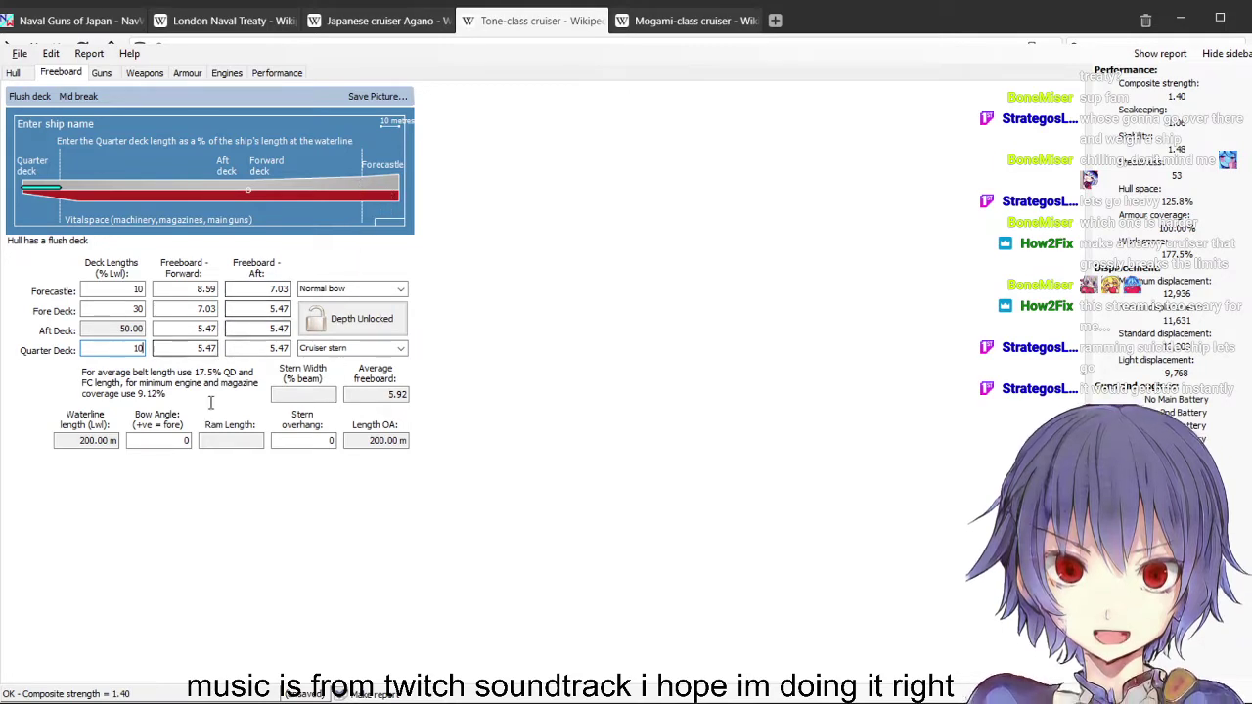
Restore the forecastle to 20% and the quarter deck to 15%, and recheck the minimum main belt length
key(Tab)
text(20)
key(Tab)
key(Tab)
key(Tab)
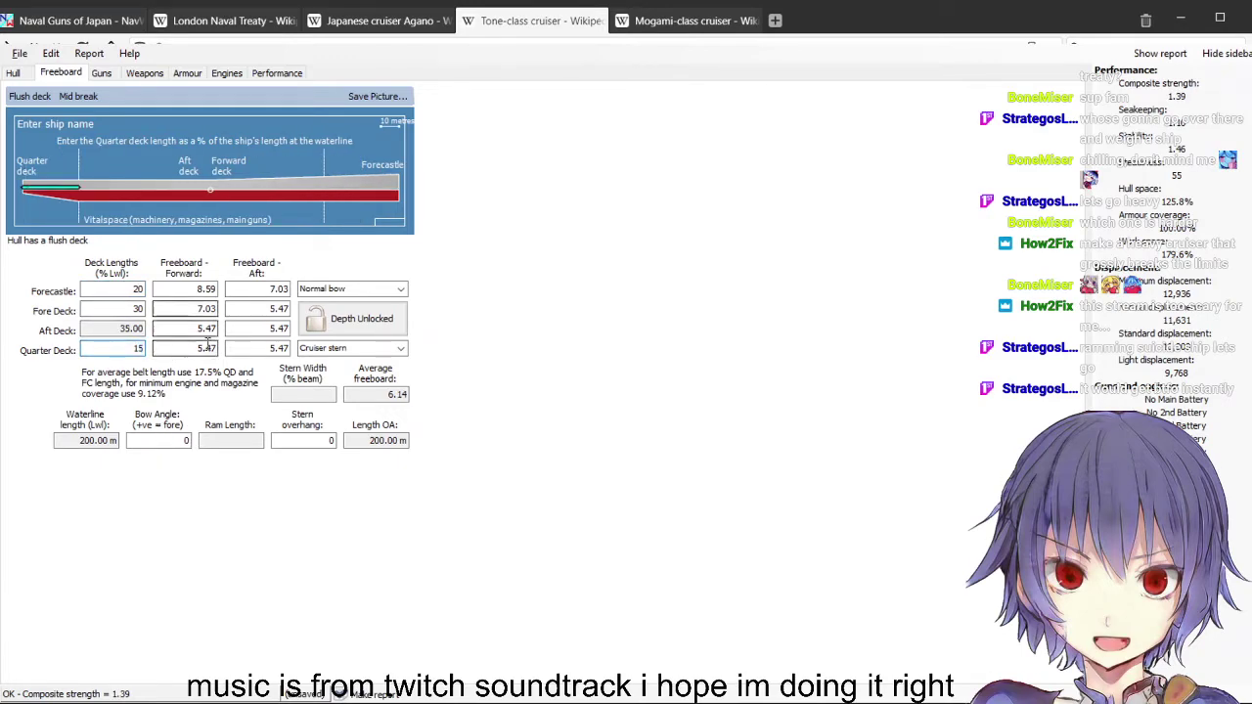
click(187, 72)
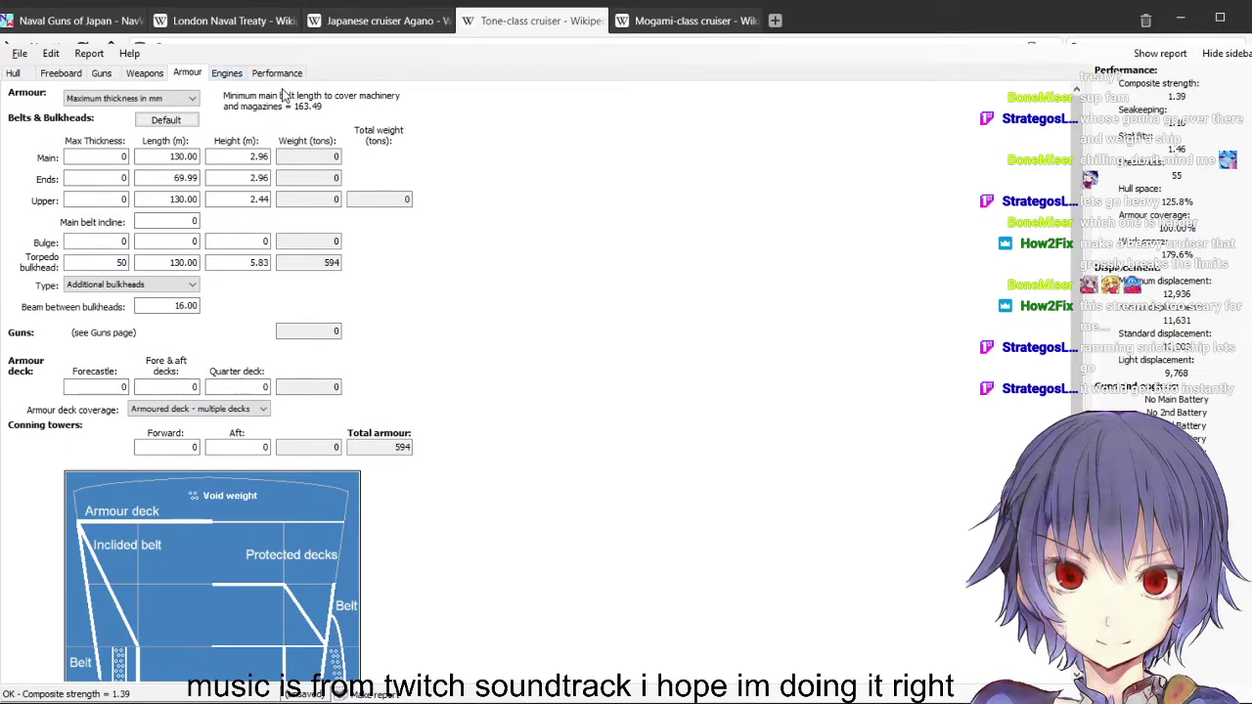
Change the stern type to Transom stern with a width of 100% of beam, and check the minimum main belt length
click(61, 73)
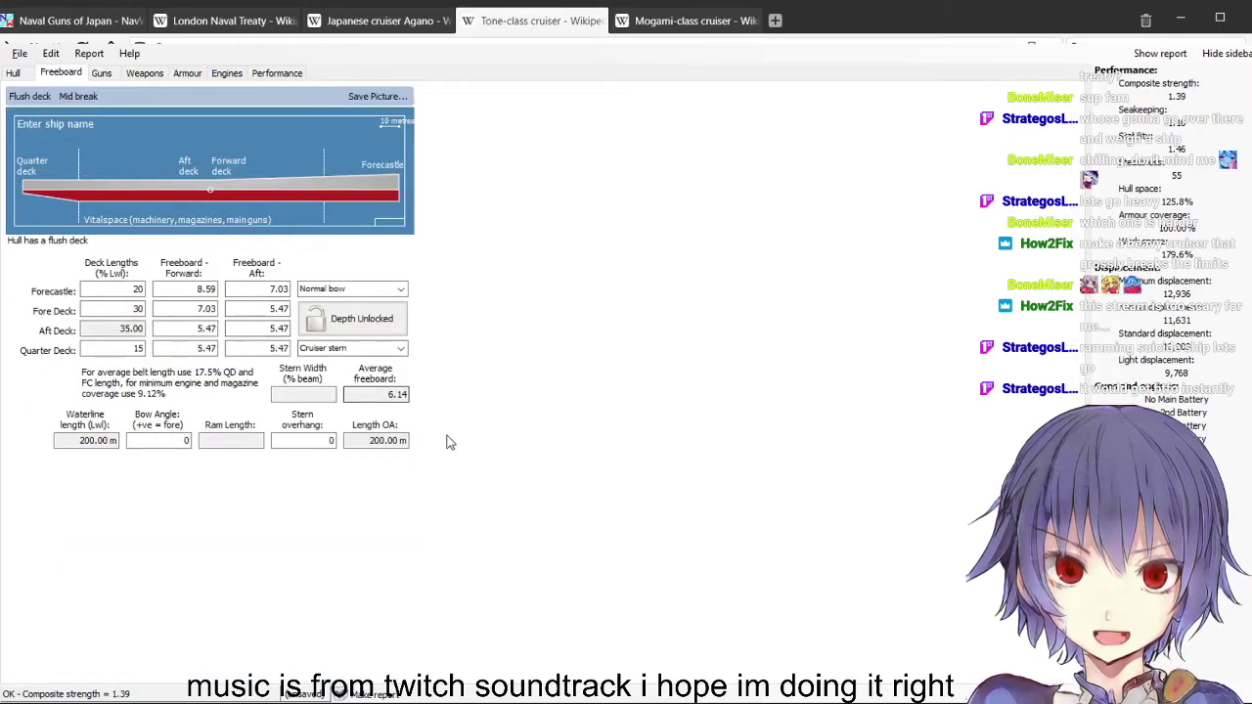
key(Down)
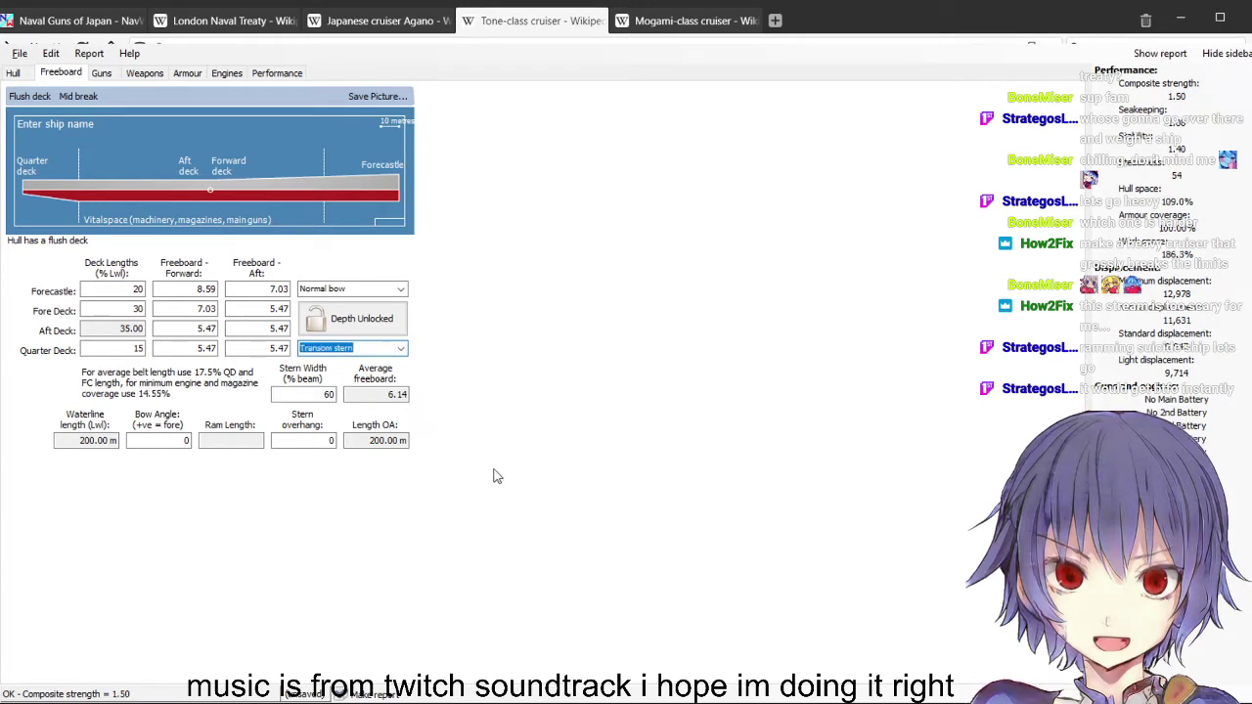
key(Tab)
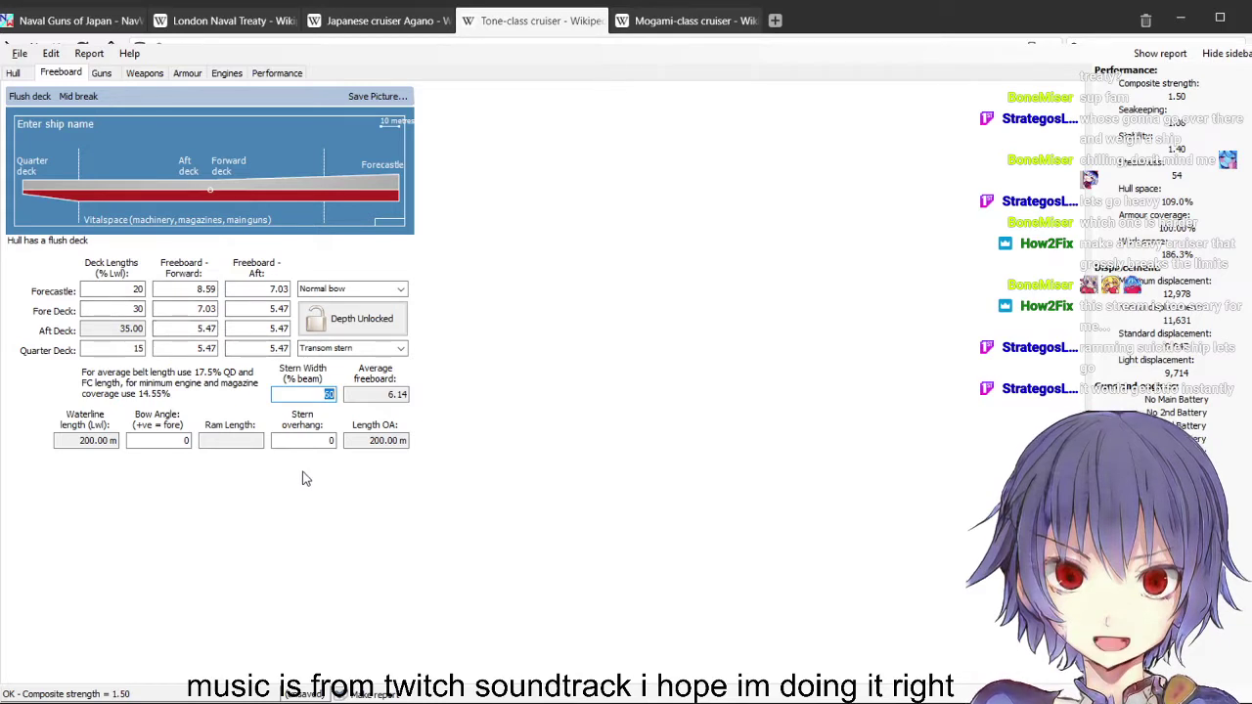
text(100)
click(187, 72)
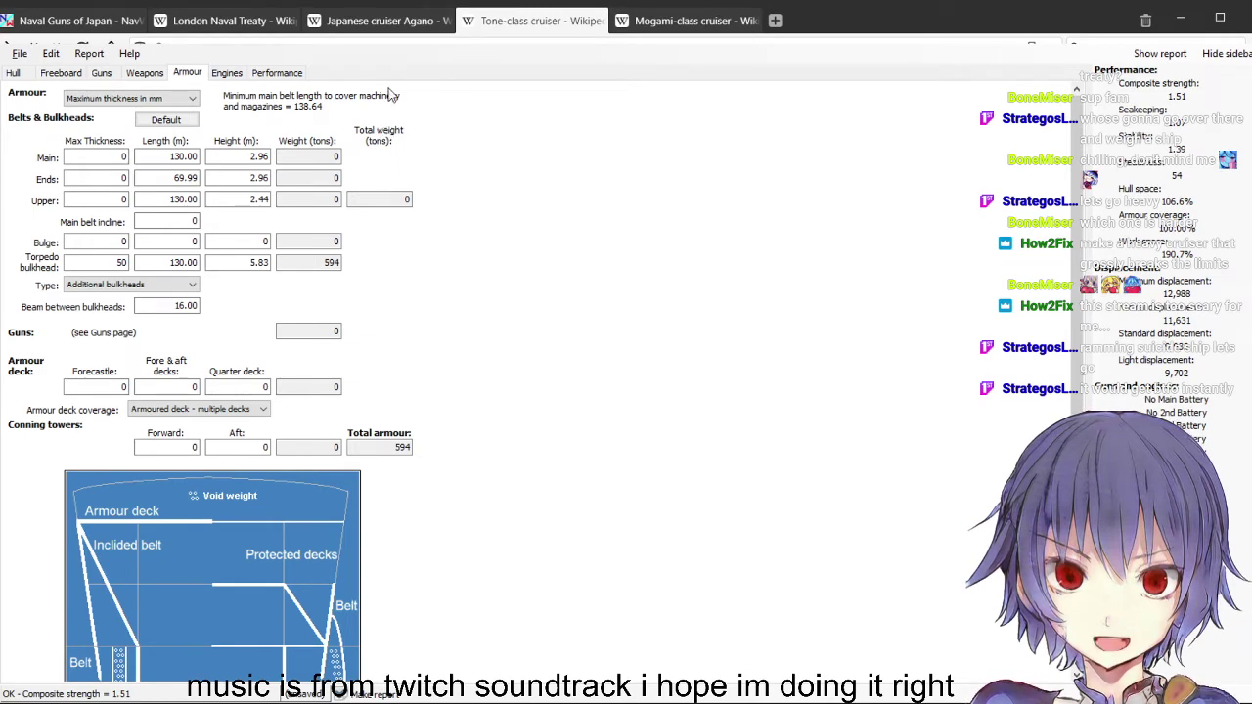
Set the maximum speed to 33 knots and check the minimum main belt length against it
key(ctrl+Tab)
drag(129, 115, 190, 134)
text(33)
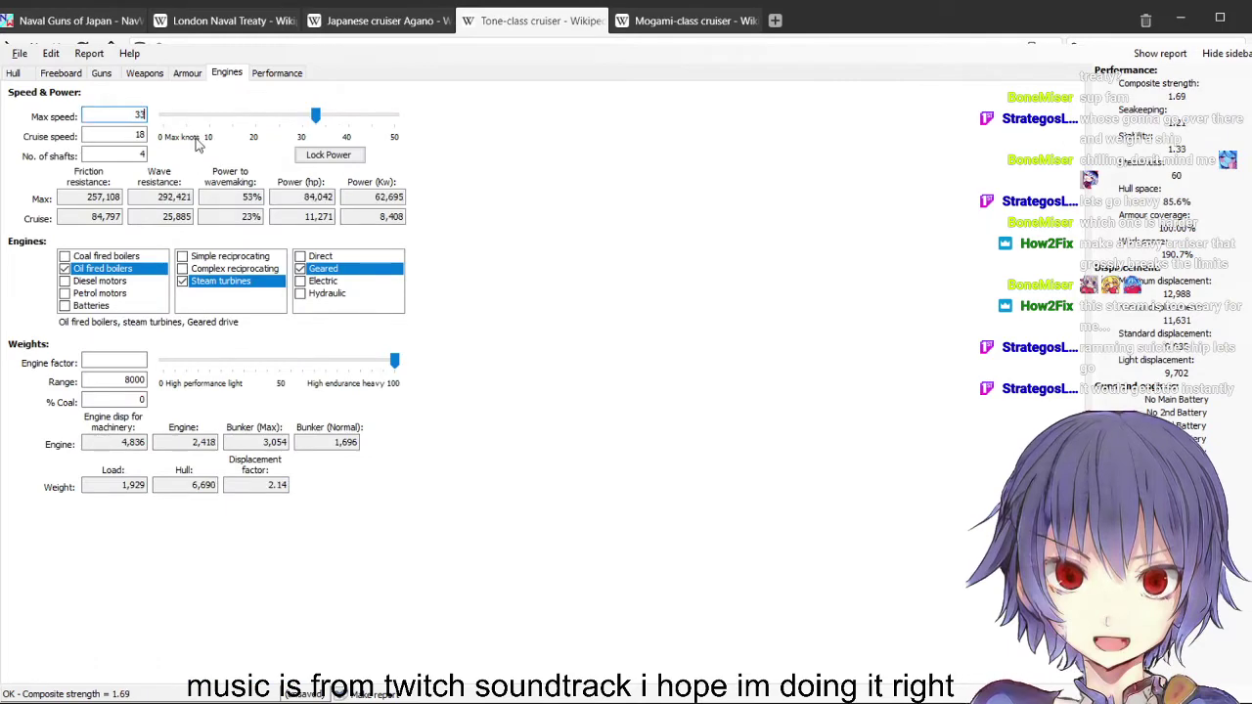
key(ctrl+shift+Tab)
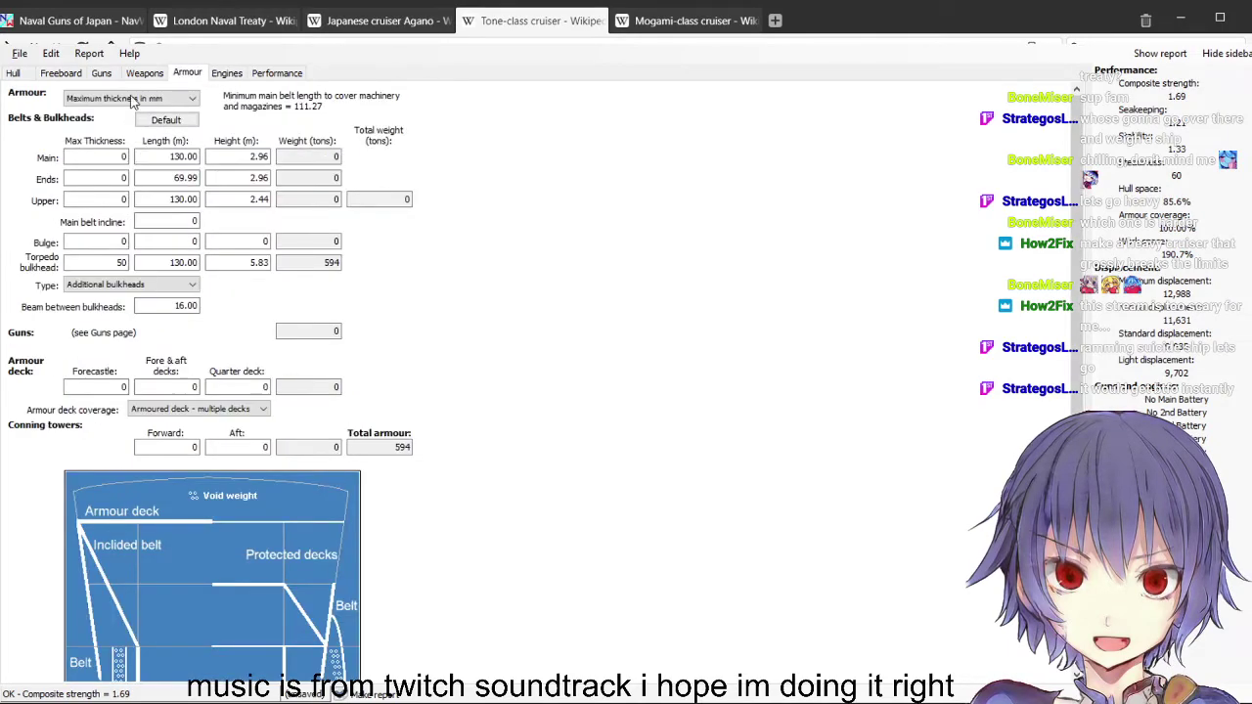
click(235, 78)
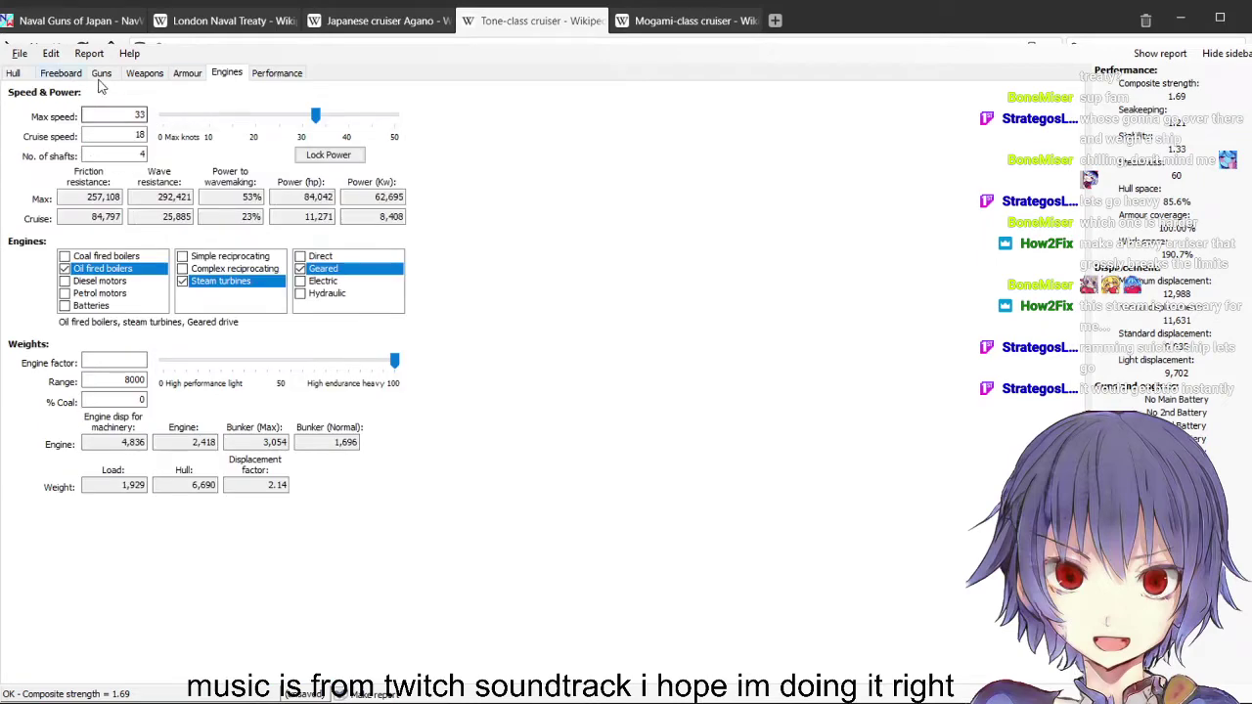
Try transom stern widths of 20% and 100% of beam, comparing the minimum main belt length for each
click(60, 73)
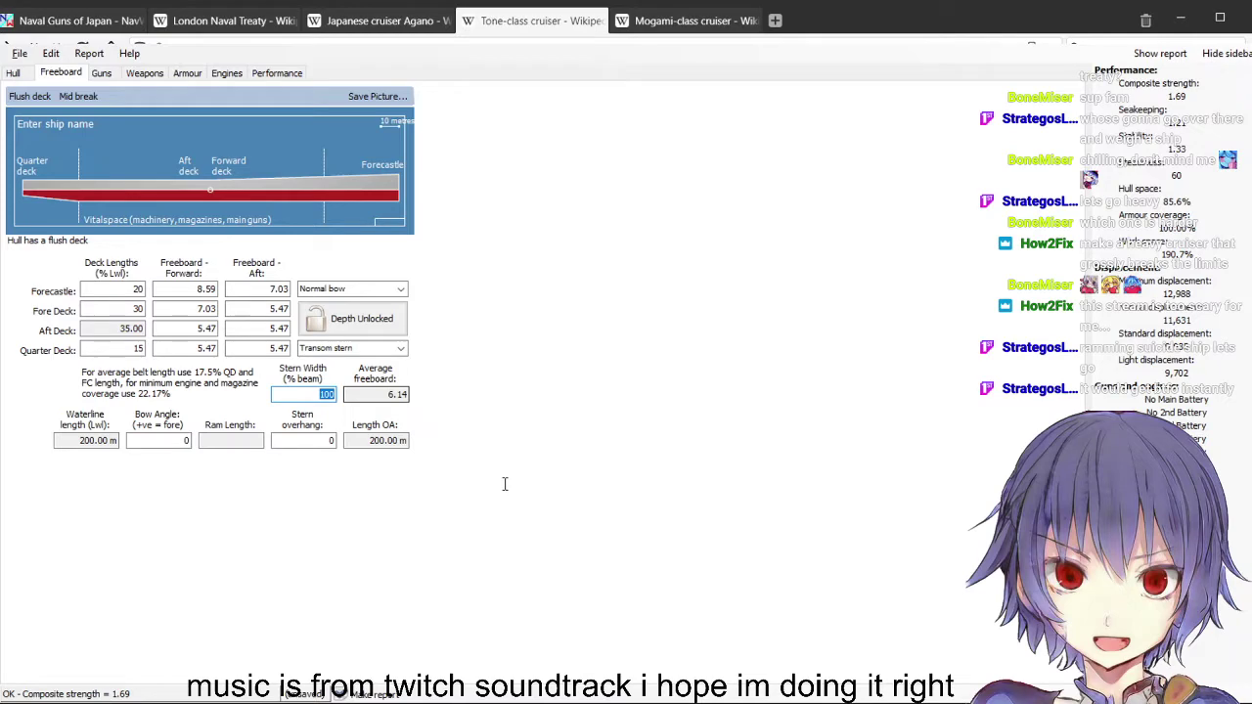
text(20)
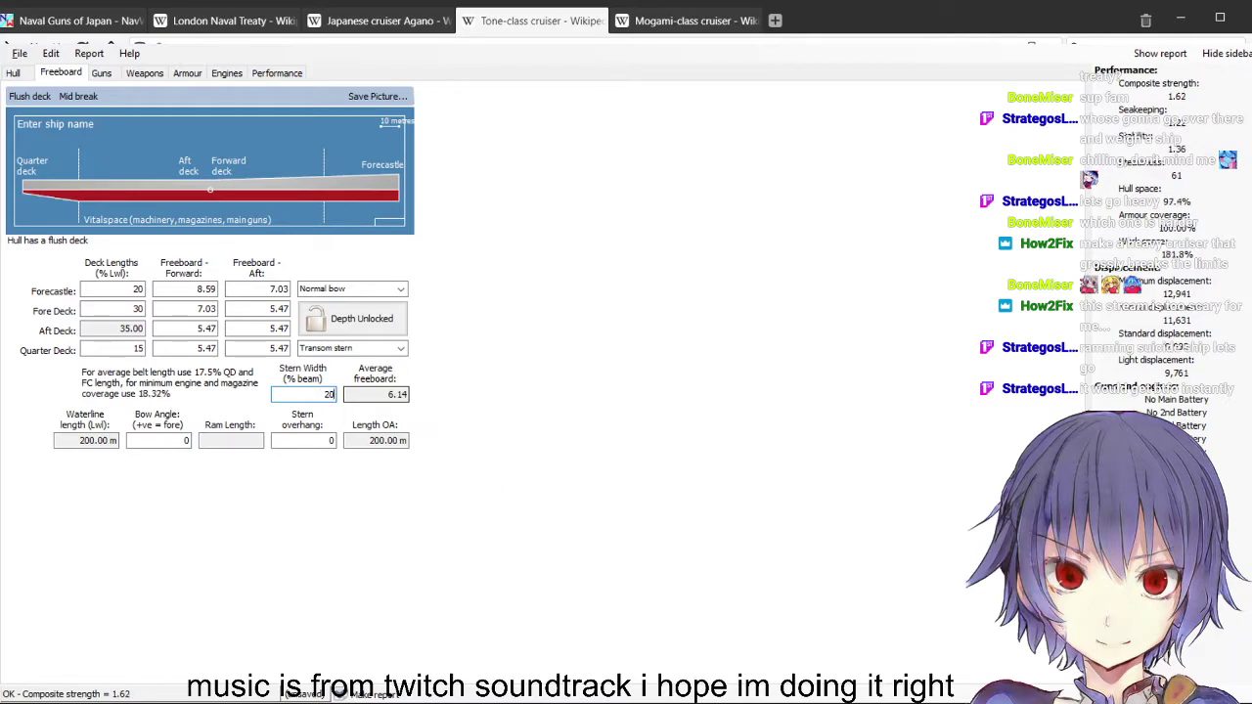
click(230, 76)
click(190, 74)
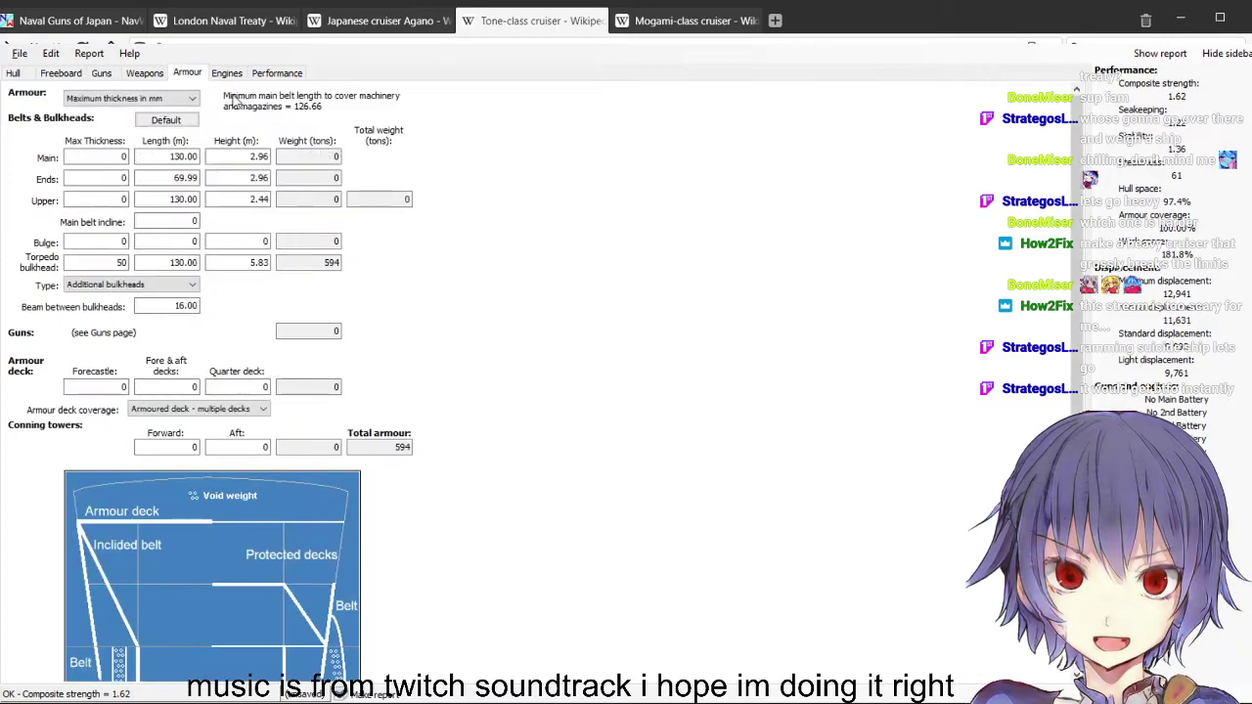
click(73, 76)
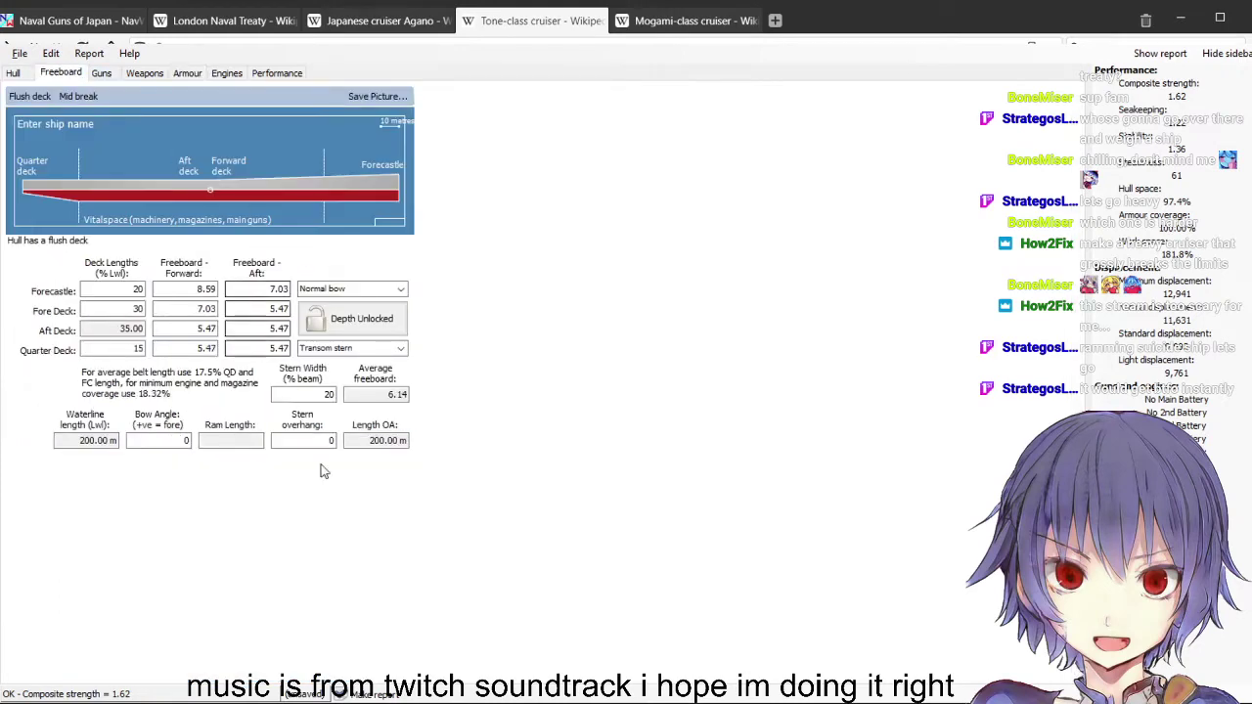
text(100)
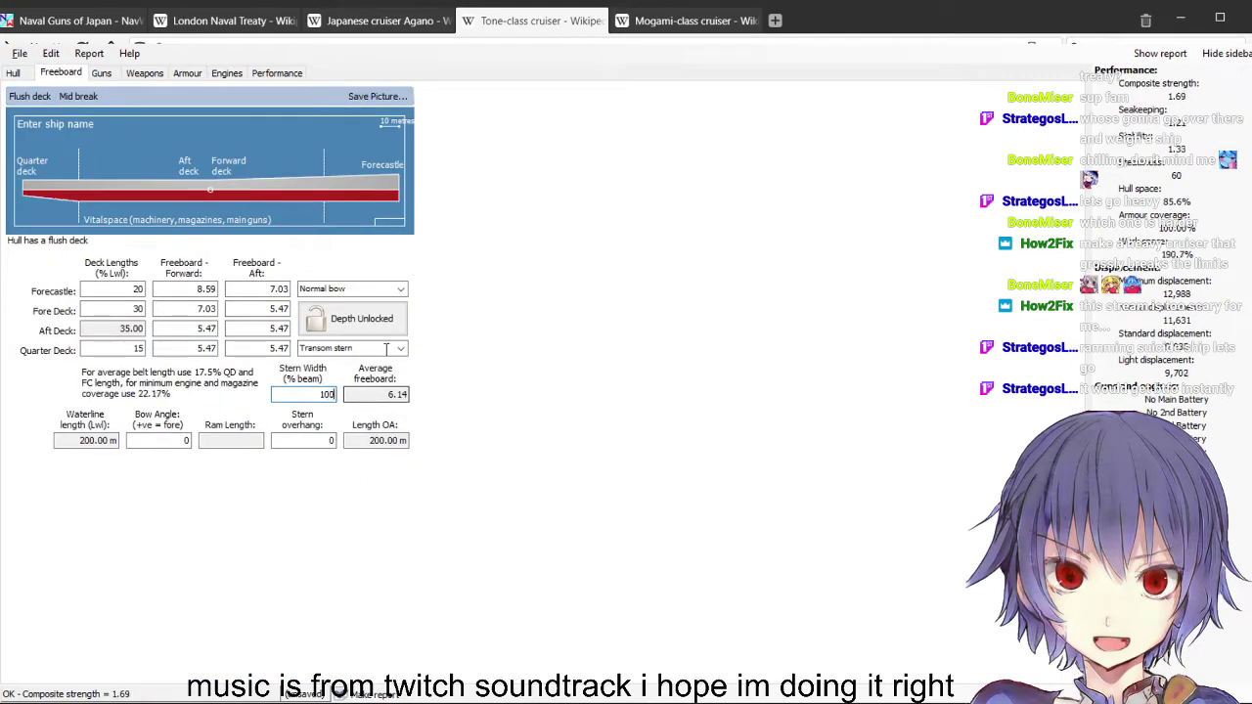
click(187, 73)
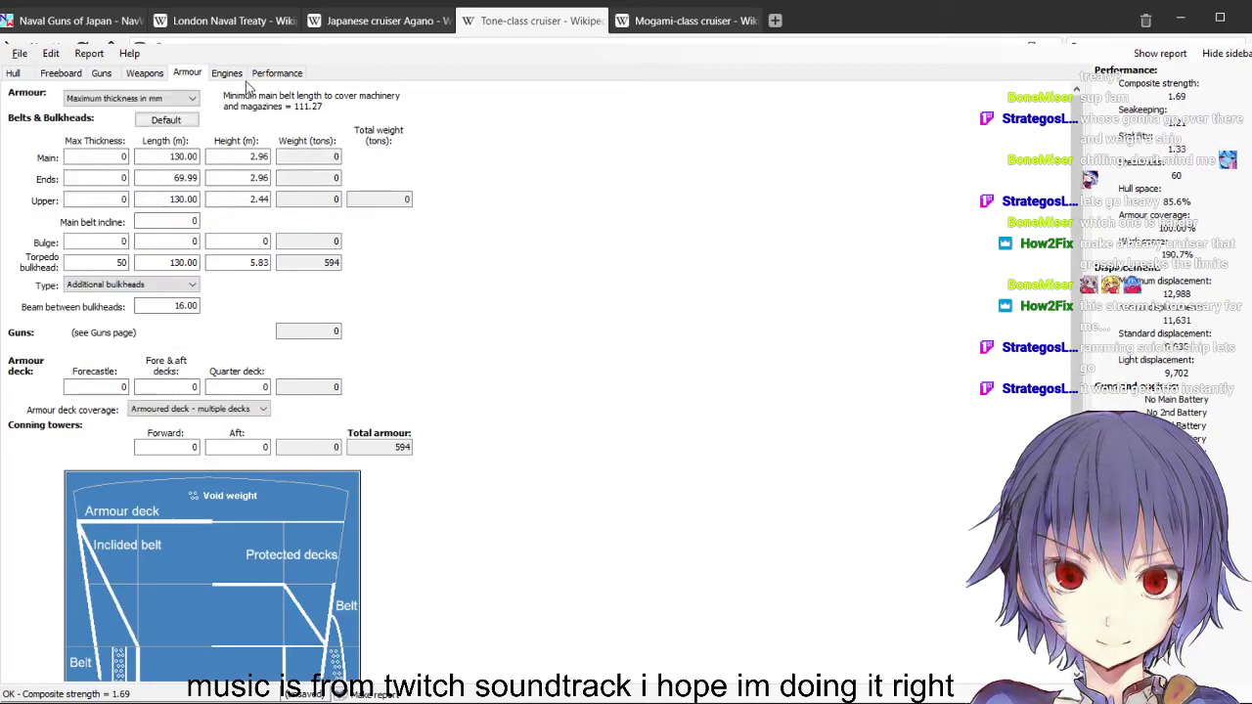
Try transom stern widths of 75% and 70% of beam, checking the minimum main belt length for both
click(64, 74)
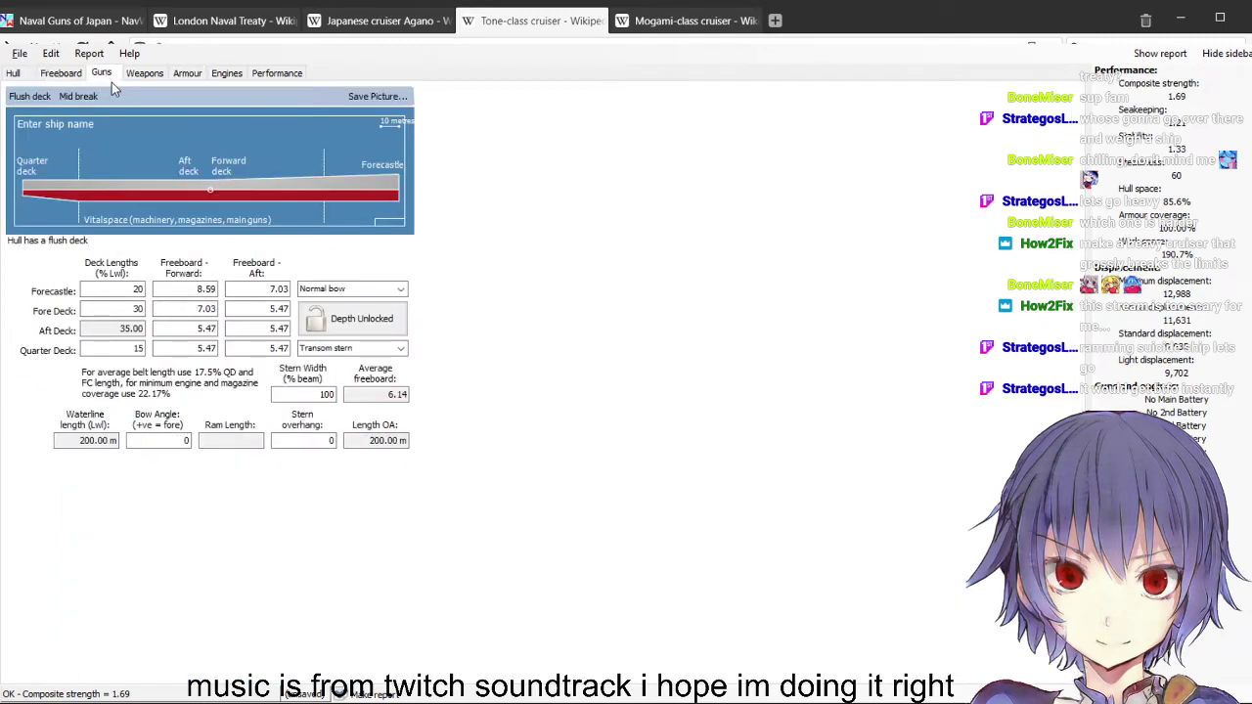
click(106, 74)
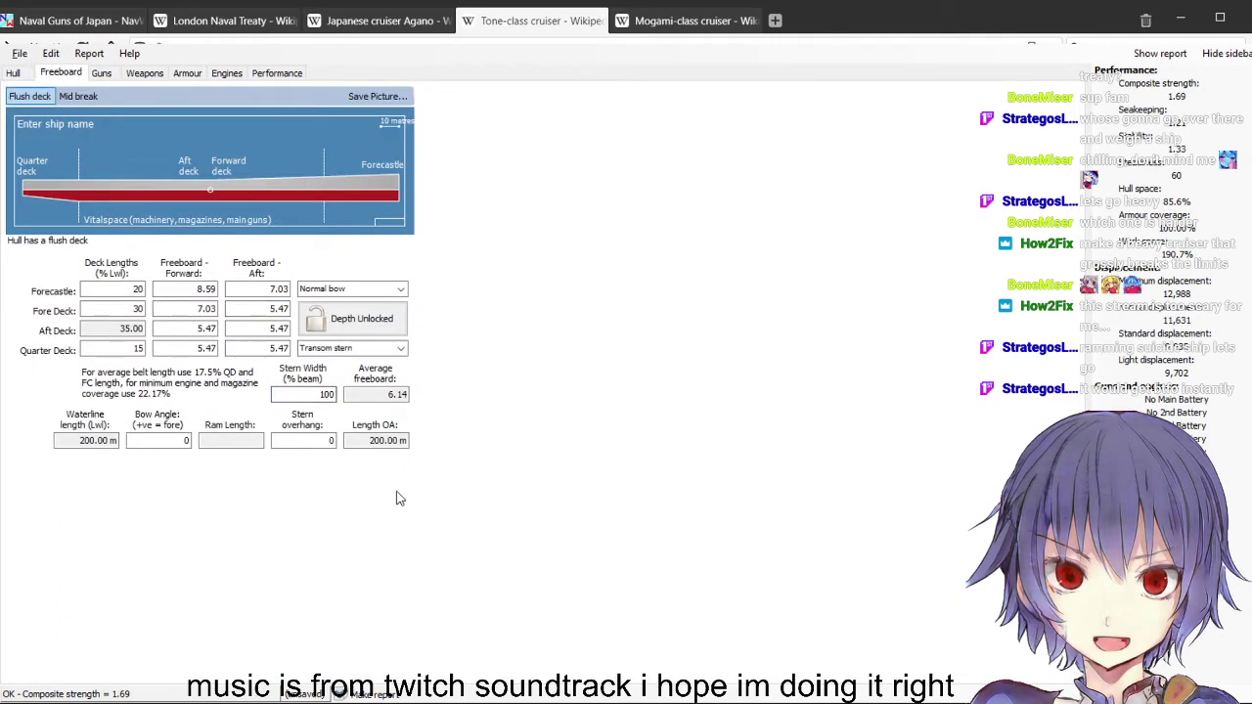
text(75)
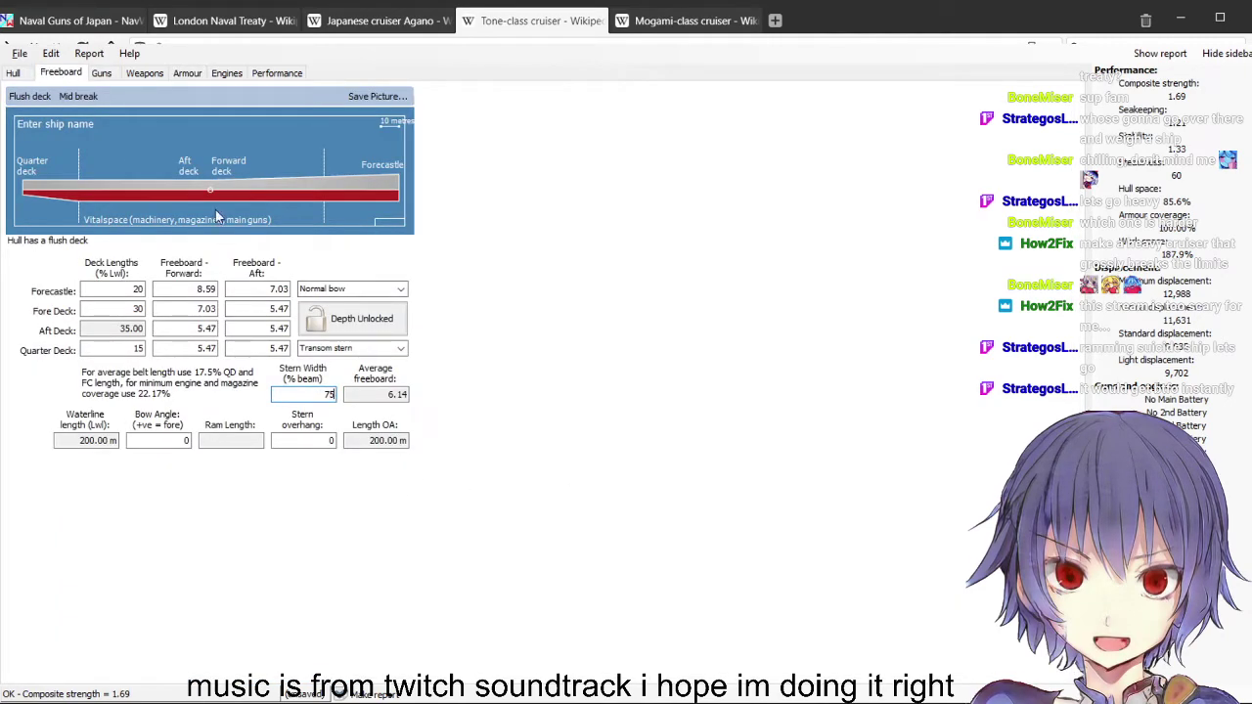
click(193, 74)
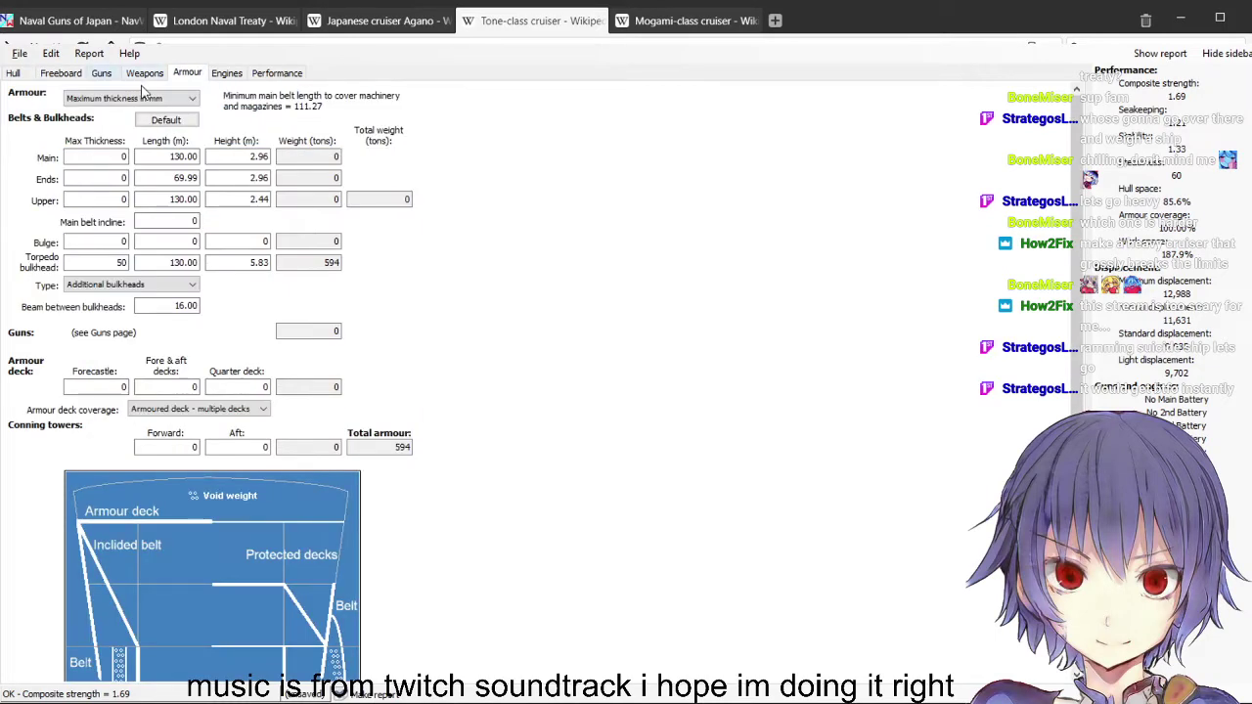
click(60, 74)
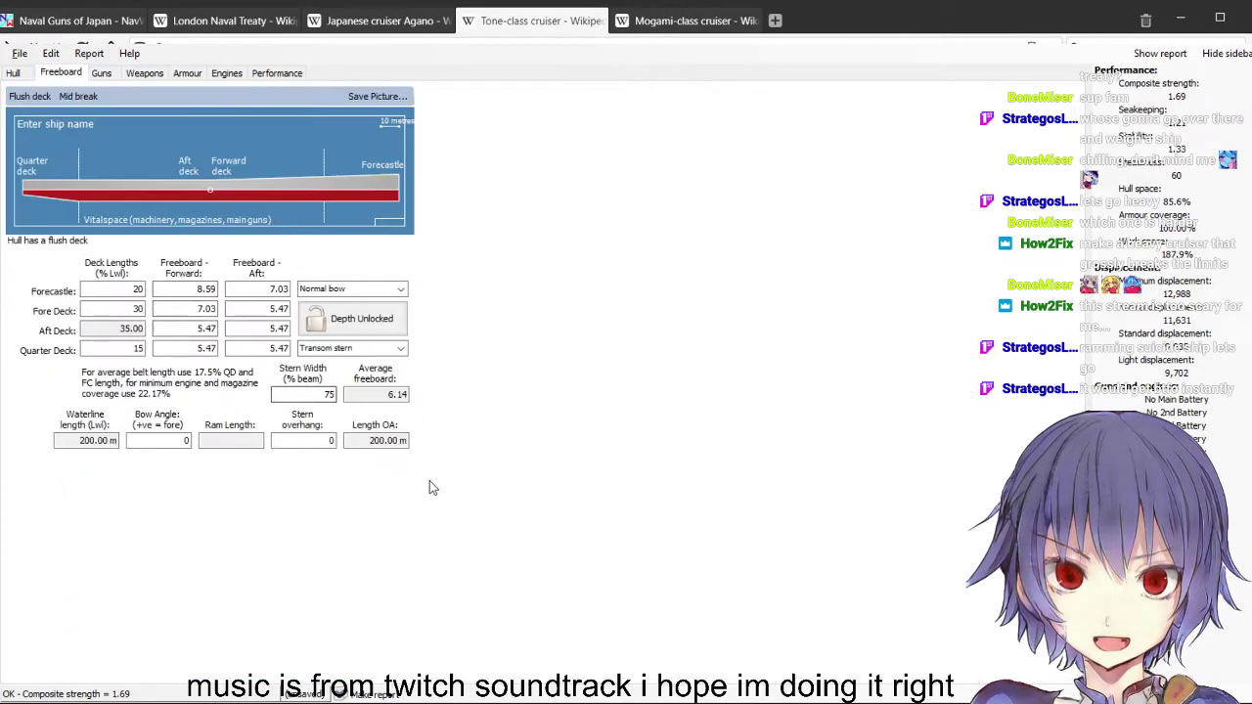
drag(329, 395, 458, 481)
text(0)
click(187, 73)
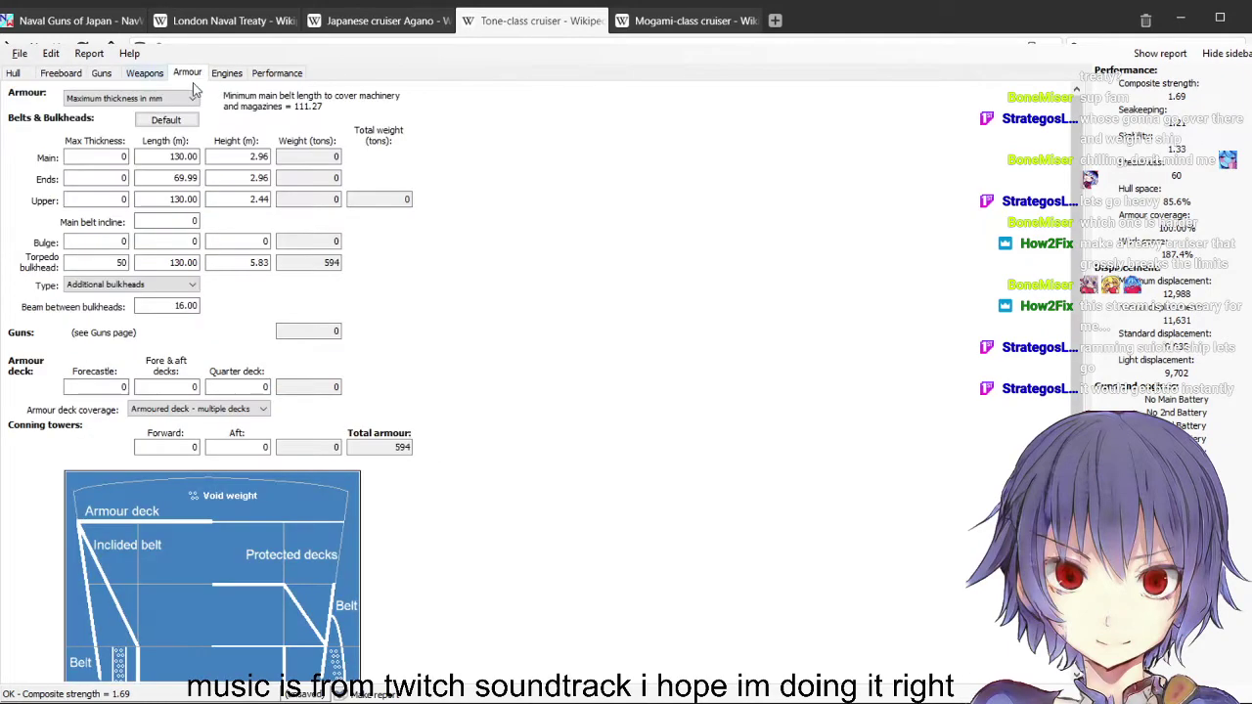
Try a transom stern width of 60% of beam and check the minimum main belt length
click(100, 74)
click(61, 73)
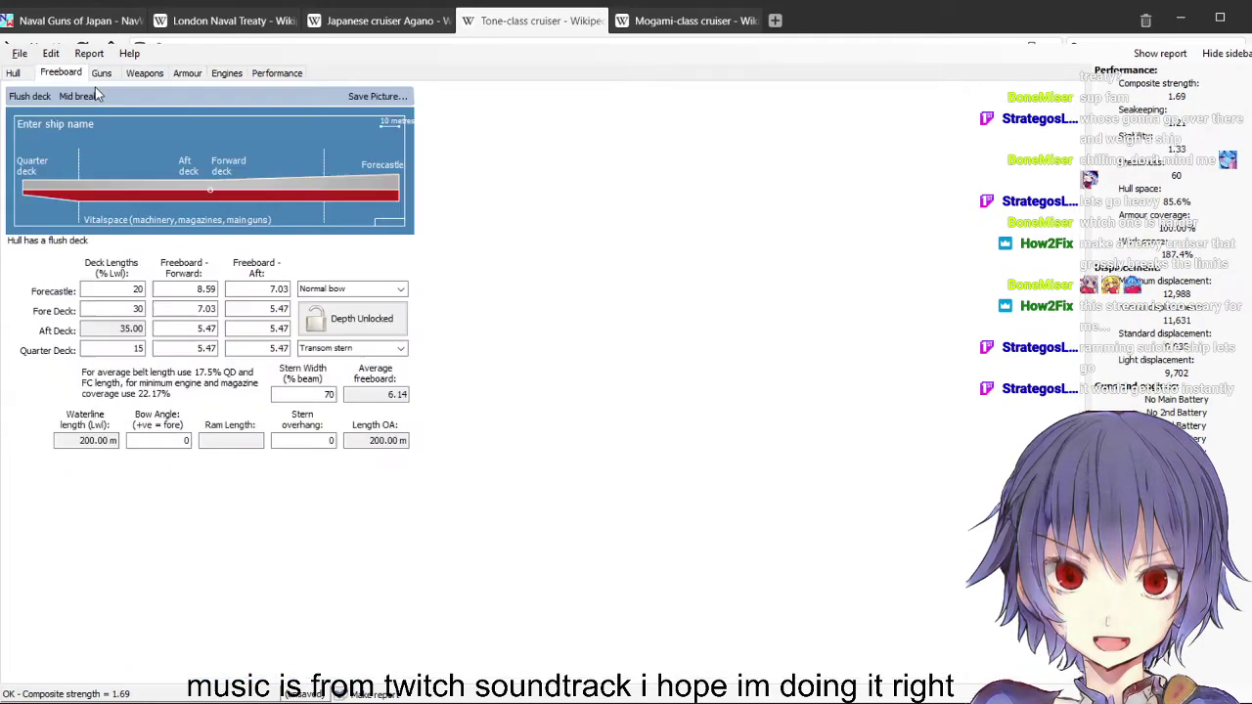
mouse_move(399, 485)
mouse_down()
mouse_move(441, 495)
mouse_move(419, 497)
mouse_up()
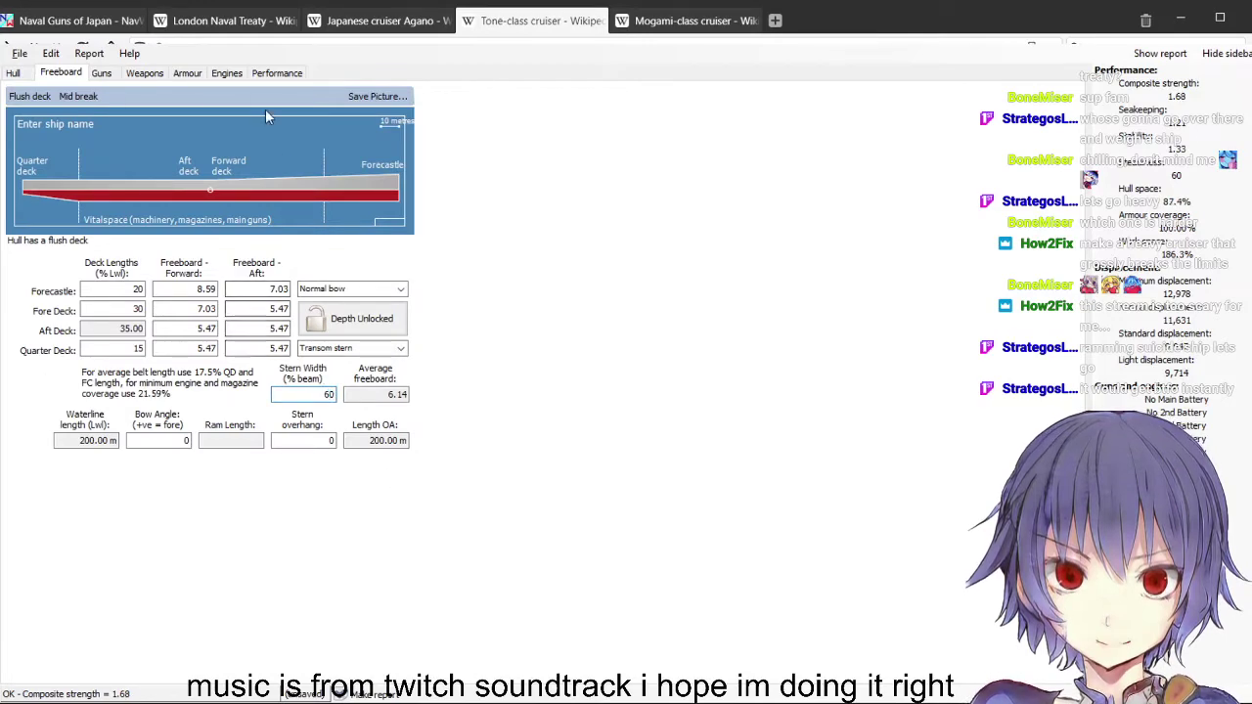
click(187, 73)
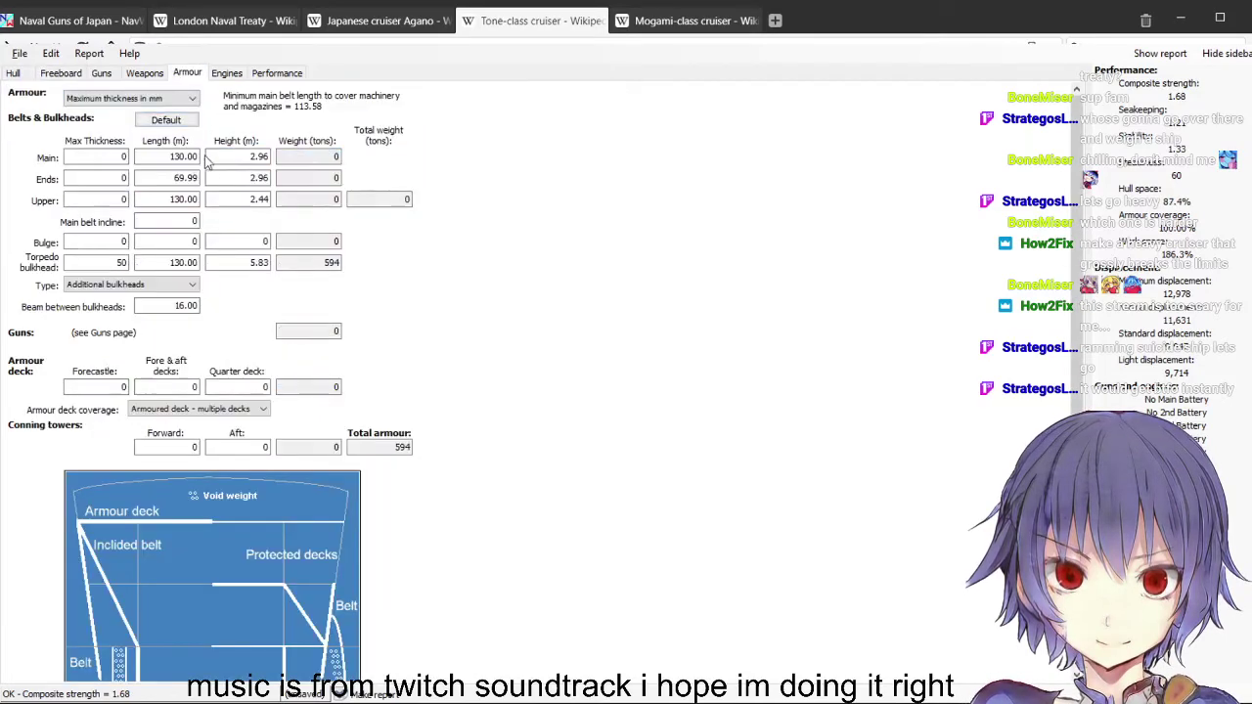
Set the transom stern width to 61% of beam and check the minimum main belt length
click(66, 74)
drag(417, 480, 433, 489)
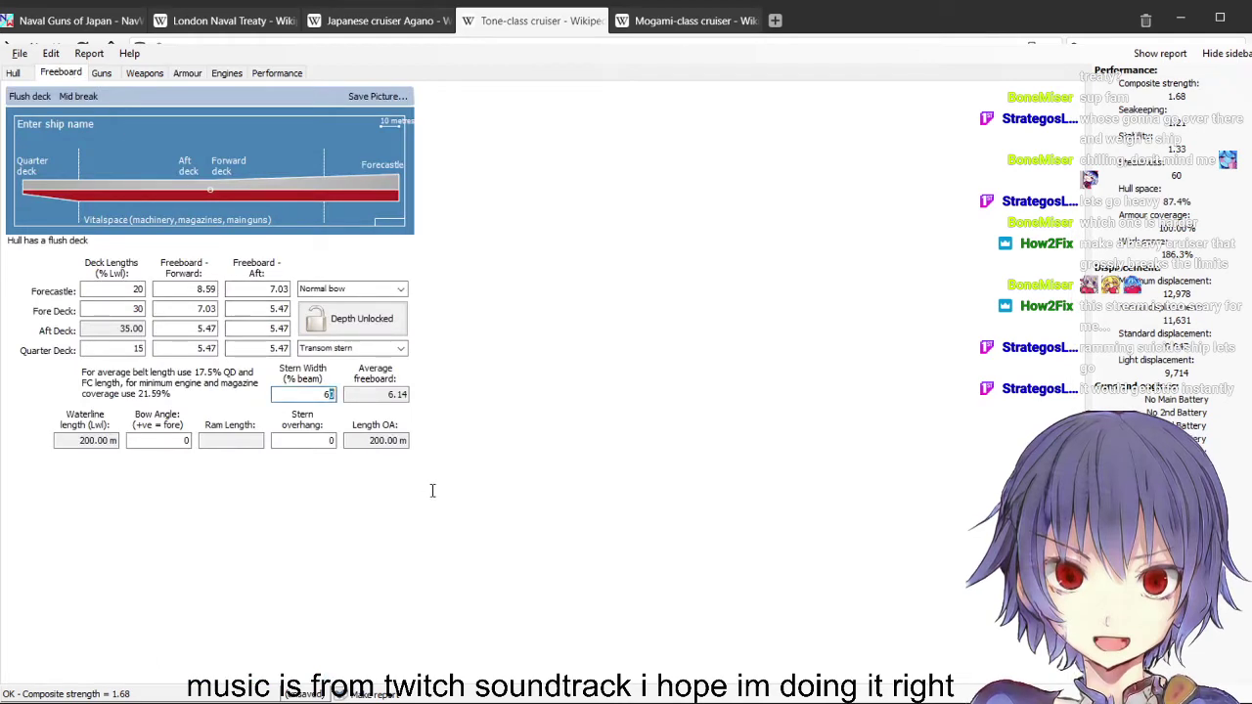
text(1)
click(187, 73)
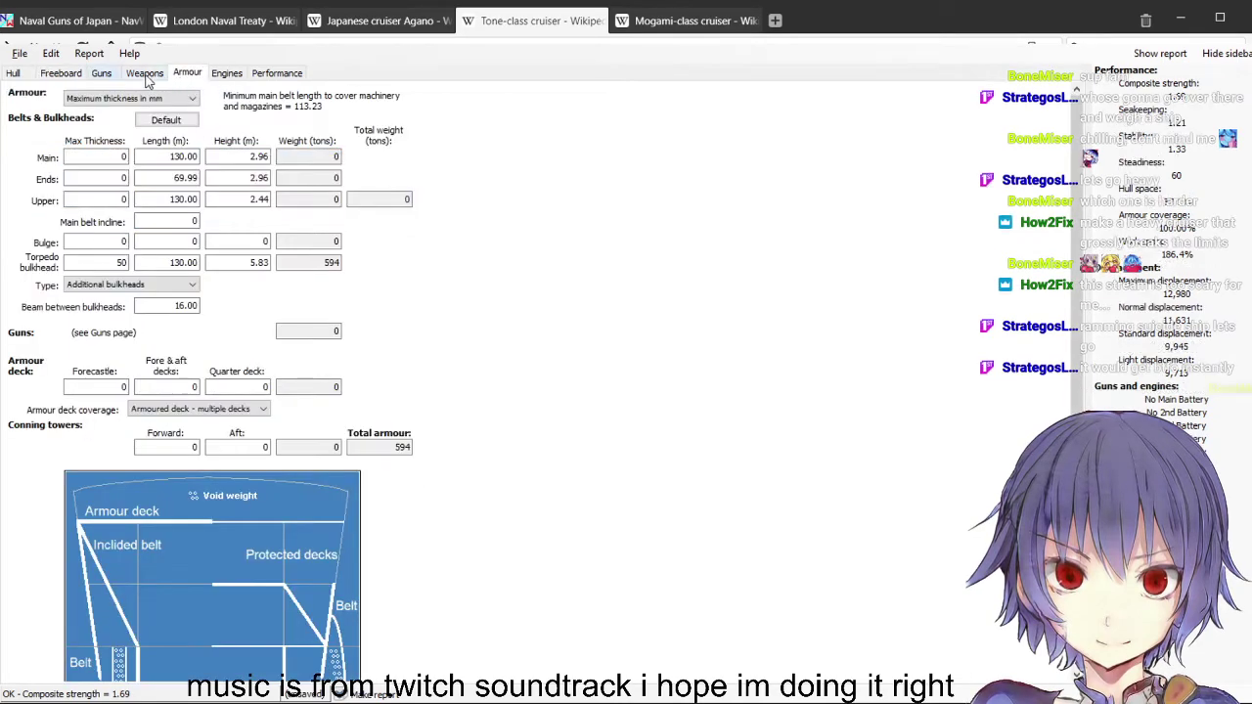
click(79, 75)
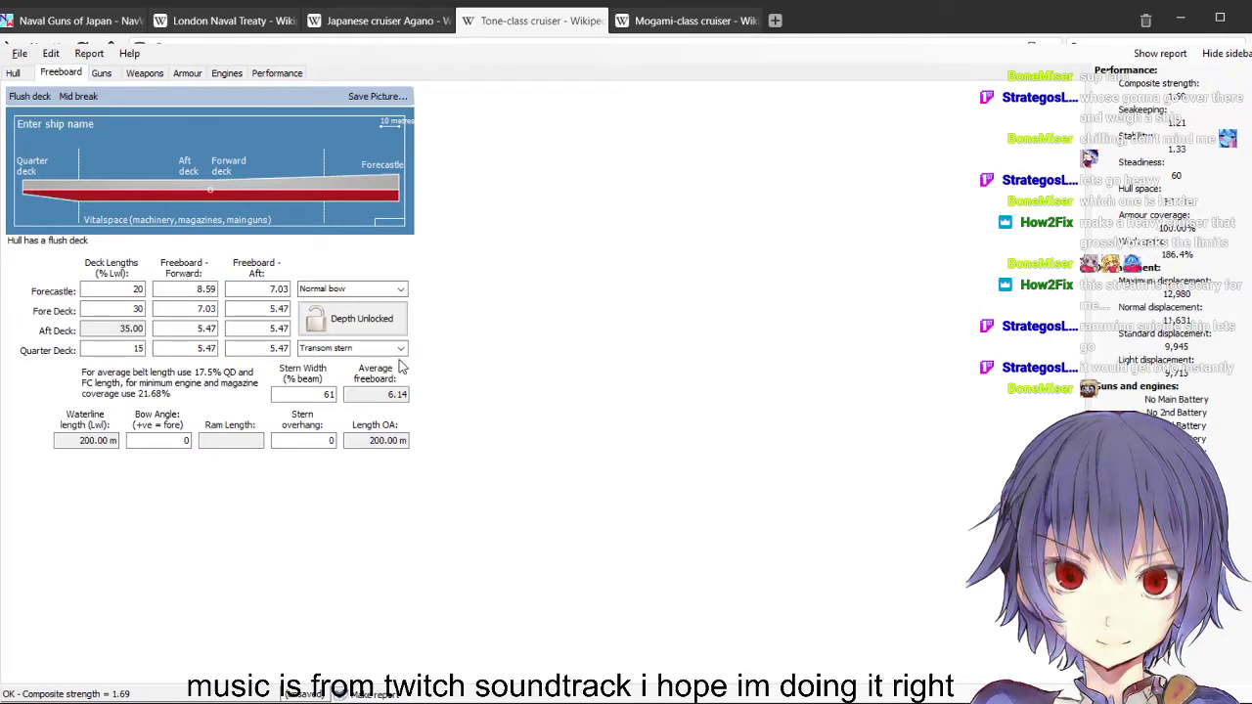
Try transom stern widths of 63% and 65% of beam, checking the minimum main belt length for each
click(308, 394)
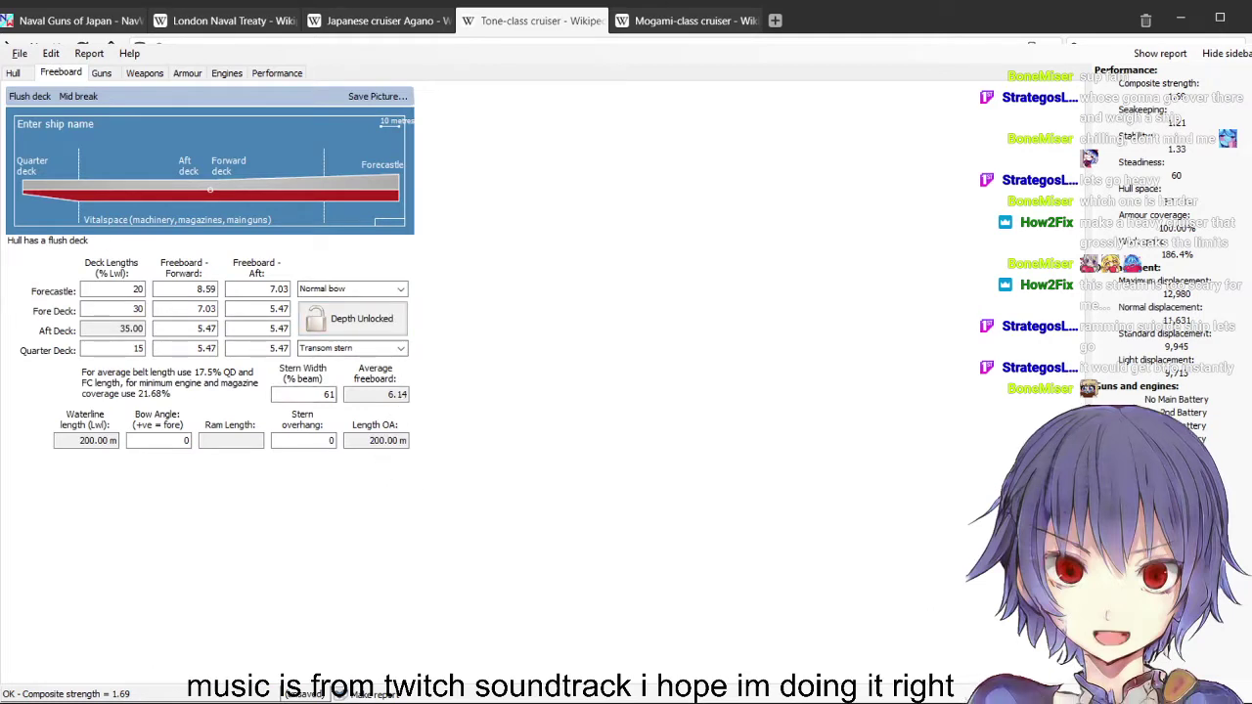
drag(326, 394, 351, 398)
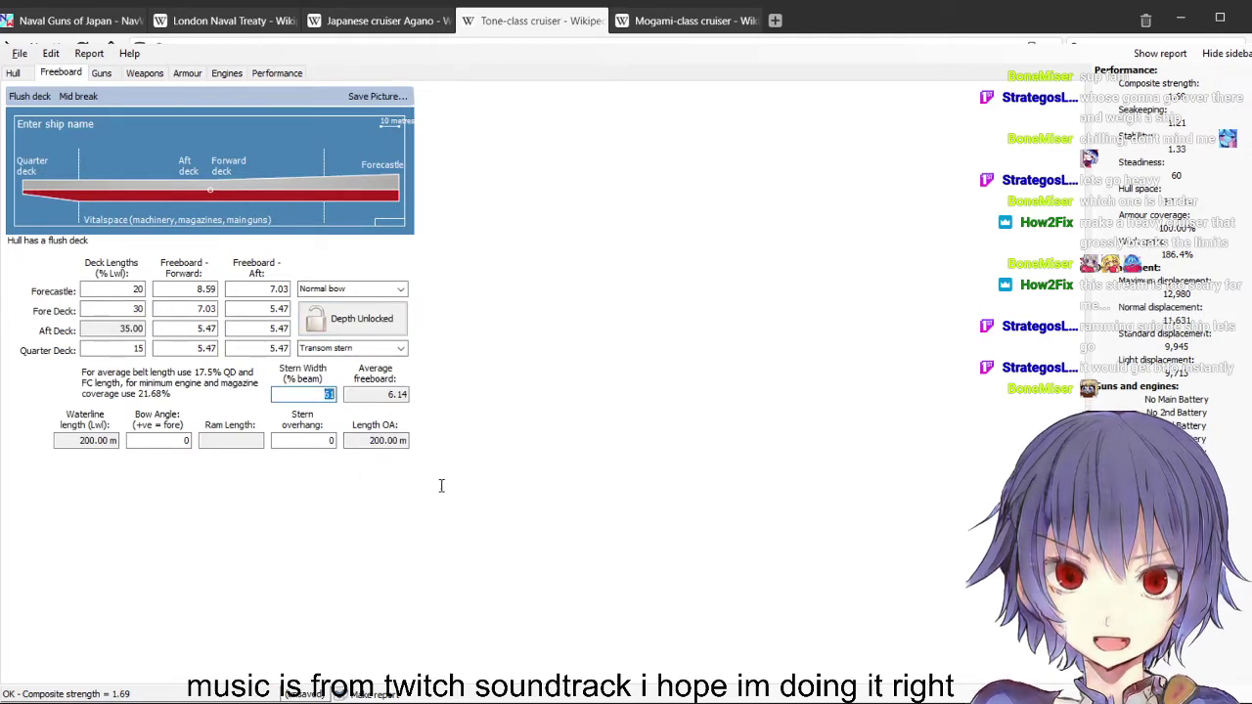
click(326, 394)
text(3)
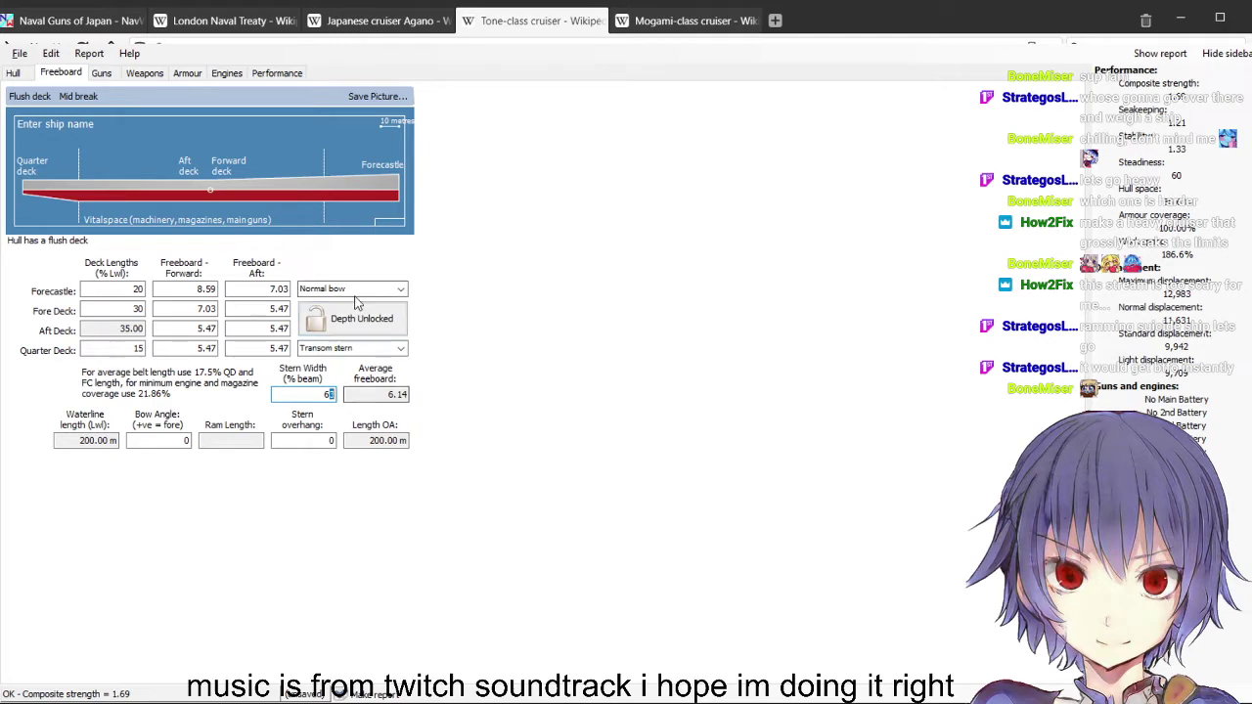
click(188, 73)
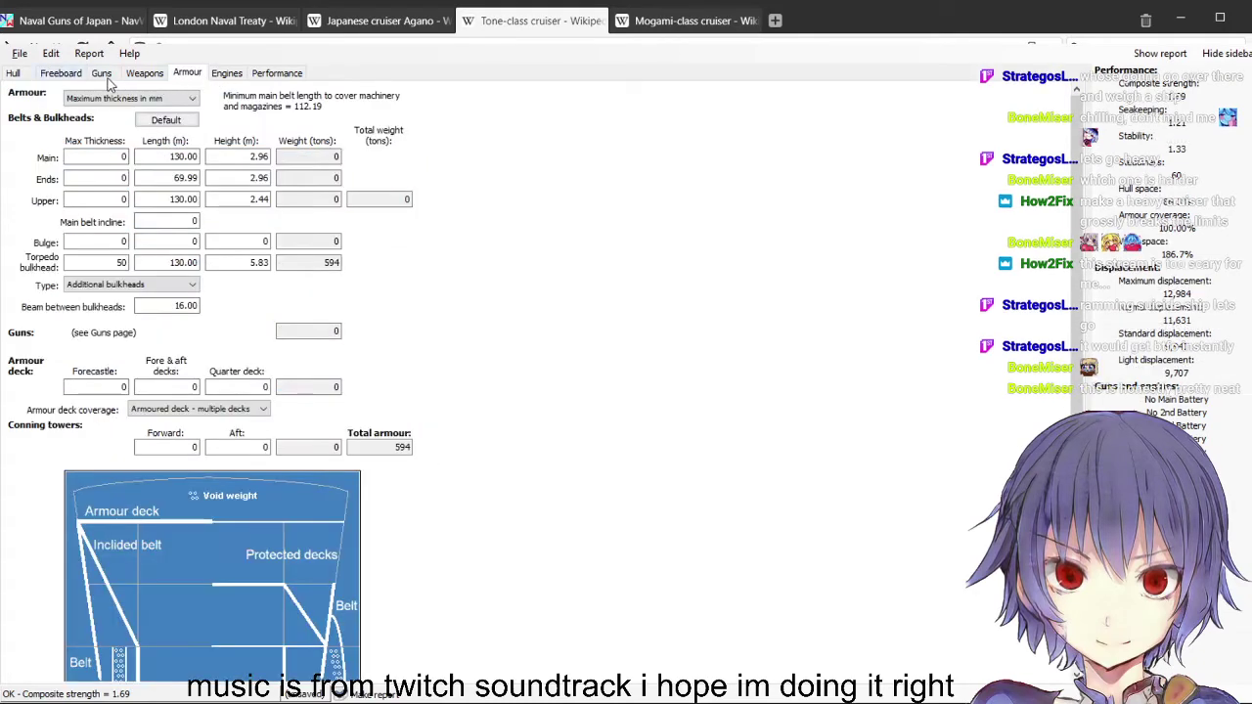
click(61, 74)
drag(329, 394, 486, 480)
text(5)
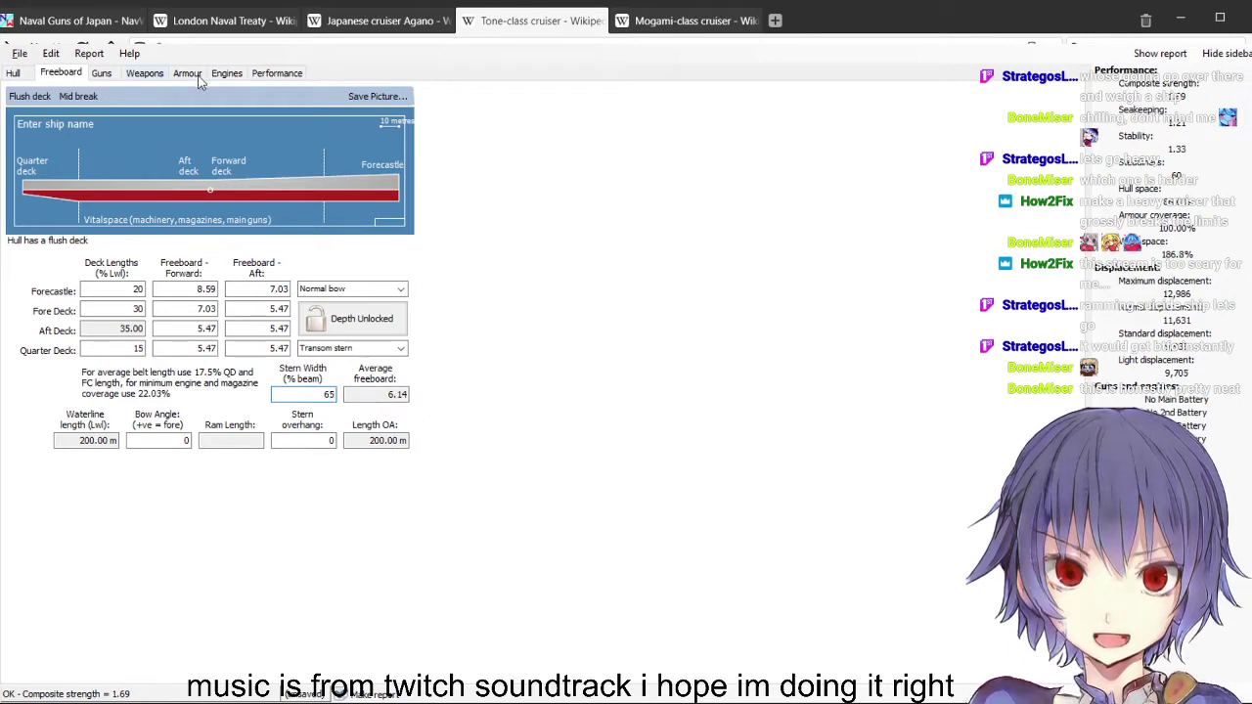
click(188, 73)
click(104, 74)
Set the transom stern width to 66% of beam and check the minimum main belt length
click(68, 74)
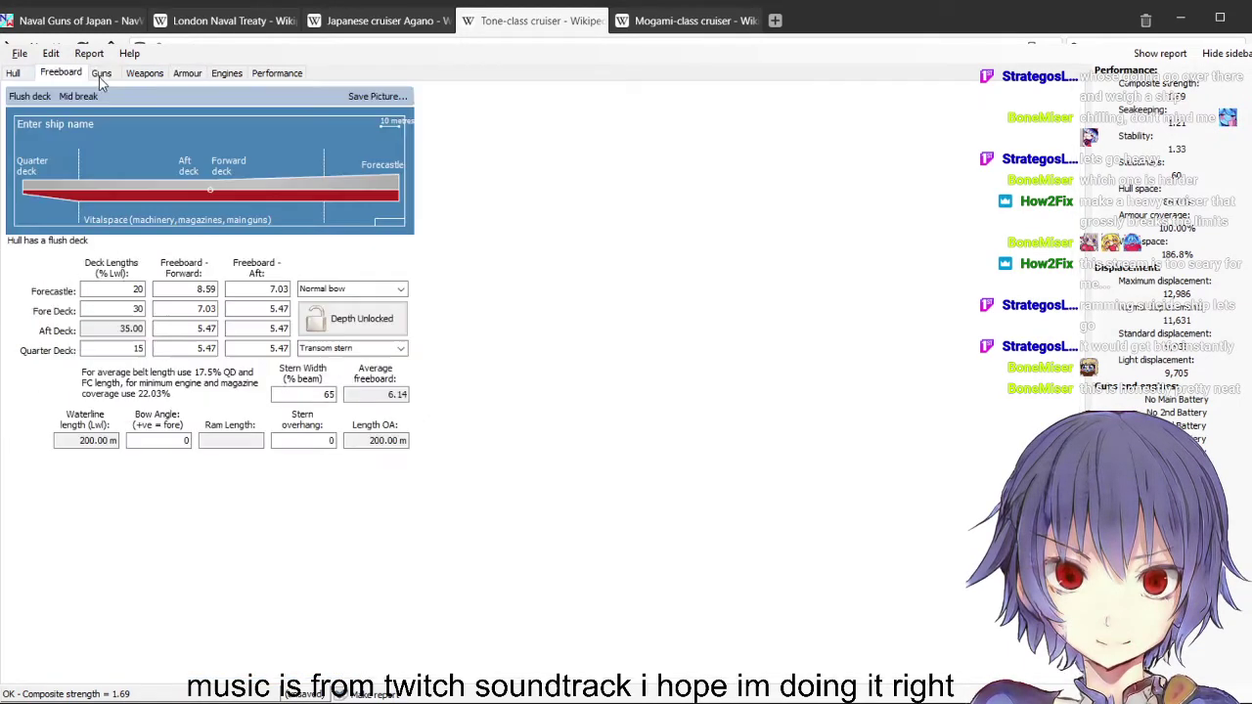
drag(330, 395, 415, 488)
text(6)
click(198, 75)
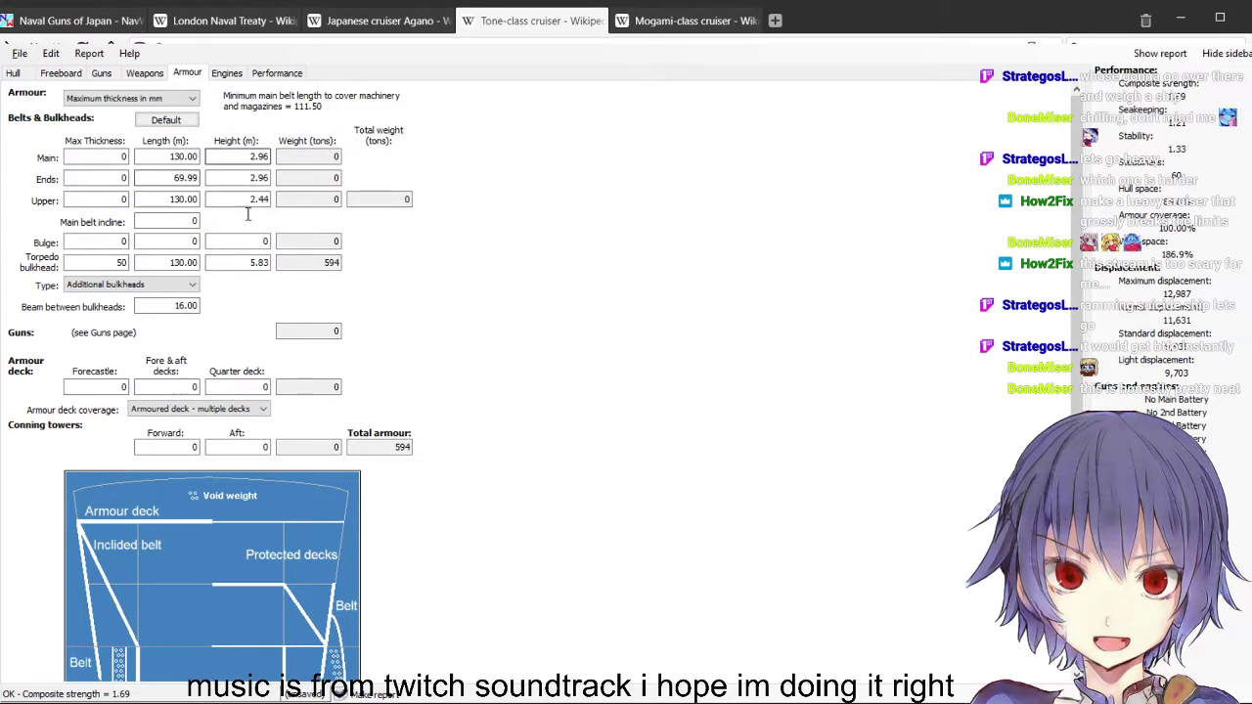
Review the ship's engine weights and power figures, then its belt and bulkhead armour dimensions
click(226, 73)
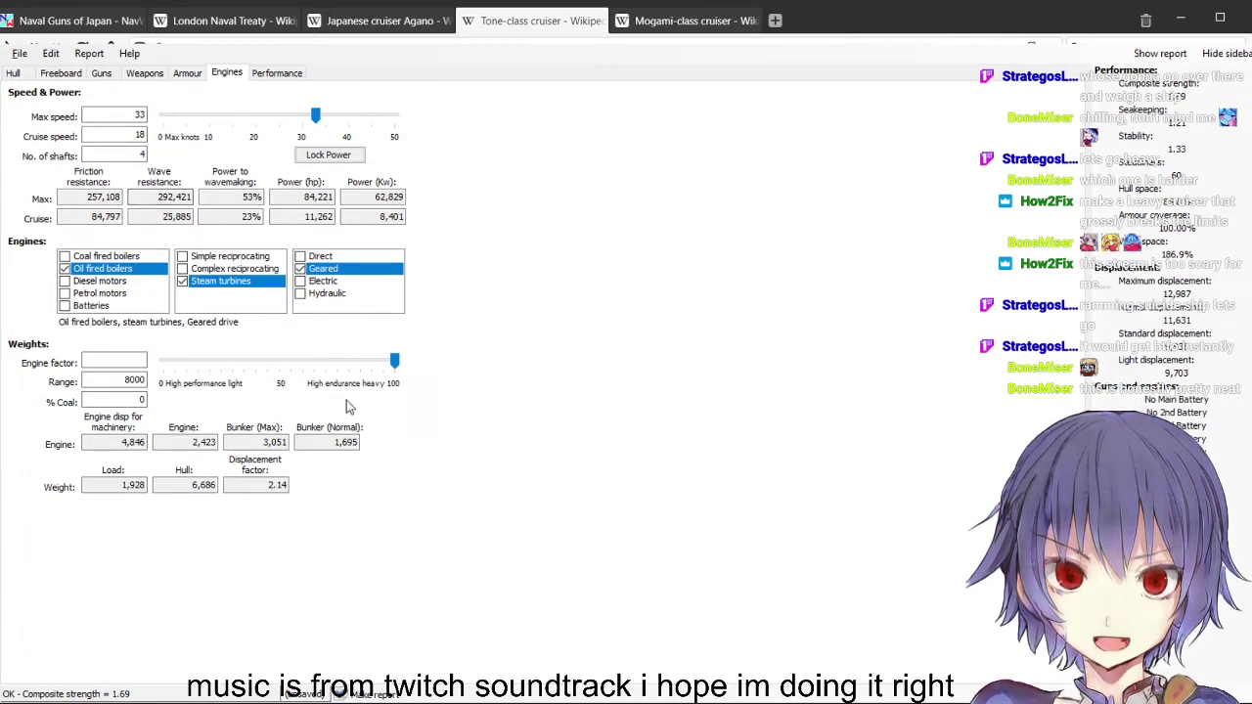
drag(395, 362, 255, 364)
scroll(320, 437, down, 13)
drag(324, 444, 503, 451)
drag(377, 448, 418, 448)
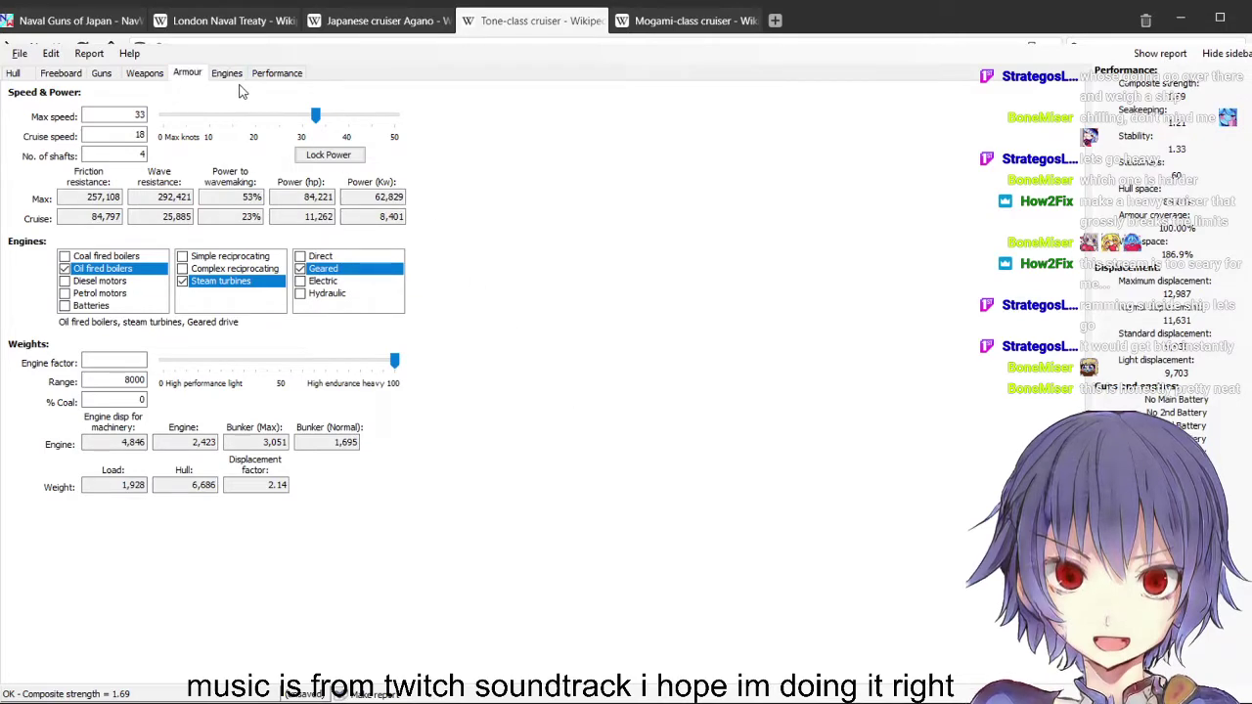
click(277, 74)
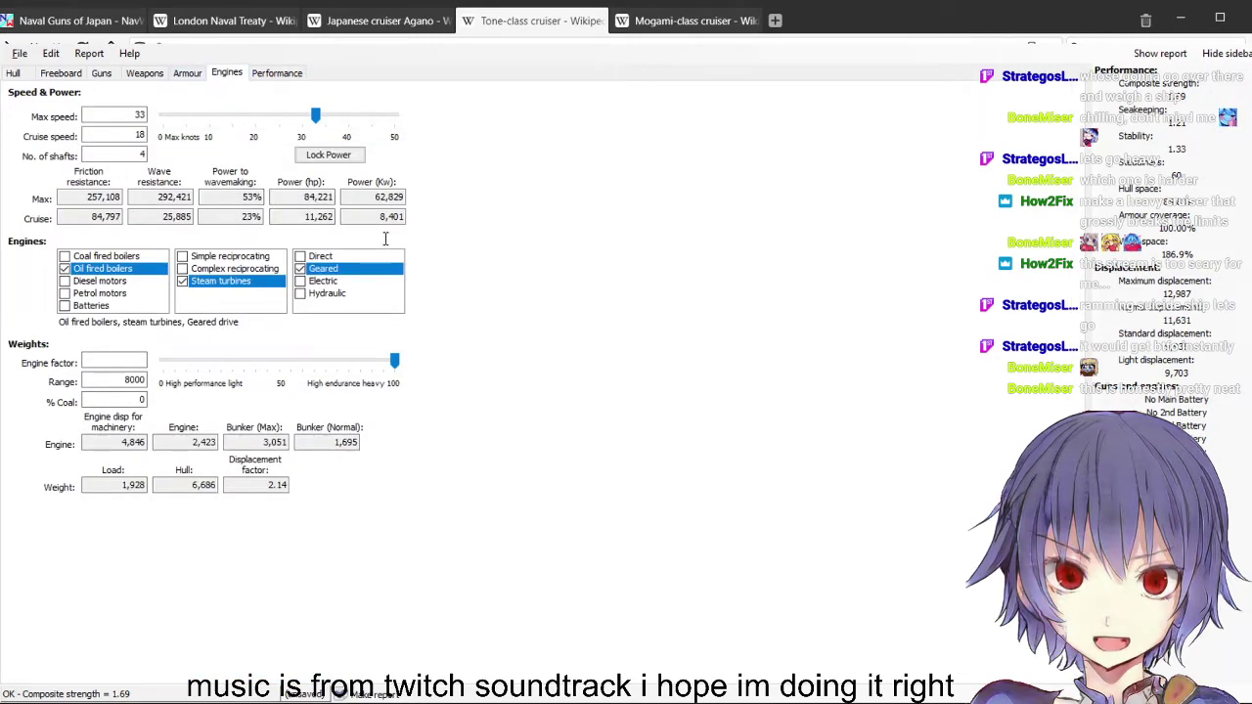
click(188, 73)
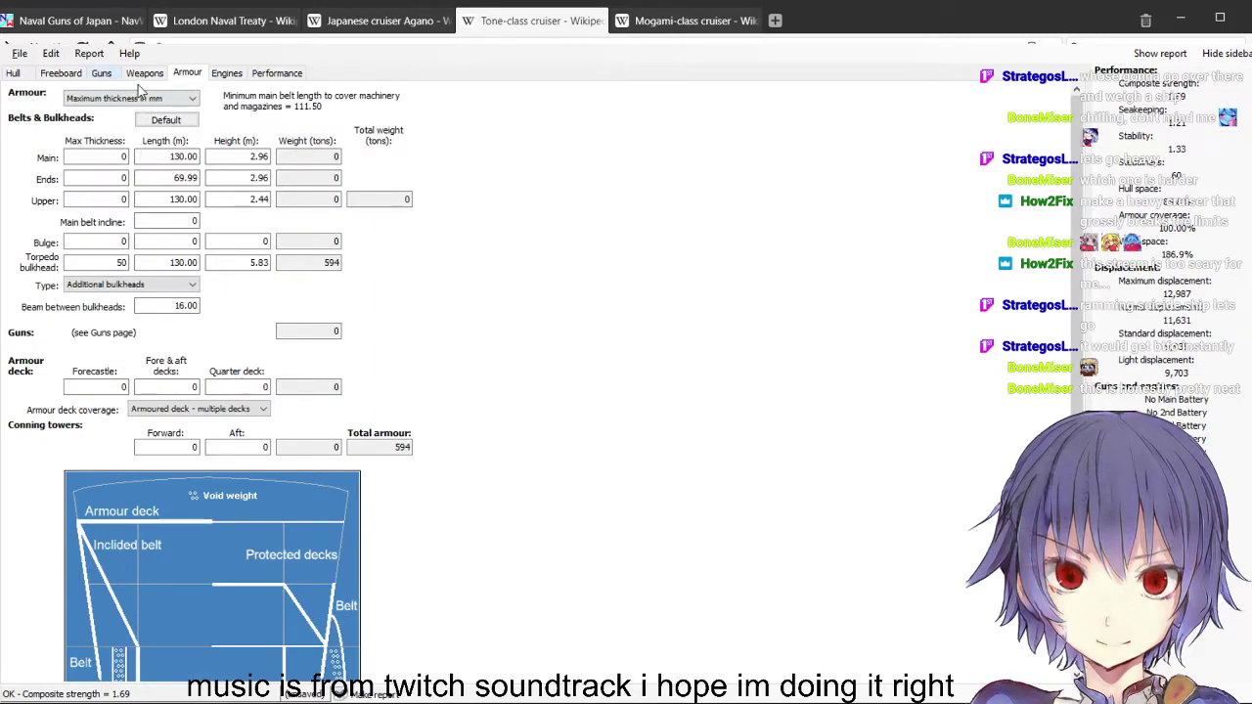
Open the main battery gun settings and switch to the browser's NavWeaps page on Naval Guns of Japan
click(101, 73)
click(83, 92)
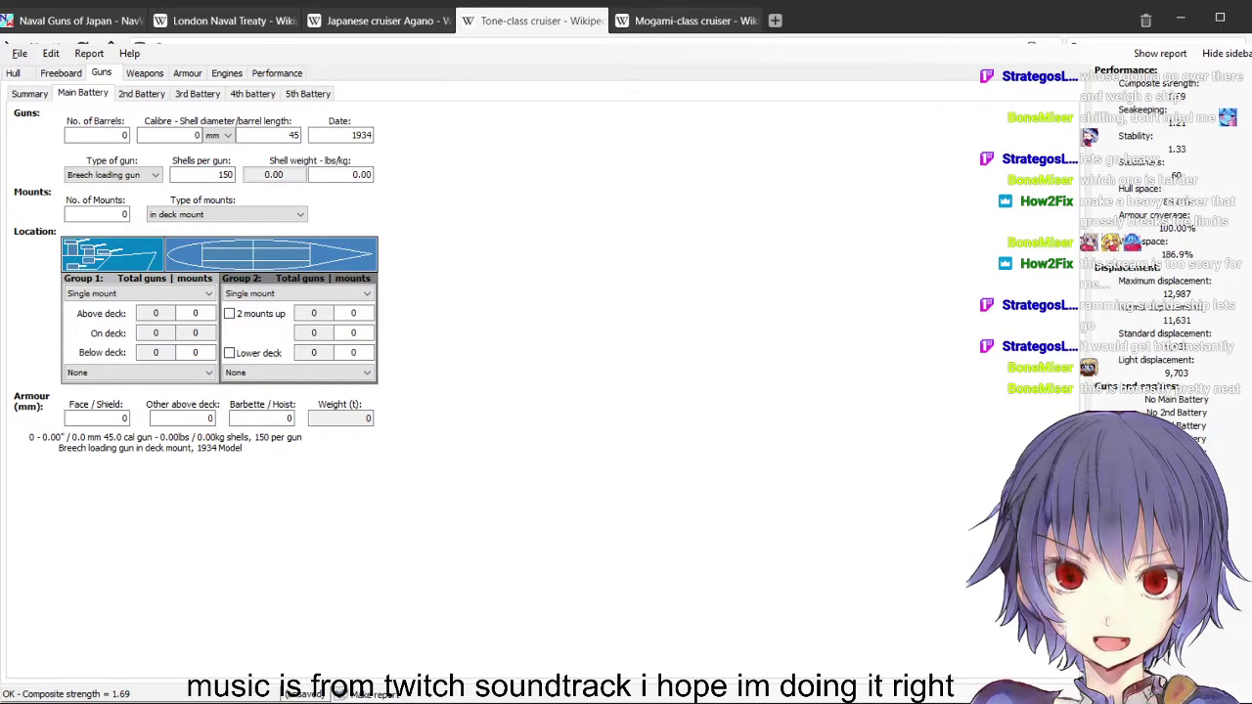
key(alt+Tab)
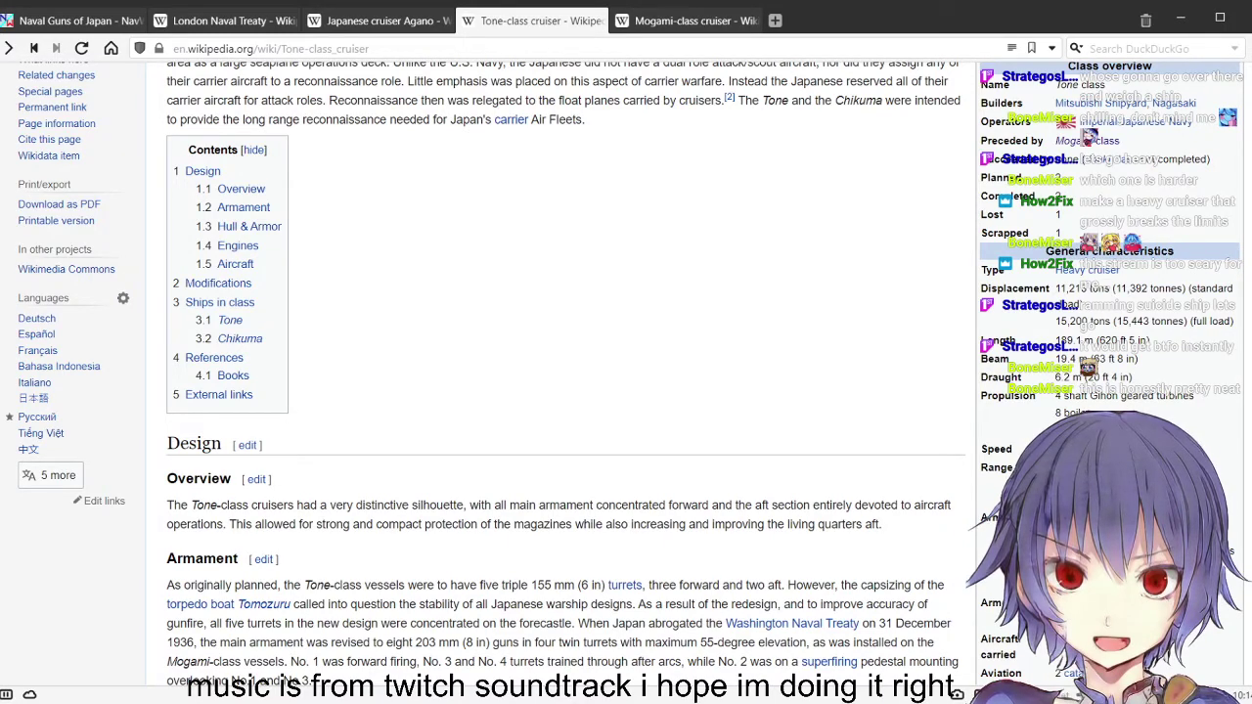
click(73, 21)
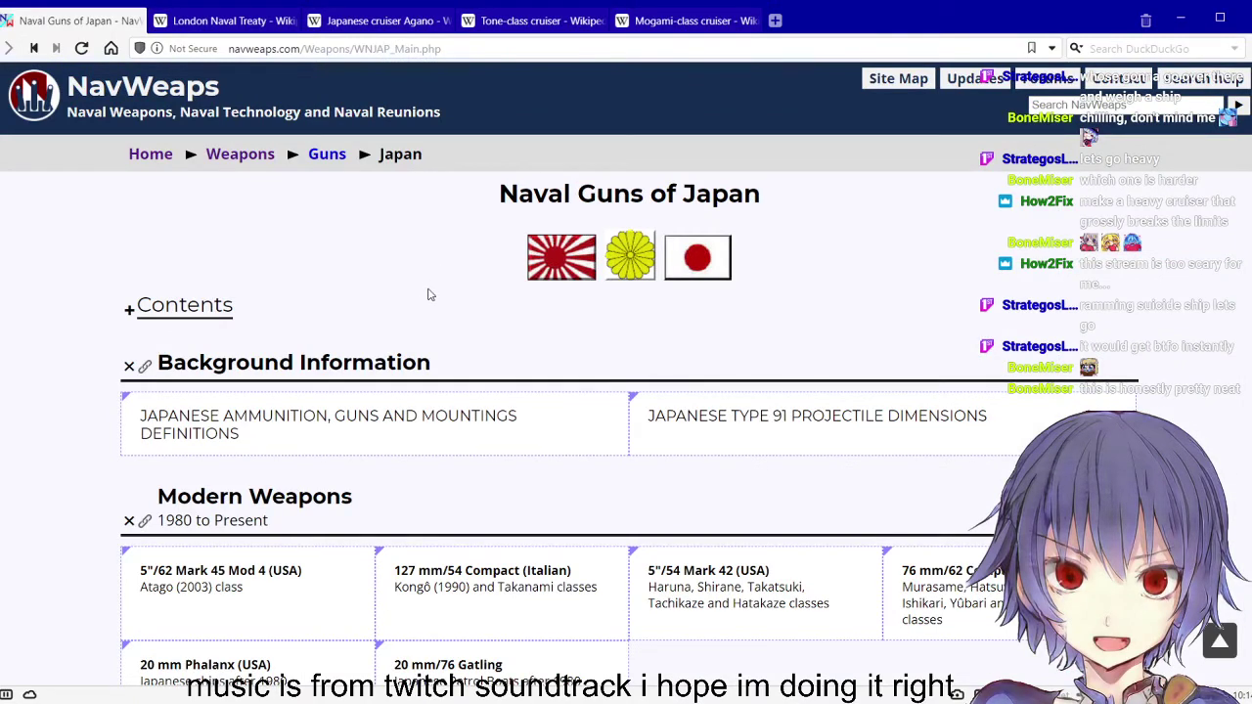
Find the 20 cm/50 3rd Year Type No. 2 gun among the cruiser main guns and open its page in a new tab
scroll(551, 332, down, 3)
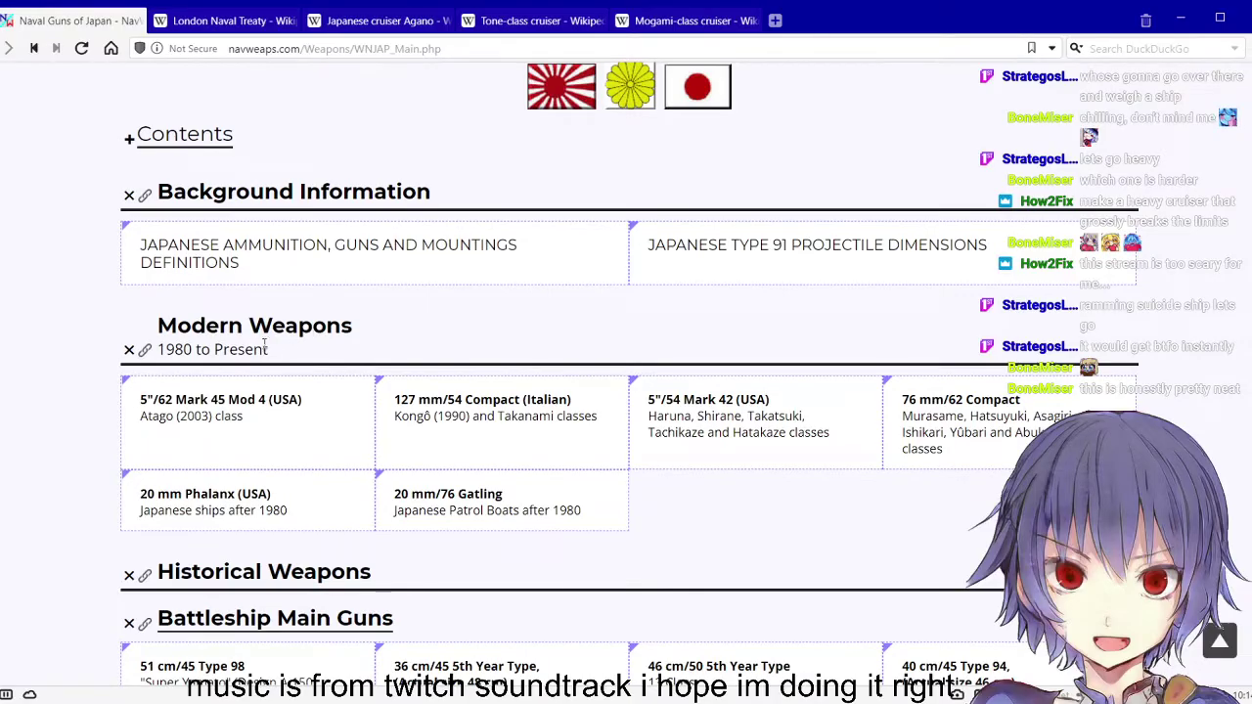
scroll(264, 345, down, 3)
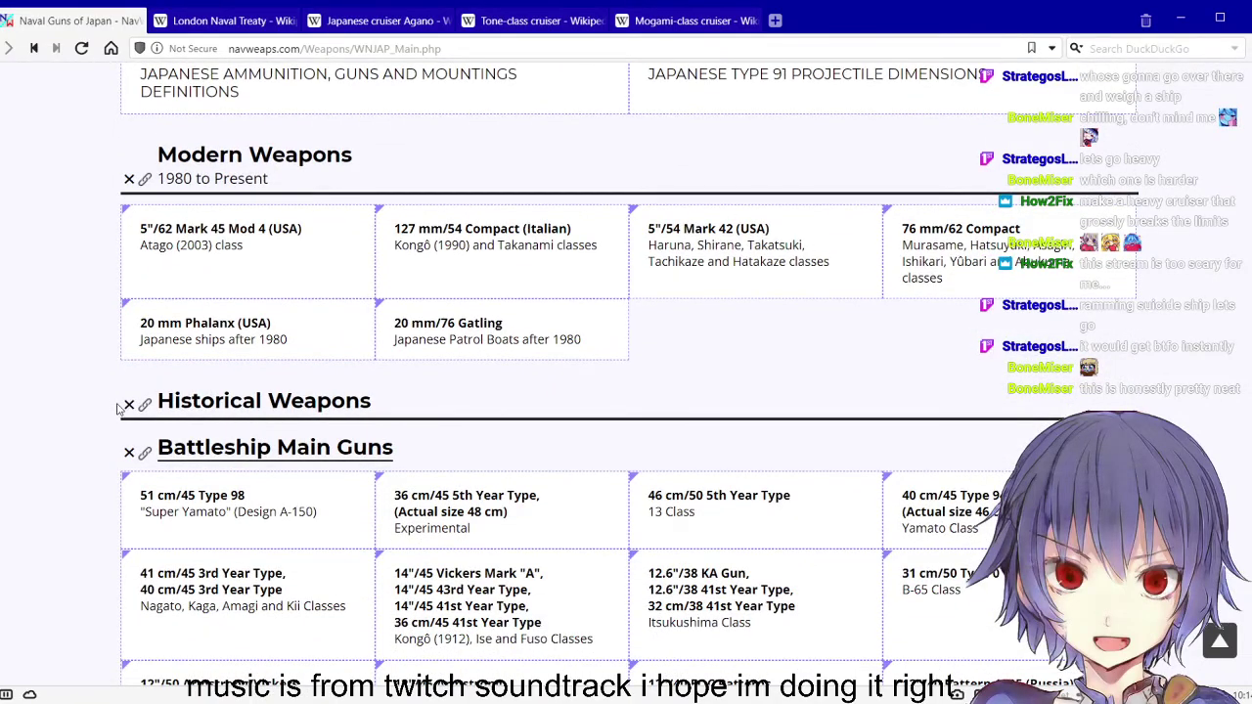
scroll(113, 411, down, 2)
scroll(84, 403, down, 15)
scroll(109, 394, up, 9)
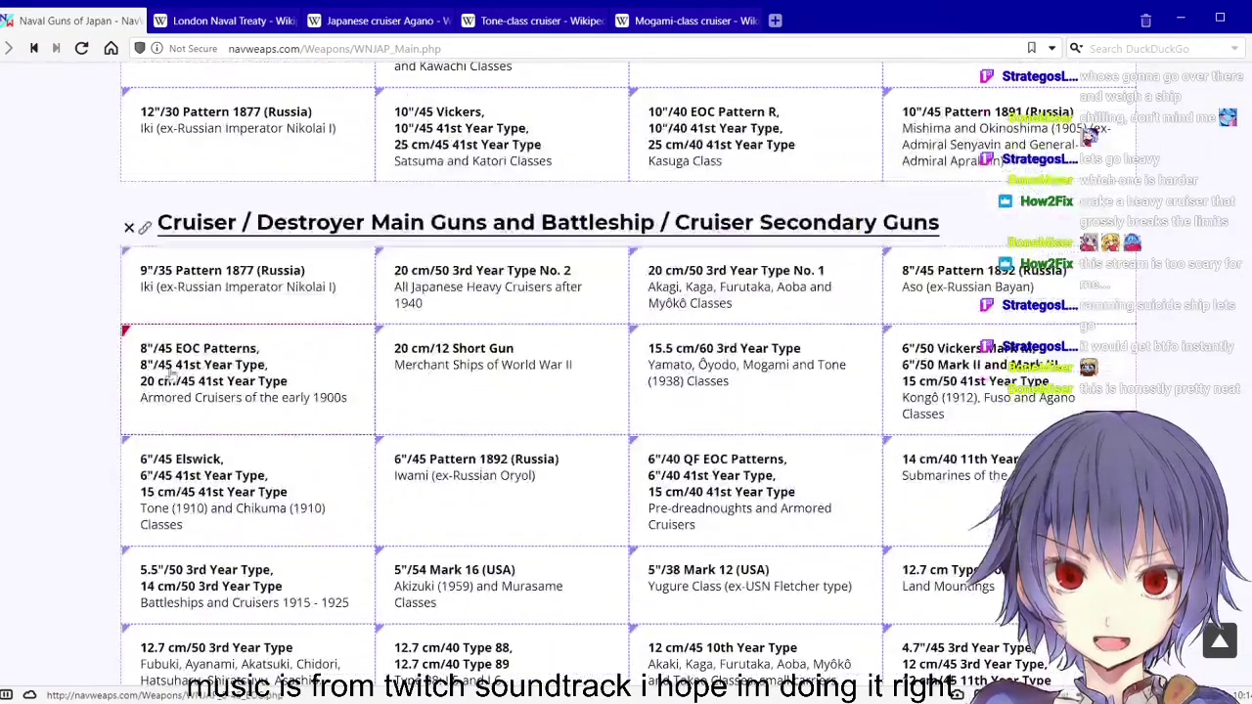
click(519, 287)
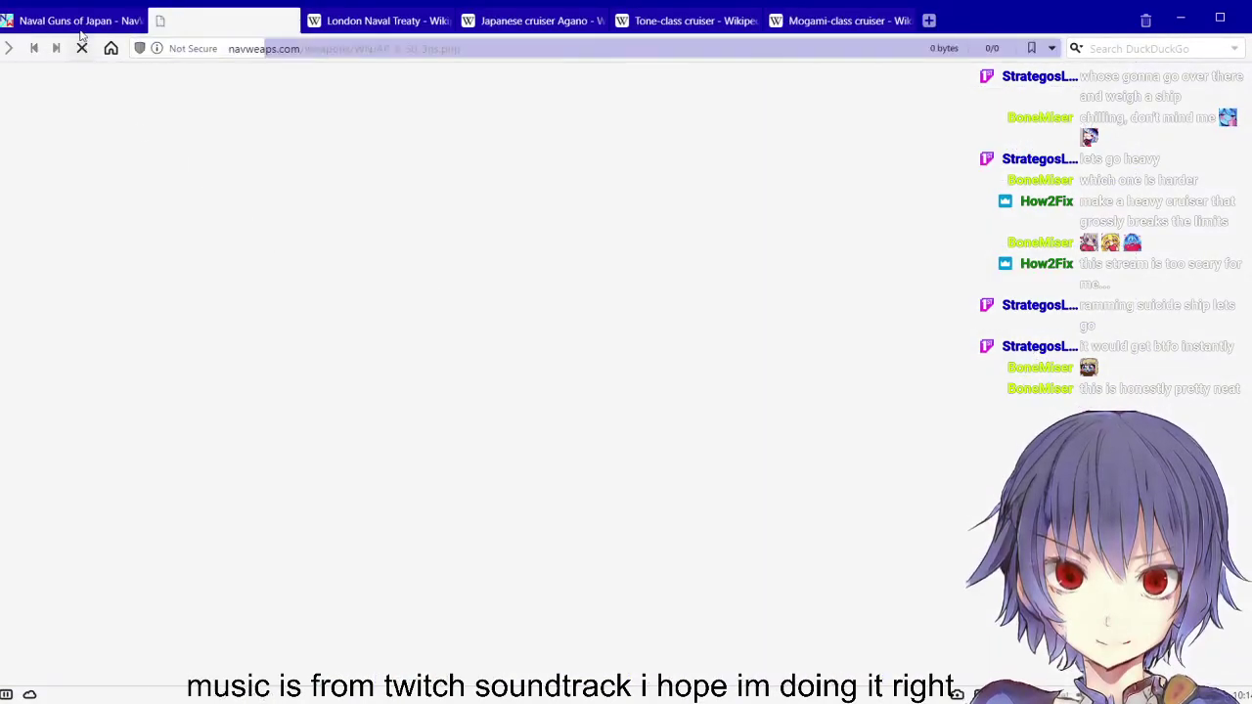
Return to the Naval Guns of Japan list and open the 12.7 cm/40 Type 89 and 25 mm/60 Type 96 pages in new tabs
mouse_move(84, 21)
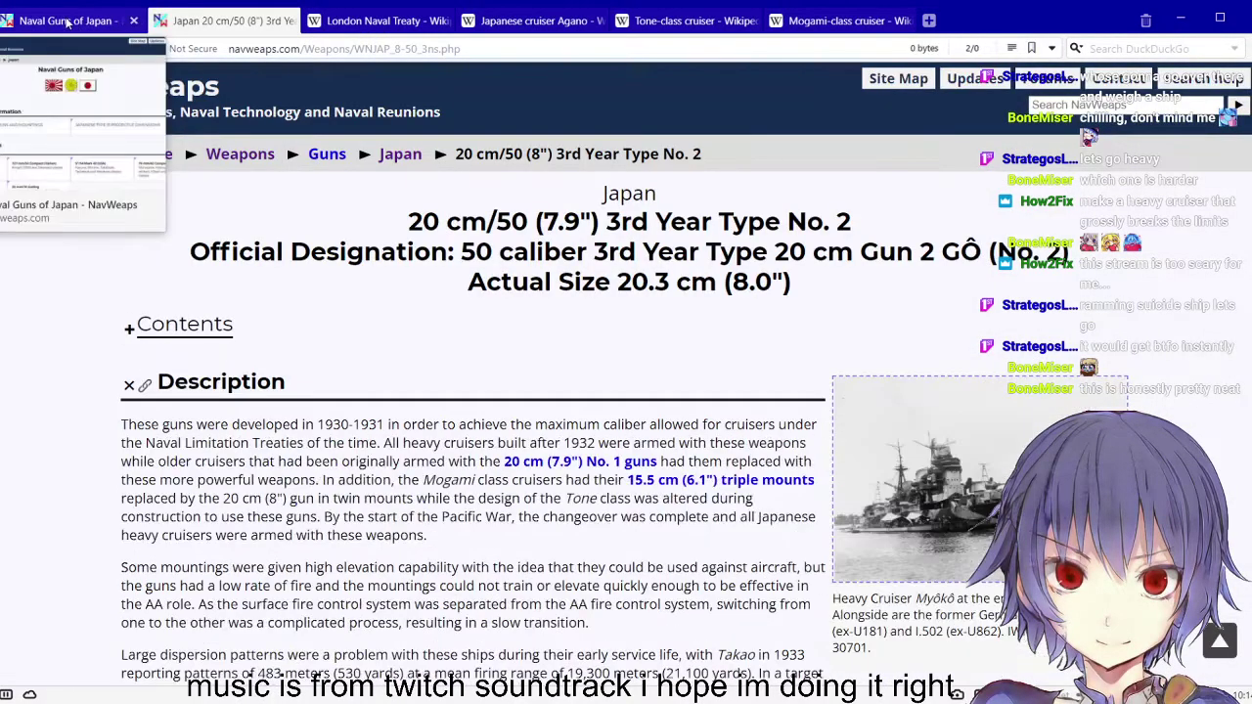
click(67, 22)
scroll(391, 347, down, 7)
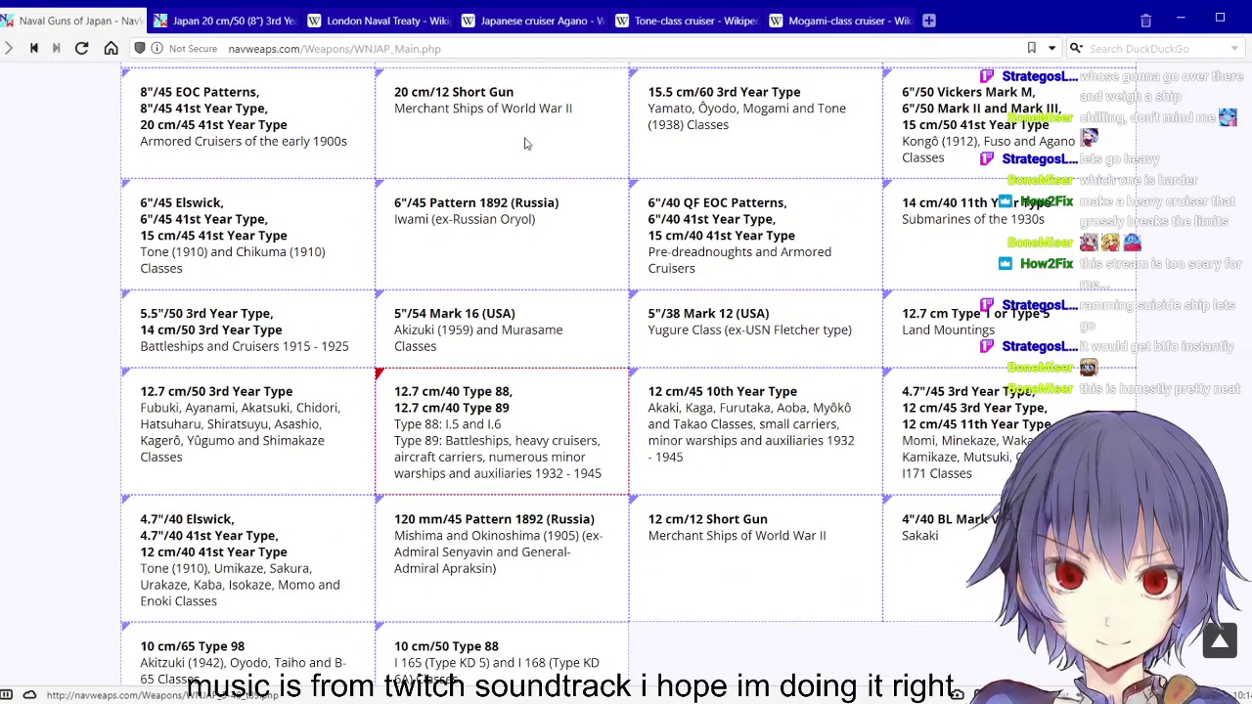
middle_click(558, 394)
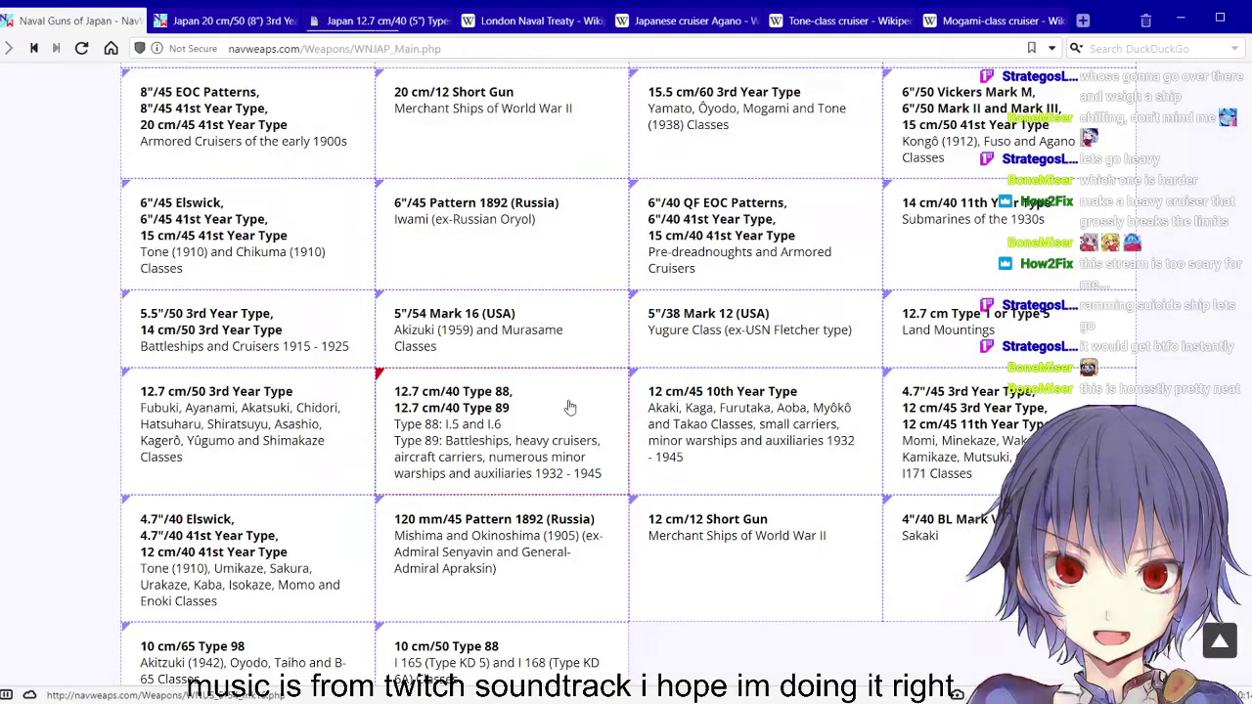
scroll(558, 394, down, 11)
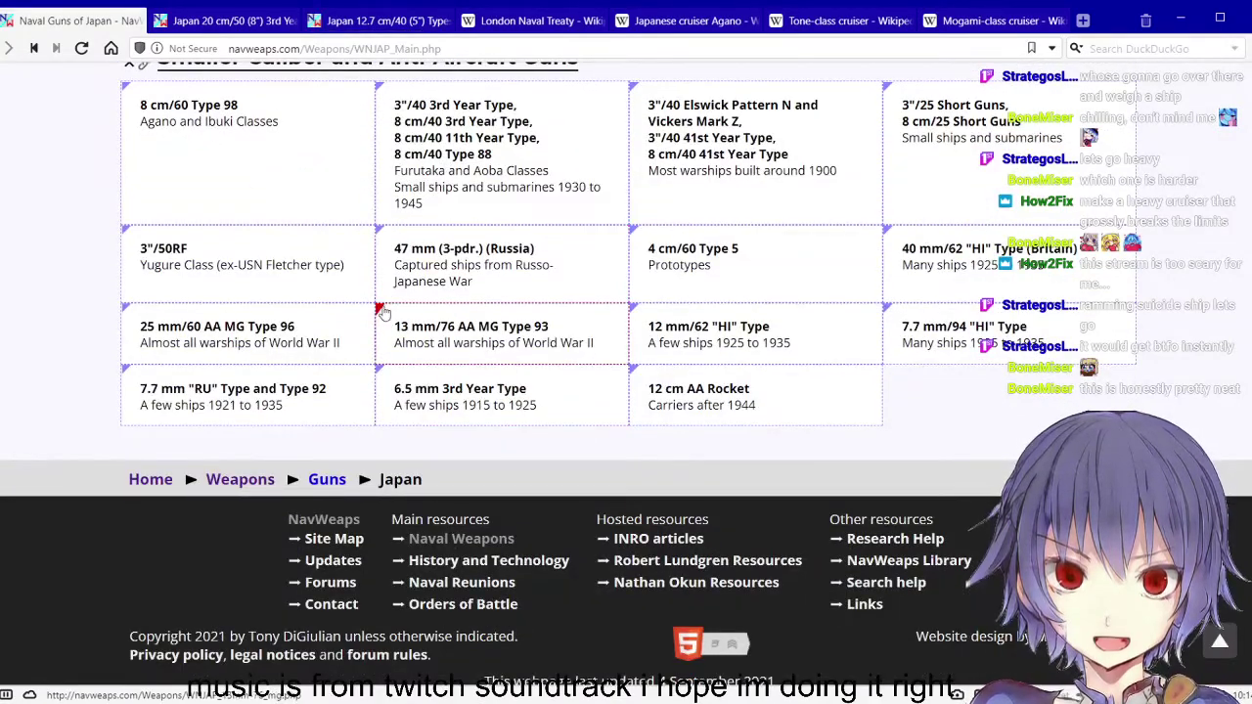
middle_click(294, 344)
Examine the design date, service date and gun characteristics on the 25 mm/60 Type 96 page
click(470, 20)
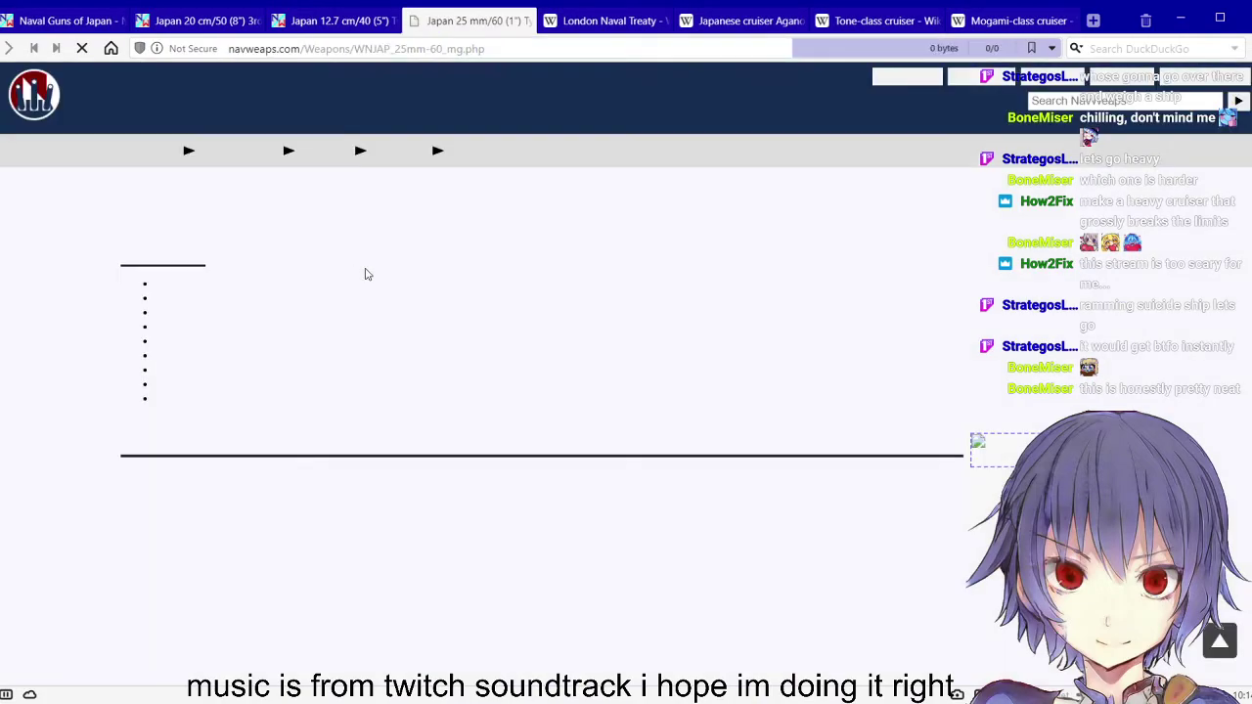
scroll(362, 274, down, 7)
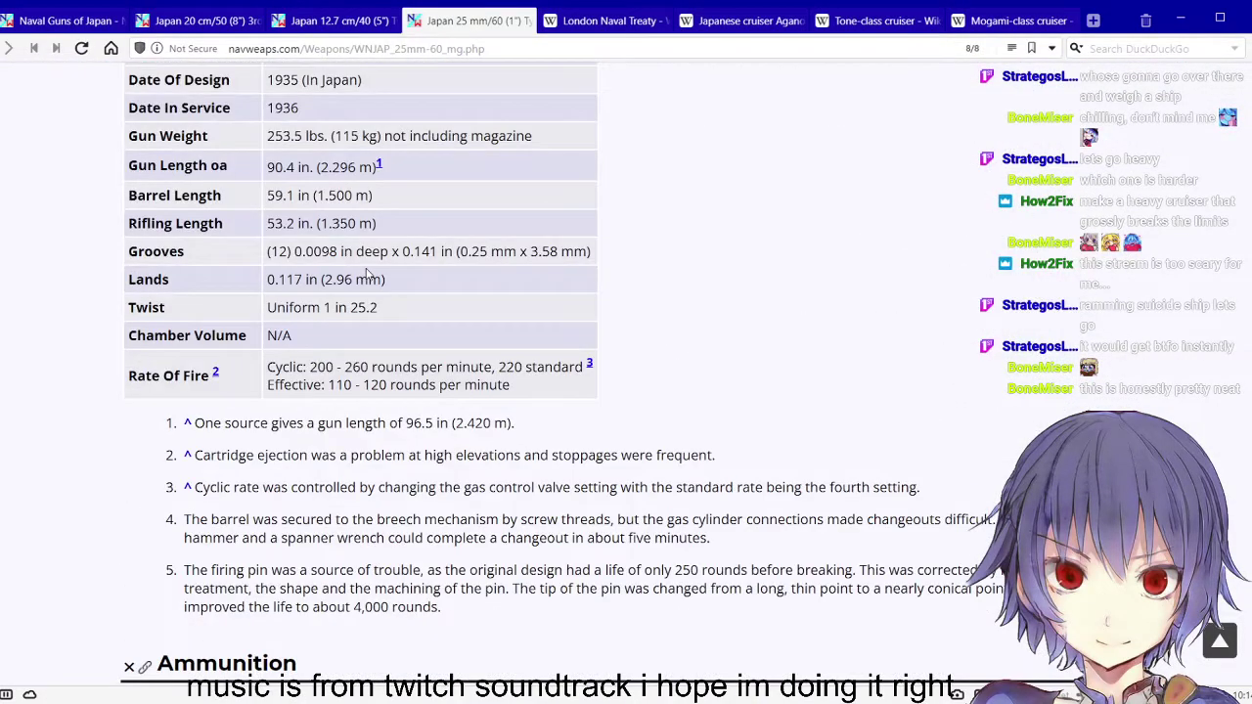
scroll(367, 274, up, 2)
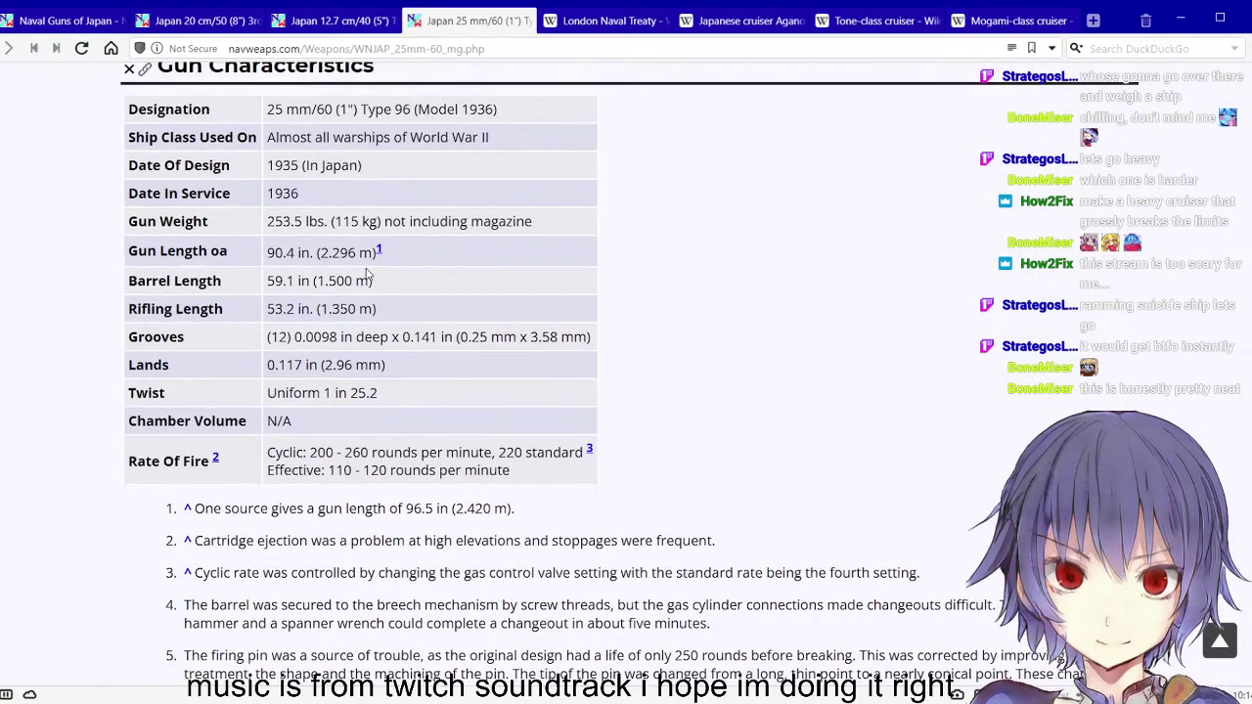
scroll(367, 273, up, 12)
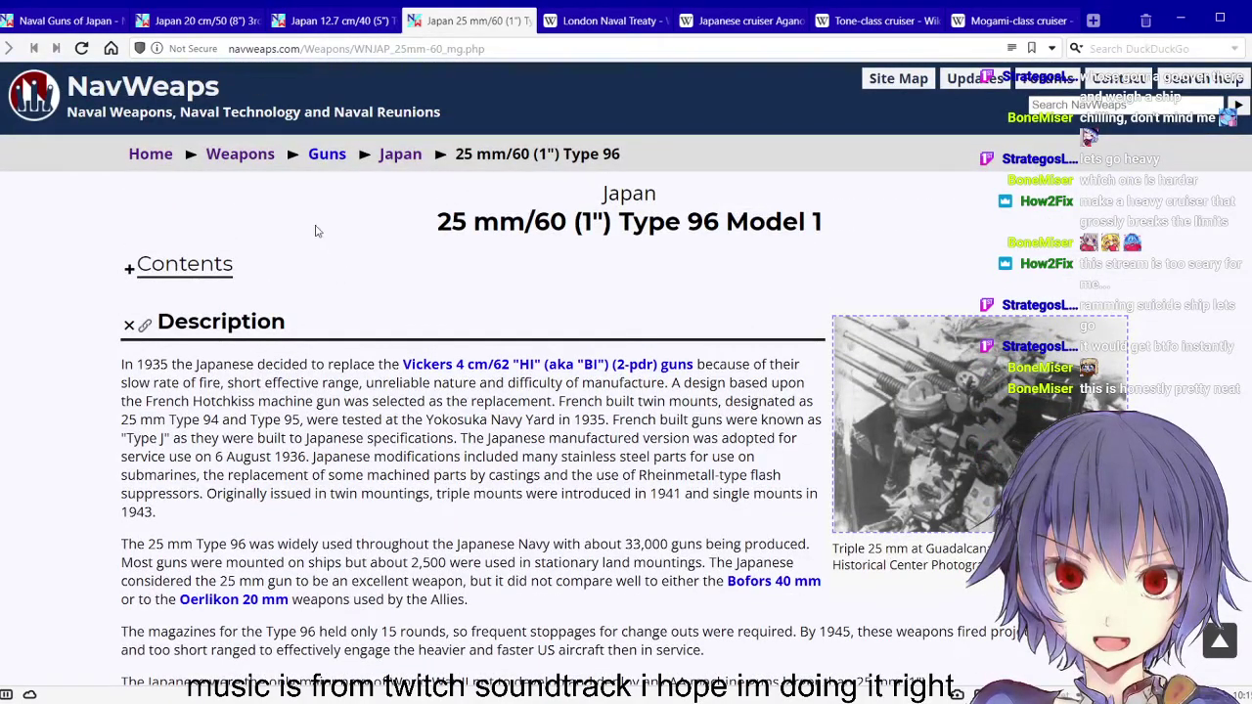
Read the designation, actual bore size and description on the 20 cm/50 3rd Year Type No. 2 page
click(196, 21)
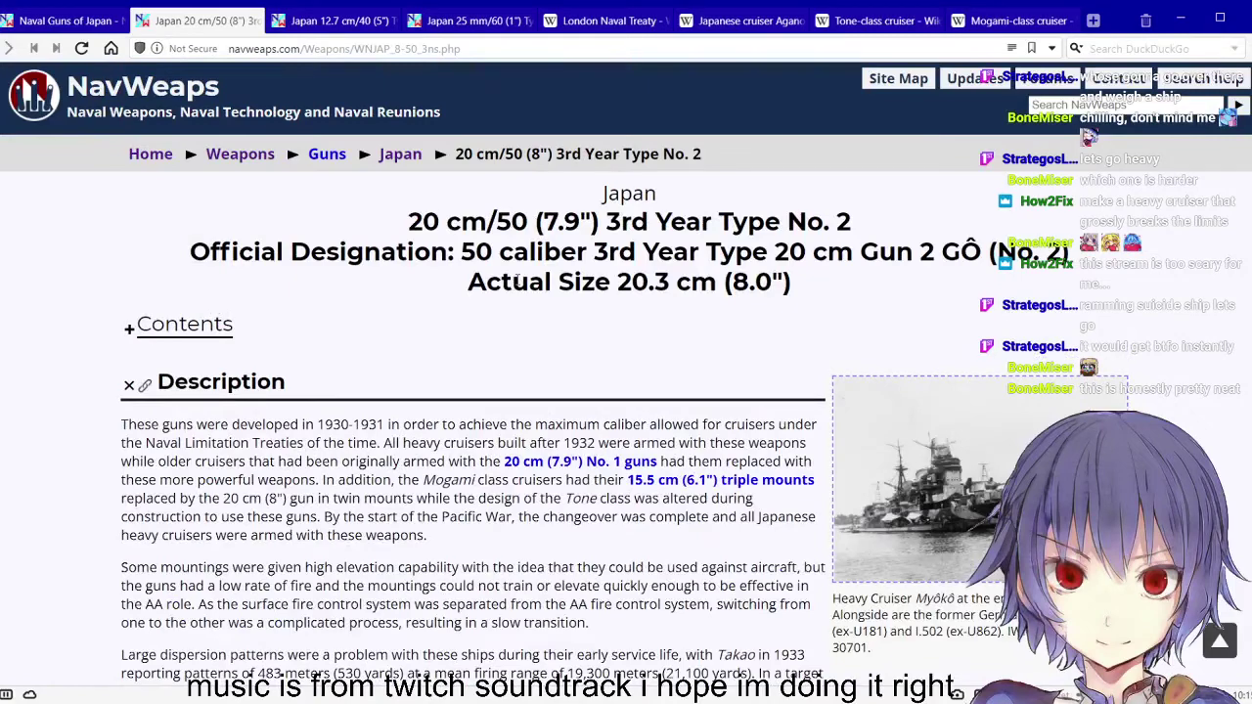
scroll(529, 289, down, 1)
scroll(478, 292, up, 1)
scroll(638, 305, down, 3)
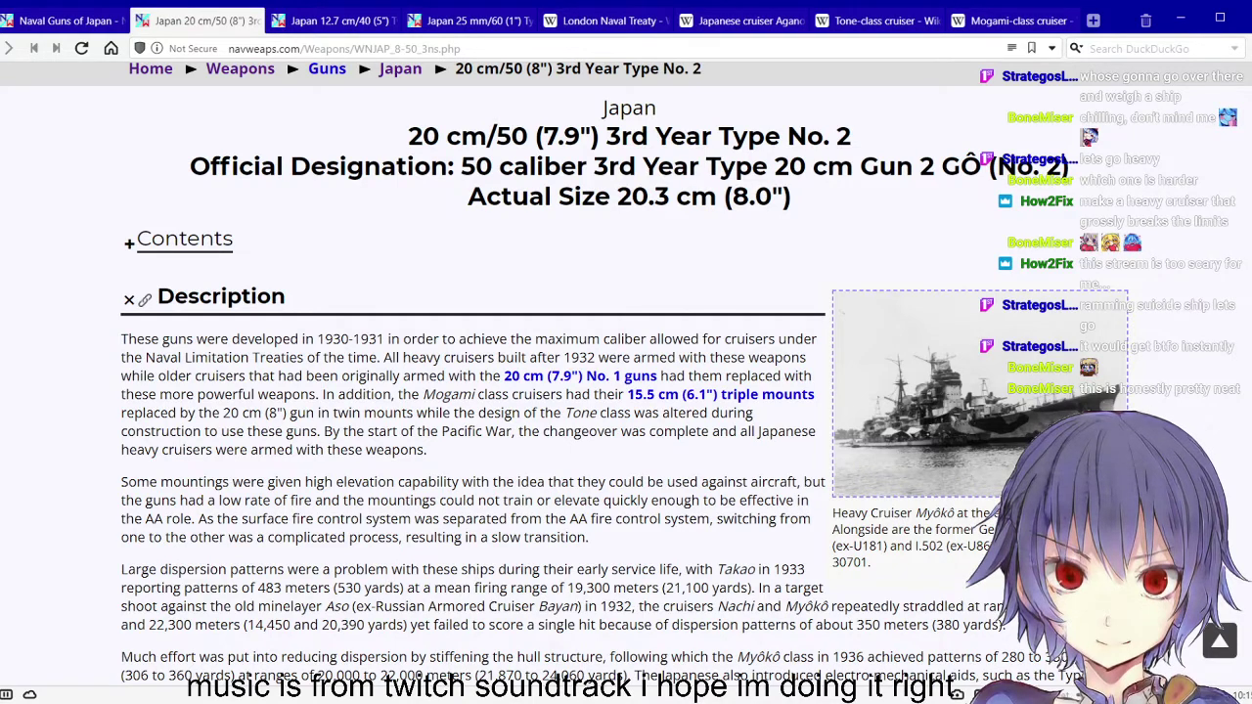
Return to the ship design program and set the main battery's shell diameter to 203 mm and barrel length to 50 calibres
key(alt+Tab)
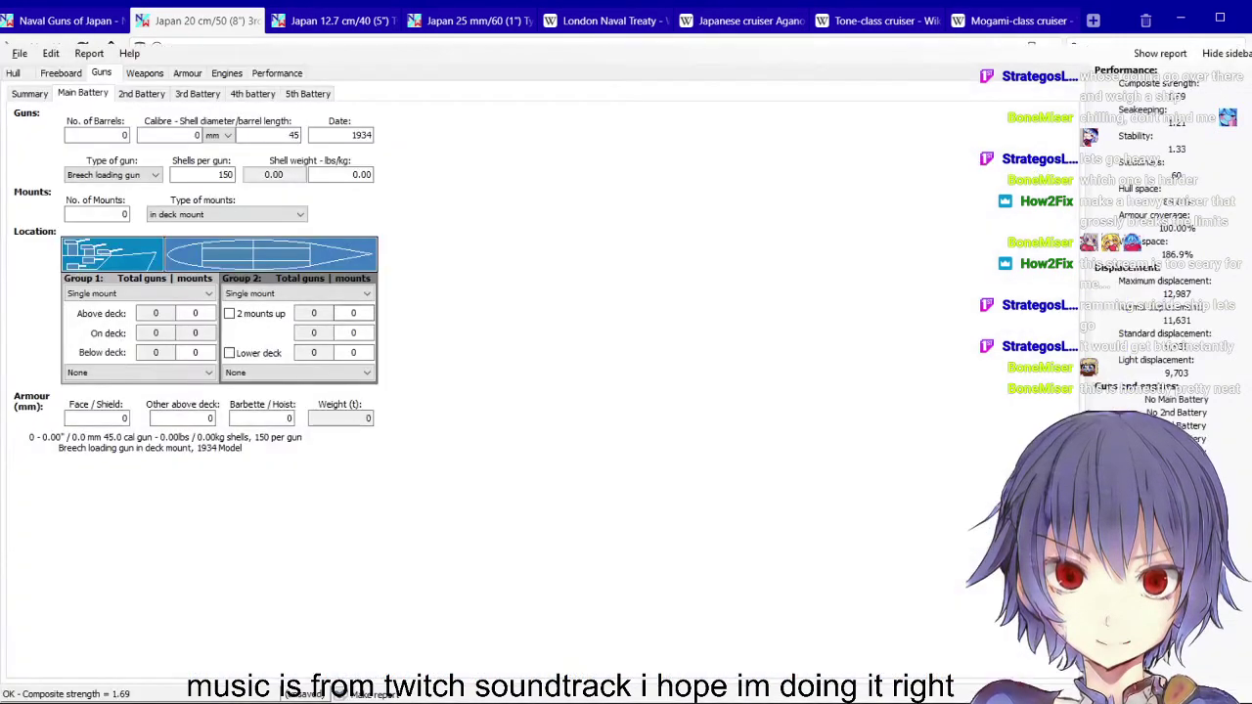
text(20)
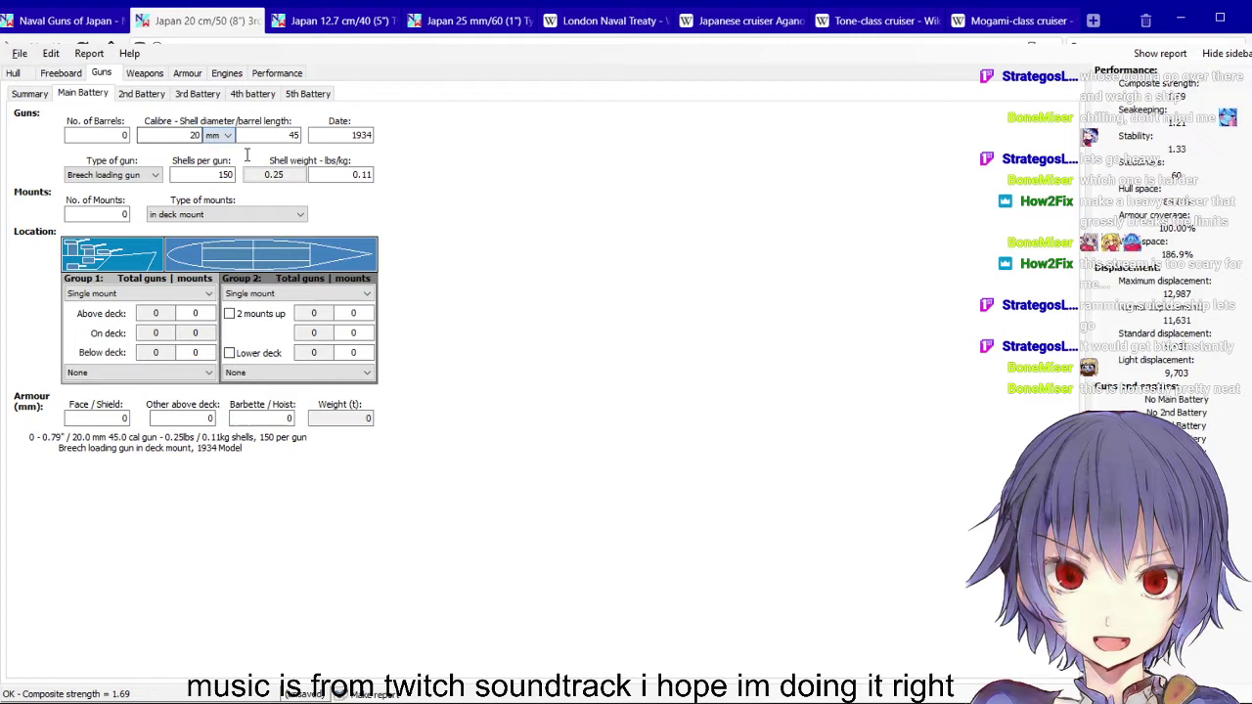
text(3)
key(Tab)
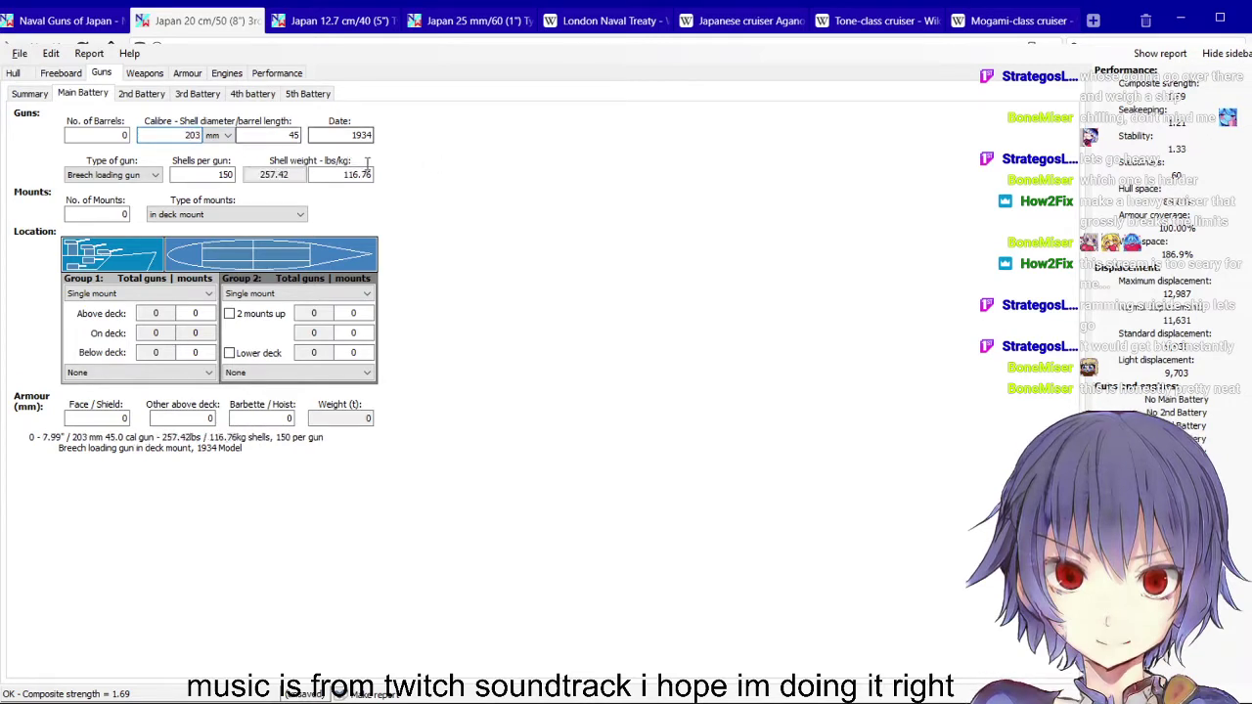
text(50)
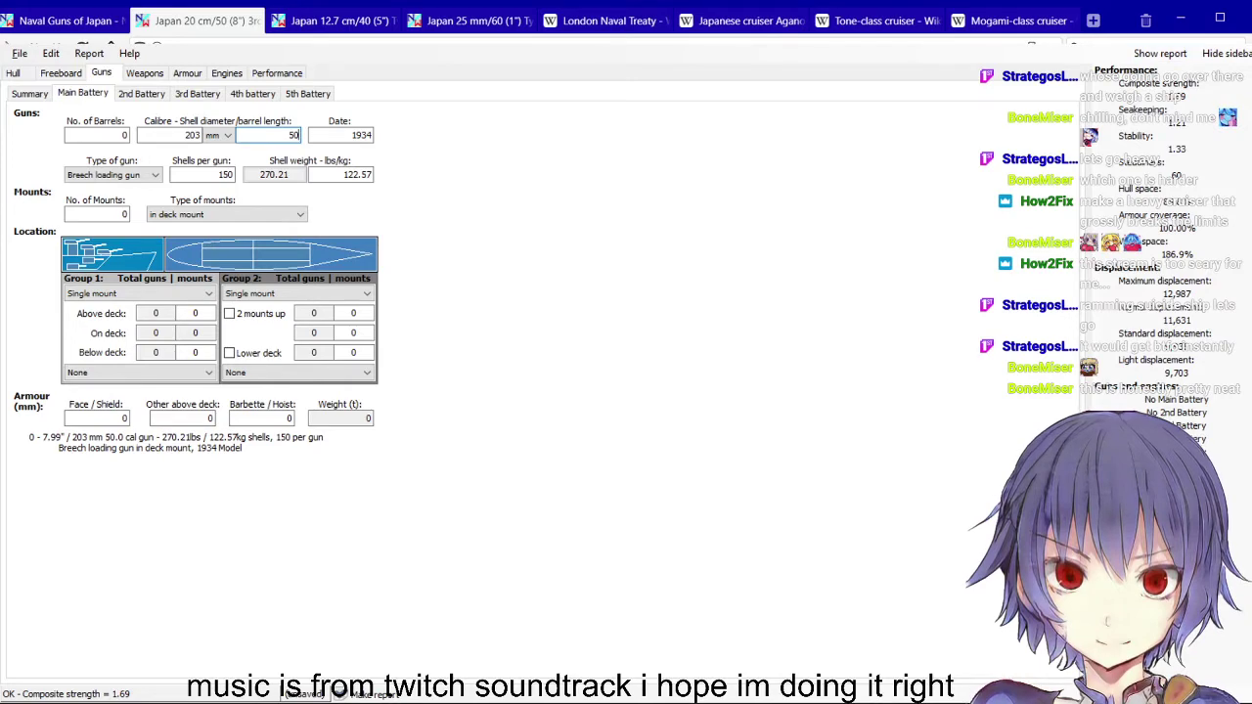
Consult the gun's reference page and set the main battery's date to 1930 and shell weight to 125.85 kg
key(alt+Tab)
key(alt+Tab)
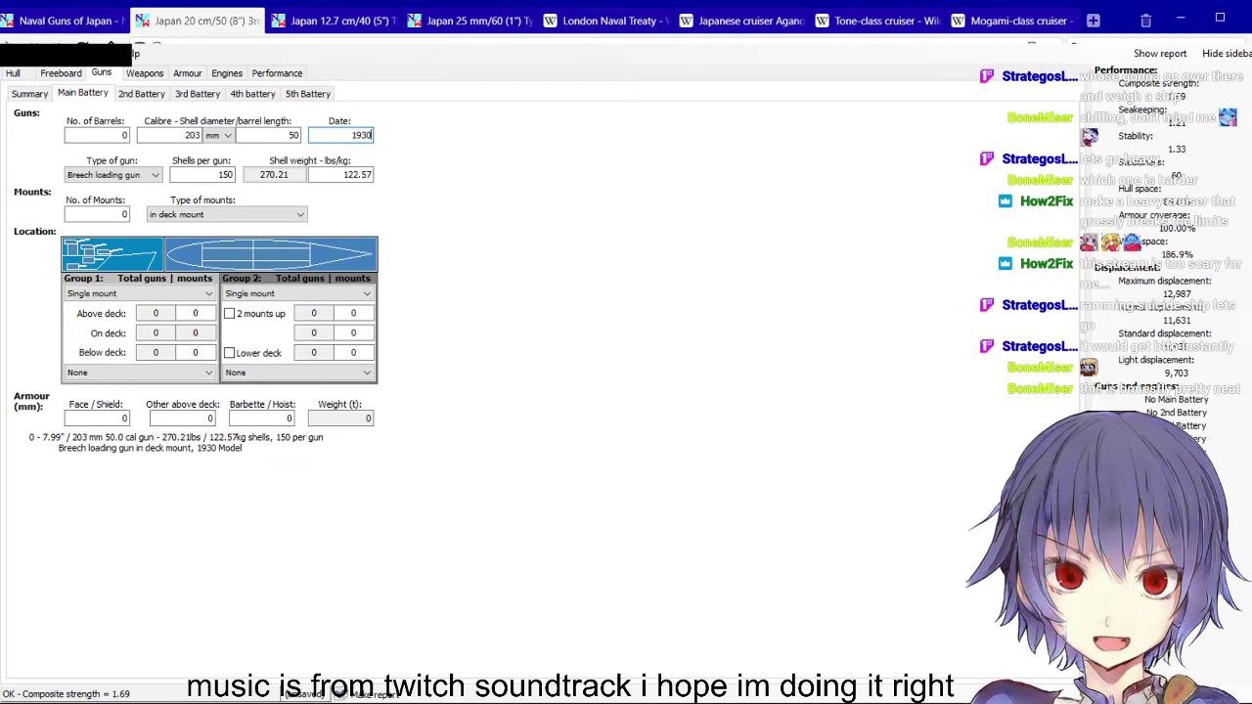
key(alt+Tab)
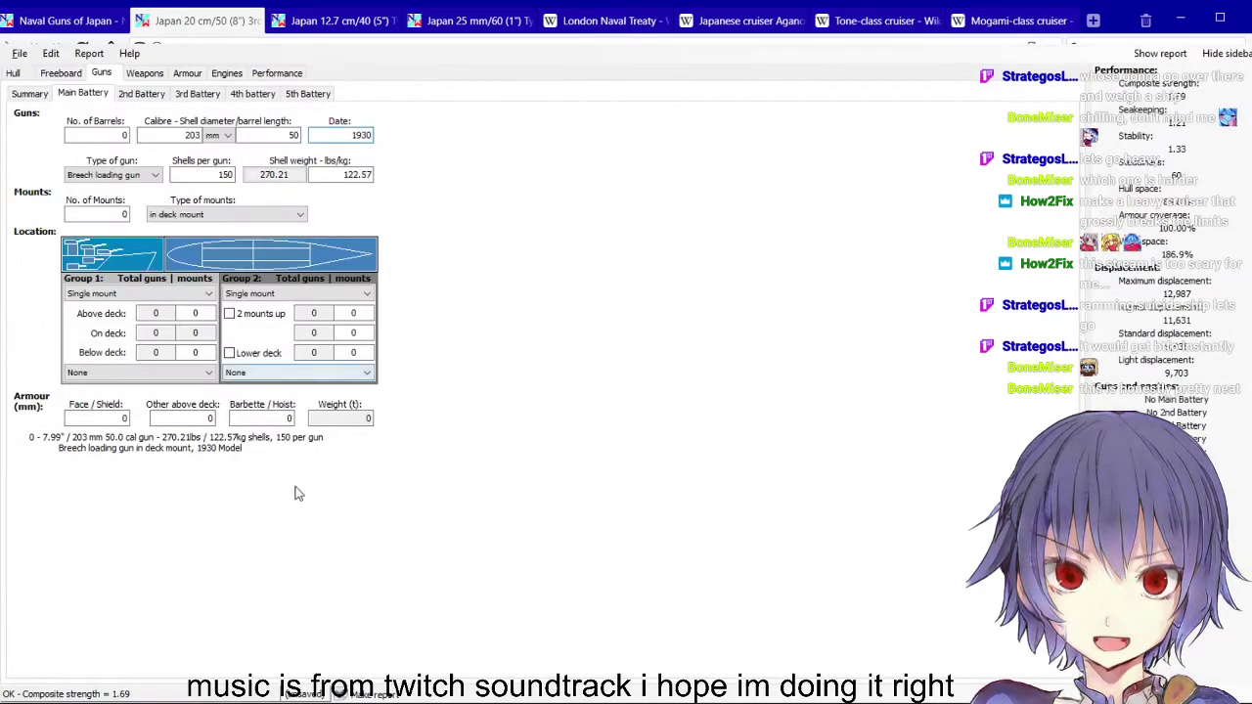
drag(353, 175, 735, 206)
text(5.85)
Set the main battery's ammunition to 126 shells per gun and its mount type to turret on barbette mount
drag(226, 175, 284, 206)
key(BackSpace)
key(BackSpace)
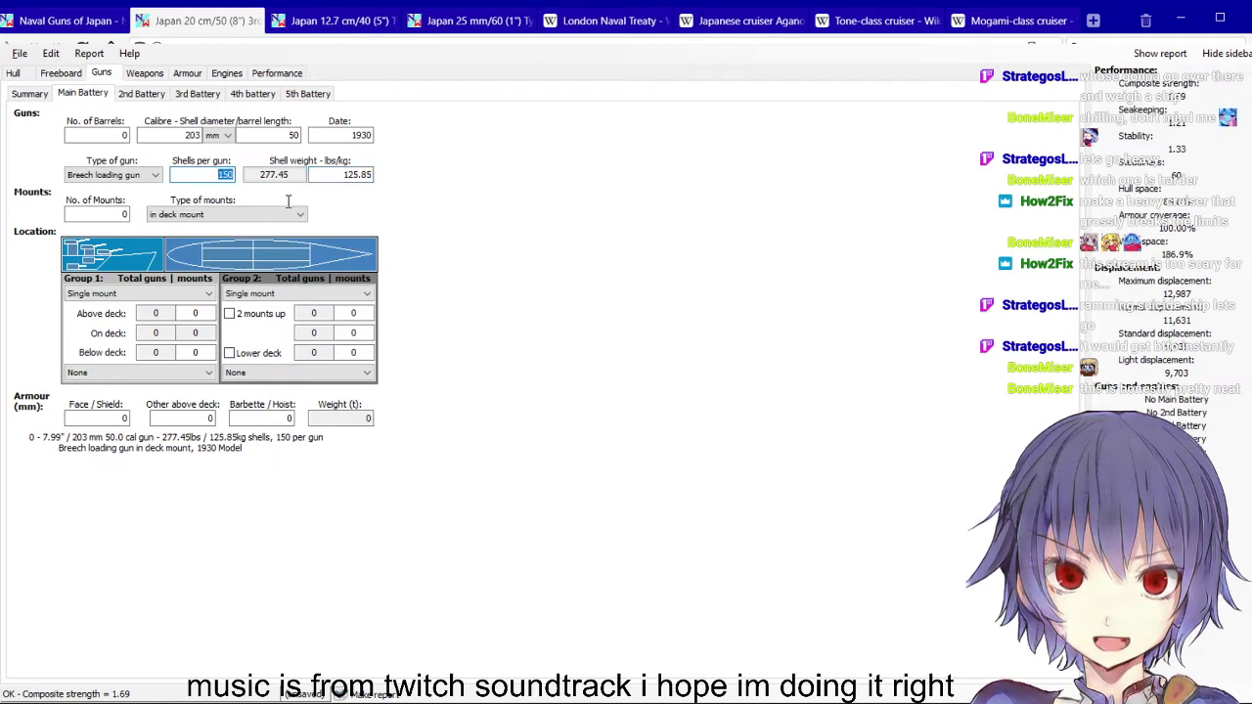
text(26)
key(Tab)
key(Down)
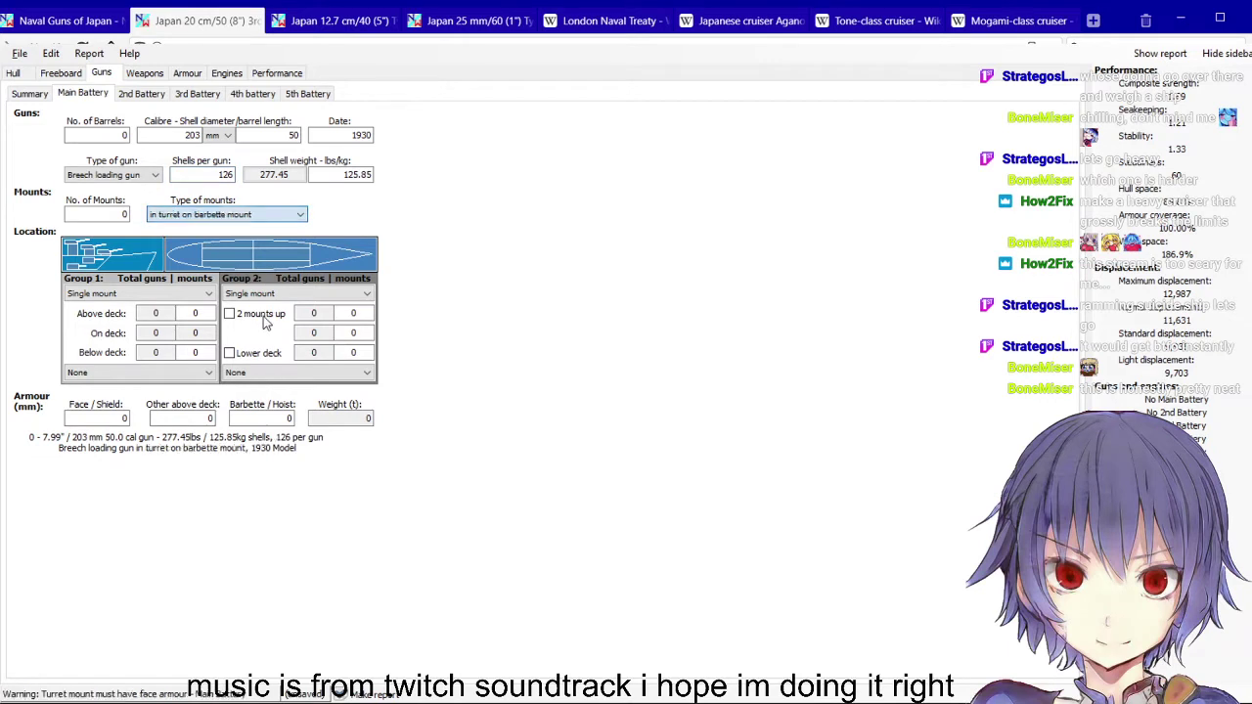
Set the main battery's face/shield armour and other above-deck armour to 30 mm each
key(Tab)
text(30)
key(Tab)
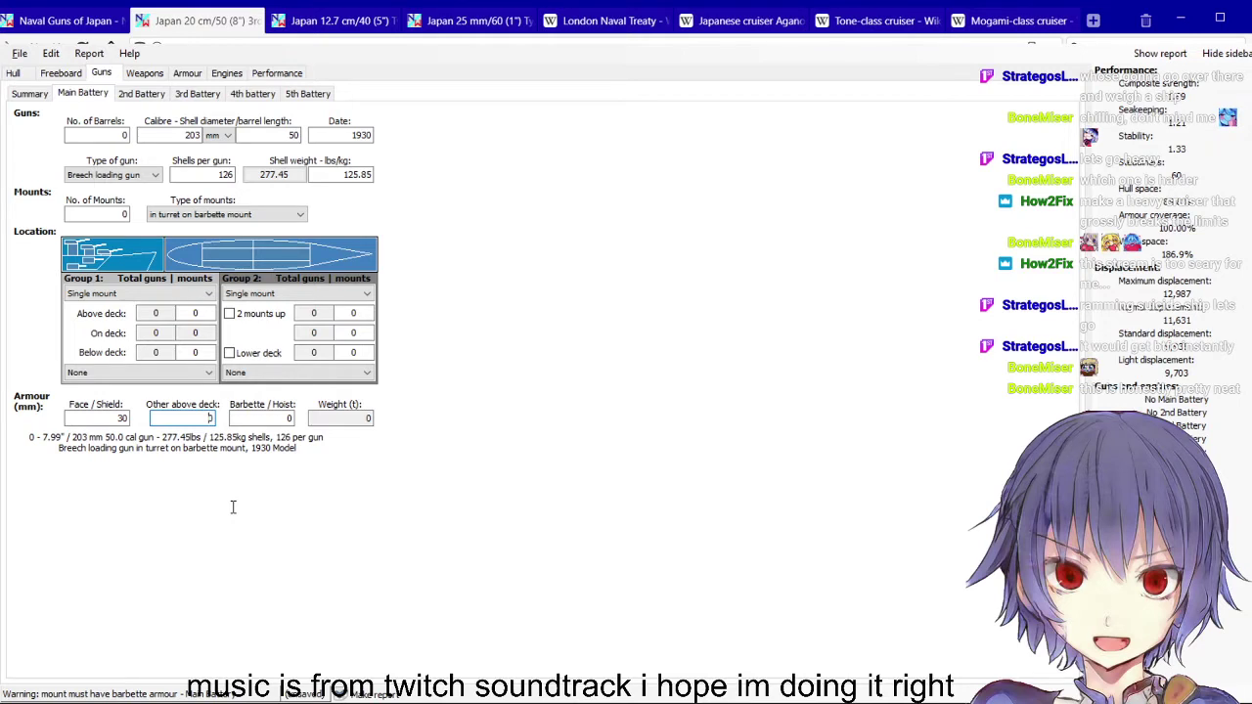
text(3)
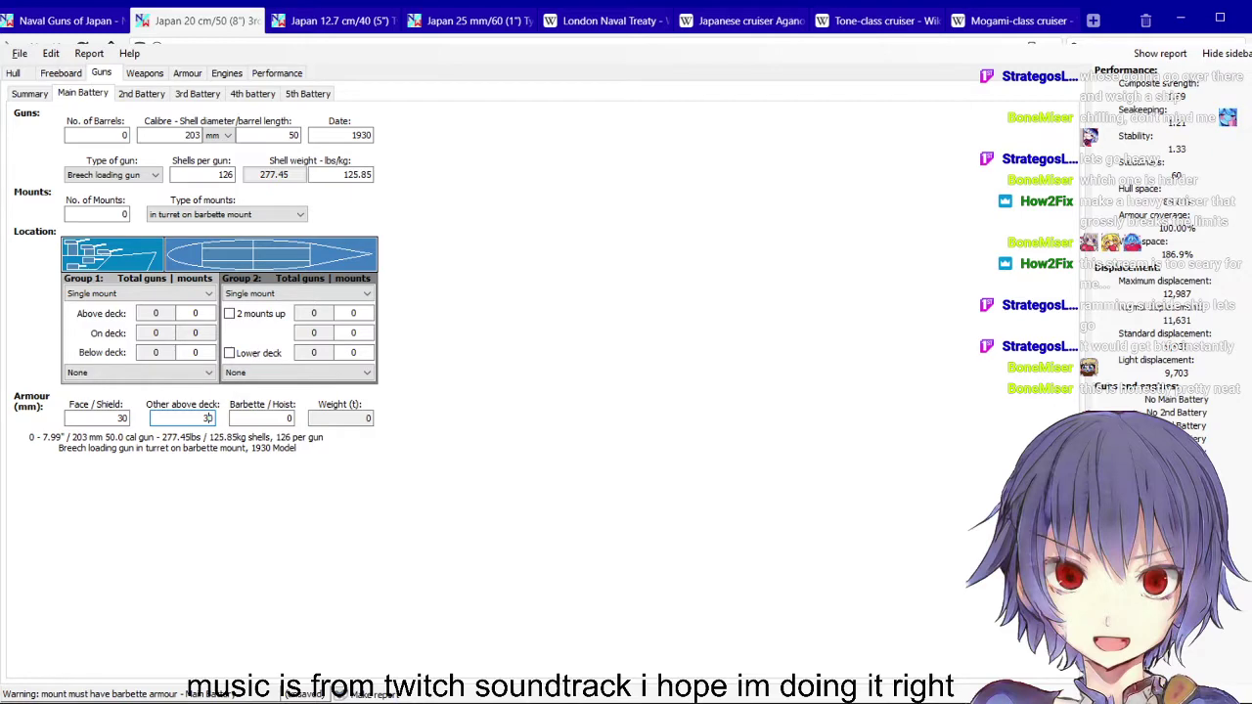
Switch to the browser and read the mount/turret data and notes on the 20 cm/50 3rd Year Type No. 2 page for armour details
key(alt+Tab)
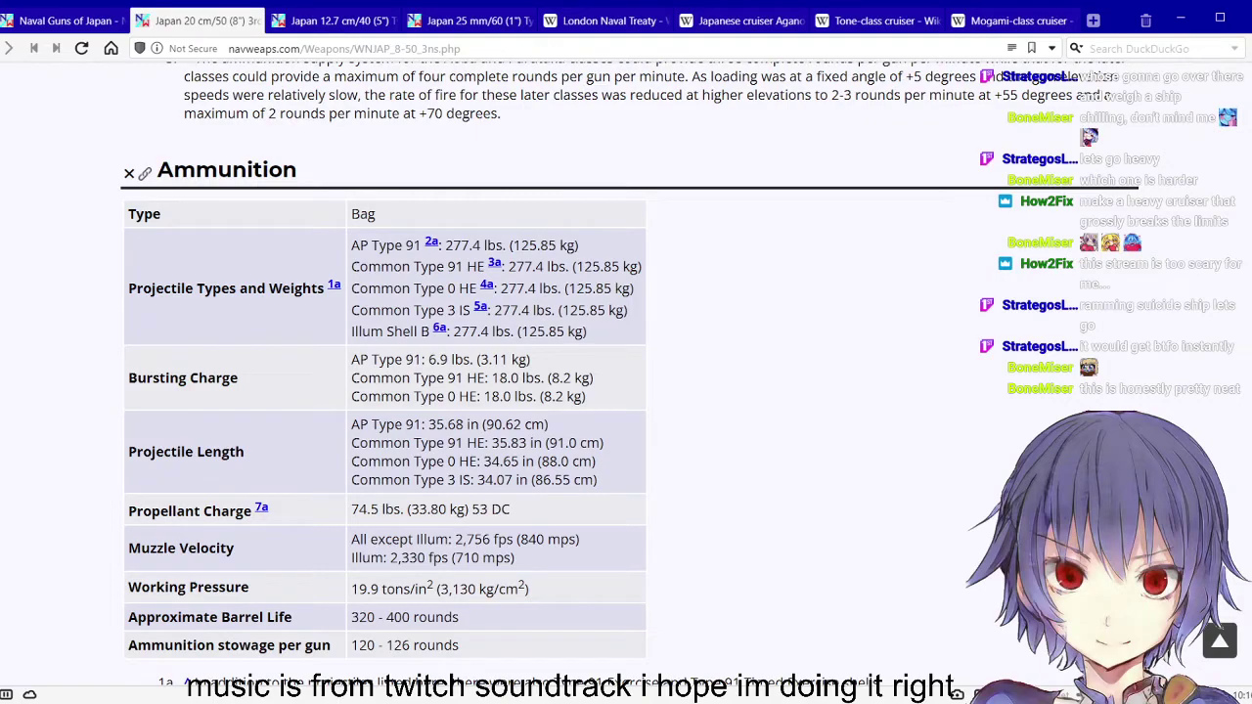
scroll(626, 392, down, 15)
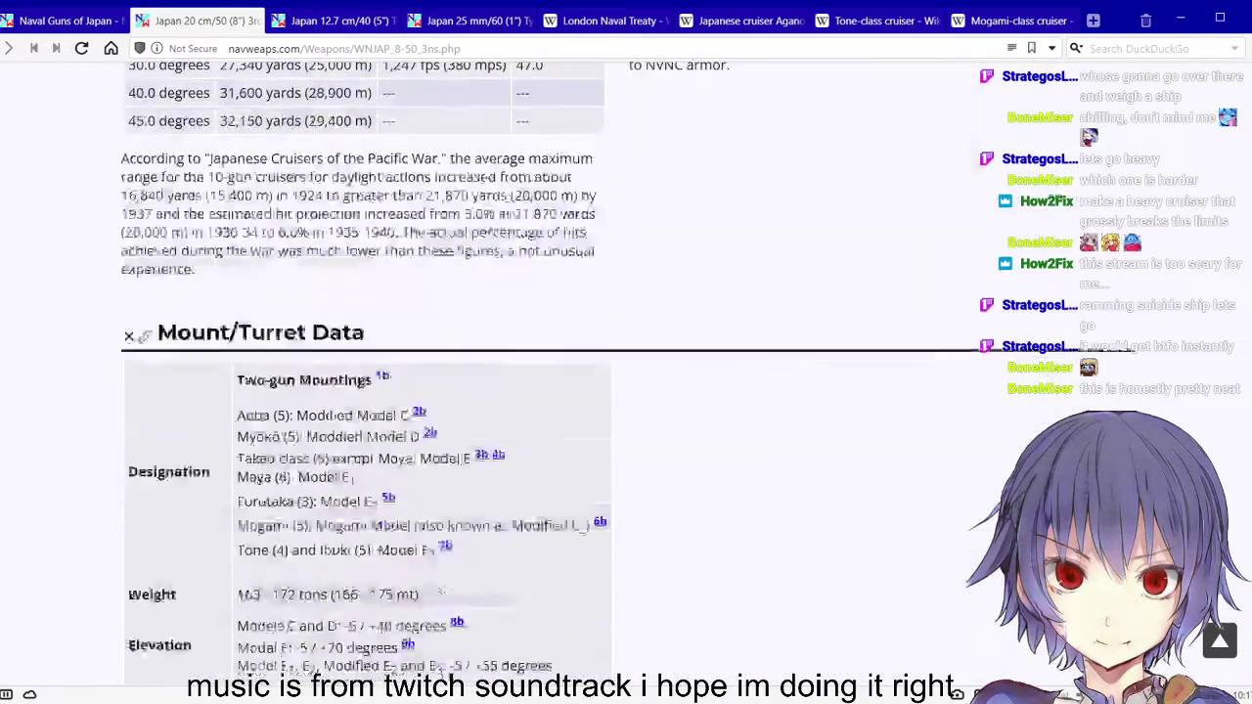
scroll(627, 391, down, 5)
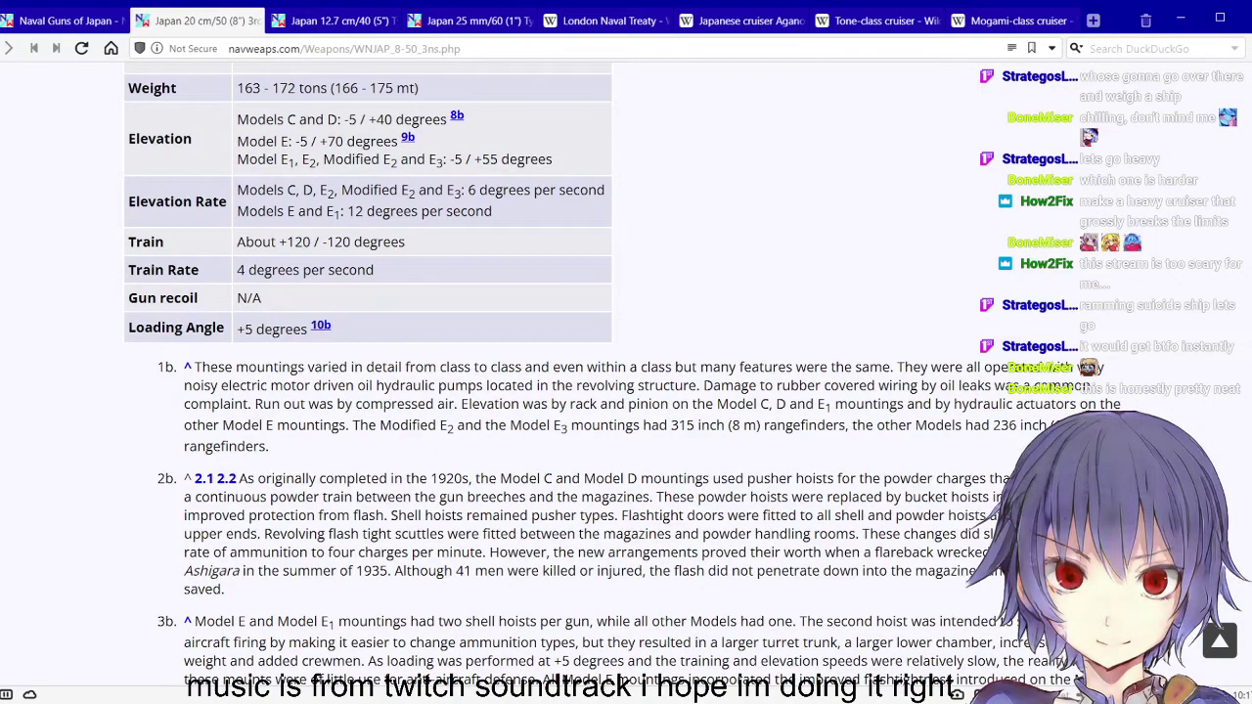
scroll(626, 392, down, 4)
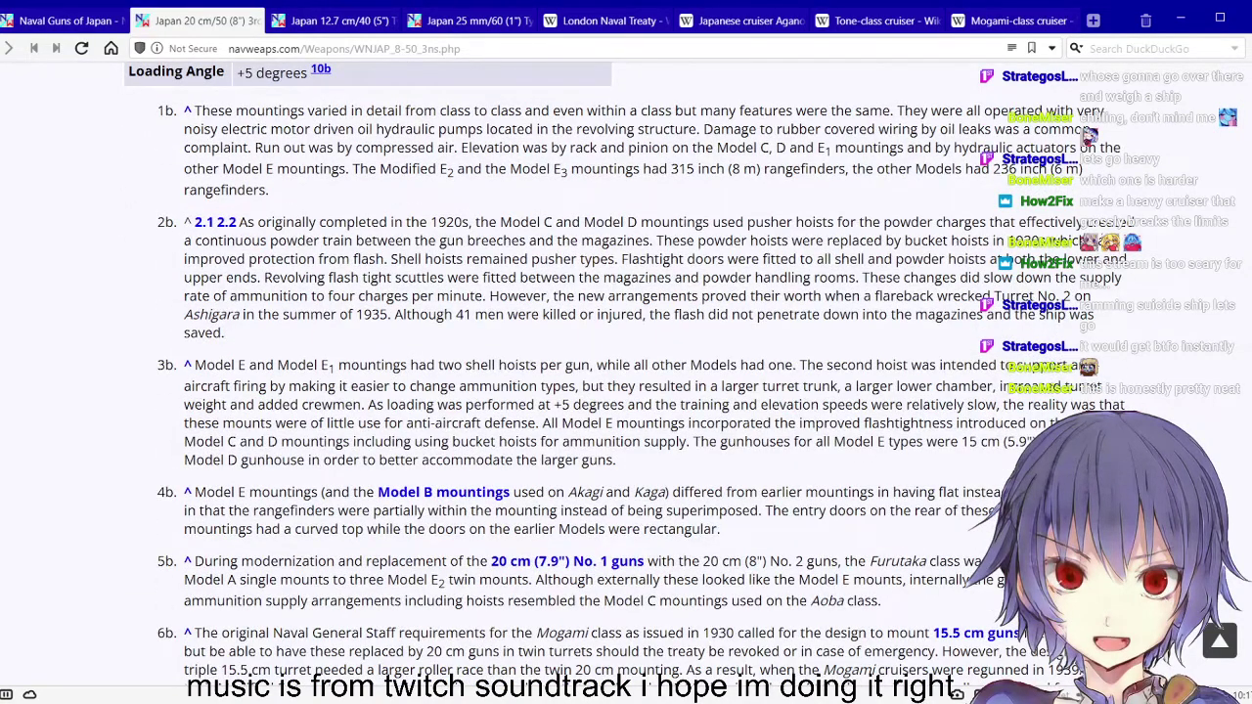
scroll(626, 391, down, 4)
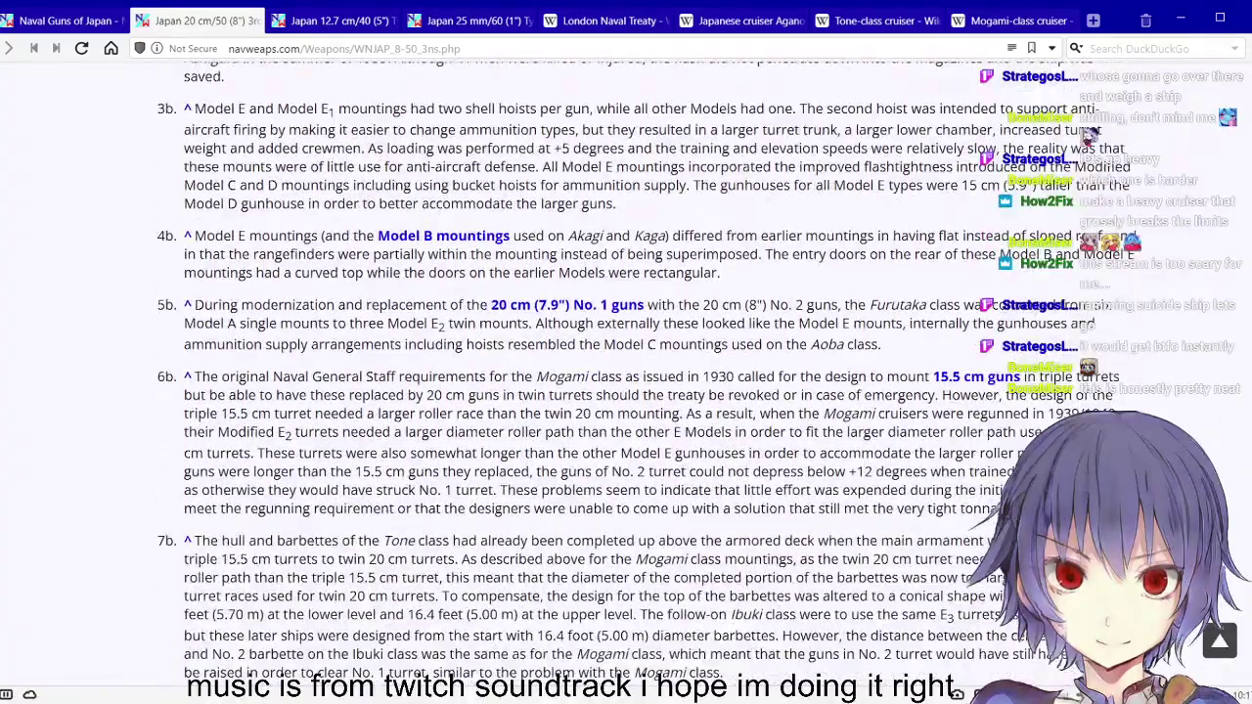
scroll(626, 392, down, 5)
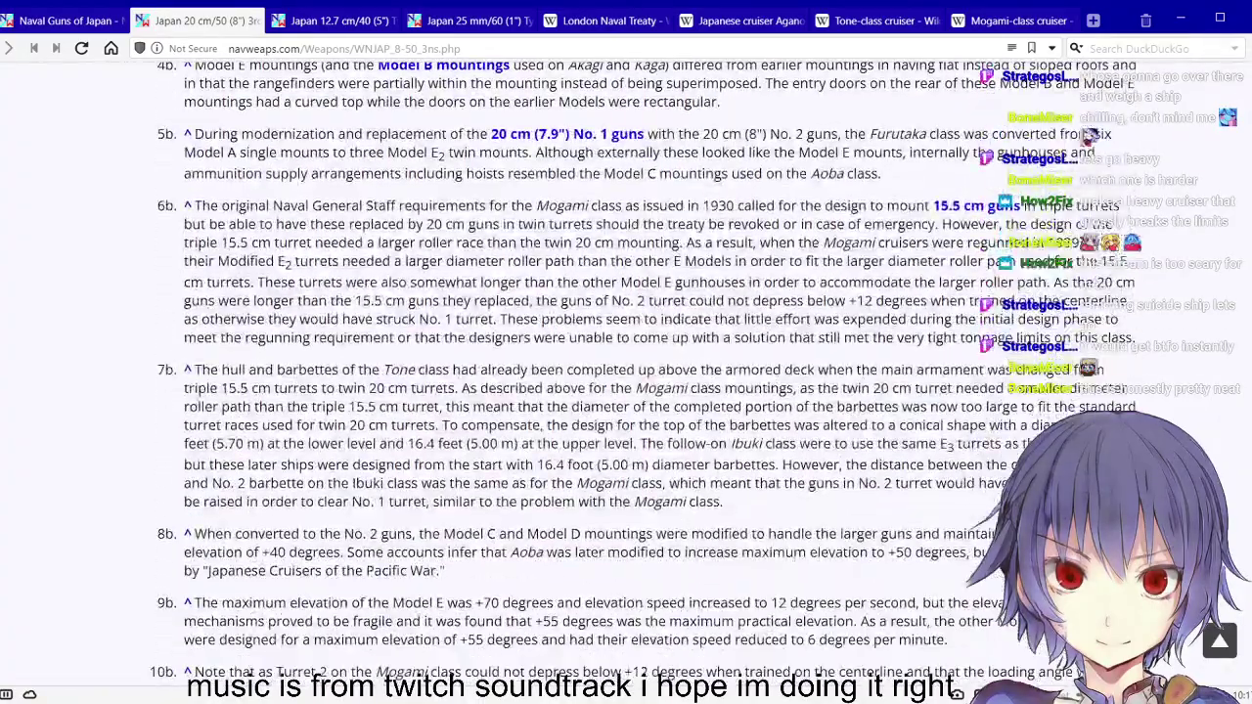
scroll(626, 391, down, 1)
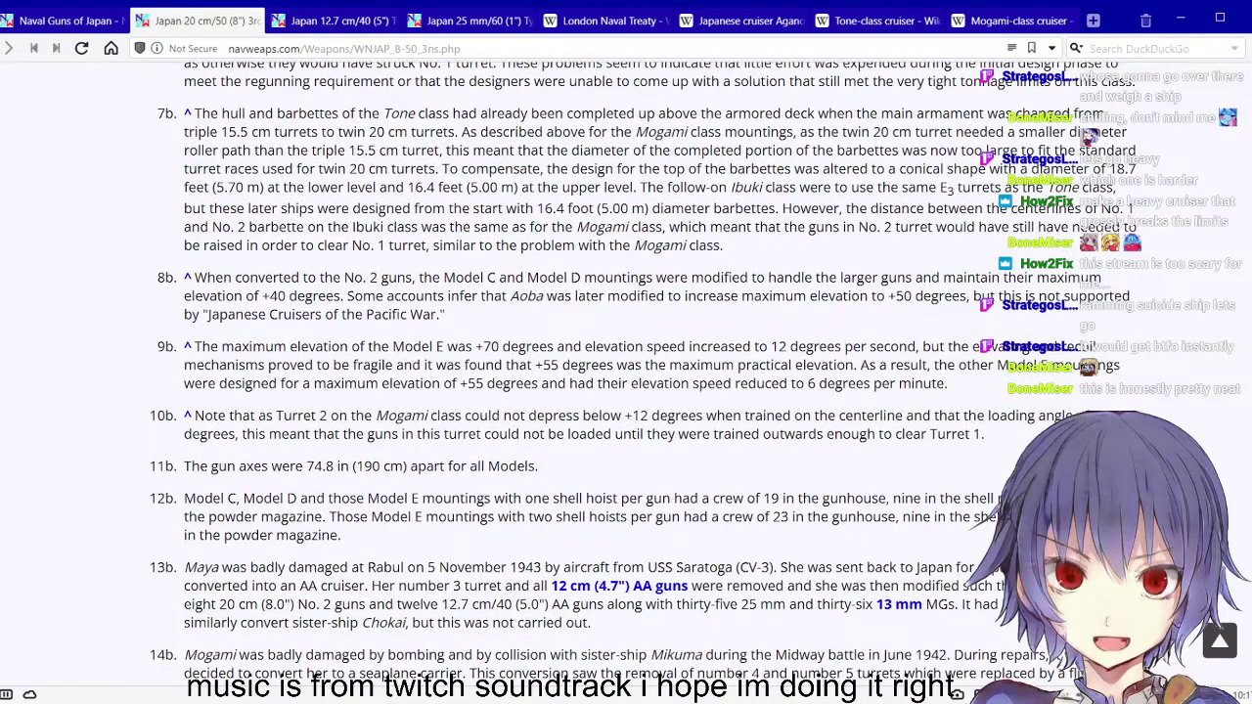
scroll(643, 373, down, 2)
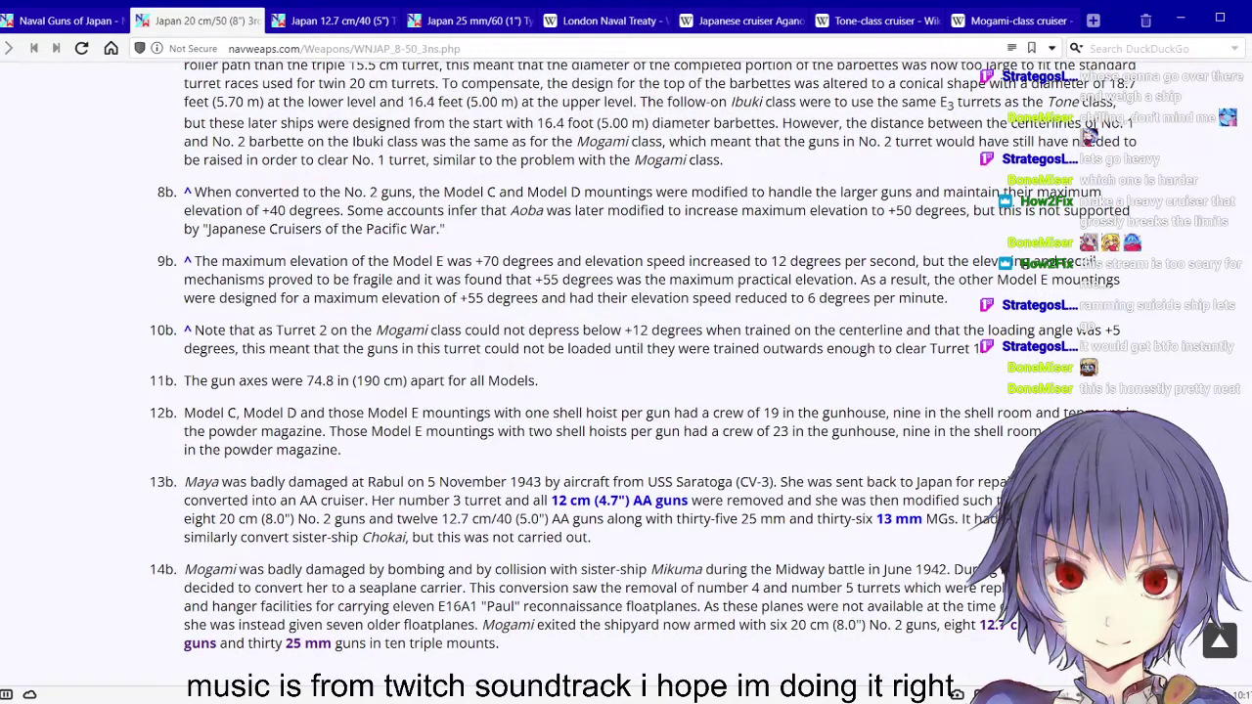
scroll(626, 372, down, 5)
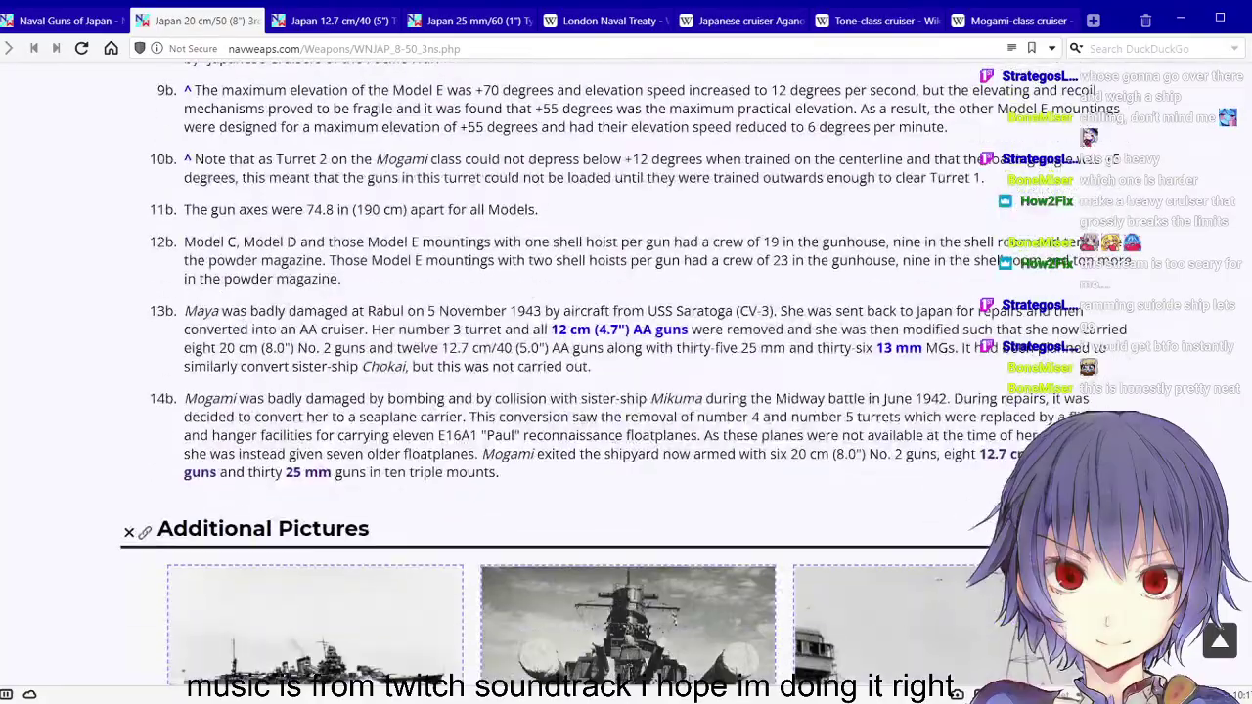
scroll(626, 372, up, 5)
scroll(626, 372, up, 8)
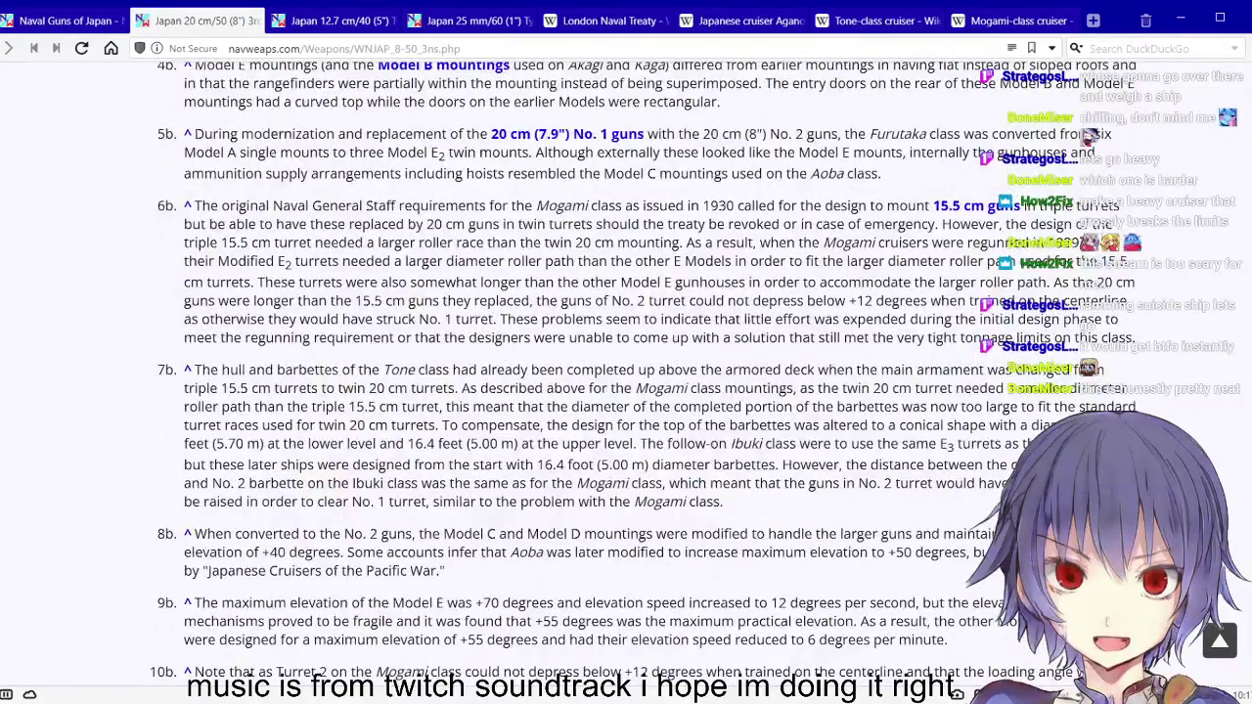
scroll(627, 372, up, 8)
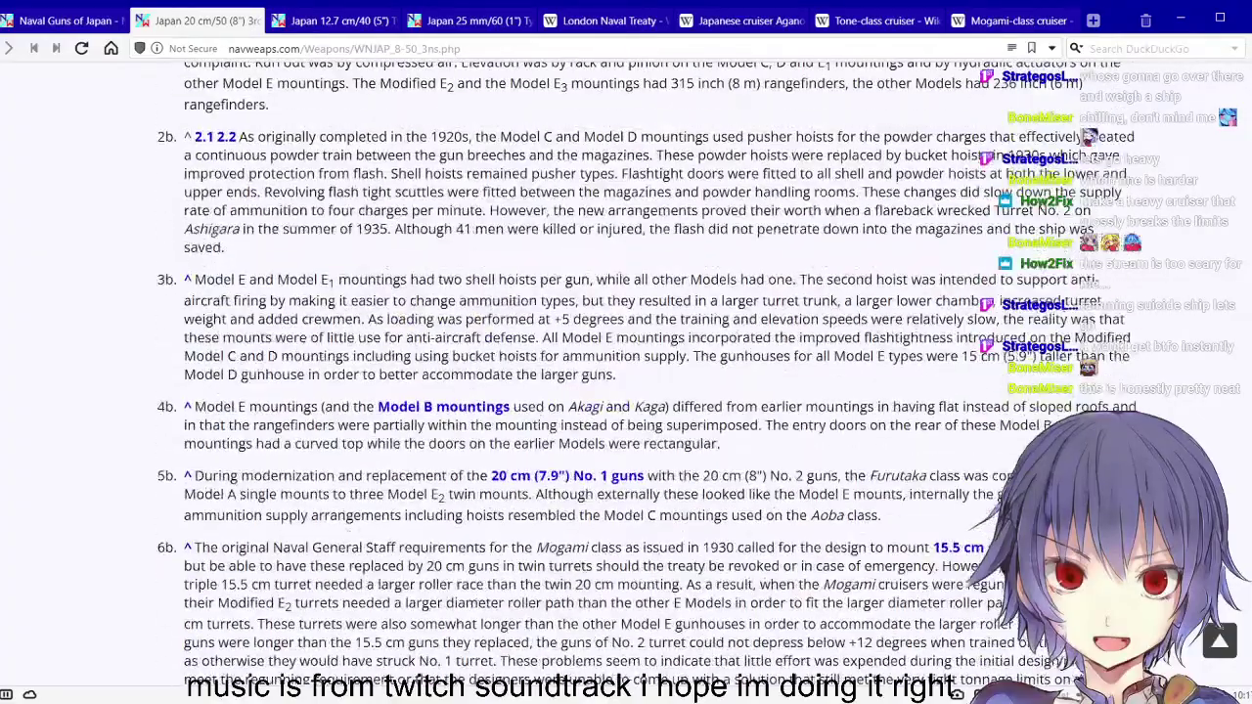
scroll(626, 372, up, 10)
Open the 20 cm/50 3rd Year Type No. 1 page from the list of Japanese cruiser main guns
key(ctrl+Page_Up)
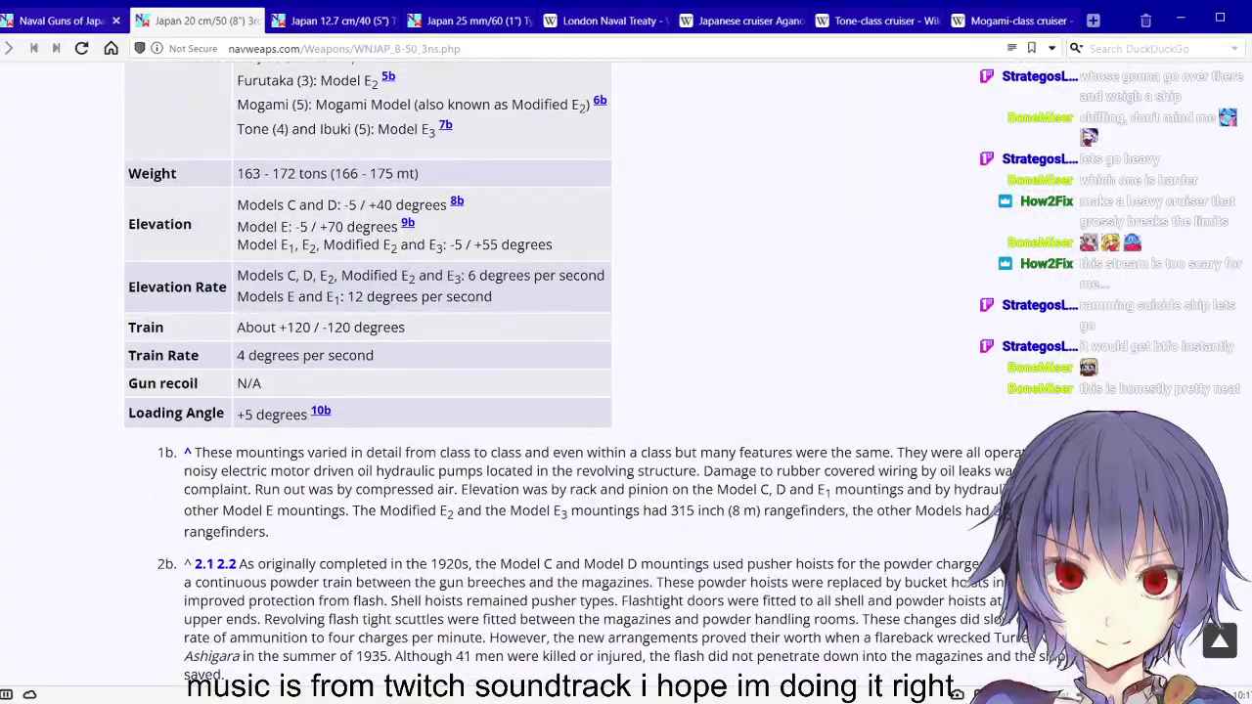
scroll(469, 284, up, 8)
scroll(469, 294, up, 20)
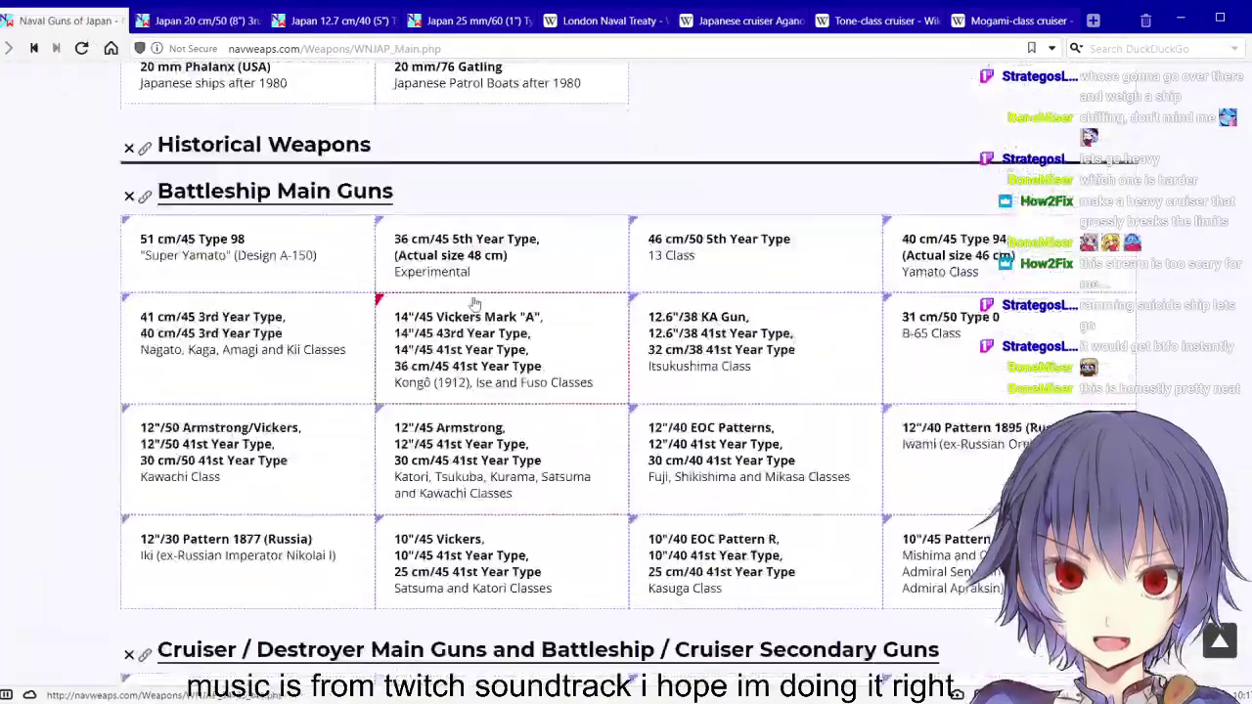
scroll(470, 318, down, 10)
scroll(551, 343, down, 3)
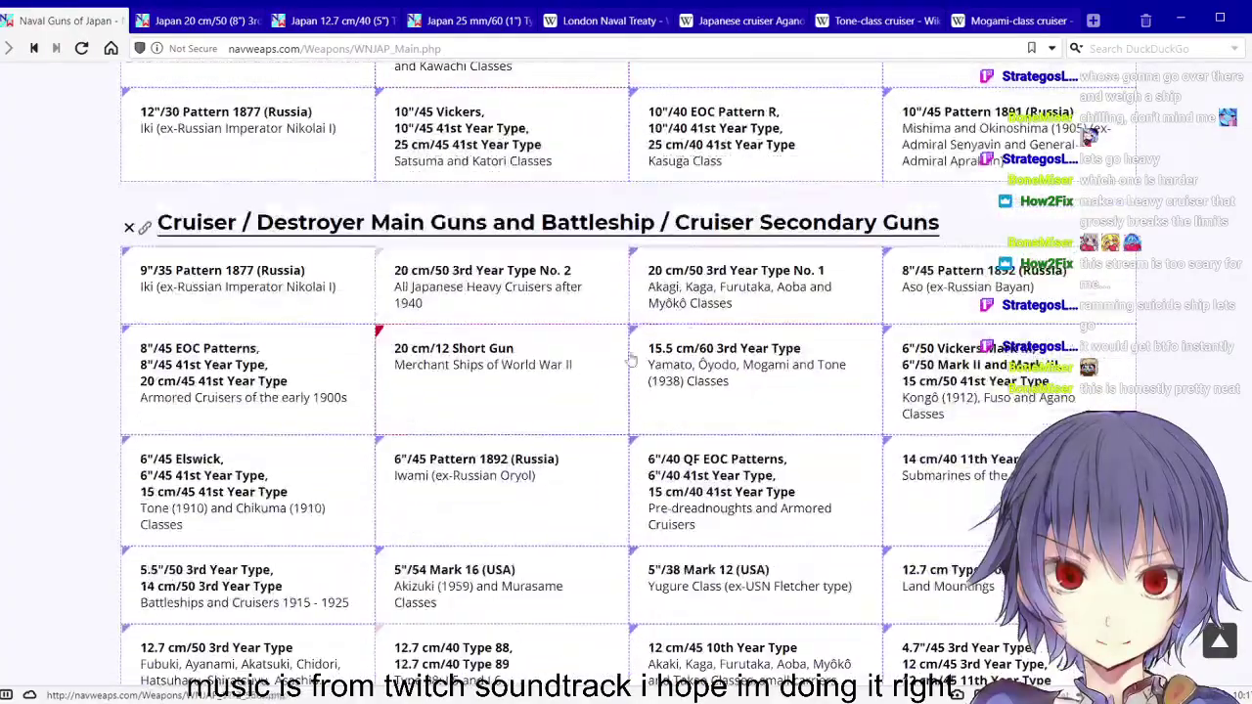
click(719, 296)
Examine the mounting notes on the 20 cm/50 3rd Year Type No. 1 page and highlight the one on splinter protection
scroll(451, 409, down, 20)
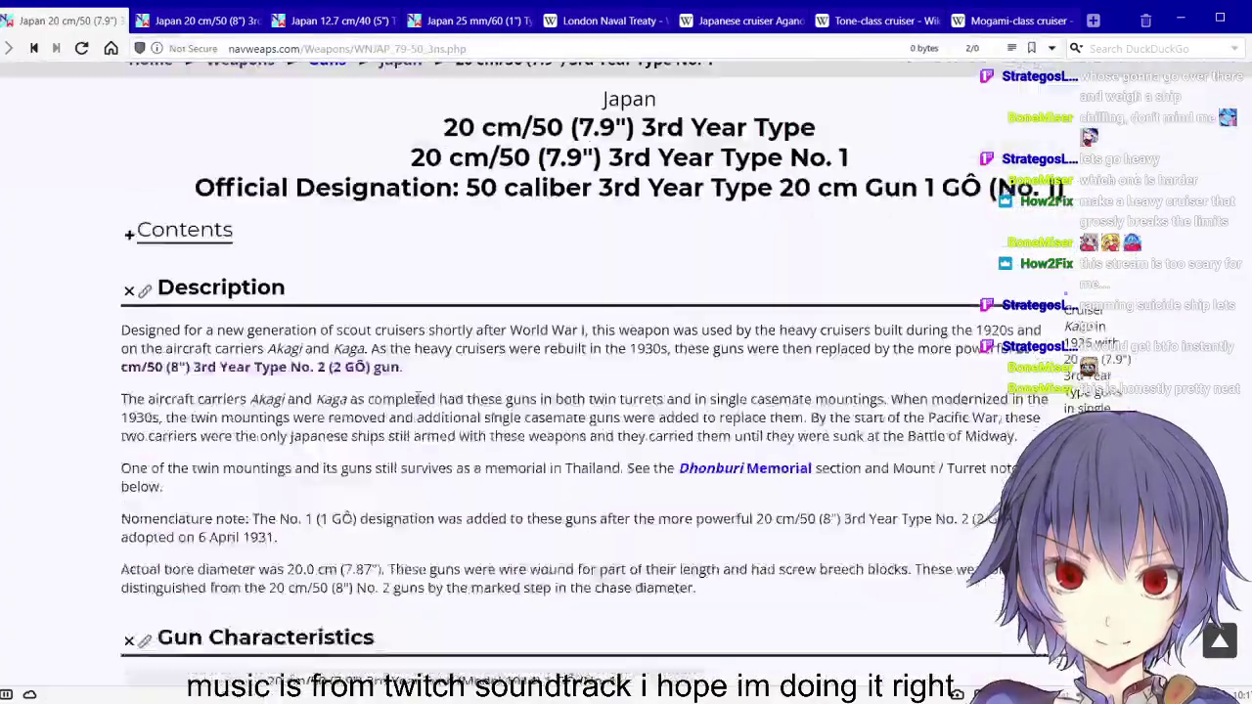
scroll(427, 391, down, 8)
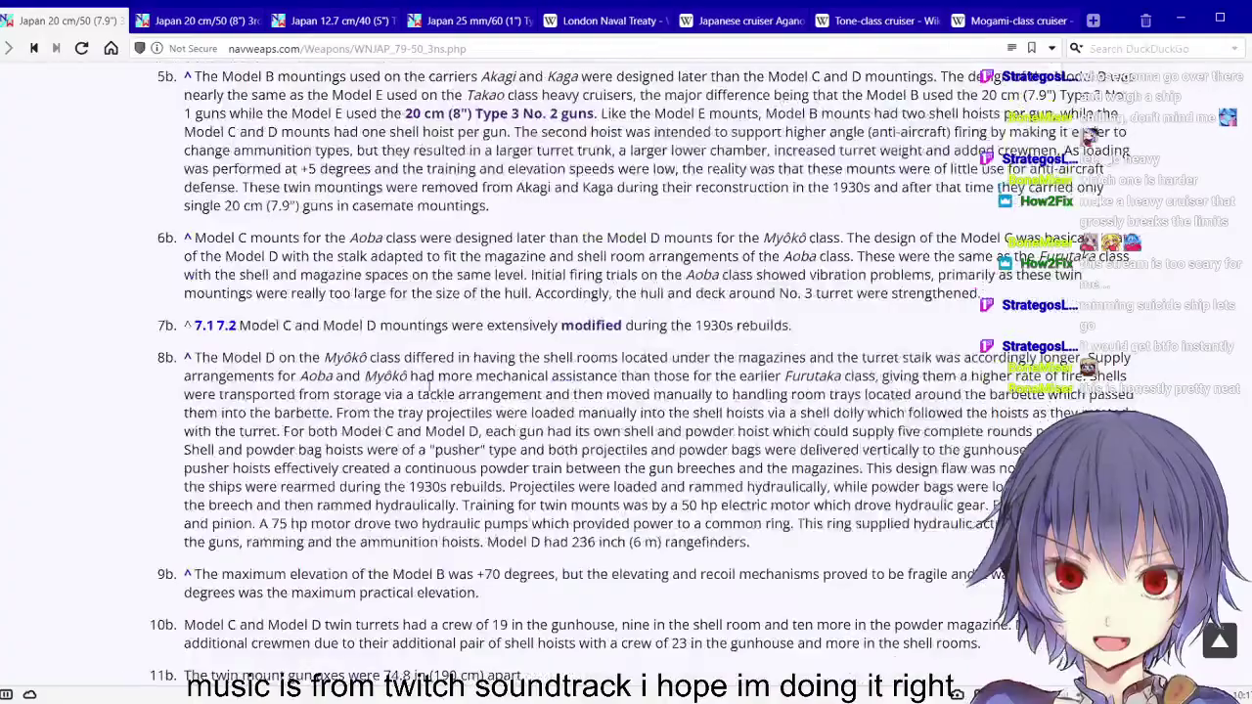
scroll(392, 376, up, 4)
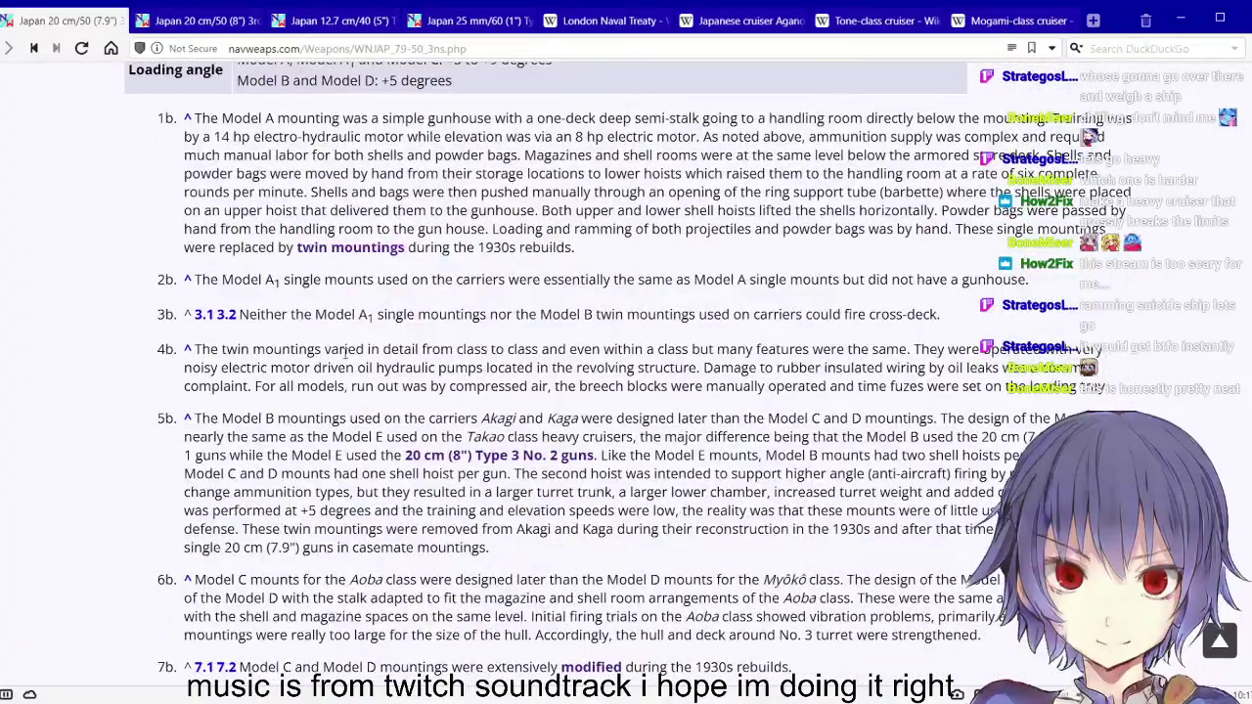
scroll(345, 356, down, 2)
scroll(346, 358, down, 4)
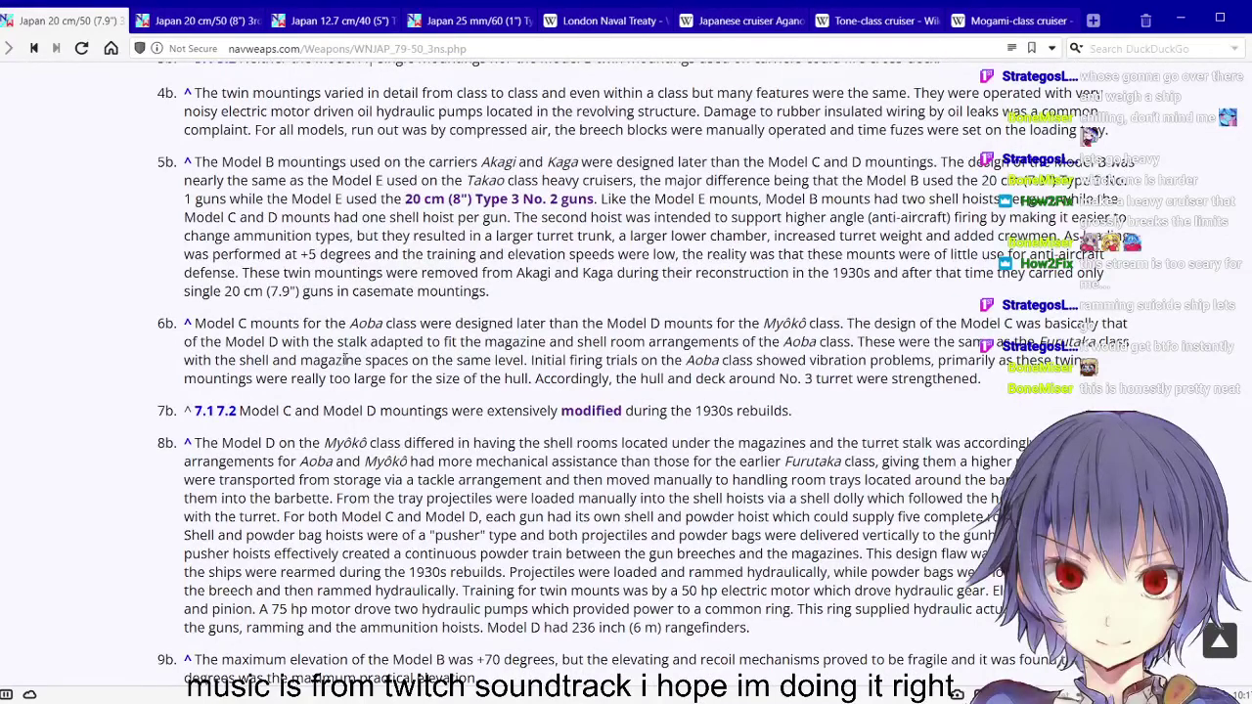
scroll(345, 359, down, 8)
scroll(345, 362, down, 2)
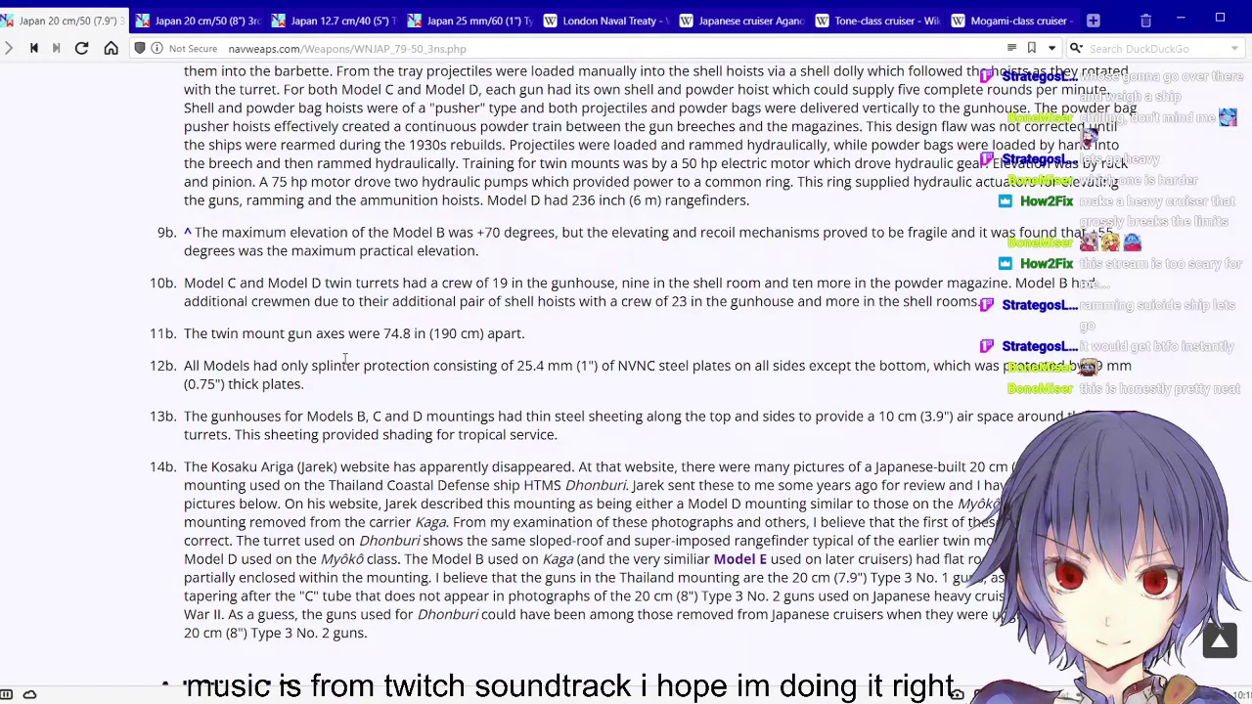
scroll(345, 358, down, 4)
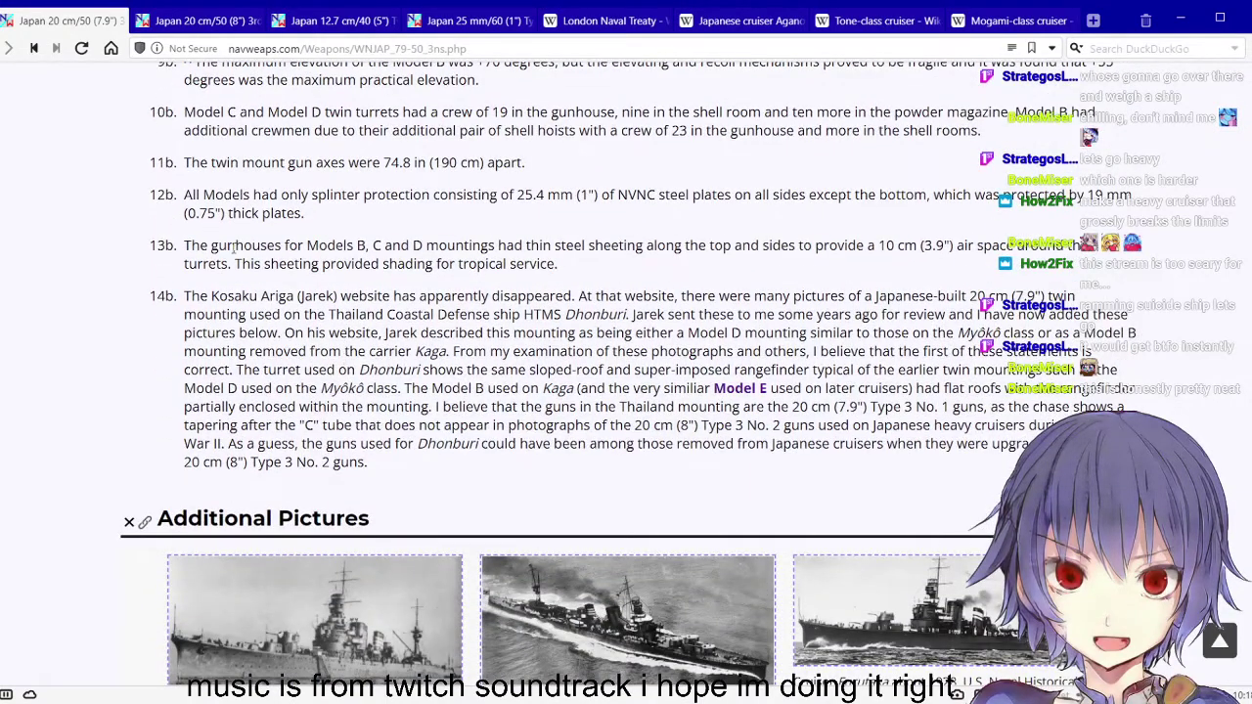
scroll(99, 161, up, 1)
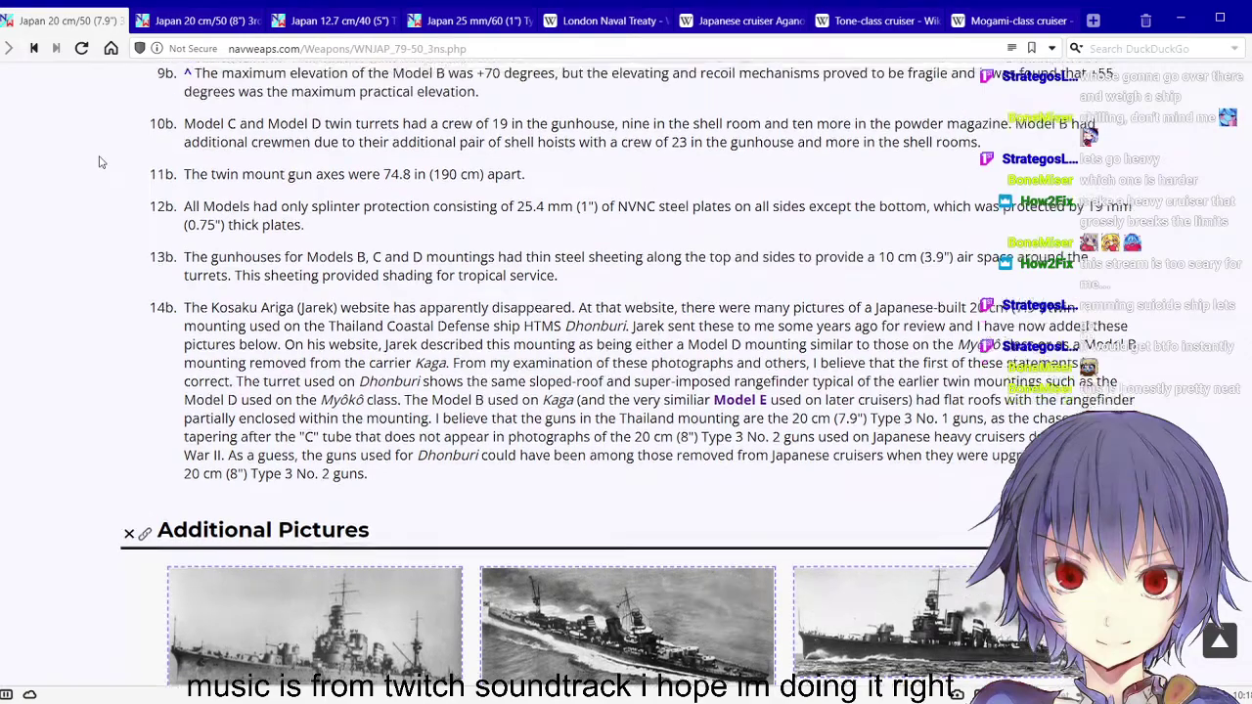
scroll(99, 161, up, 8)
drag(329, 536, 306, 555)
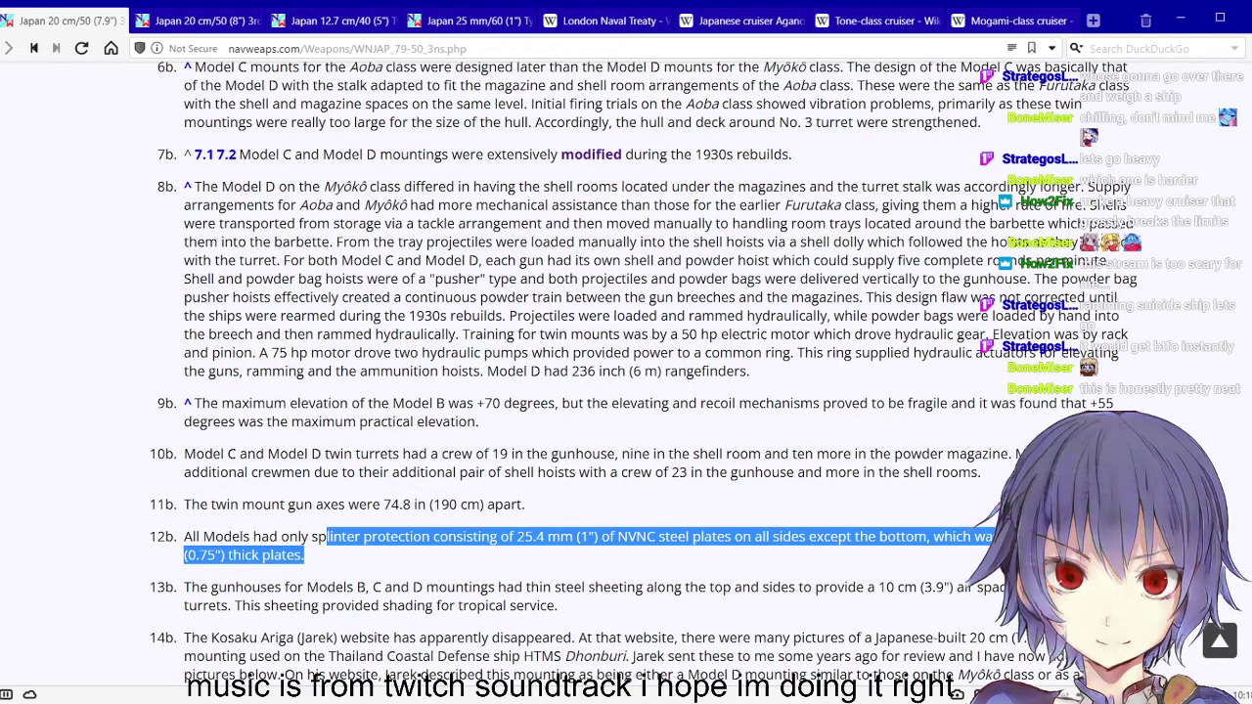
Return to the ship design program and set the main battery's barbette/hoist armour to 102 mm
key(alt+Left)
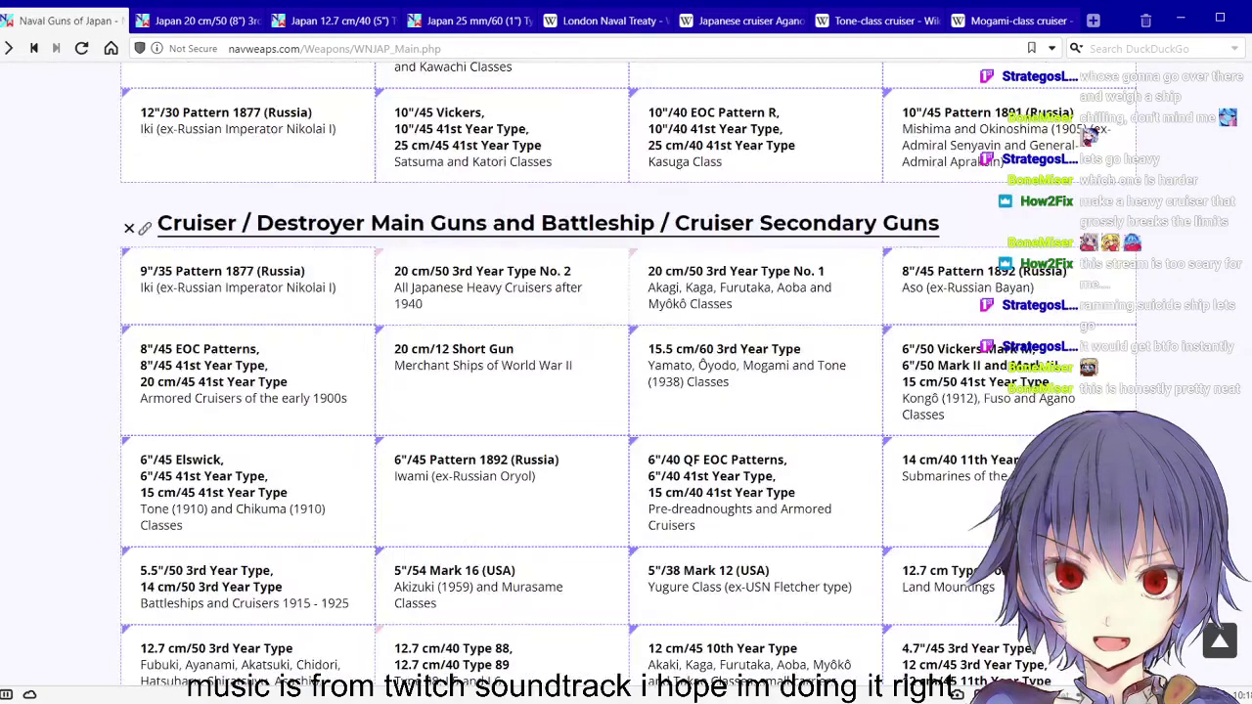
click(192, 26)
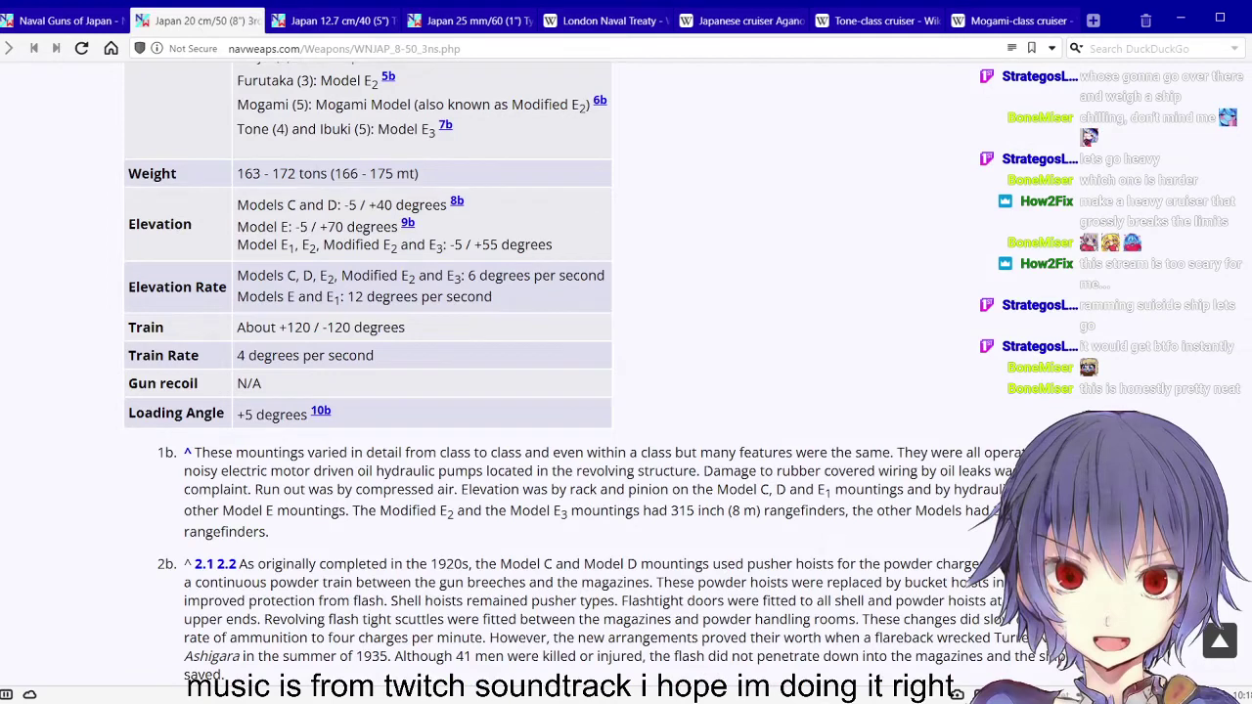
key(alt+Tab)
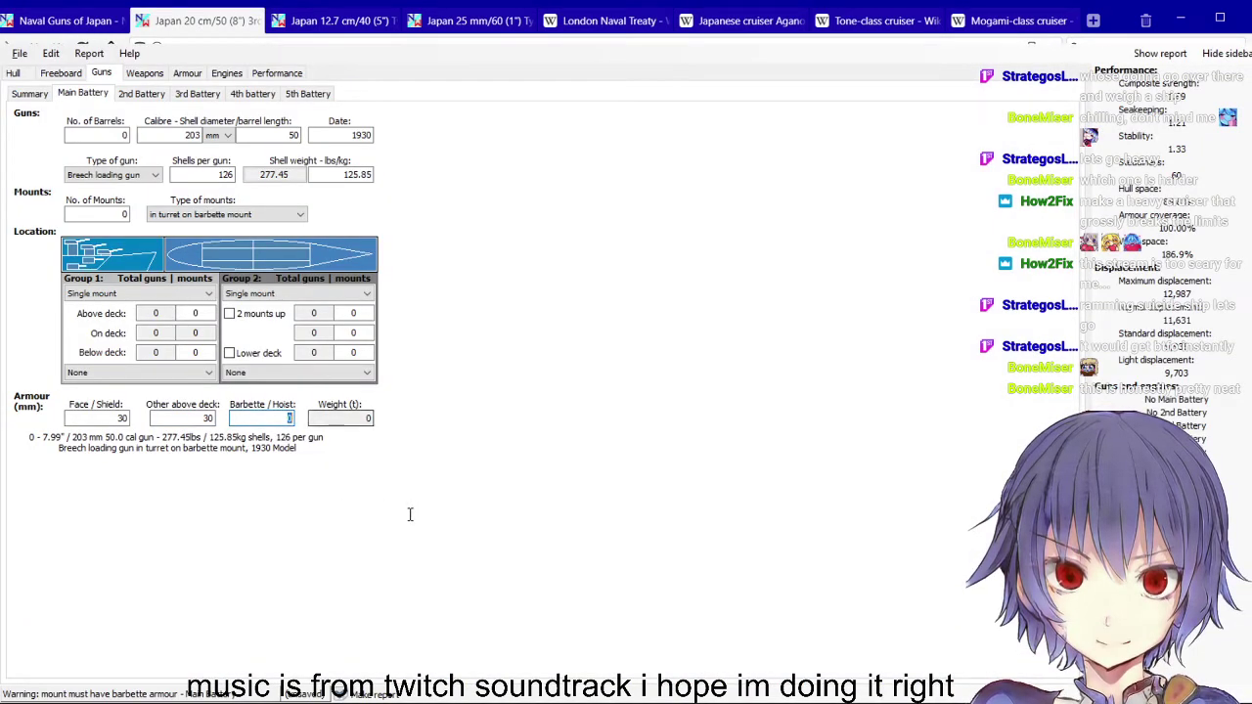
key(BackSpace)
text(1)
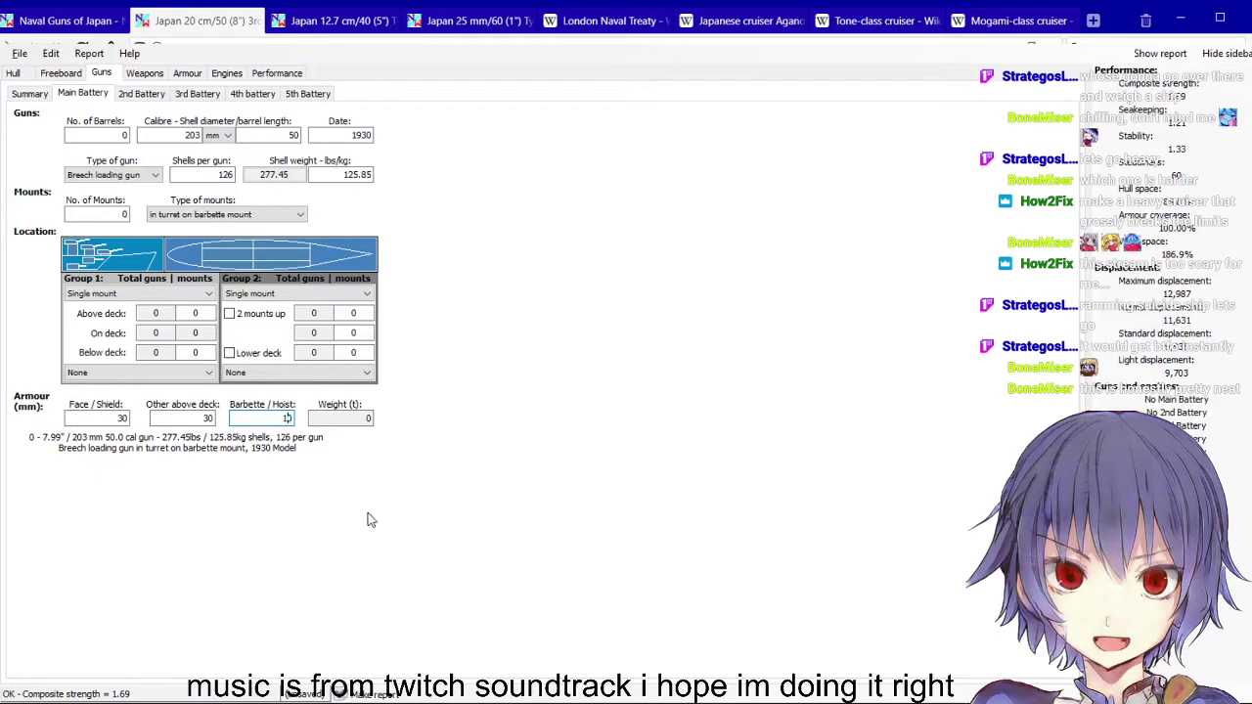
text(02)
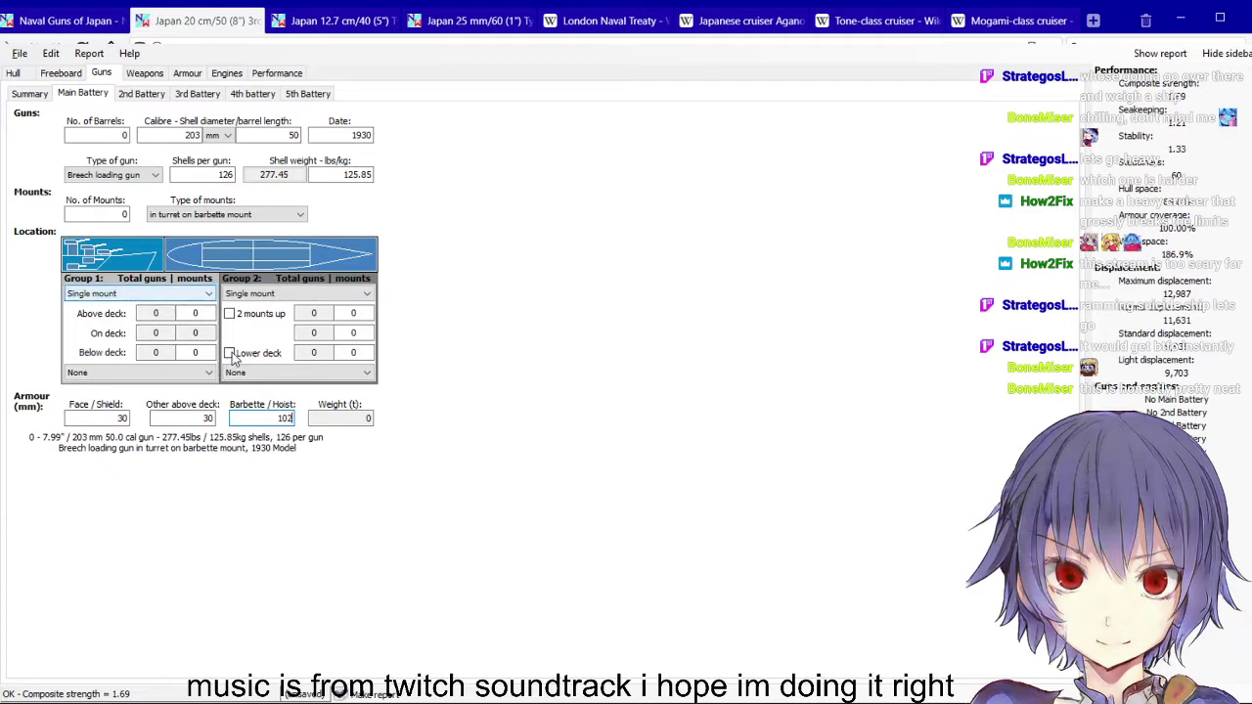
Set the main battery to 10 barrels in 5 mounts
click(103, 135)
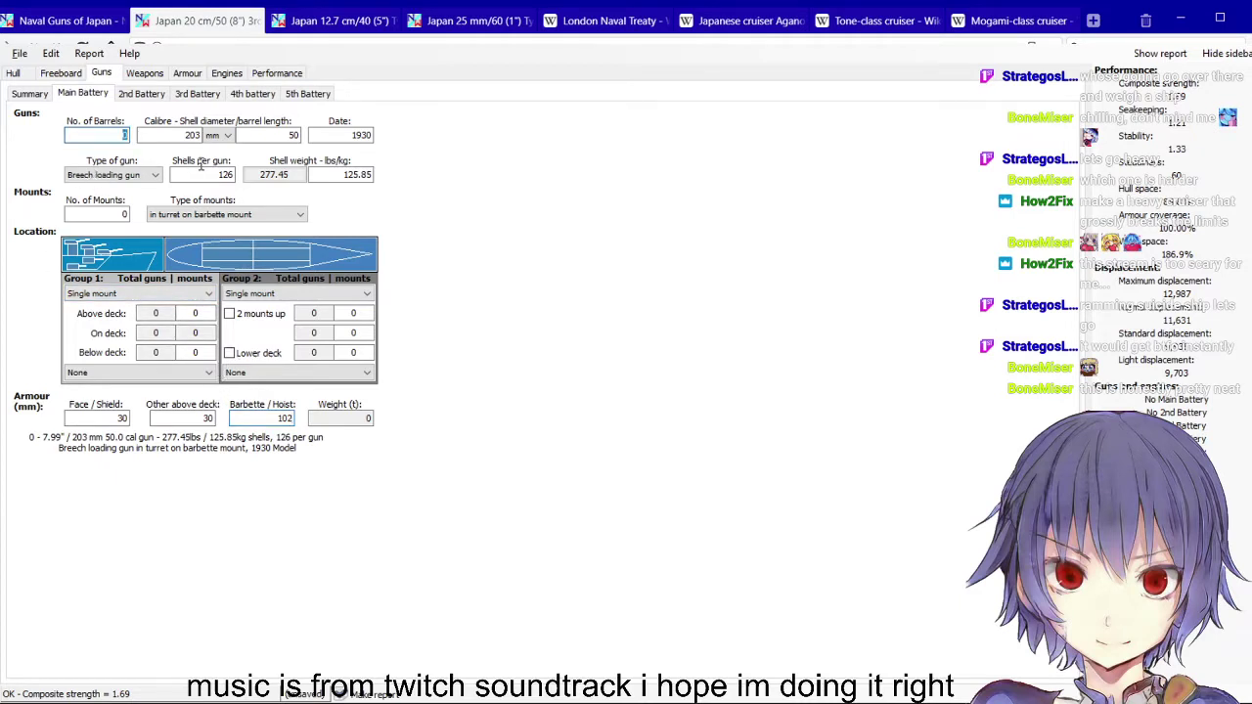
text(10)
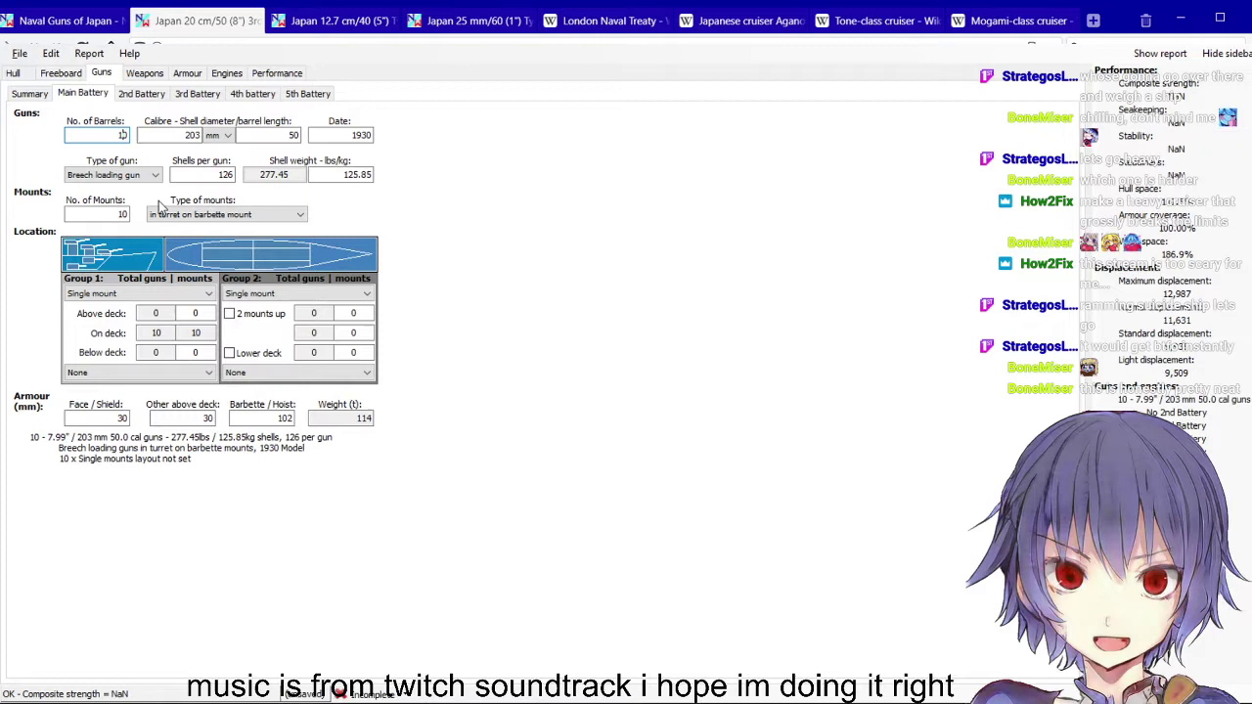
key(Tab)
text(5)
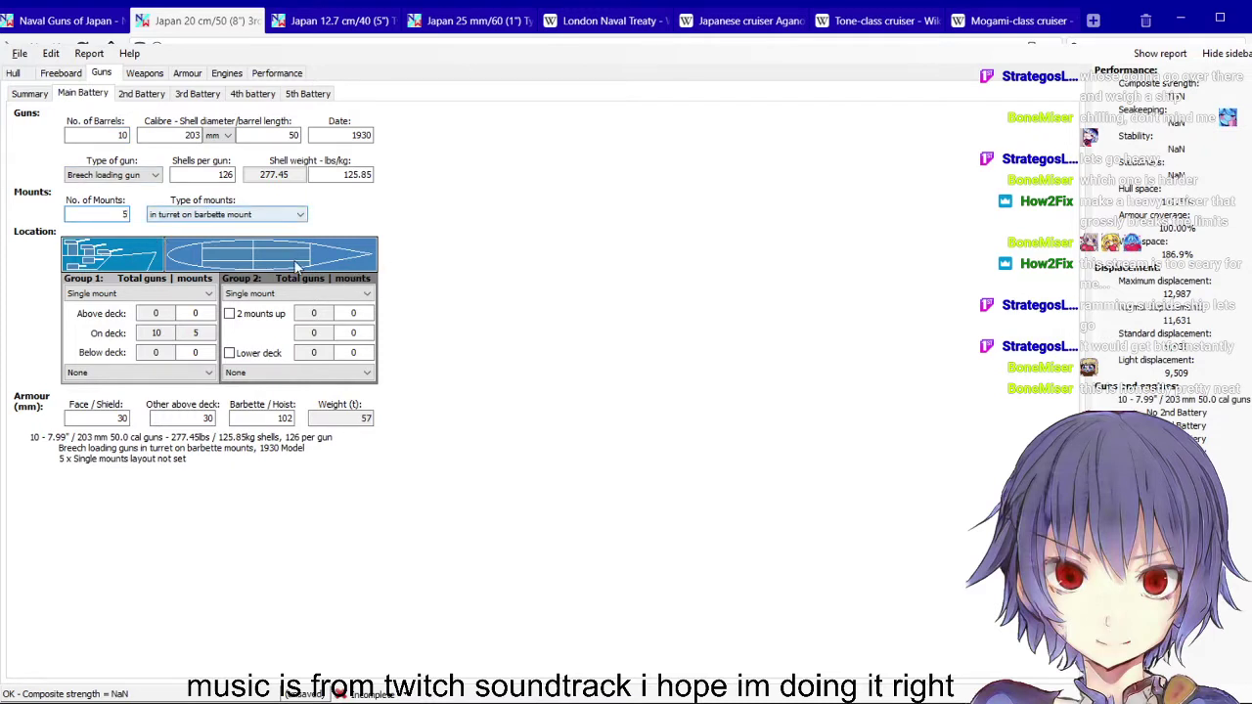
Distribute the main battery mounts with 2 above deck in Group 1 and 1 on deck in Group 2
key(Tab)
text(2)
key(Tab)
key(Tab)
key(Tab)
text(1)
key(Tab)
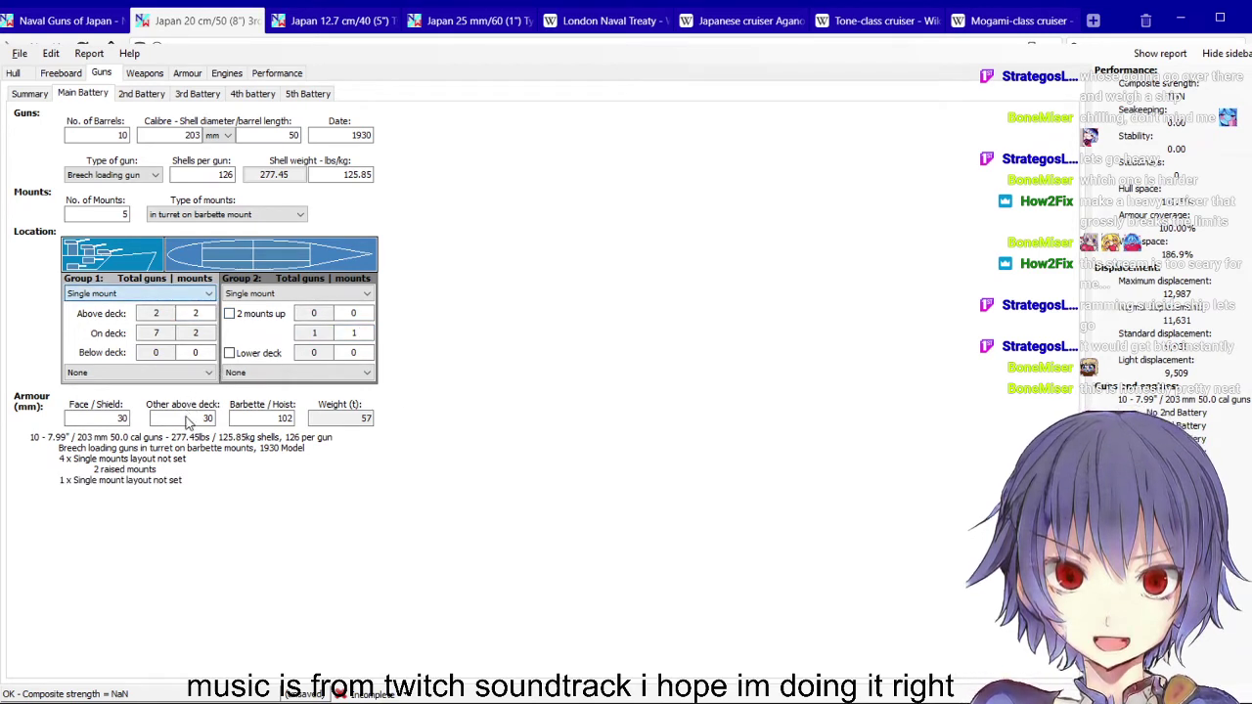
Set the main battery mounts in both Group 1 and Group 2 to 2-gun mounts
key(Down)
key(Tab)
key(Down)
key(Tab)
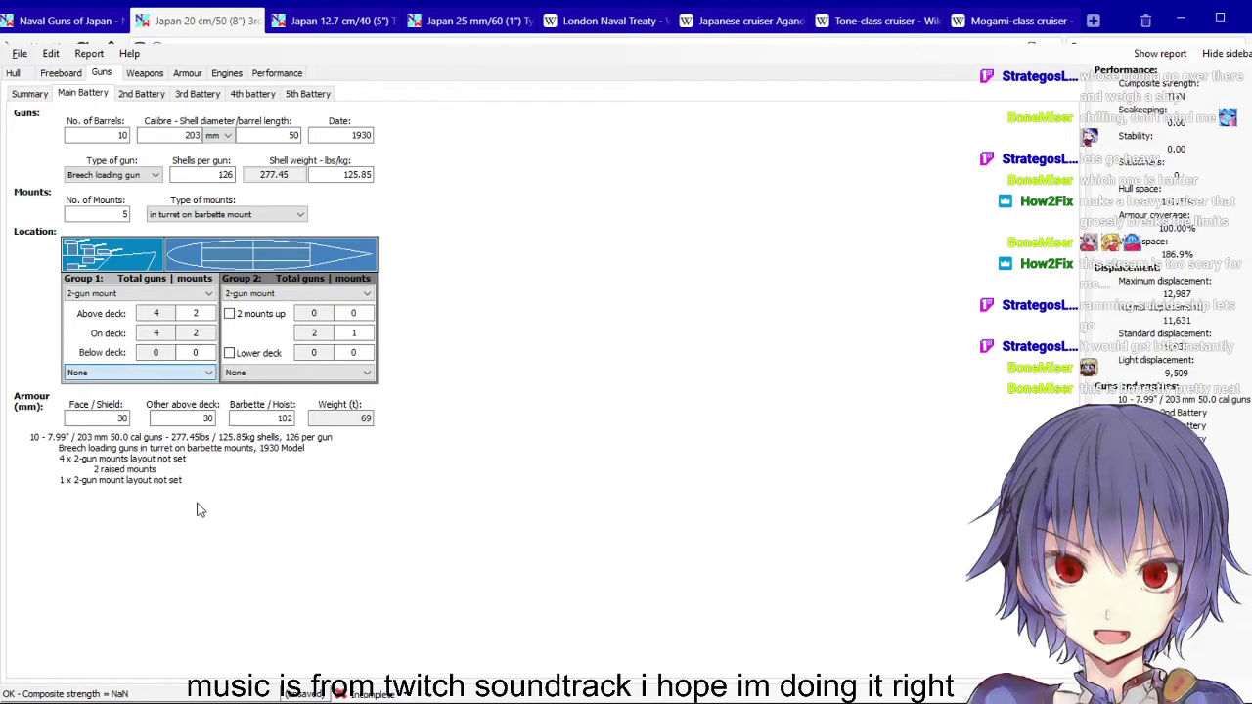
Position the Group 1 mounts on the centreline, aft deck aft, and the Group 2 mount on the centreline, fore deck forward
key(Down)
key(Tab)
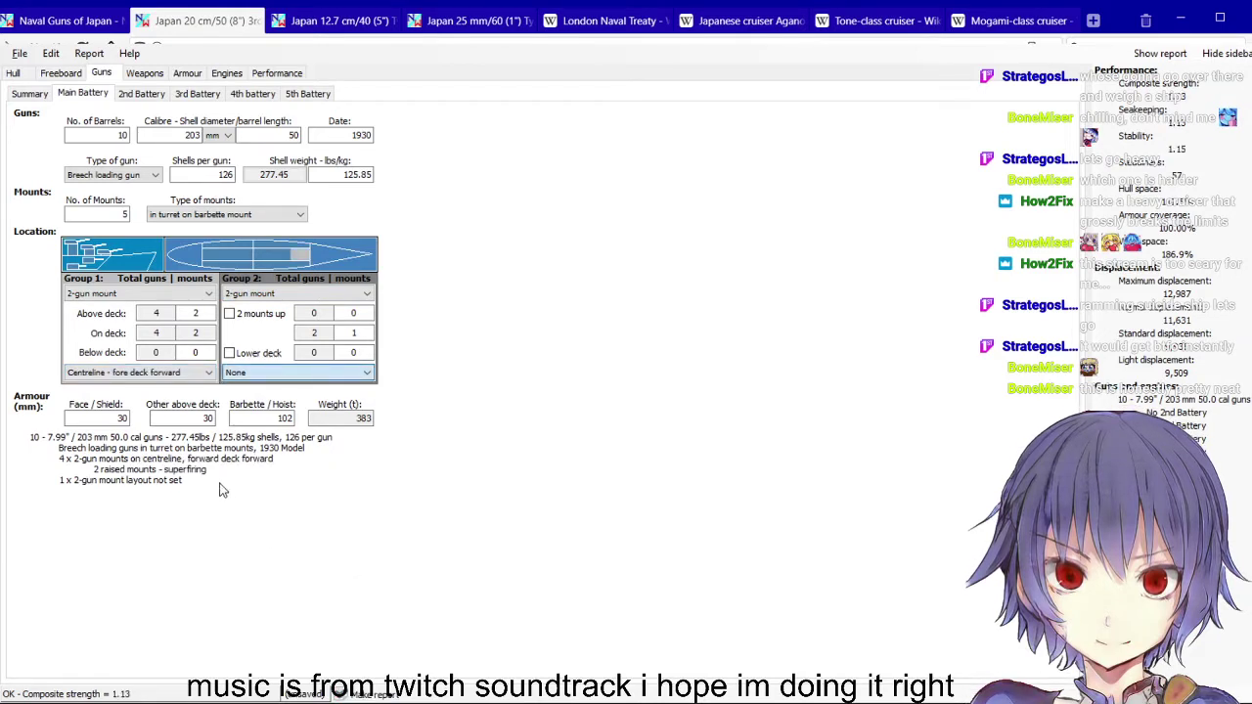
key(shift+Tab)
key(Down)
key(Tab)
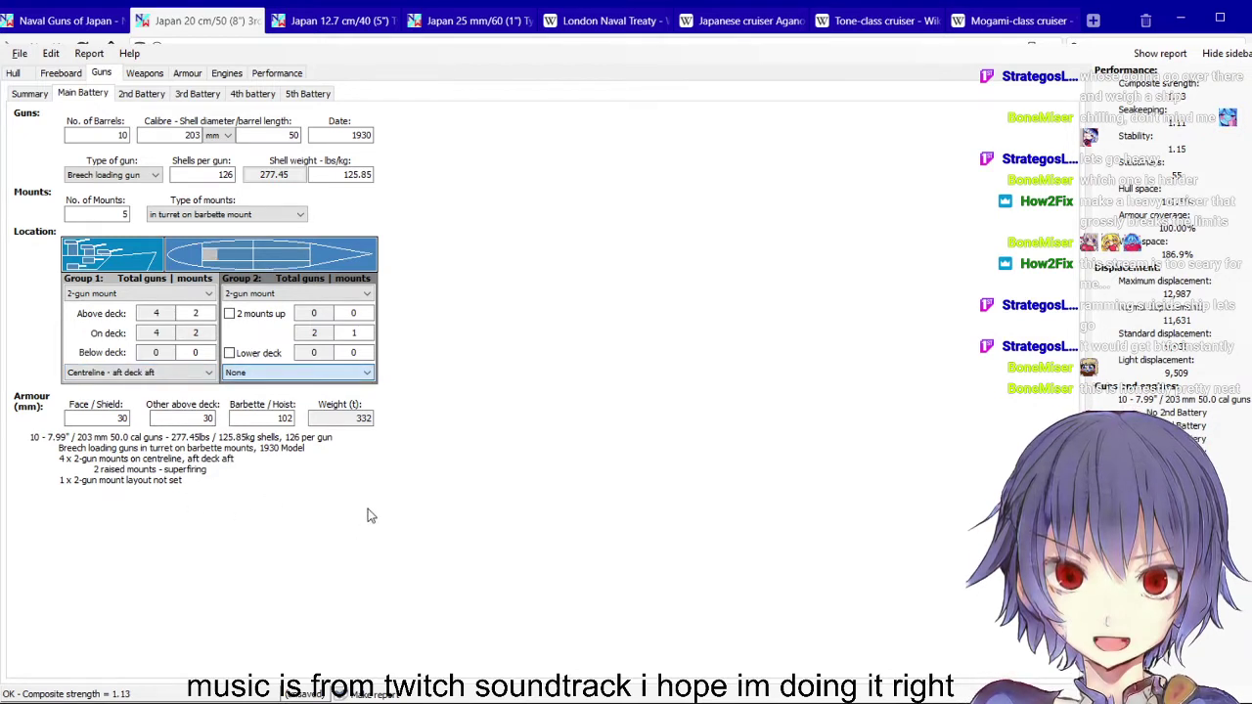
key(Down)
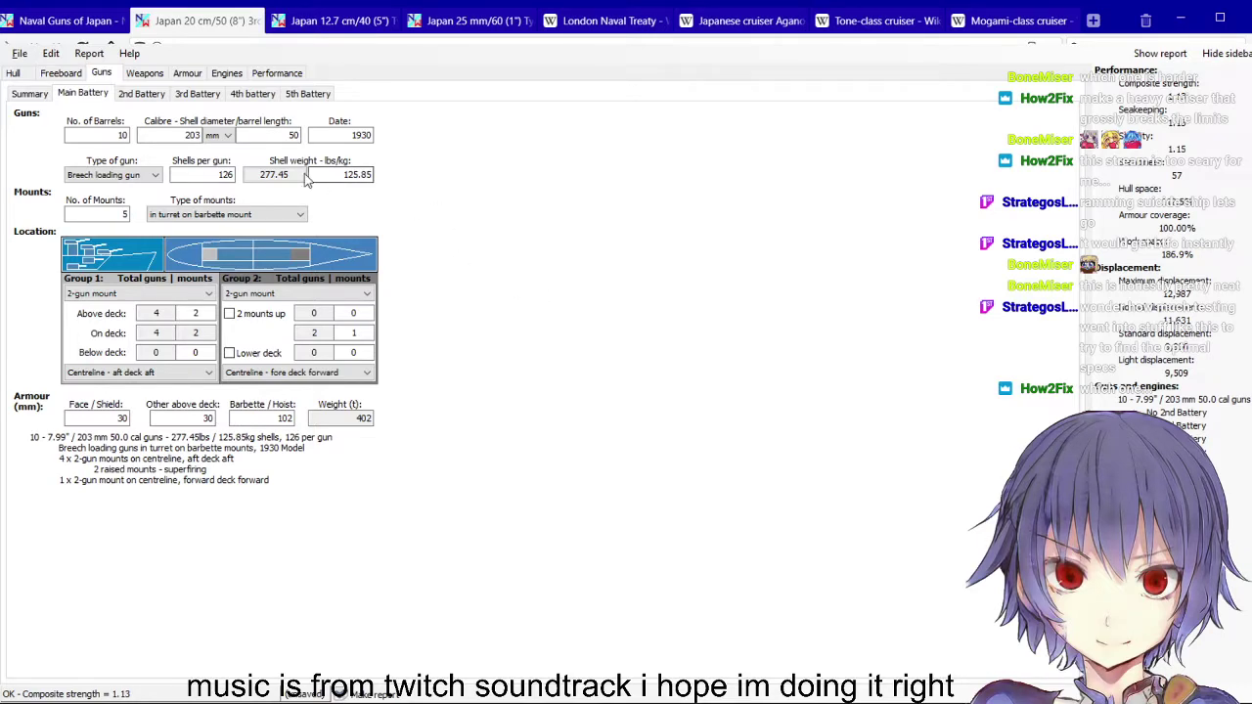
click(187, 73)
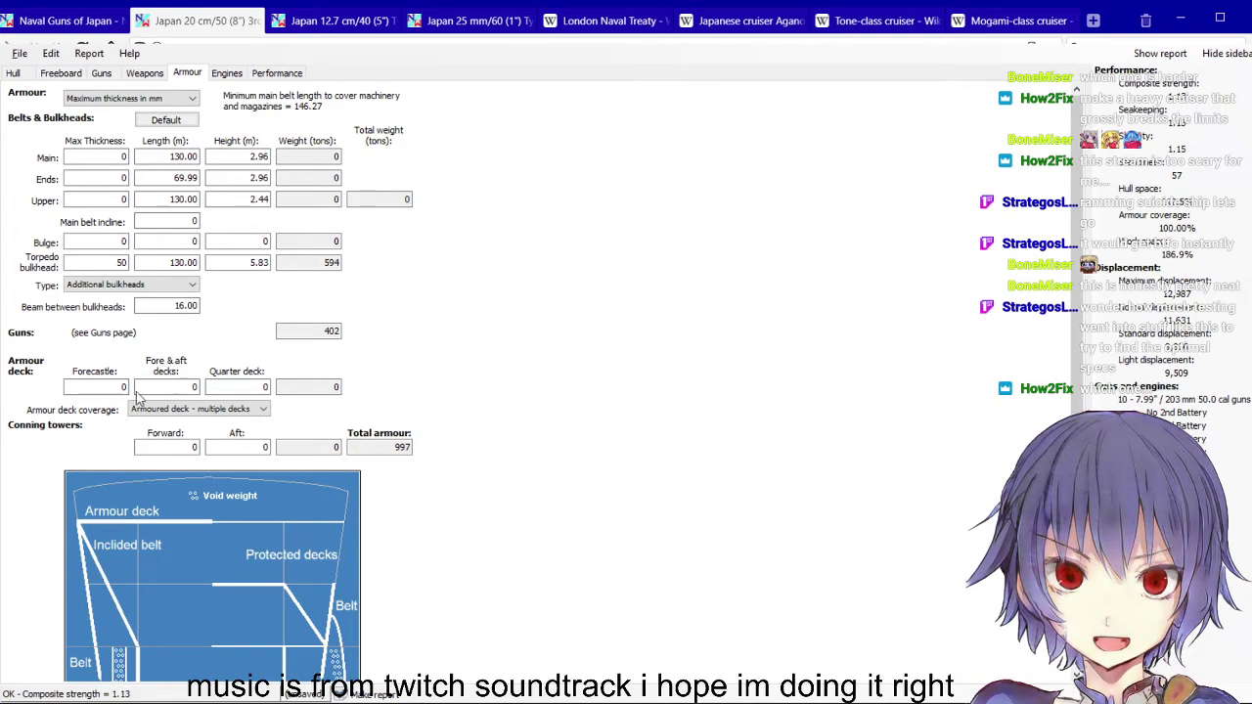
click(226, 73)
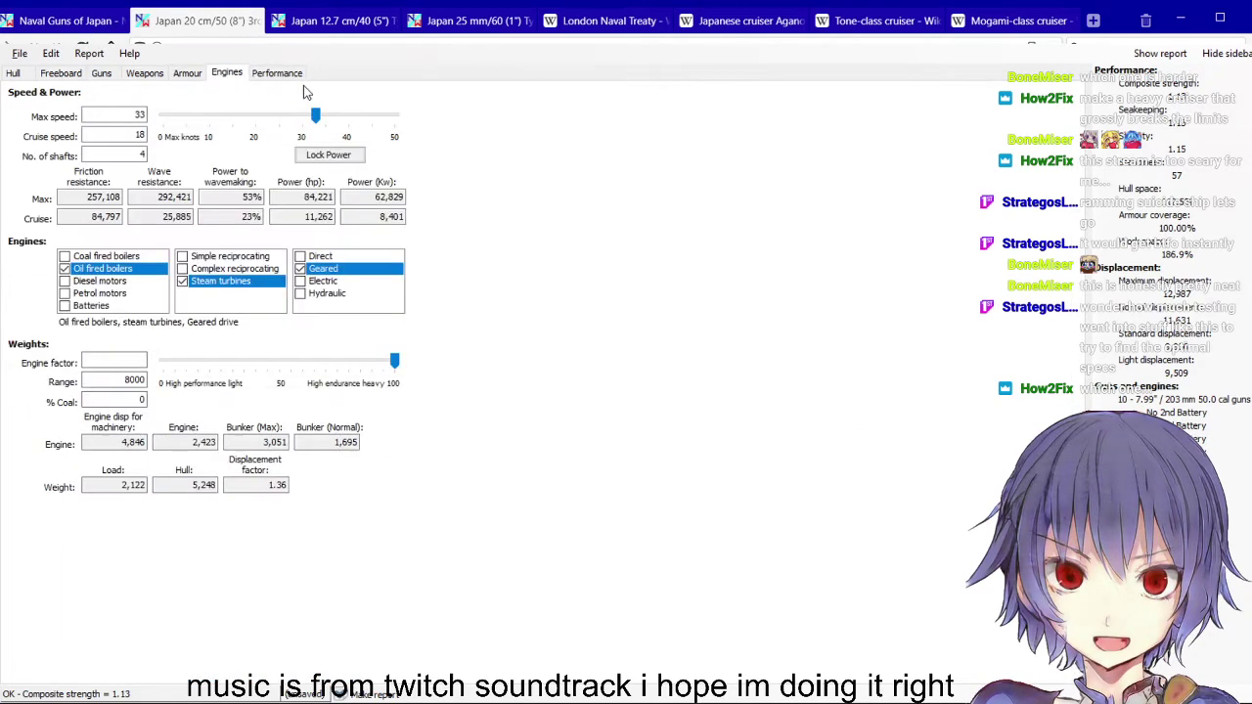
click(117, 400)
Set the hull's waterline length to 205 m and its normal draught to 6.6 m
click(14, 75)
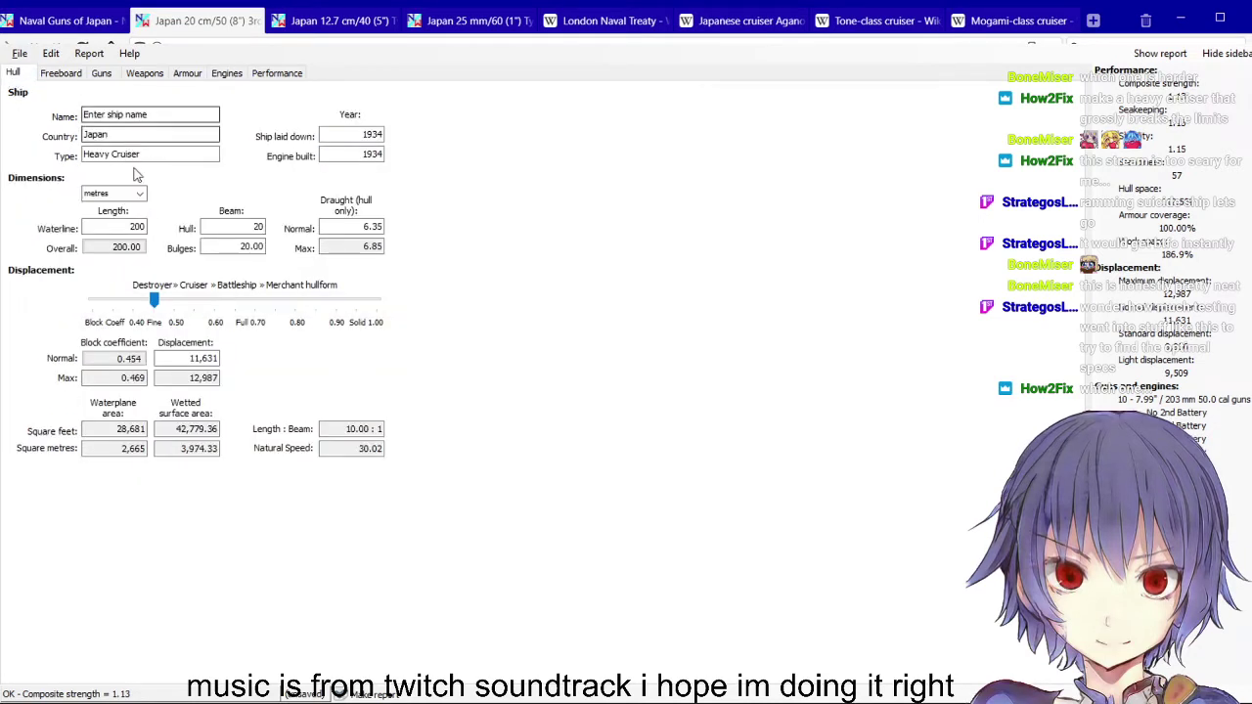
key(Tab)
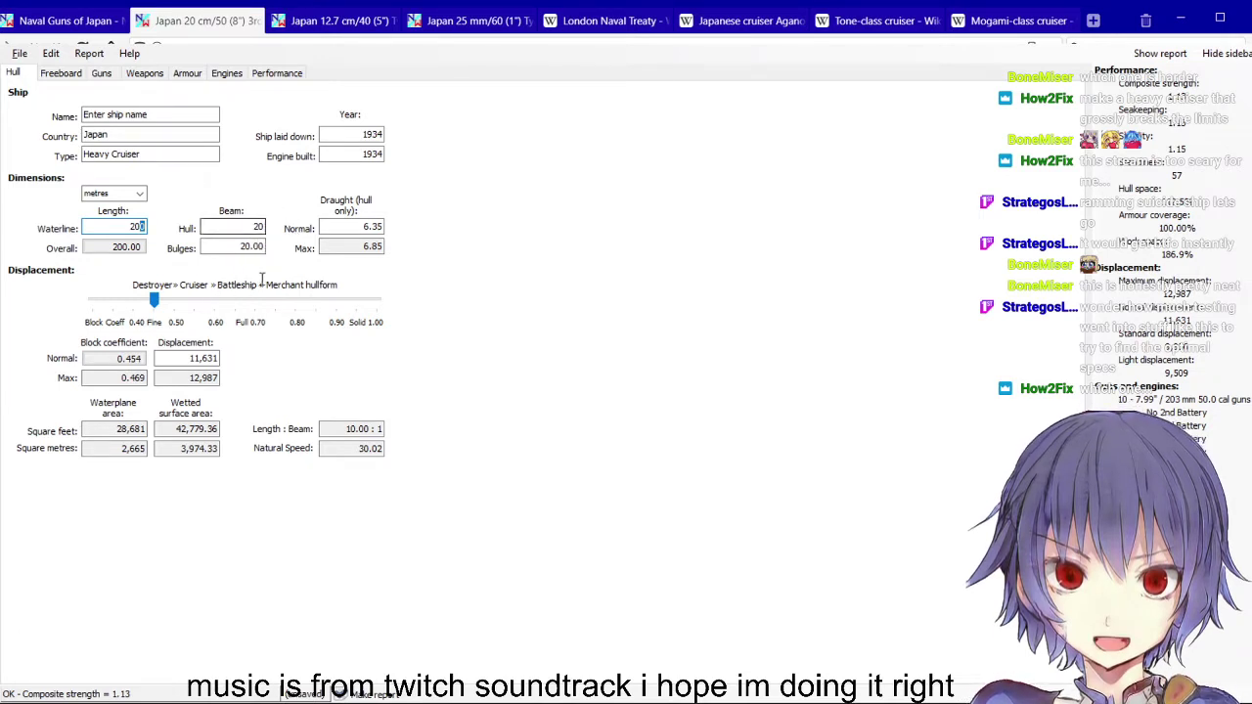
text(5)
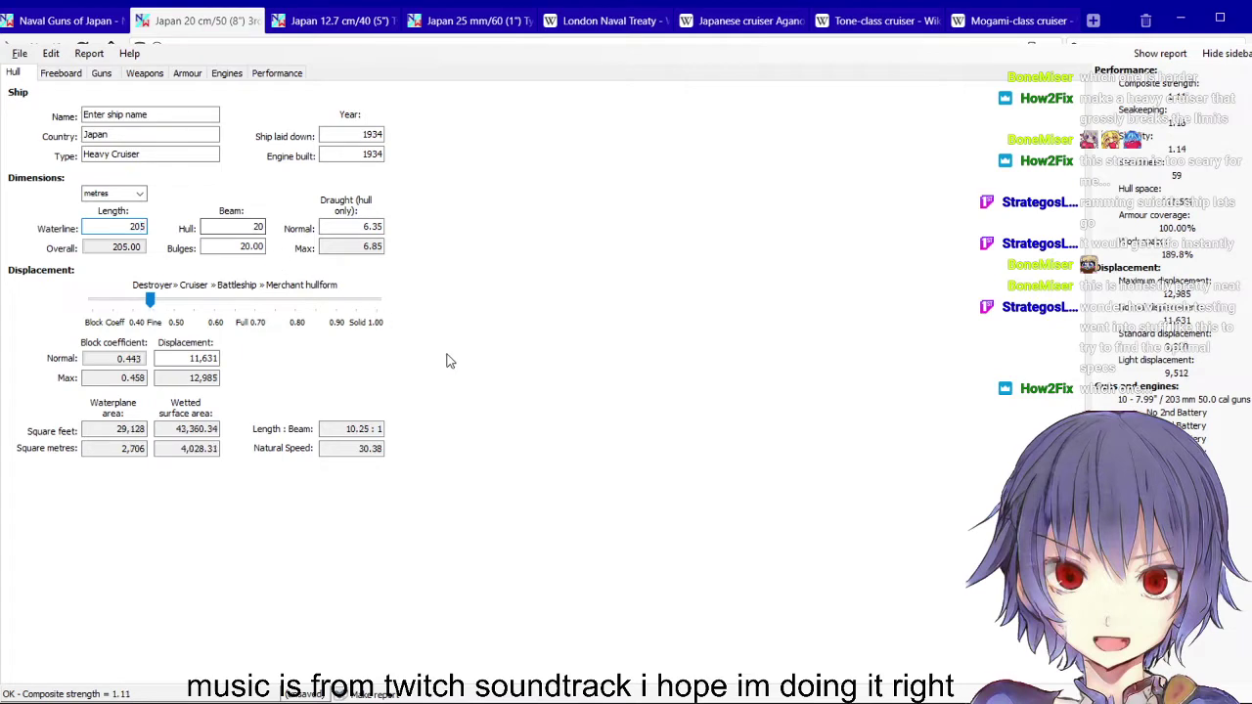
key(Tab)
key(Tab)
text(6.6)
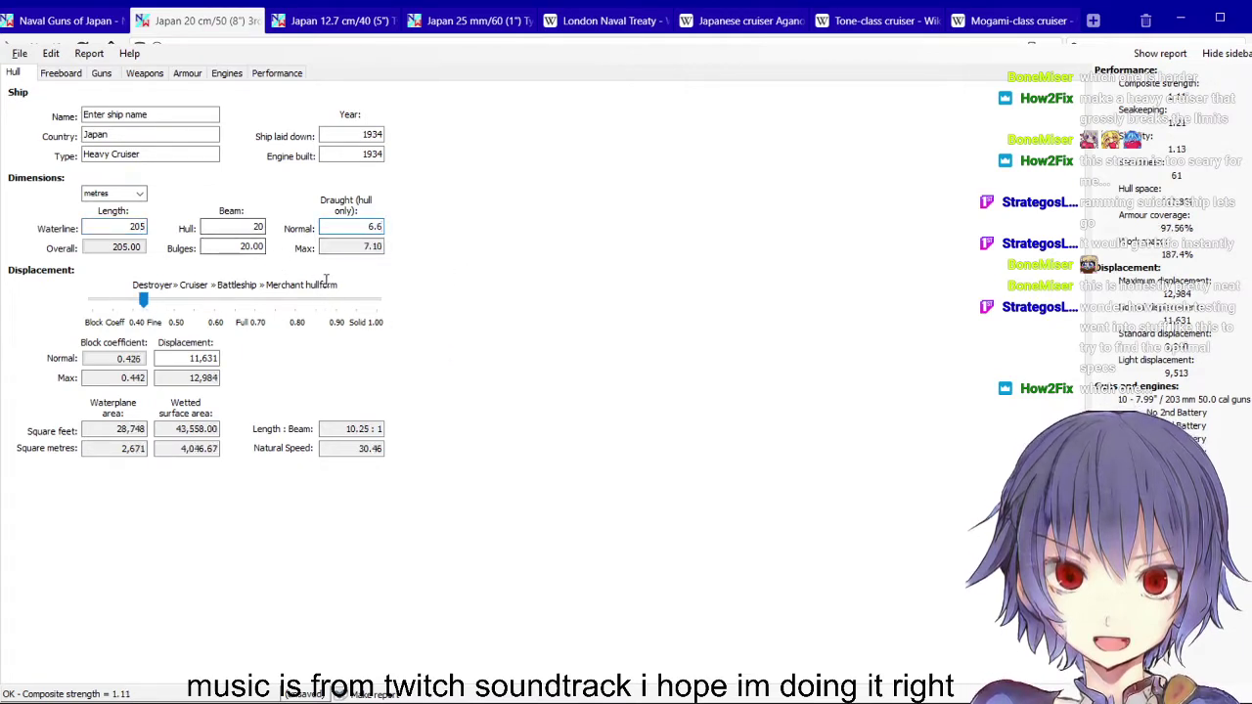
Raise the hull's normal block coefficient to 0.483 for a fuller hull form
scroll(186, 379, up, 5)
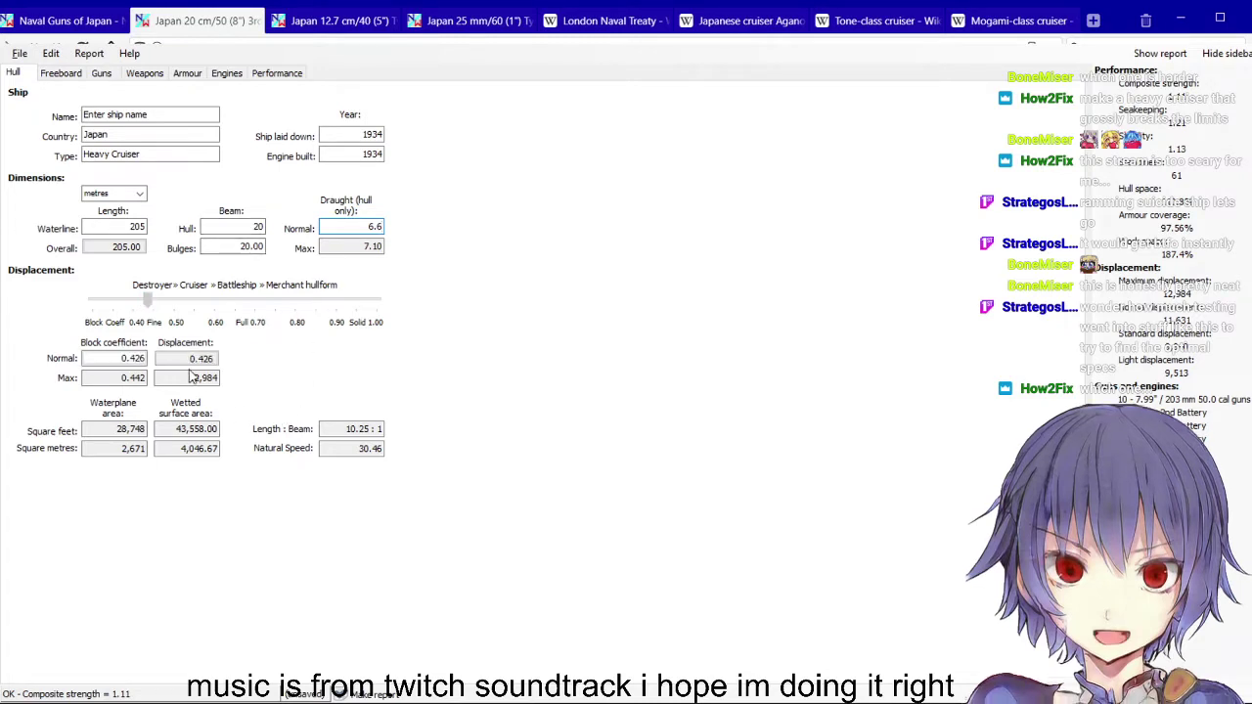
scroll(209, 379, up, 2)
scroll(213, 378, up, 2)
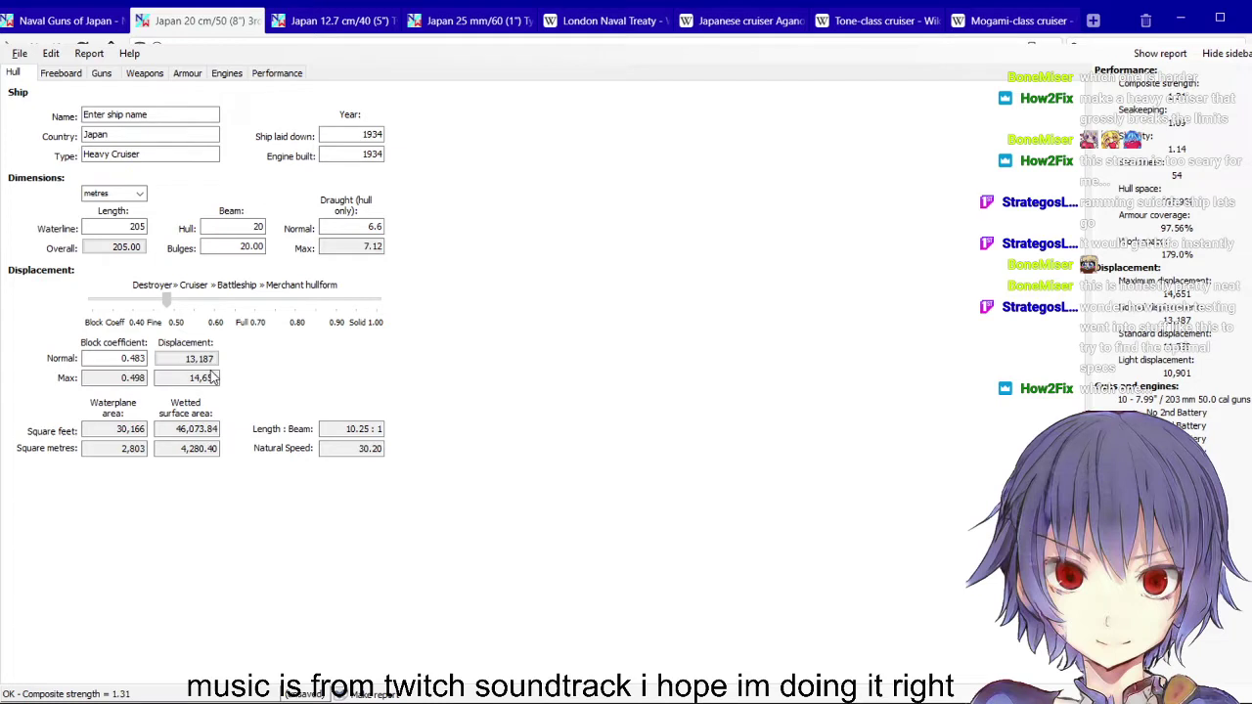
Set the hull's normal displacement to 13,343 tons
key(Tab)
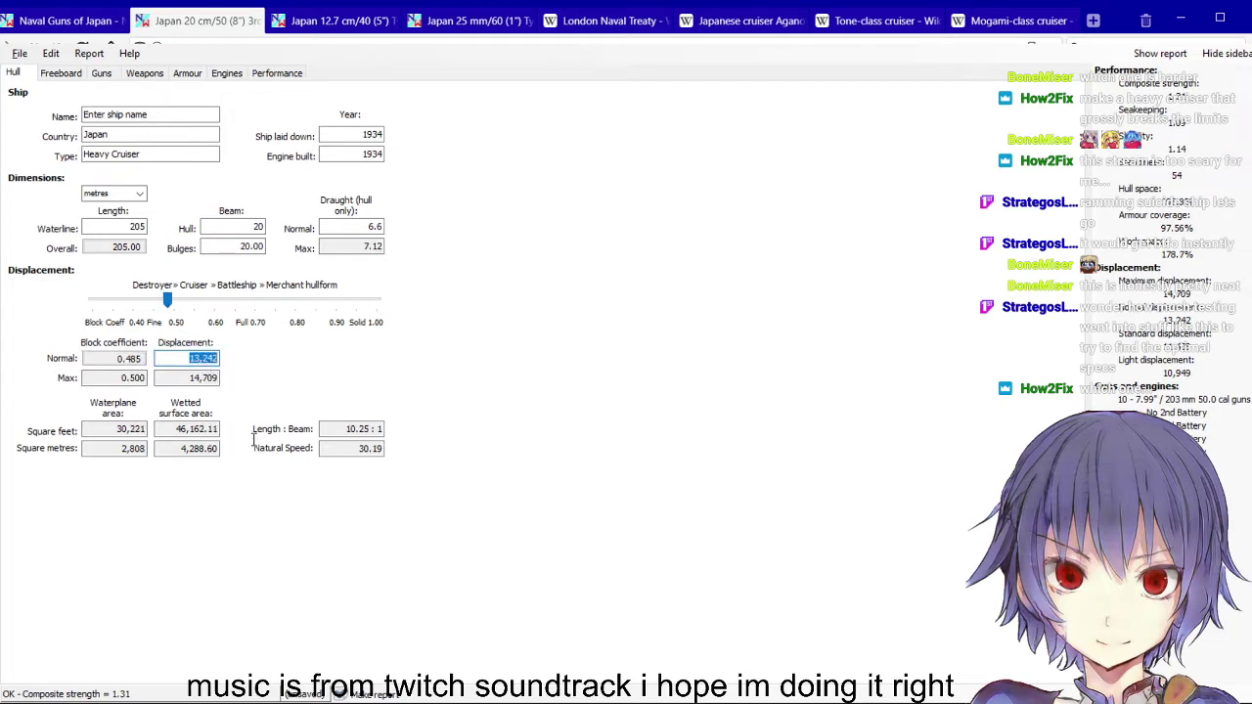
text(3)
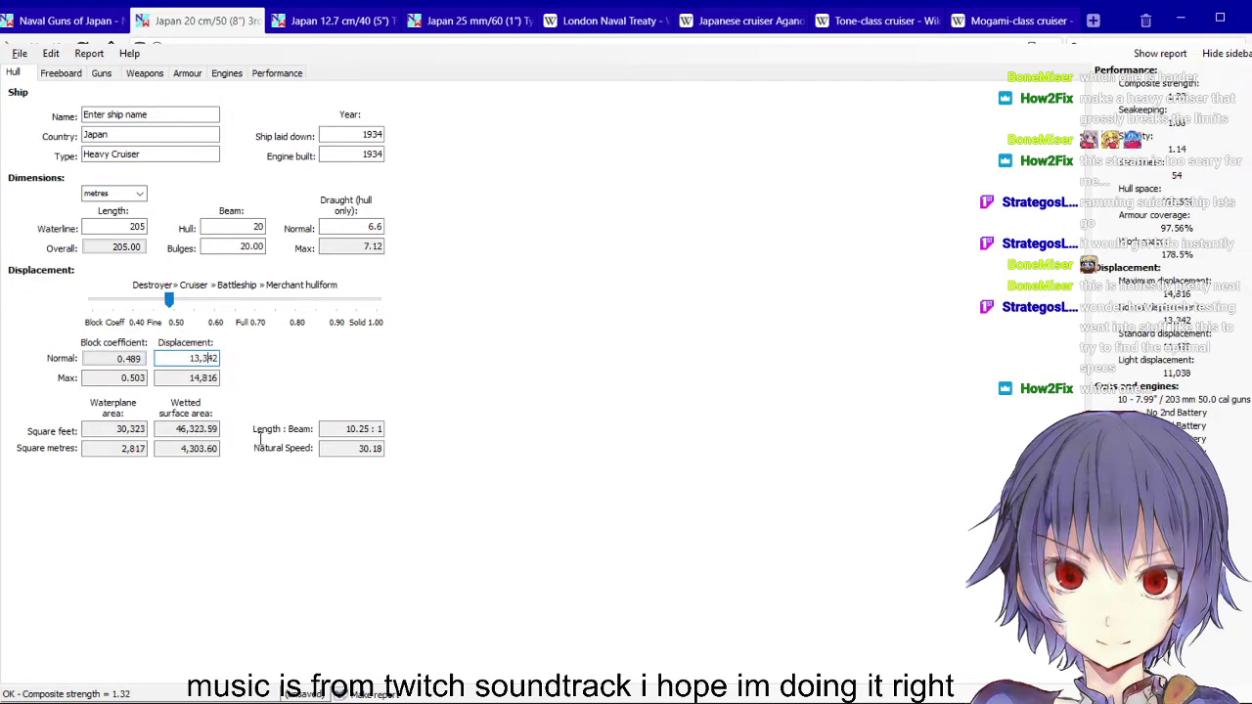
key(BackSpace)
text(3)
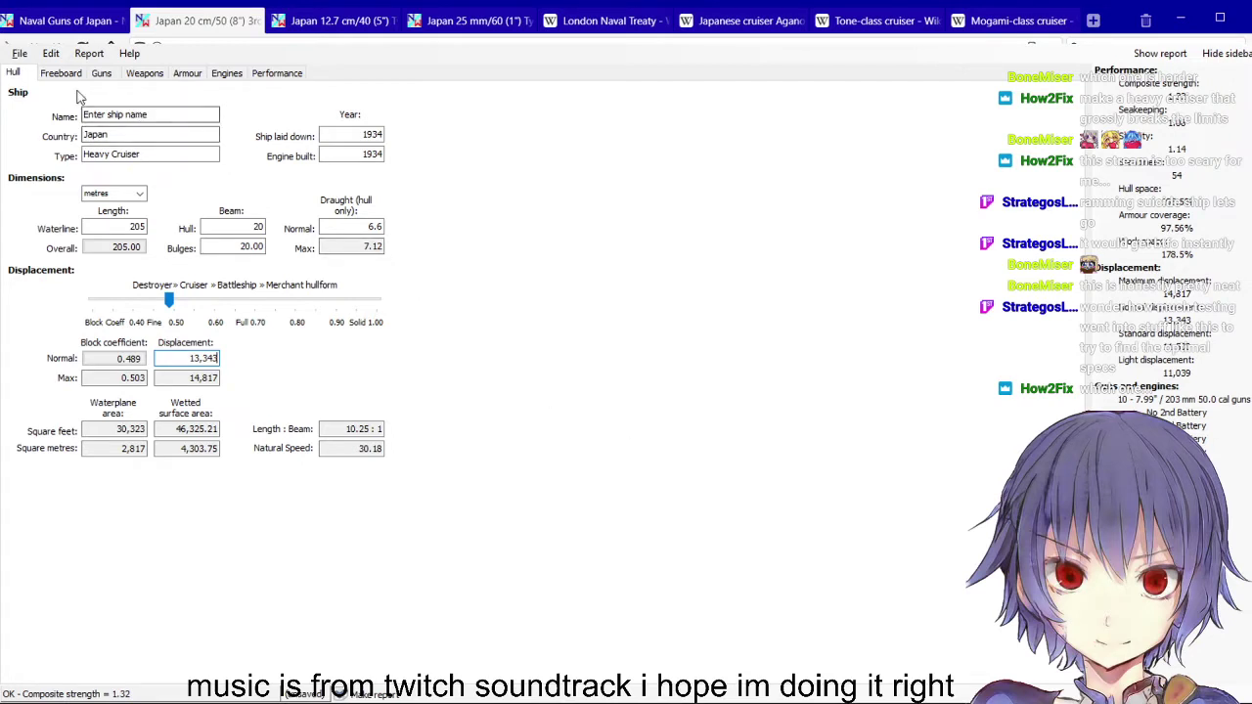
Set the hull's waterline length to 207 metres and its normal displacement to 13,341 tons
click(187, 73)
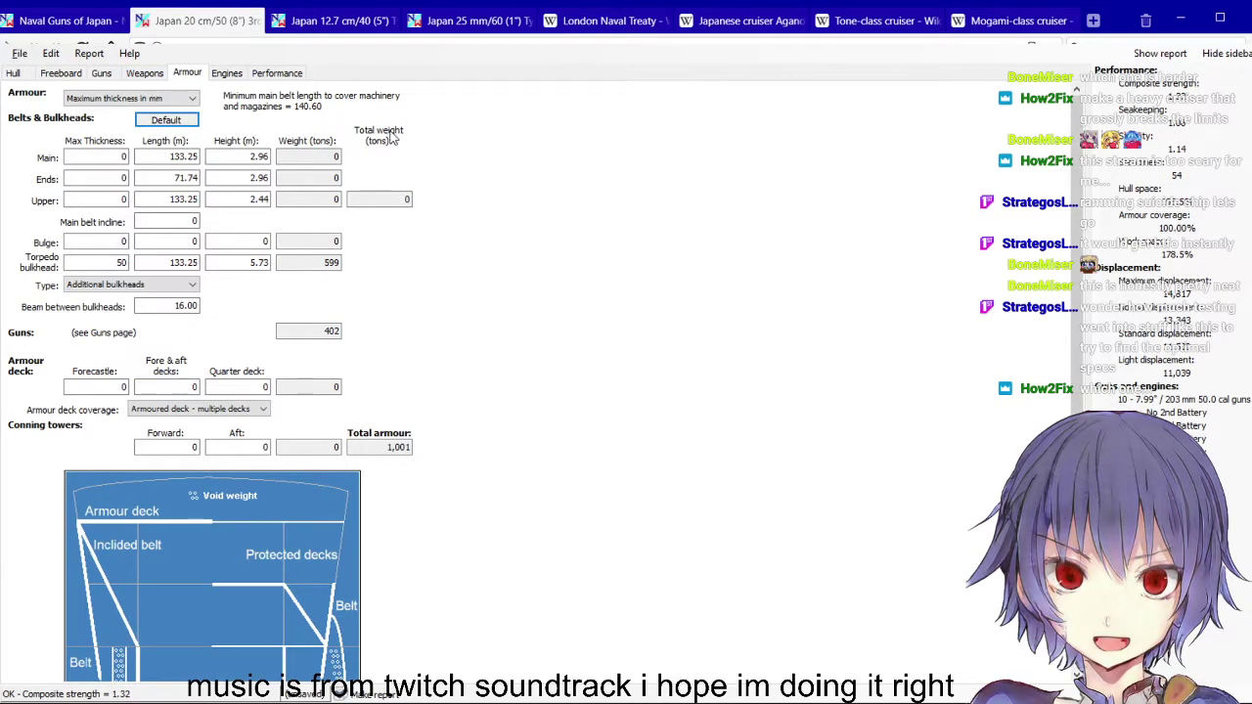
click(14, 74)
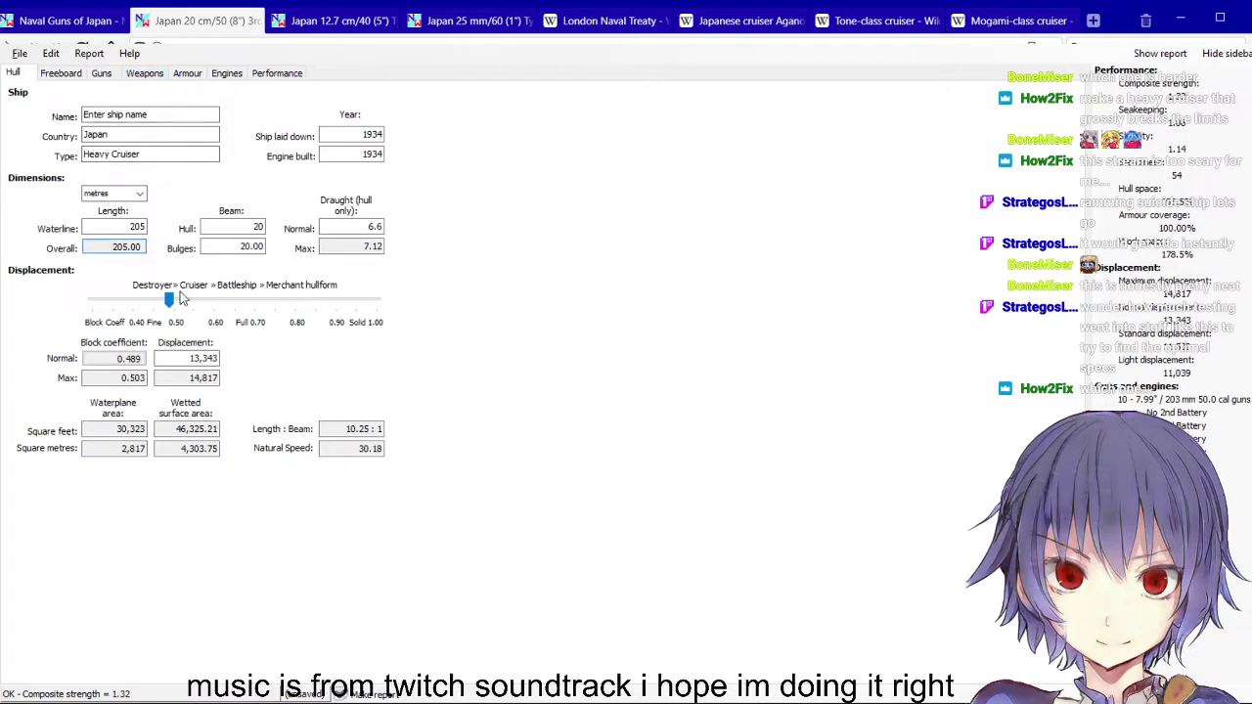
key(BackSpace)
text(7)
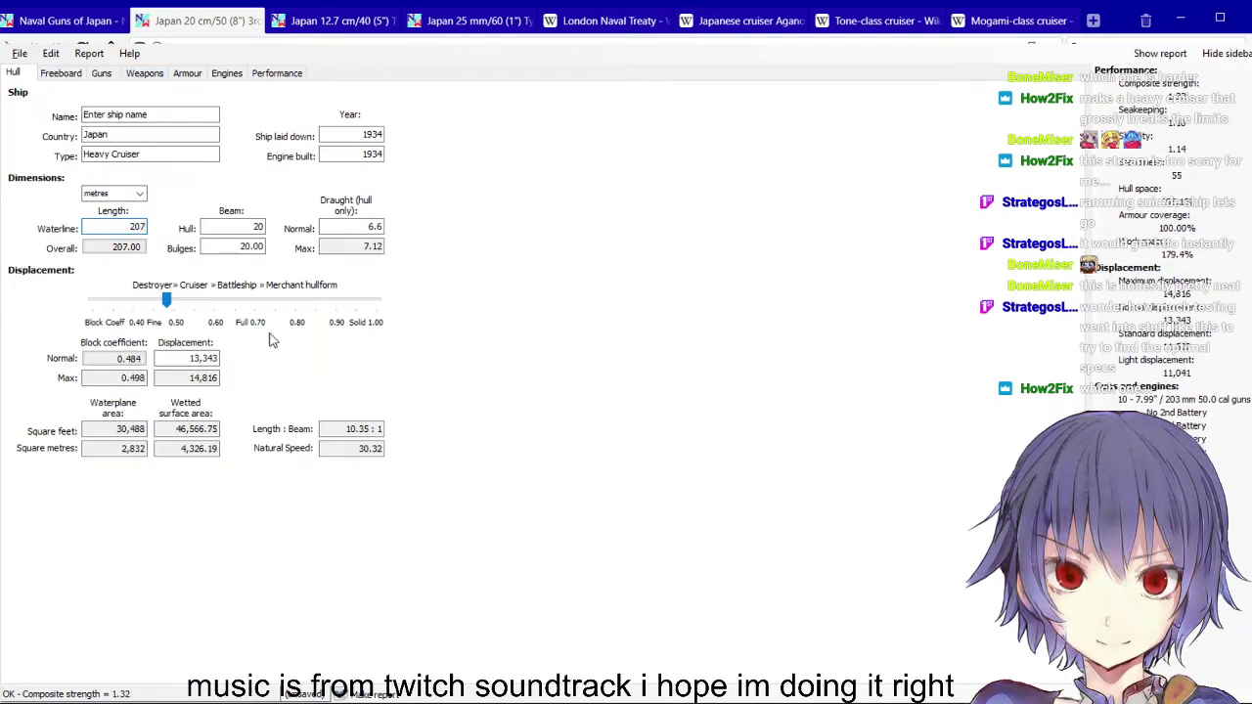
click(186, 360)
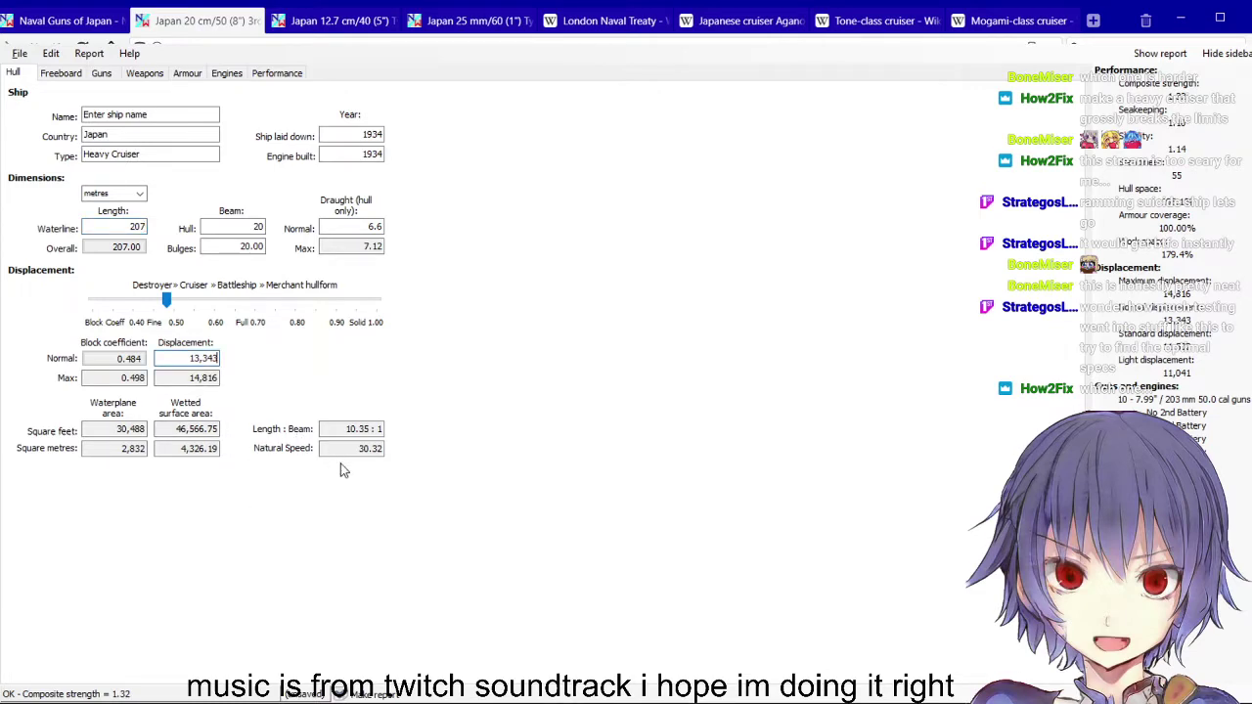
text(1)
Set the fore and aft armour deck thickness to 50 mm
click(187, 73)
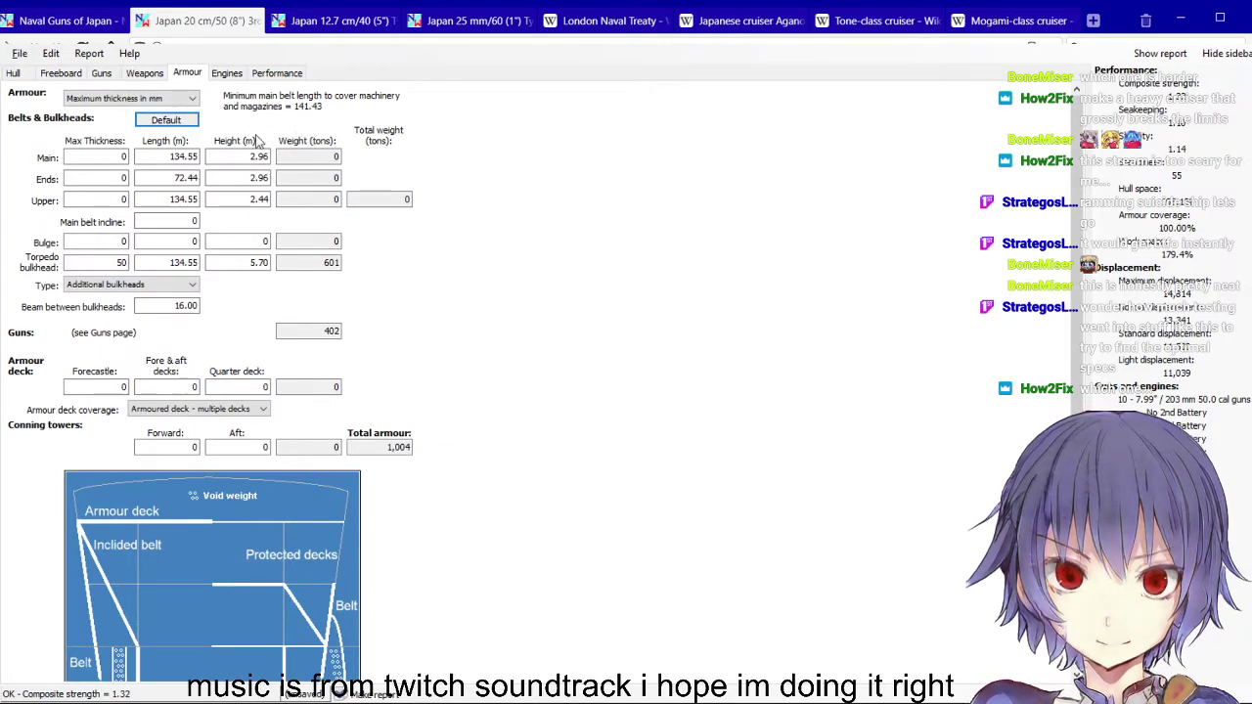
click(186, 388)
text(50)
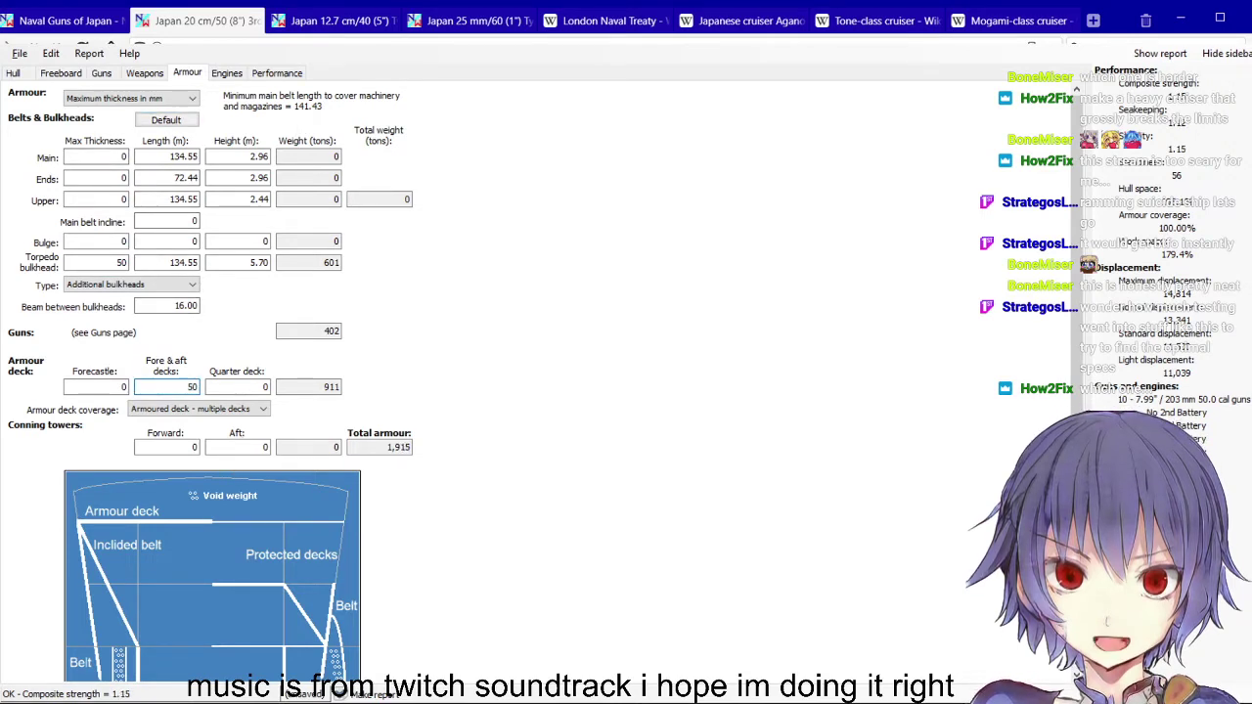
Set the forward conning tower armour to 152 mm and the main belt's maximum thickness to 102 mm
click(186, 445)
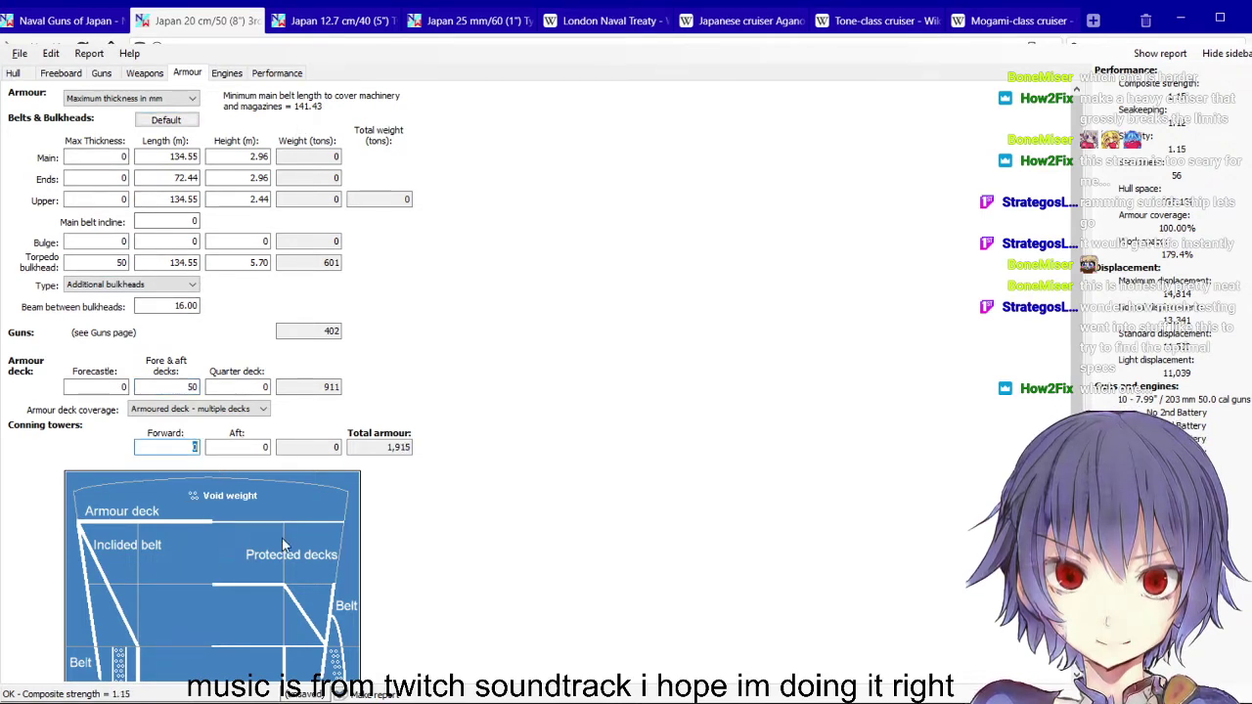
text(152)
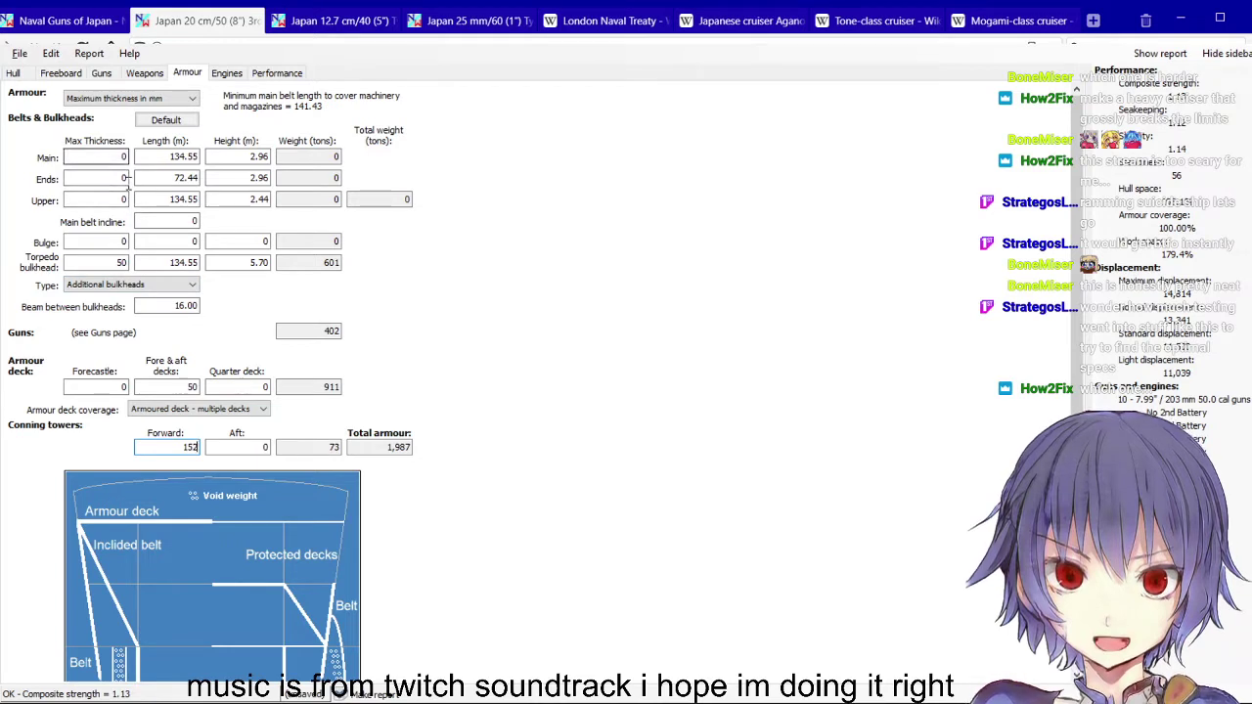
click(121, 157)
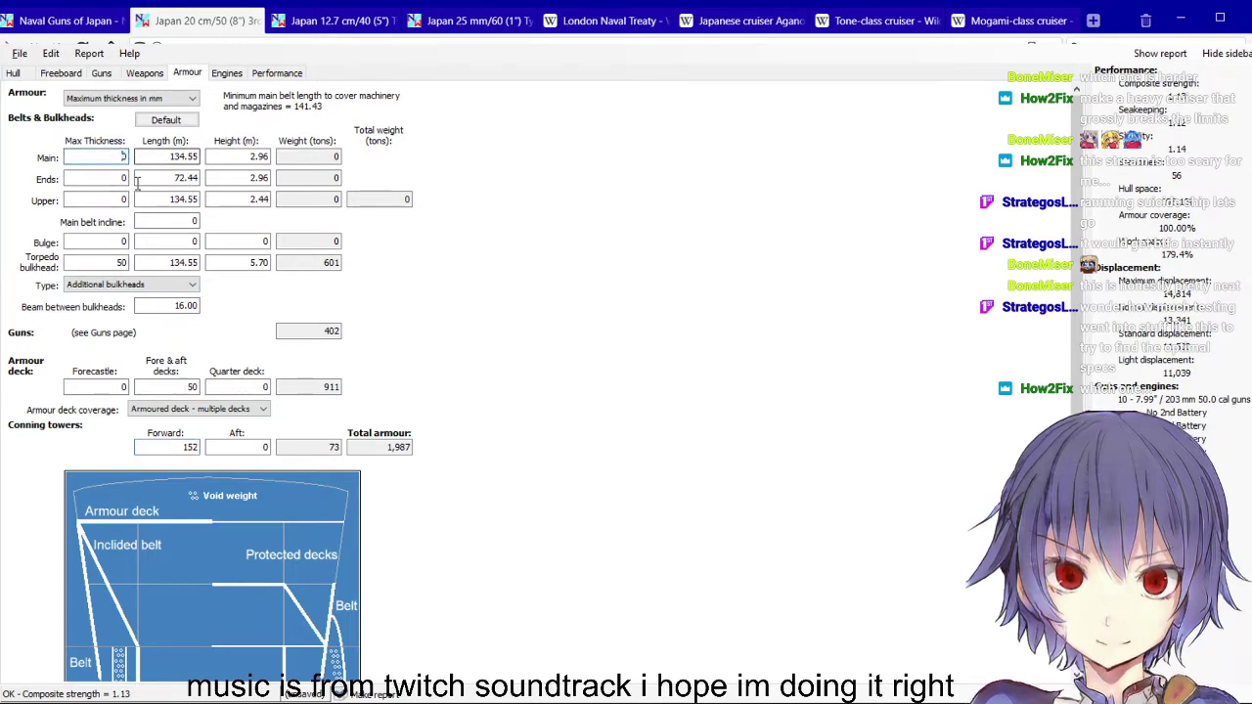
text(102)
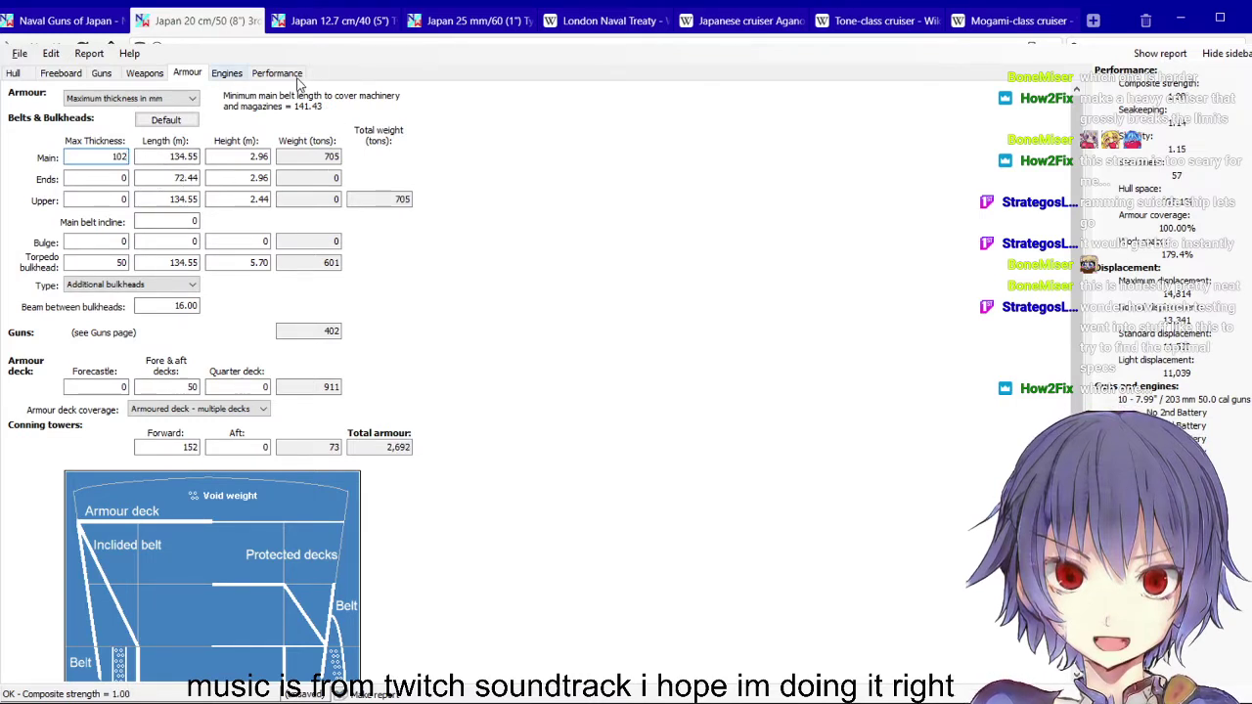
Set the forward and aft freeboard of both the aft deck and the quarter deck to 5.5 metres
click(61, 74)
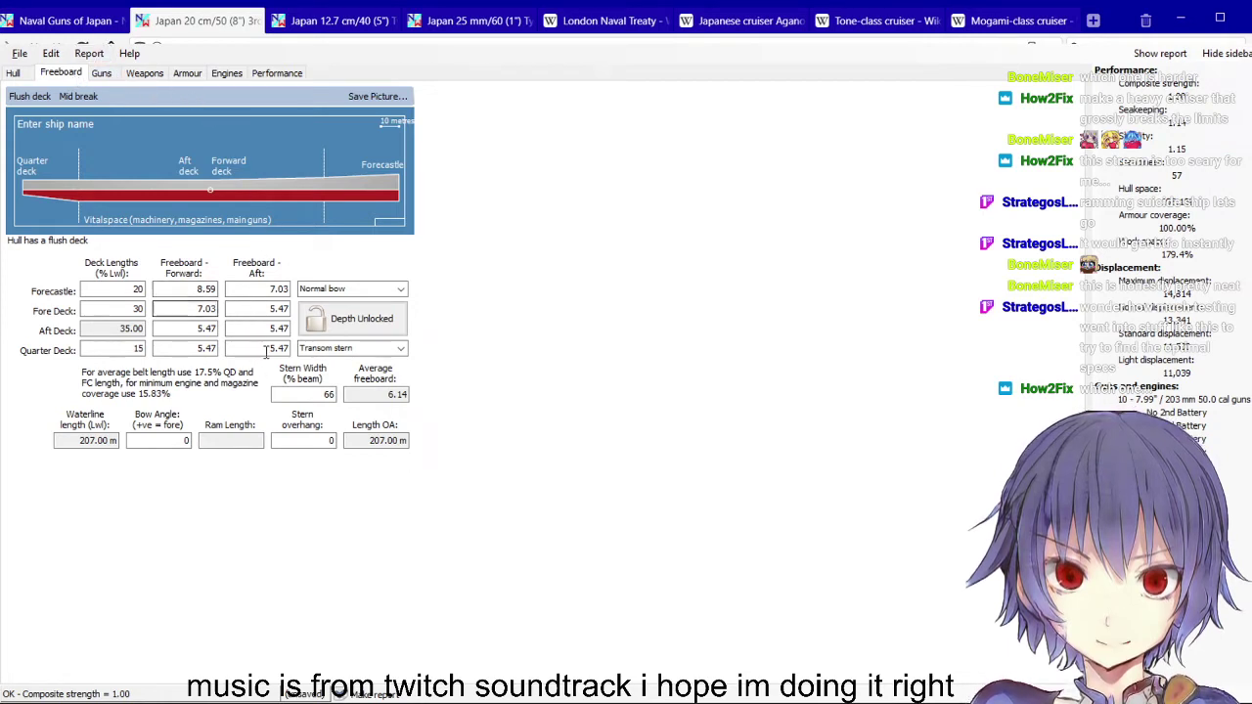
key(Tab)
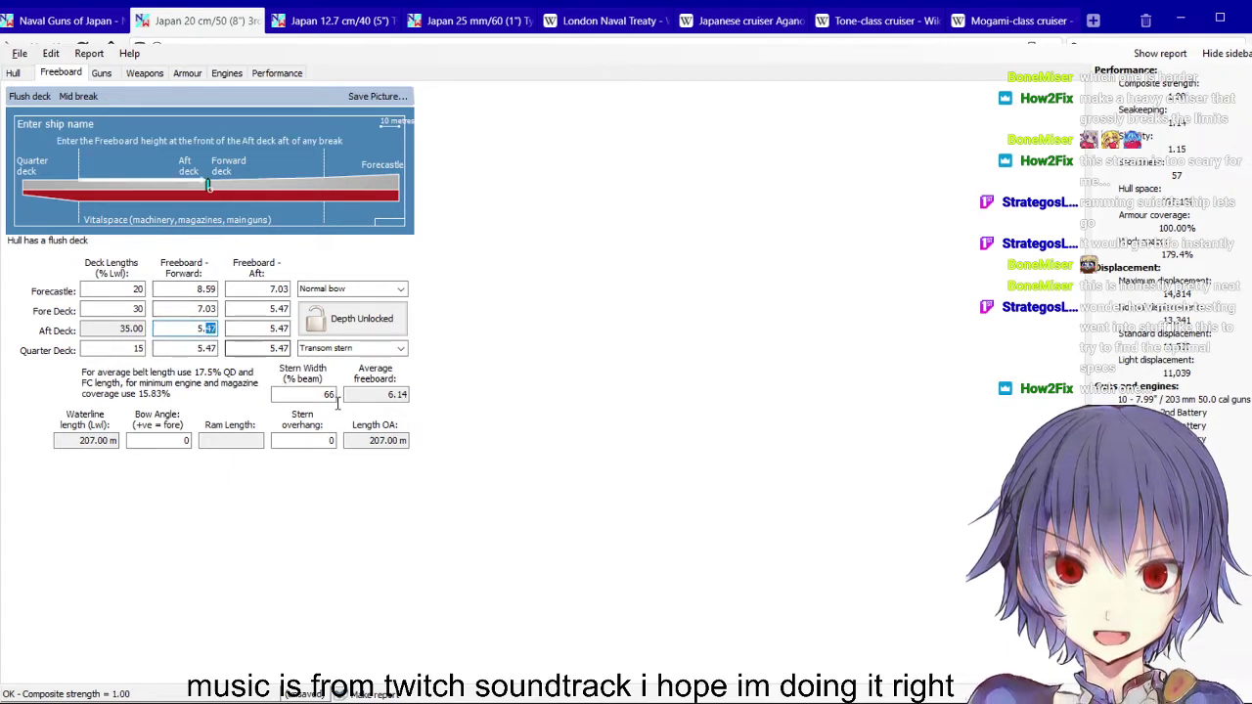
text(5)
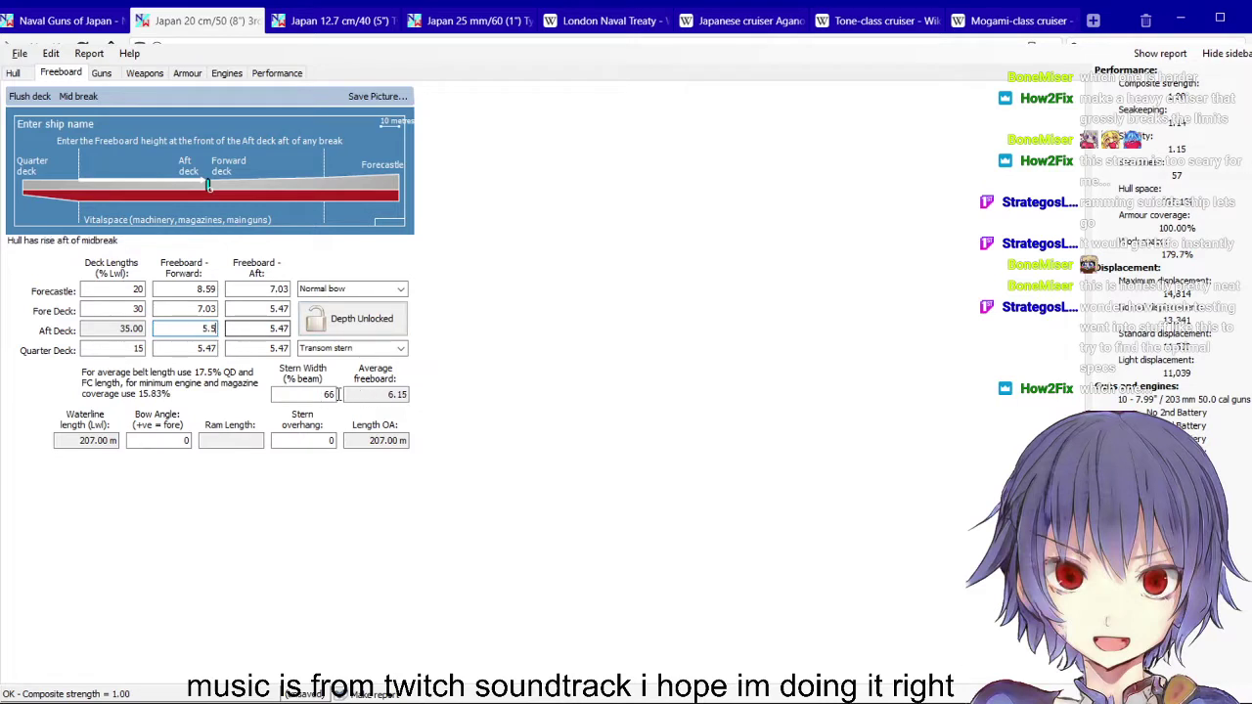
key(Tab)
text(5)
key(Tab)
text(5)
key(shift+Tab)
text(5)
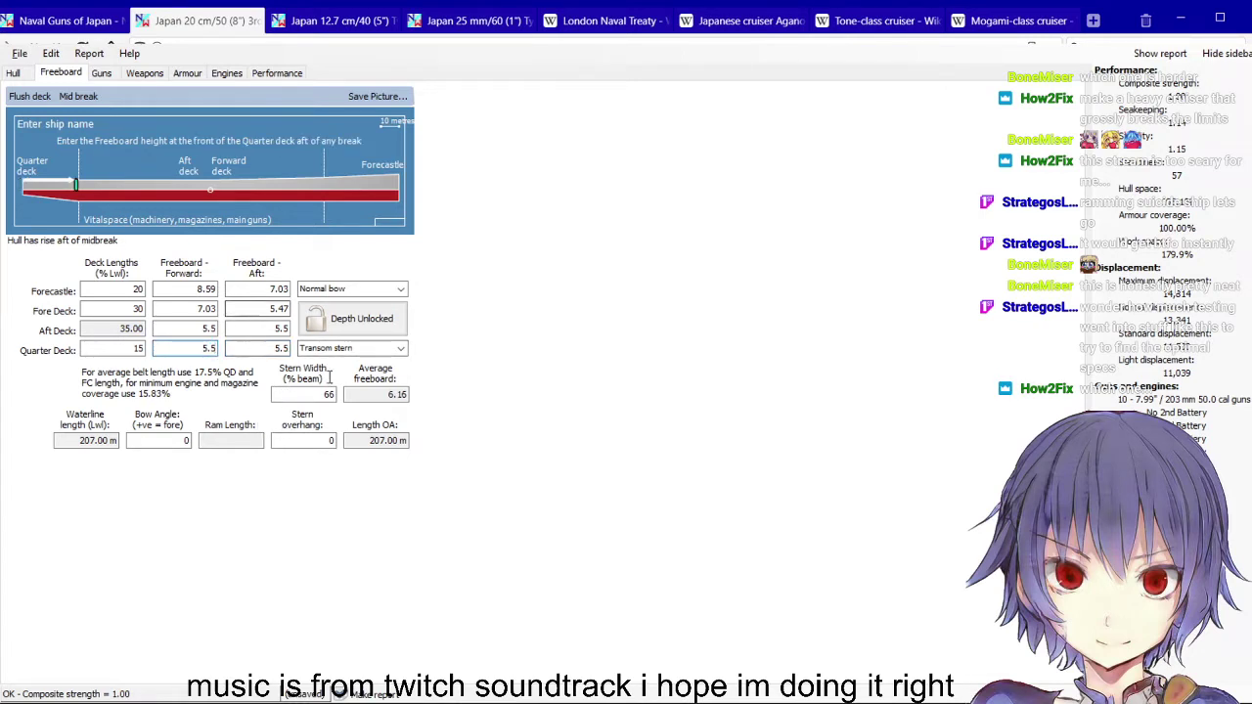
Set both fore deck freeboards and the forecastle's aft freeboard to 5.5 metres
drag(283, 309, 371, 376)
key(BackSpace)
key(BackSpace)
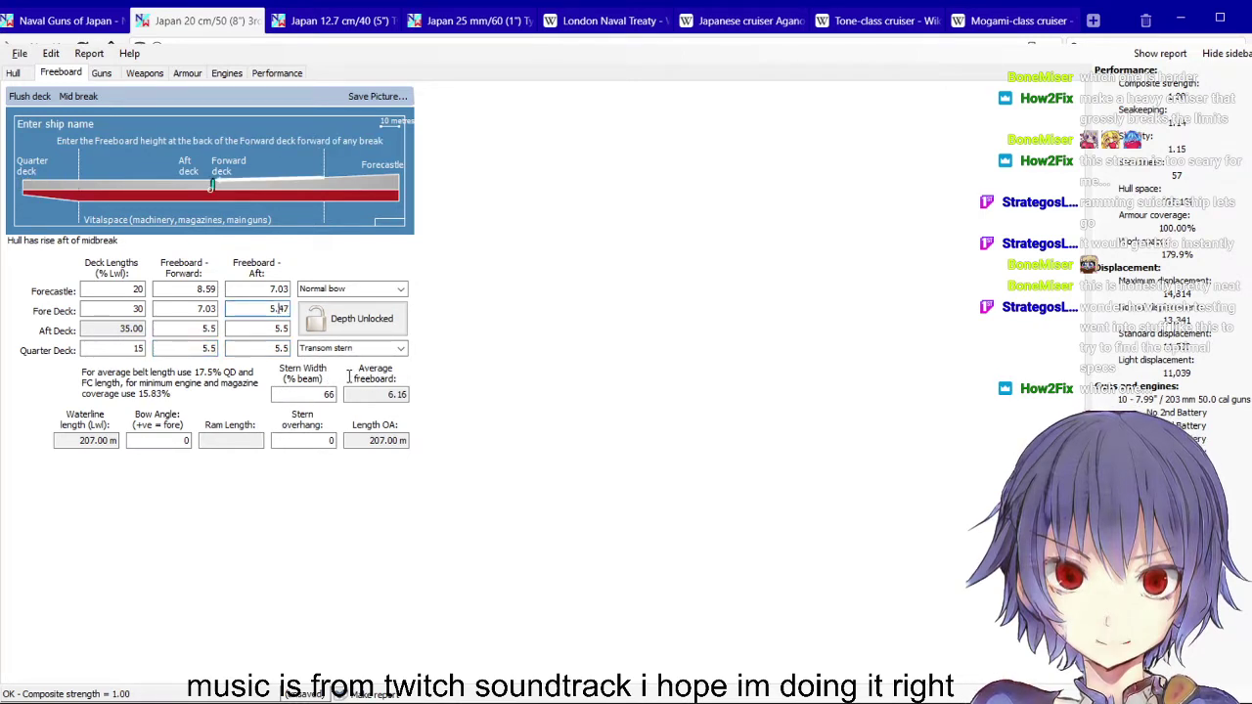
text(5)
key(shift+Tab)
text(5.5)
key(shift+Tab)
text(5)
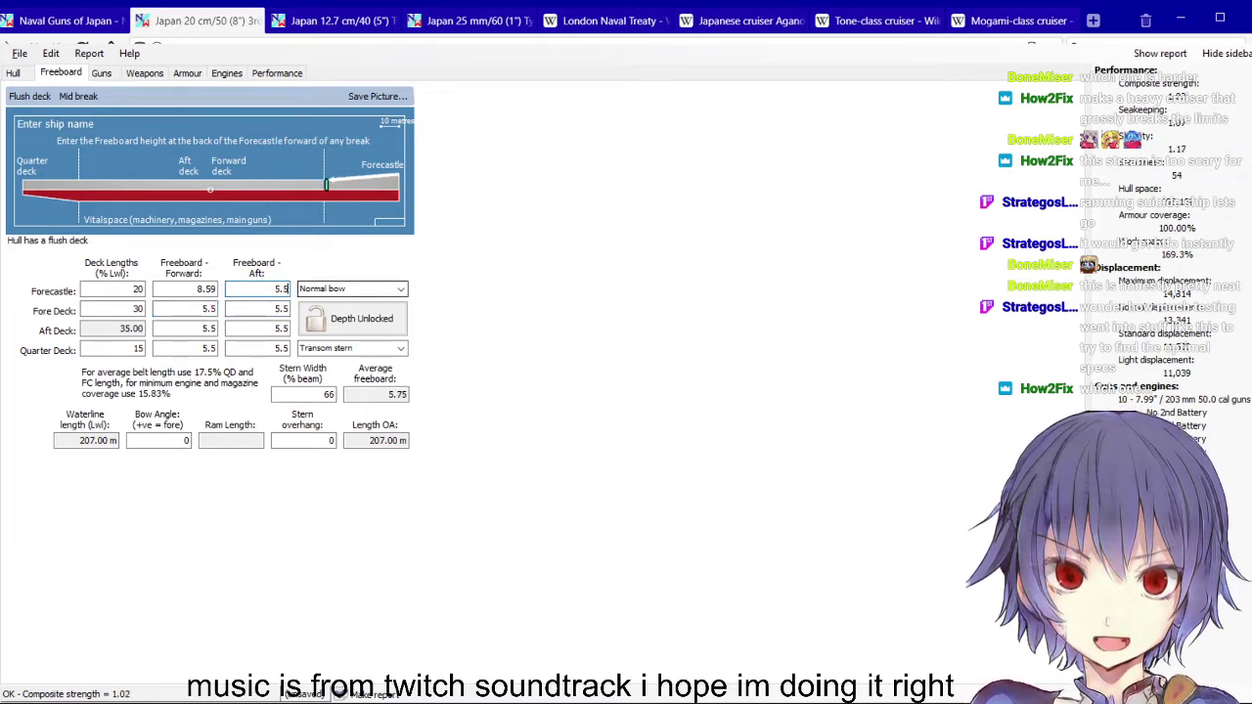
text(.5)
Set the forecastle's forward freeboard to 7 metres and the bow angle to 25 degrees
key(shift+Tab)
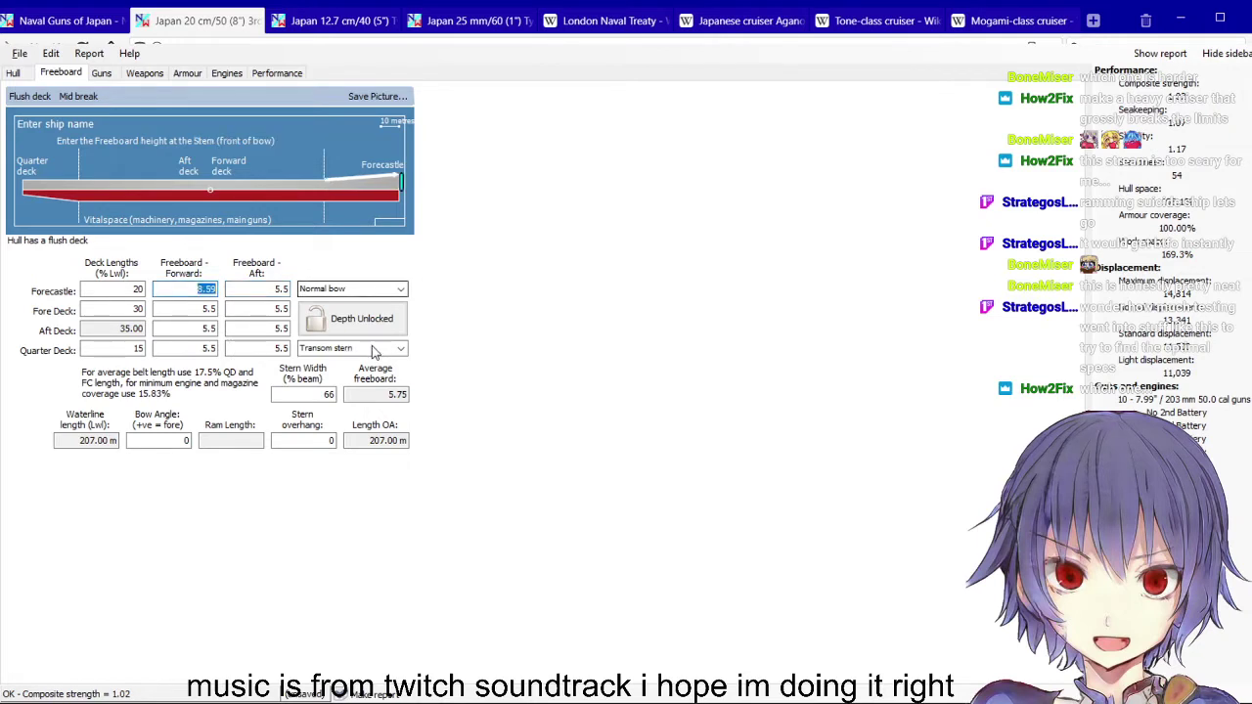
text(7)
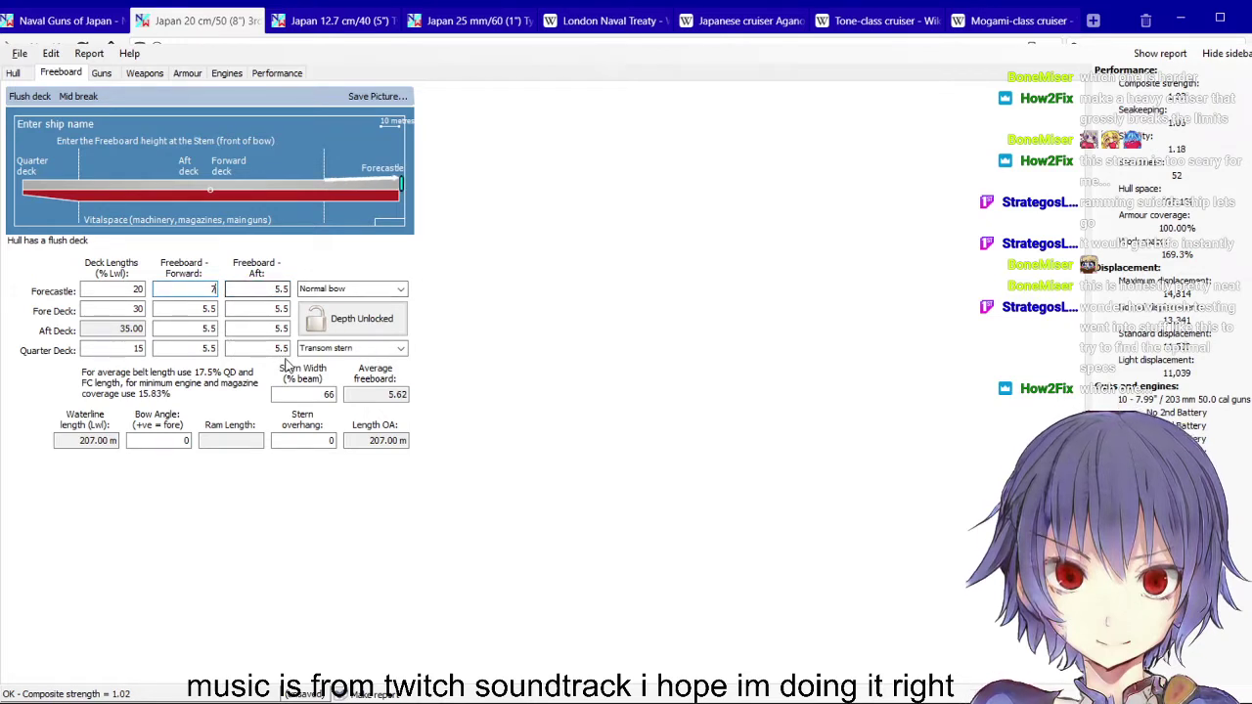
click(186, 441)
text(20)
key(BackSpace)
text(2)
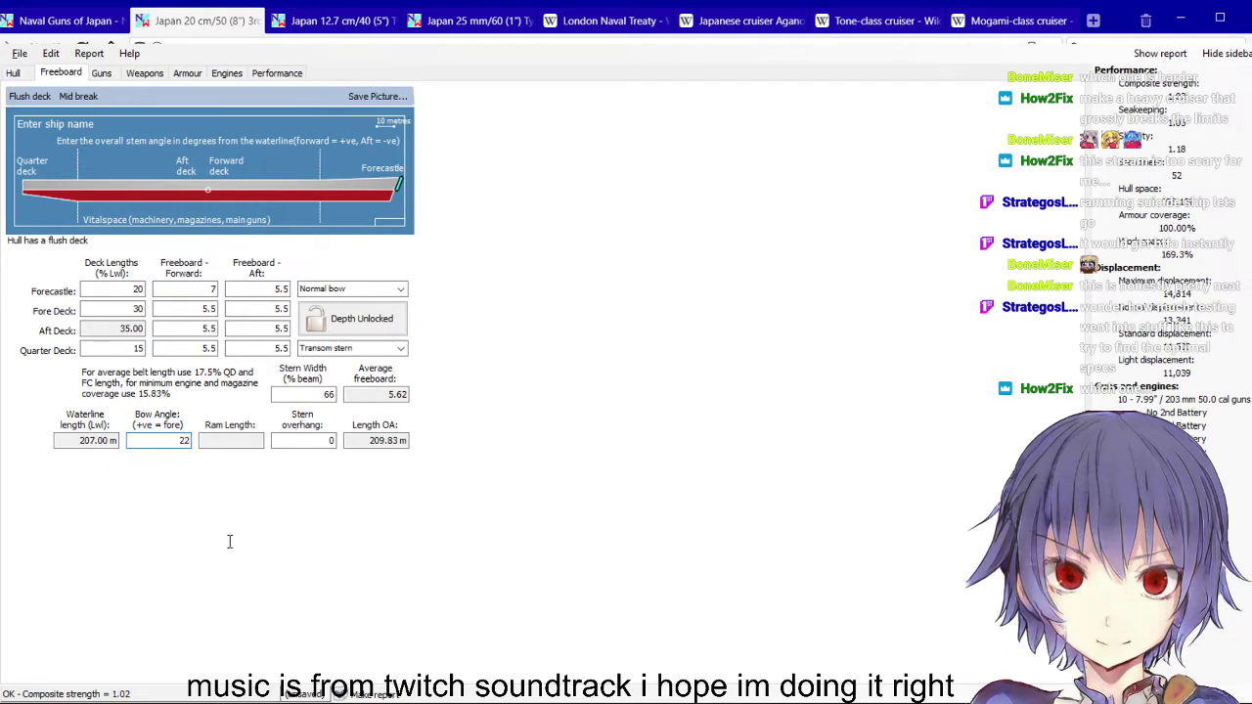
text(5)
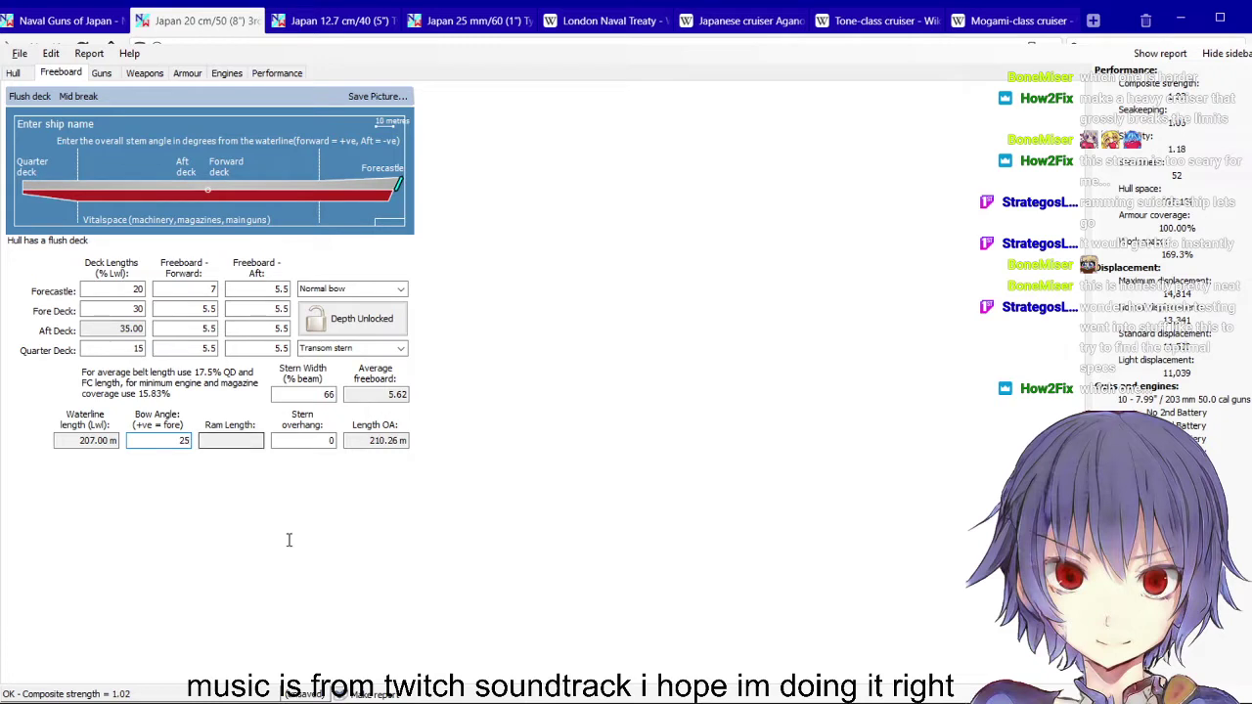
key(Tab)
Reduce the forecastle's forward freeboard to 6.9 metres and set the stern overhang to .78 metres
drag(208, 290, 309, 356)
text(6.9)
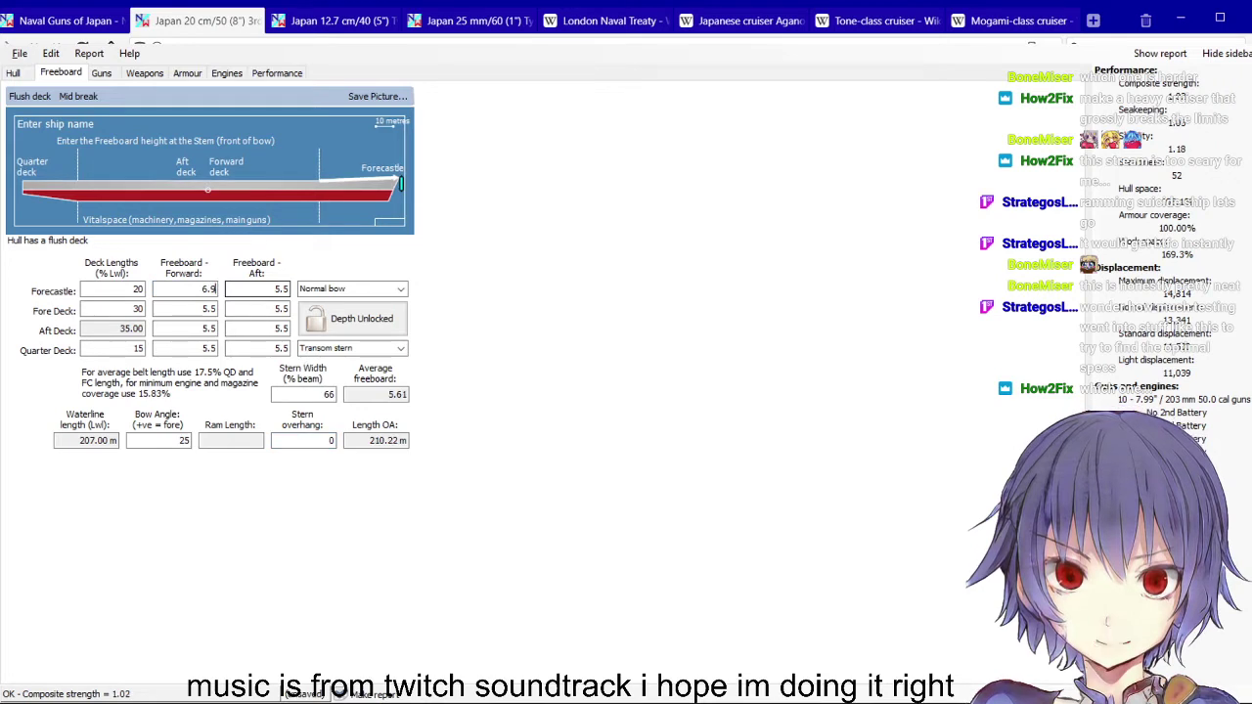
key(Tab)
key(Tab)
key(Tab)
key(Tab)
key(Tab)
key(Tab)
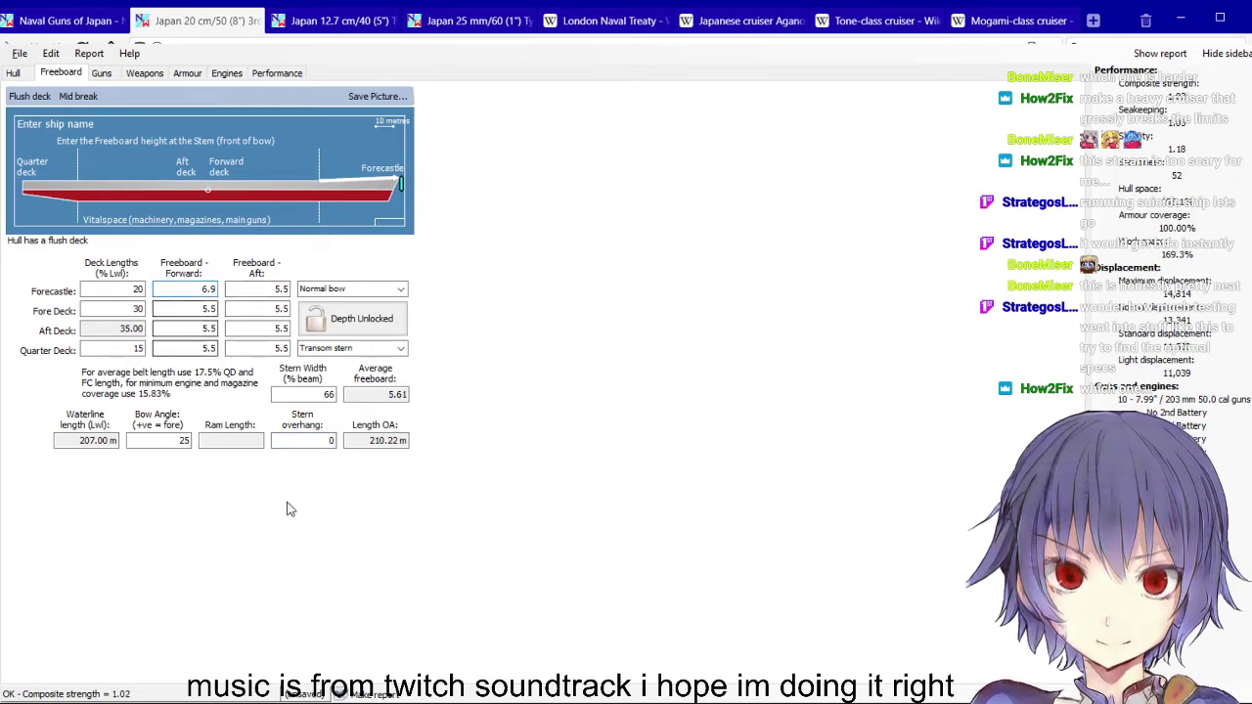
key(BackSpace)
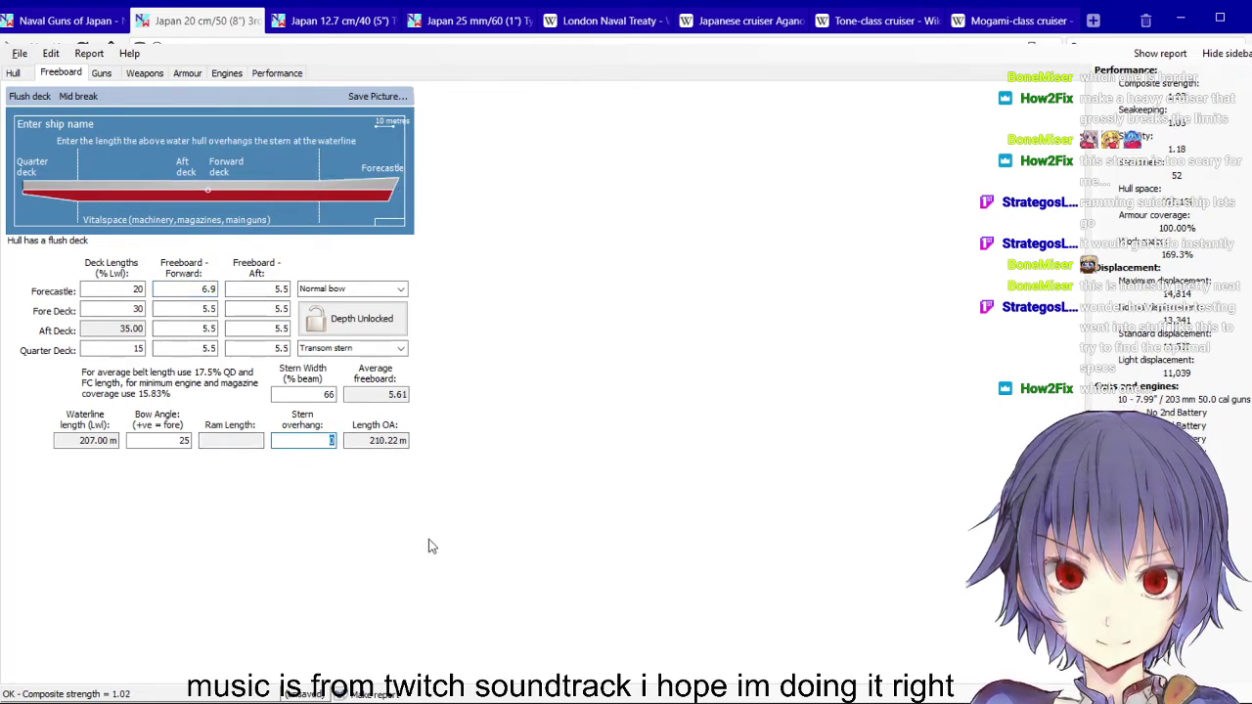
text(.78)
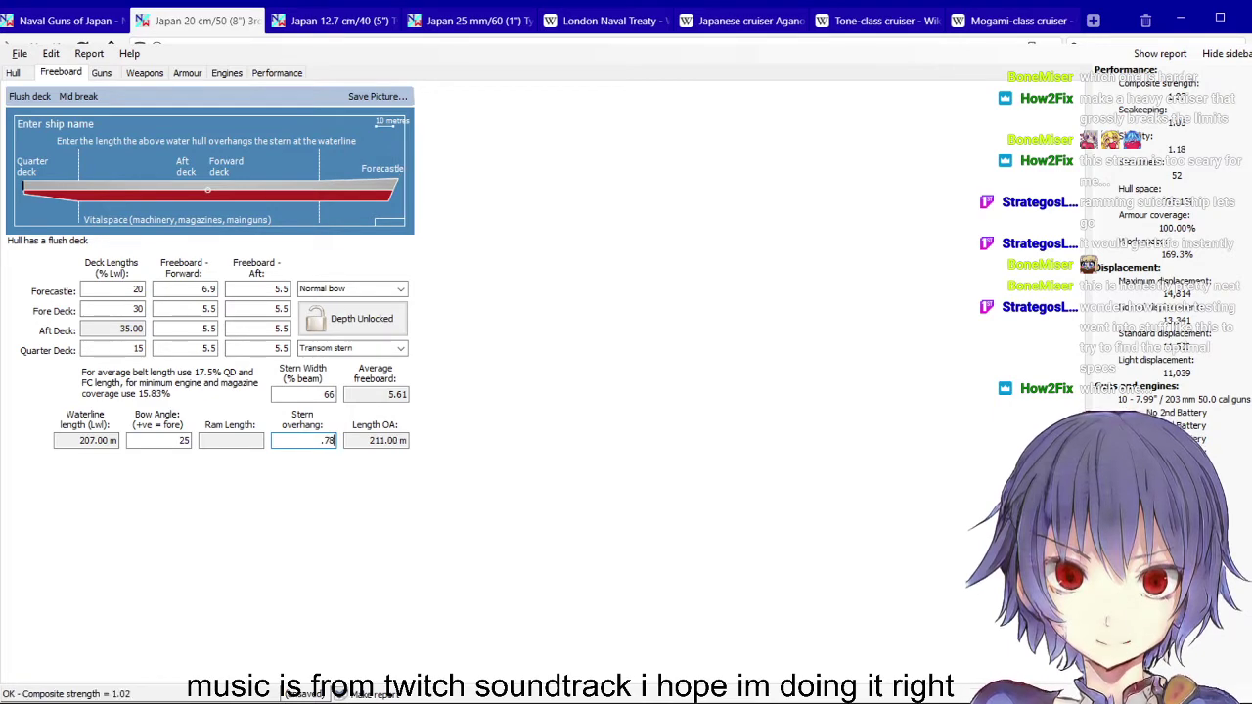
click(101, 72)
click(60, 72)
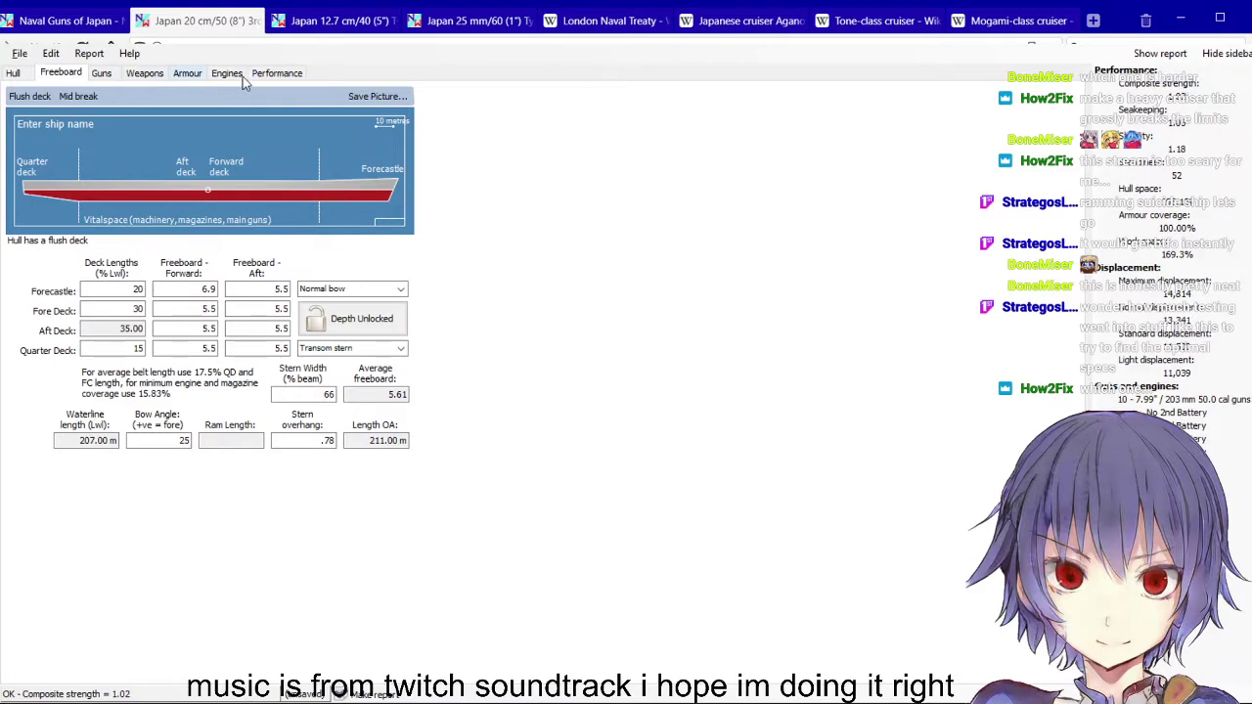
click(188, 74)
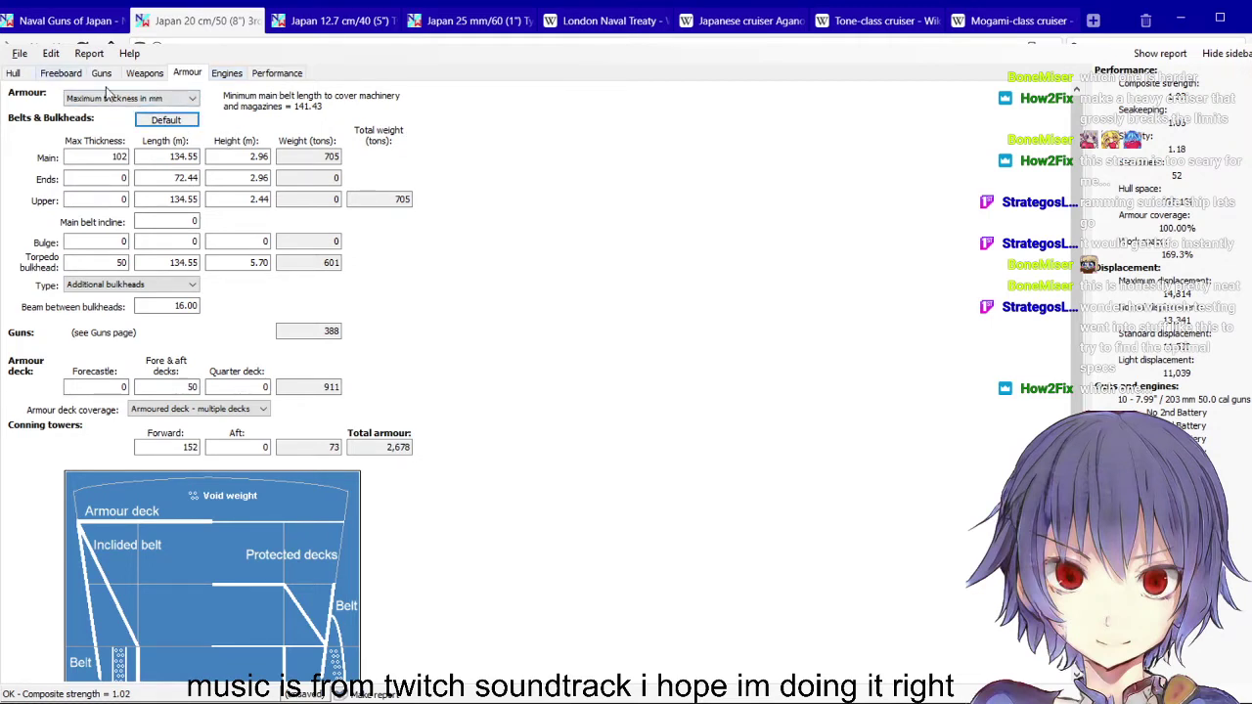
click(61, 73)
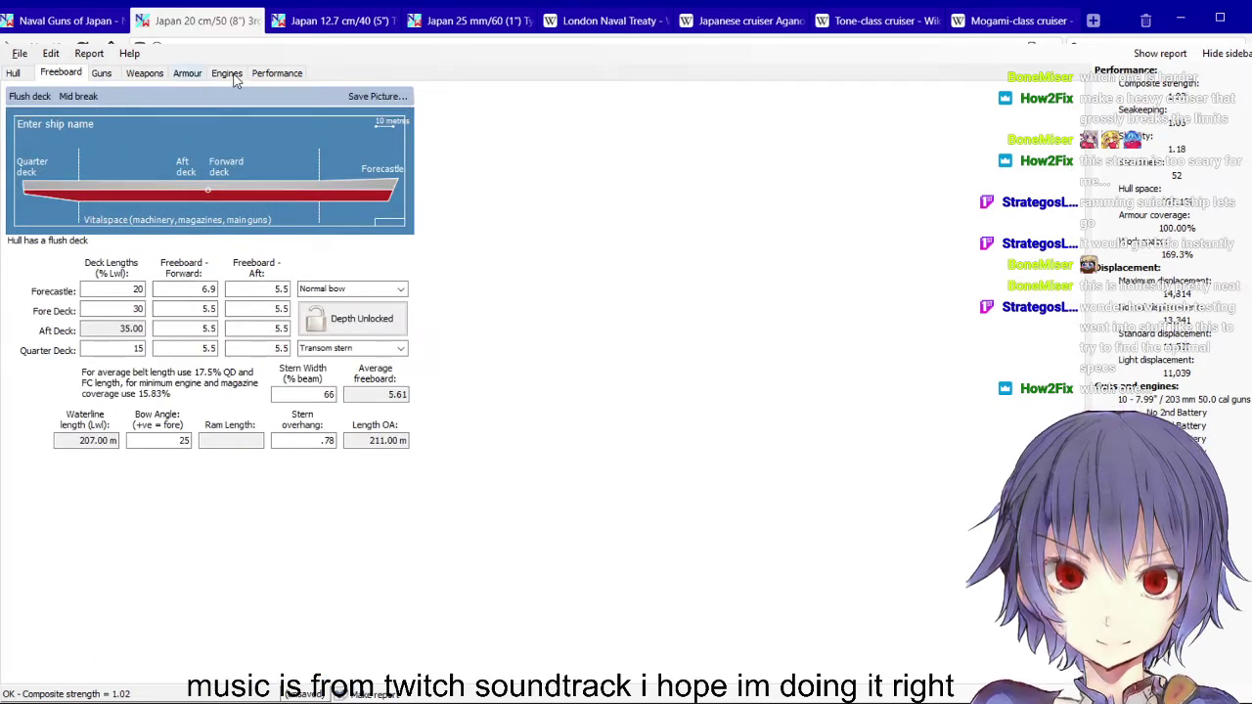
click(187, 72)
Set the quarter deck length to 12% of the waterline length and review the armour and hull data
click(77, 75)
click(139, 348)
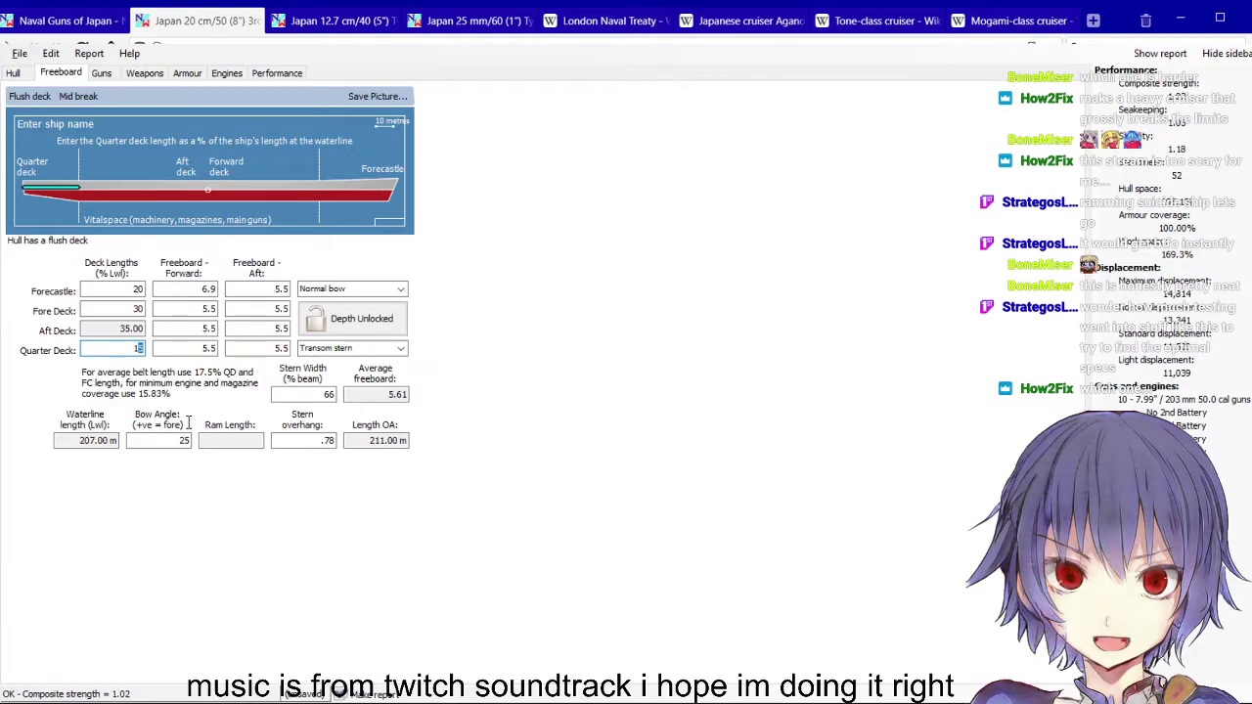
text(2)
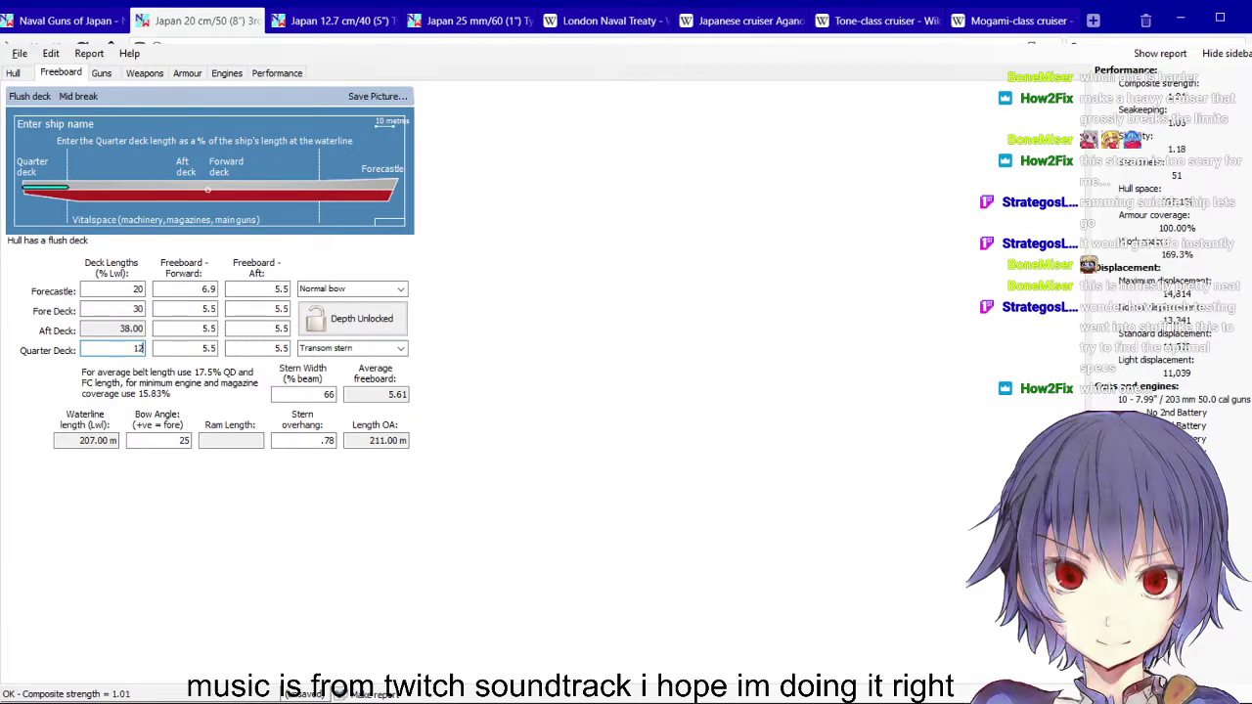
click(187, 72)
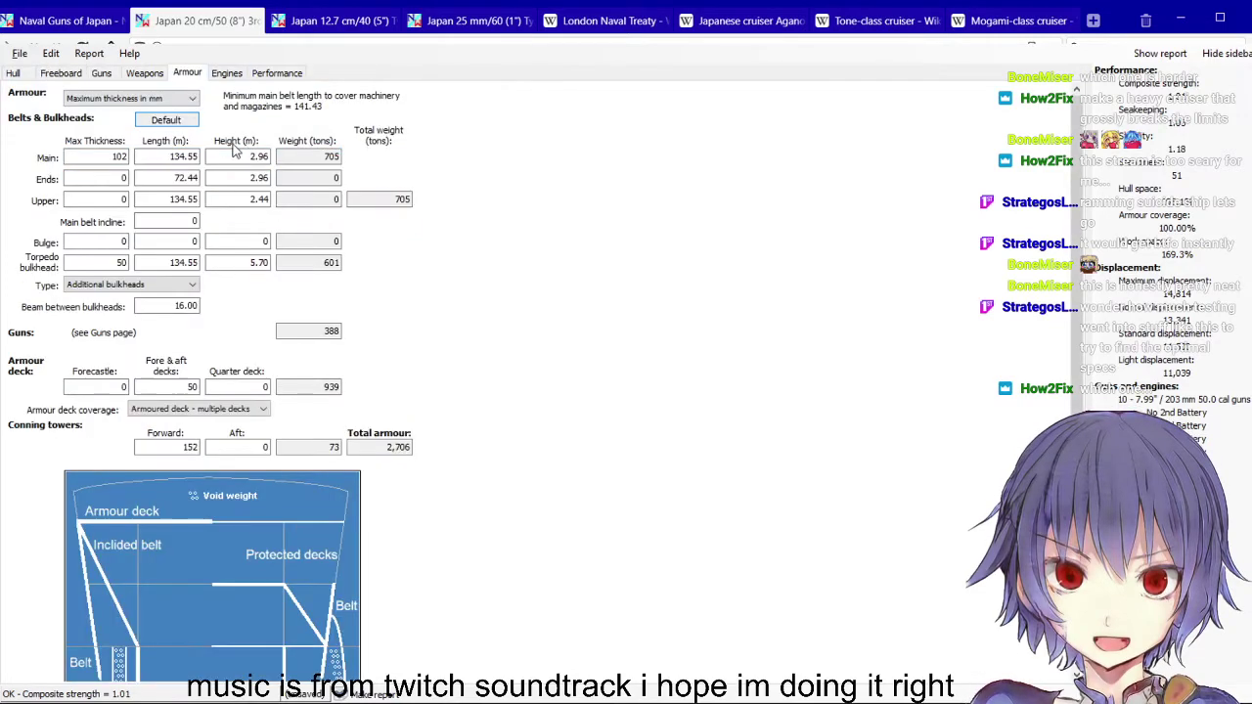
click(13, 74)
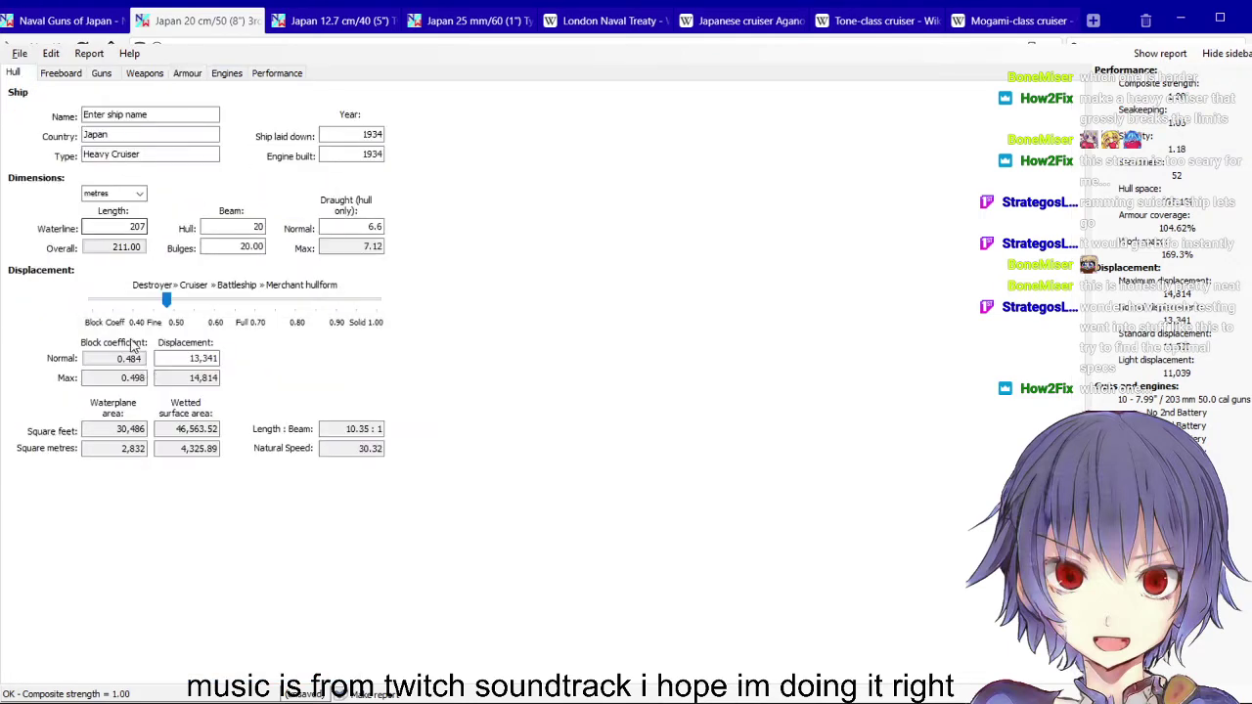
click(61, 73)
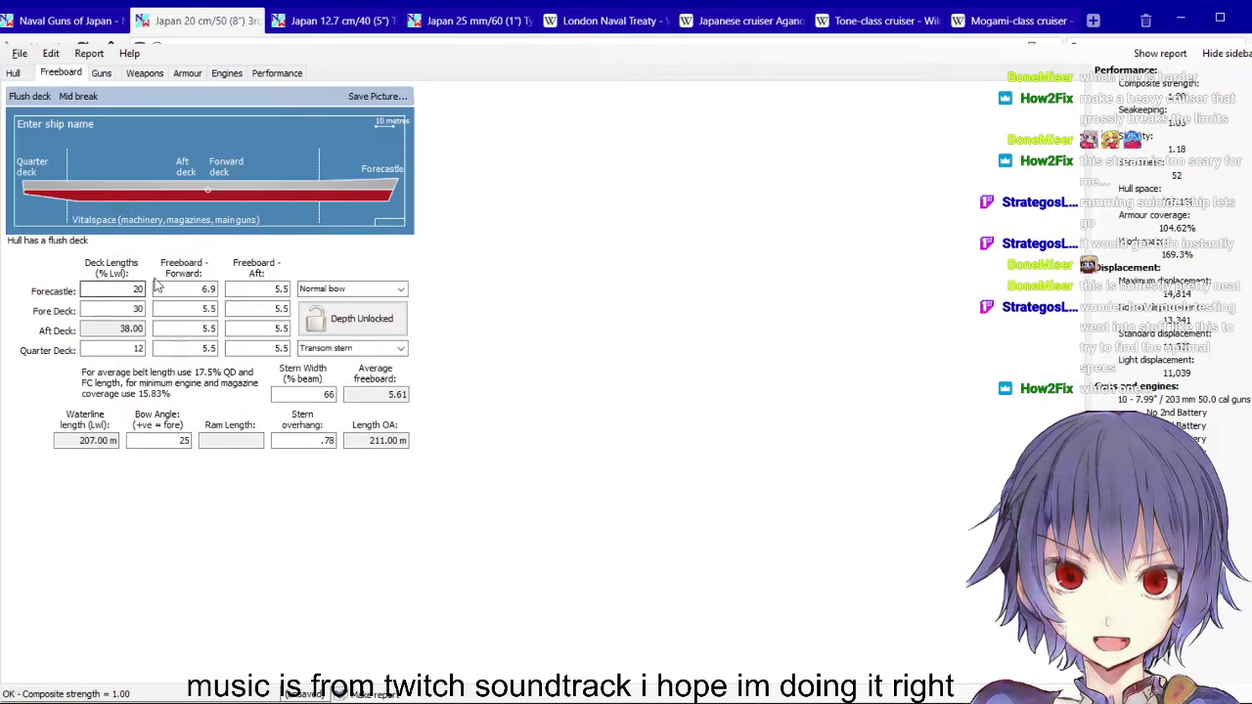
Shorten the forecastle to 19% of the waterline length and check the main belt length against the required minimum
click(187, 73)
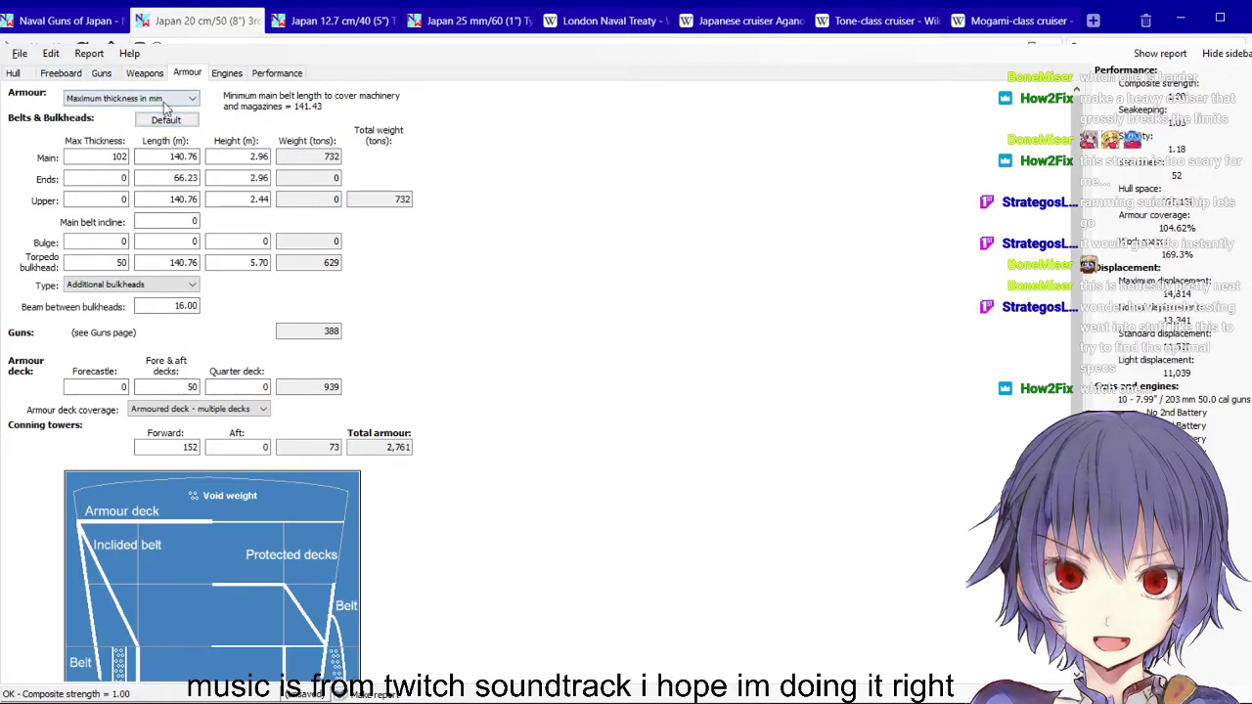
click(84, 76)
key(Tab)
text(19)
click(186, 74)
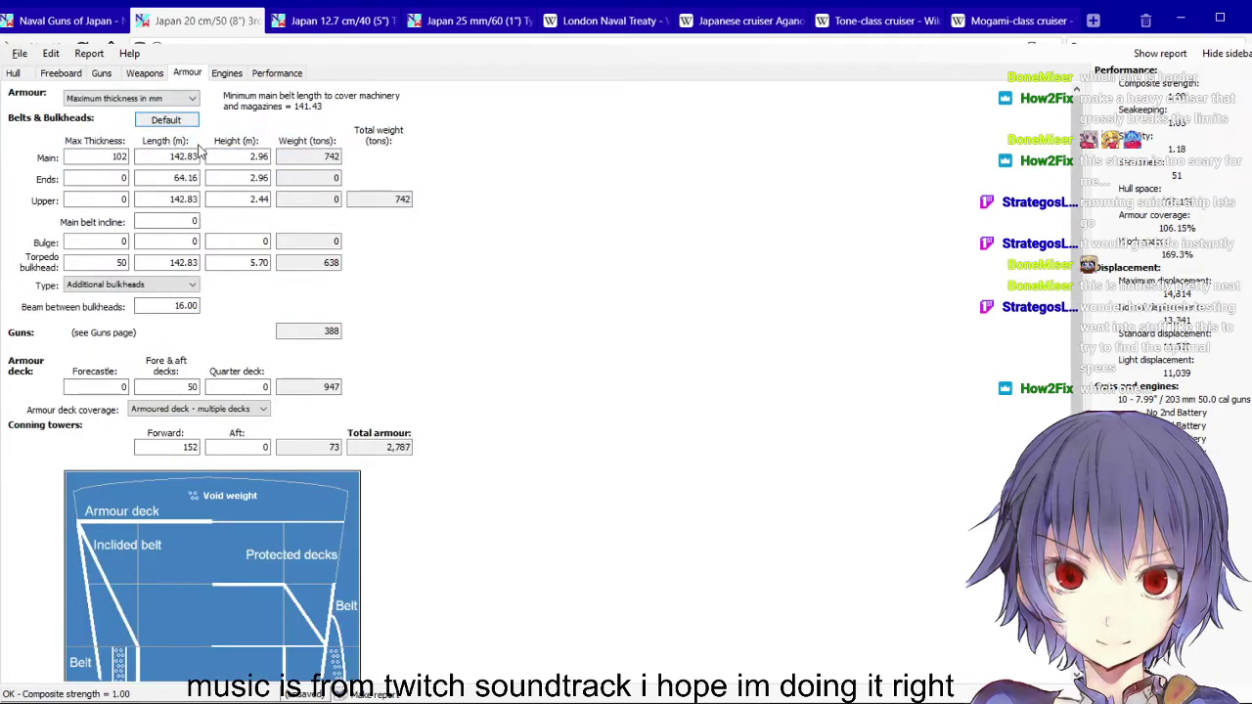
Set the forecastle length to 19.5% of the waterline length and recheck the main belt length
click(44, 73)
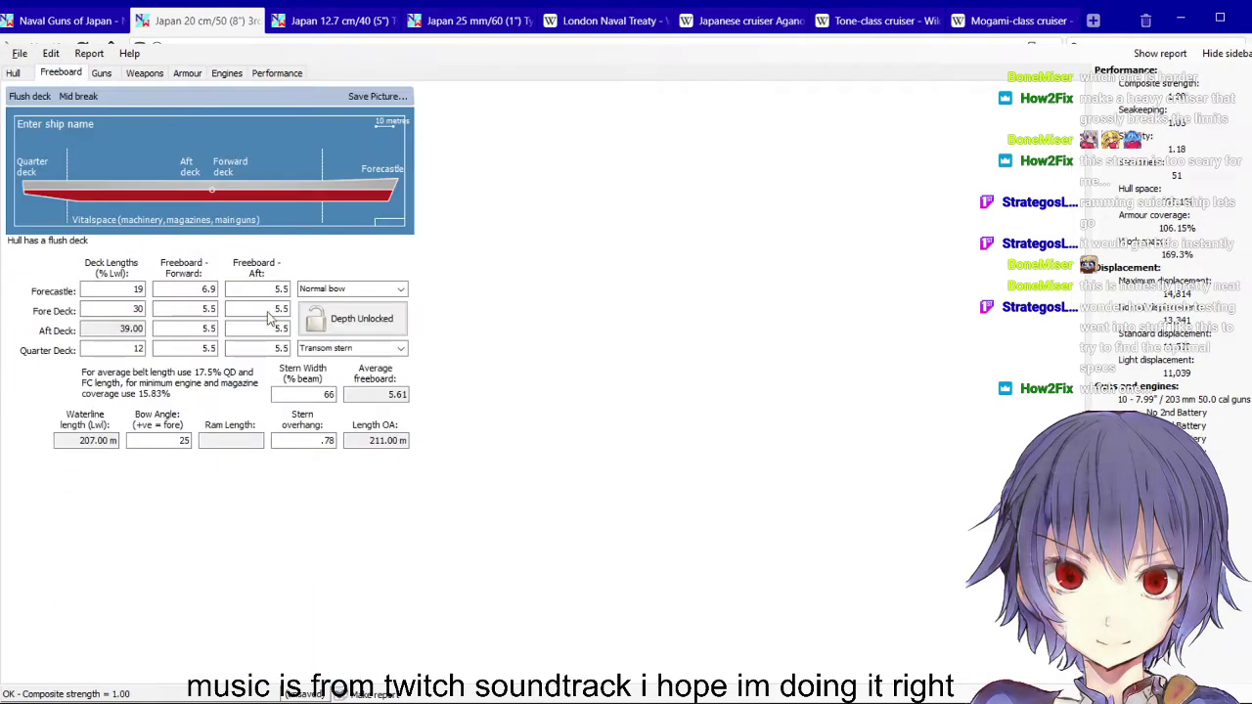
click(141, 290)
text(.5)
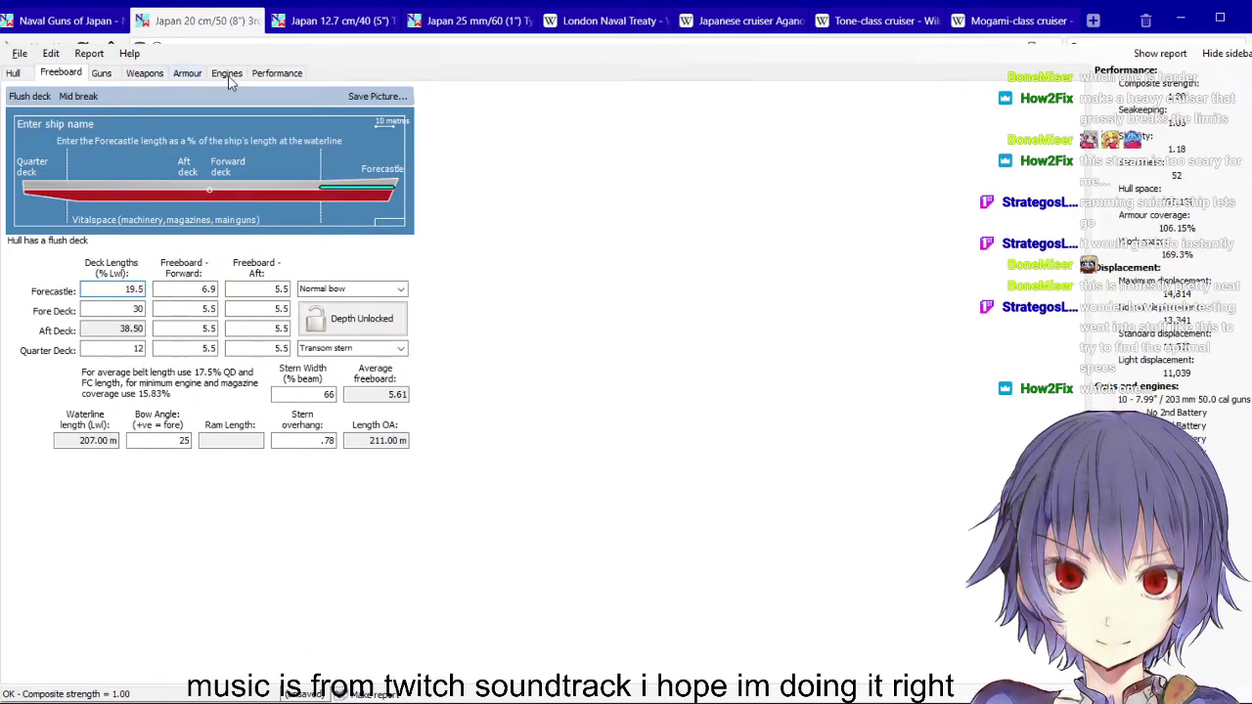
click(187, 73)
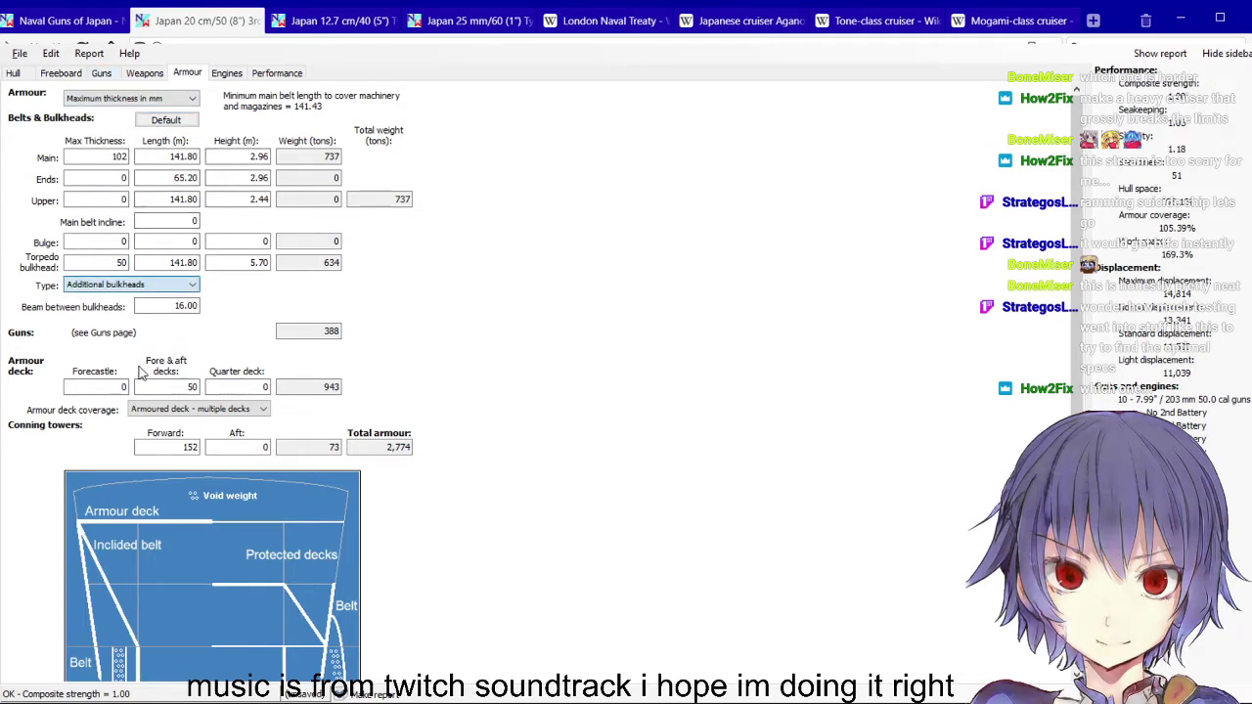
Change the torpedo bulkhead type to strengthened bulkheads, consult the armour diagram and check the performance figures
scroll(141, 350, down, 1)
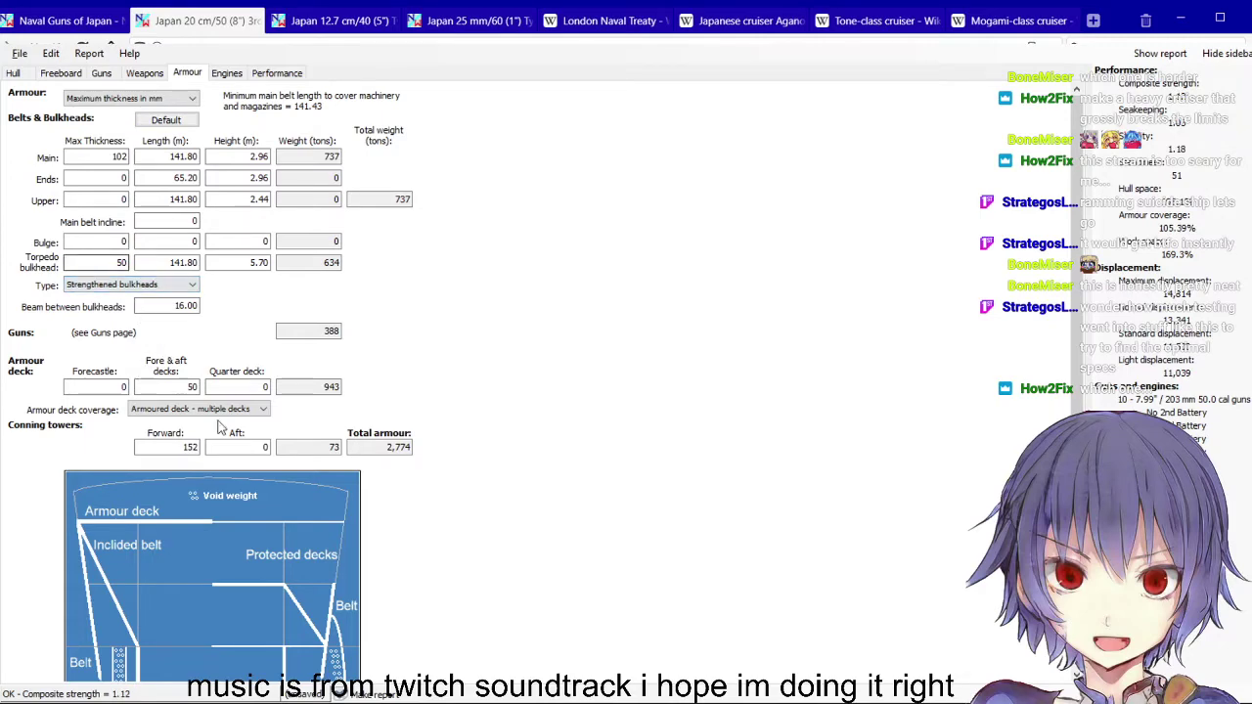
scroll(570, 643, down, 2)
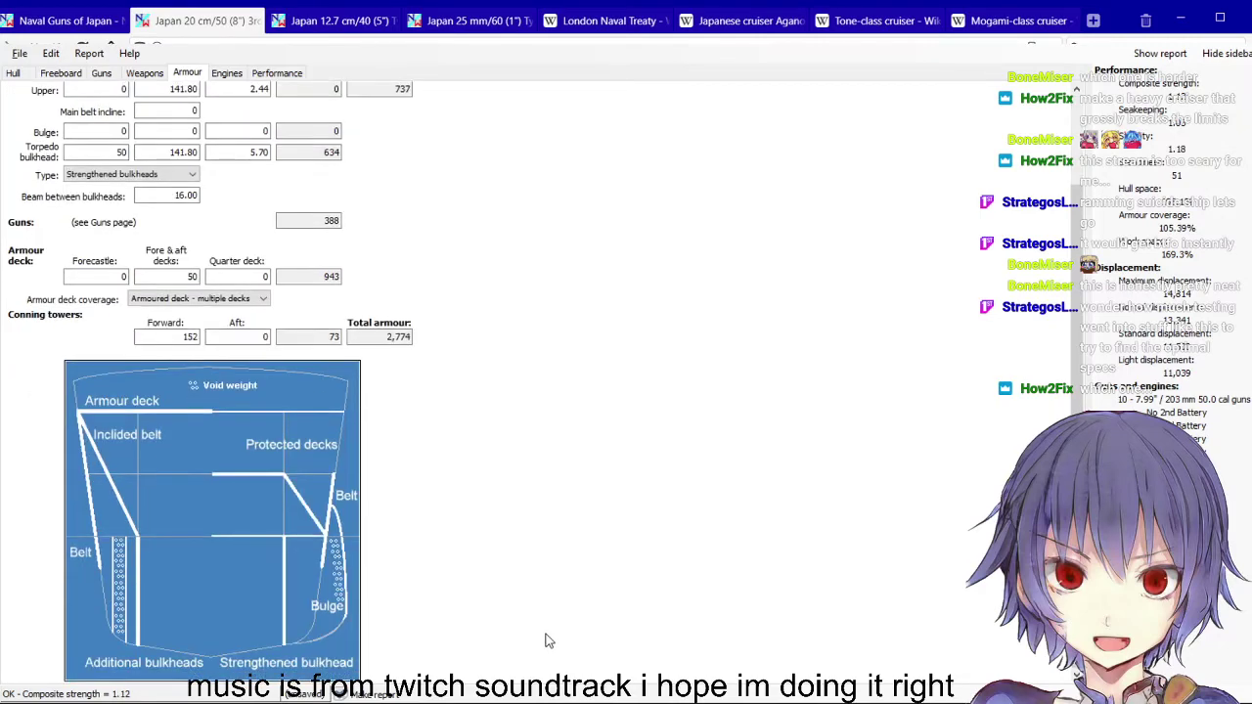
scroll(544, 640, up, 2)
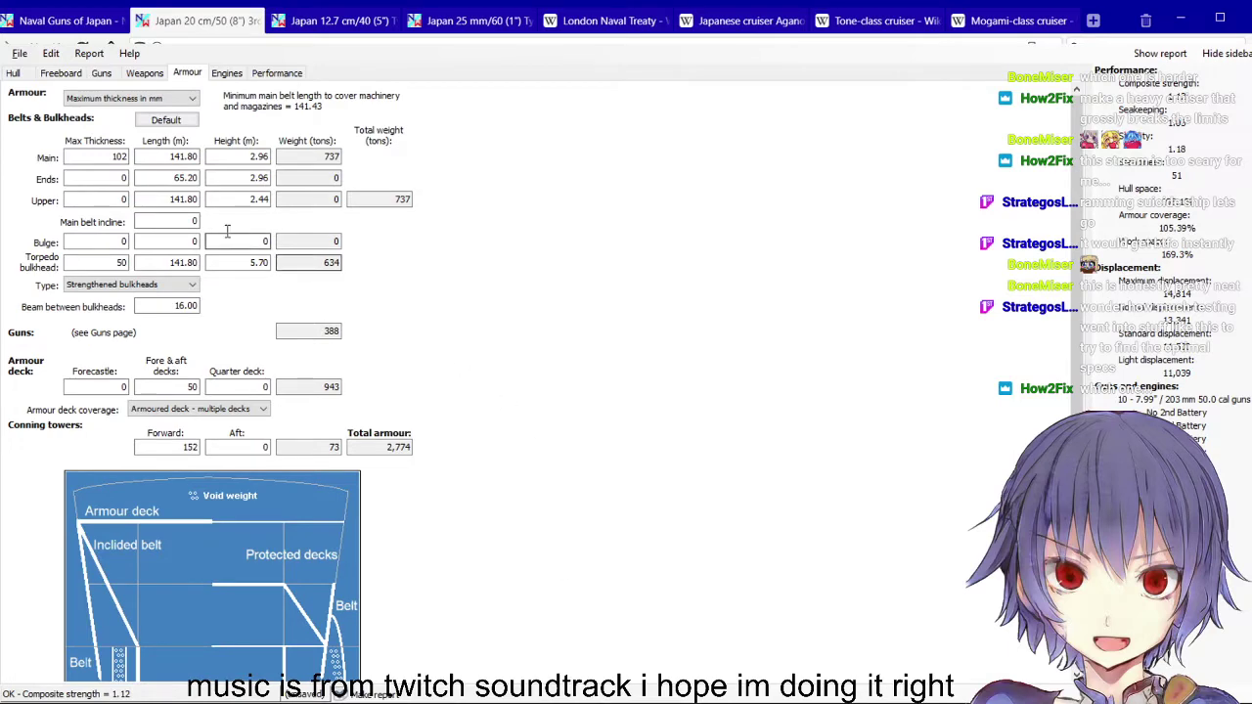
click(277, 72)
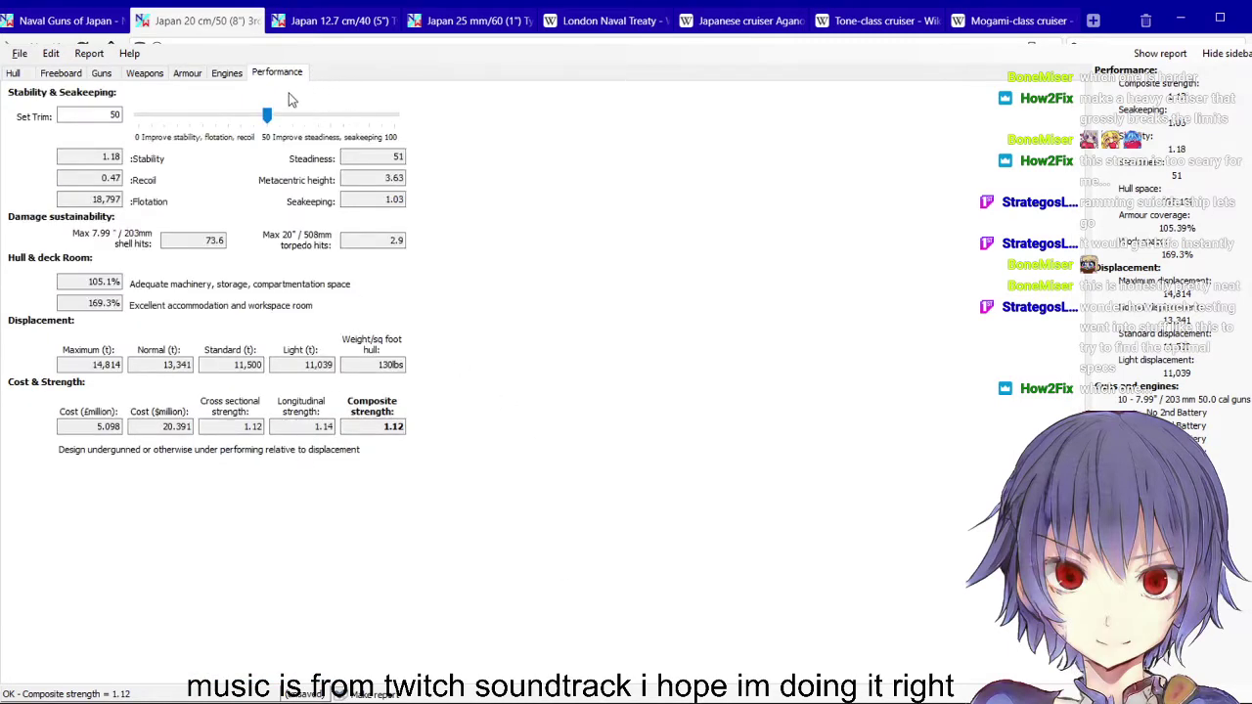
Examine the engine power and weight figures, and go back over the armour and bulkhead settings
key(Left)
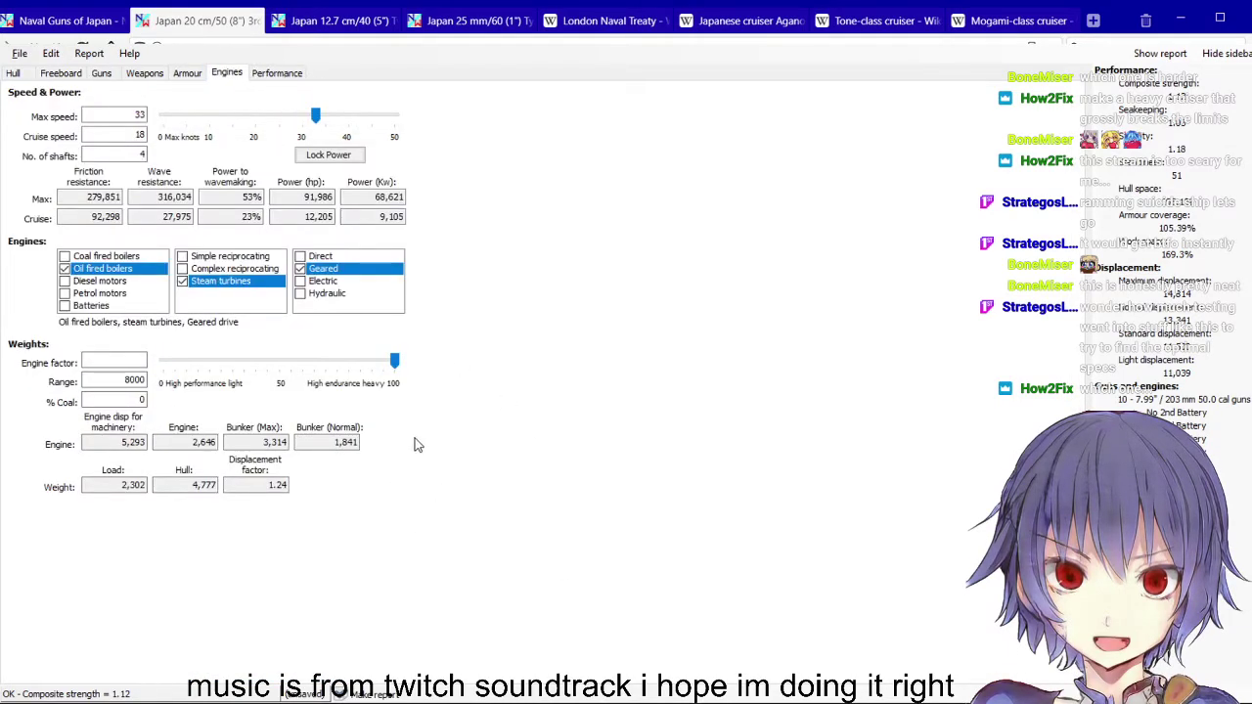
scroll(479, 442, down, 3)
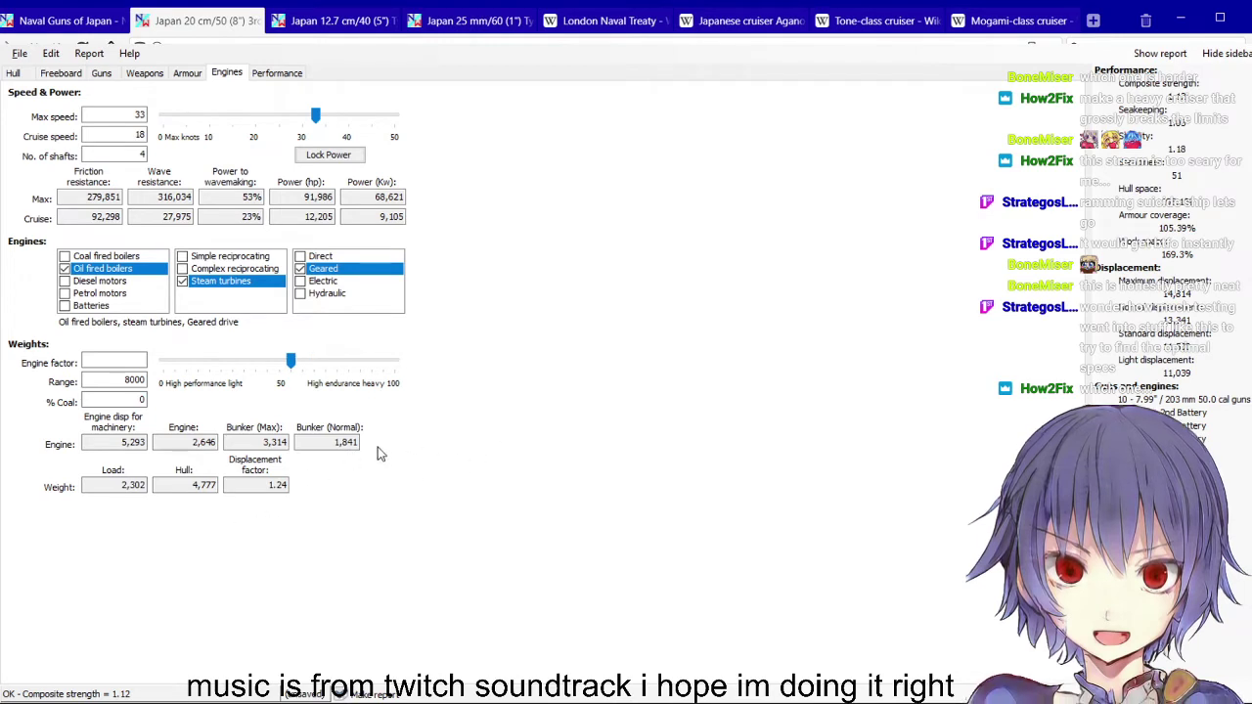
scroll(362, 444, up, 3)
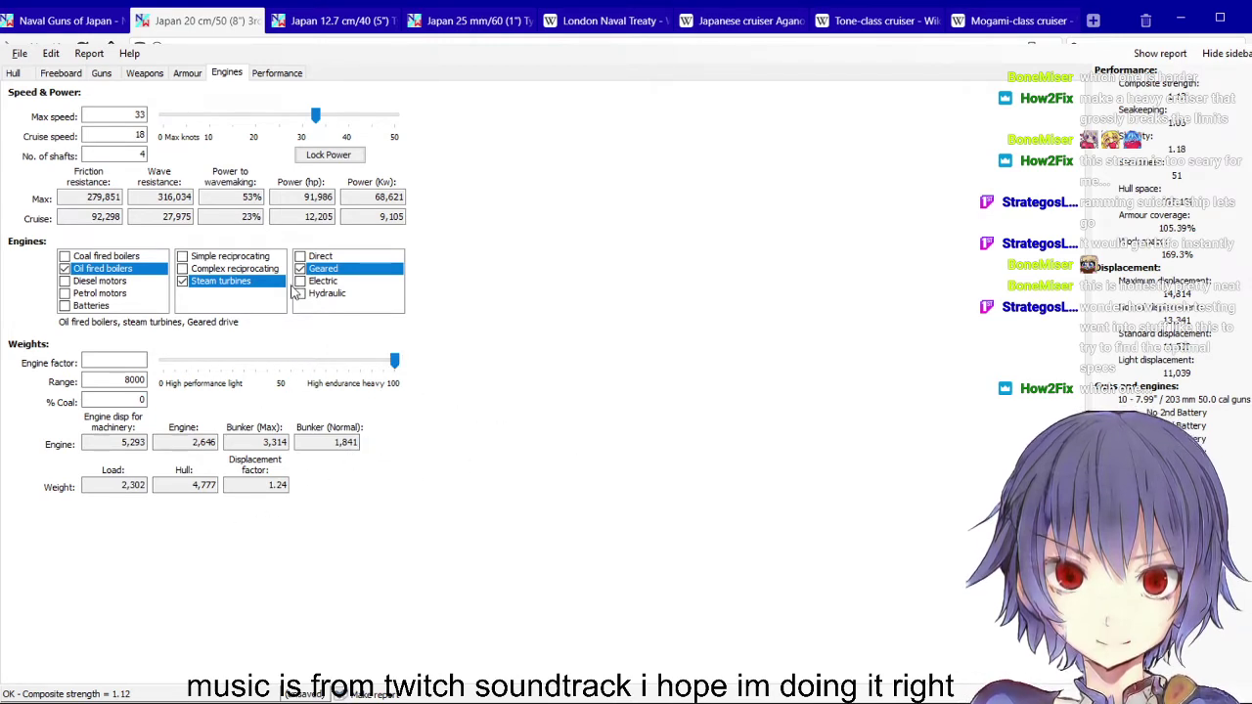
click(186, 72)
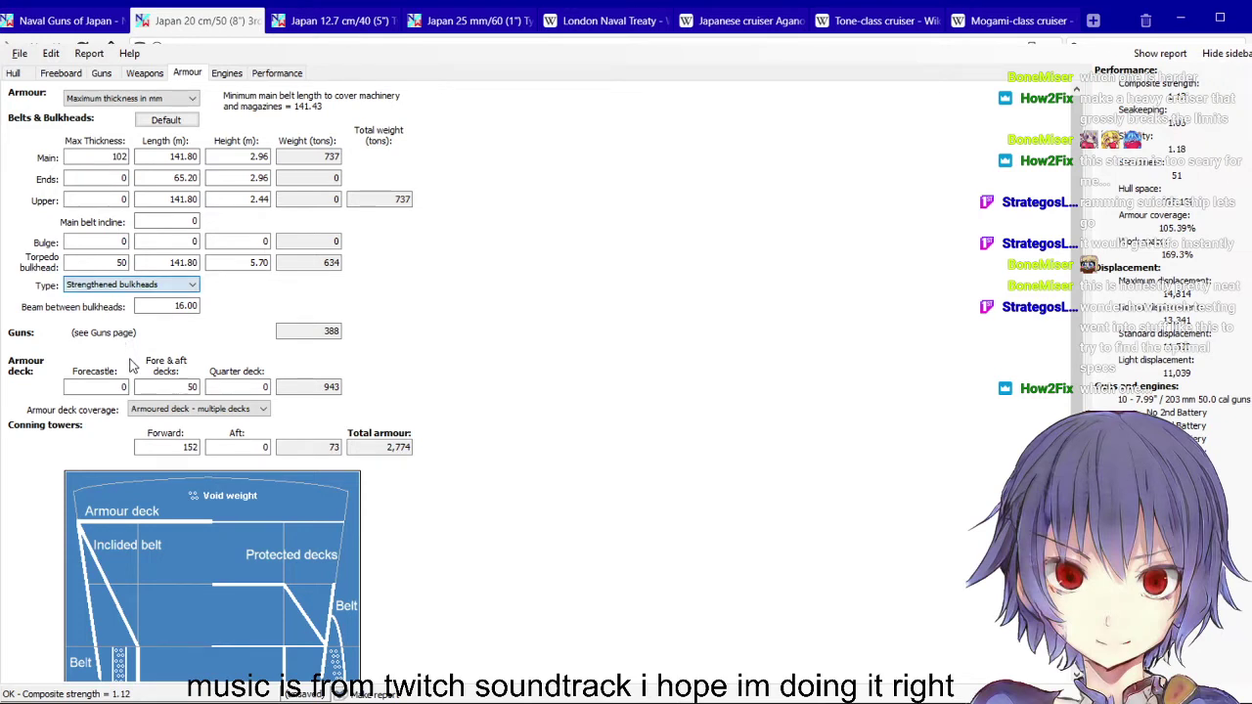
key(shift+Tab)
key(shift+Tab)
key(shift+Tab)
key(shift+Tab)
key(shift+Tab)
key(shift+Tab)
key(shift+Tab)
key(shift+Tab)
key(shift+Tab)
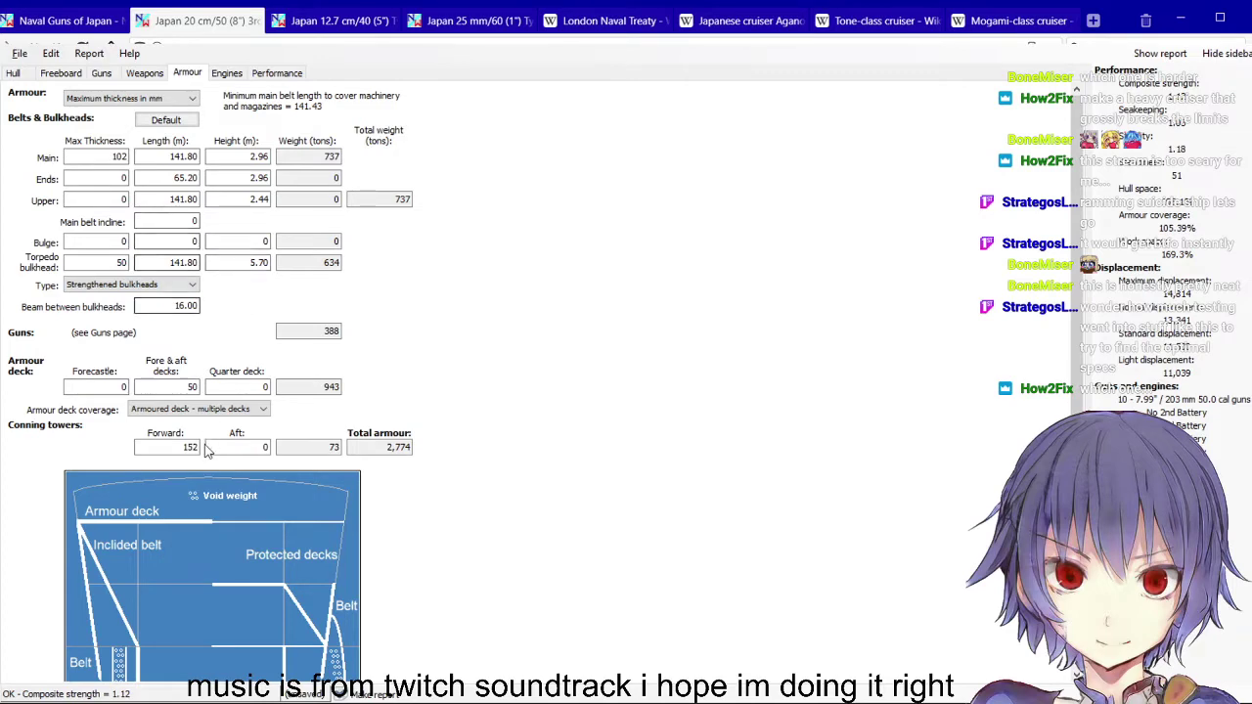
Bring up the second battery's gun settings and switch to the browser's NavWeaps page on the Japanese 12.7 cm/40 Type 89 gun
key(ctrl+shift+Tab)
key(ctrl+shift+Tab)
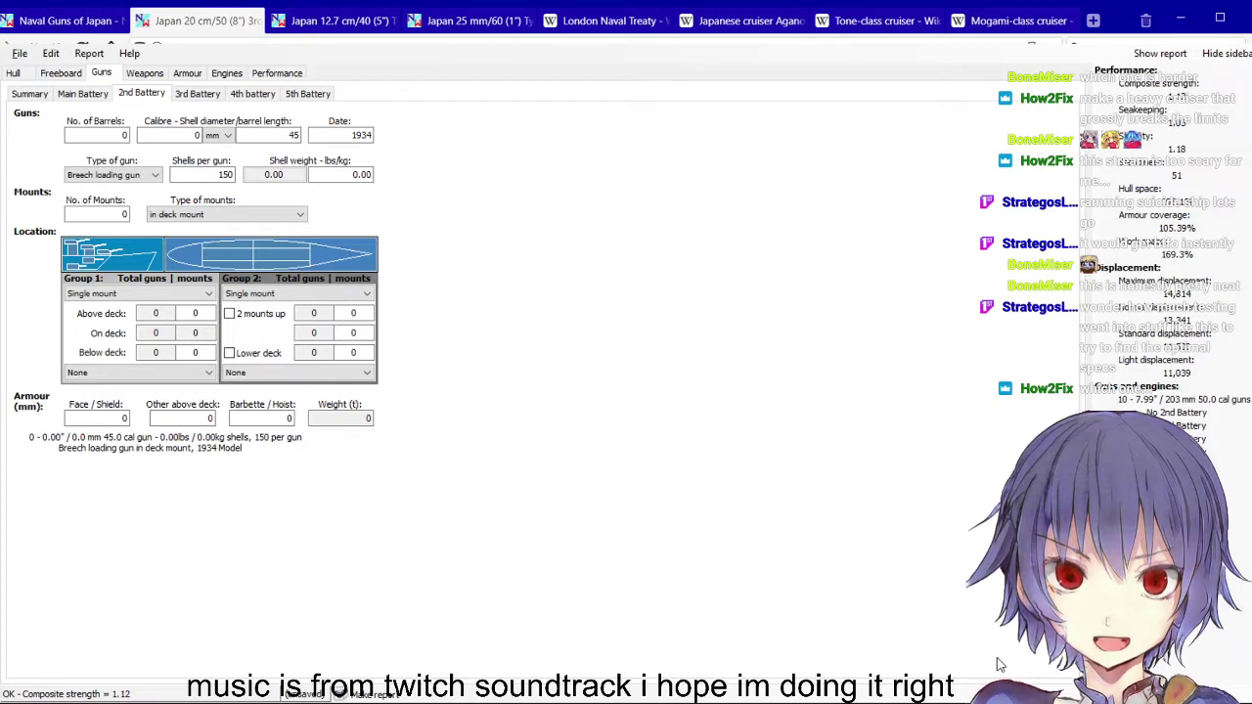
key(alt+Tab)
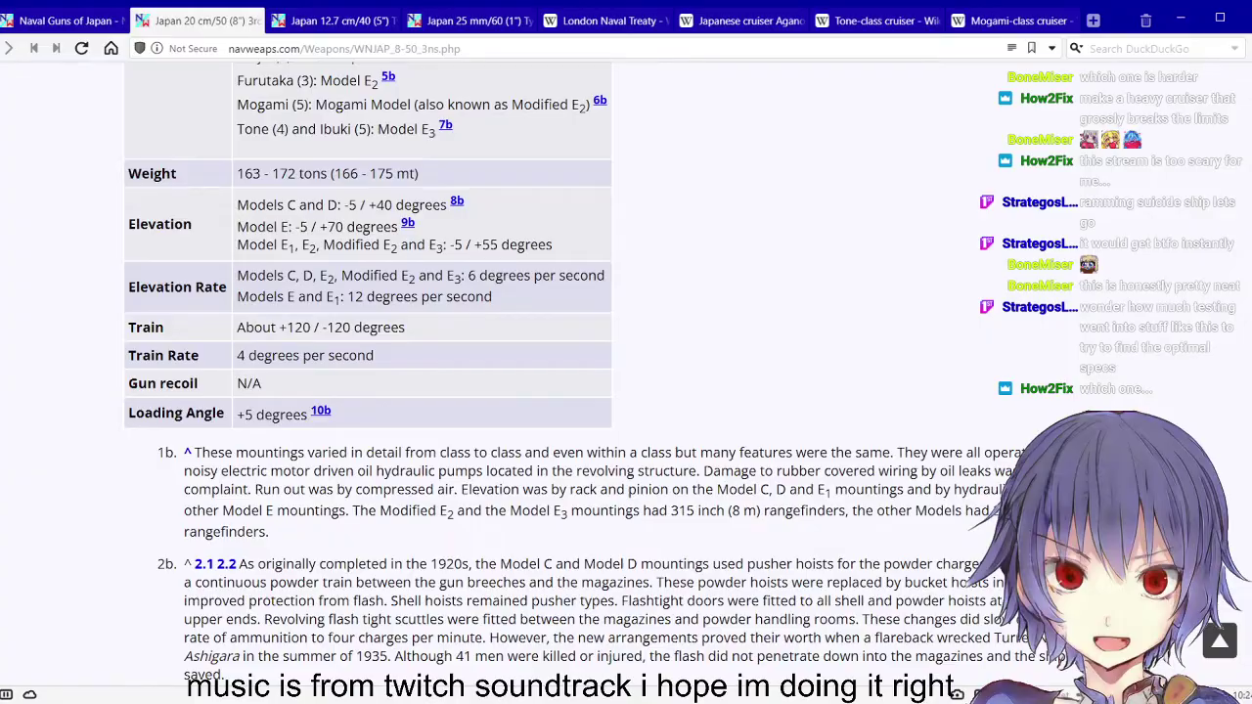
scroll(371, 392, up, 3)
scroll(626, 392, up, 20)
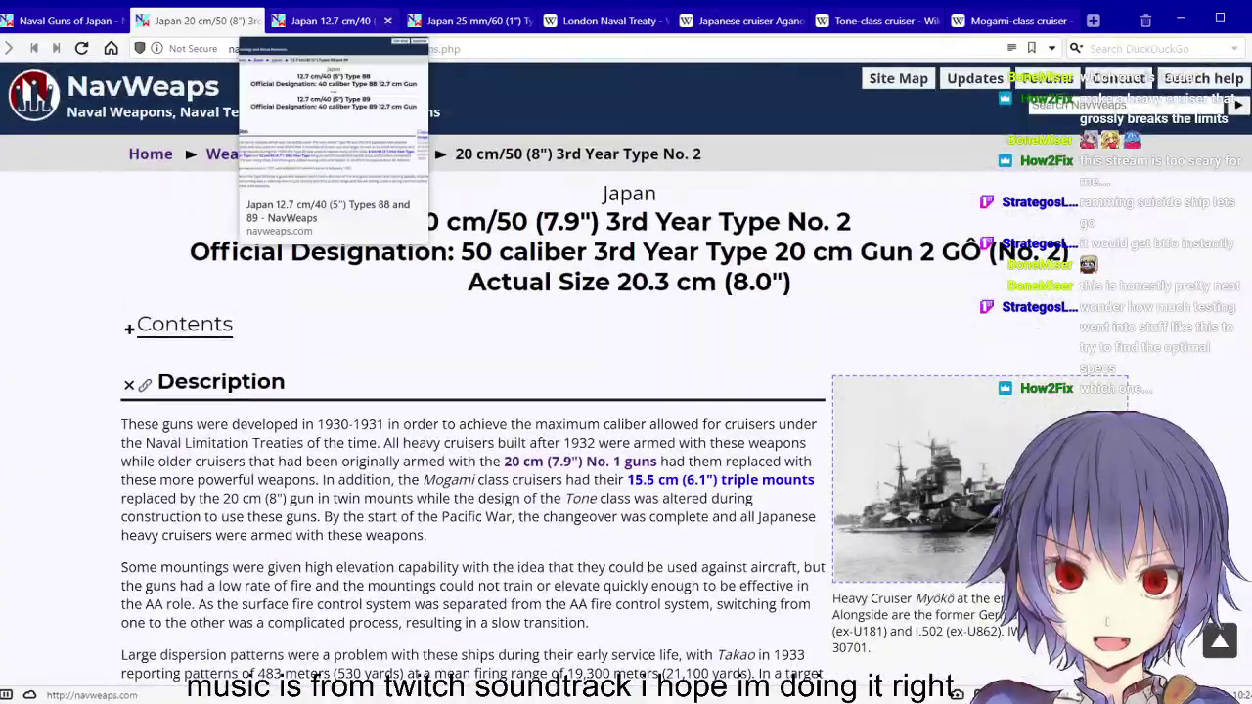
click(332, 19)
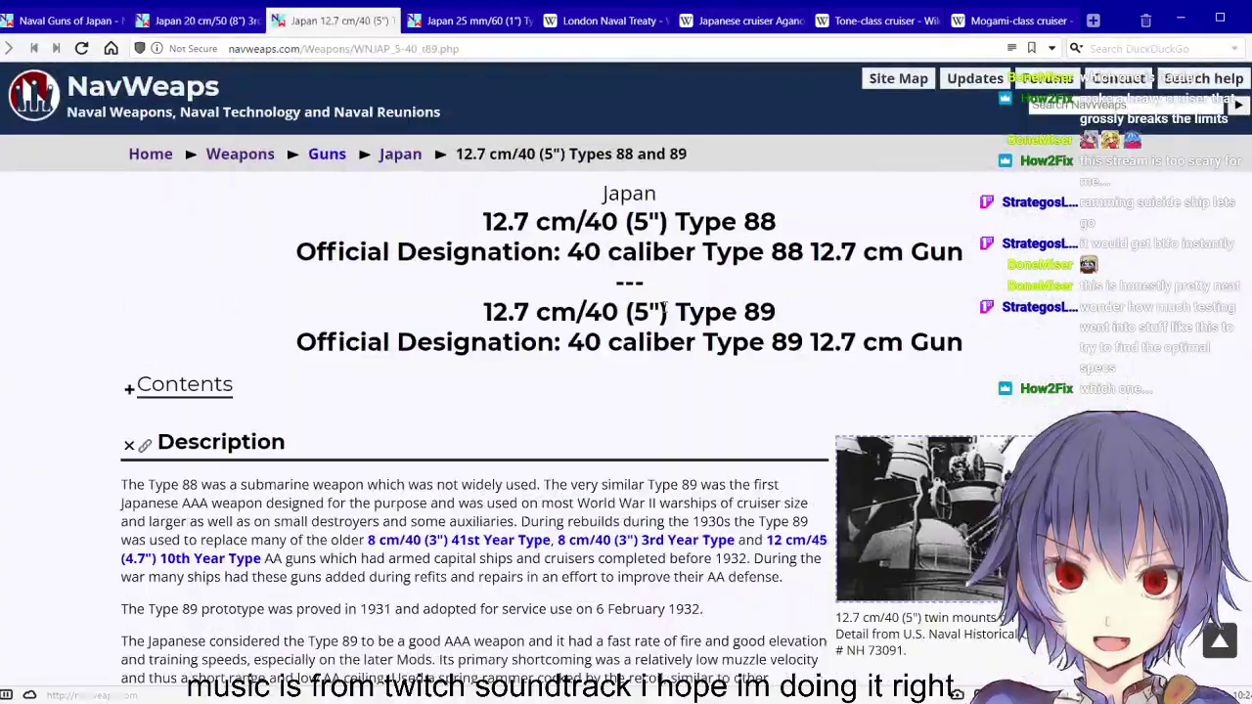
Read the description and gun characteristics of the 12.7 cm/40 Type 89 on the NavWeaps page
scroll(687, 315, down, 1)
scroll(620, 316, up, 2)
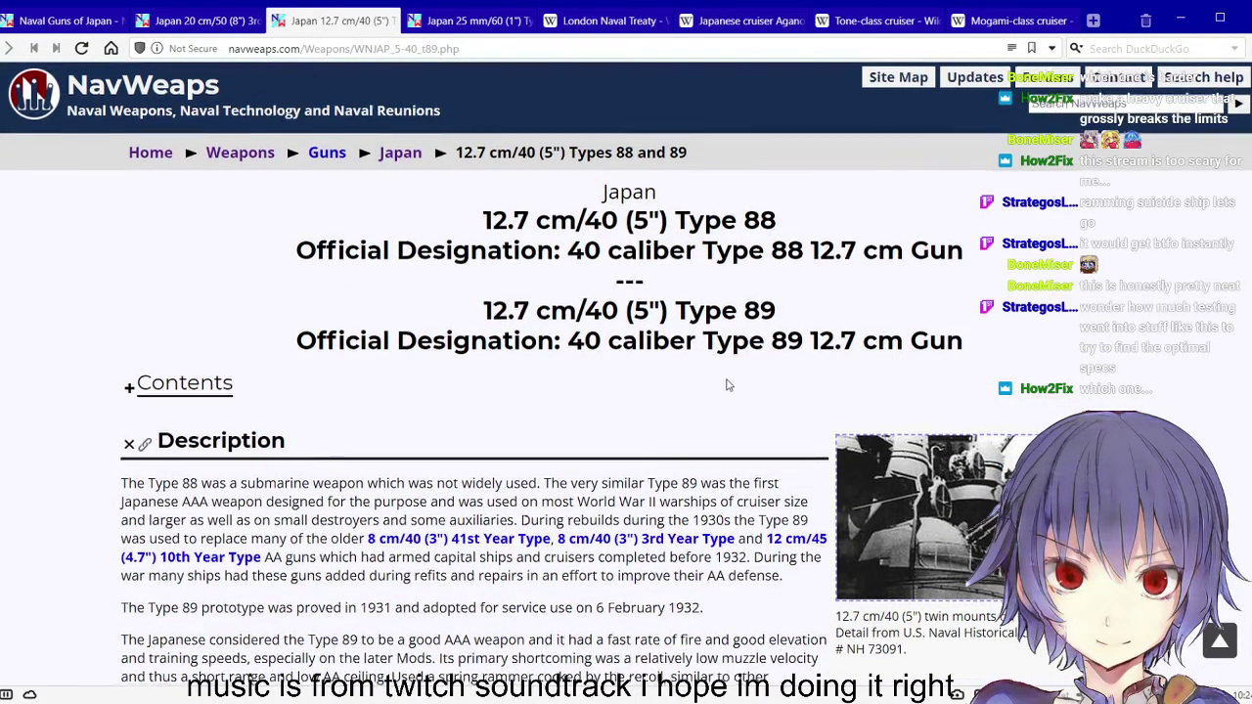
scroll(704, 352, down, 3)
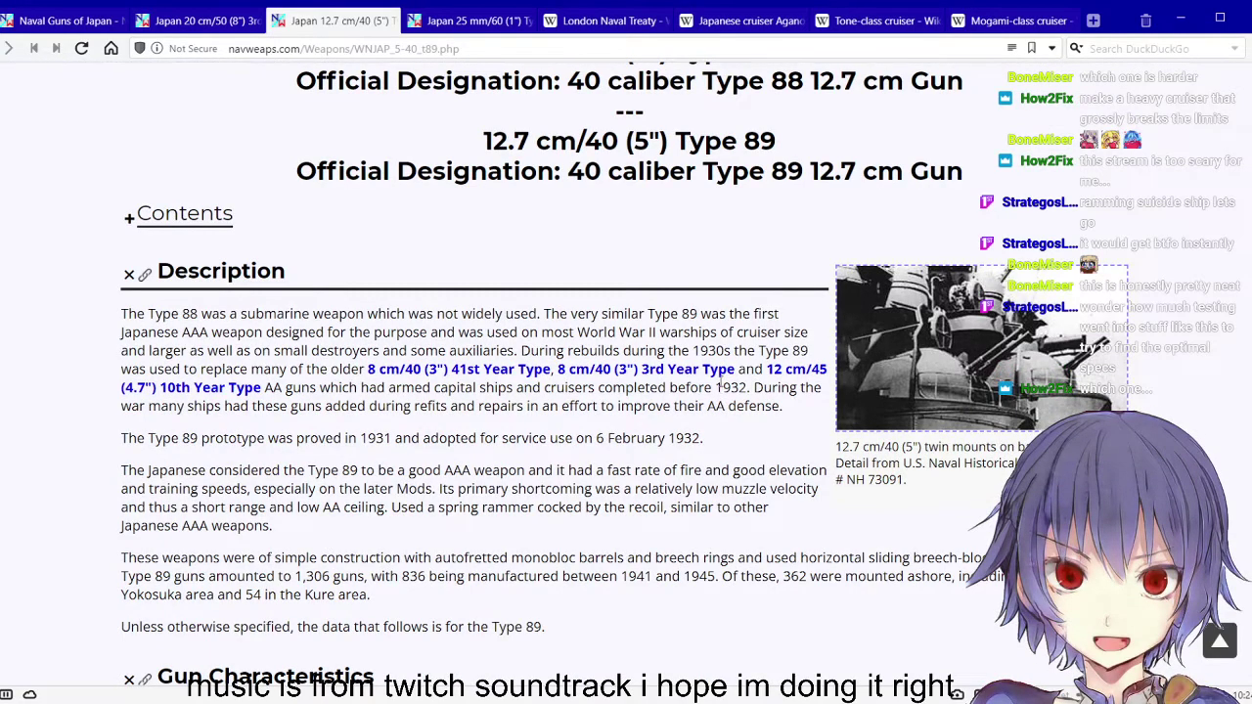
scroll(587, 357, up, 2)
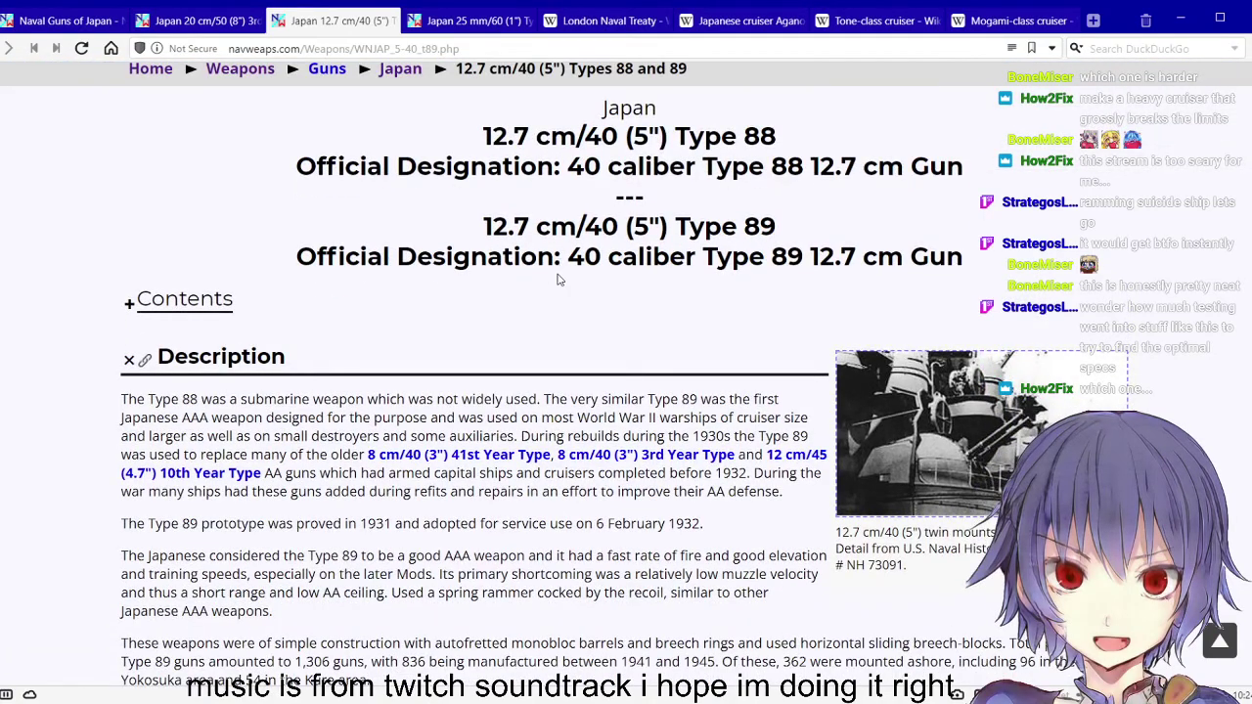
scroll(558, 280, down, 3)
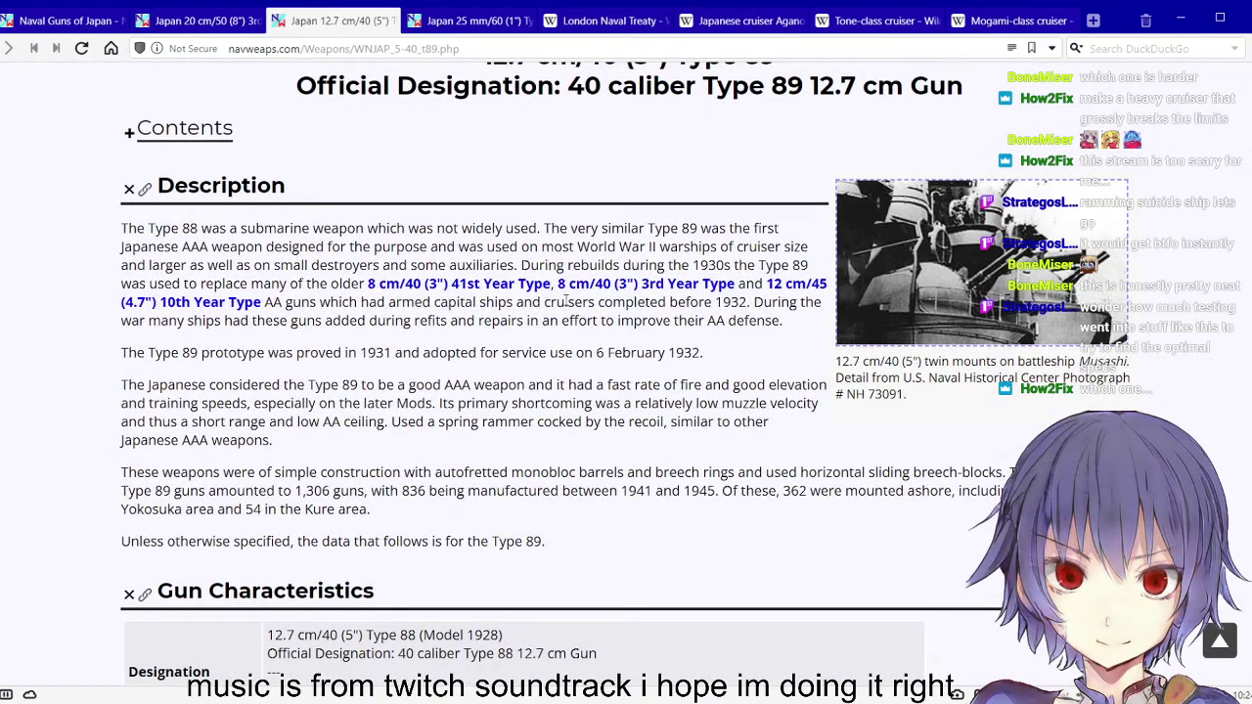
scroll(568, 303, down, 3)
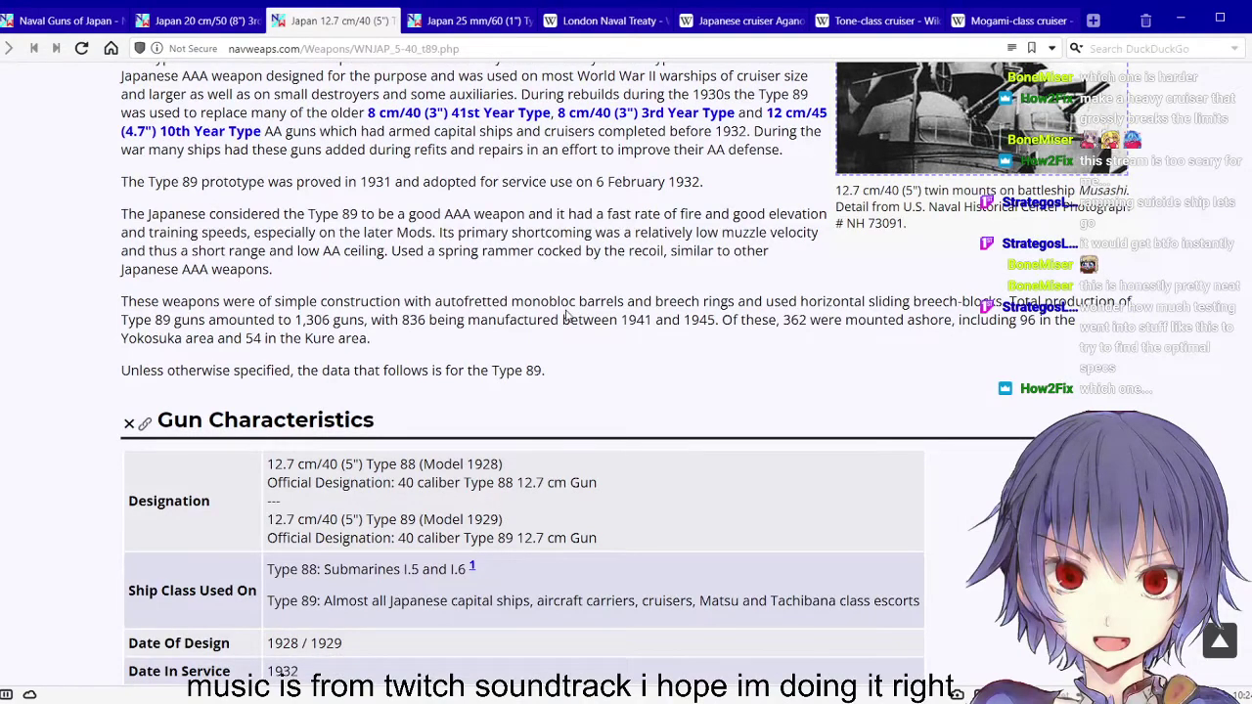
scroll(566, 309, down, 2)
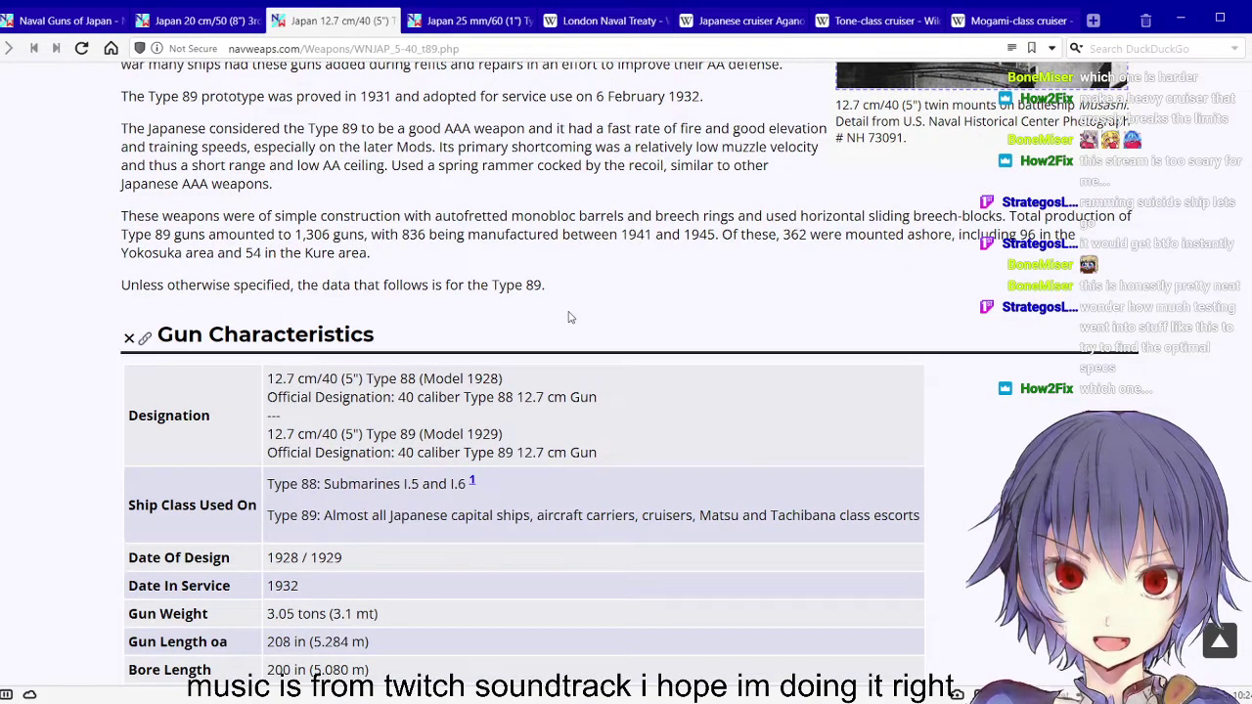
scroll(573, 309, down, 6)
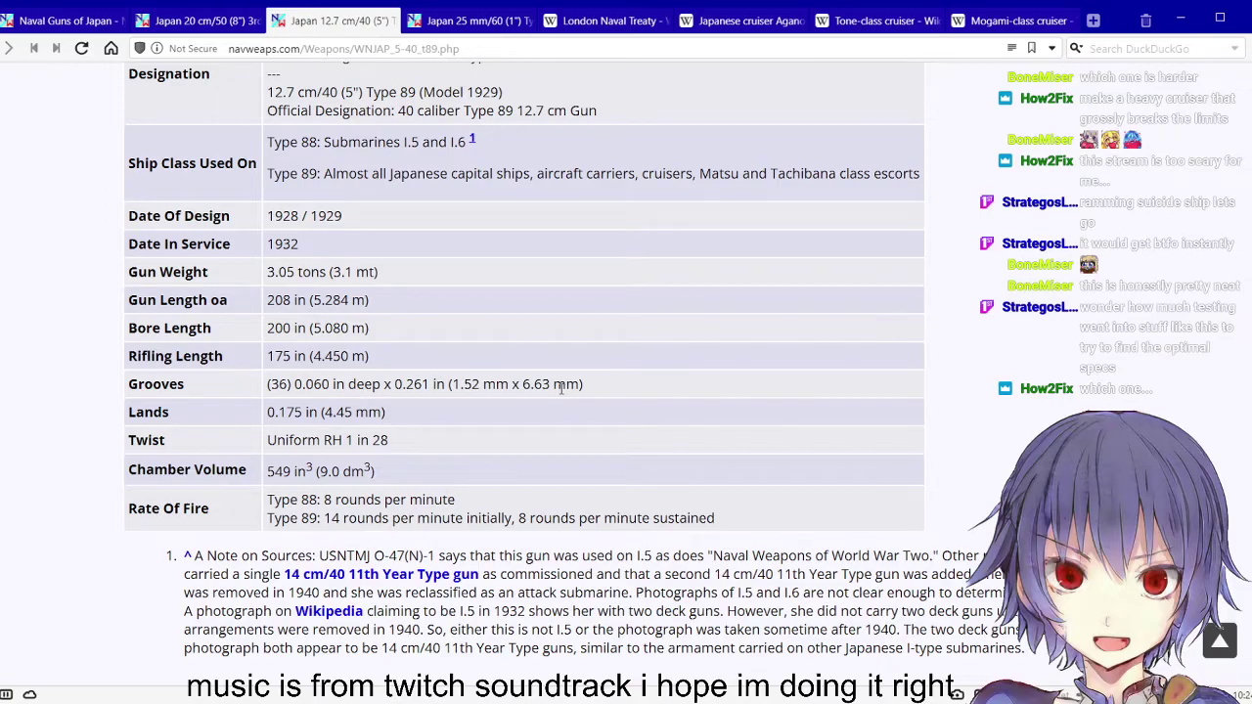
scroll(562, 388, down, 5)
scroll(477, 416, up, 9)
scroll(478, 416, up, 4)
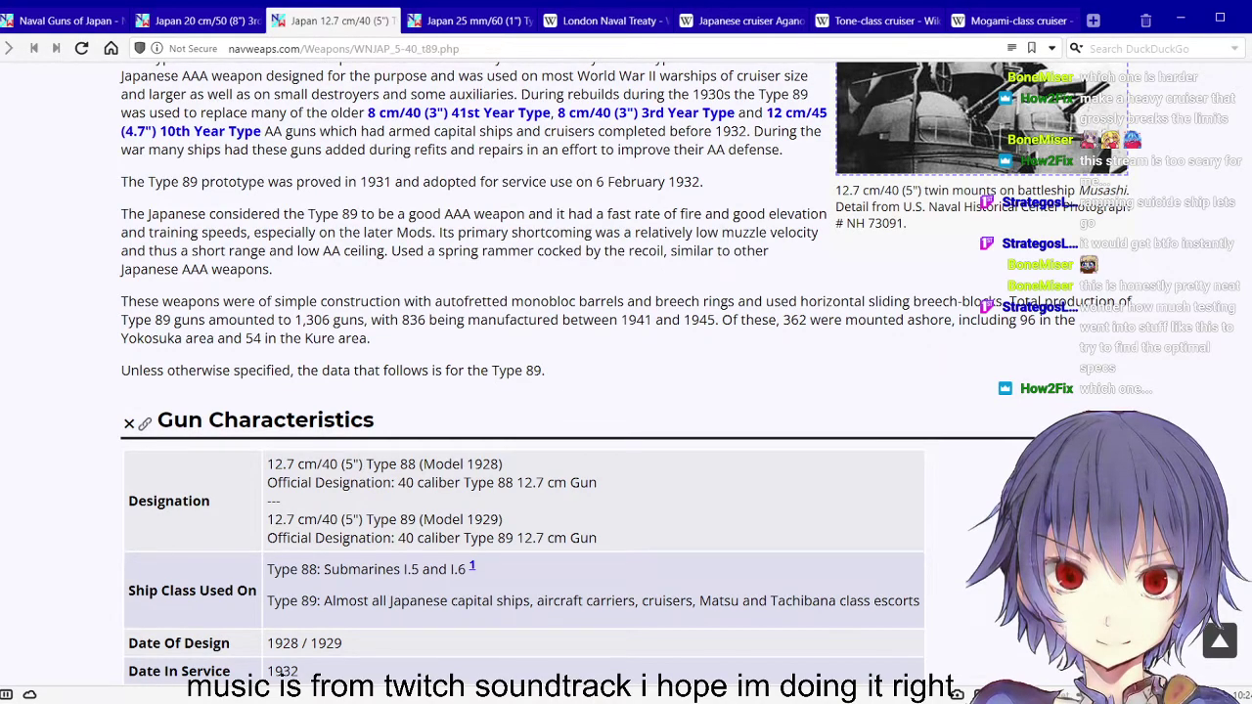
Switch back to Springsharp and set the second battery's face/shield armour to 30 mm
key(alt+Tab)
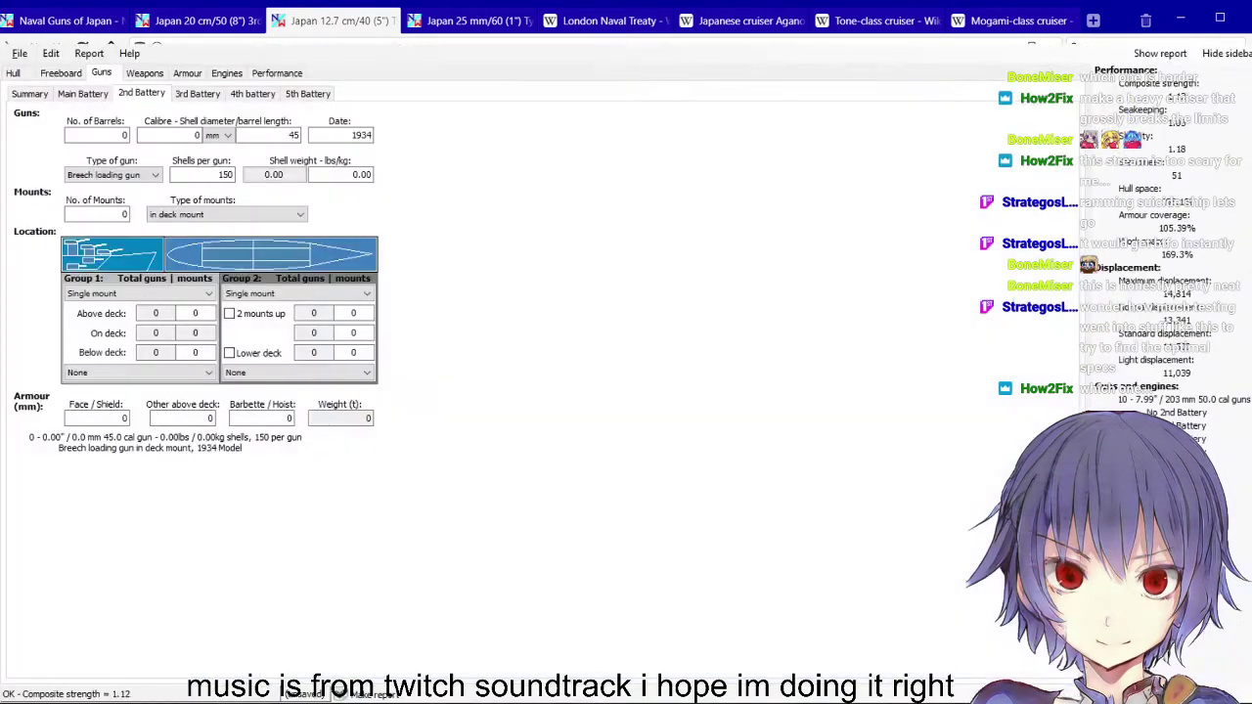
click(102, 419)
text(3)
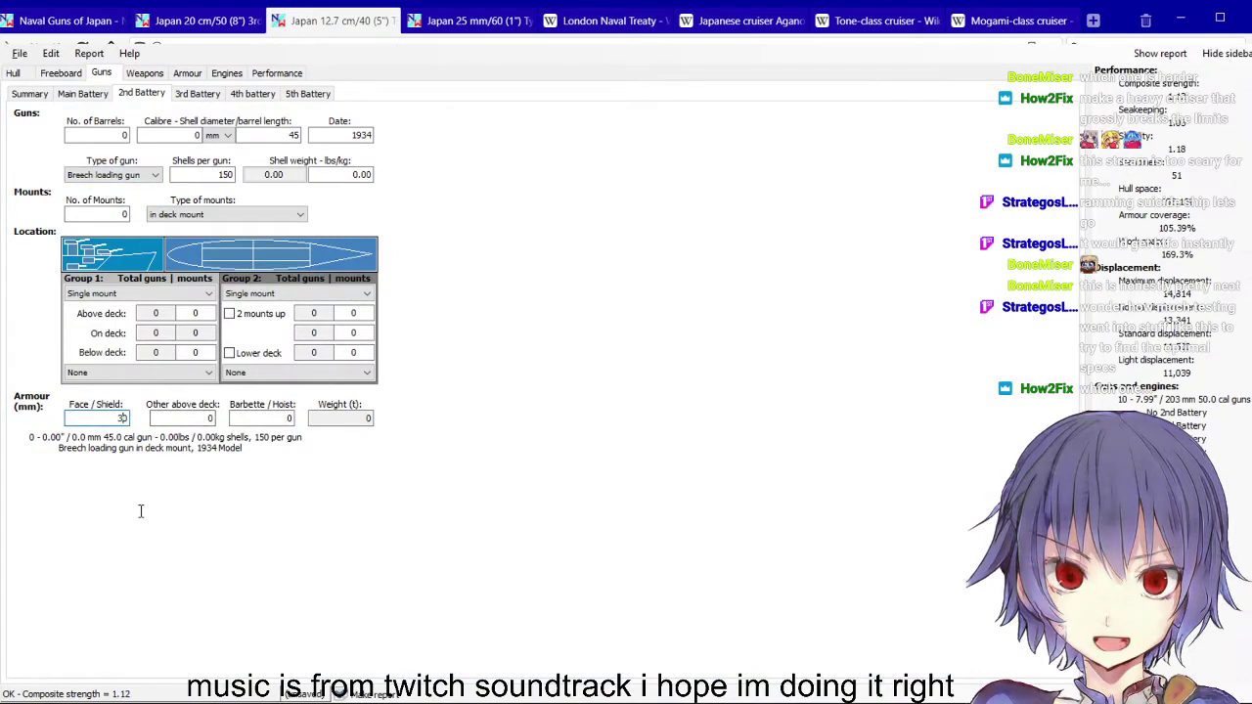
Try deck and hoist mounts for the main battery and restore its turret on barbette mounts
click(96, 94)
click(96, 94)
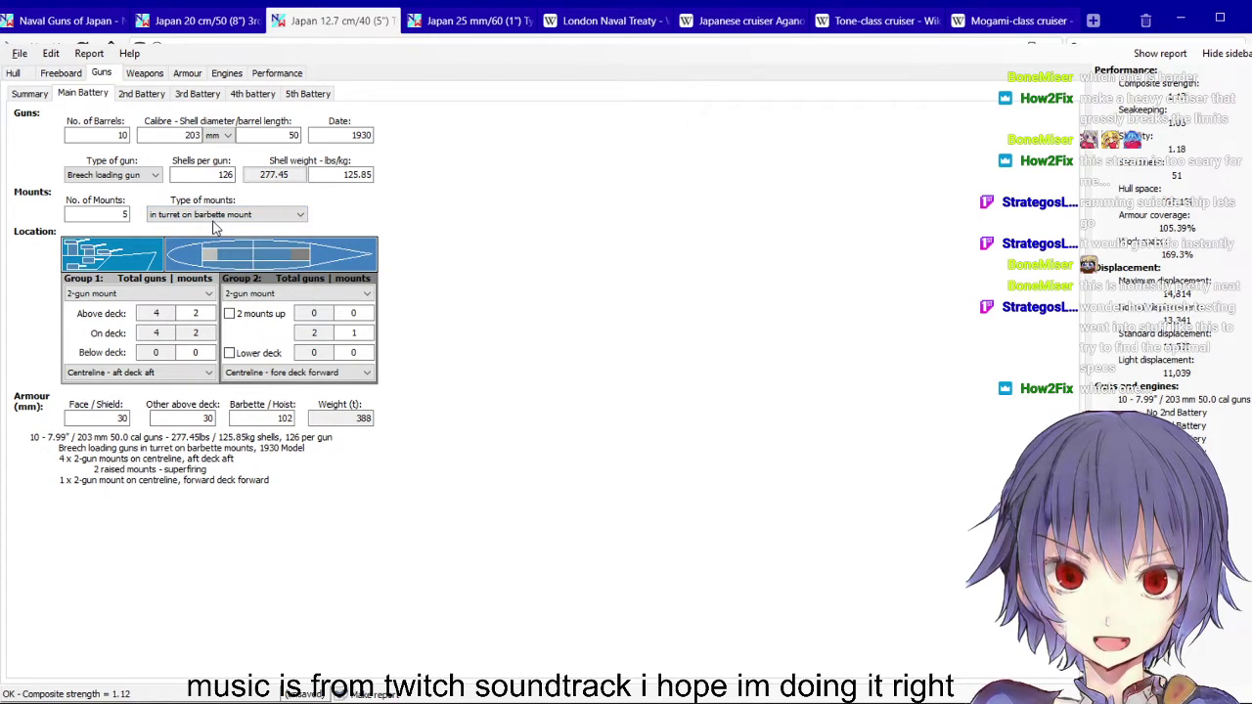
key(Tab)
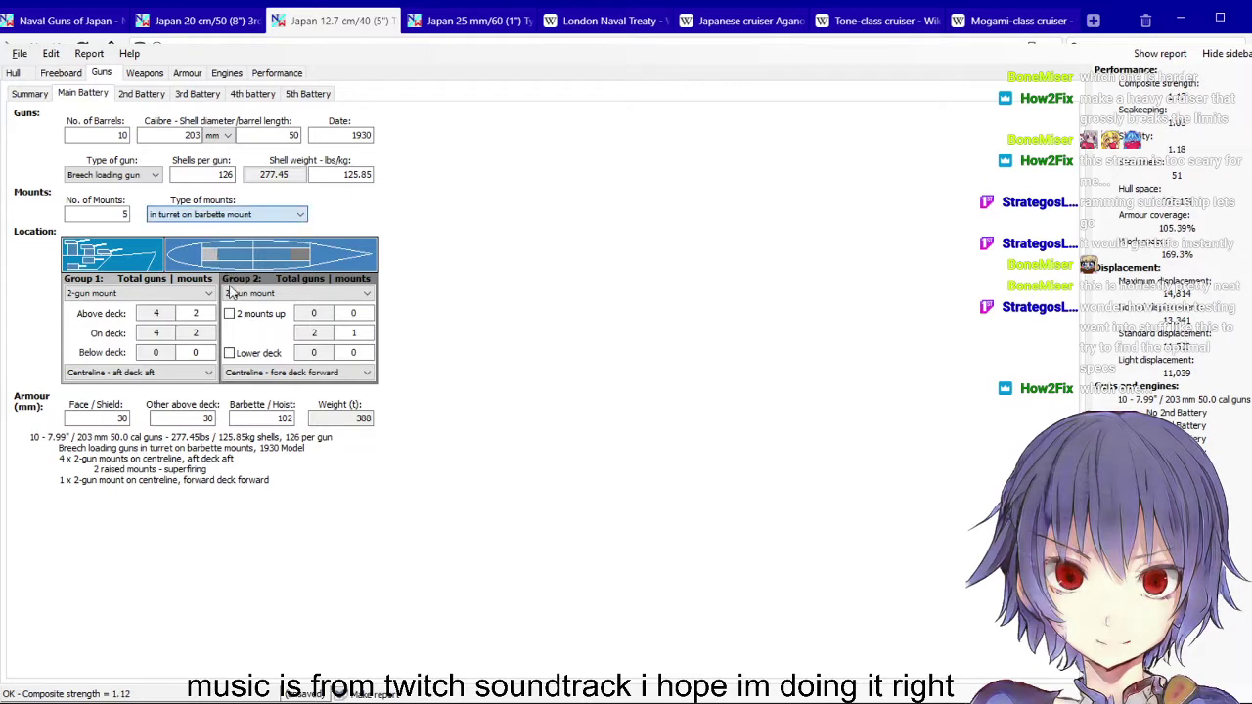
key(Down)
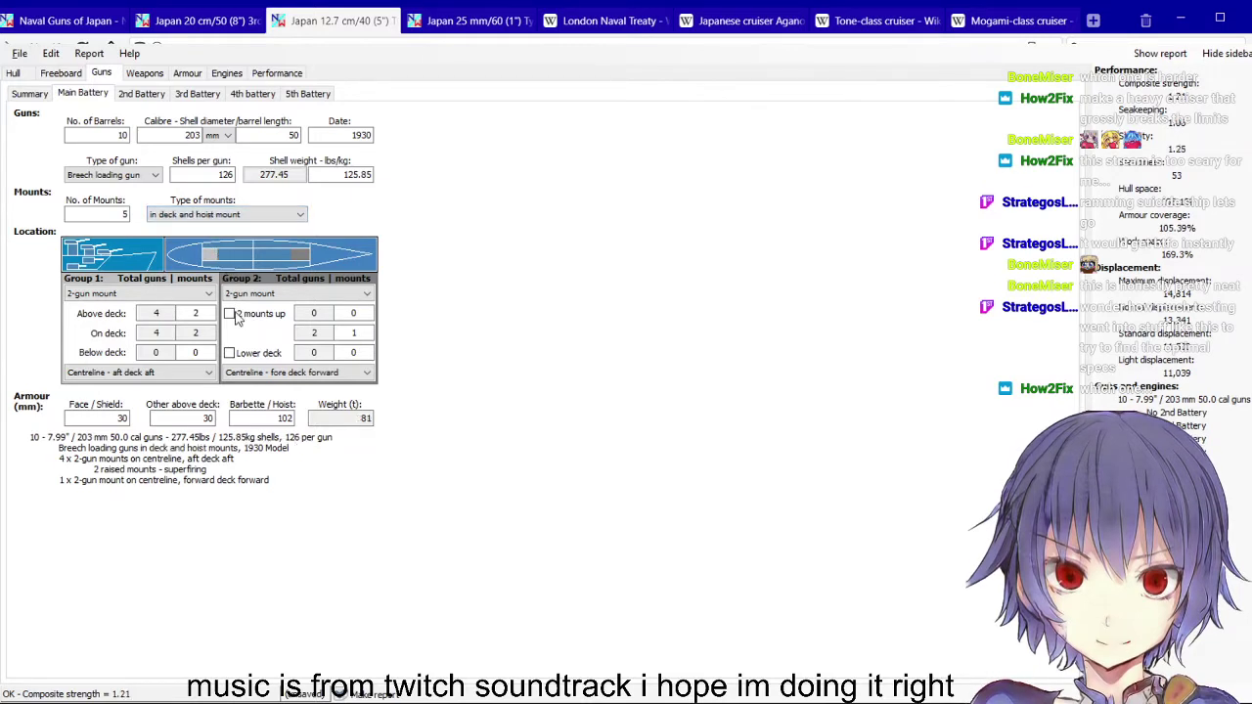
click(256, 214)
click(248, 318)
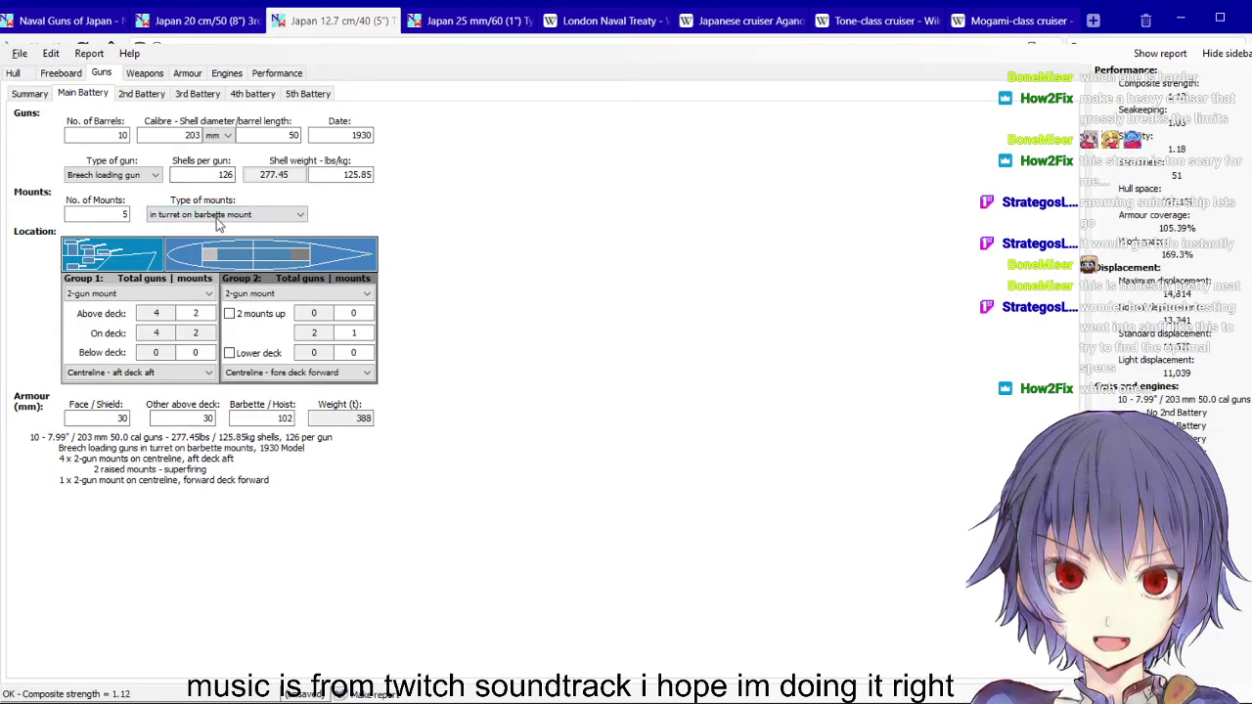
Set the second battery's calibre to 127 mm and its number of barrels to 8
click(159, 96)
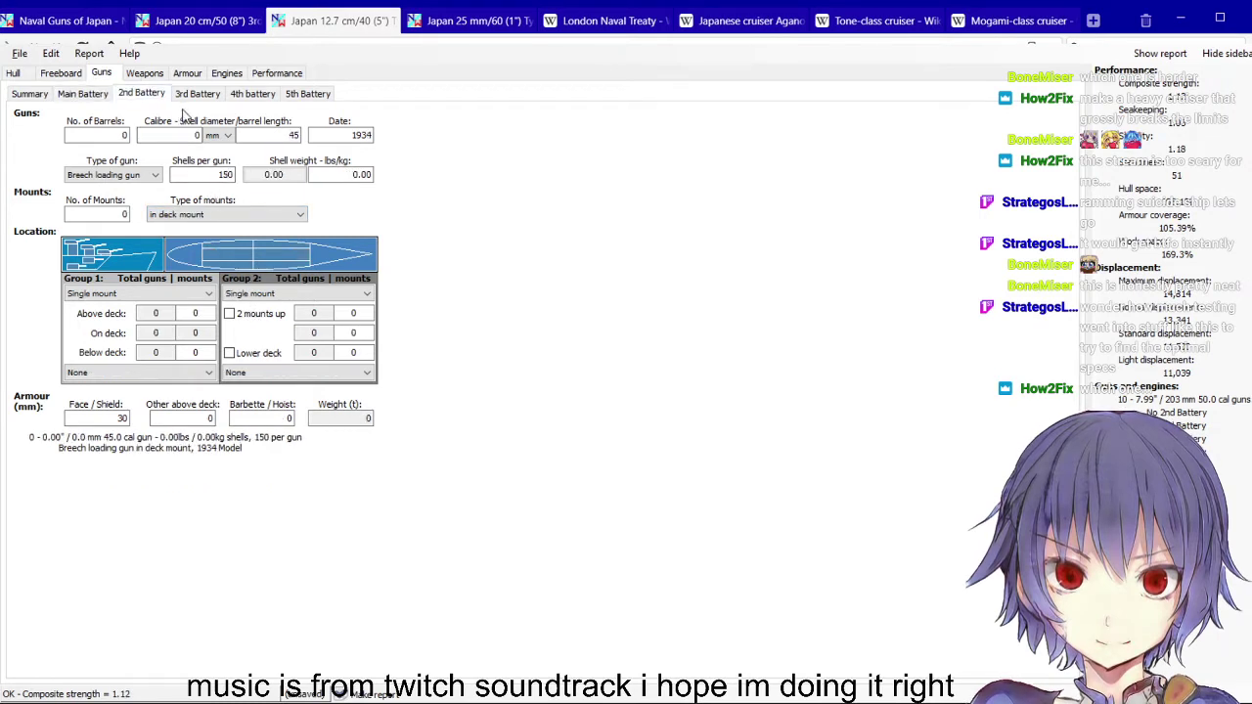
click(174, 135)
text(127)
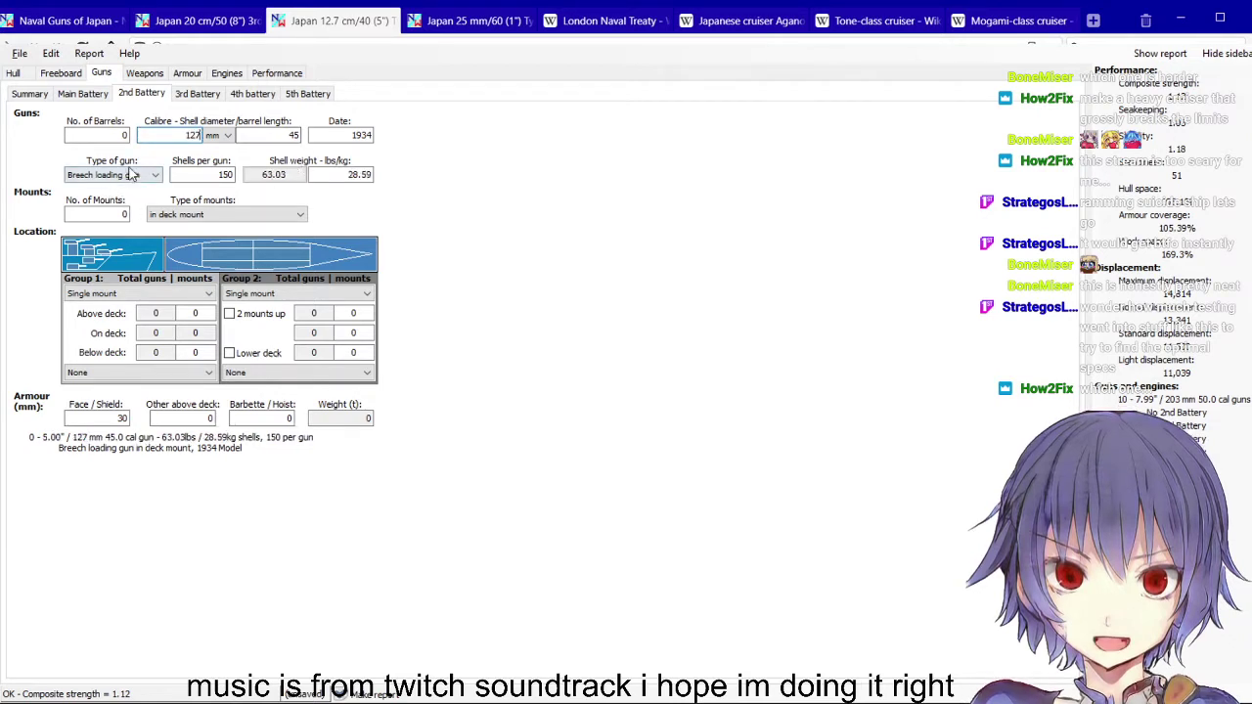
key(shift+Tab)
text(8)
key(Tab)
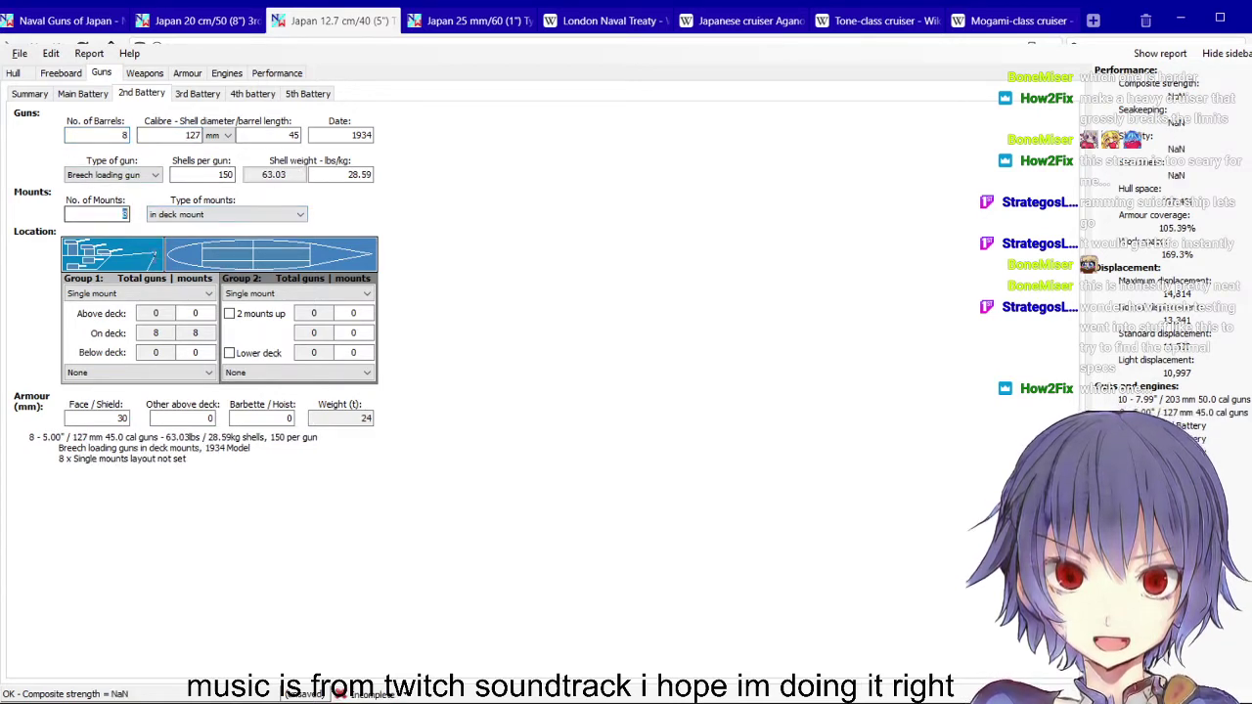
Set the second battery's number of mounts to 4
text(4)
key(Tab)
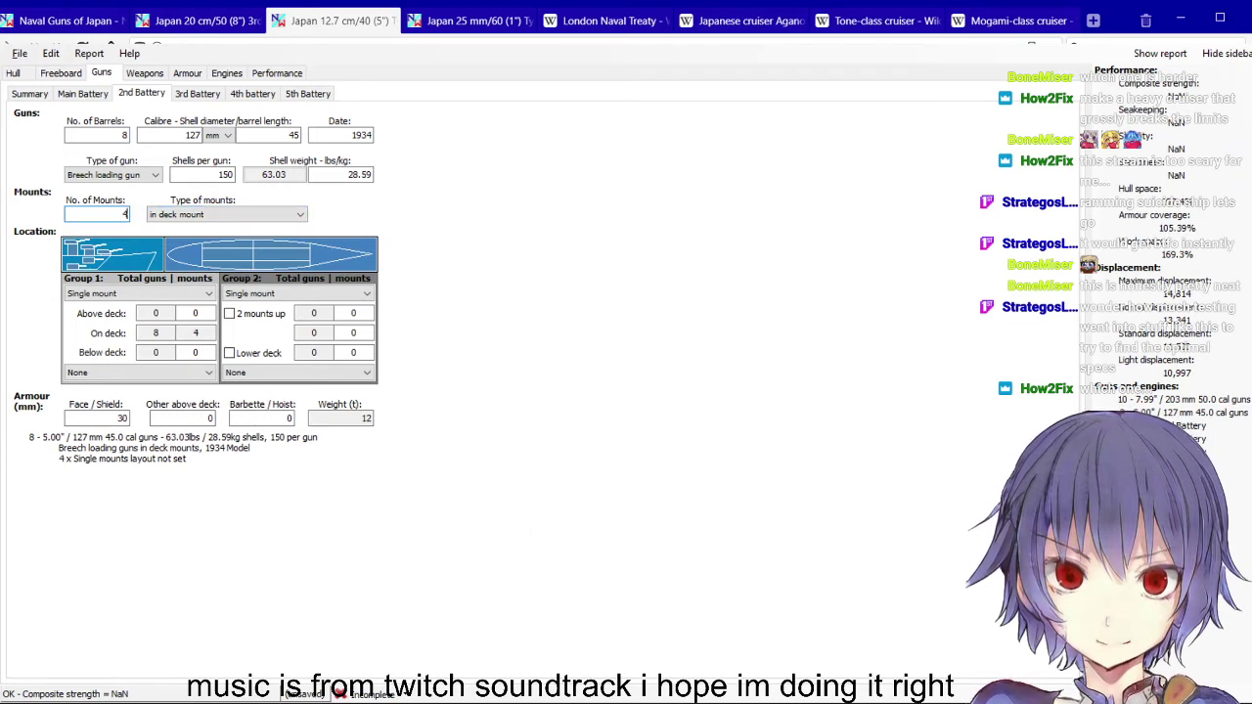
Switch to the browser and consult the Tone-class and Mogami-class cruiser articles on Wikipedia
key(alt+Tab)
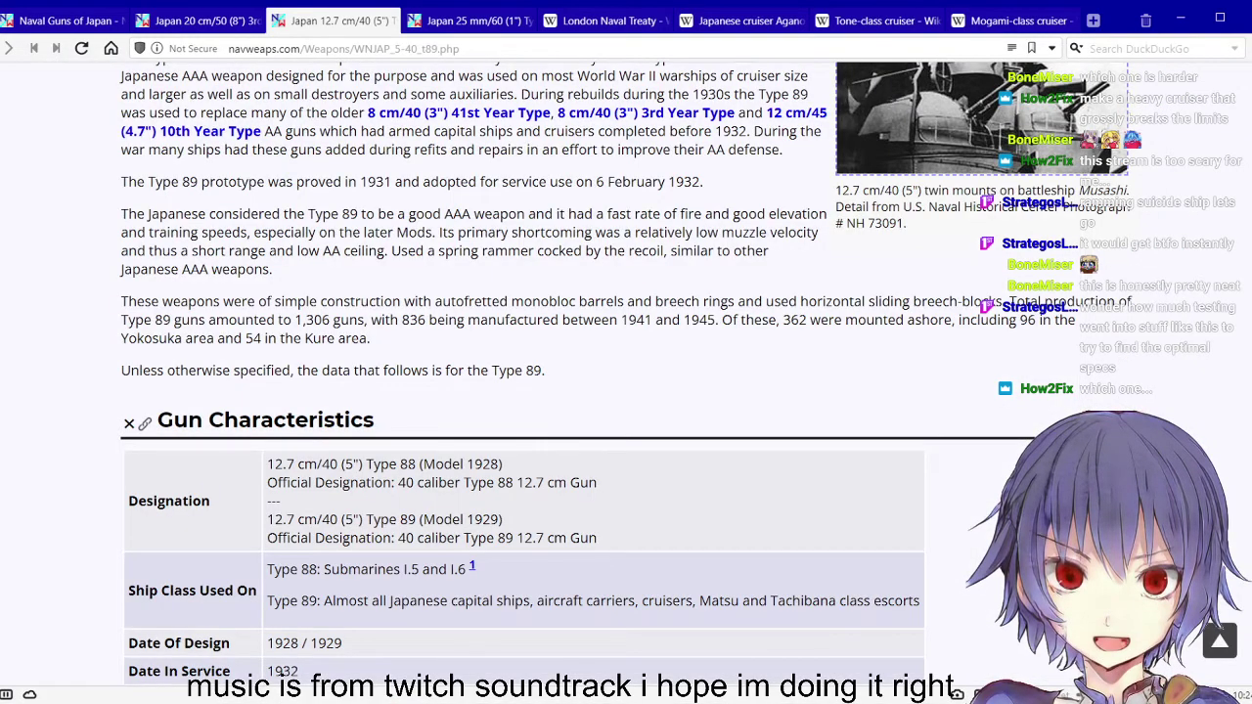
click(863, 22)
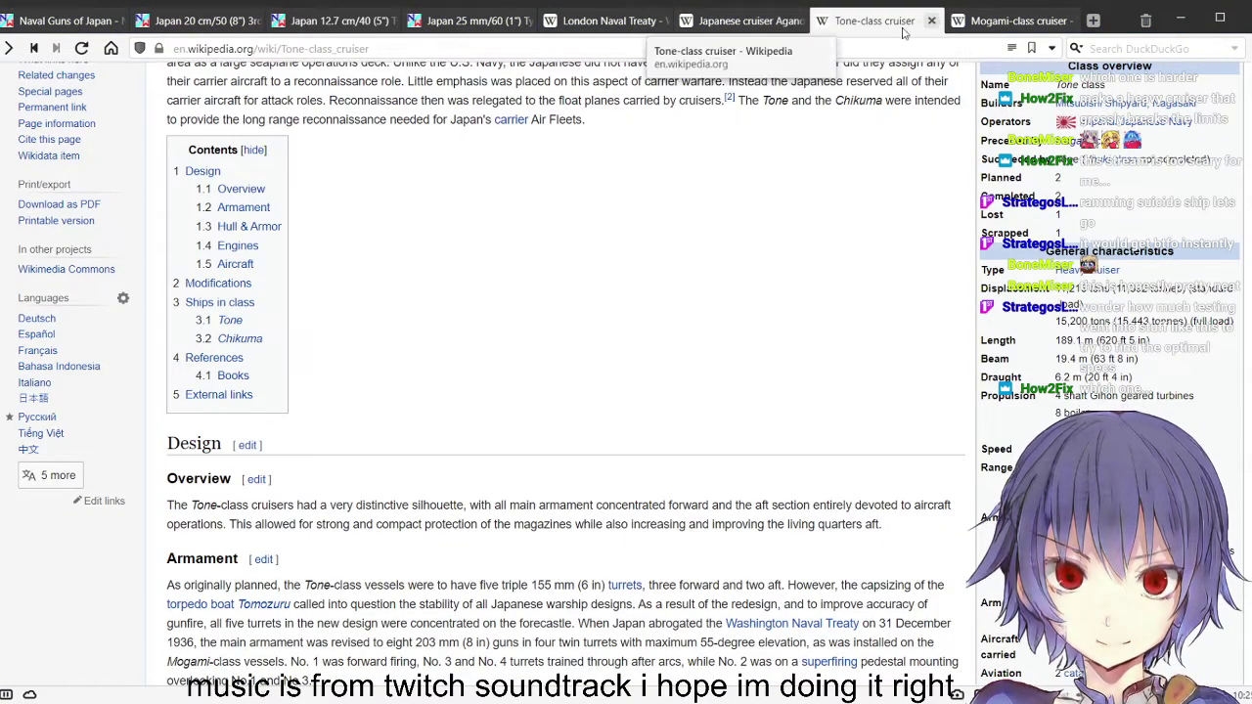
click(1018, 21)
scroll(1027, 425, down, 5)
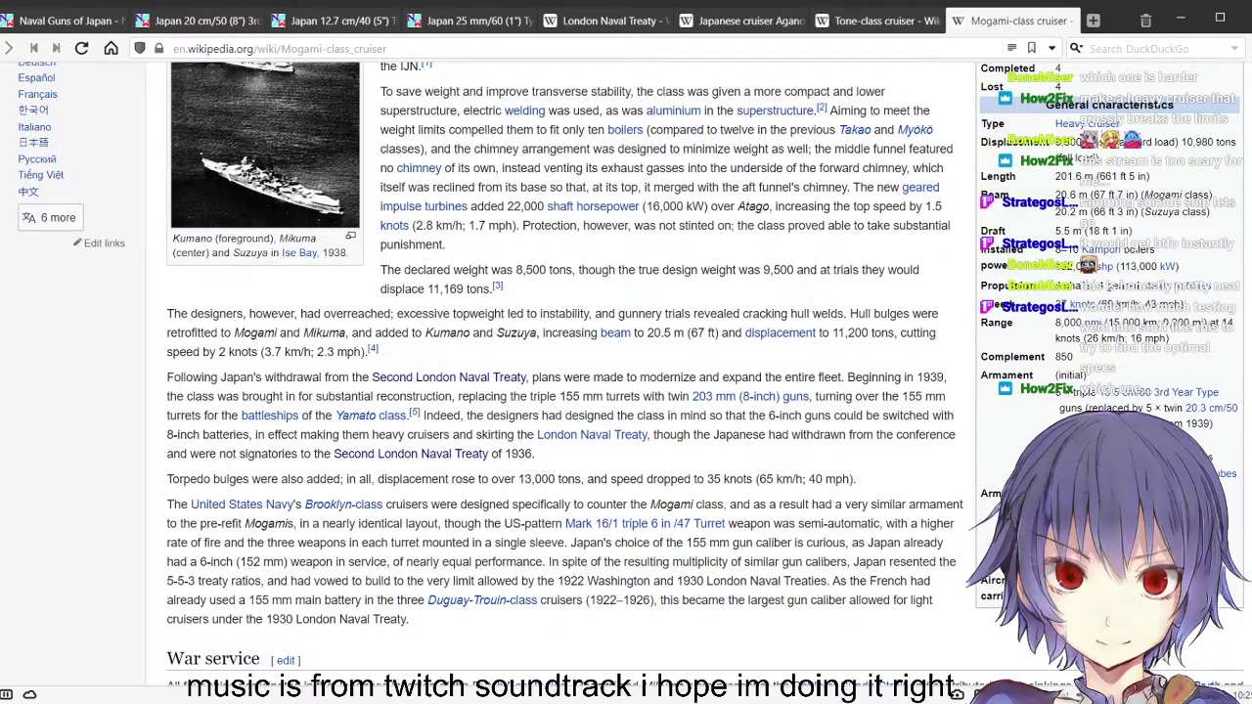
Switch back to Springsharp and set the second battery to deck and hoist mounts with dual purpose guns
key(alt+Tab)
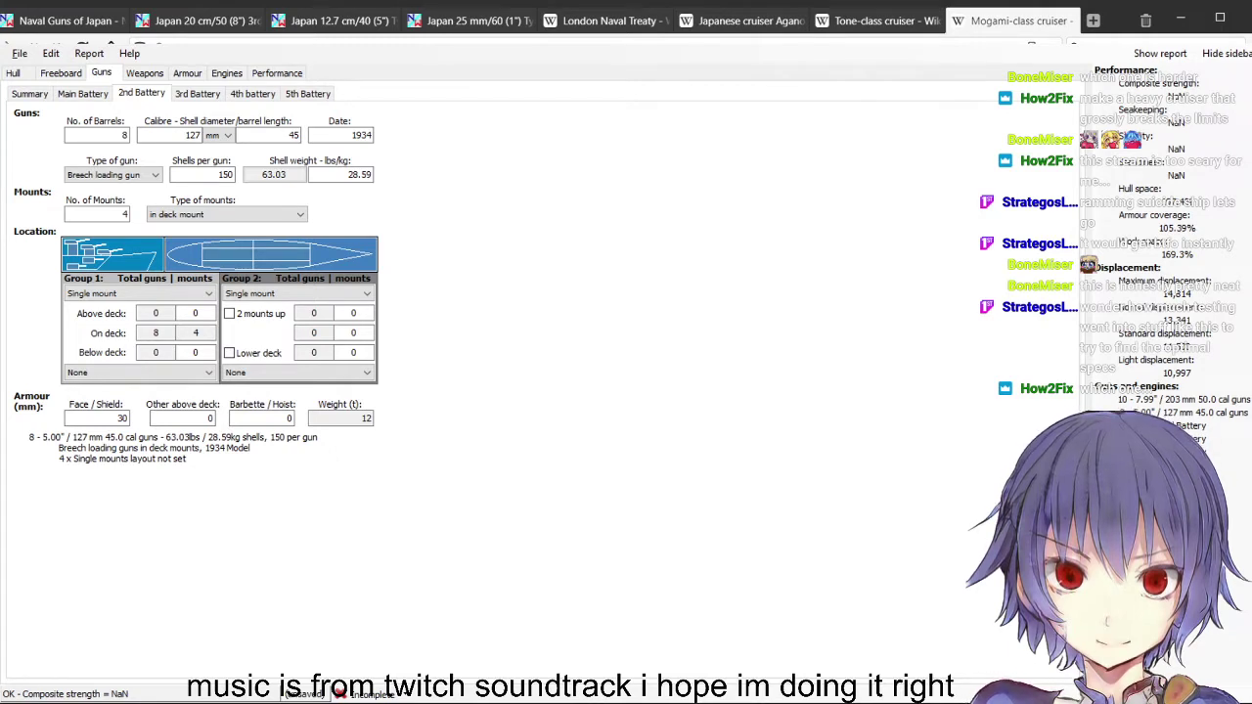
click(229, 215)
click(205, 307)
click(134, 176)
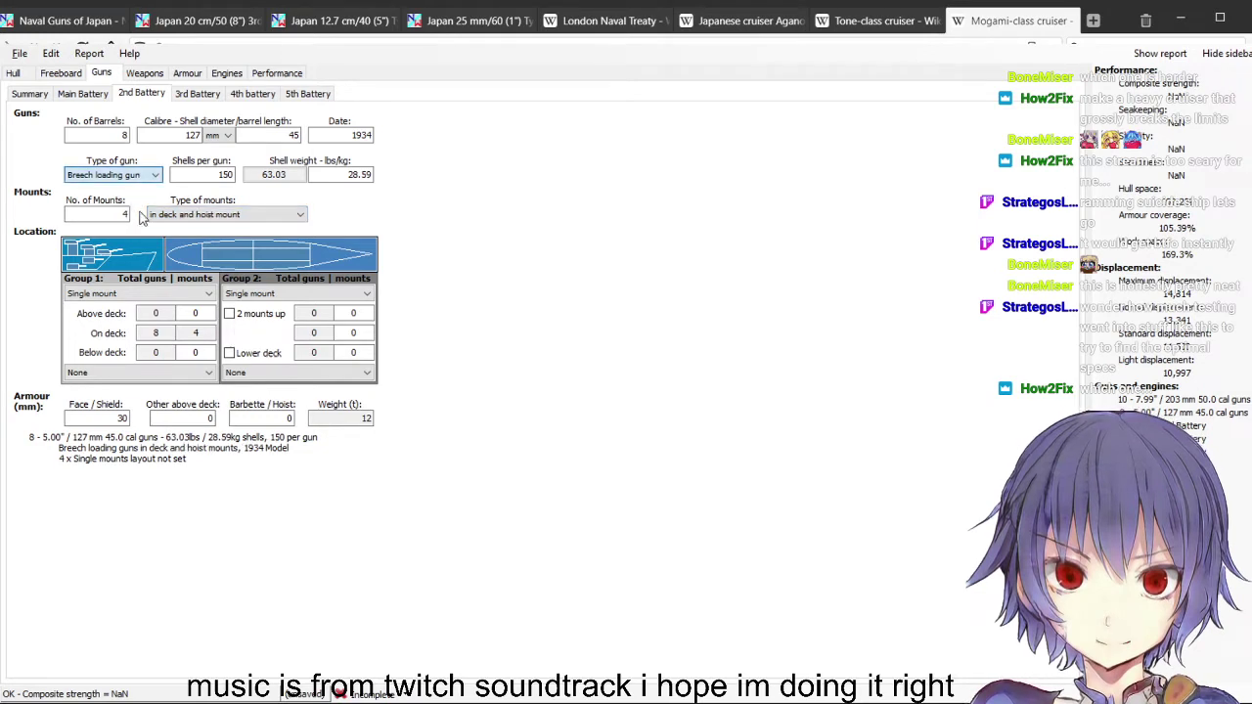
click(130, 278)
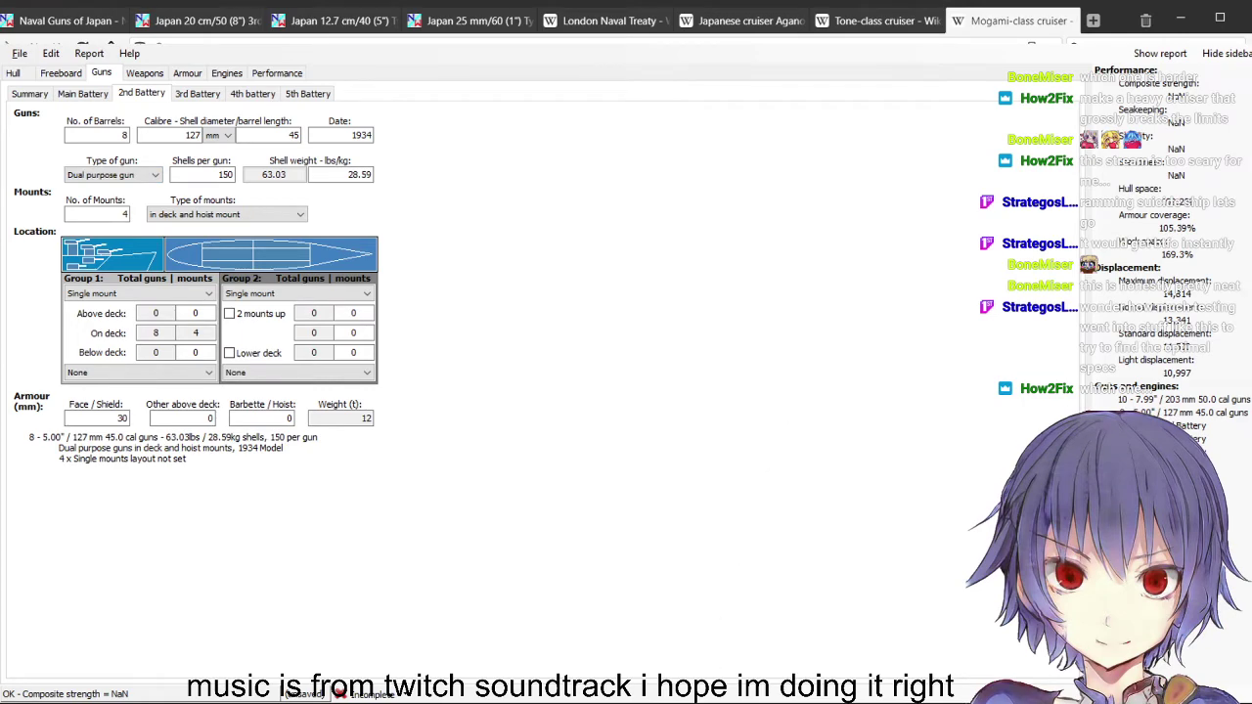
Check the 12.7 cm/40 Type 89's design date on NavWeaps and set the second battery's date to 1929 in Springsharp
key(alt+Tab)
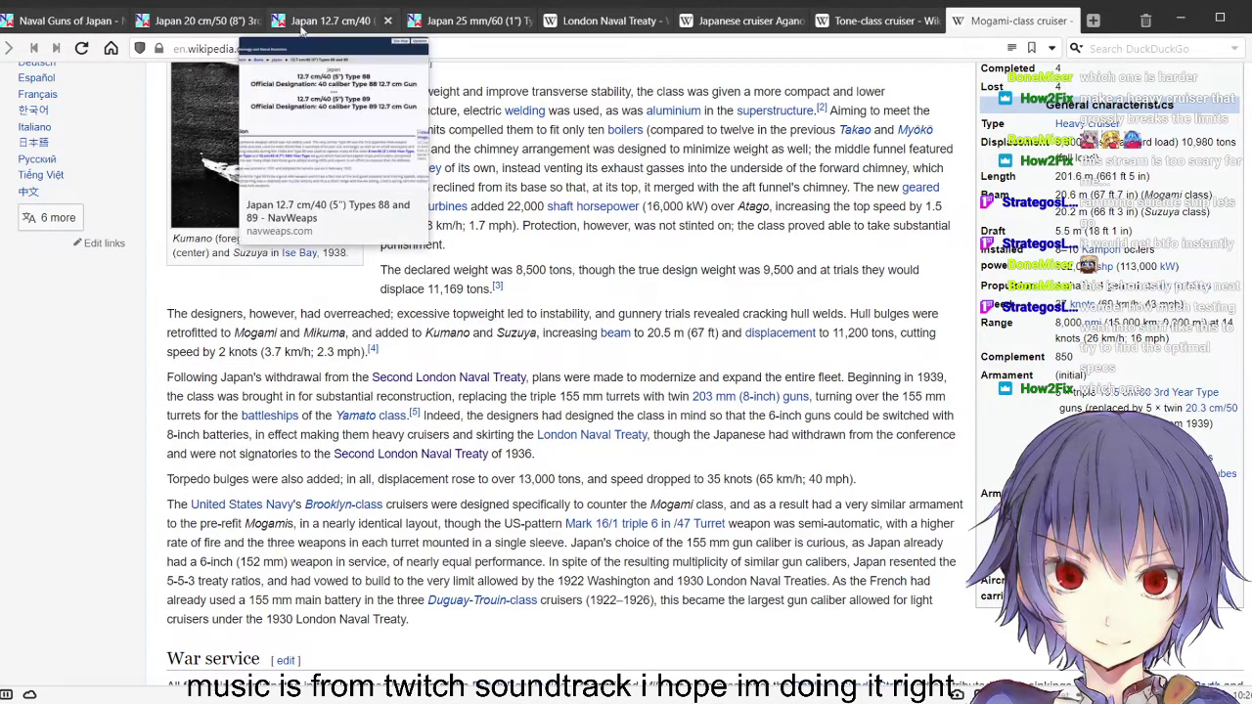
click(352, 21)
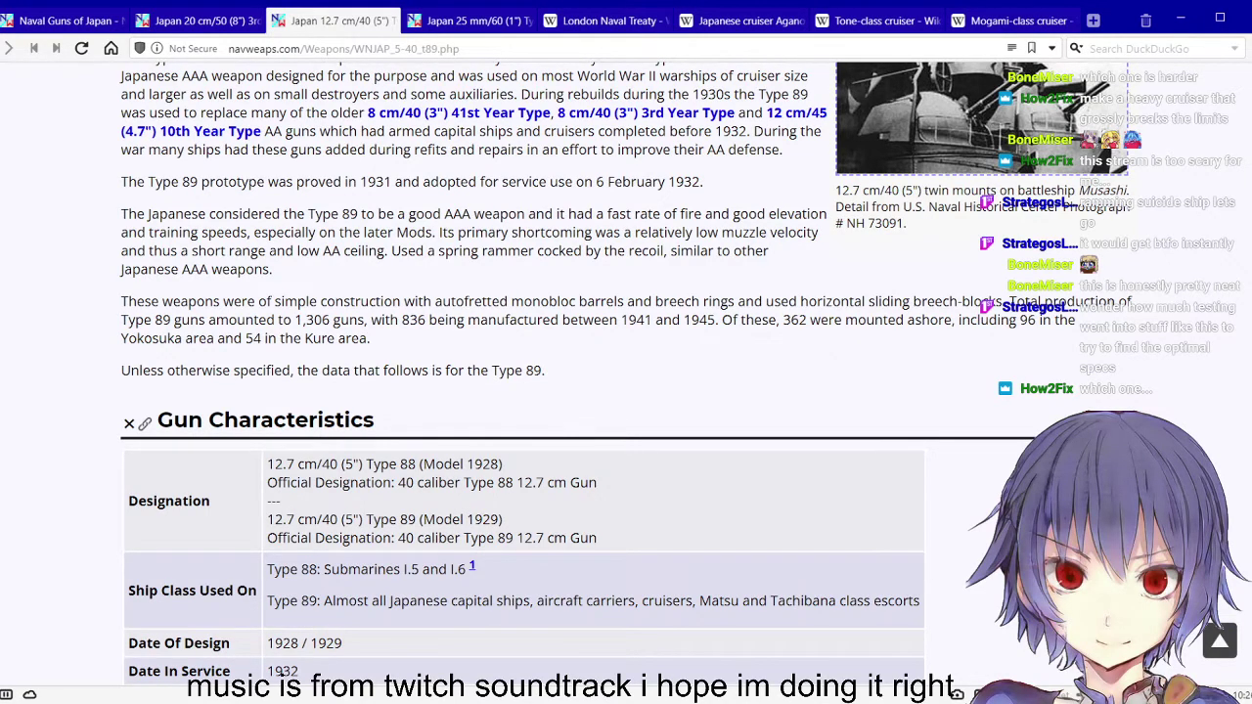
key(alt+Tab)
double_click(353, 135)
text(1929)
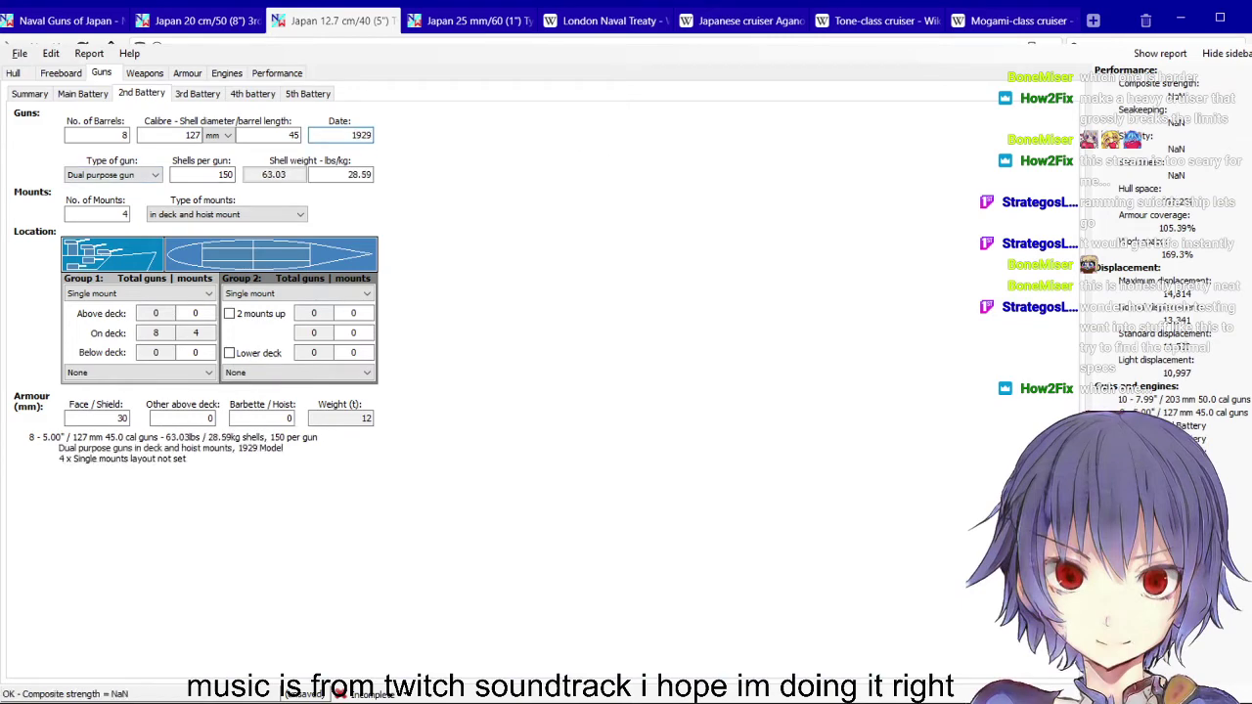
Look up the 12.7 cm/40 ammunition data on NavWeaps and set the second battery to 23.45 kg shells and 200 shells per gun
key(alt+Tab)
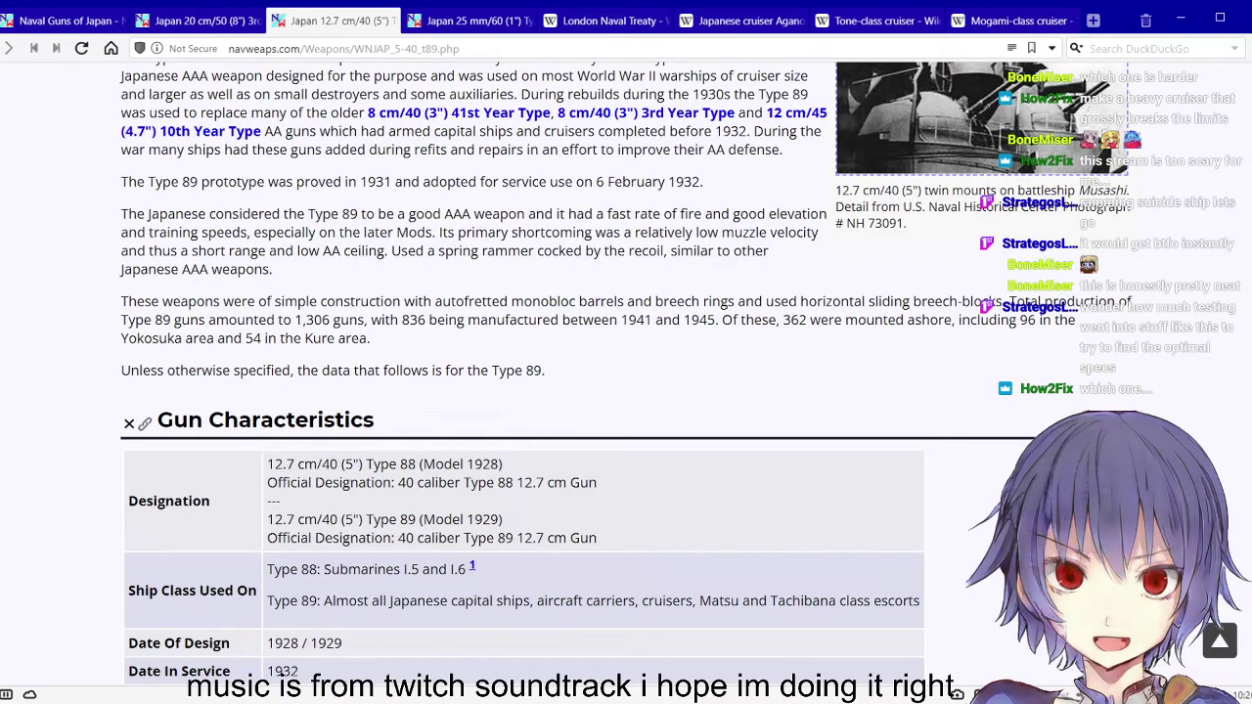
scroll(479, 391, down, 15)
scroll(486, 391, up, 2)
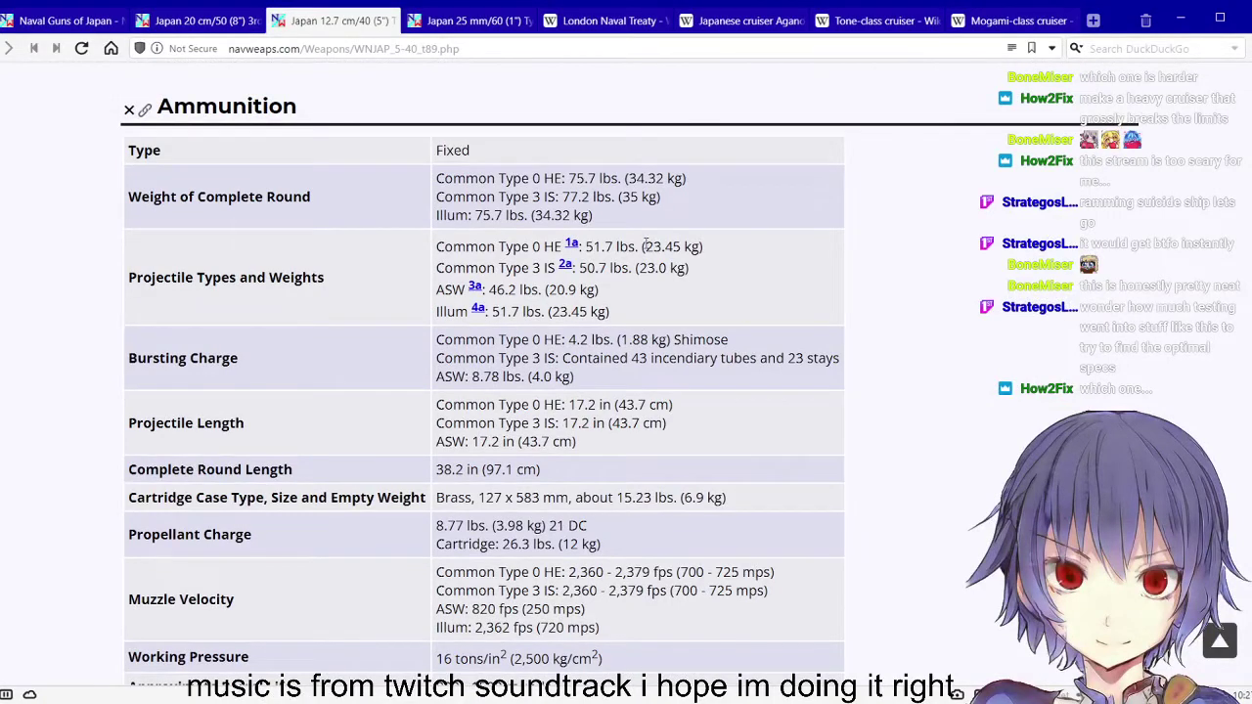
drag(645, 245, 681, 246)
scroll(641, 287, up, 2)
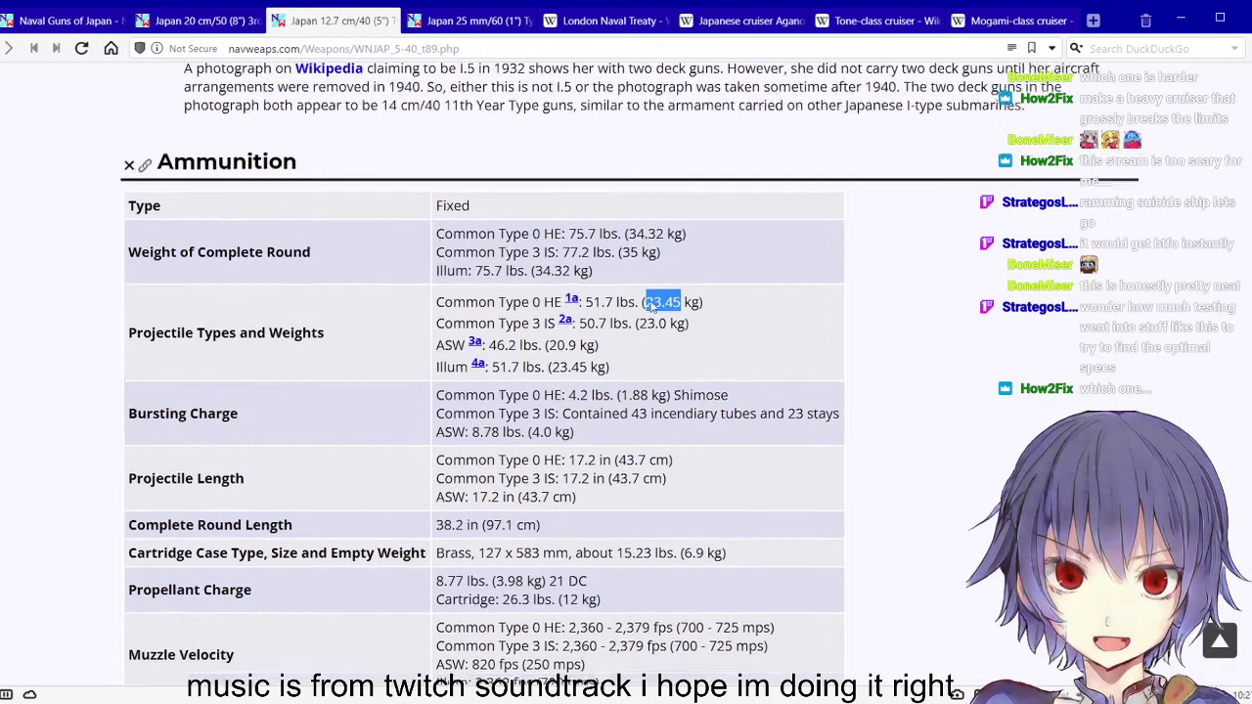
scroll(646, 308, down, 5)
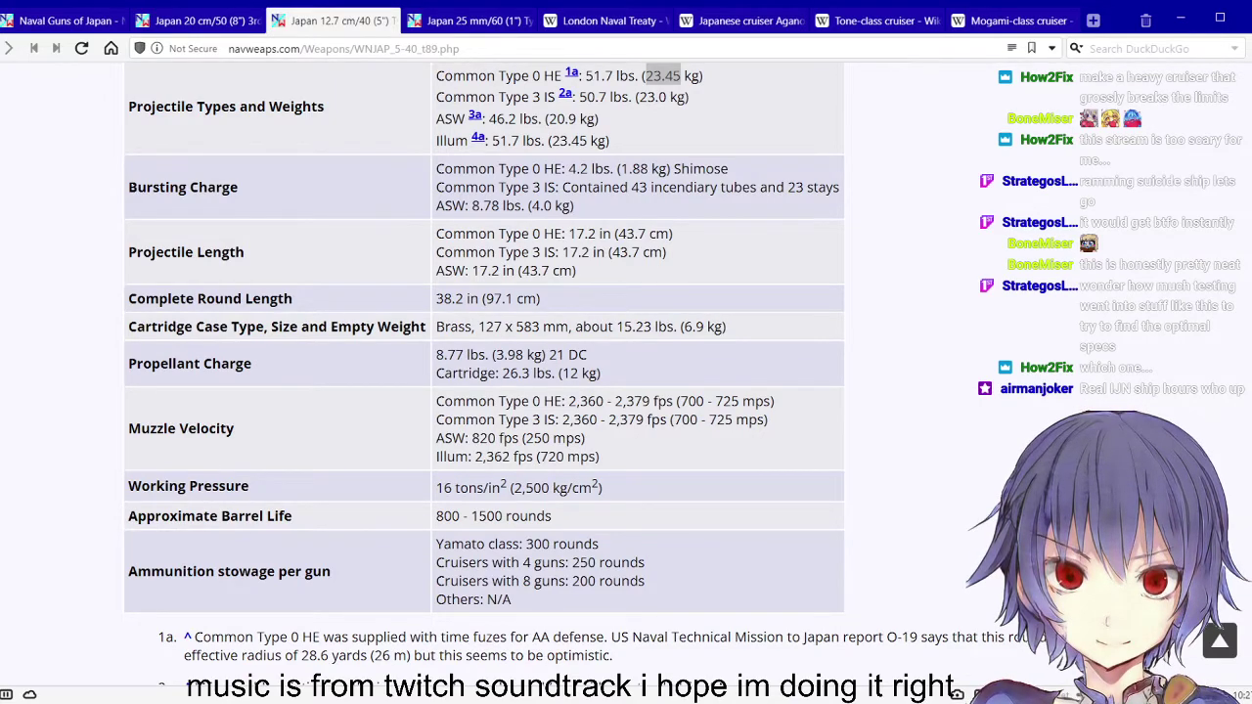
key(alt+Tab)
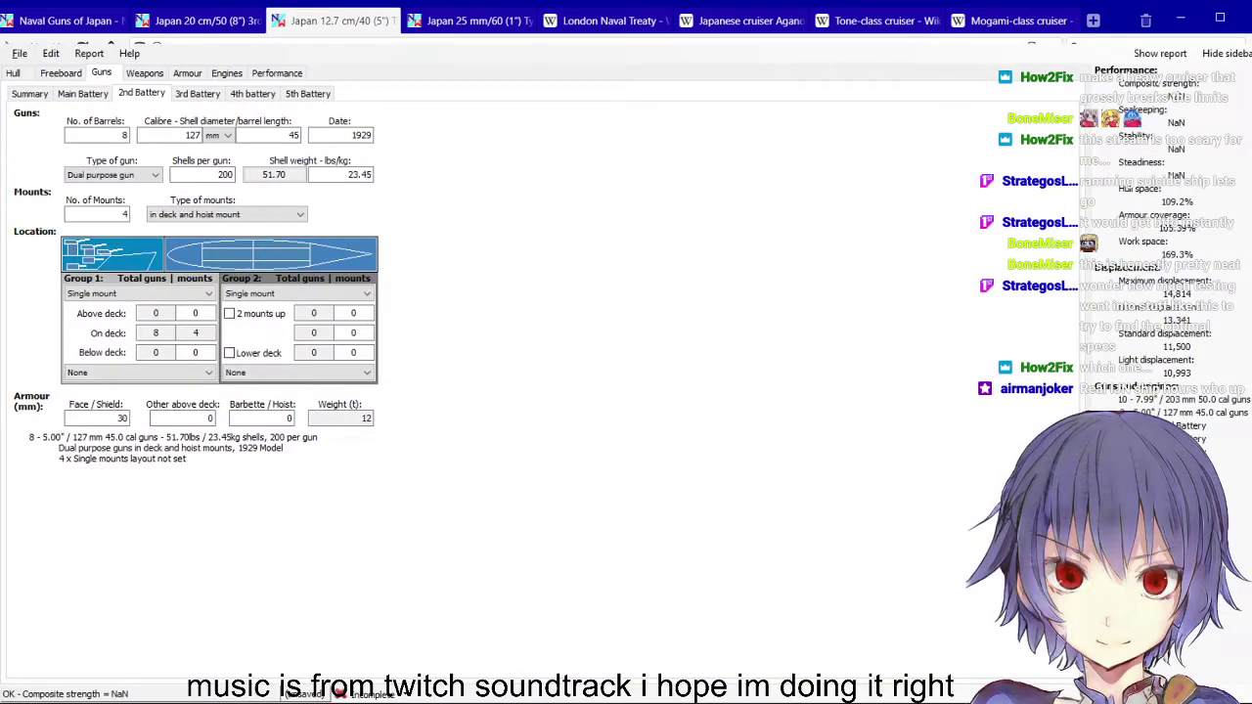
Review the hull's dimensions, length-to-beam ratio and natural speed
click(14, 74)
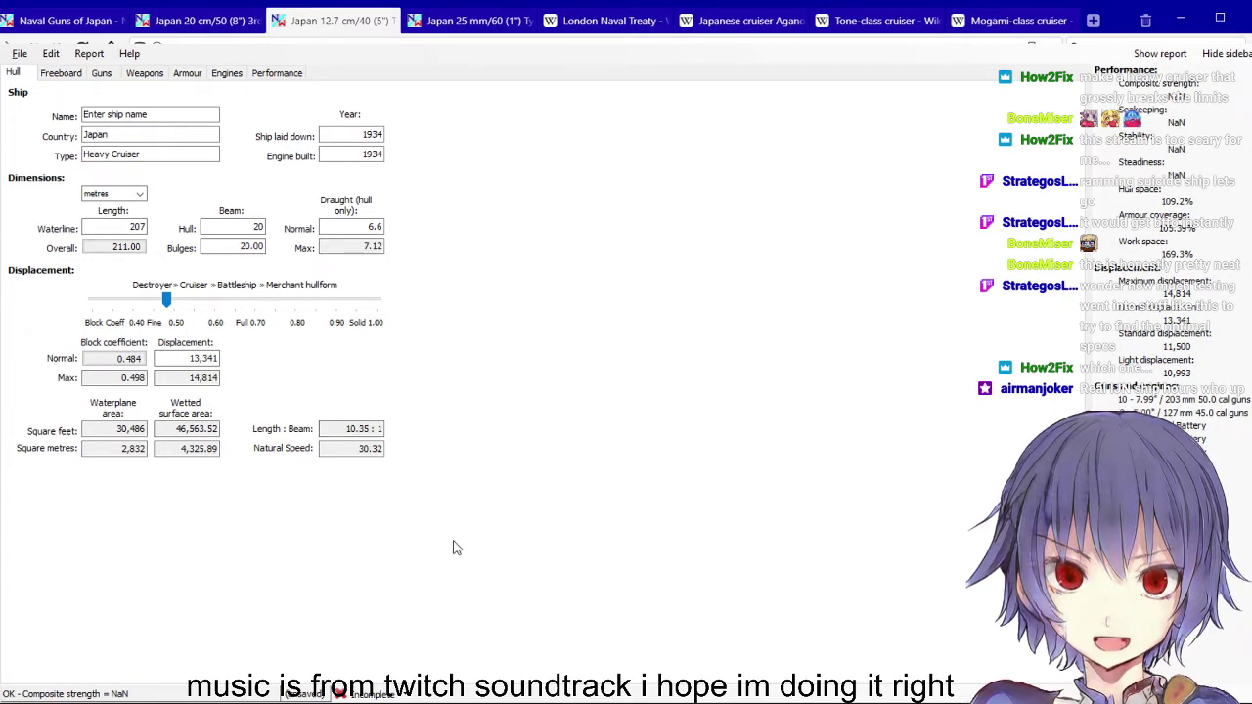
key(Tab)
click(365, 448)
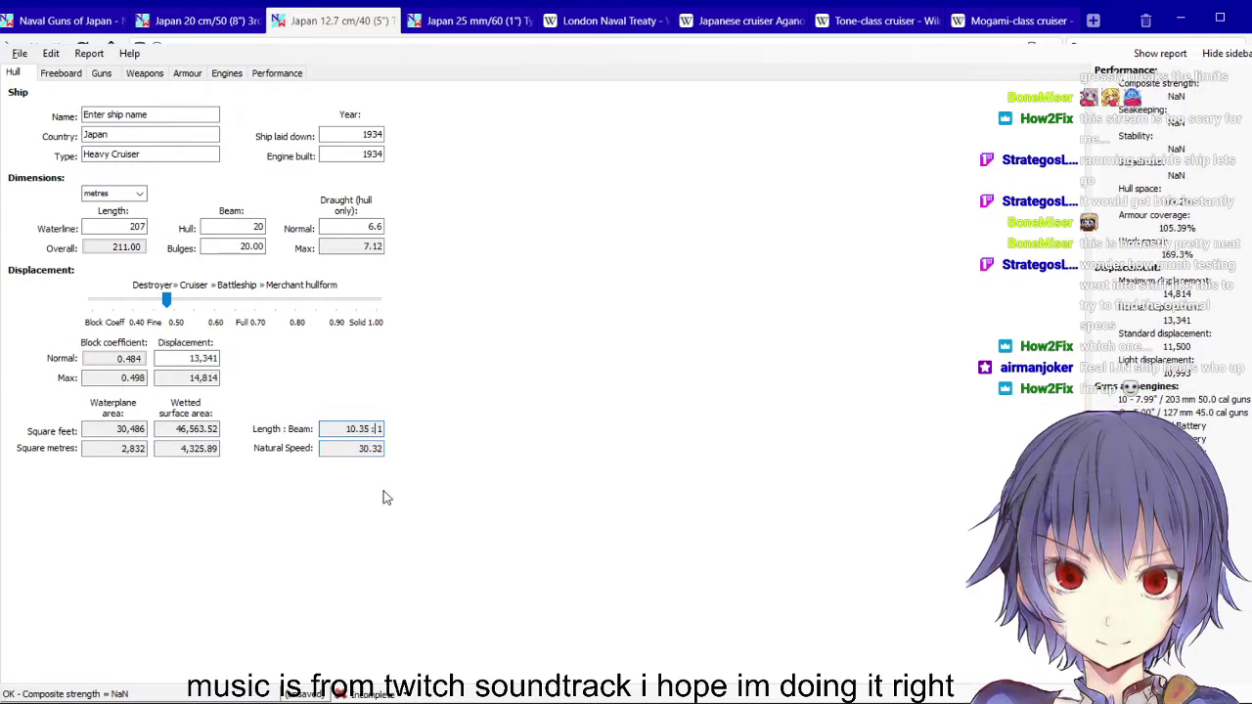
key(shift+Tab)
key(Left)
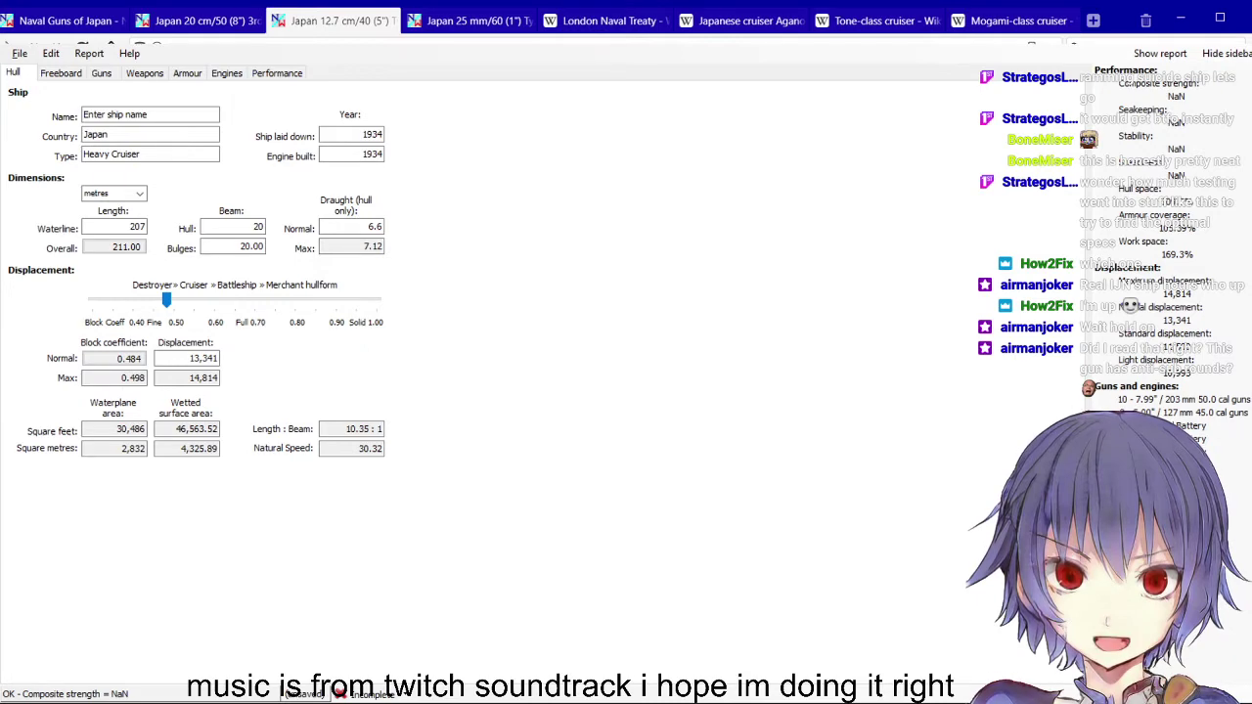
Switch to the browser and compare the ammunition tables of the Japanese 20 cm/50 and 12.7 cm/40 guns on NavWeaps
key(alt+Tab)
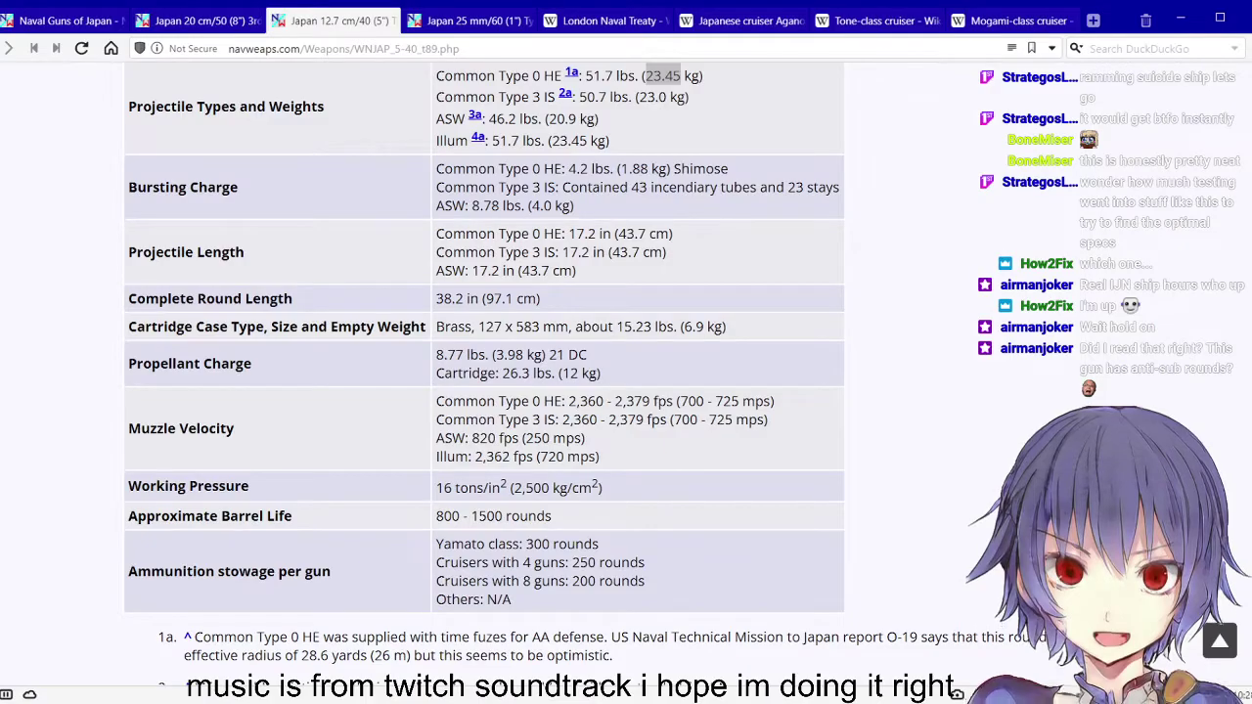
click(203, 26)
scroll(367, 328, down, 10)
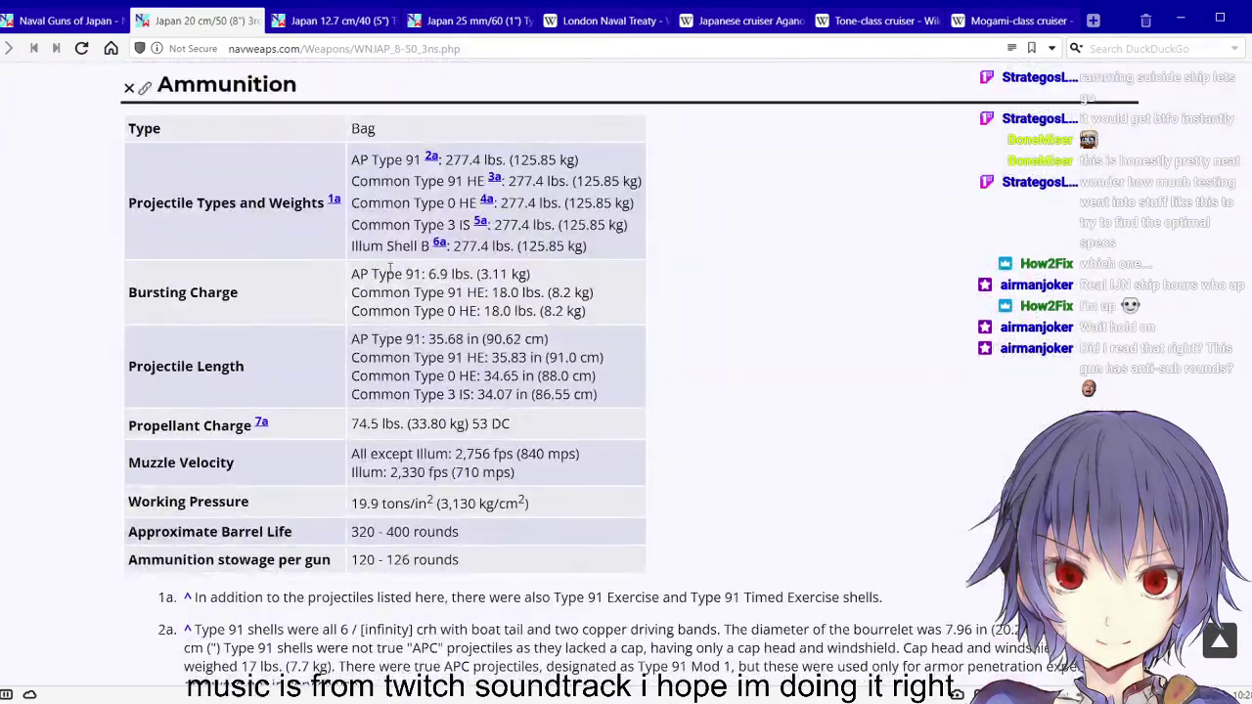
scroll(391, 270, up, 2)
click(309, 21)
scroll(362, 156, up, 3)
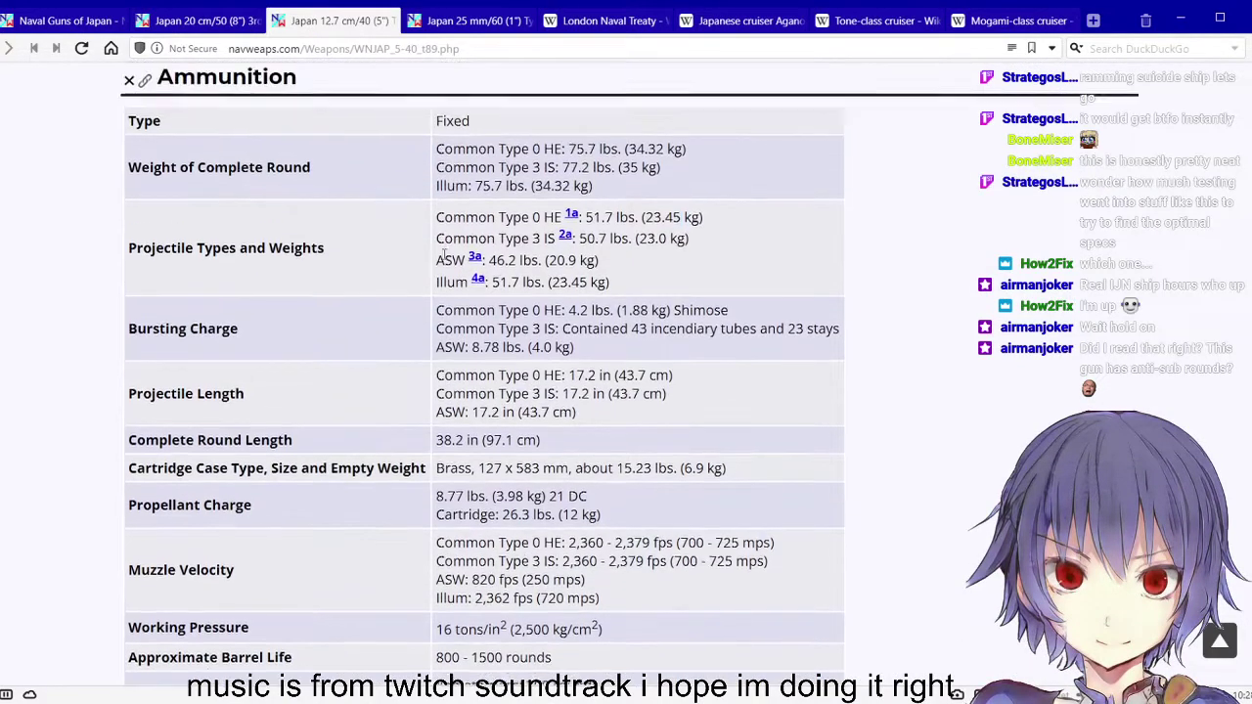
scroll(444, 256, up, 1)
drag(487, 247, 651, 321)
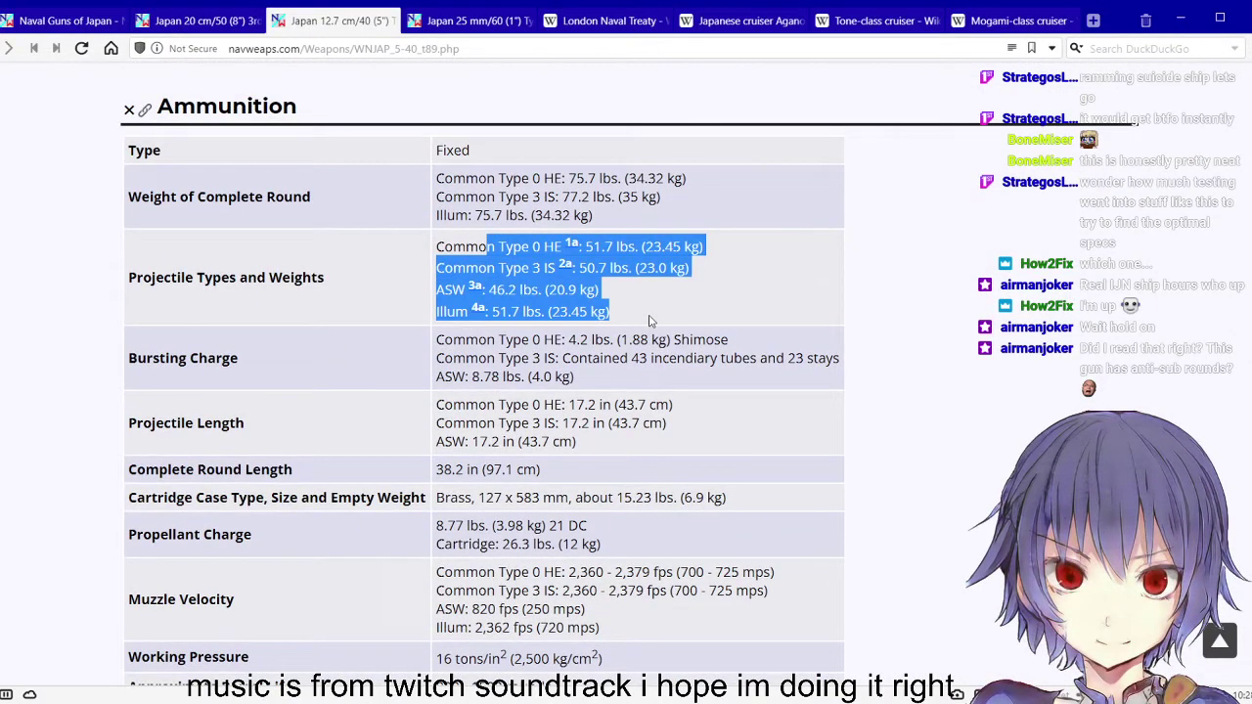
click(651, 321)
scroll(490, 294, up, 20)
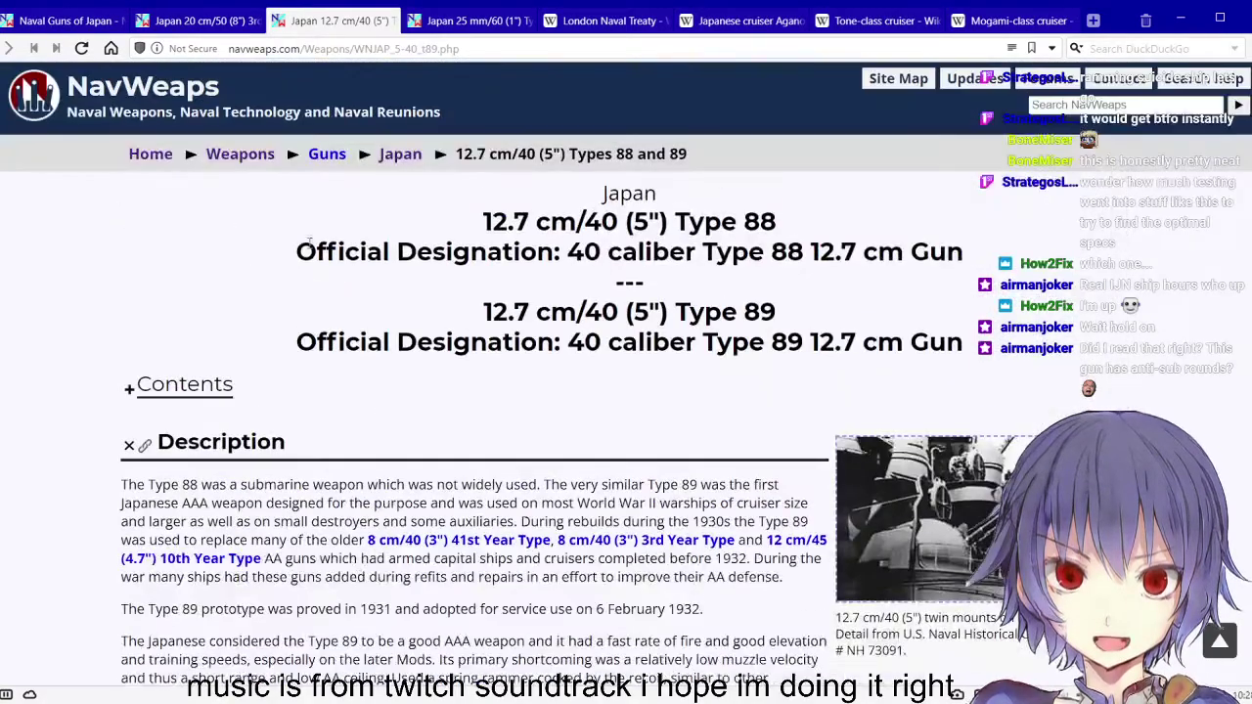
Open the NavWeaps weapons index in a new tab and find the British 4.7-inch/45 QF Marks IX and XII page
middle_click(372, 168)
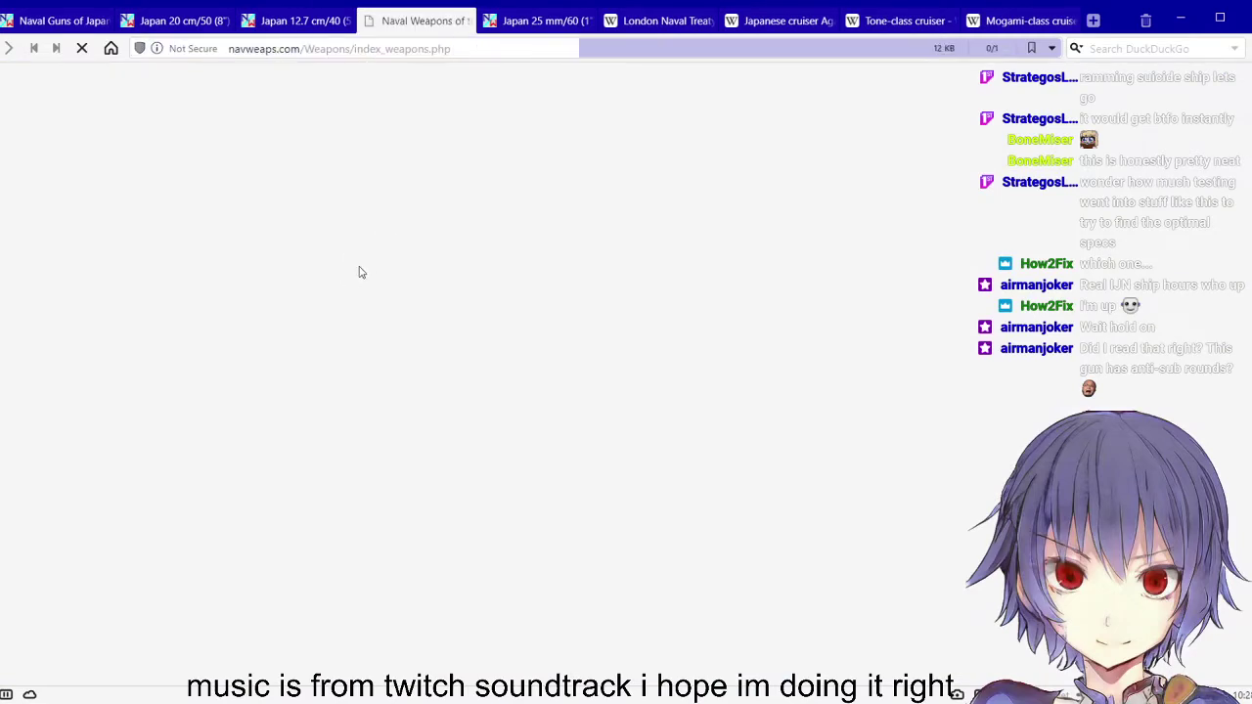
scroll(300, 304, down, 4)
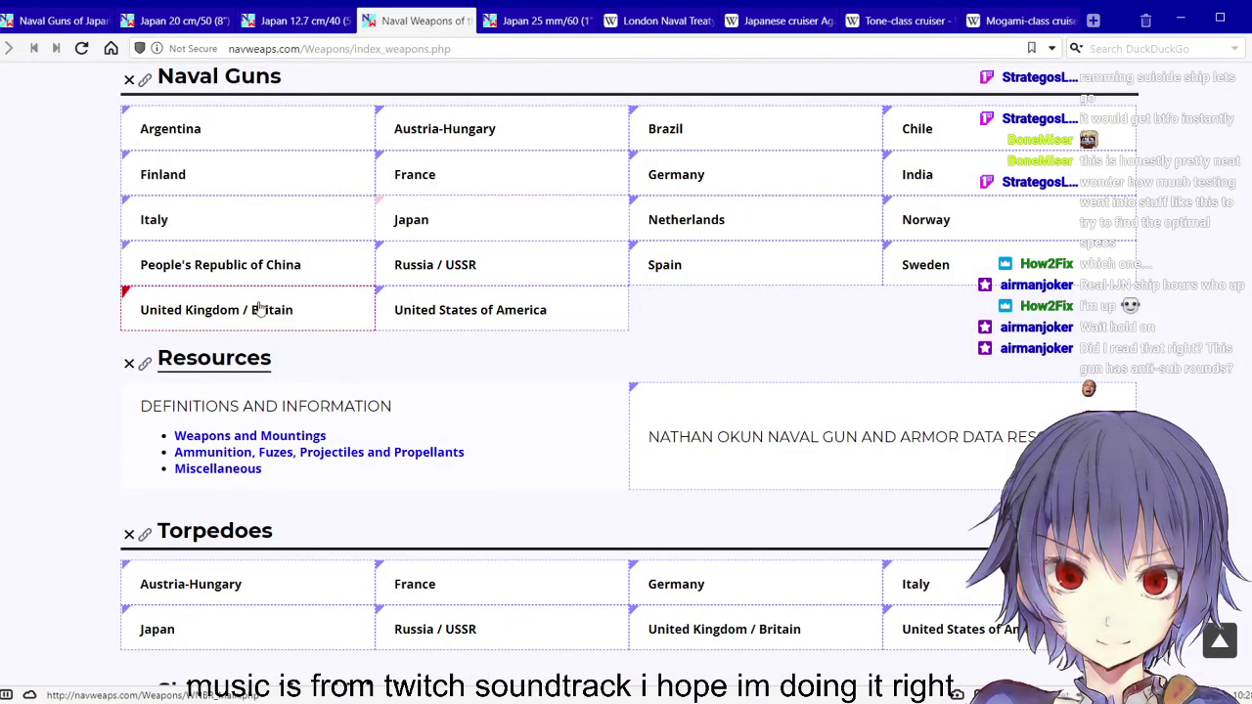
scroll(421, 391, down, 10)
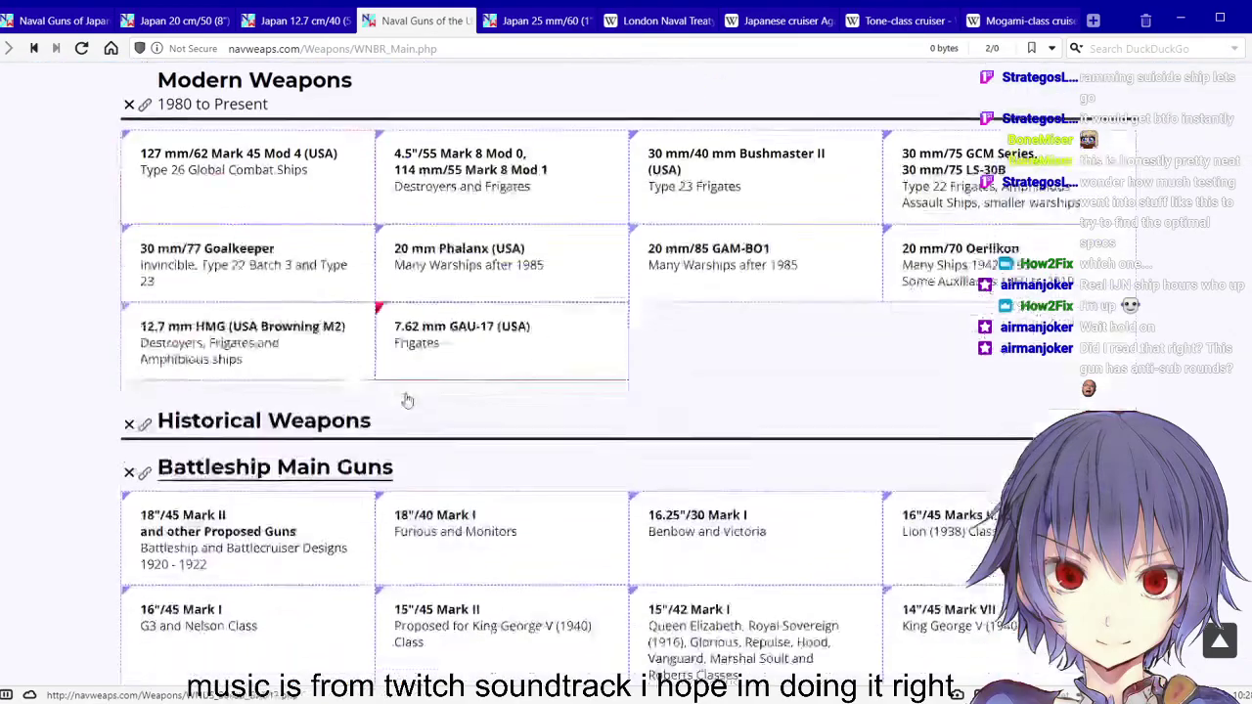
scroll(447, 373, down, 6)
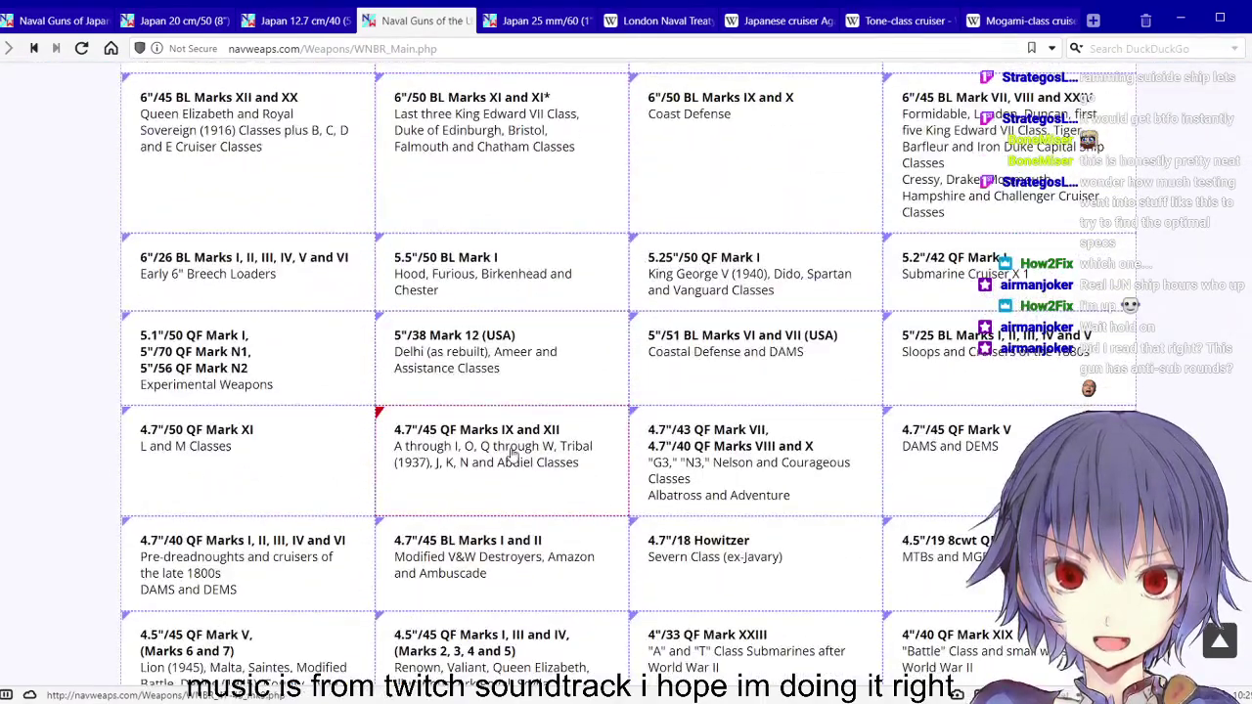
click(544, 439)
Examine the projectile types and ammunition table of the British 4.7-inch/45 QF Mark IX and XII guns
scroll(484, 424, down, 10)
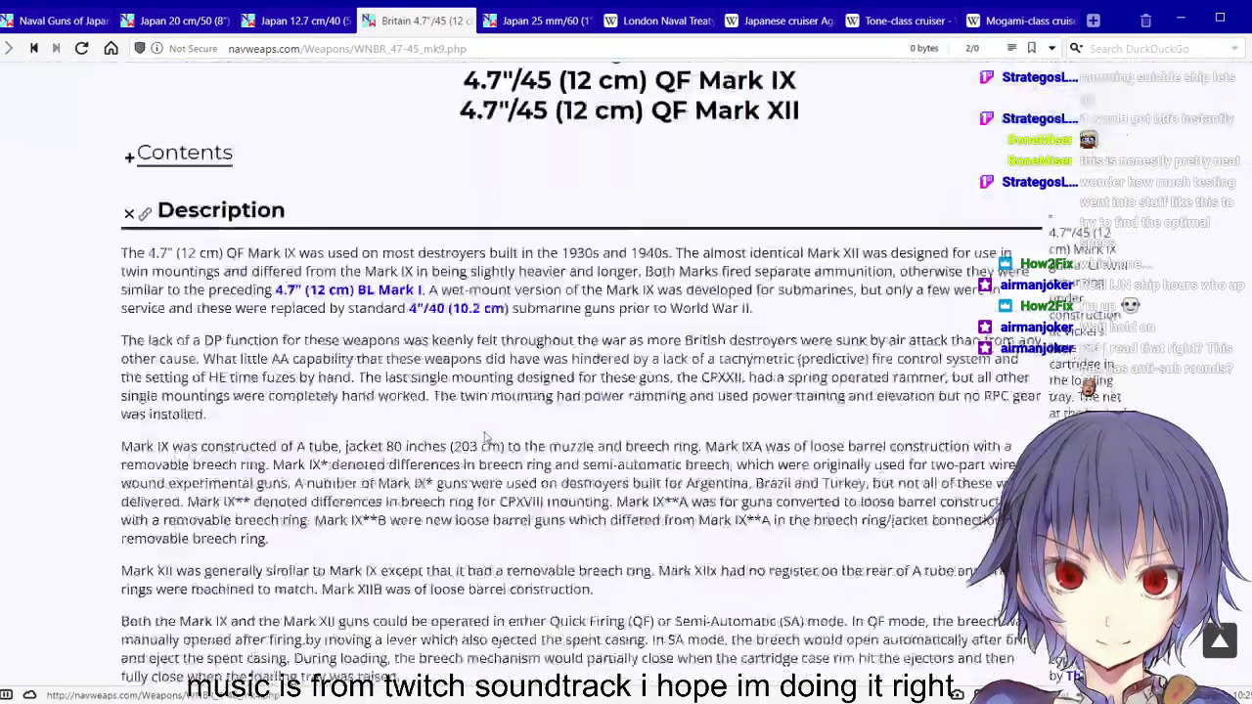
scroll(483, 424, down, 12)
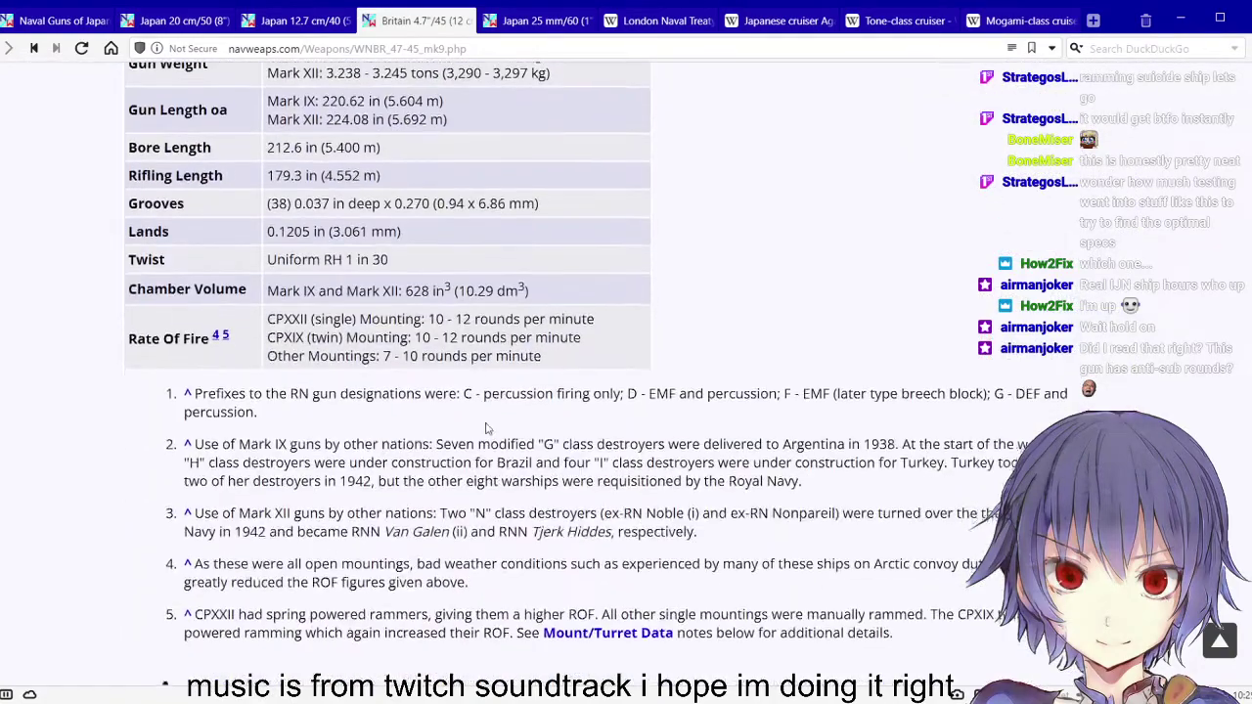
scroll(486, 426, down, 4)
scroll(494, 293, up, 2)
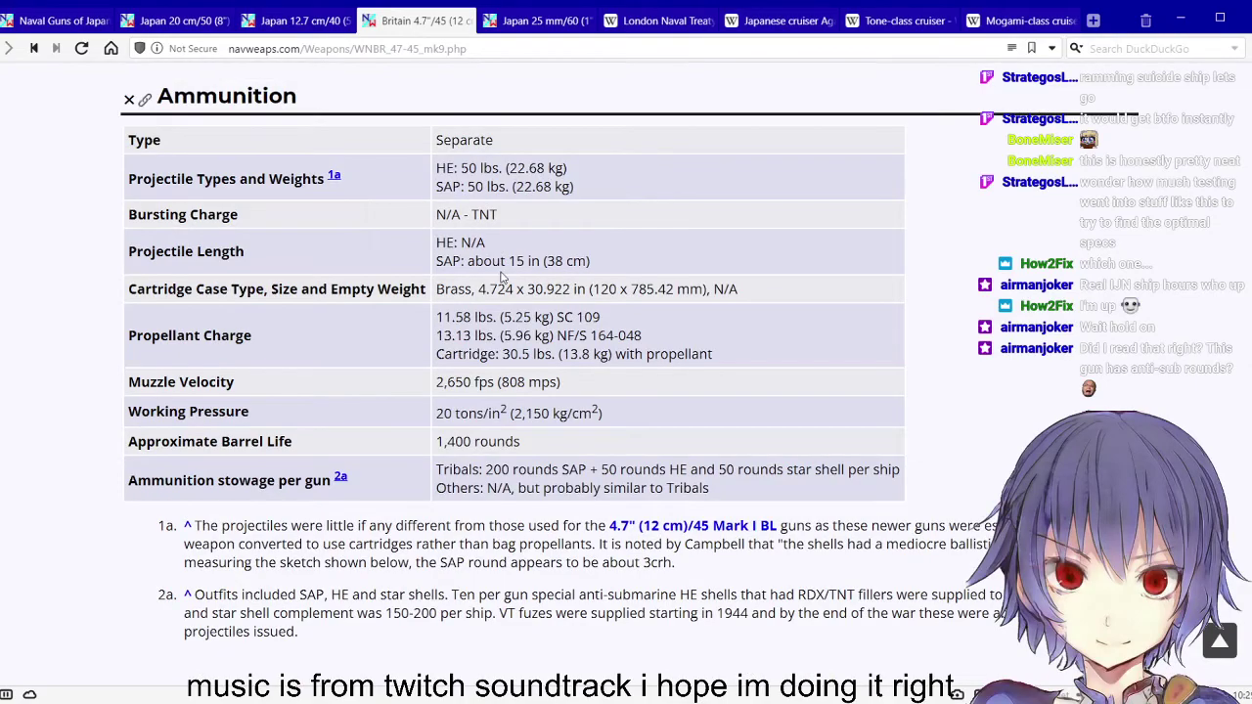
Read the description of the 4.7-inch/45 QF Mark IX and XII and return to the list of British naval guns
scroll(502, 266, up, 15)
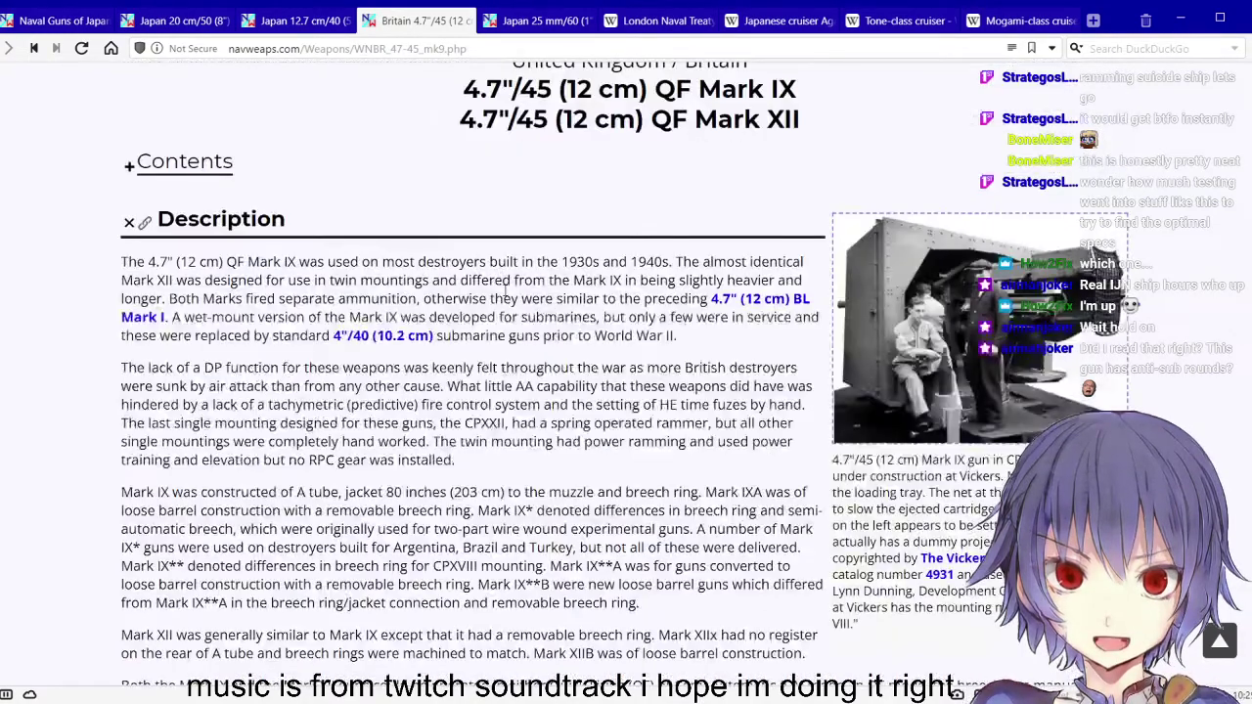
drag(424, 281, 547, 352)
scroll(547, 355, down, 5)
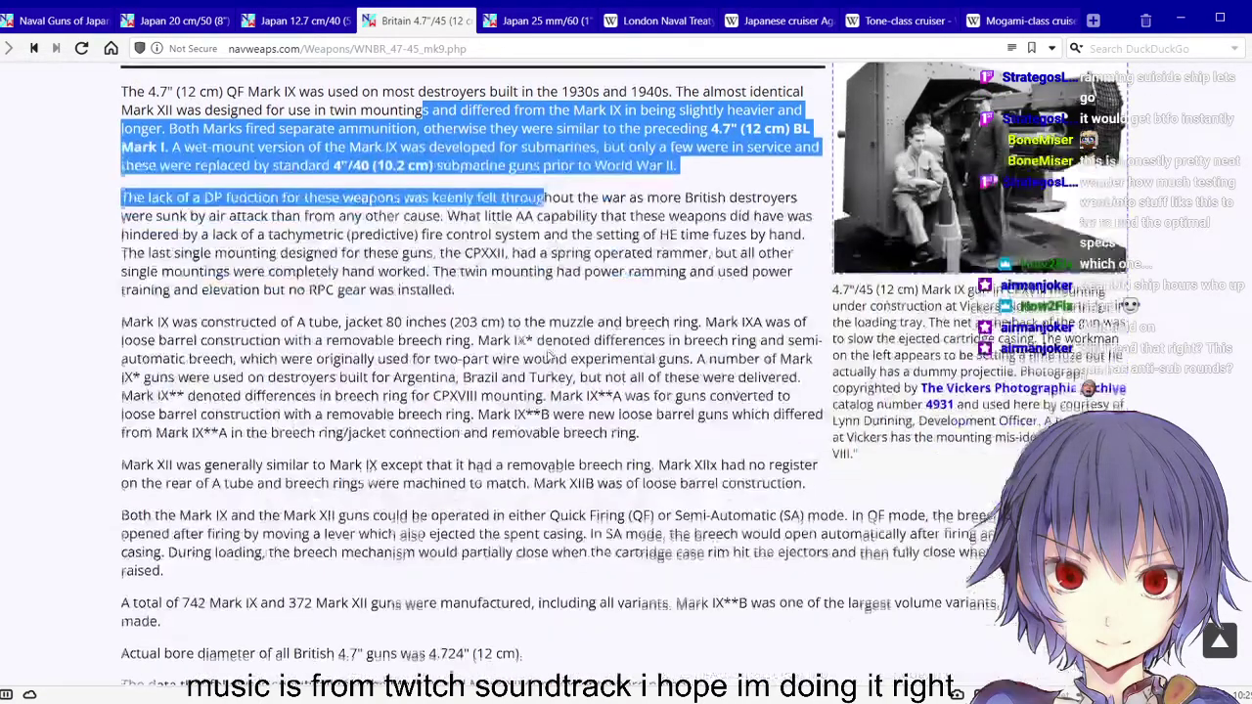
scroll(544, 350, up, 8)
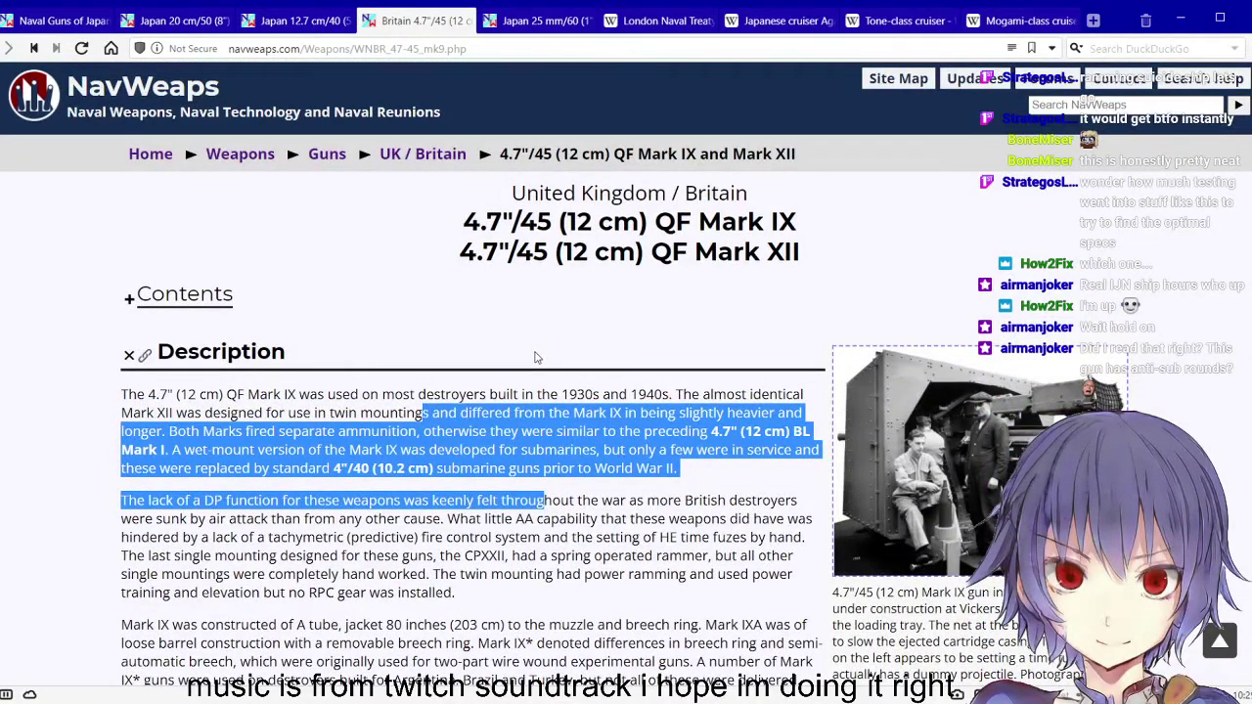
scroll(538, 357, down, 2)
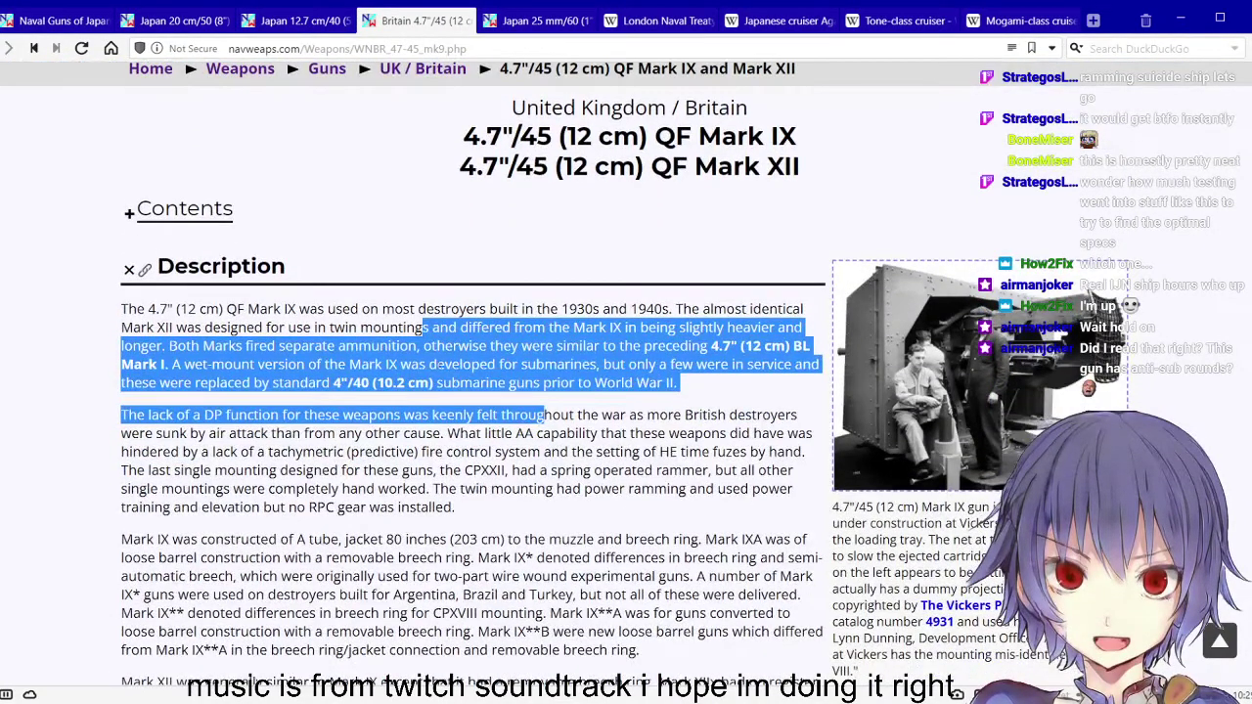
key(alt+Left)
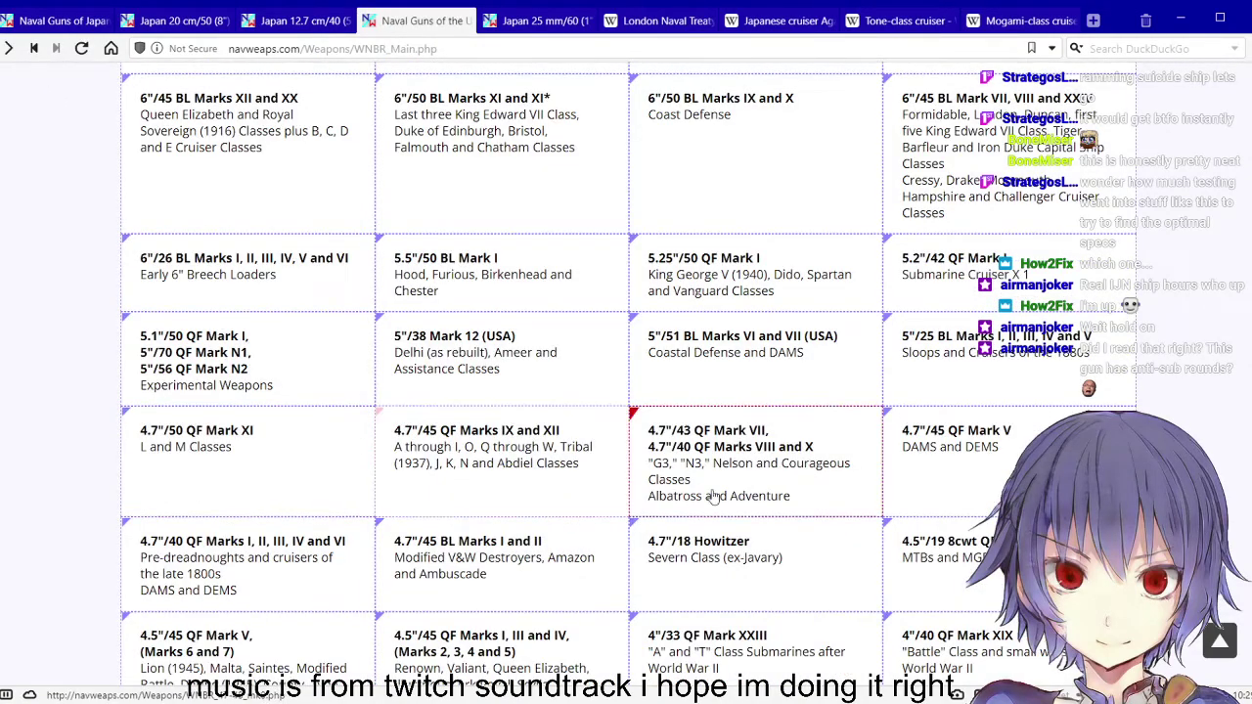
Open the 5-inch/51 BL Marks VI and VII (USA) gun page and examine its ammunition table
click(708, 391)
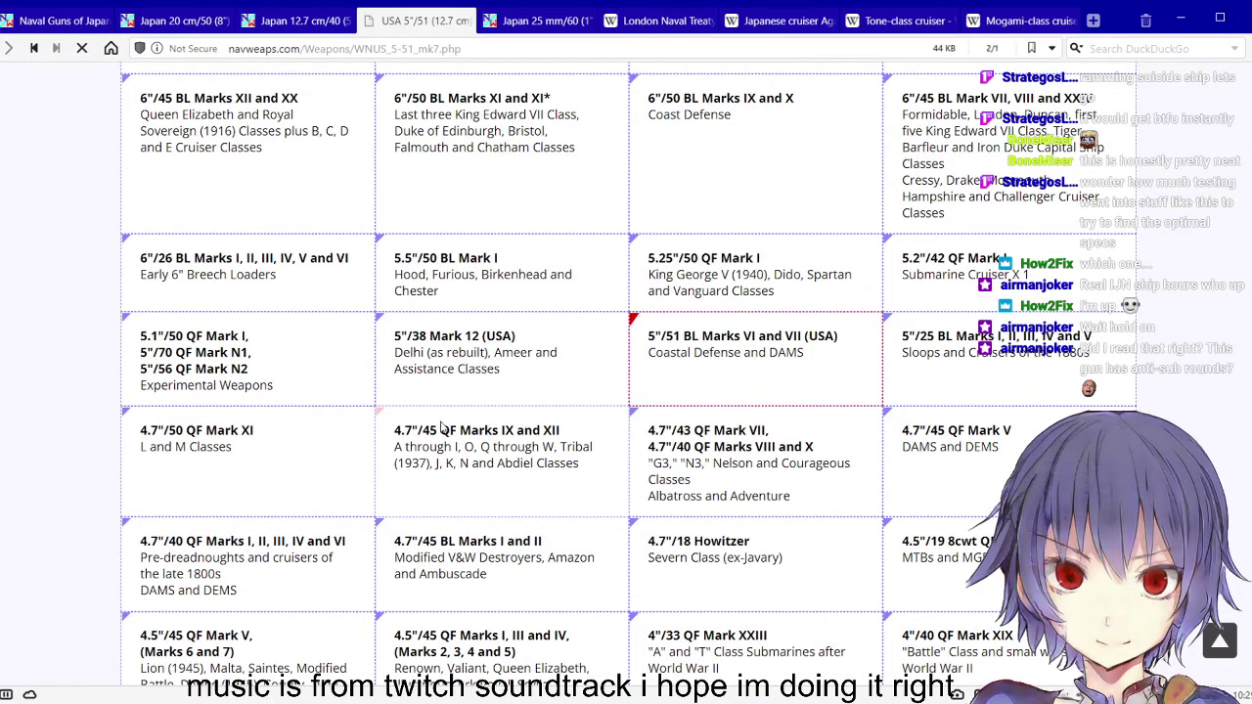
scroll(409, 415, down, 15)
scroll(409, 415, down, 5)
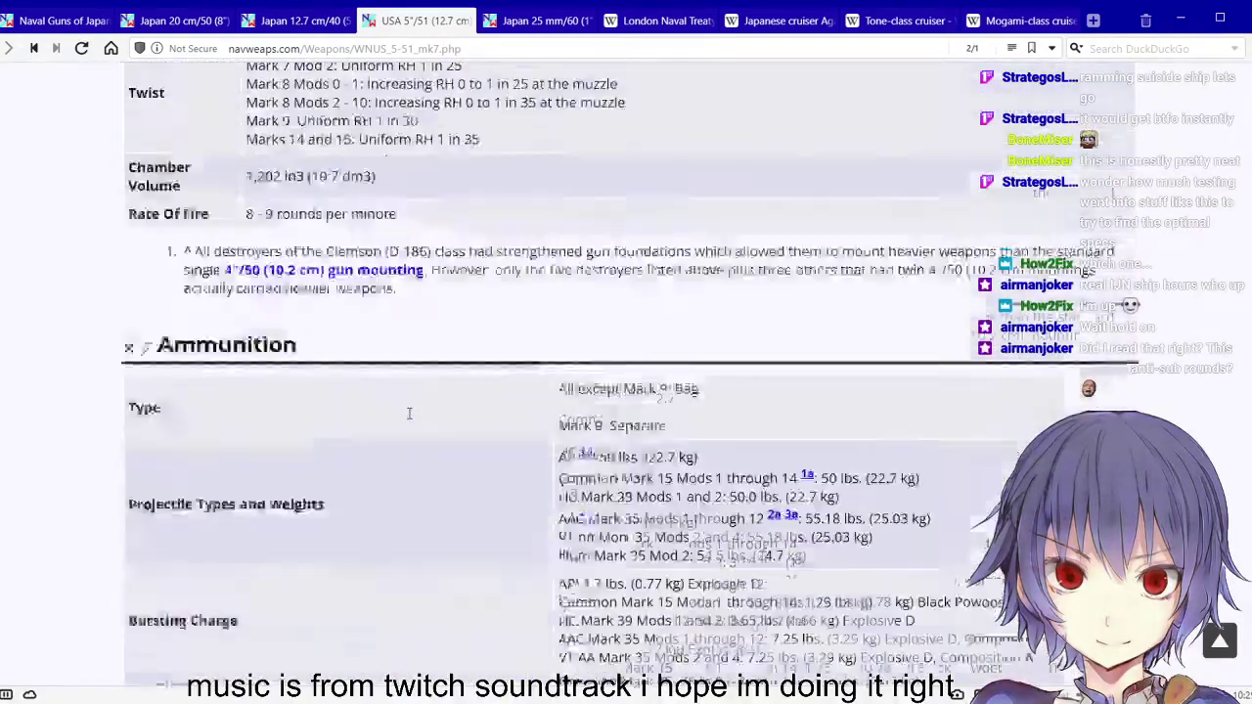
scroll(408, 418, down, 4)
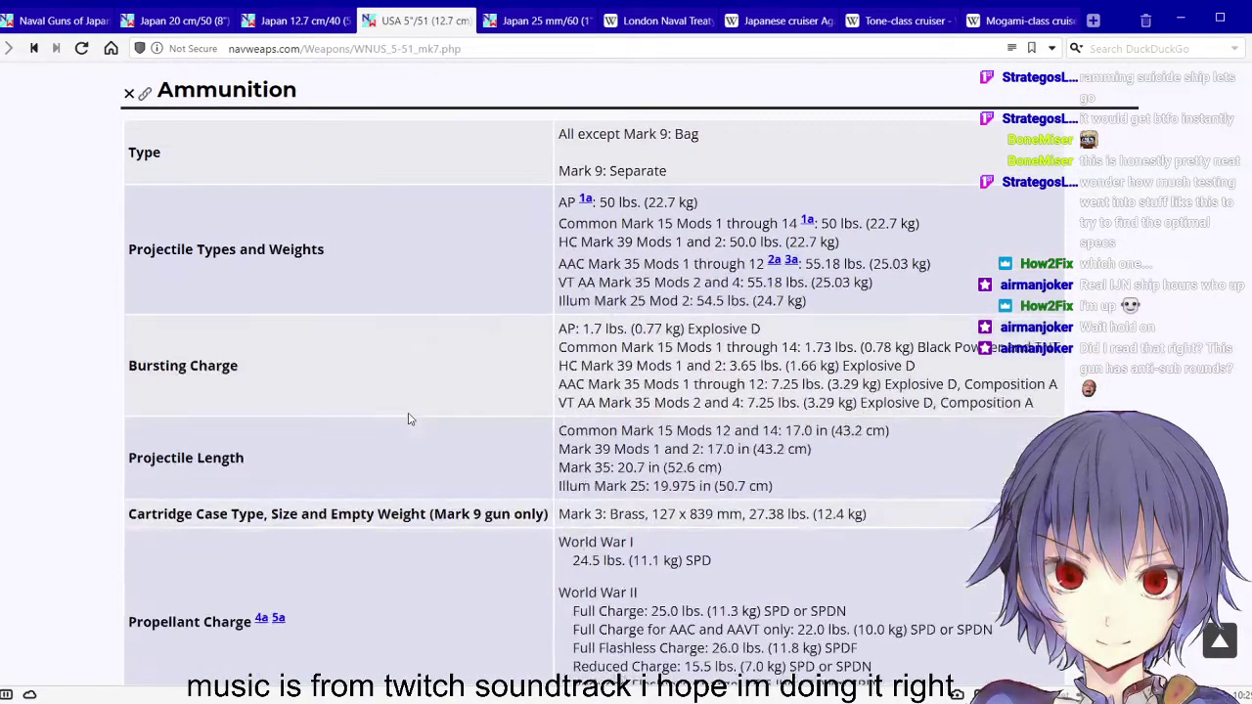
scroll(306, 338, down, 1)
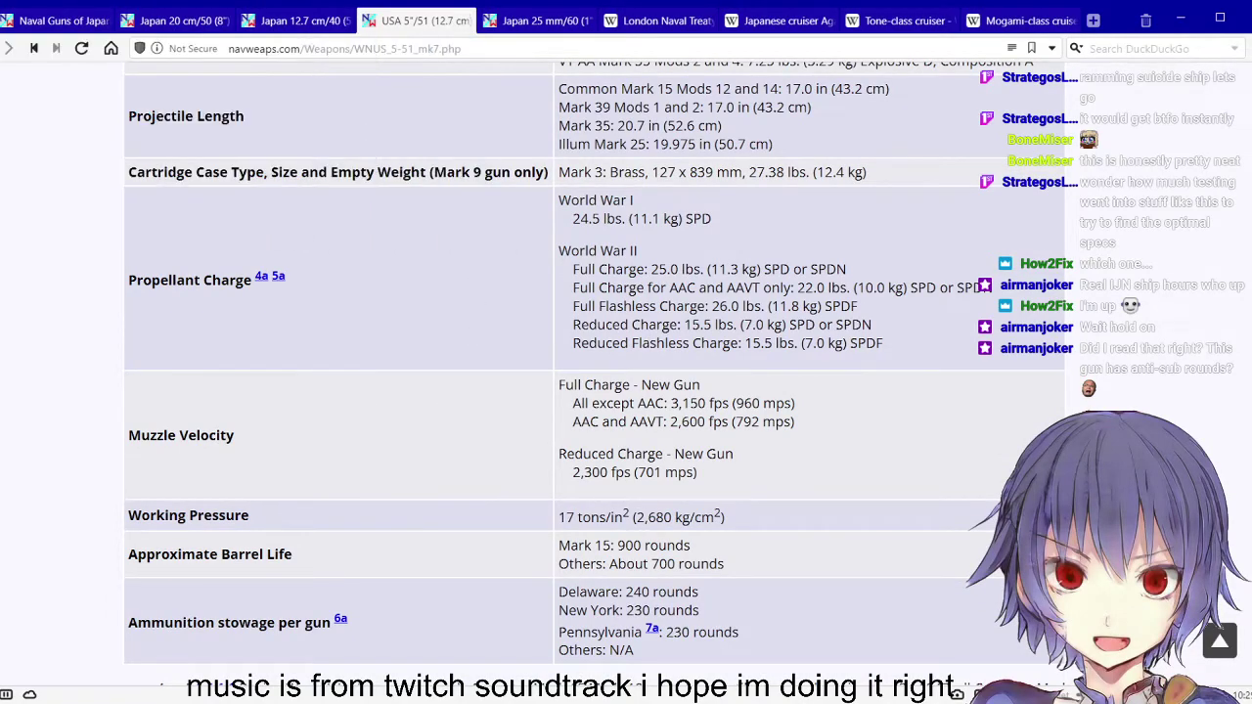
Return to the weapons index and open the 15 cm/50 41st Year Type page from the list of Japanese naval guns
key(alt+Left)
key(alt+Left)
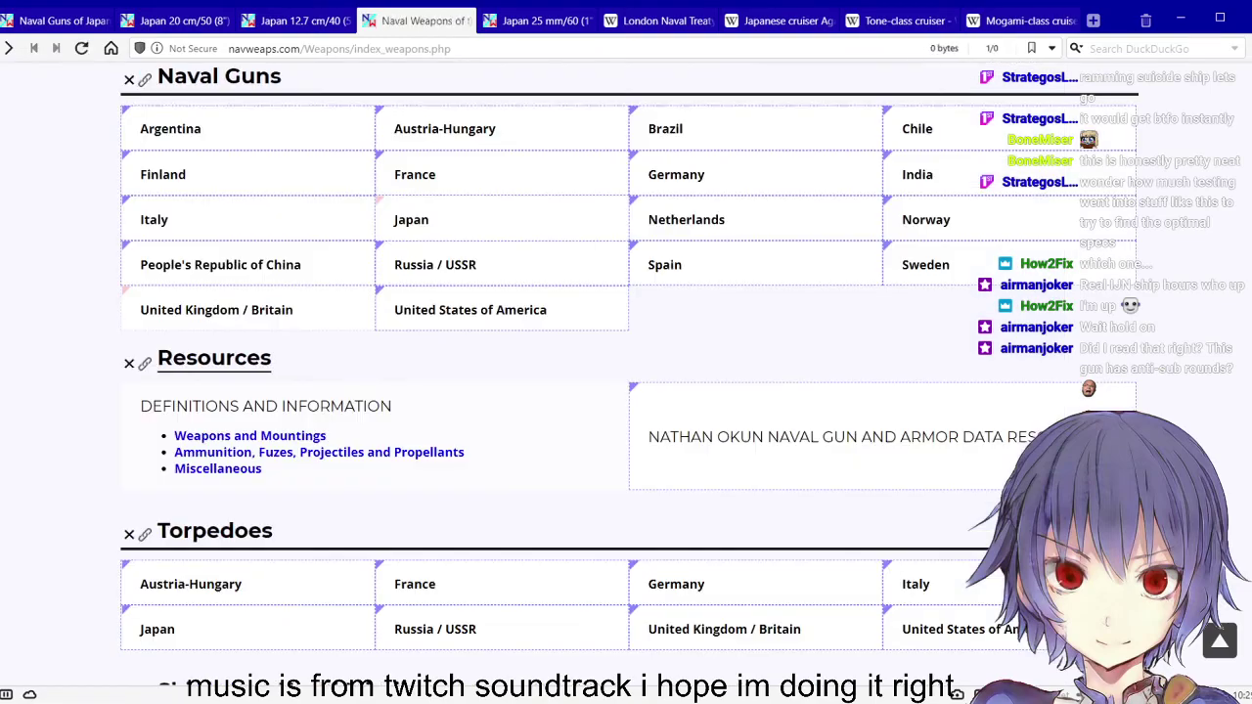
click(504, 235)
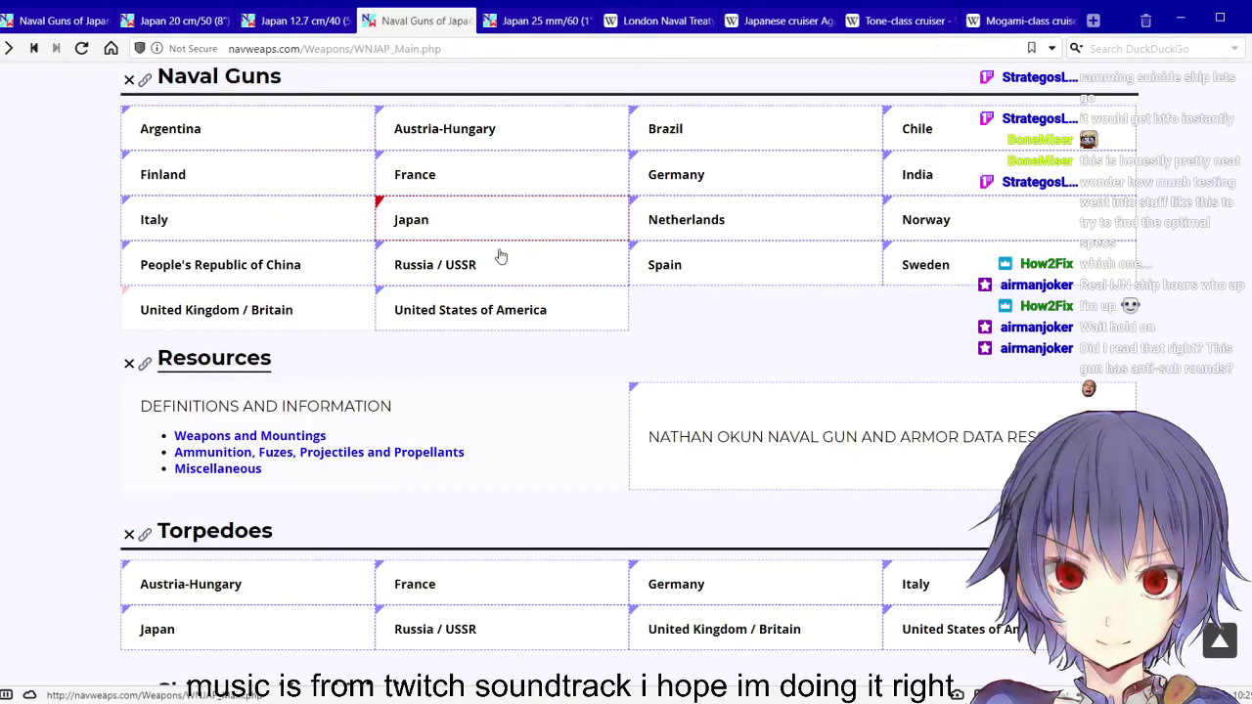
scroll(477, 380, down, 3)
scroll(478, 381, down, 10)
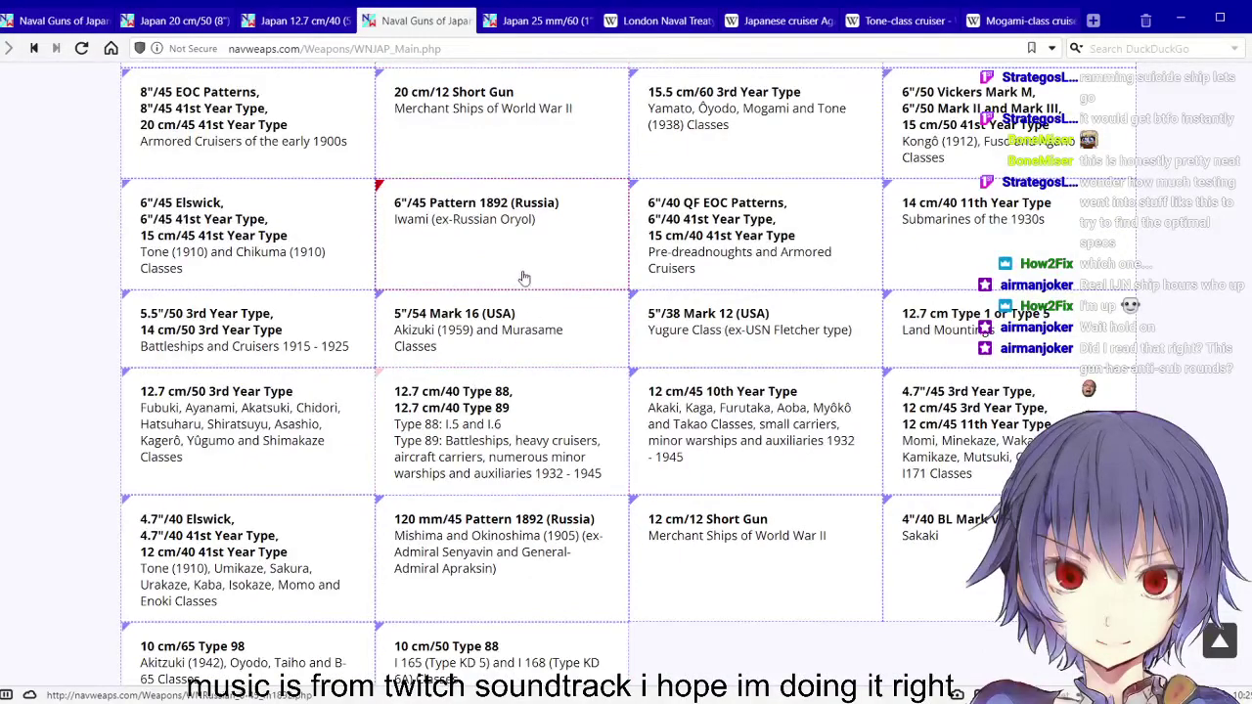
scroll(377, 266, up, 1)
scroll(377, 266, up, 1)
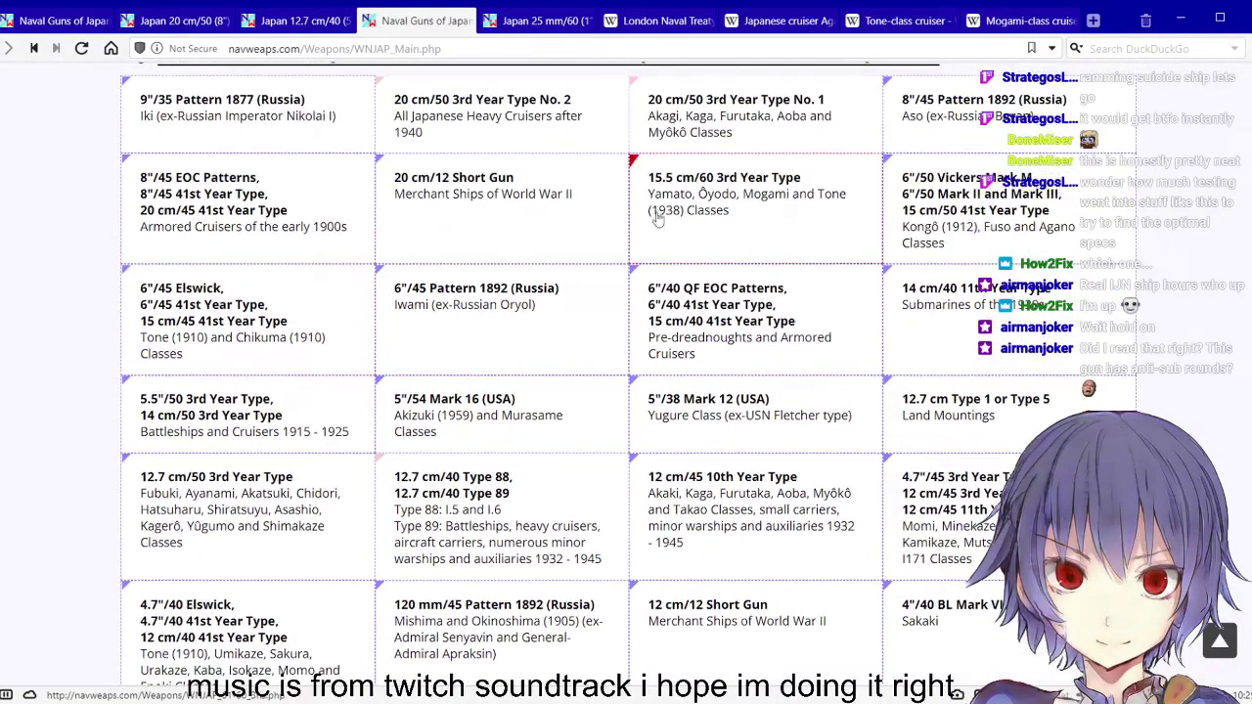
click(455, 338)
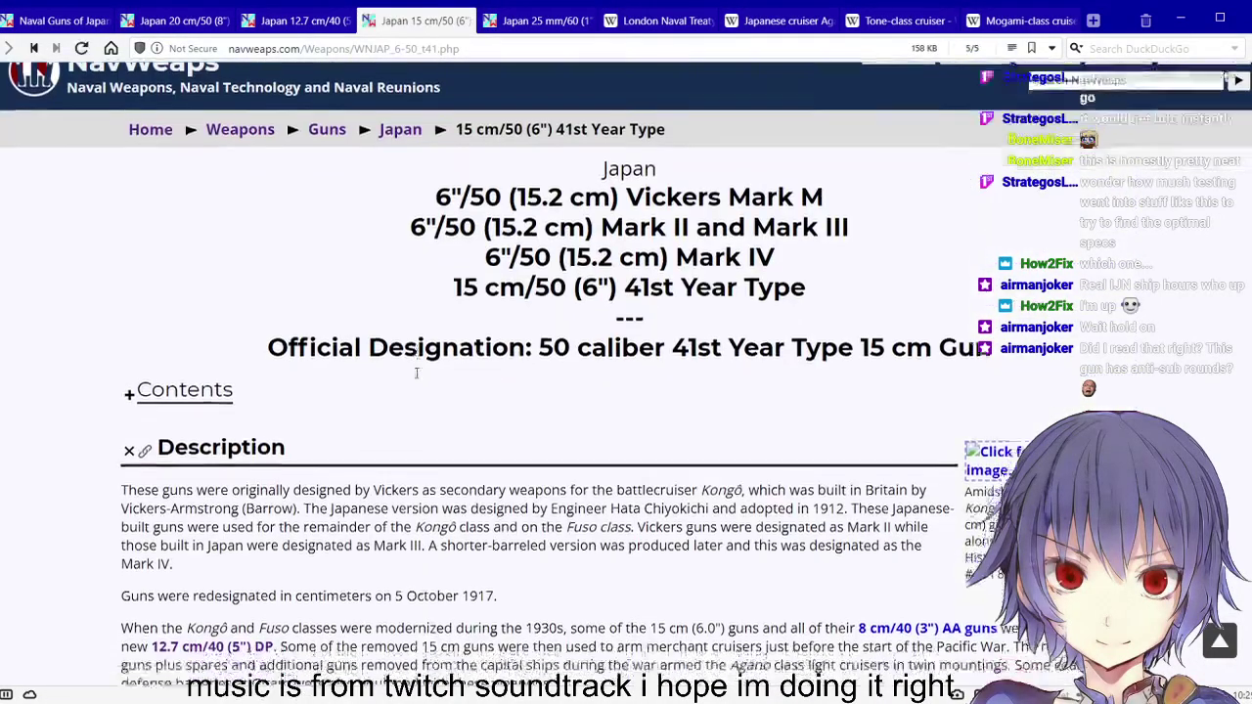
Examine the gun characteristics, ammunition and range tables of the Japanese 15 cm/50 41st Year Type
scroll(450, 353, down, 20)
scroll(452, 361, up, 3)
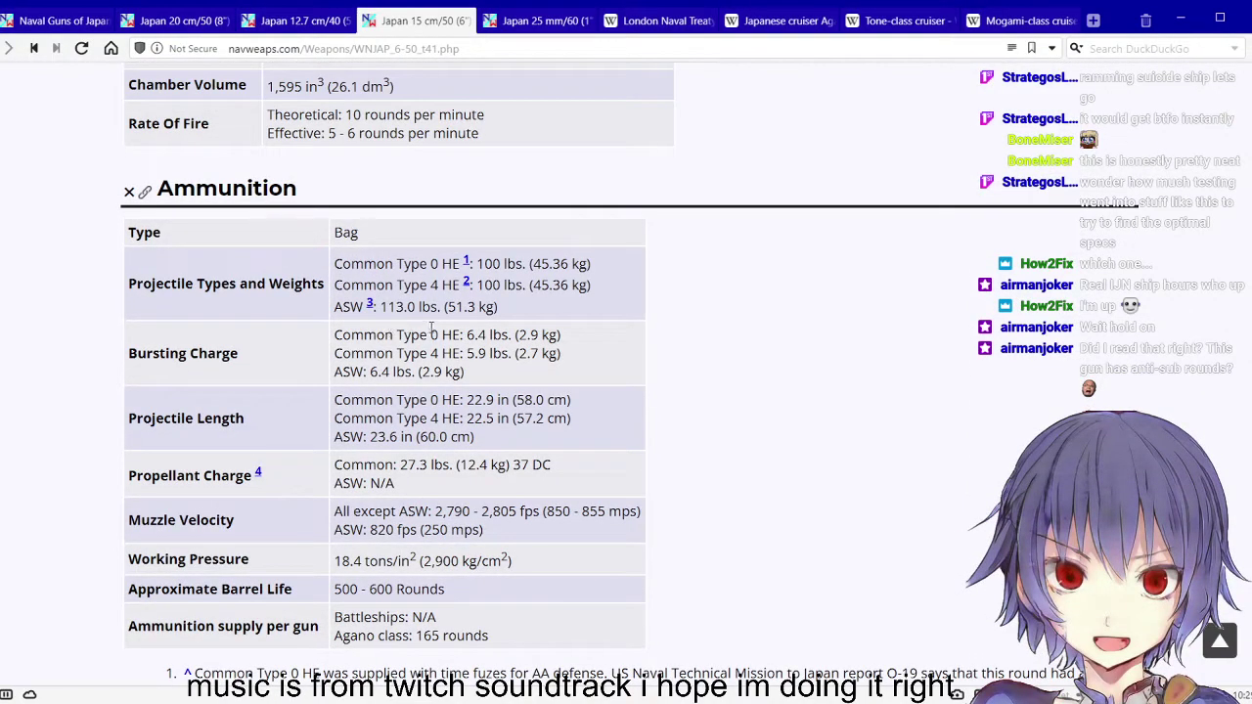
scroll(459, 326, up, 10)
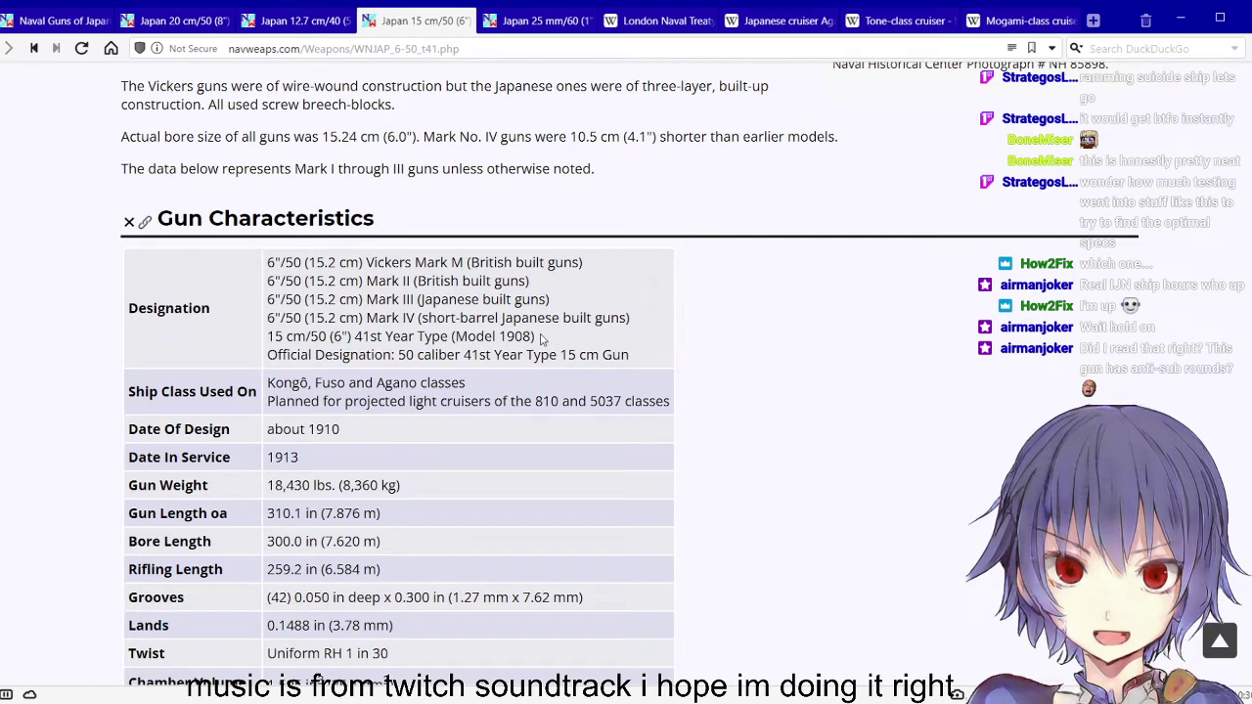
scroll(631, 373, down, 5)
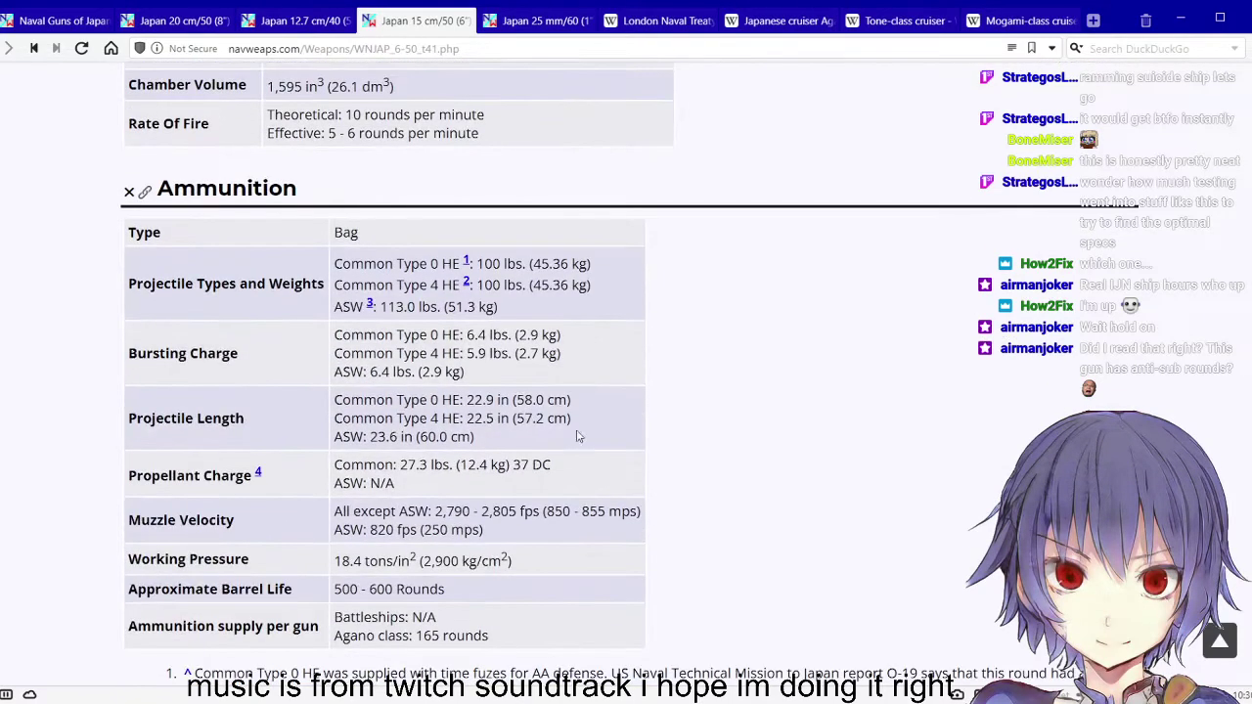
scroll(373, 307, down, 10)
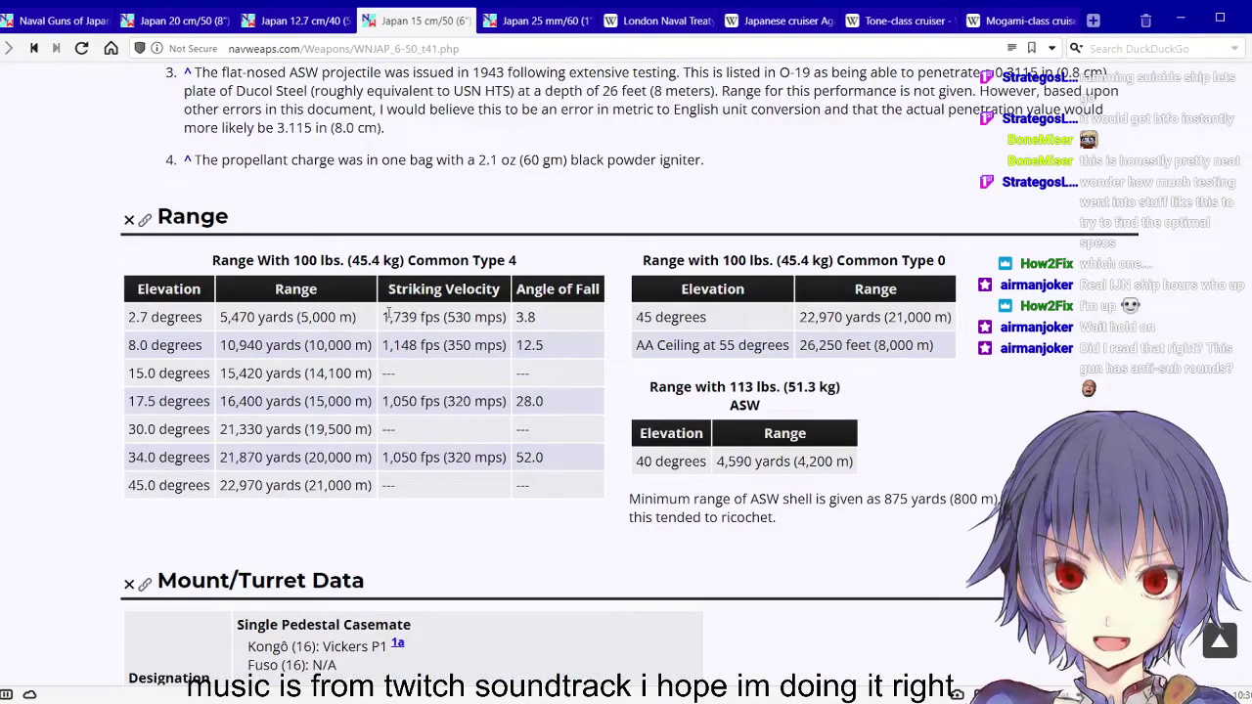
Read the footnote on the 15 cm/50 gun's flat-nosed ASW projectile and its plate penetration
drag(347, 75, 945, 114)
drag(900, 77, 1021, 114)
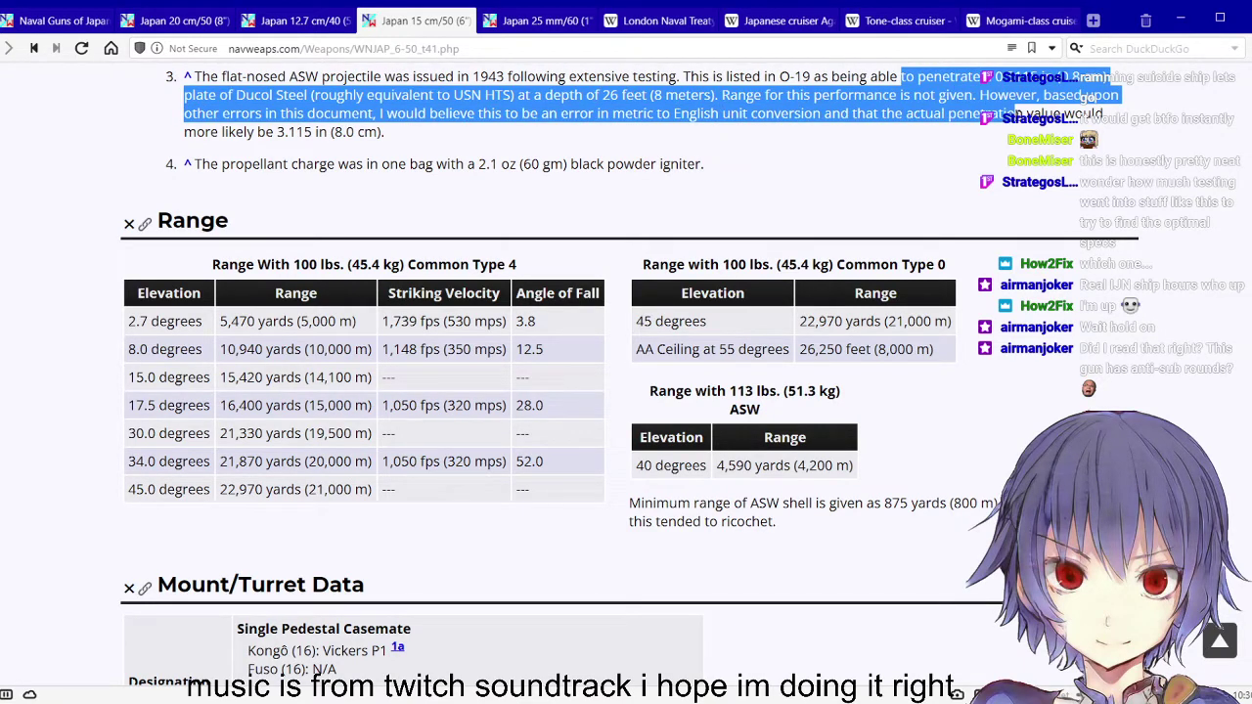
drag(1022, 114, 446, 140)
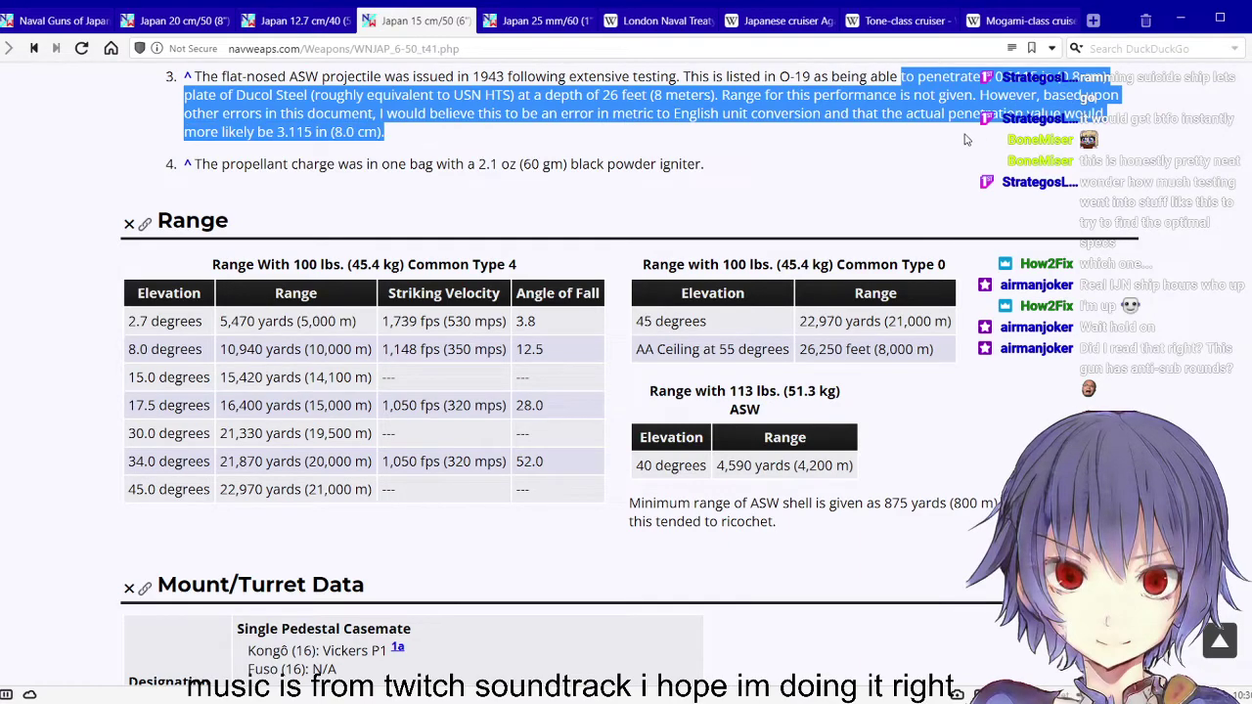
scroll(421, 142, up, 2)
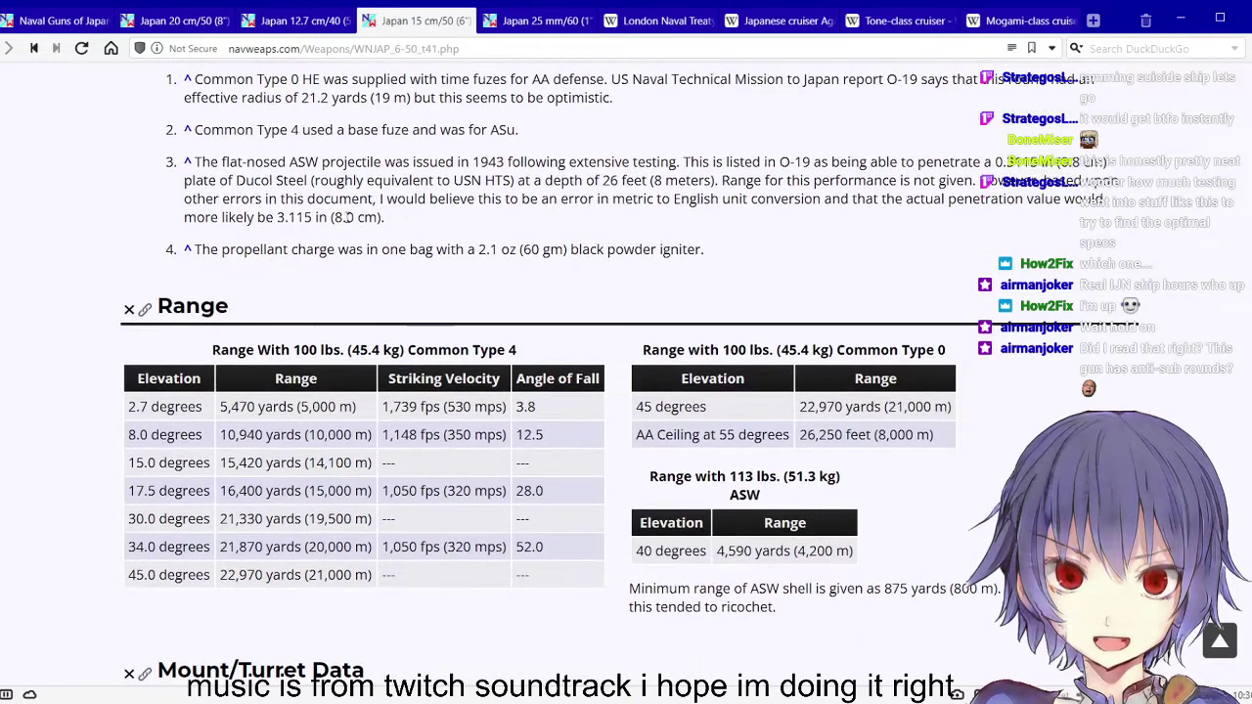
drag(392, 219, 172, 178)
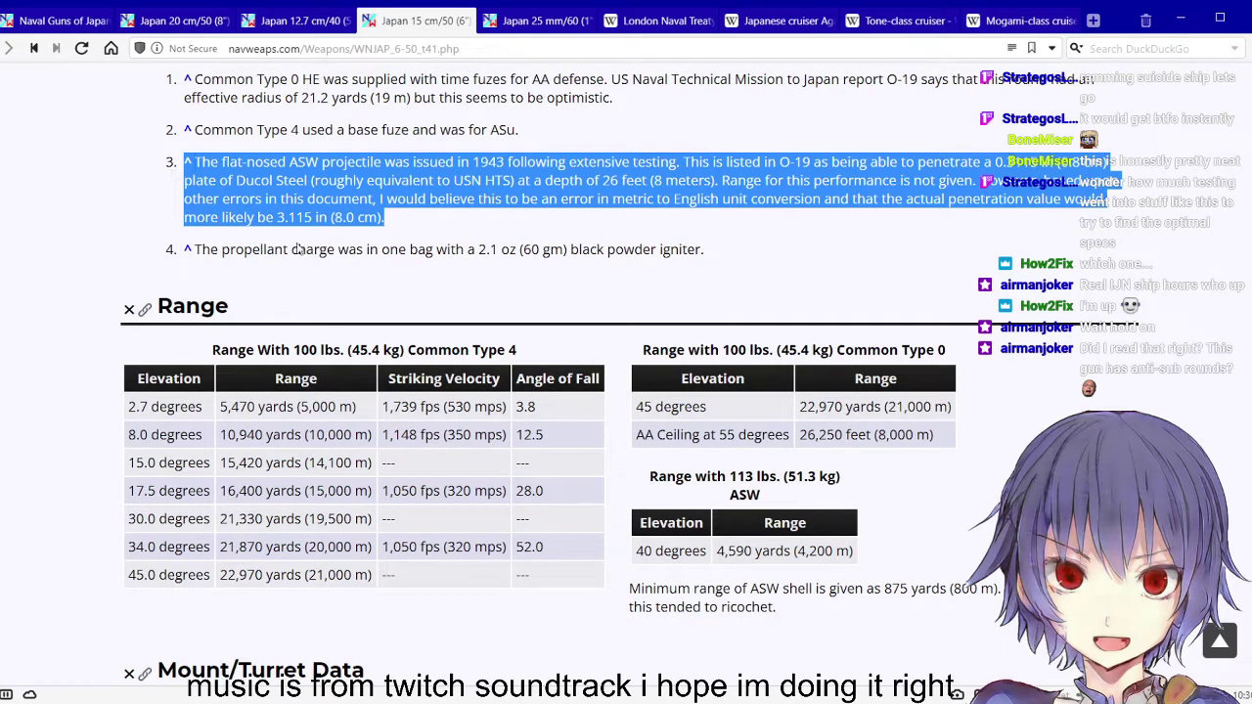
click(390, 239)
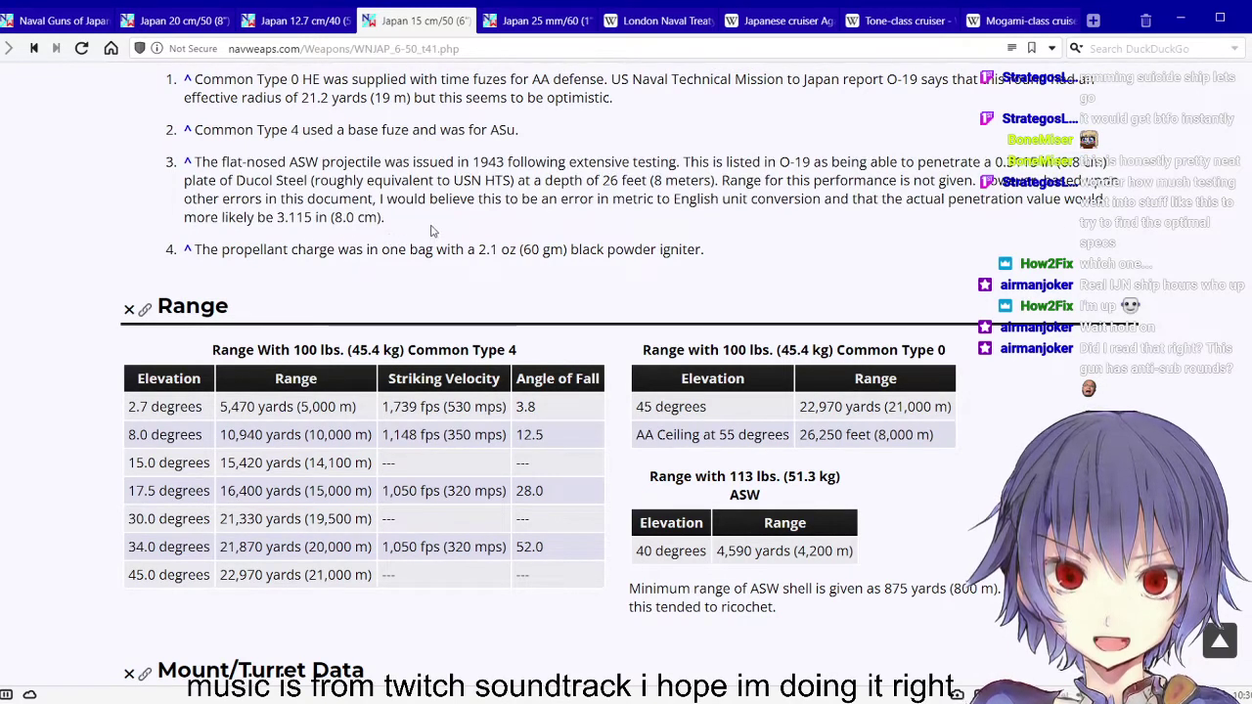
drag(426, 231, 255, 163)
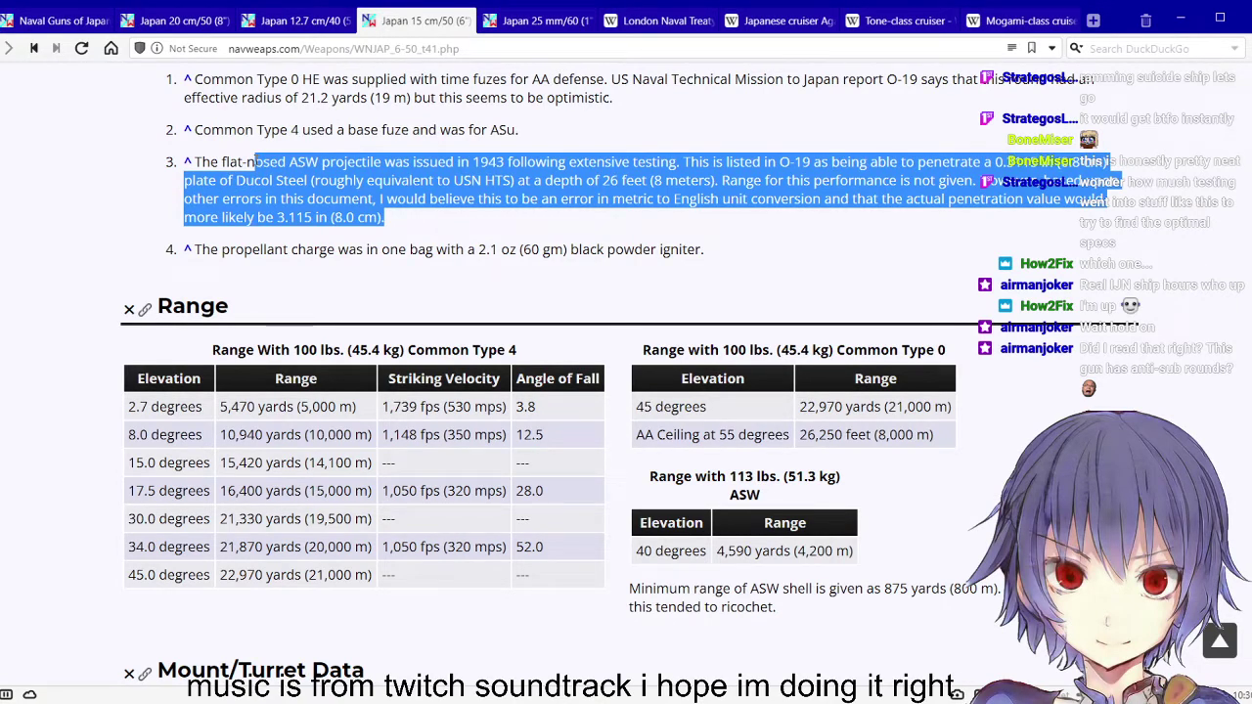
click(313, 178)
drag(364, 180, 277, 162)
scroll(396, 259, up, 2)
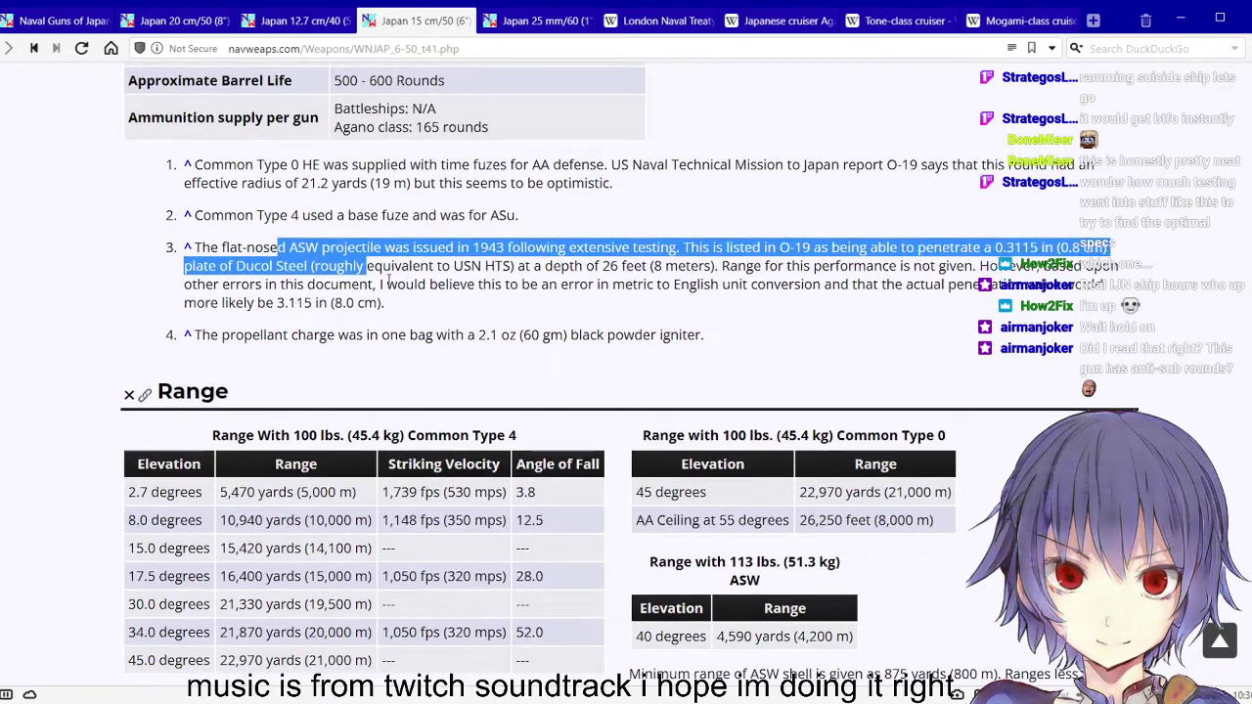
click(407, 303)
drag(385, 303, 184, 247)
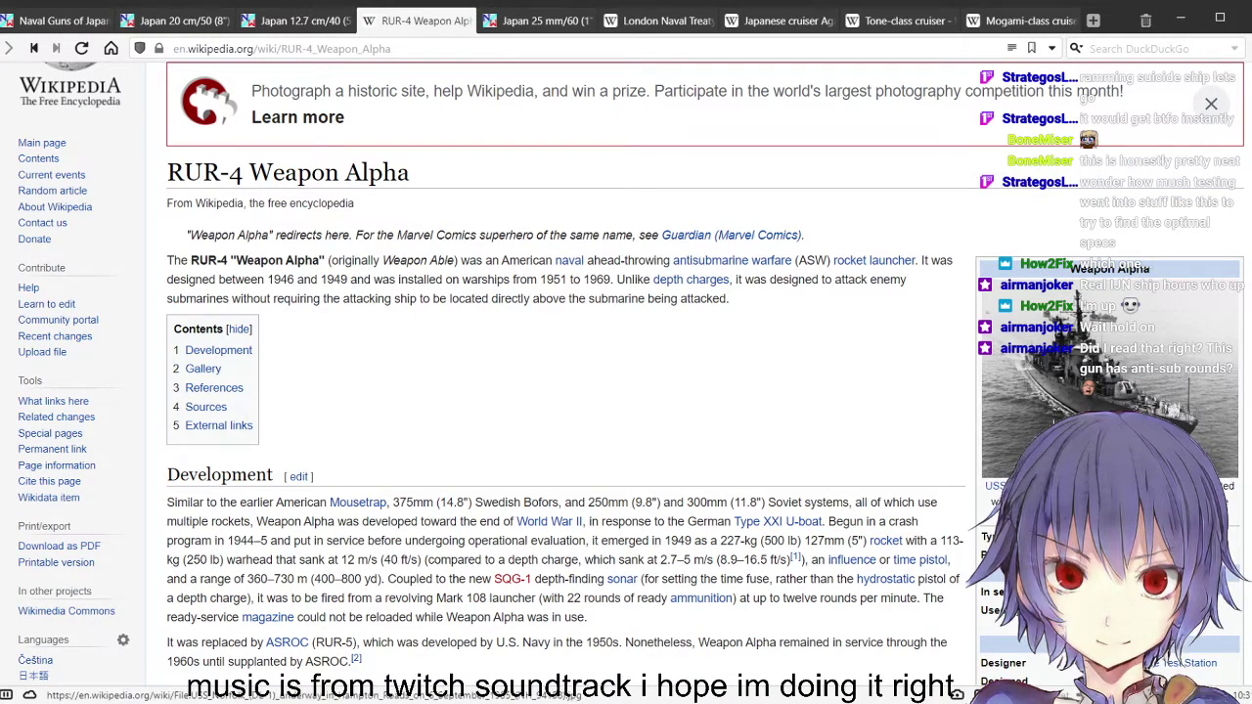
View the enlarged USS Norfolk photo in the RUR-4 Weapon Alpha article and return to the 15 cm/50 gun page
click(1031, 406)
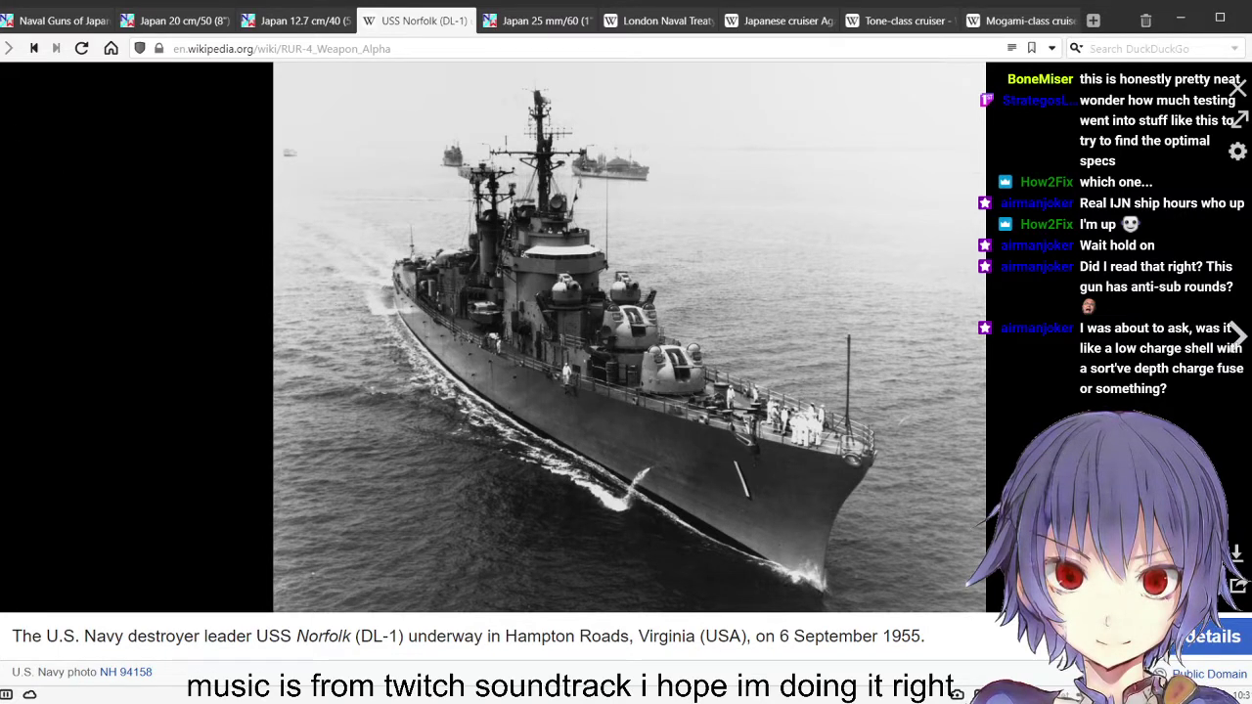
key(Escape)
key(alt+Home)
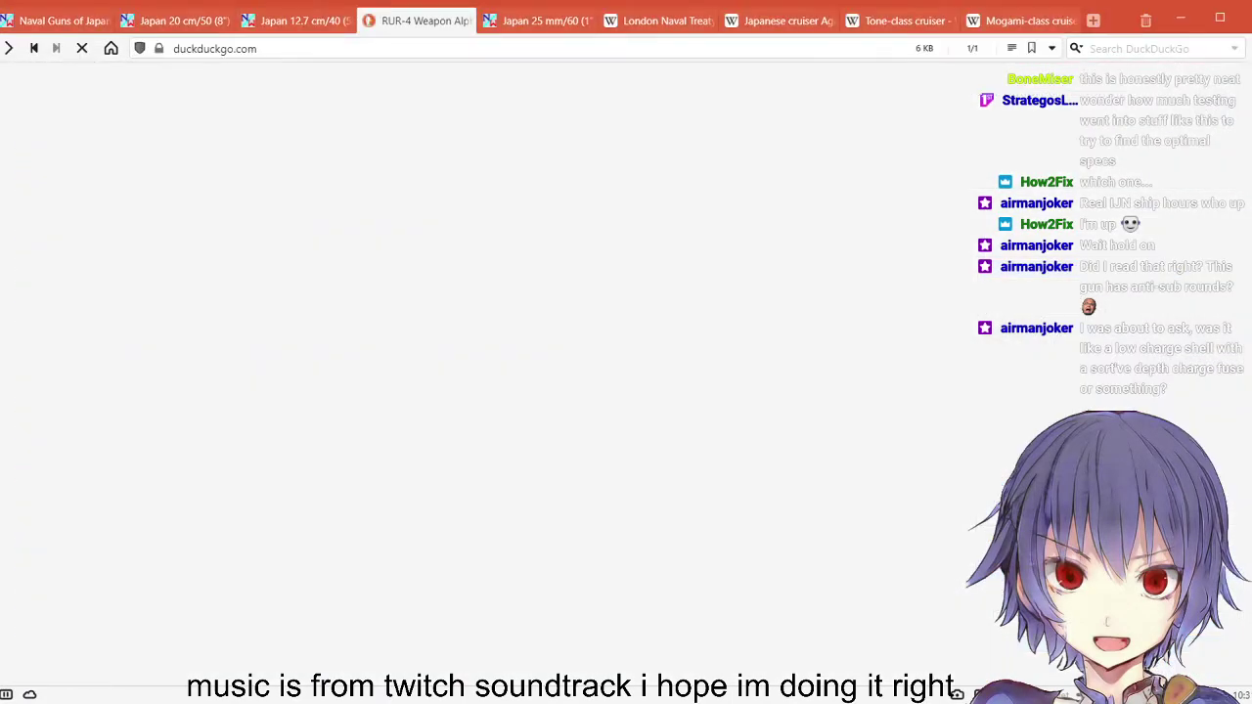
key(alt+Left)
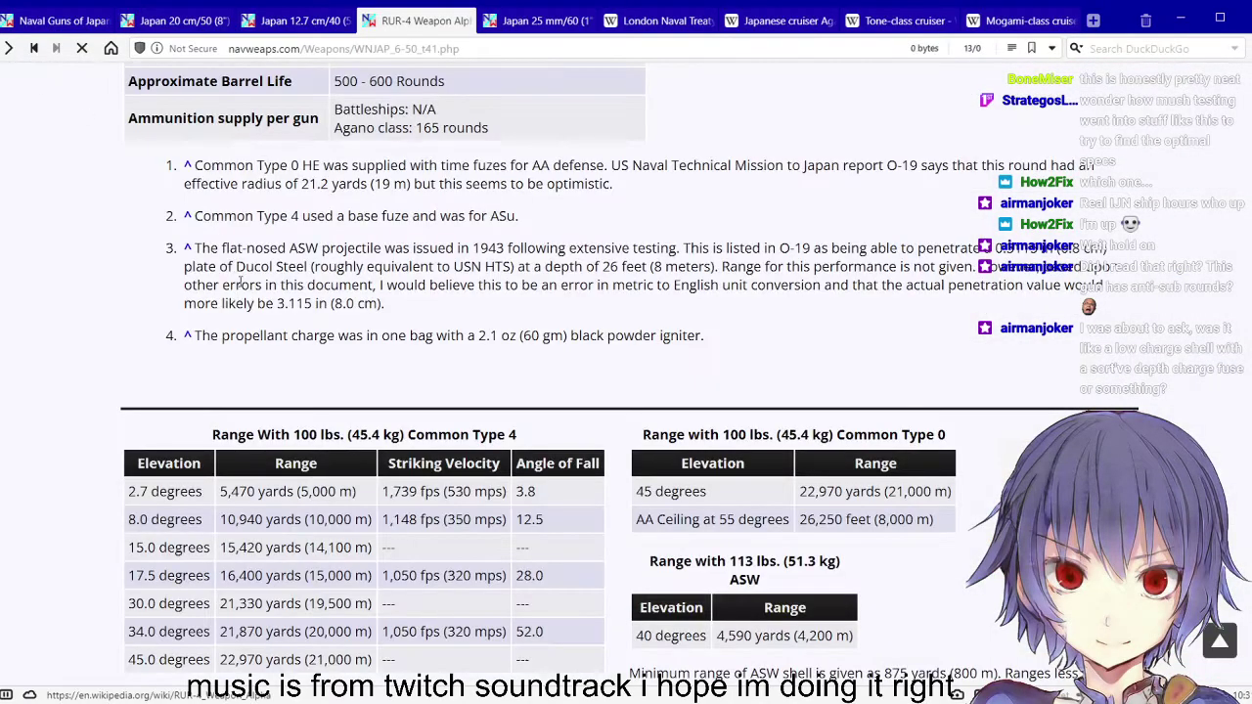
Compare the bursting charges of the Common Type 0, Common Type 4 and ASW shells in the ammunition table
scroll(400, 352, up, 6)
scroll(400, 353, down, 3)
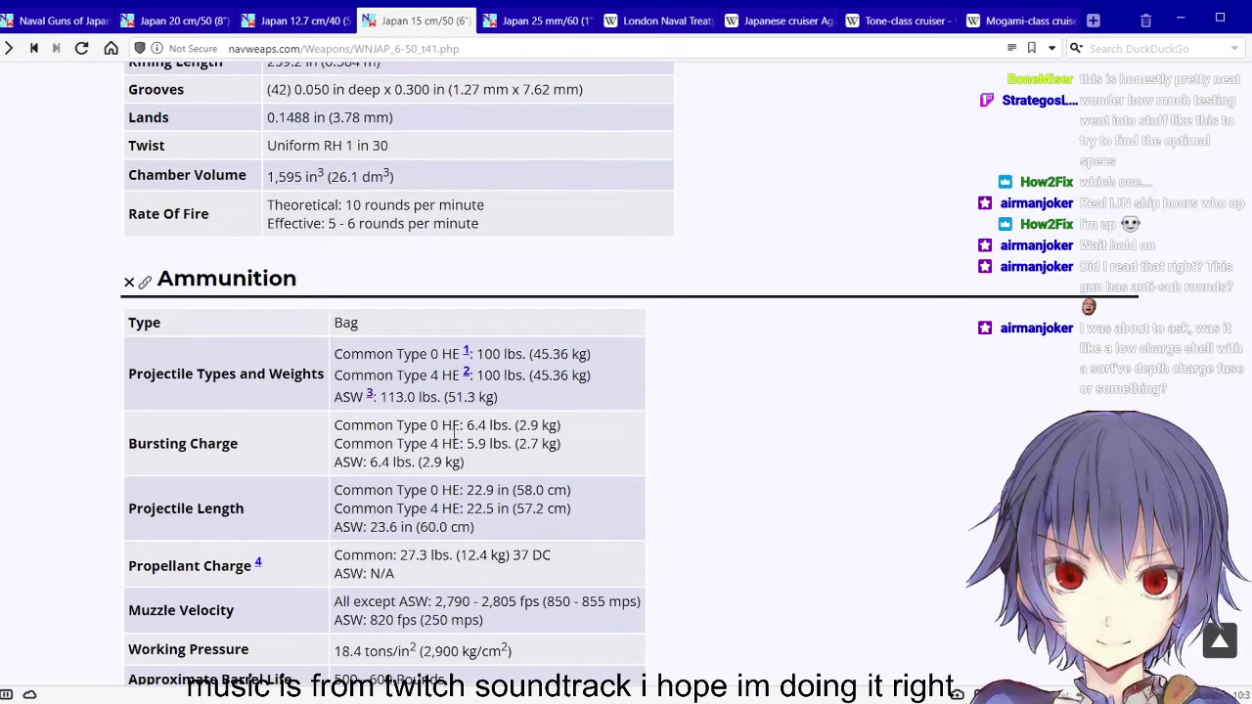
drag(396, 463, 466, 427)
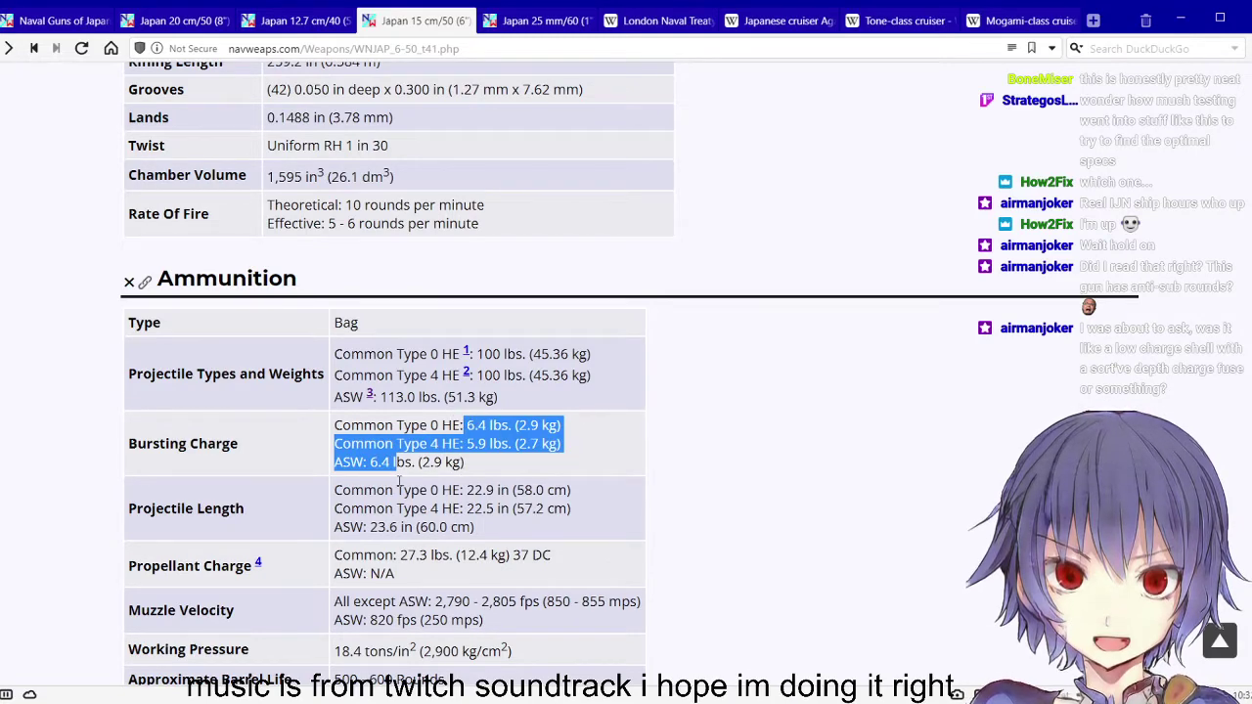
scroll(465, 477, down, 1)
scroll(465, 476, down, 3)
drag(465, 292, 382, 290)
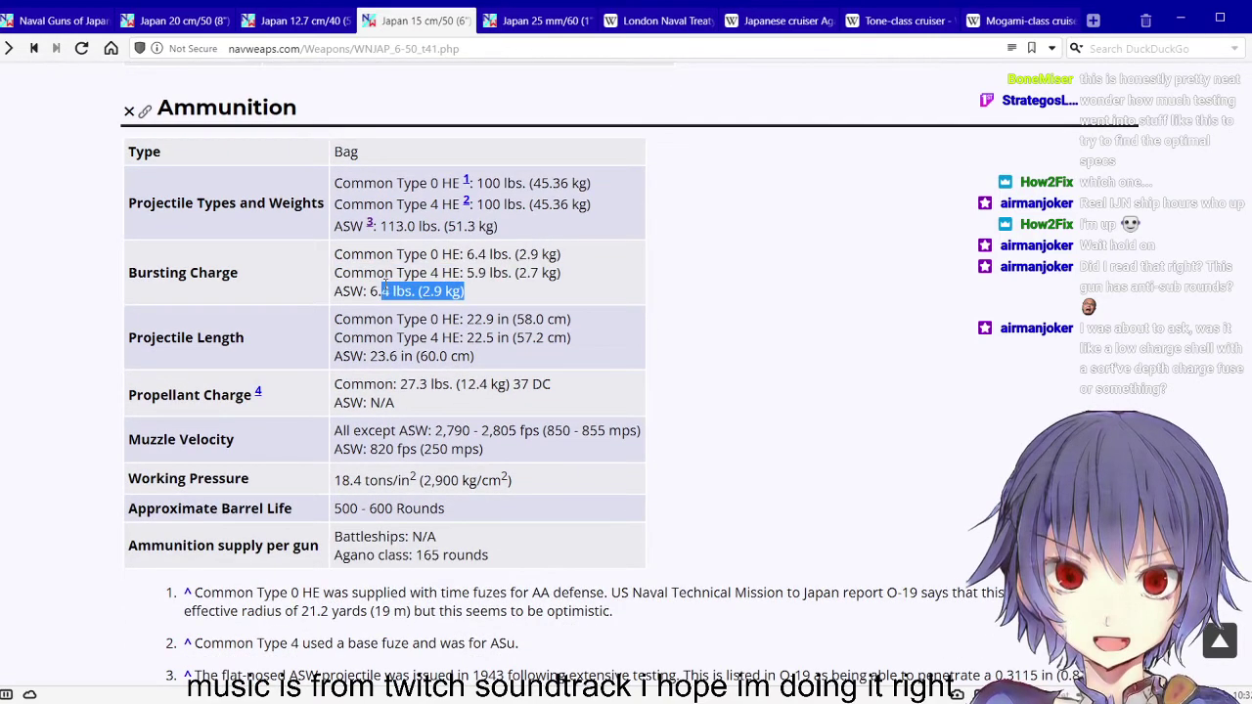
Reread the ASW projectile footnote, checking its issue date, effective depth and suspected unit conversion error
scroll(458, 431, down, 4)
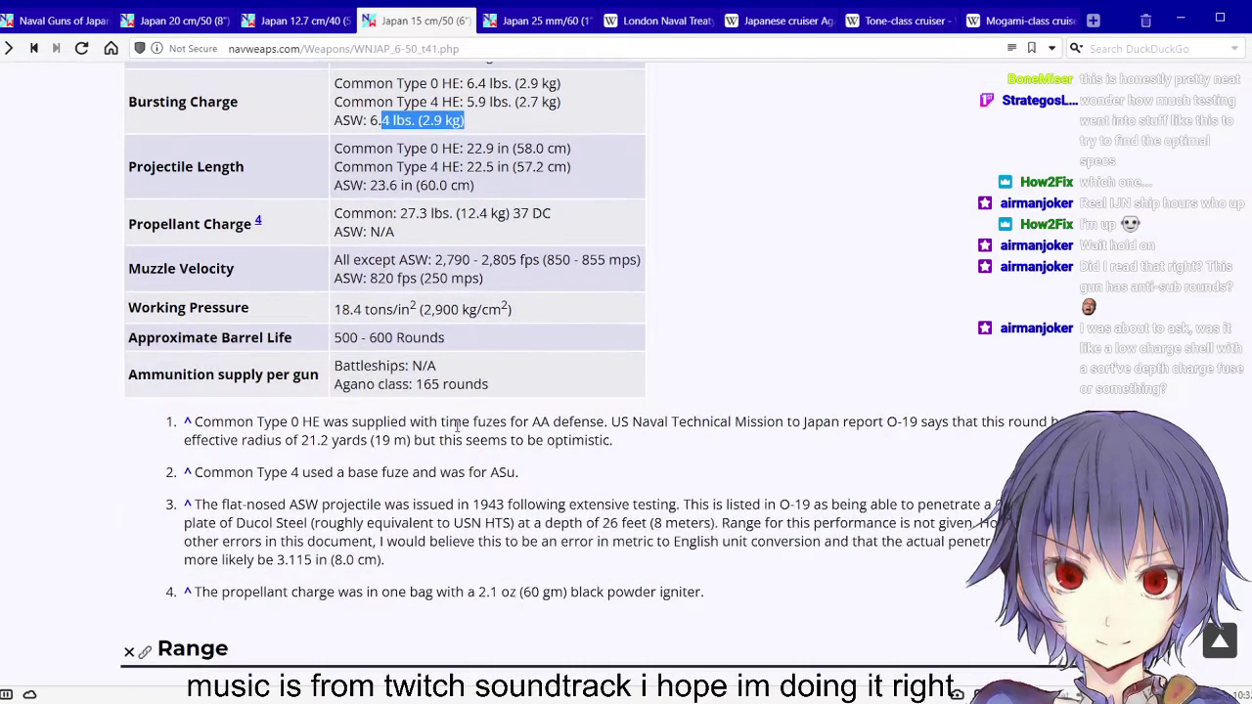
scroll(376, 555, up, 2)
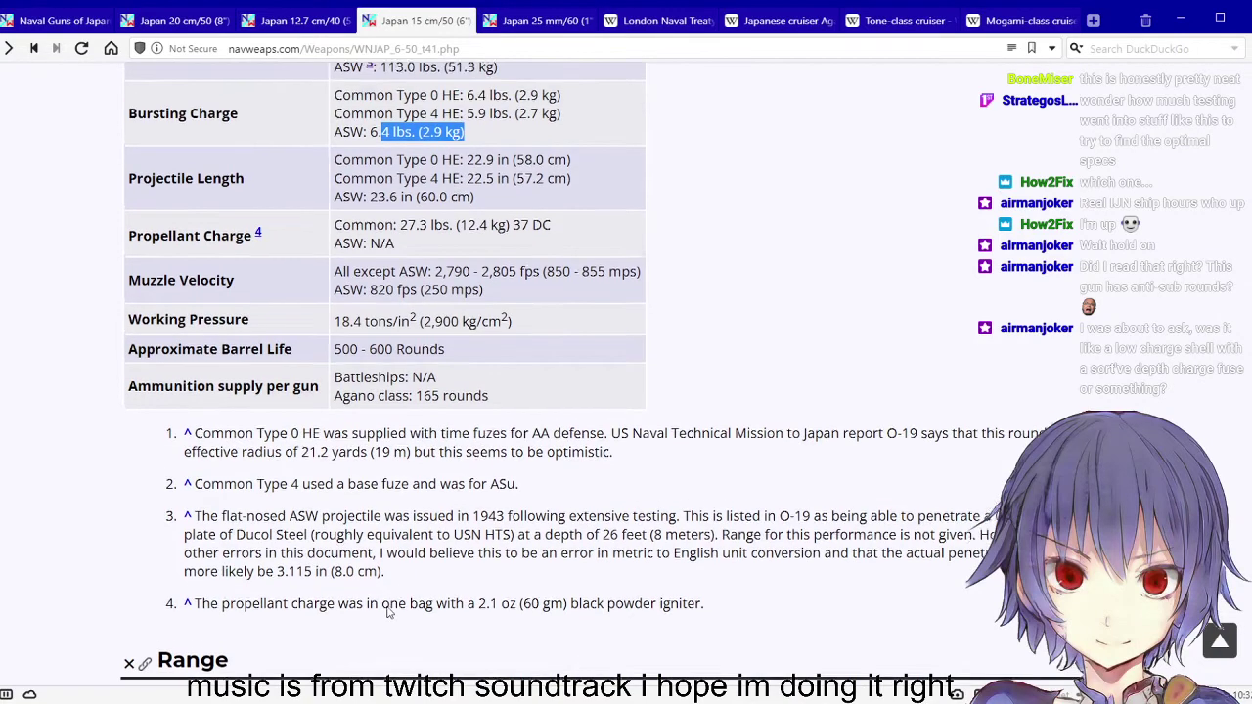
click(344, 611)
drag(278, 590, 543, 609)
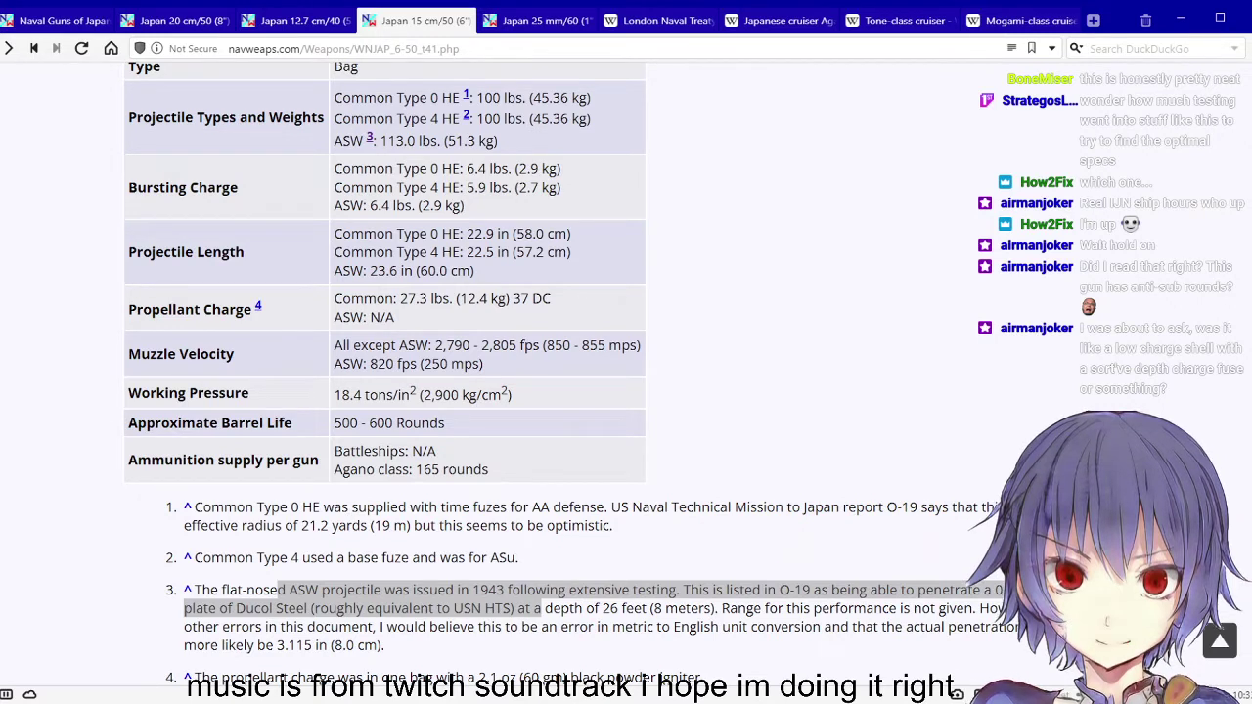
scroll(572, 373, down, 2)
drag(653, 522, 820, 541)
drag(488, 504, 634, 541)
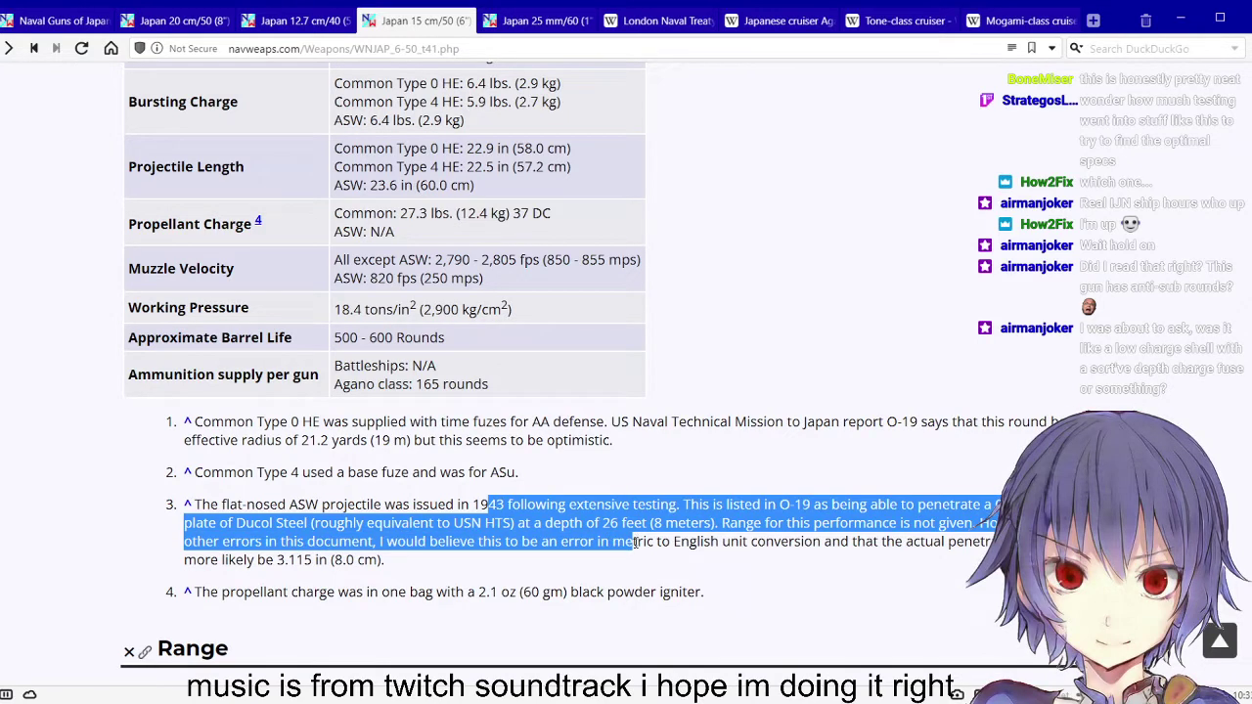
drag(634, 541, 634, 563)
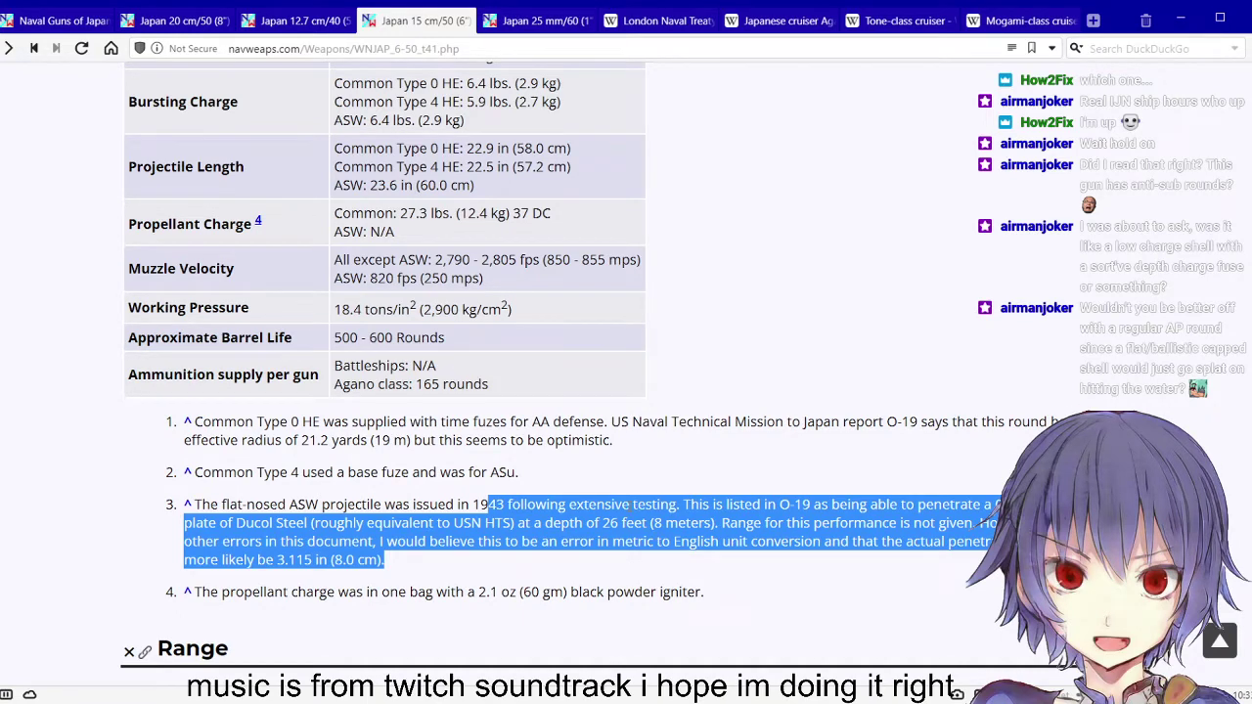
click(623, 505)
drag(623, 505, 654, 541)
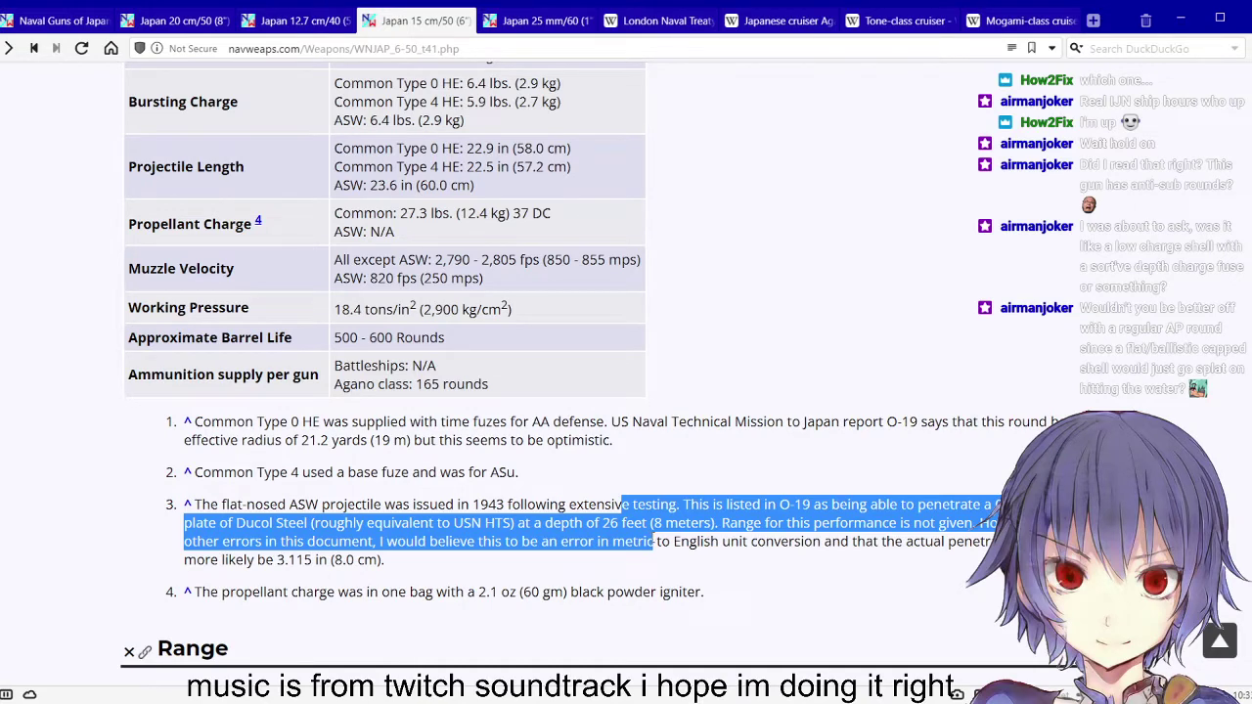
click(652, 541)
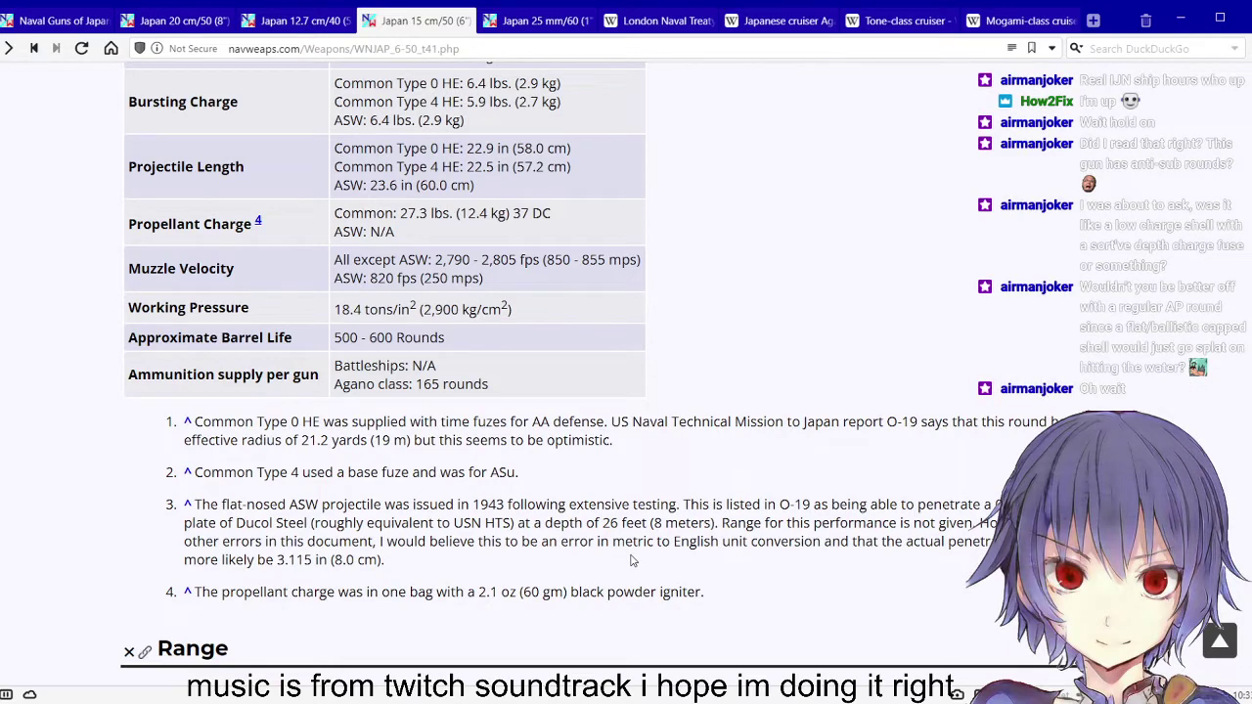
drag(631, 560, 222, 505)
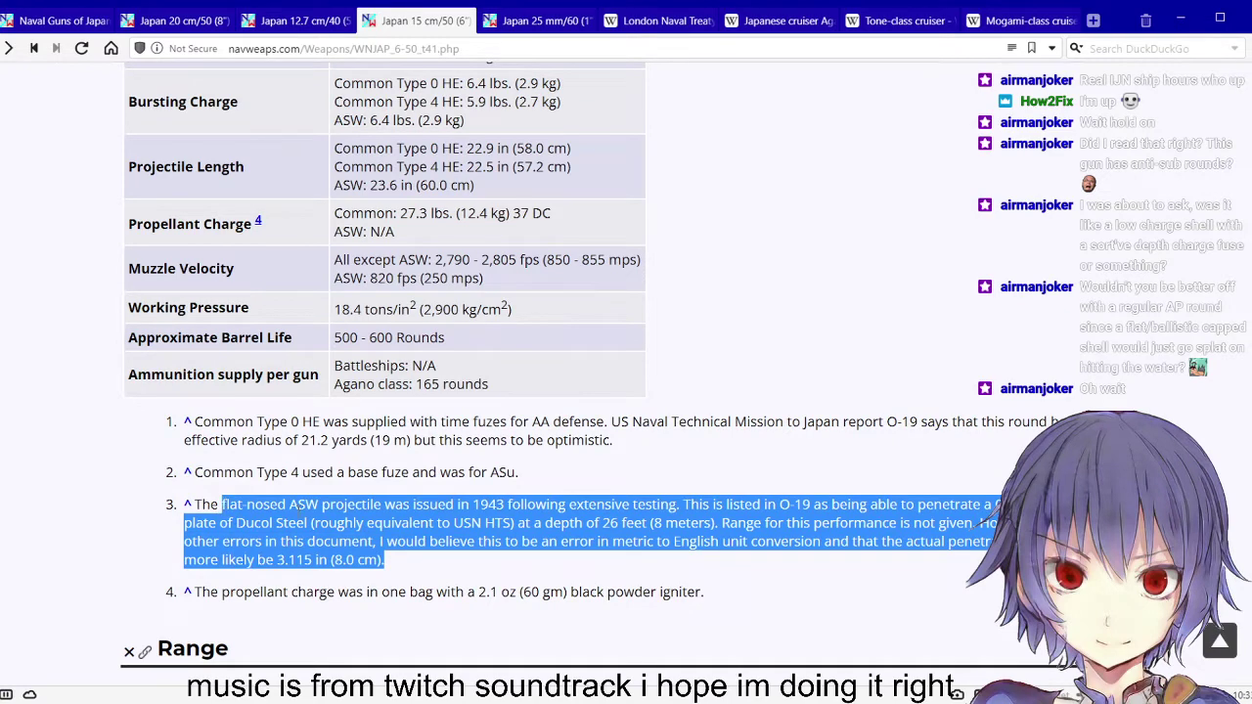
Recheck the ASW projectile footnote, the ASW muzzle velocity and the Common Type 4 bursting charge, and close the 15 cm/50 gun page
click(299, 507)
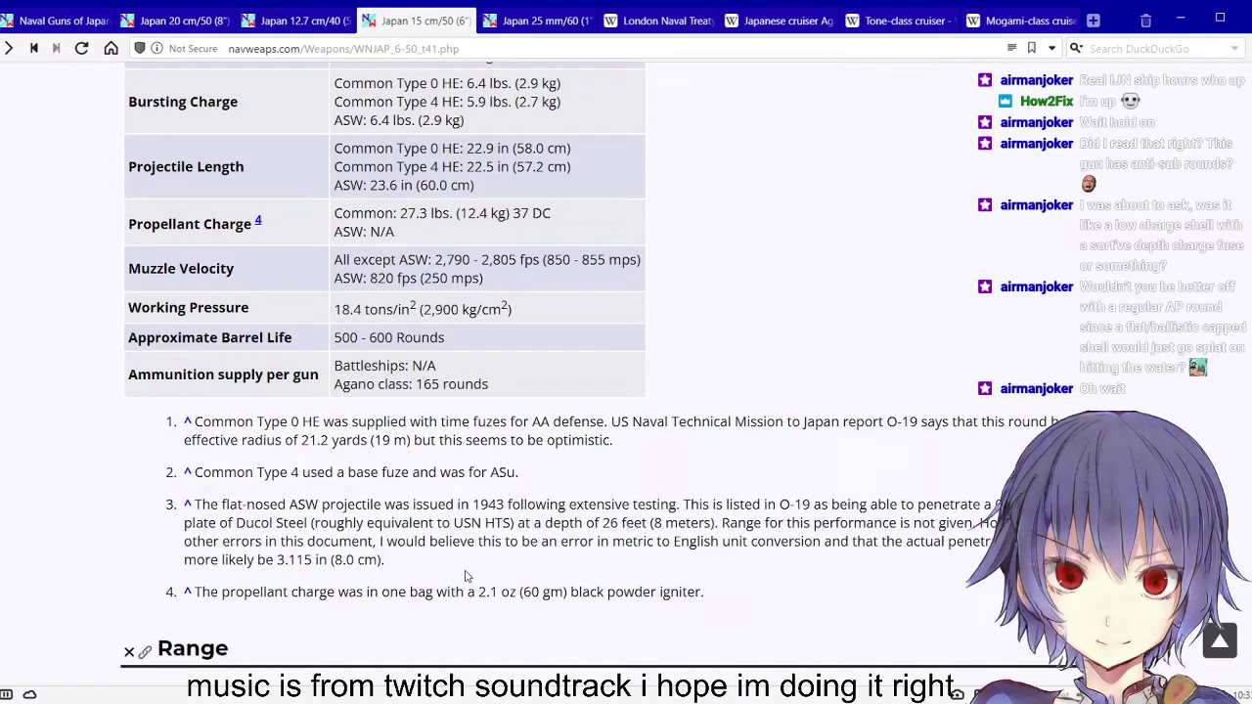
drag(517, 523, 481, 523)
click(574, 584)
scroll(499, 447, up, 3)
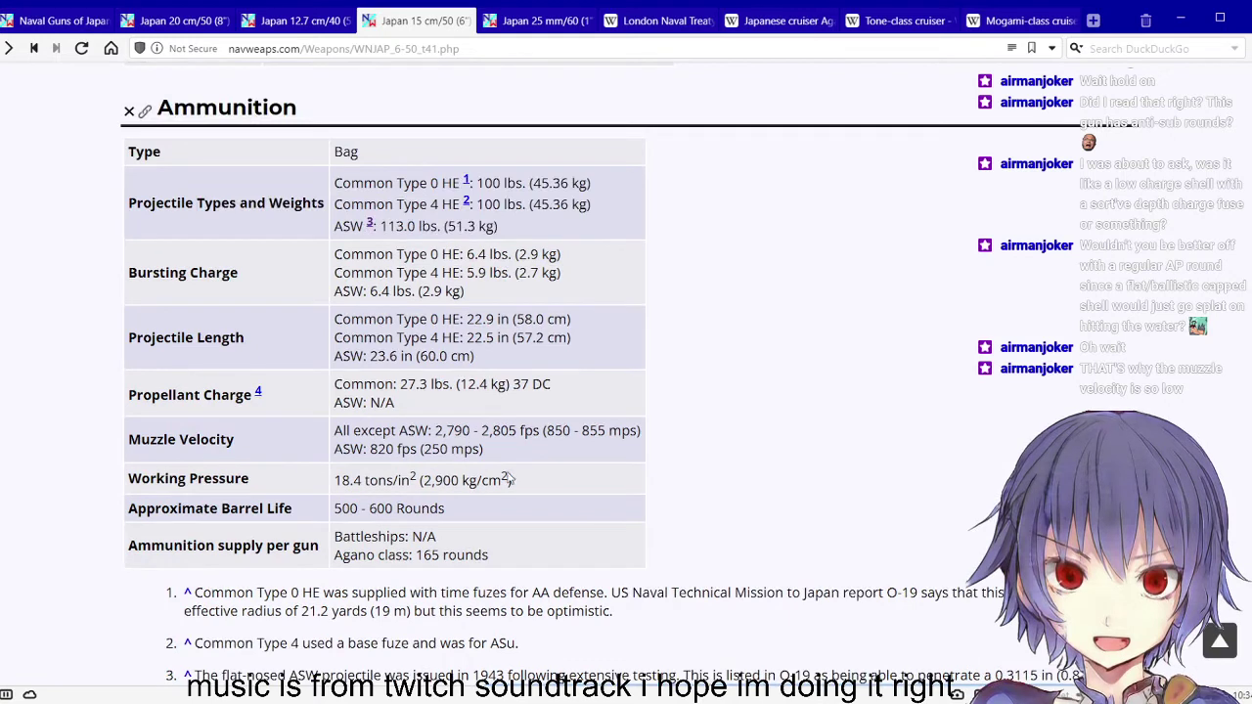
drag(412, 450, 370, 450)
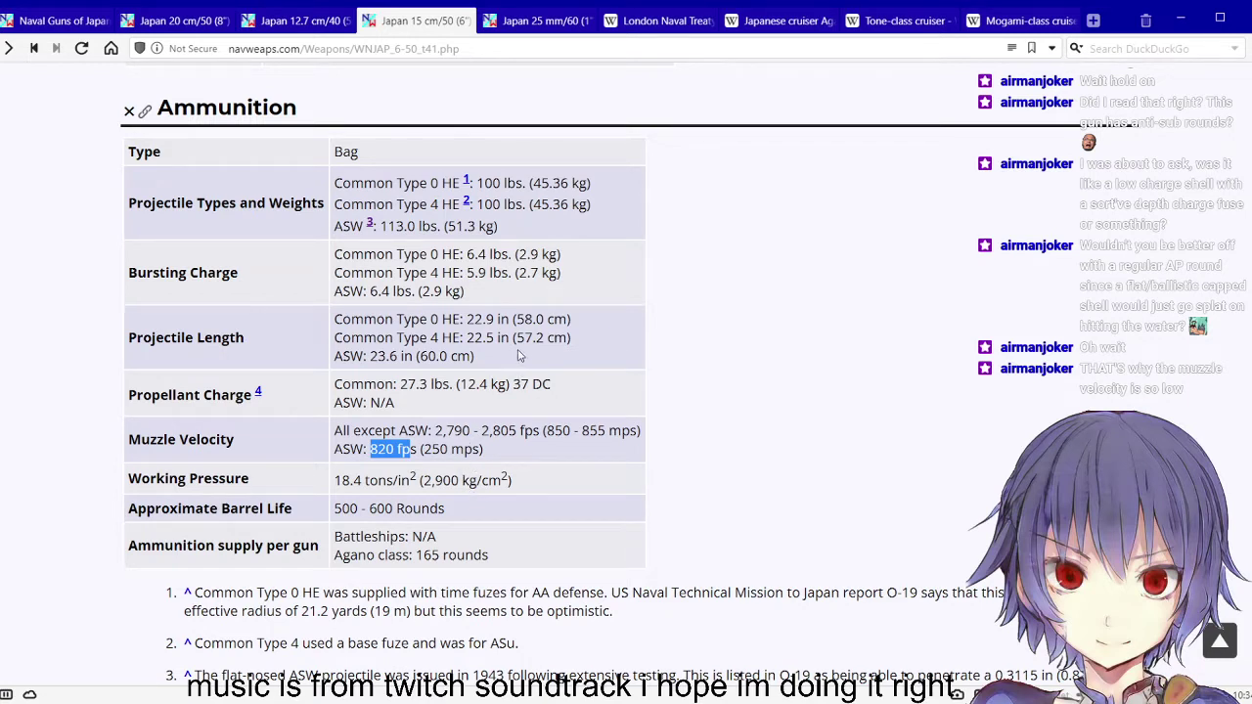
double_click(477, 273)
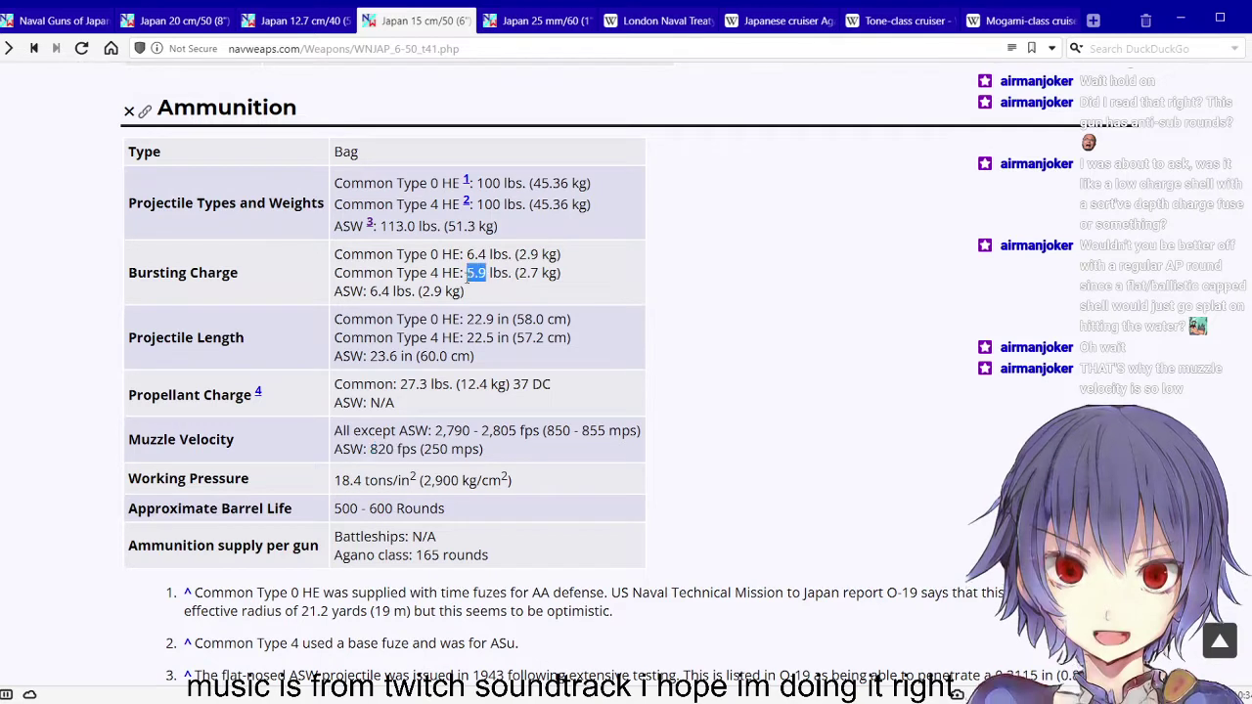
click(503, 281)
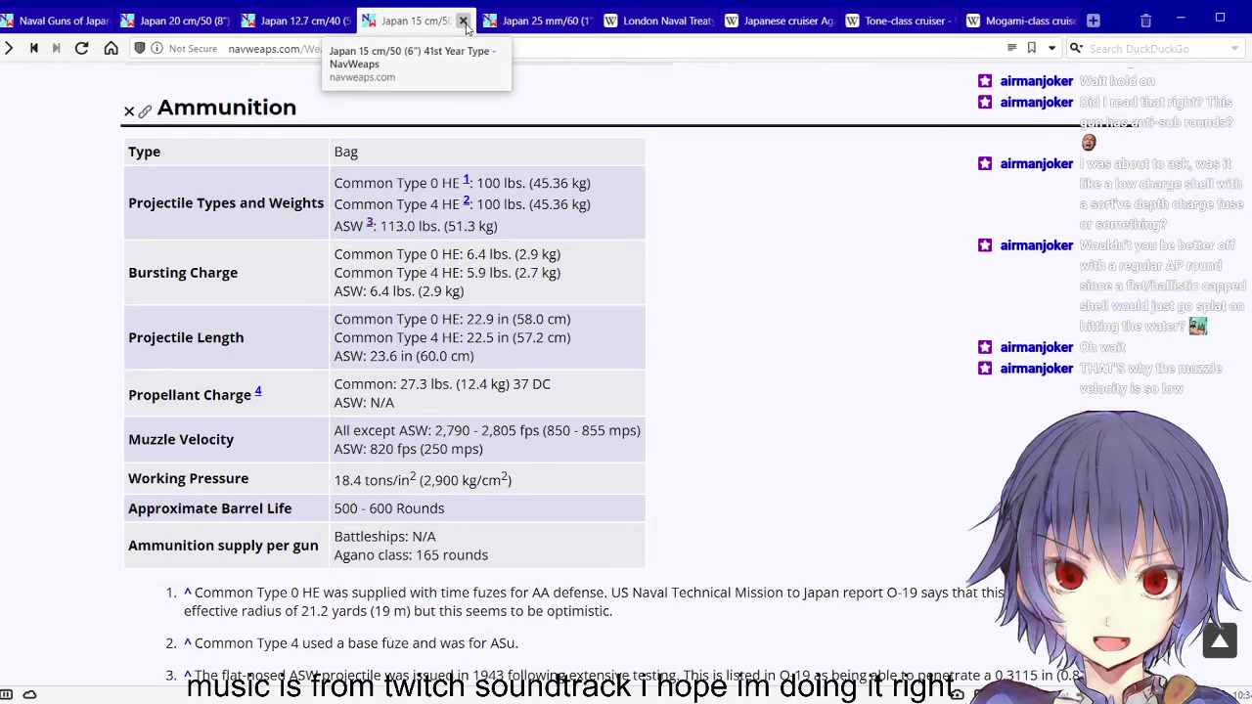
click(463, 21)
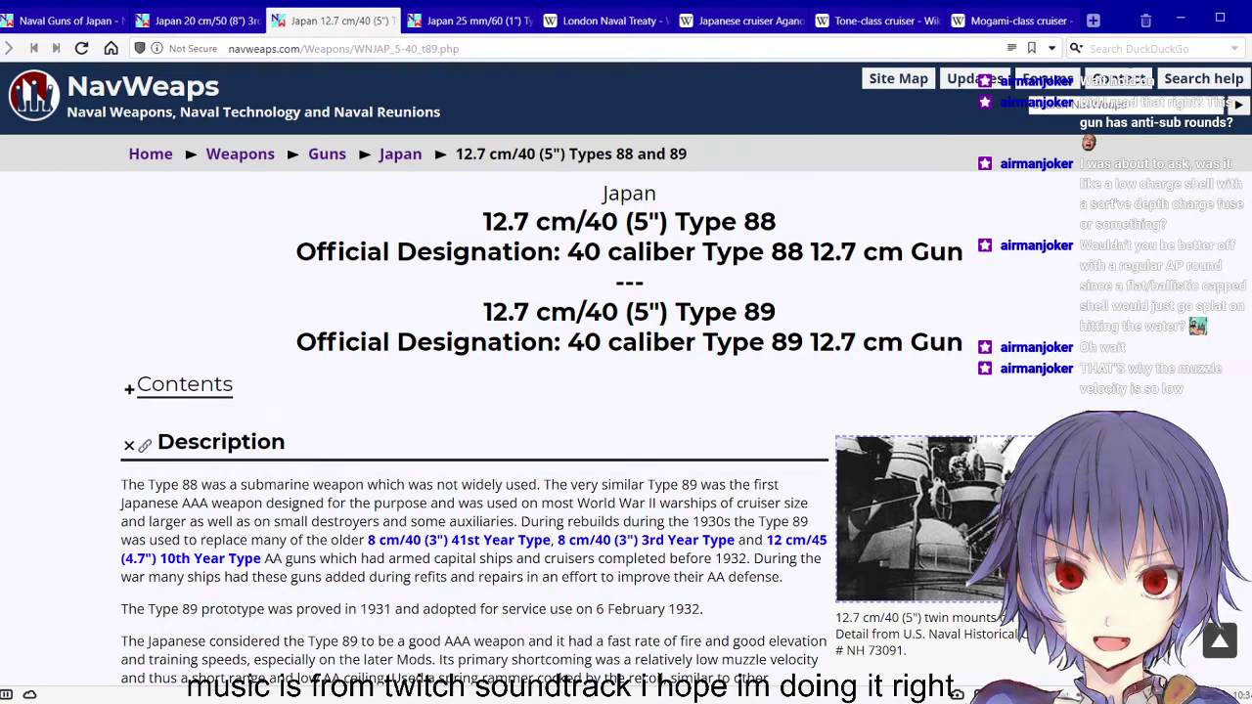
Switch to Springsharp and set the second battery's barbette/hoist armour to 76 mm
key(alt+Tab)
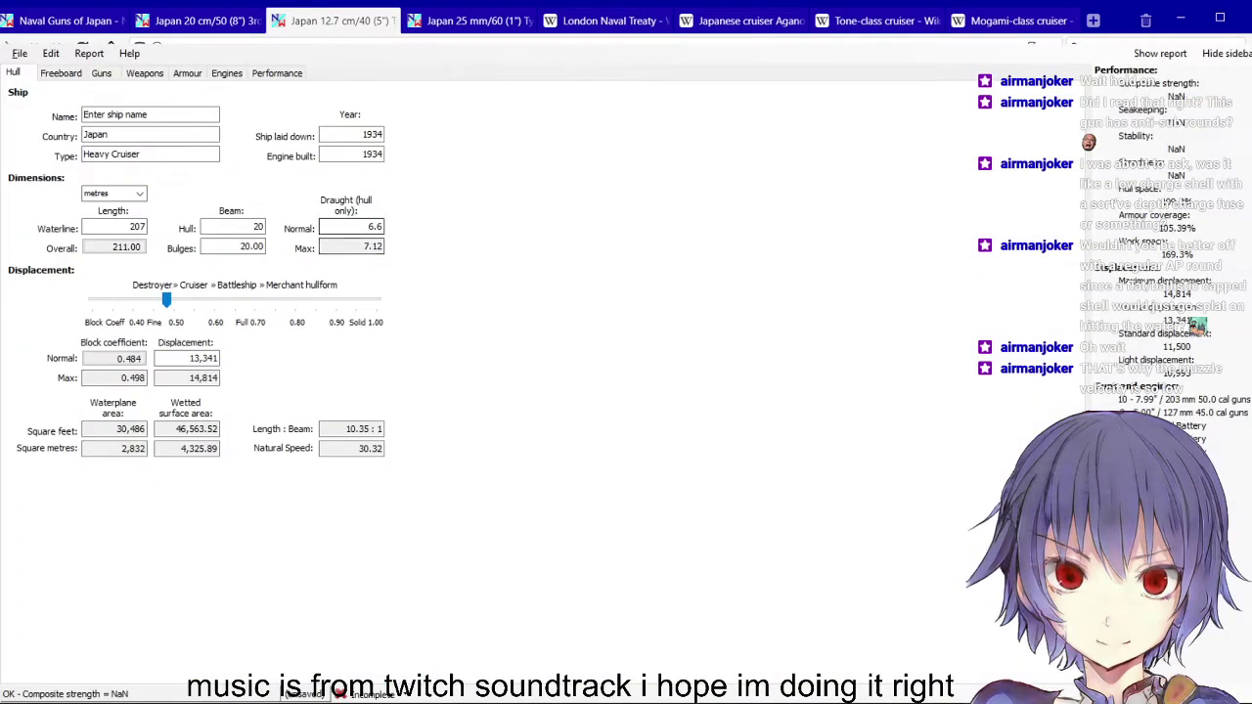
click(175, 77)
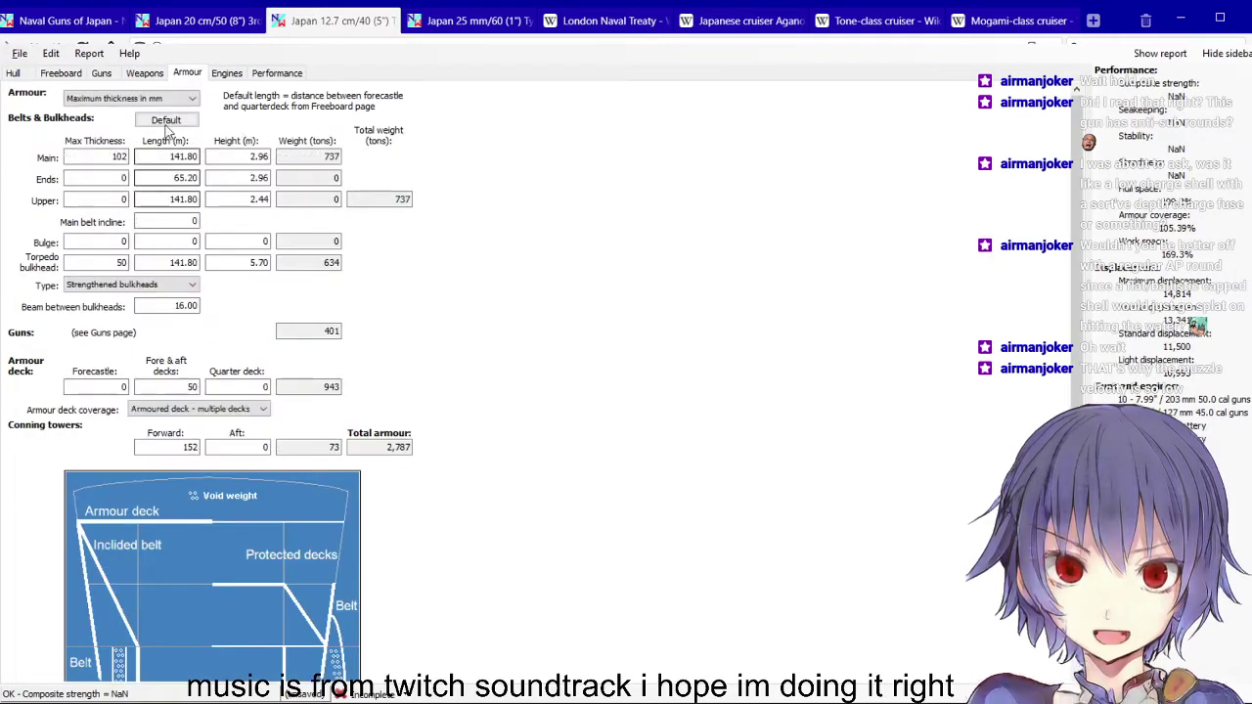
click(146, 75)
click(102, 74)
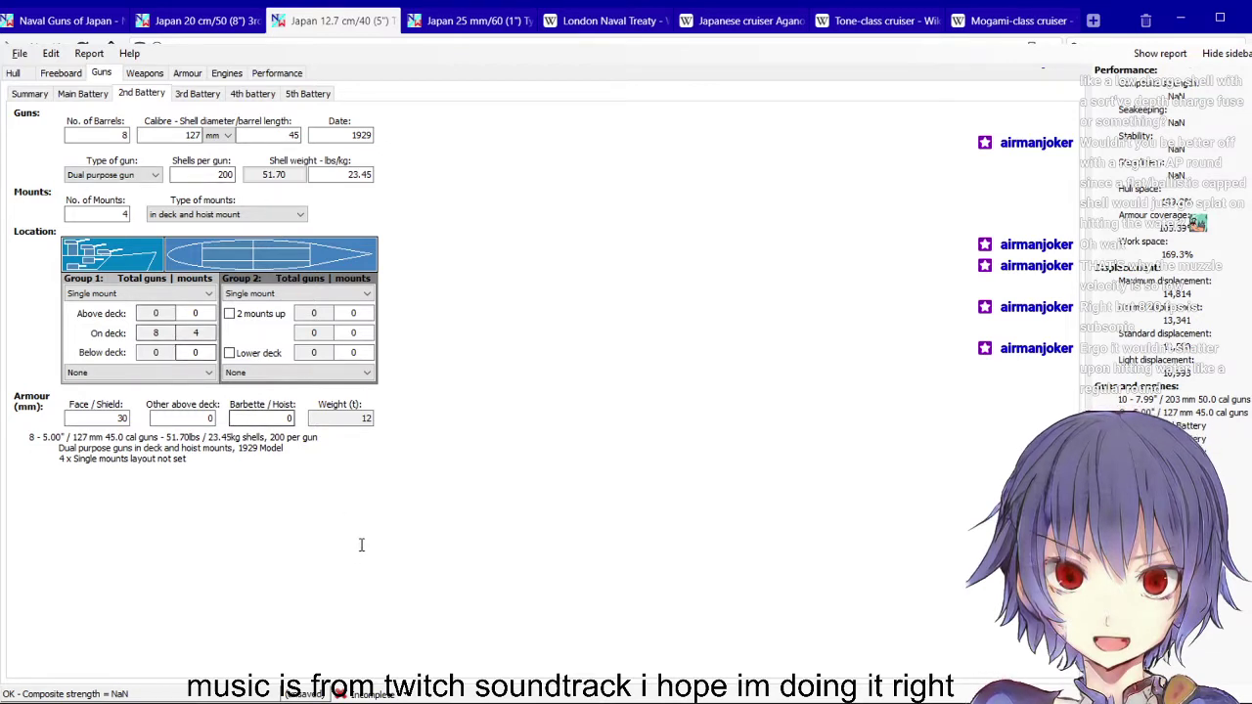
drag(343, 517, 378, 515)
text(76)
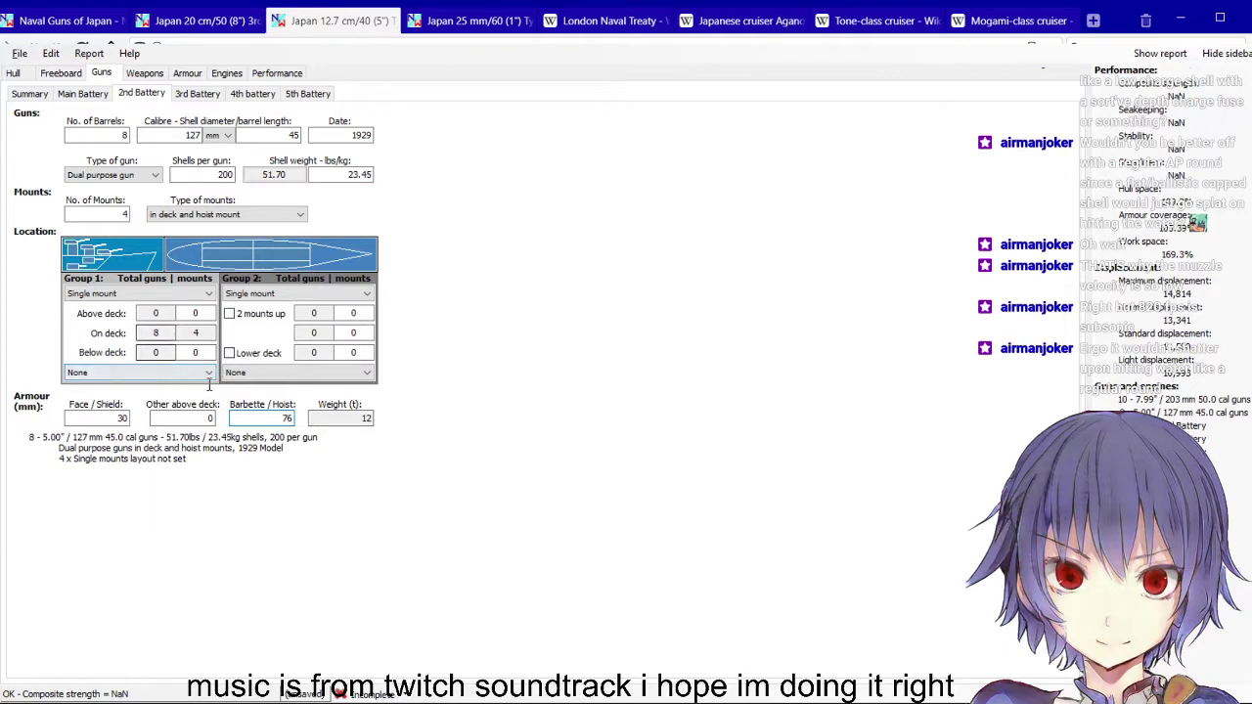
Arrange the second battery's group 1 guns as 2-gun mounts distributed along the sides
click(192, 426)
click(184, 462)
click(146, 585)
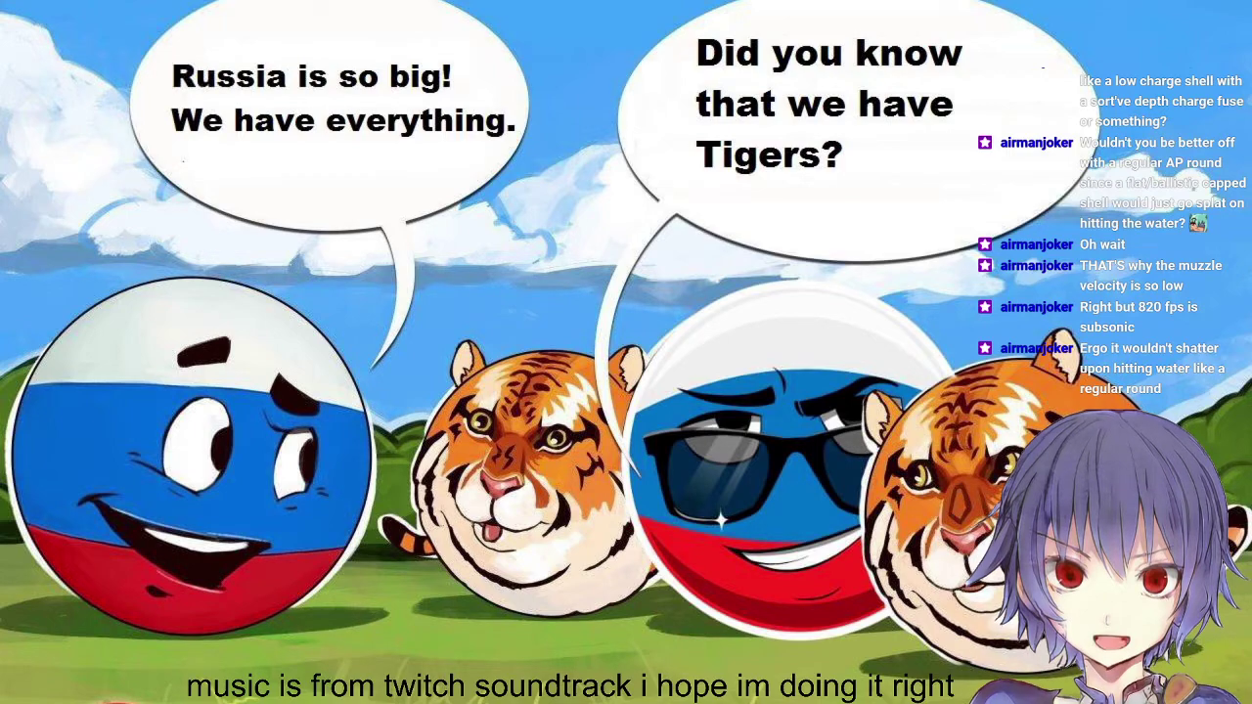
Read the scanned Underwater Shells page in the browser, comparing flat-nosed and pointed-nosed trajectories in drawing H.2
key(alt+Tab)
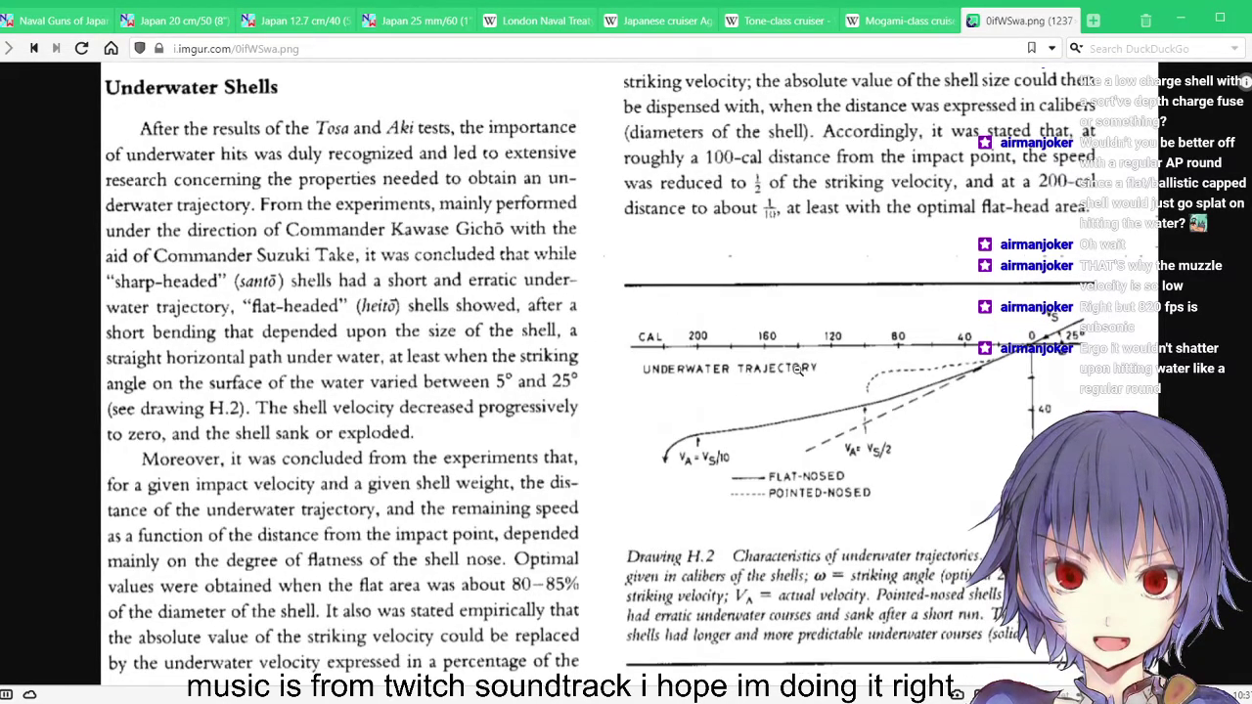
click(799, 372)
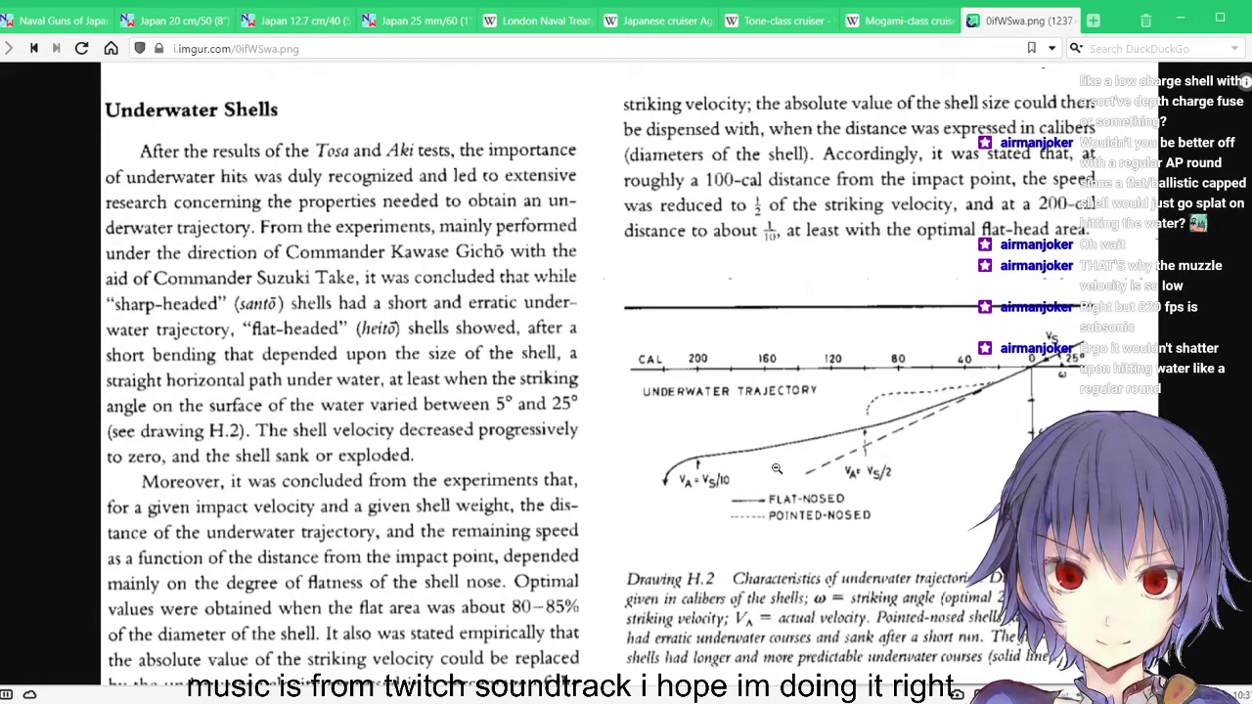
scroll(827, 484, down, 2)
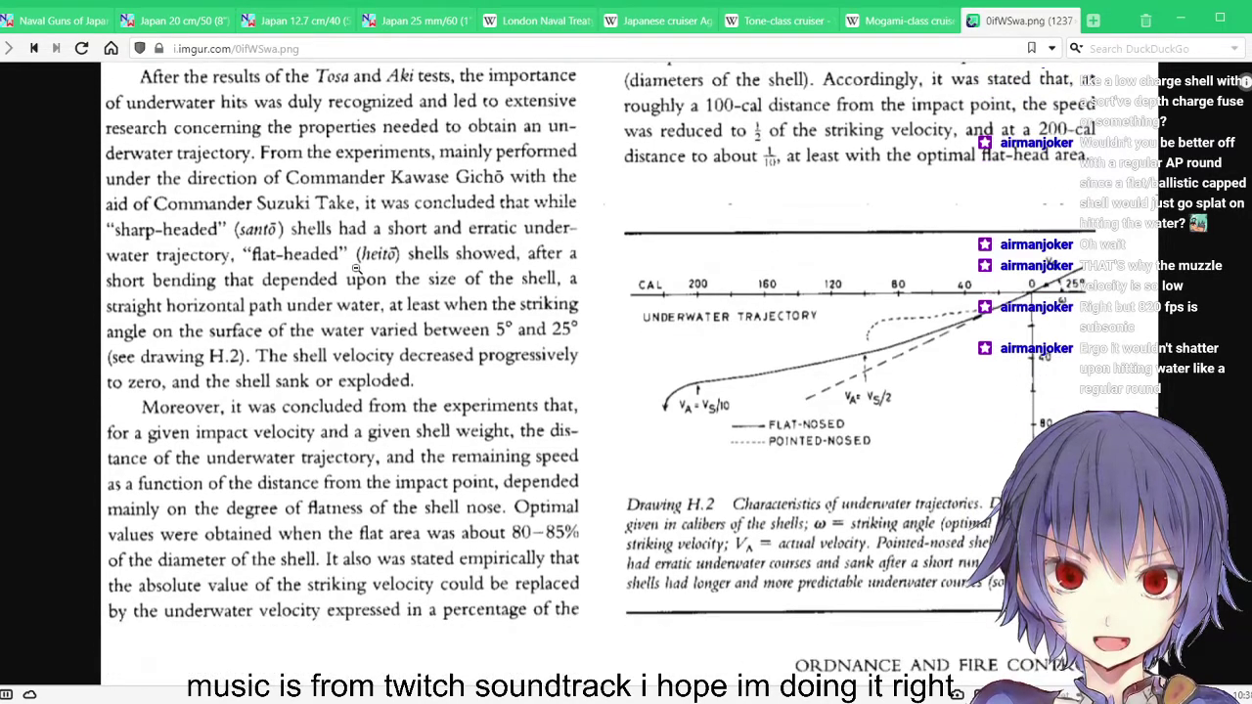
scroll(415, 282, up, 2)
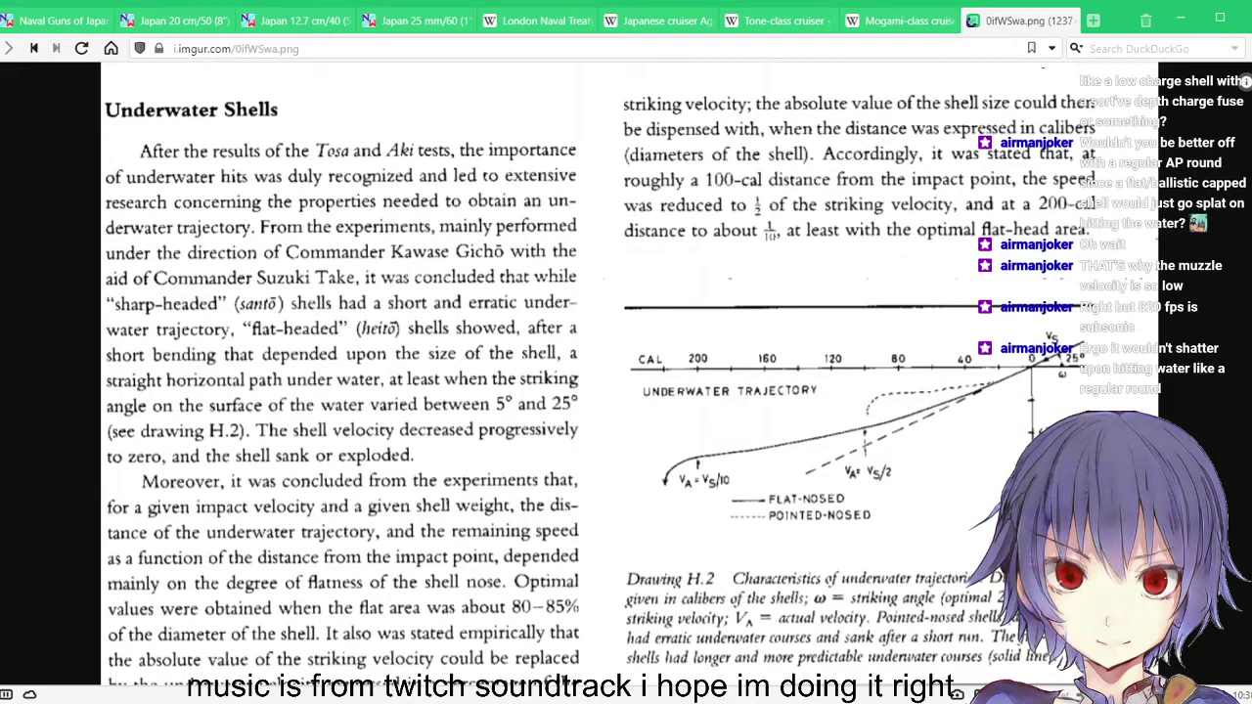
key(alt+Tab)
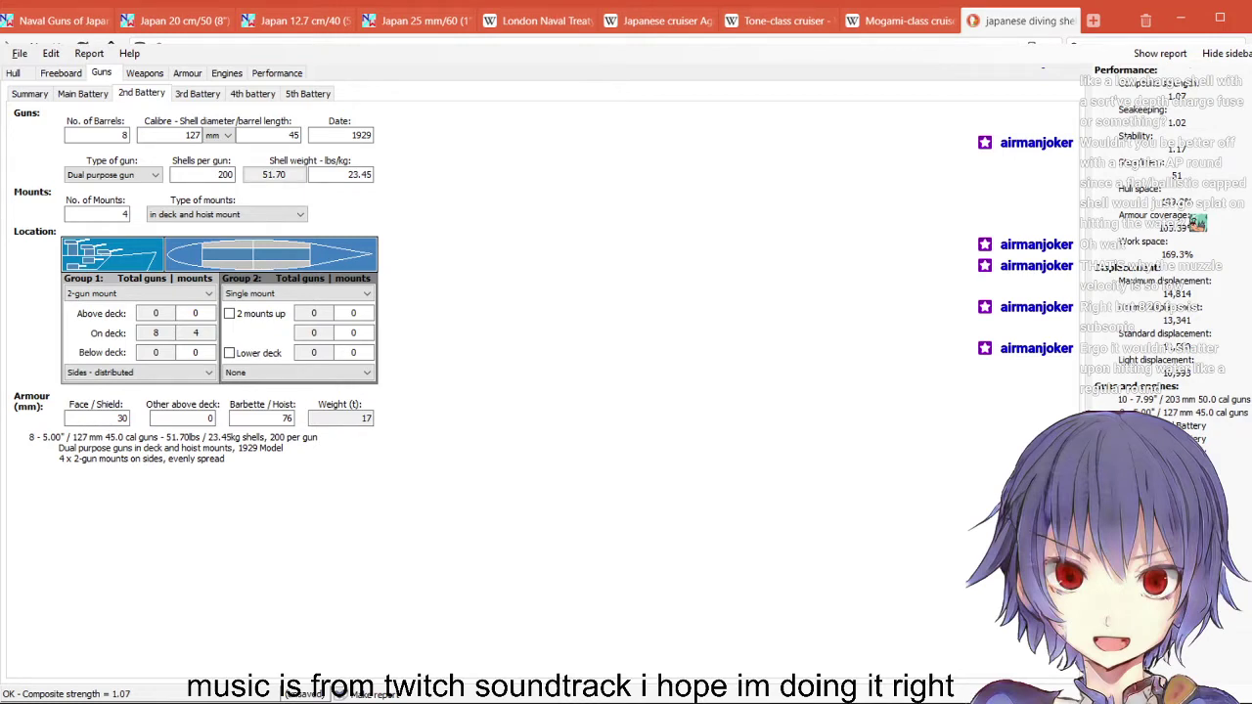
Close the Japanese diving shell search and examine the Yamato Museum shell display photo on the NavWeaps 40 cm/45 Type 94 page
click(1067, 21)
click(77, 21)
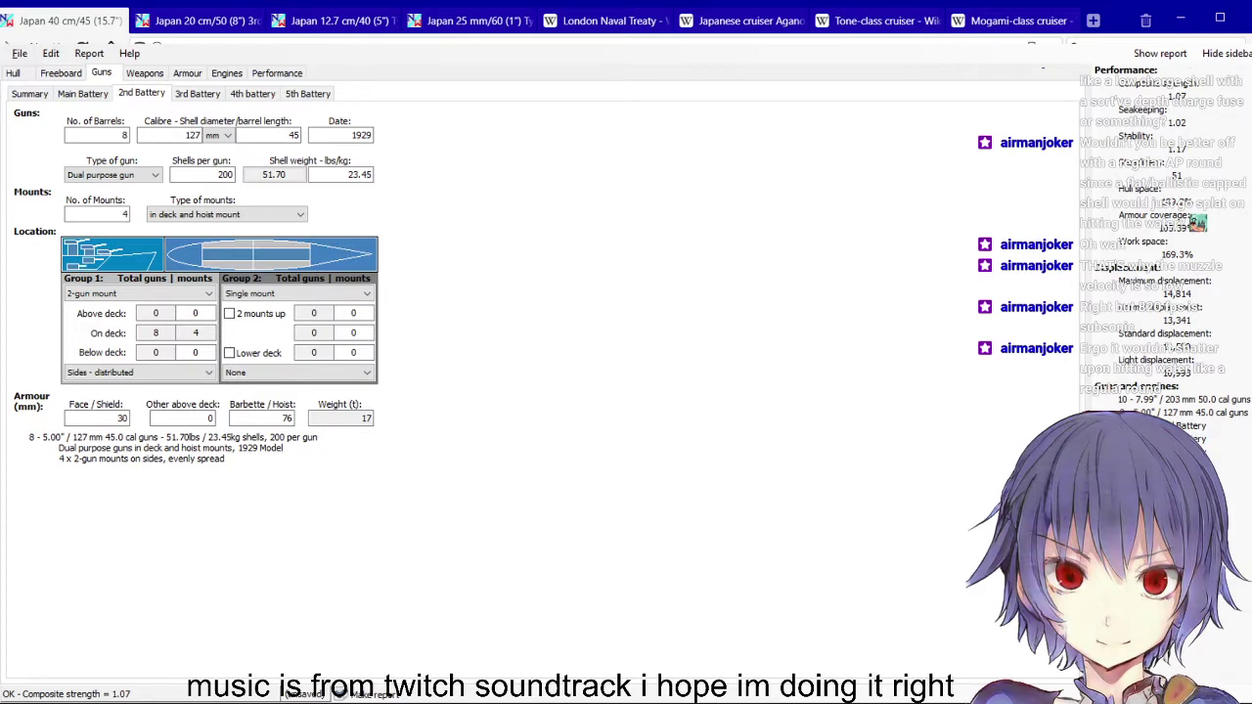
key(alt+Tab)
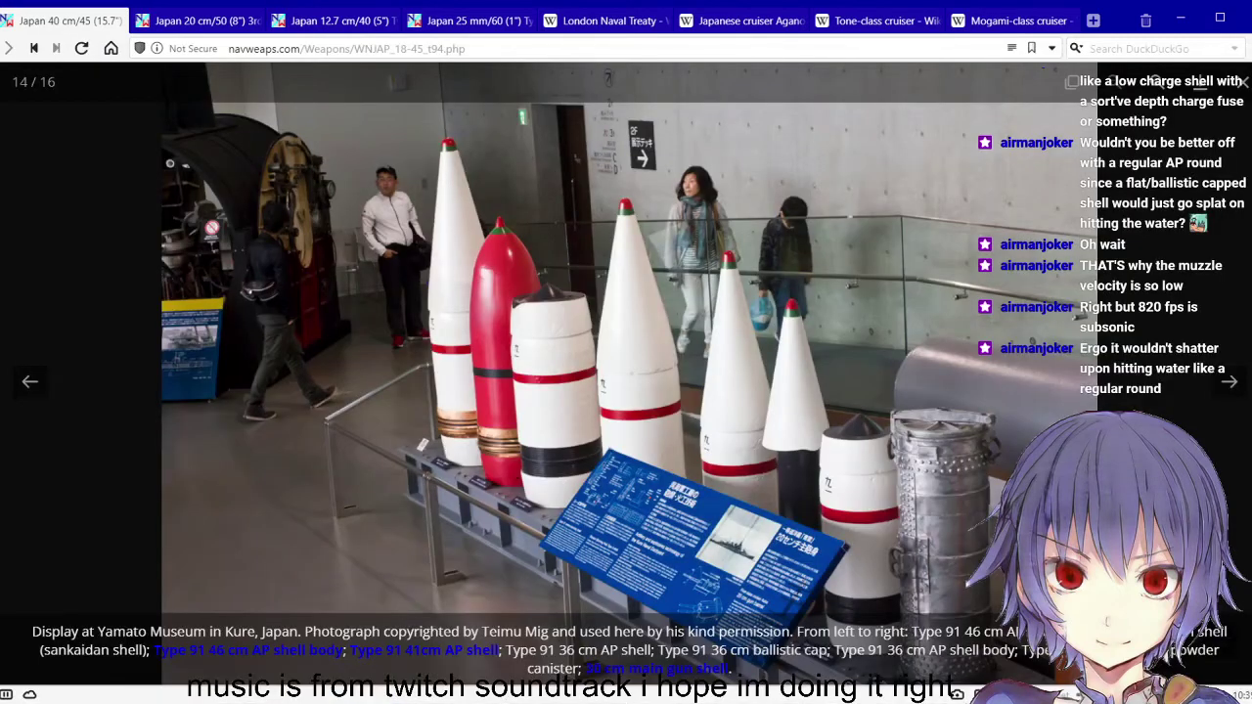
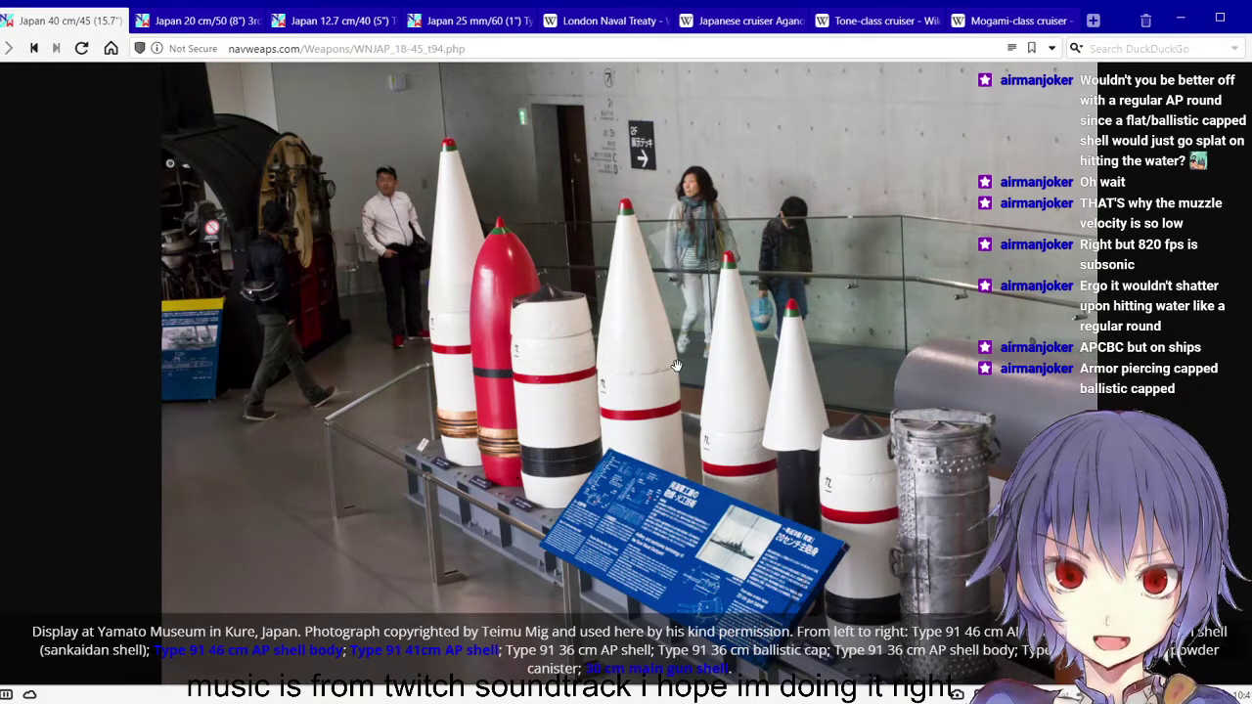
mouse_move(532, 404)
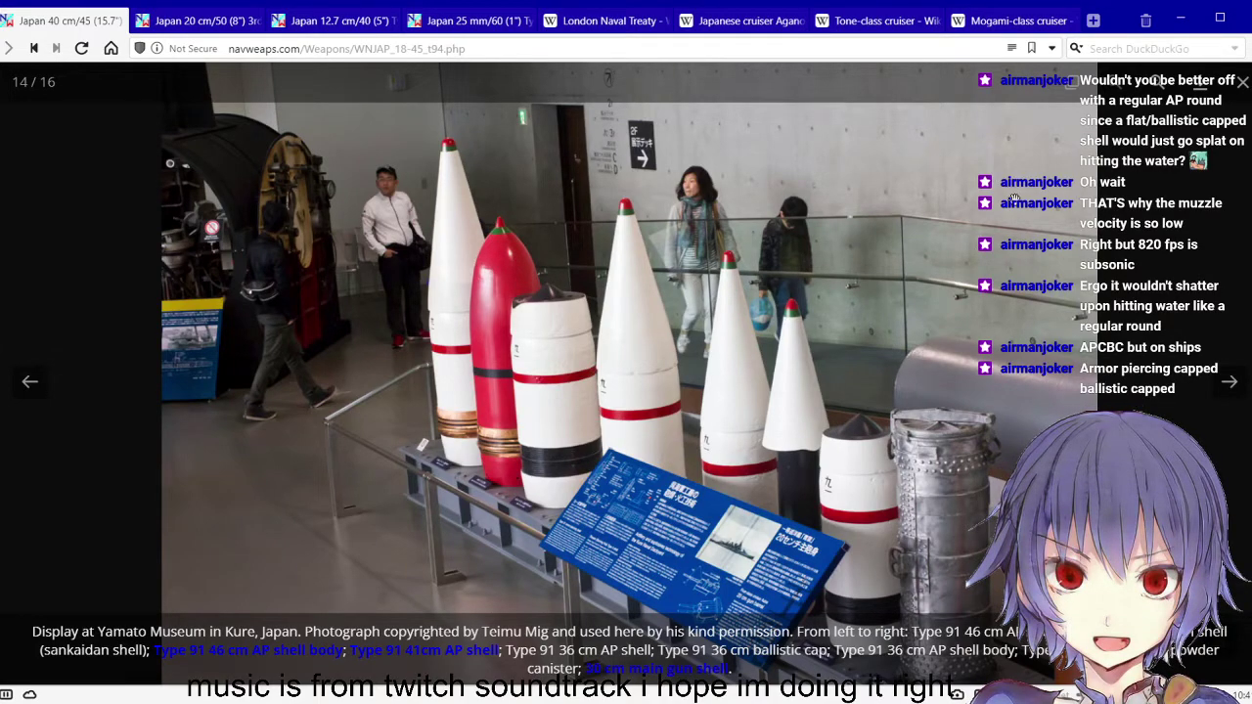
click(1241, 83)
View the enlarged diagram of the typical Type 91 armour-piercing projectile and close it
scroll(603, 319, up, 2)
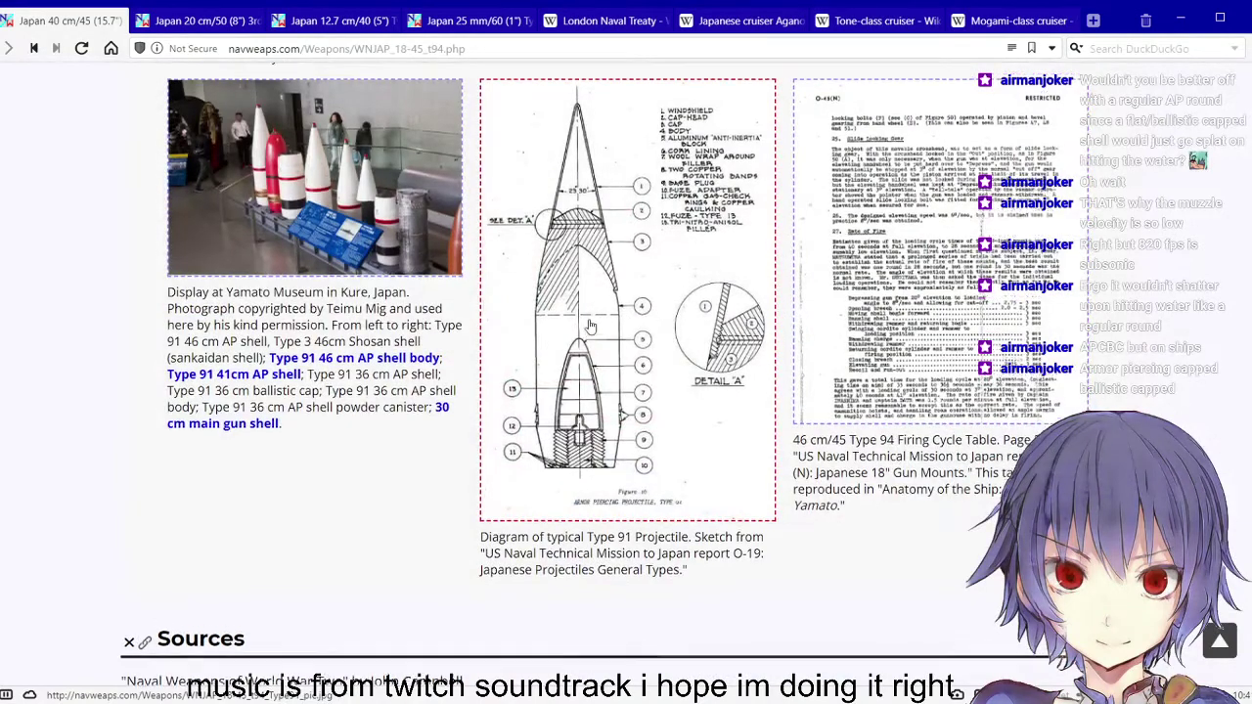
click(623, 316)
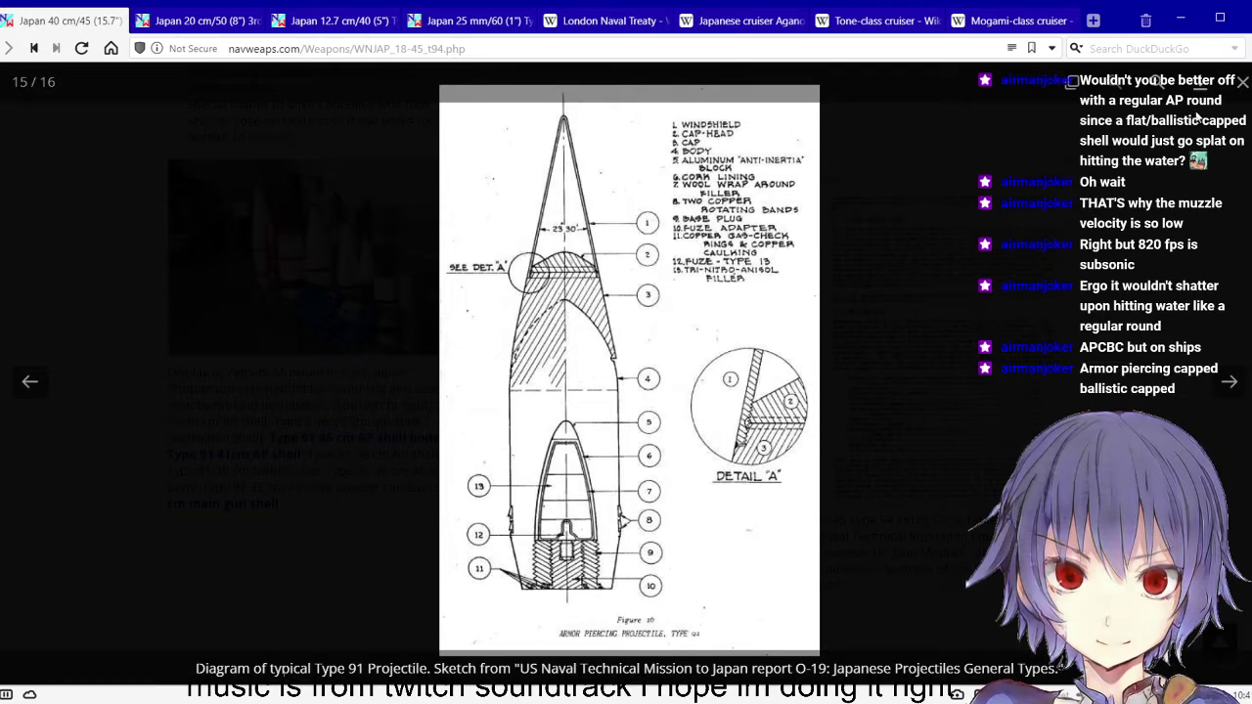
click(878, 277)
scroll(878, 278, down, 3)
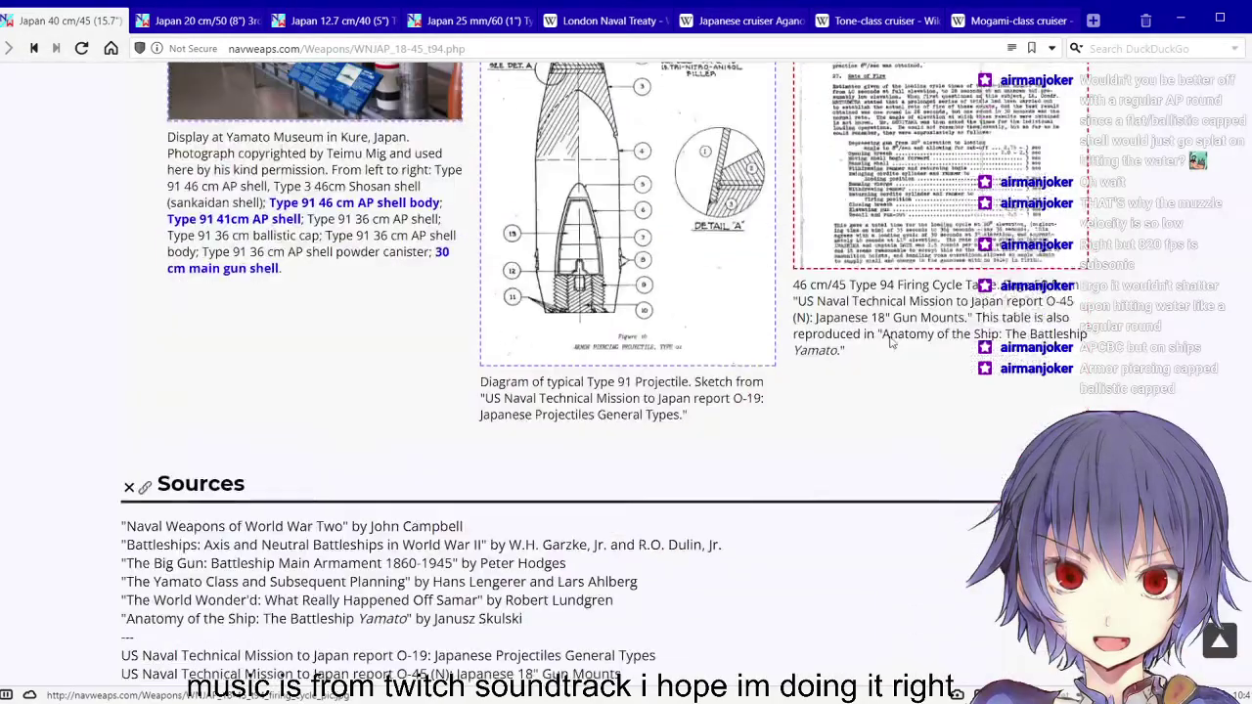
Examine the enlarged photo of the two large projectiles at Willard Park and return to the gallery
scroll(878, 278, up, 4)
scroll(894, 336, up, 10)
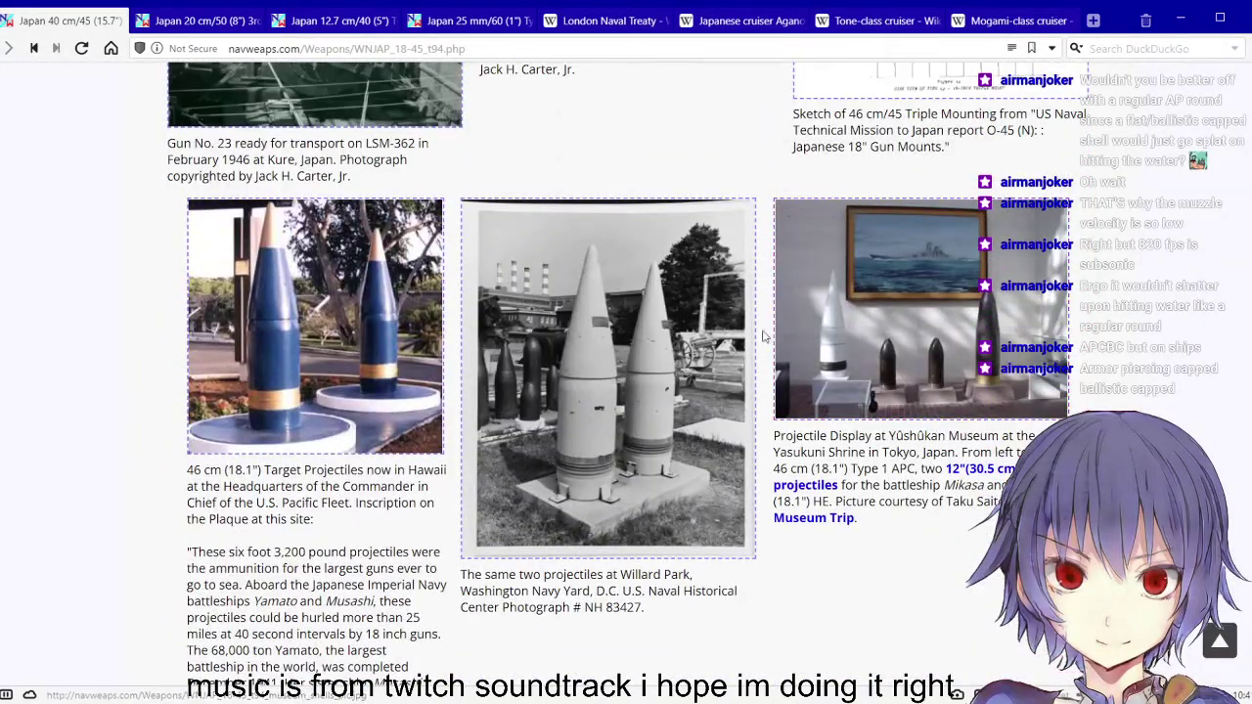
click(655, 403)
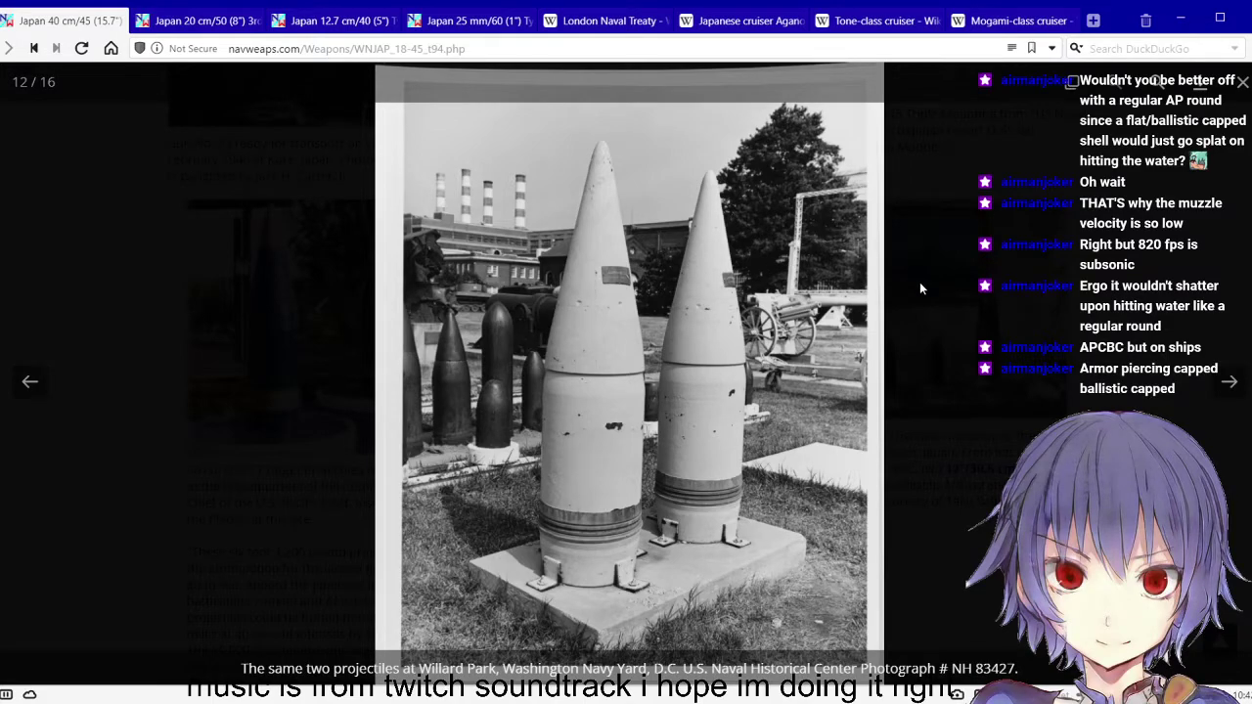
click(1243, 83)
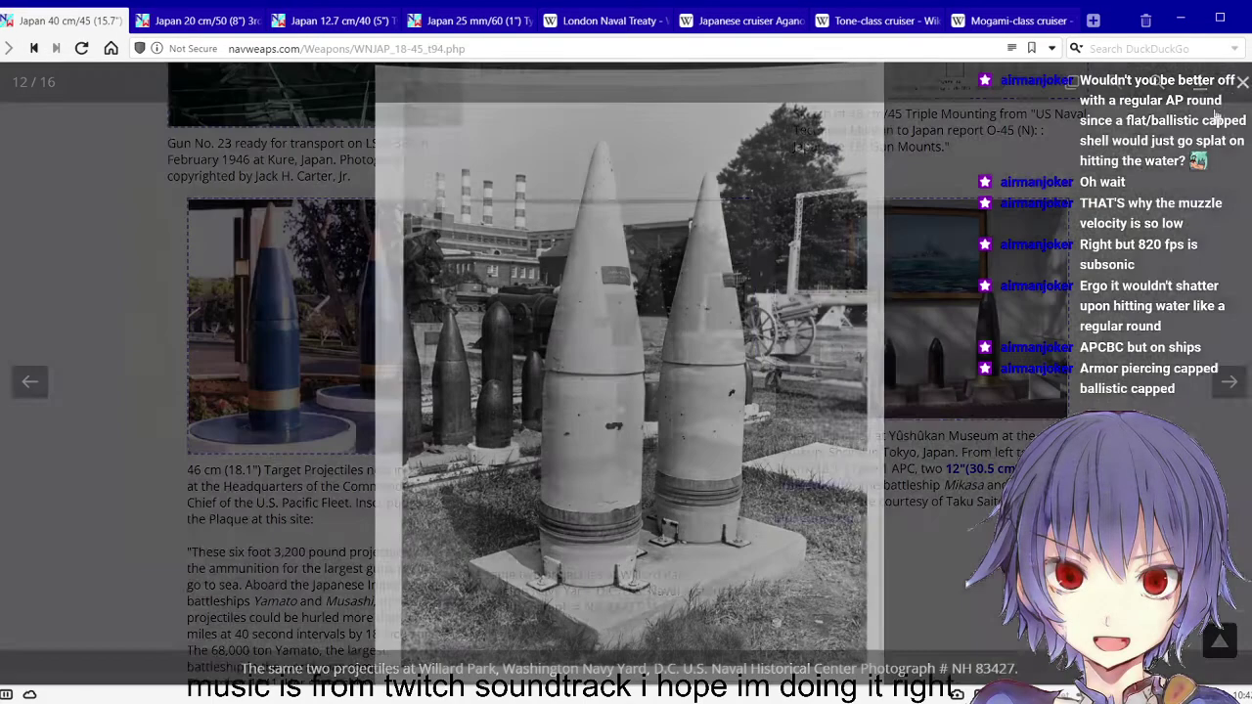
scroll(793, 364, down, 1)
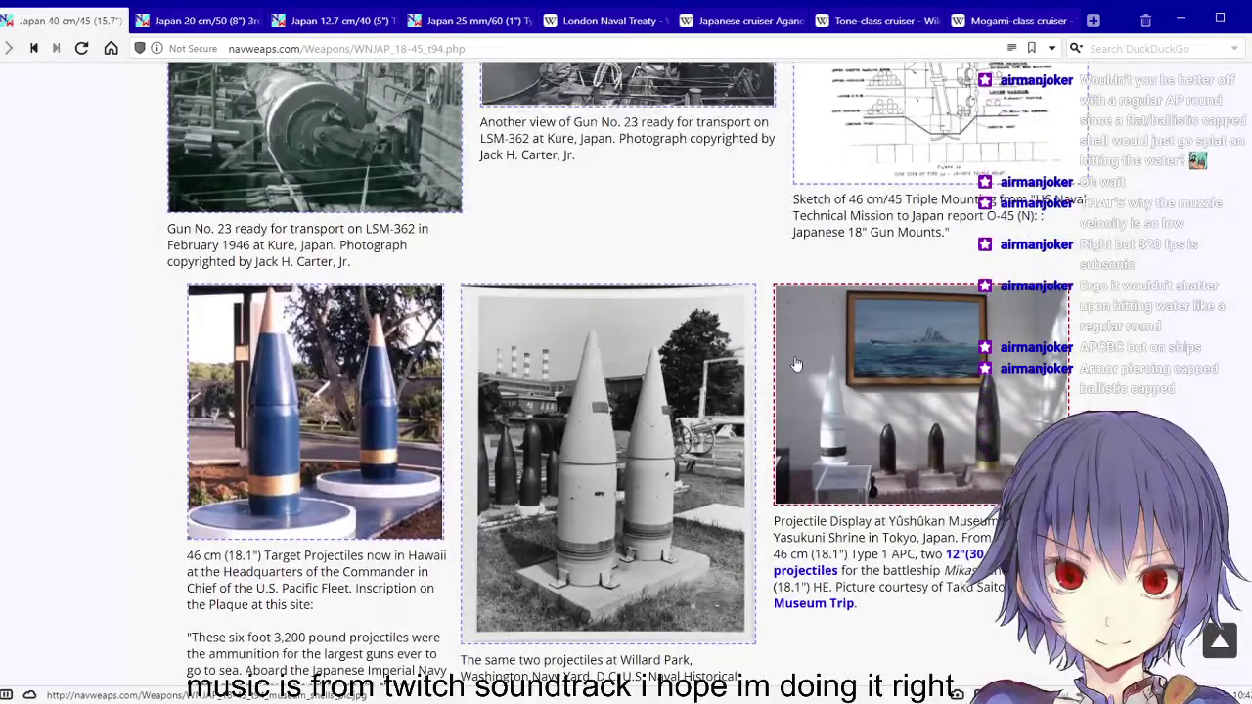
scroll(797, 364, up, 1)
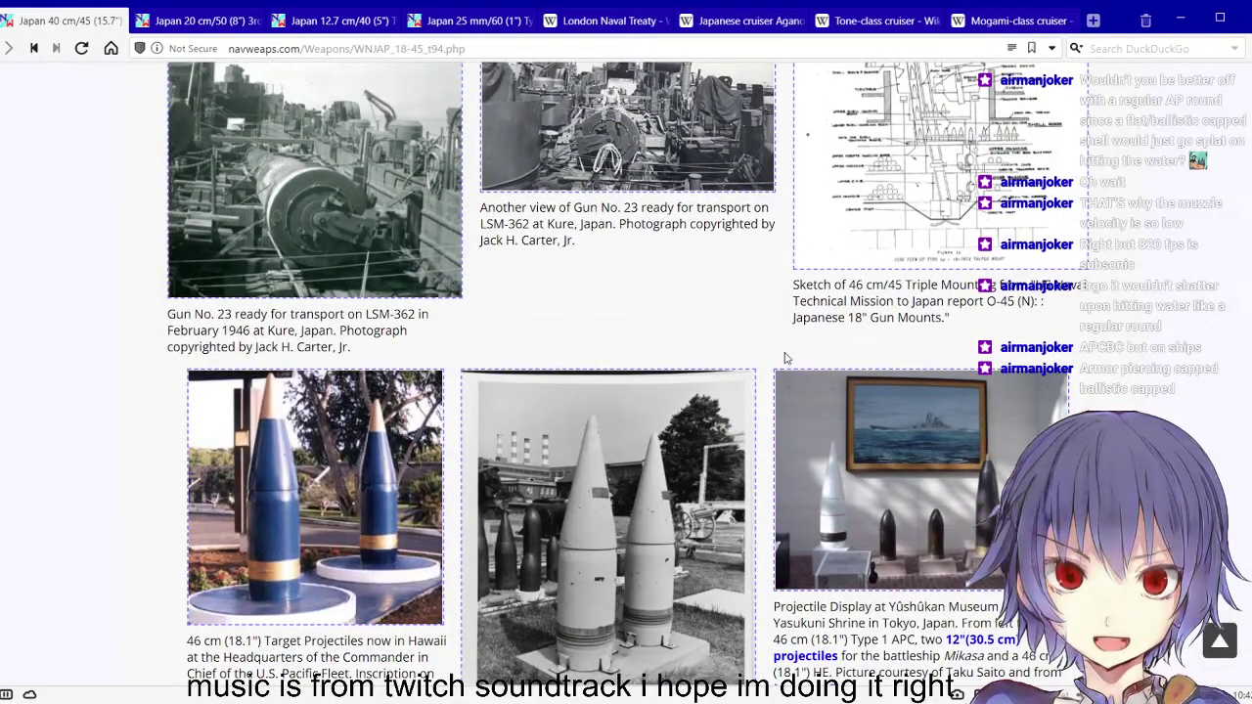
View both enlarged photos of Gun No. 23 ready for transport on LSM-362 at Kure
scroll(786, 357, up, 2)
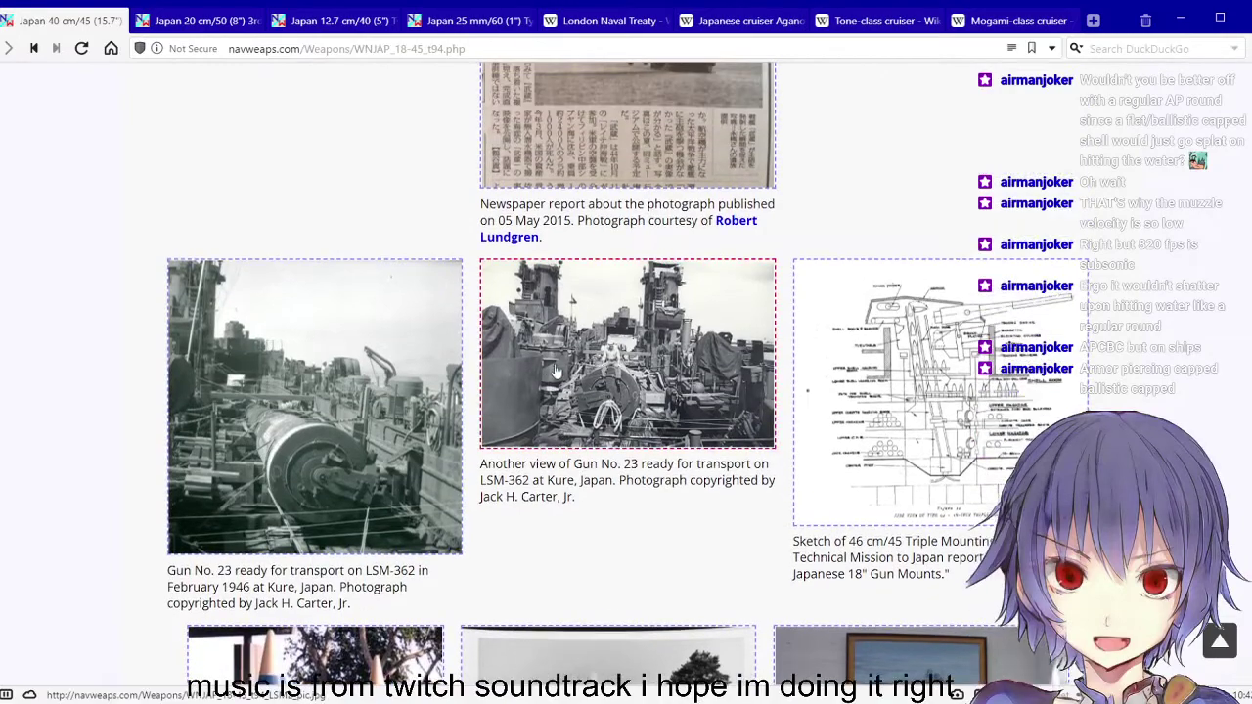
click(573, 364)
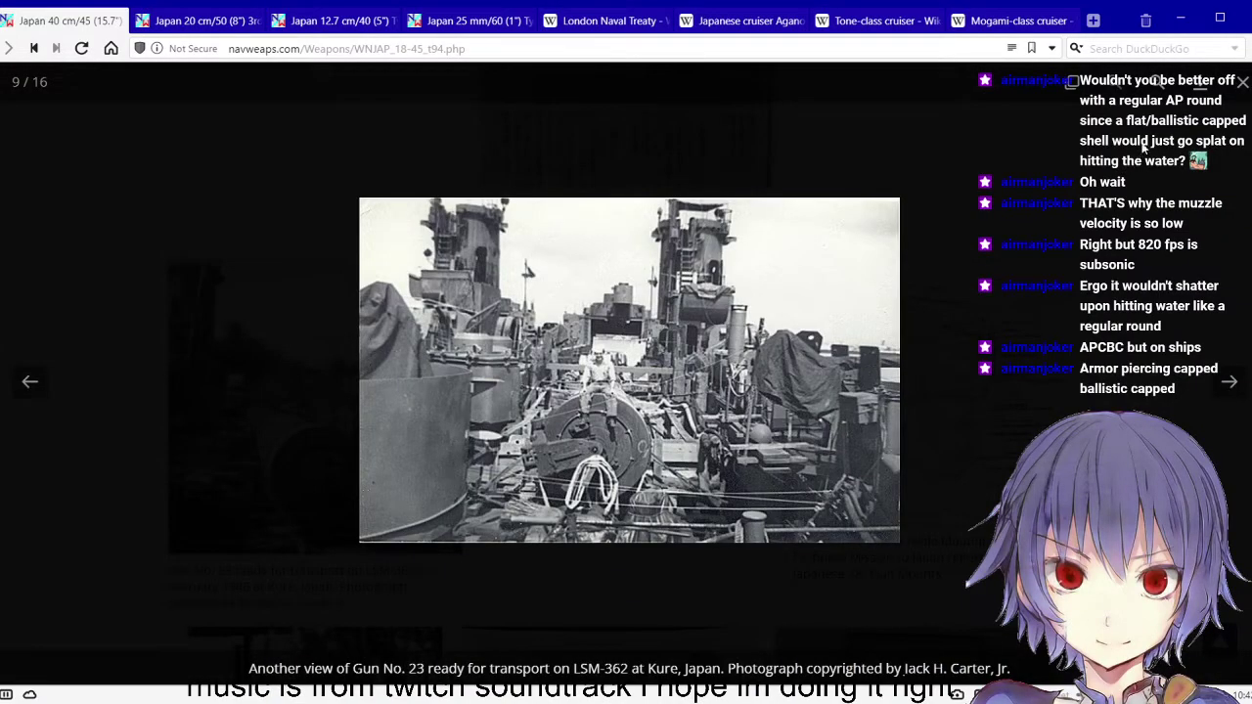
click(1243, 83)
click(387, 409)
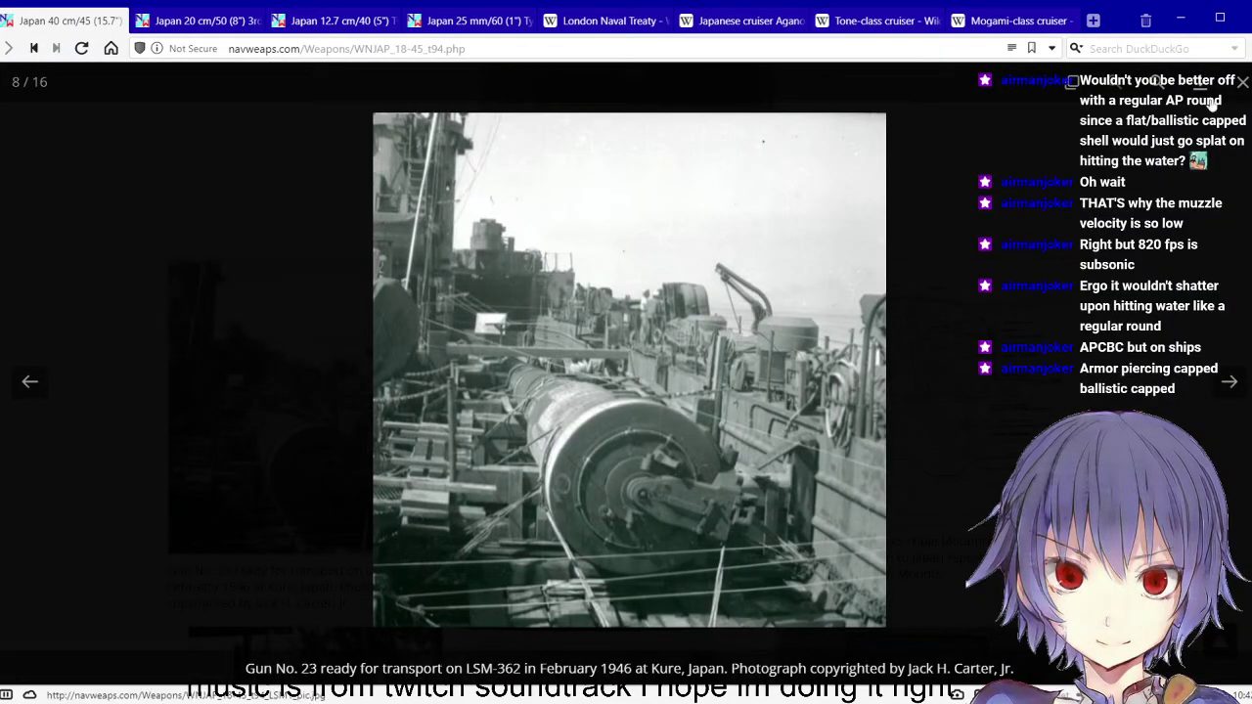
click(1243, 82)
View the enlarged photo of Musashi firing her forward guns during the 1942 gunnery trials and return to the gallery
scroll(660, 414, up, 2)
scroll(661, 413, up, 2)
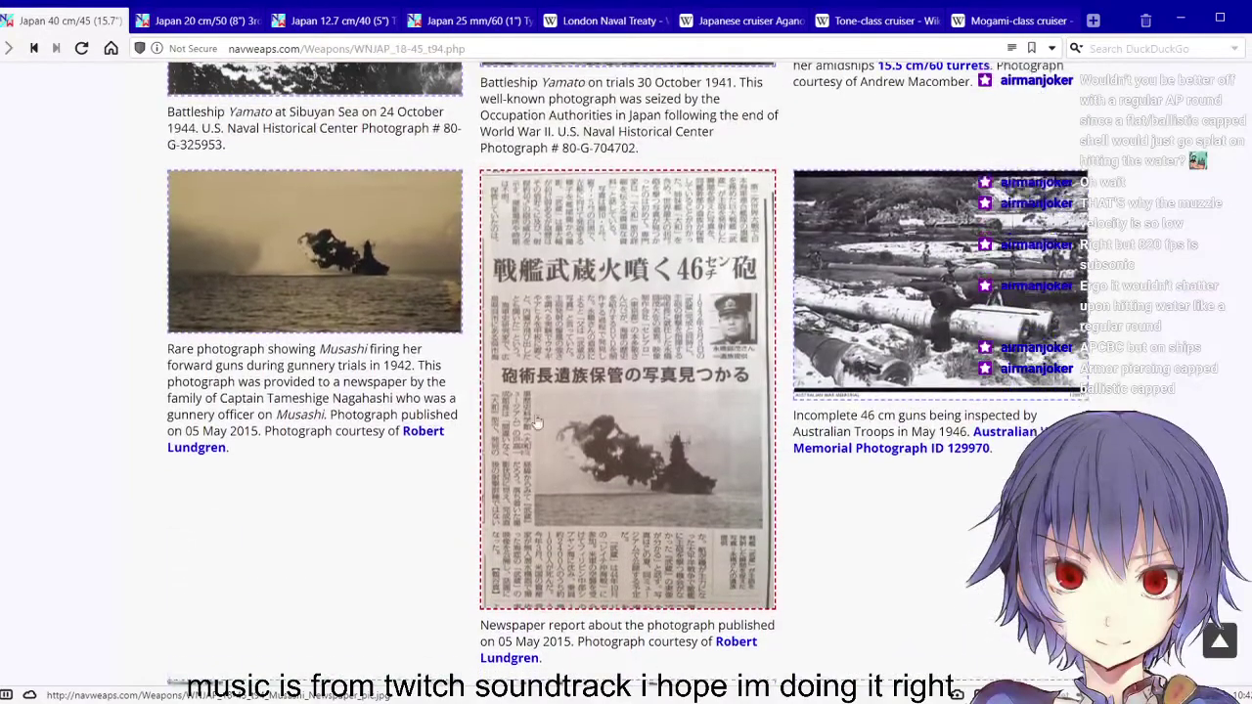
click(330, 316)
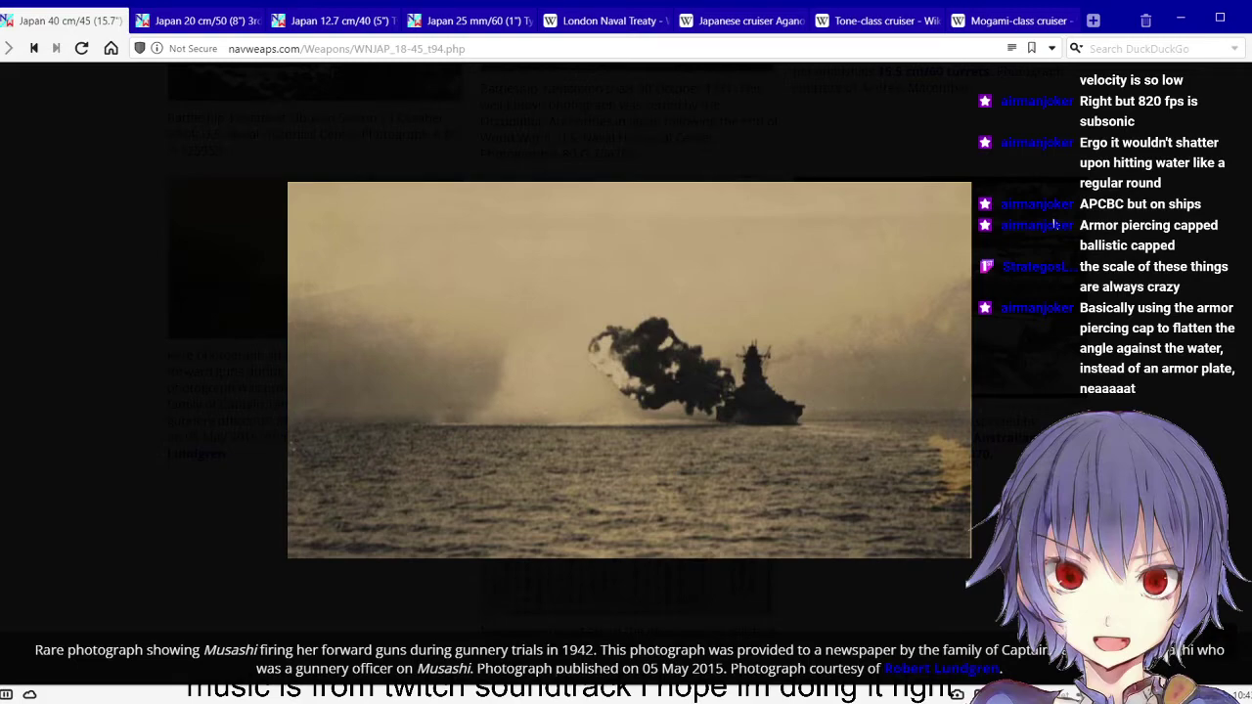
click(1073, 79)
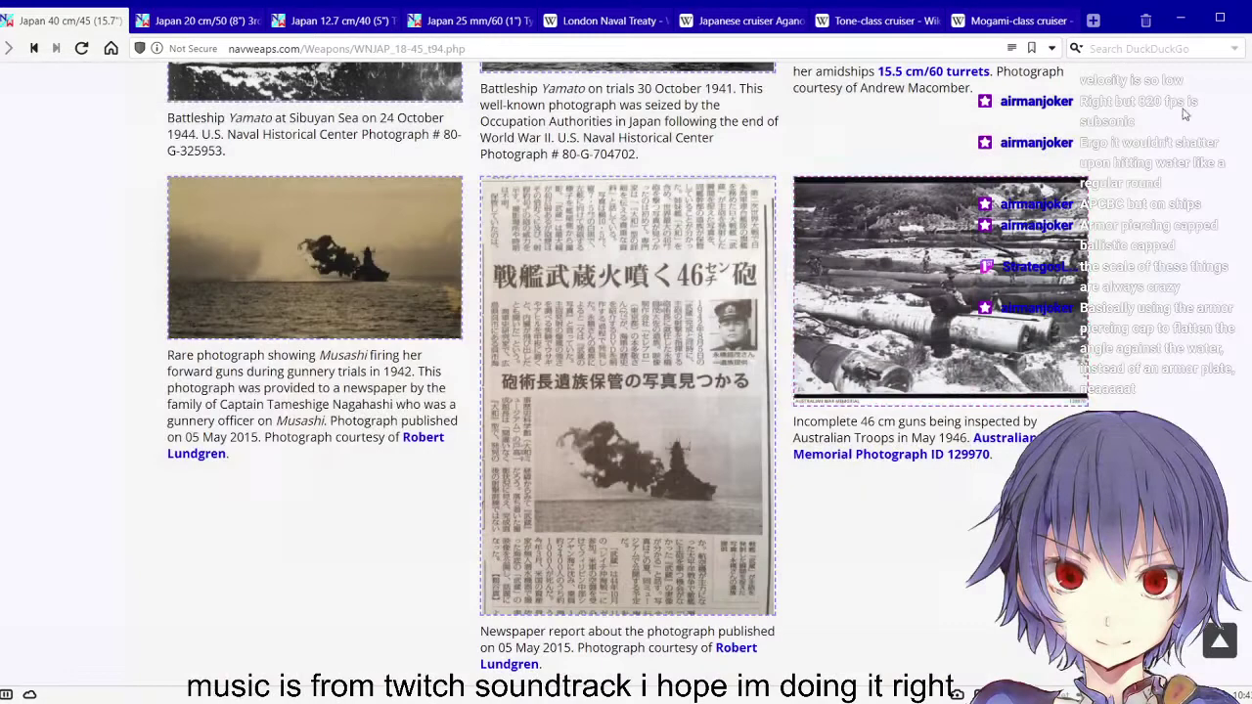
scroll(797, 294, down, 5)
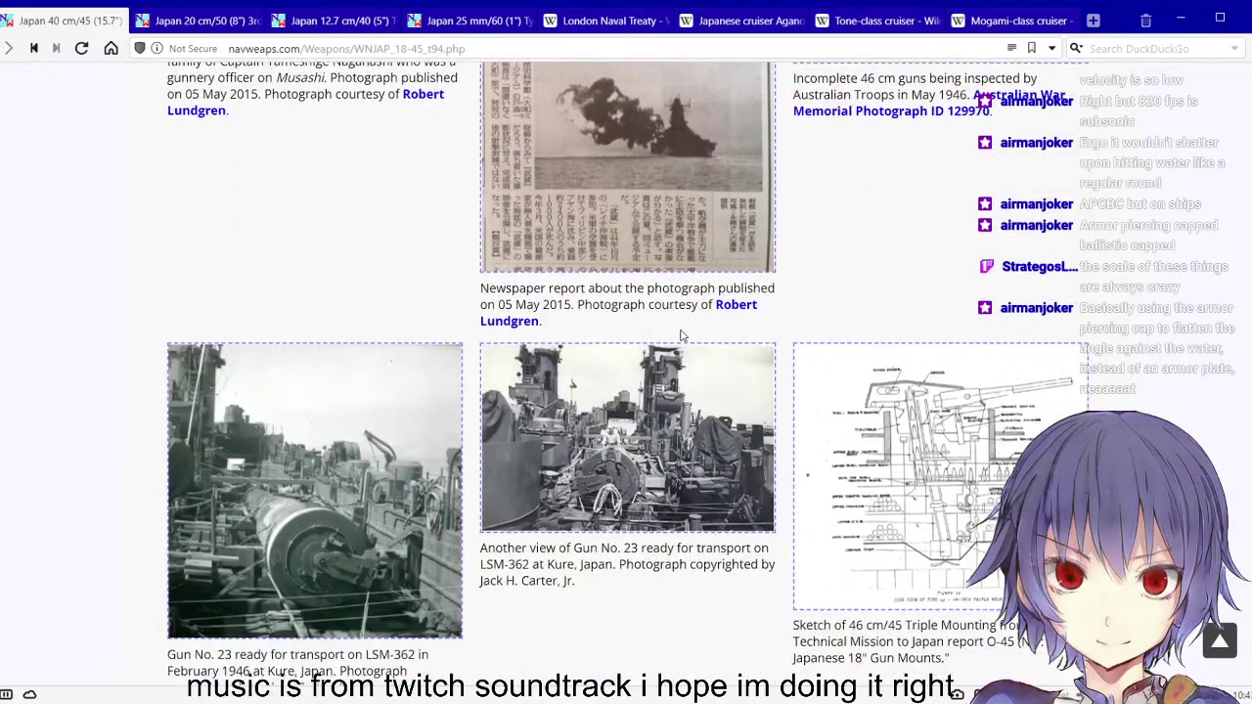
View the enlarged alternate photo of Gun No. 23 aboard LSM-362 at Kure and close it
scroll(679, 335, down, 1)
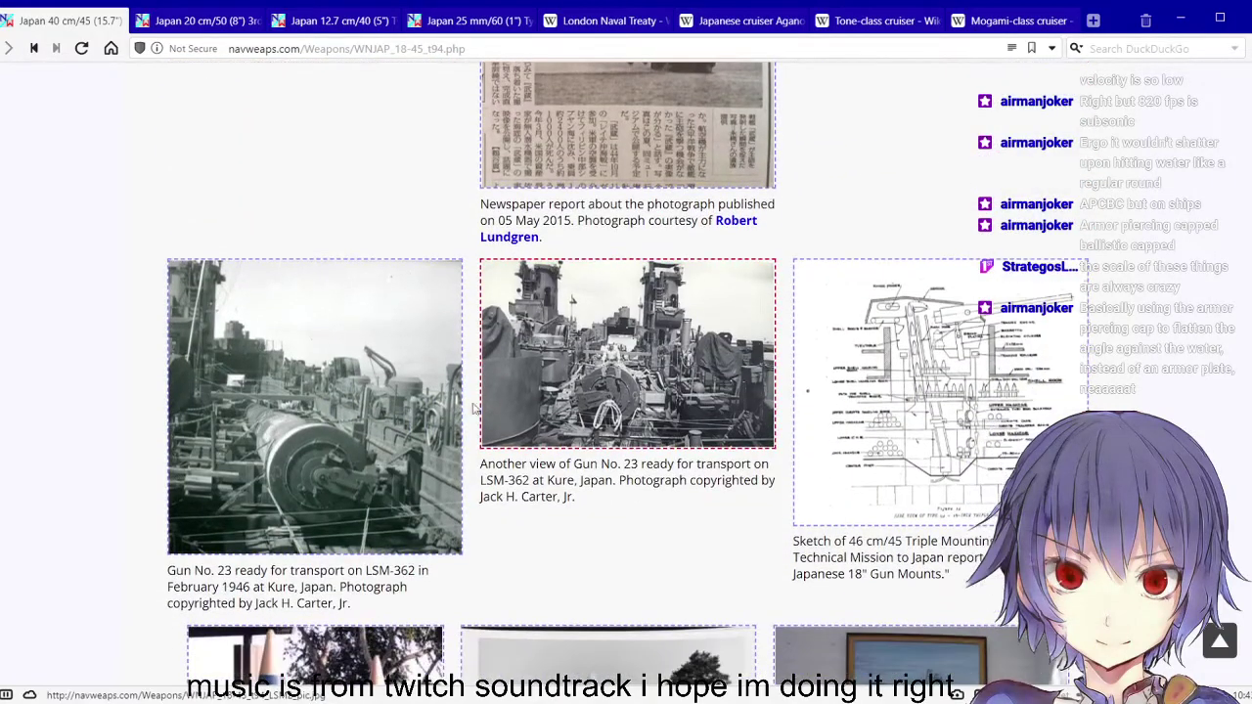
click(573, 414)
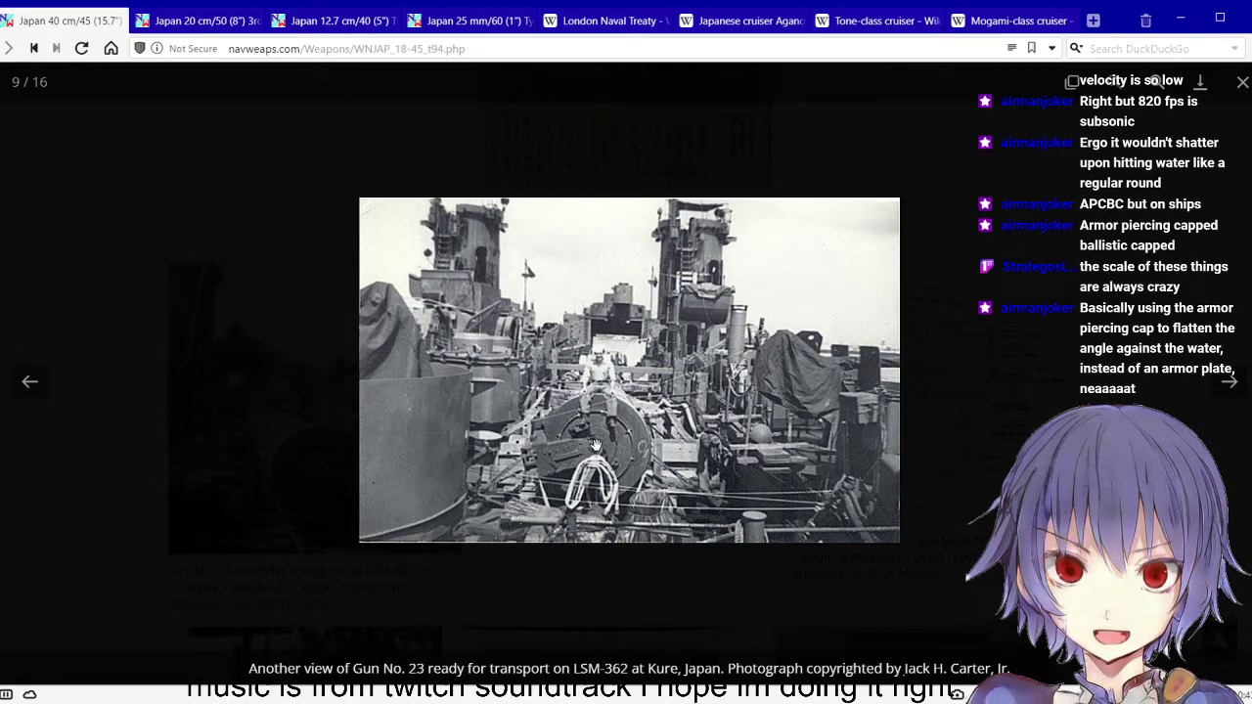
key(Escape)
Open the 16"/50 Mark 7 page from the battleship main guns in the United States naval guns list
scroll(606, 285, up, 15)
scroll(605, 284, up, 20)
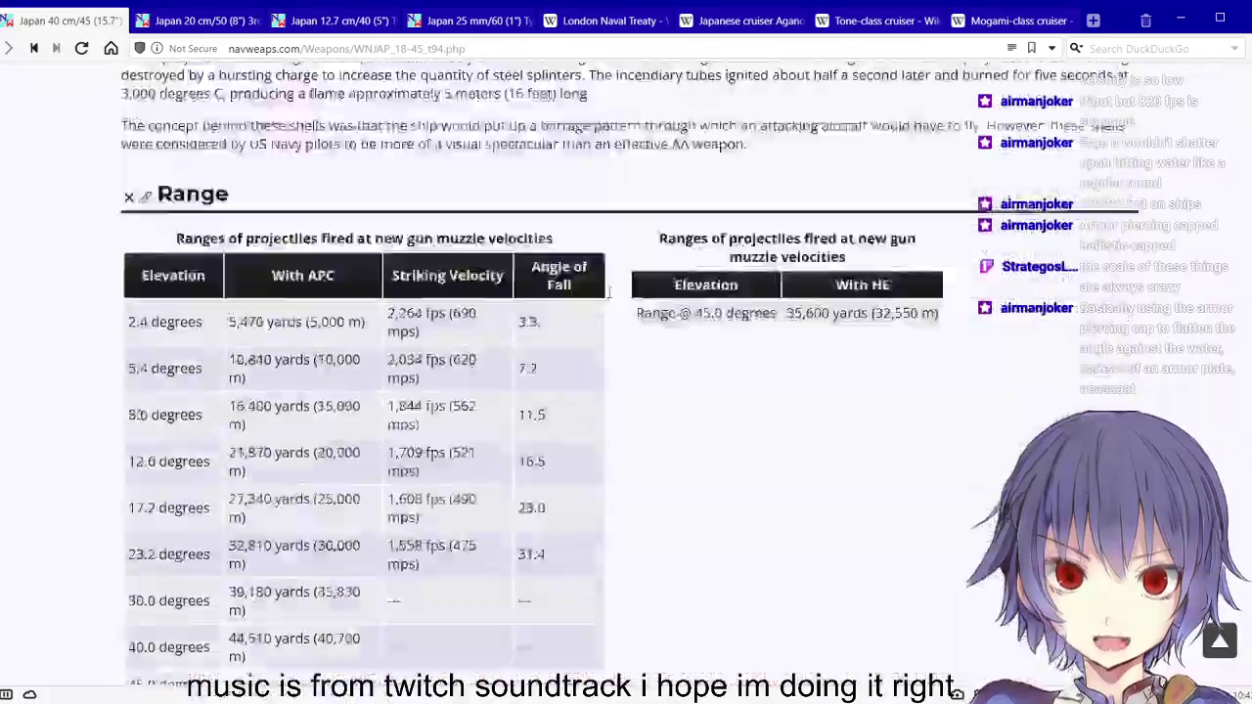
scroll(606, 309, up, 3)
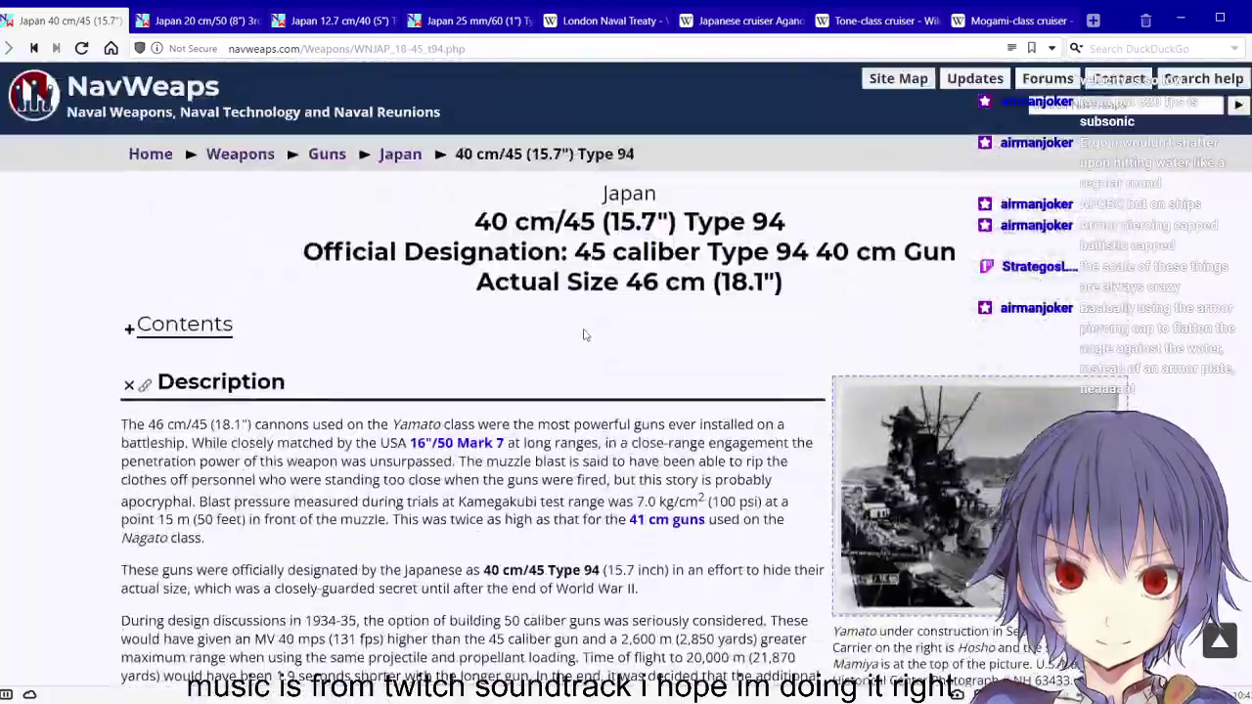
click(323, 153)
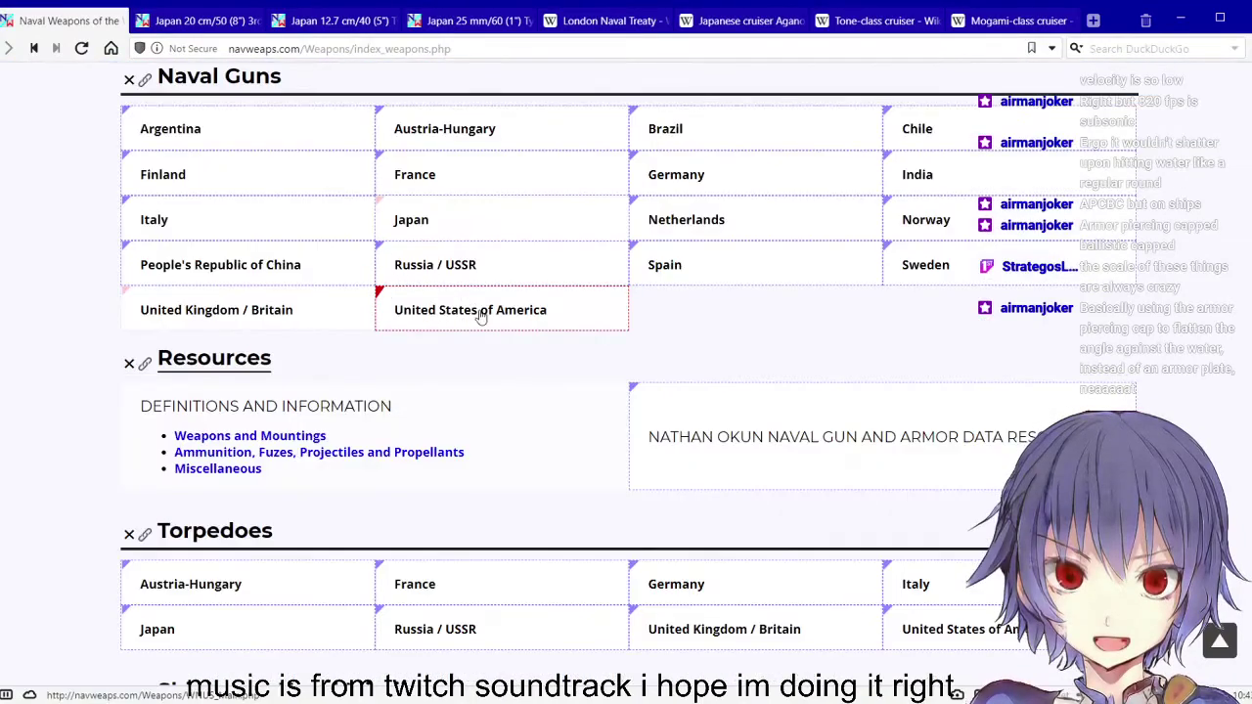
click(480, 313)
scroll(384, 451, down, 8)
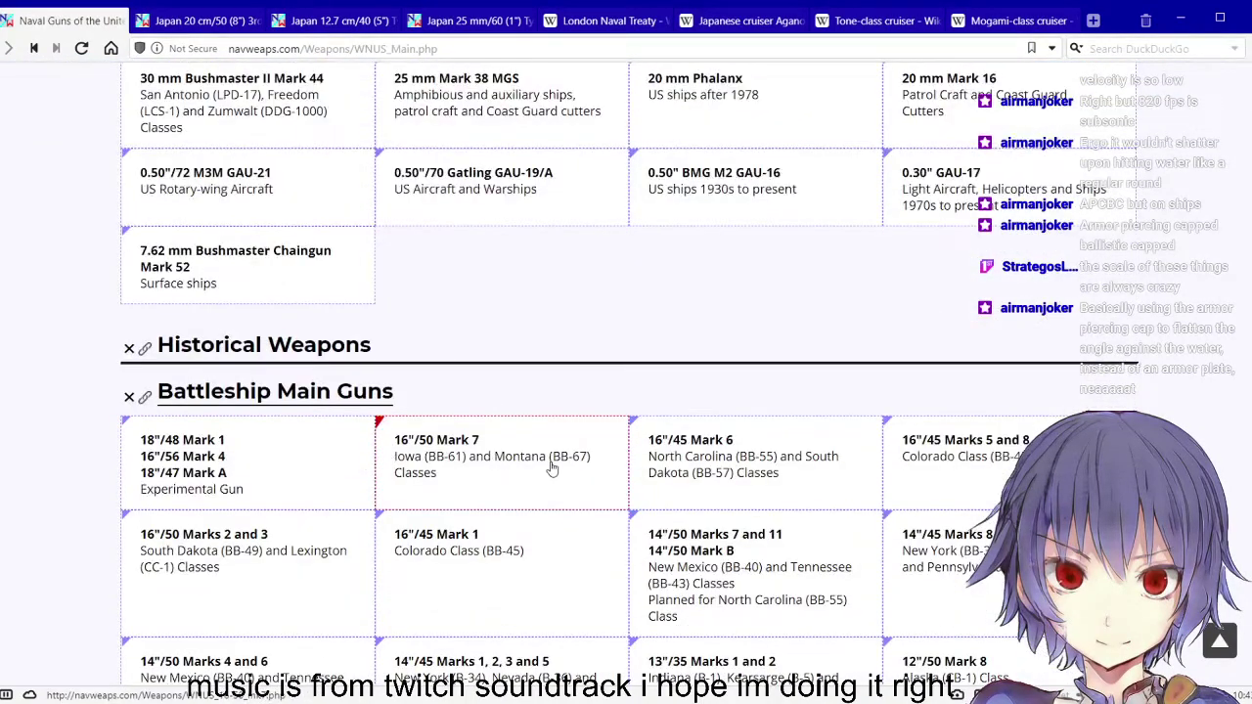
click(553, 469)
Look through the 16"/50 Mark 7 page's description and data down to its armour and concrete penetration tables
scroll(658, 358, down, 10)
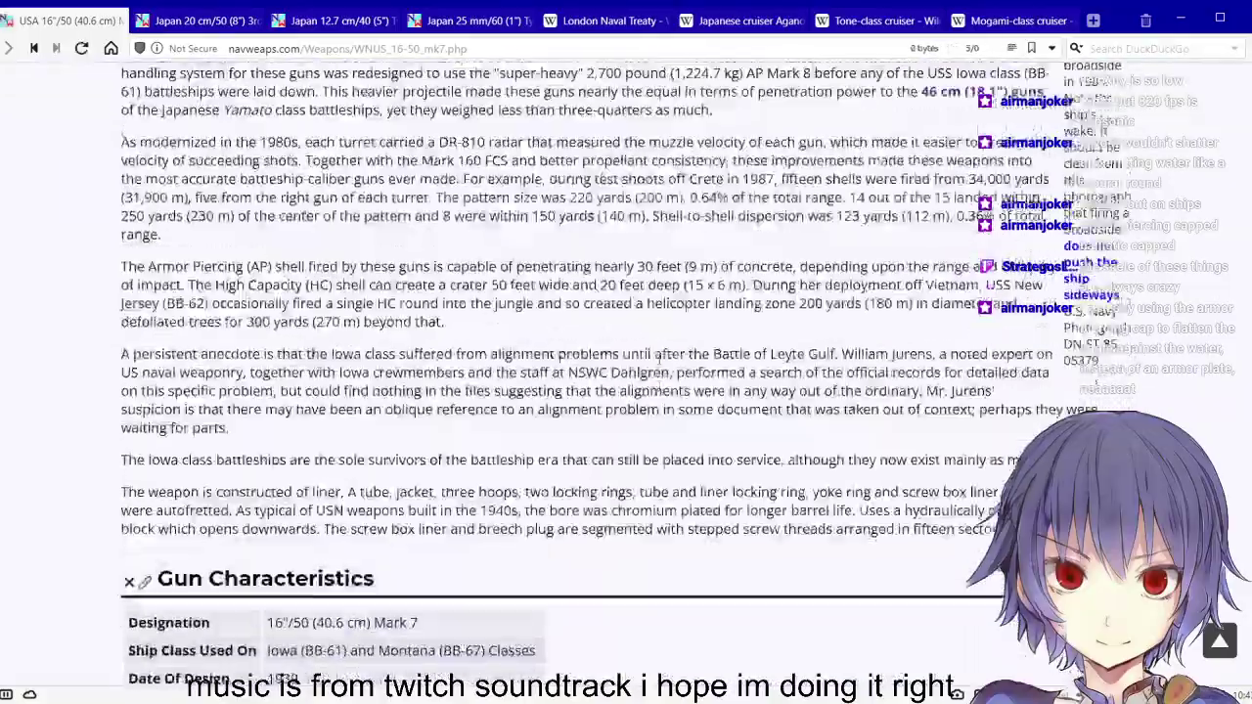
scroll(659, 357, up, 10)
scroll(669, 358, down, 12)
scroll(668, 358, down, 15)
scroll(668, 355, down, 10)
scroll(668, 354, down, 15)
scroll(668, 358, down, 15)
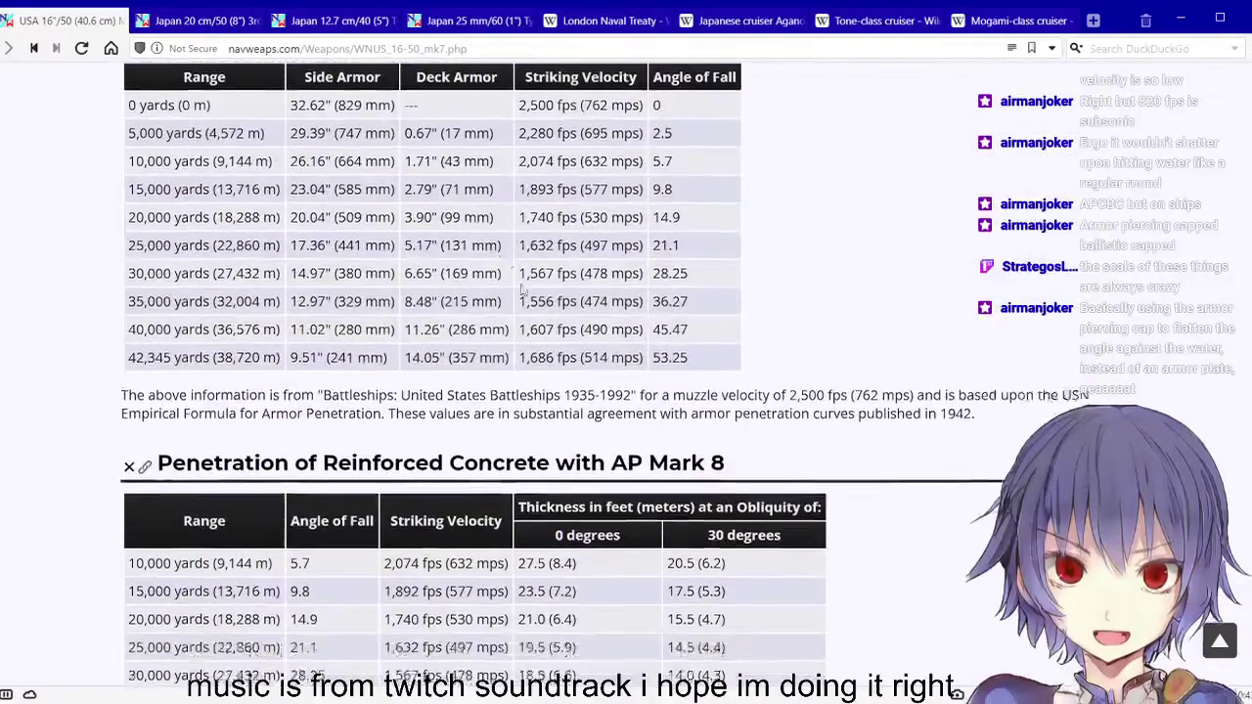
scroll(528, 293, down, 6)
scroll(533, 295, up, 7)
scroll(543, 299, down, 2)
scroll(547, 302, down, 5)
Examine the AP Mark 8 reinforced concrete penetration table, highlighting its heading and the 0-degree thickness at 42,345 yards
scroll(375, 319, up, 1)
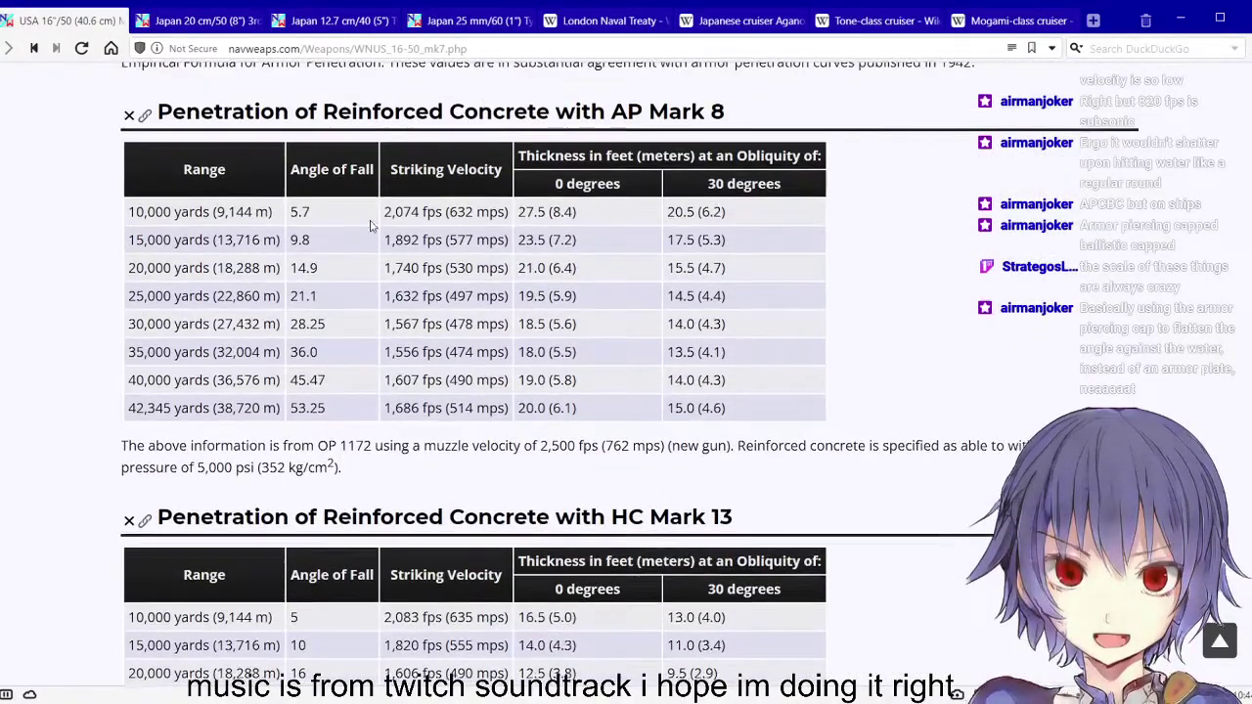
scroll(370, 226, up, 1)
drag(274, 163, 691, 164)
click(733, 173)
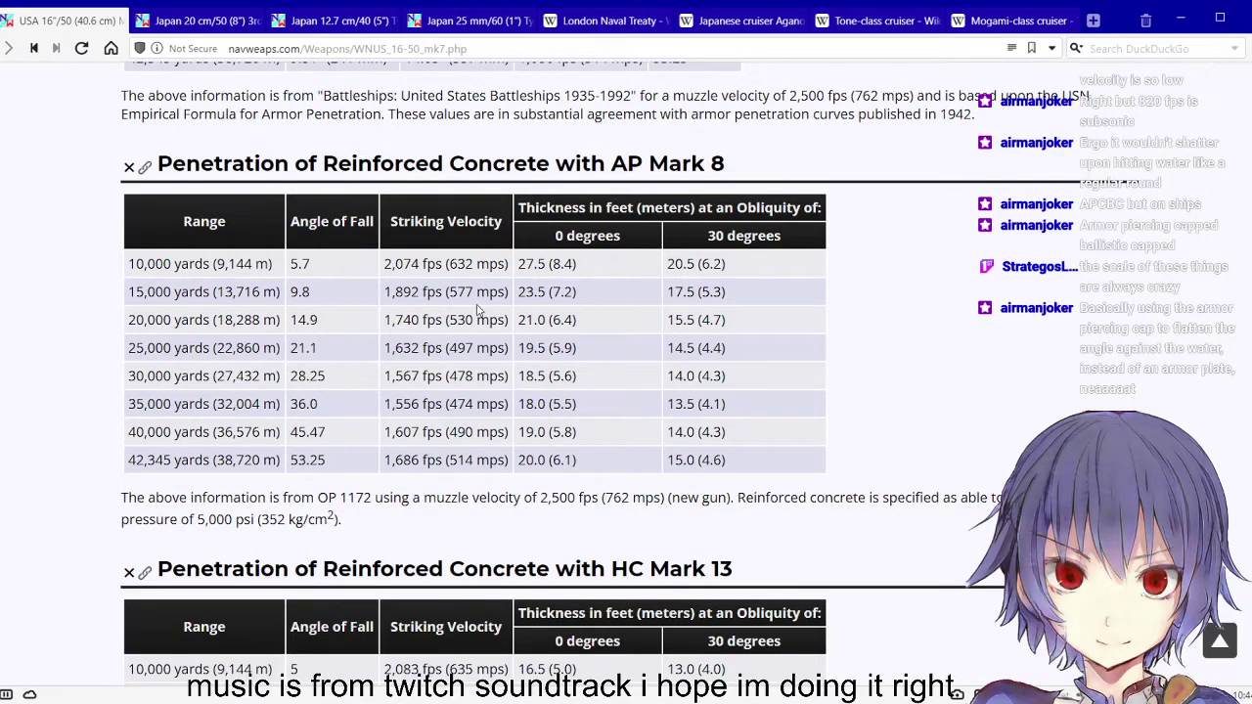
drag(524, 466, 572, 466)
click(579, 468)
click(587, 470)
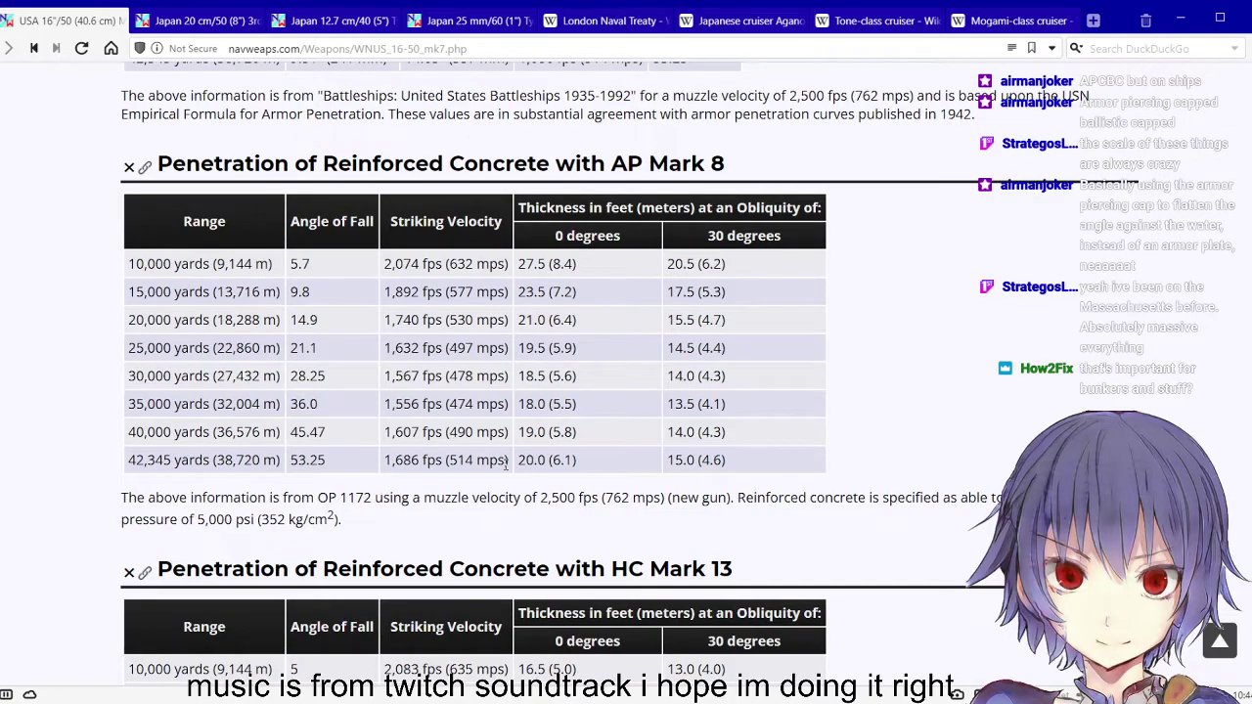
Review the AP Mark 8 concrete penetration figures, highlighting the rows from 15,000 to 40,000 yards and clearing the selection
scroll(529, 437, up, 4)
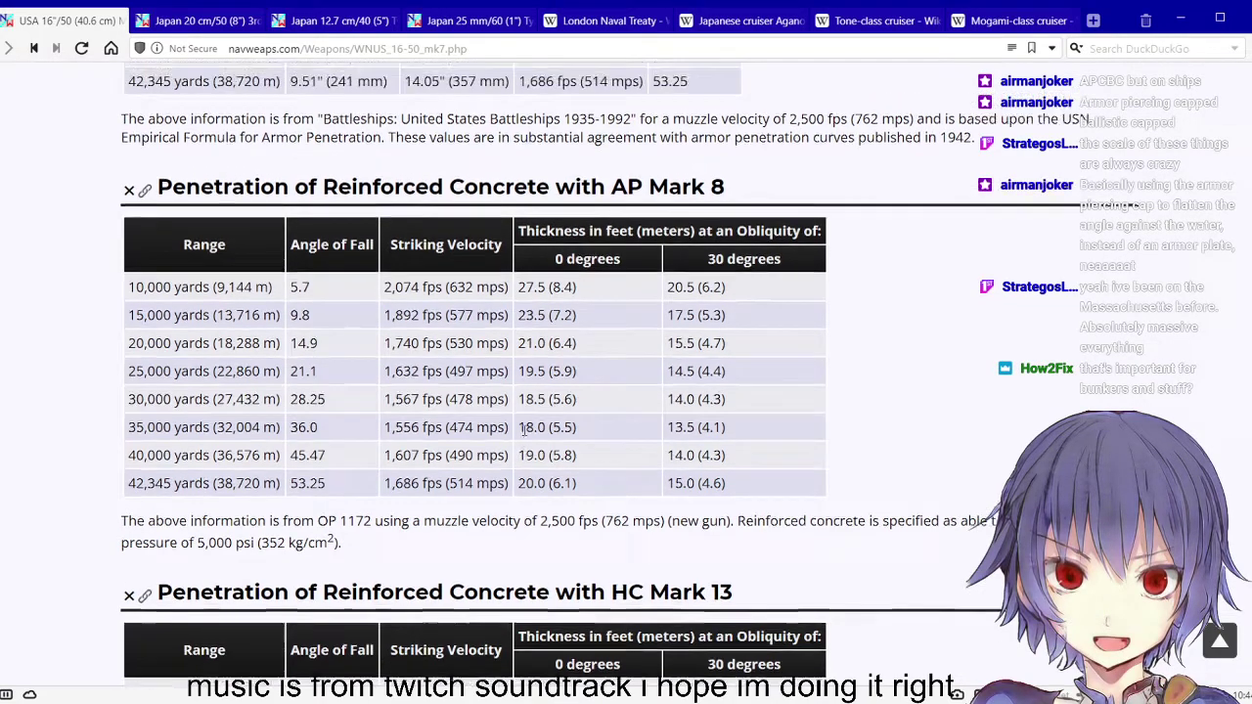
scroll(530, 437, up, 2)
scroll(489, 411, down, 6)
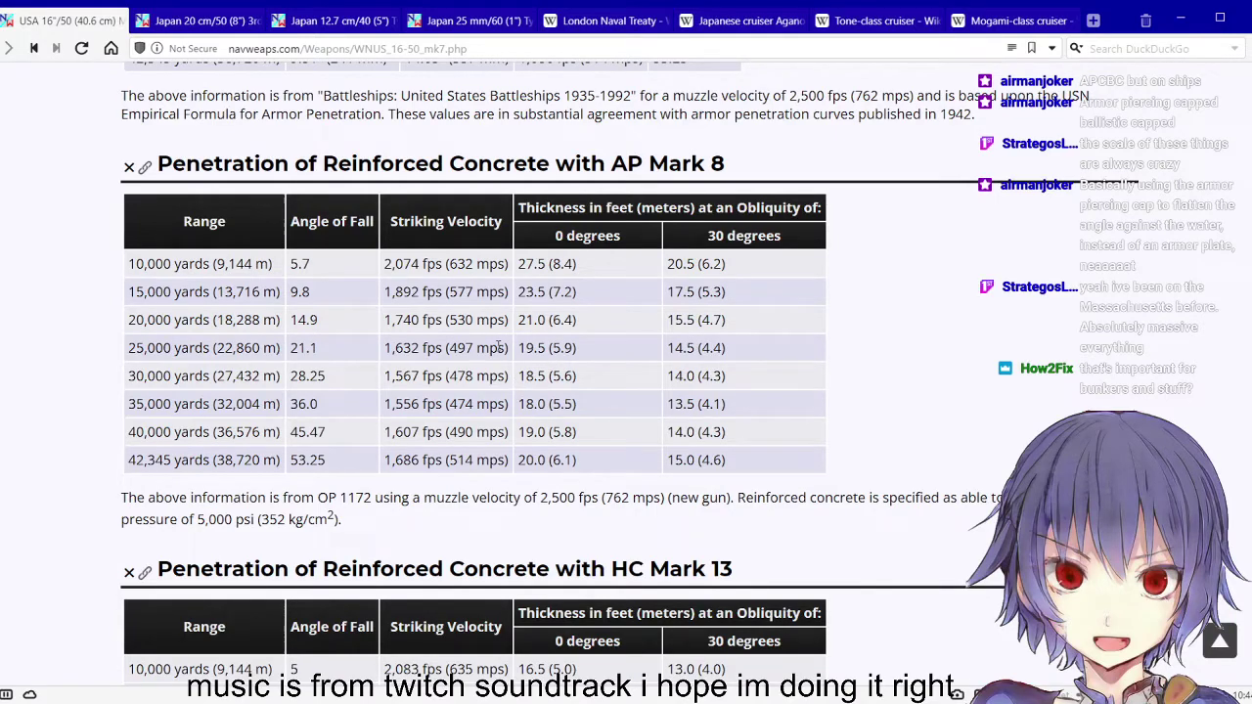
drag(245, 292, 577, 431)
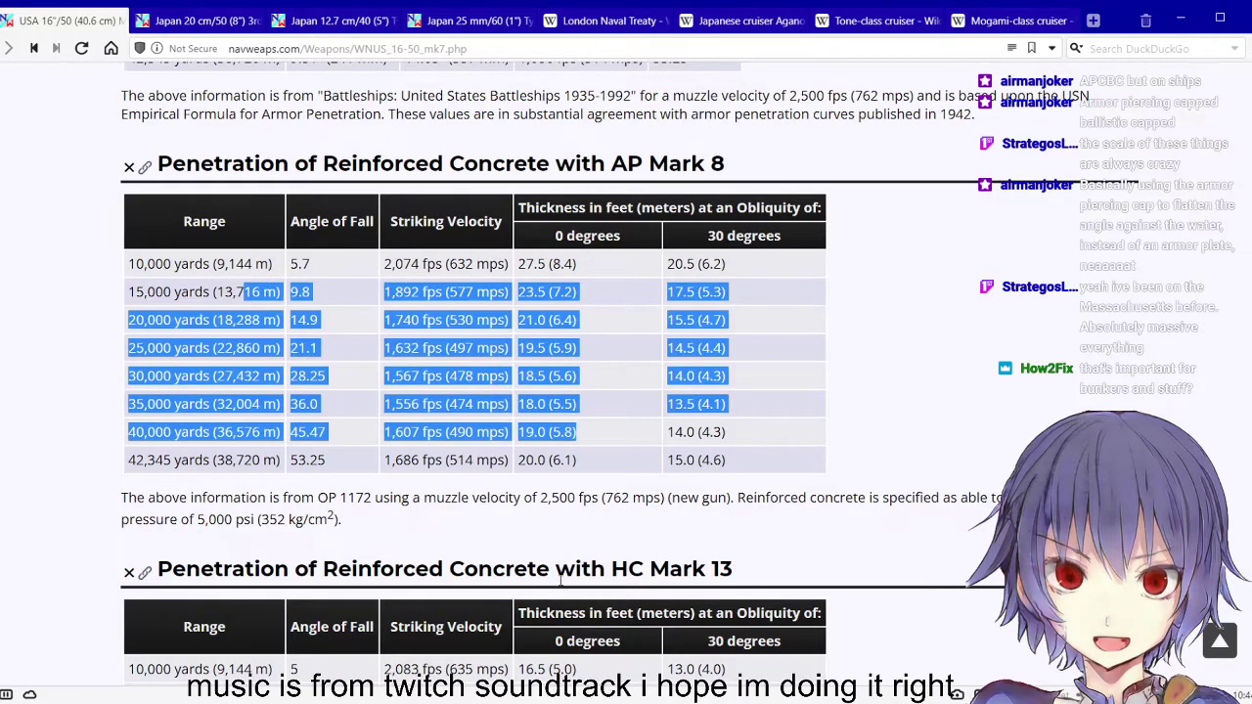
click(415, 491)
scroll(391, 411, down, 3)
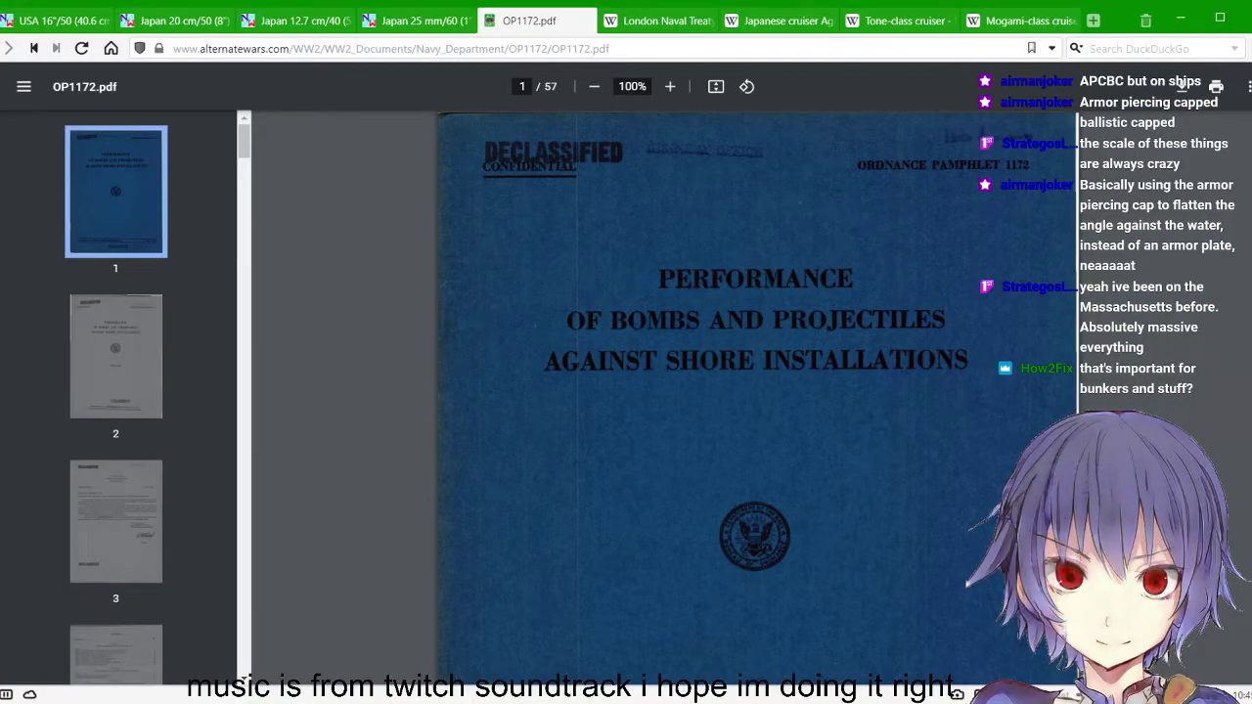
Read the cover pages and Bureau of Ordnance letter of OP1172.pdf, including the paragraph about superseding existing publications
scroll(759, 392, down, 4)
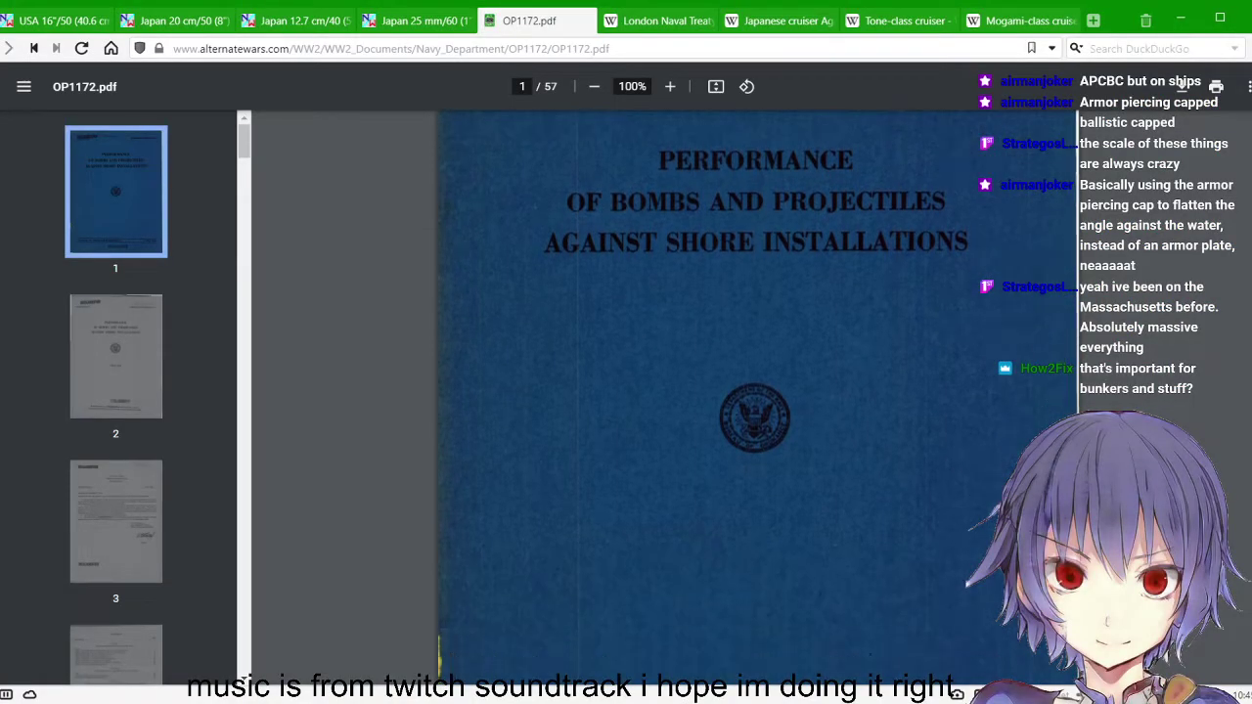
scroll(758, 392, down, 2)
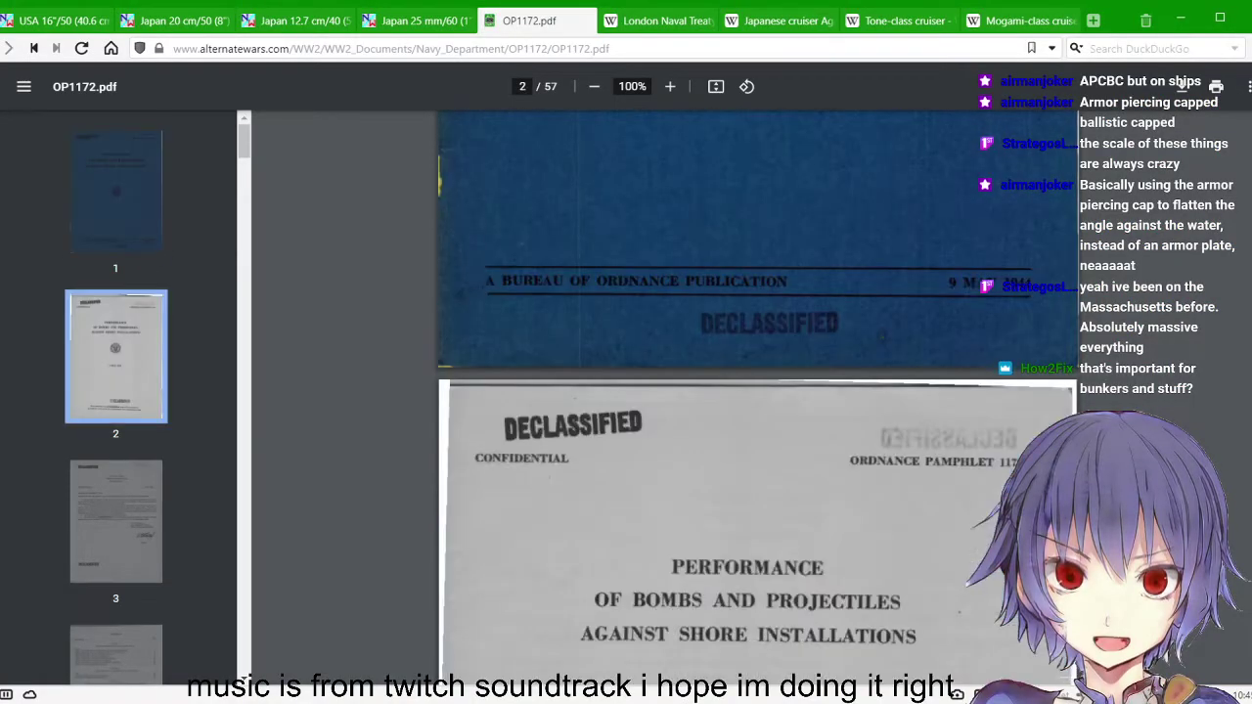
scroll(759, 391, up, 6)
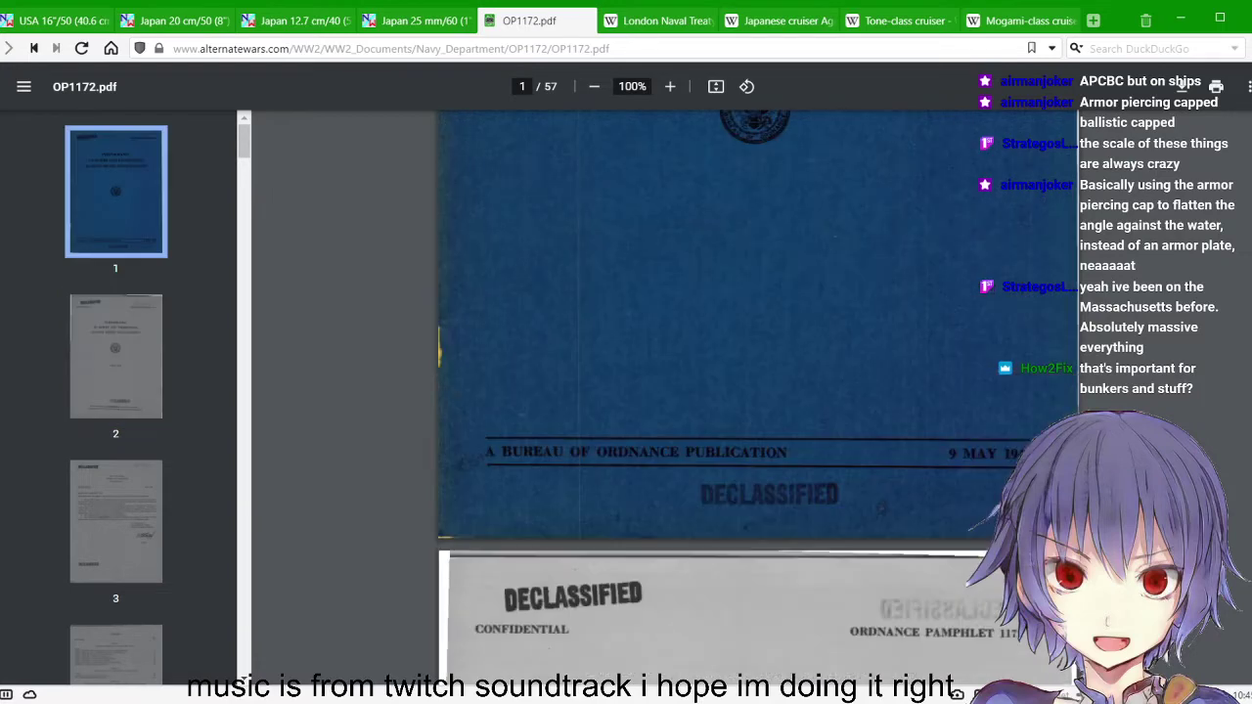
scroll(758, 391, down, 3)
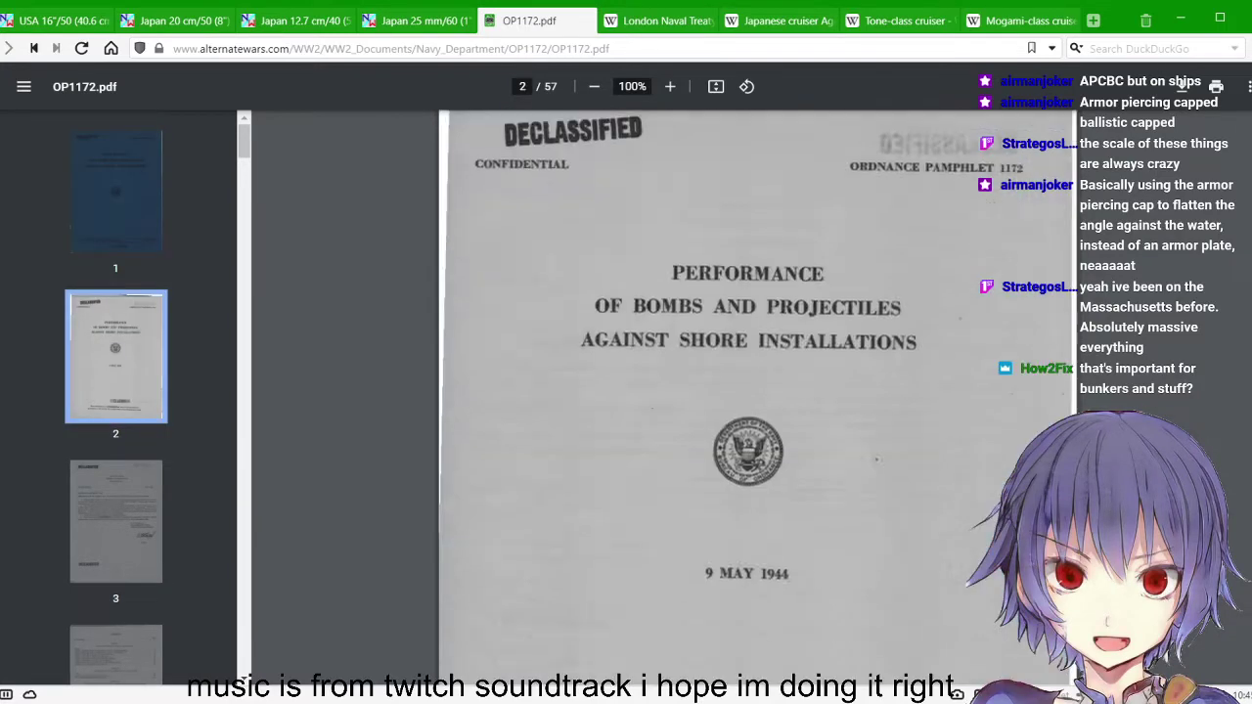
scroll(758, 391, down, 8)
scroll(758, 391, down, 4)
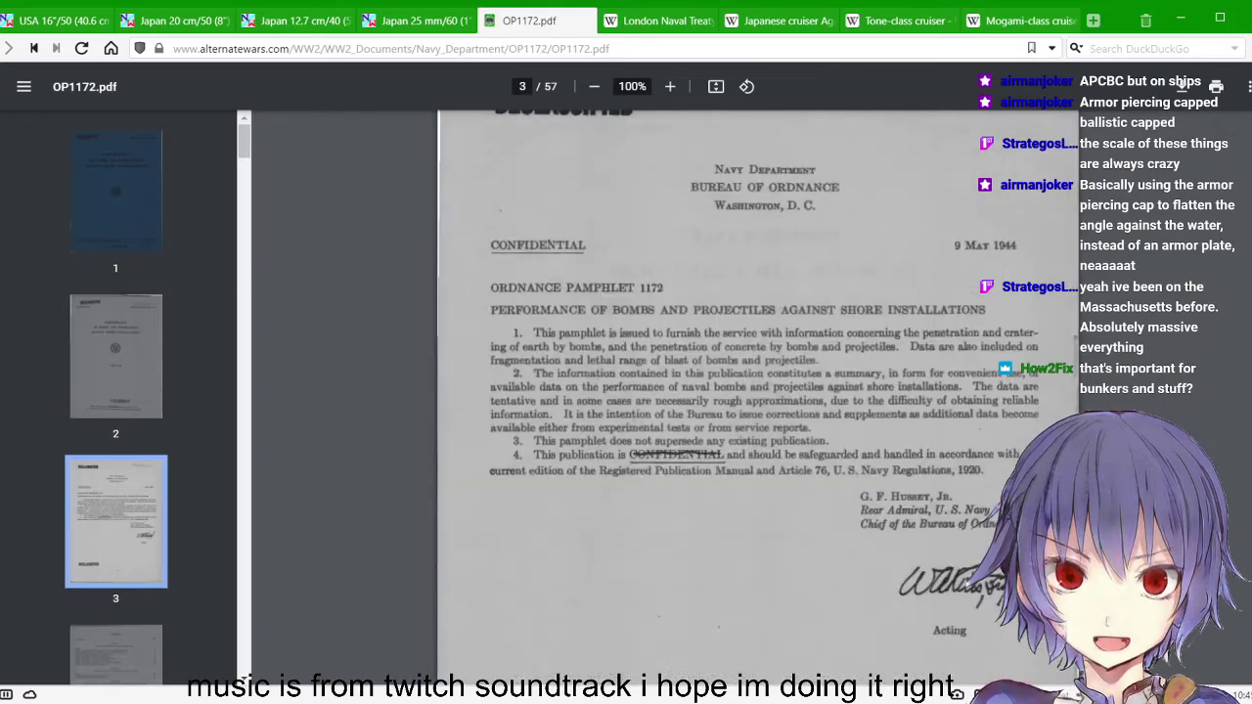
scroll(758, 392, down, 1)
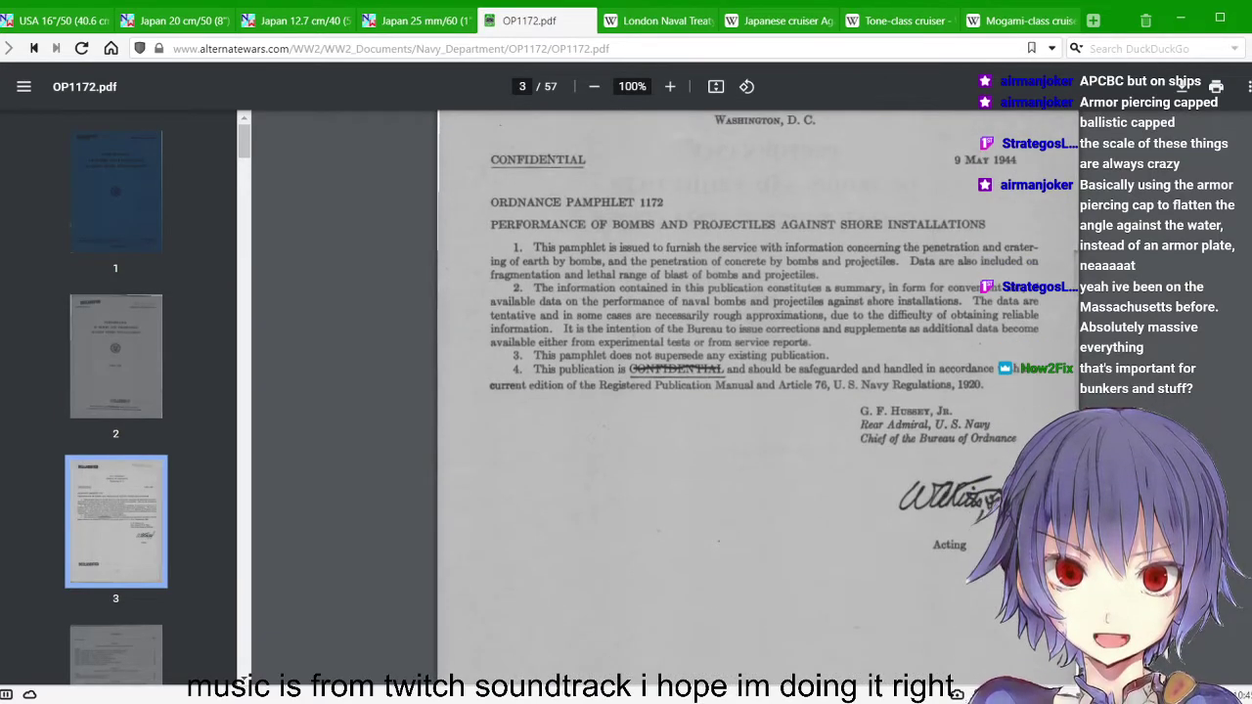
drag(587, 356, 759, 360)
scroll(695, 355, down, 10)
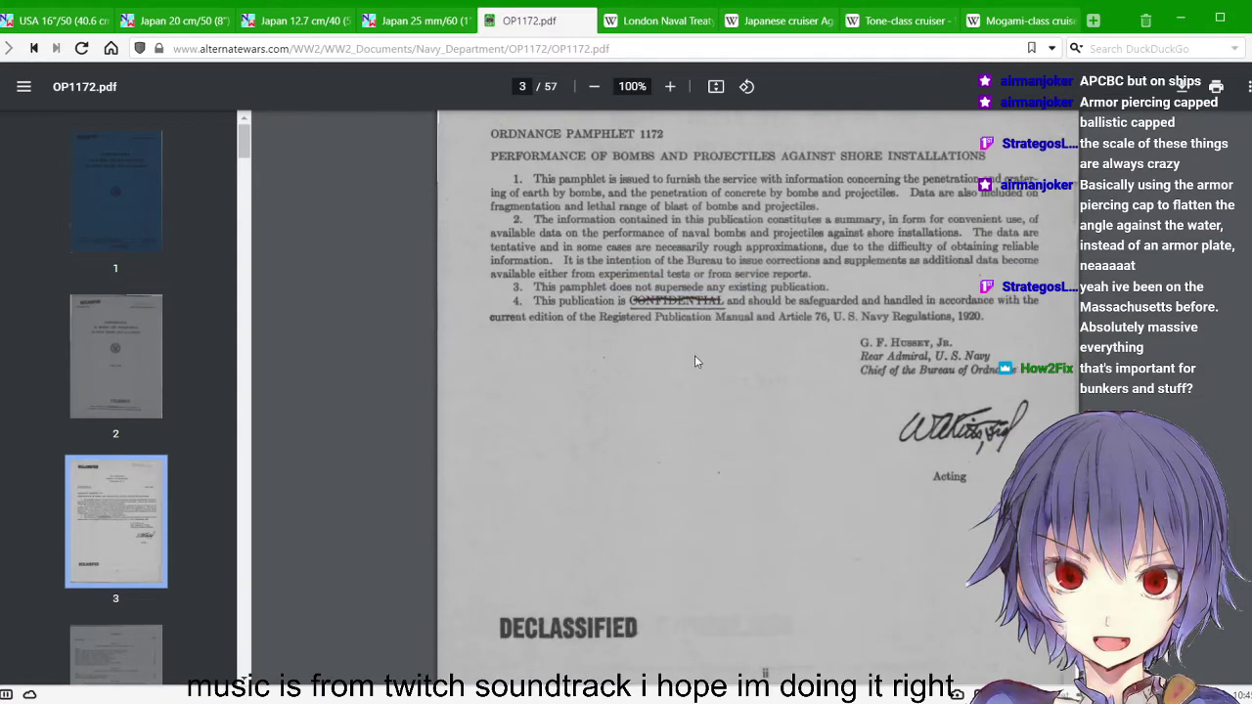
Read the pamphlet's introduction and study the Section I diagrams of bomb craters and delay-fuze detonation
scroll(694, 347, down, 6)
scroll(695, 347, down, 15)
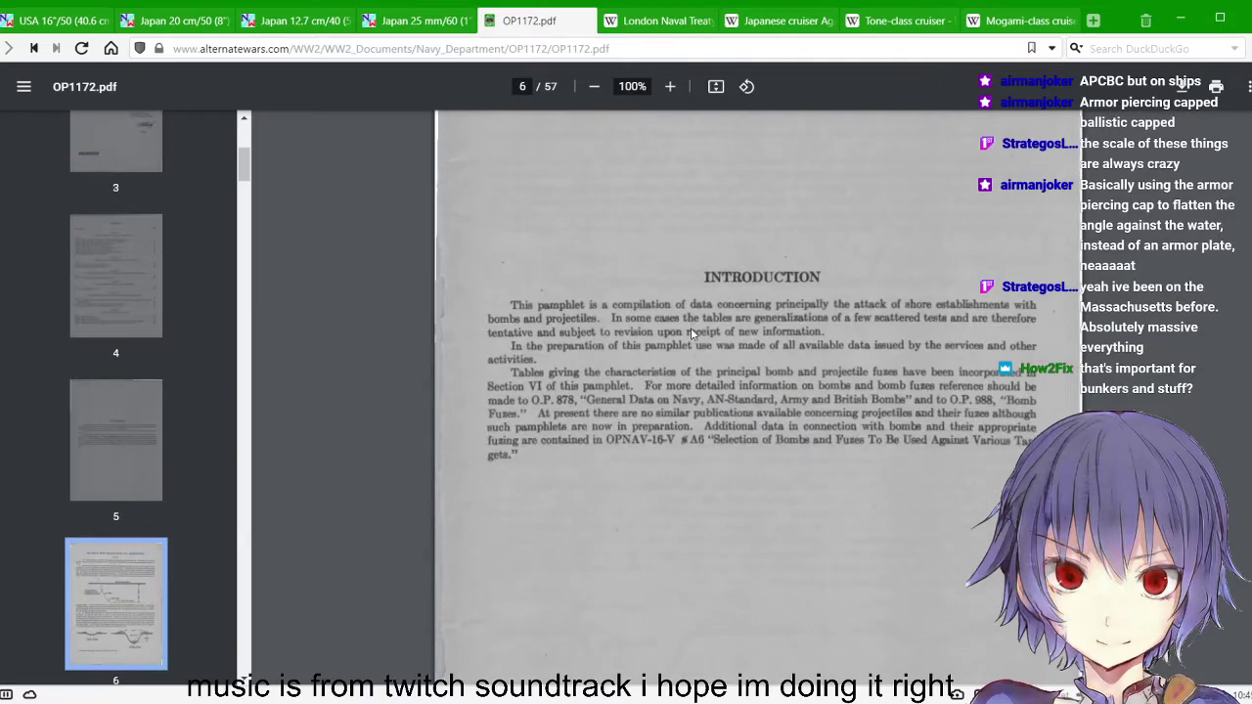
scroll(690, 331, down, 10)
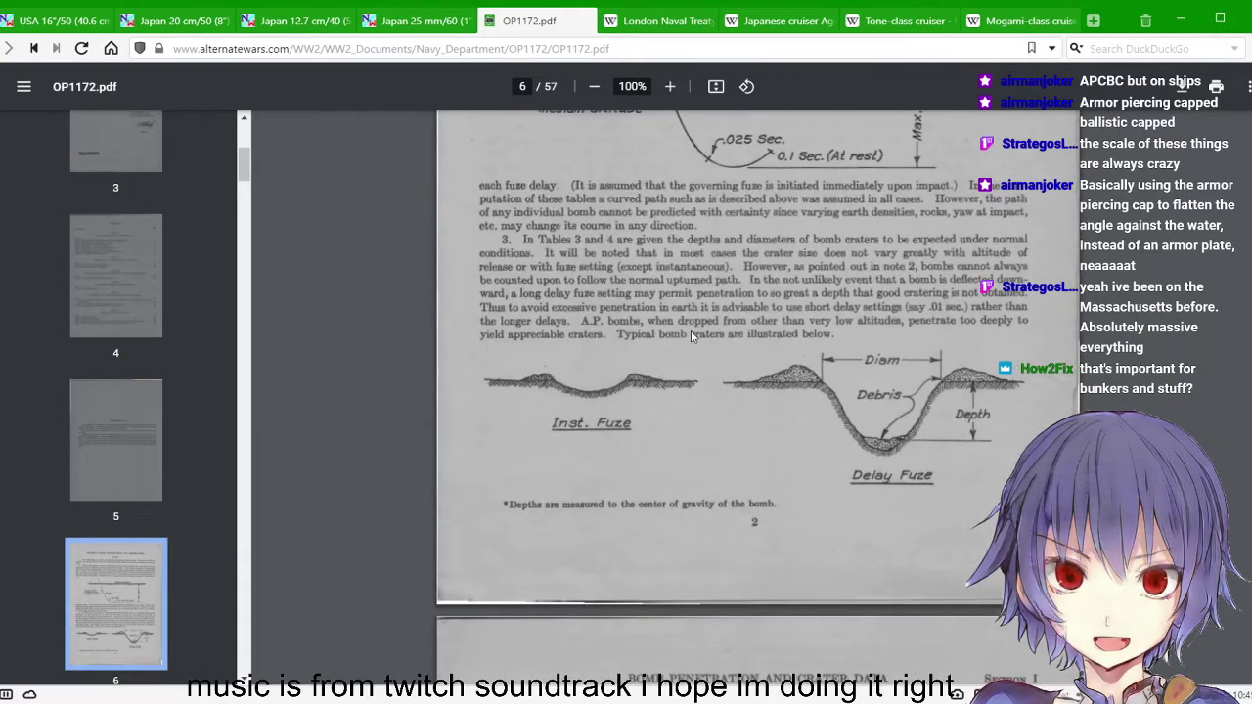
scroll(691, 330, down, 3)
scroll(684, 382, down, 4)
scroll(684, 381, up, 1)
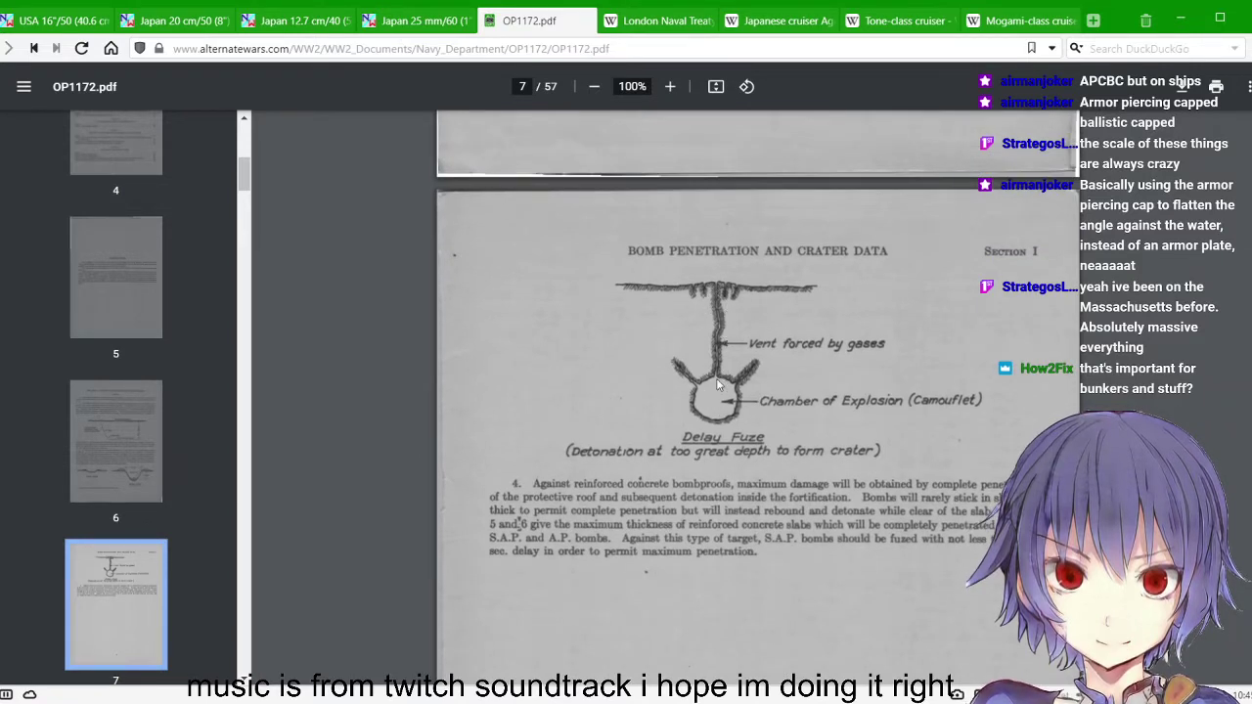
scroll(717, 382, down, 4)
scroll(719, 385, up, 6)
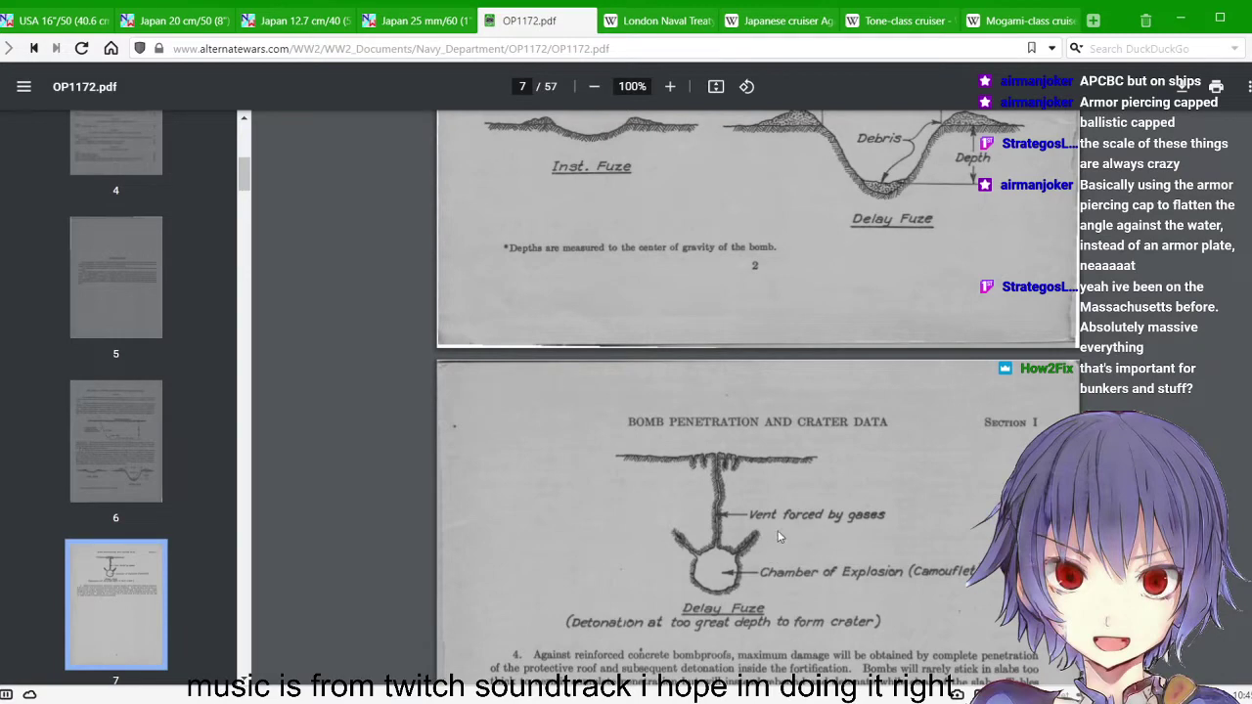
Browse the Section I tables of bomb penetration depths and crater sizes in clay, hard chalk and sand
scroll(780, 536, down, 10)
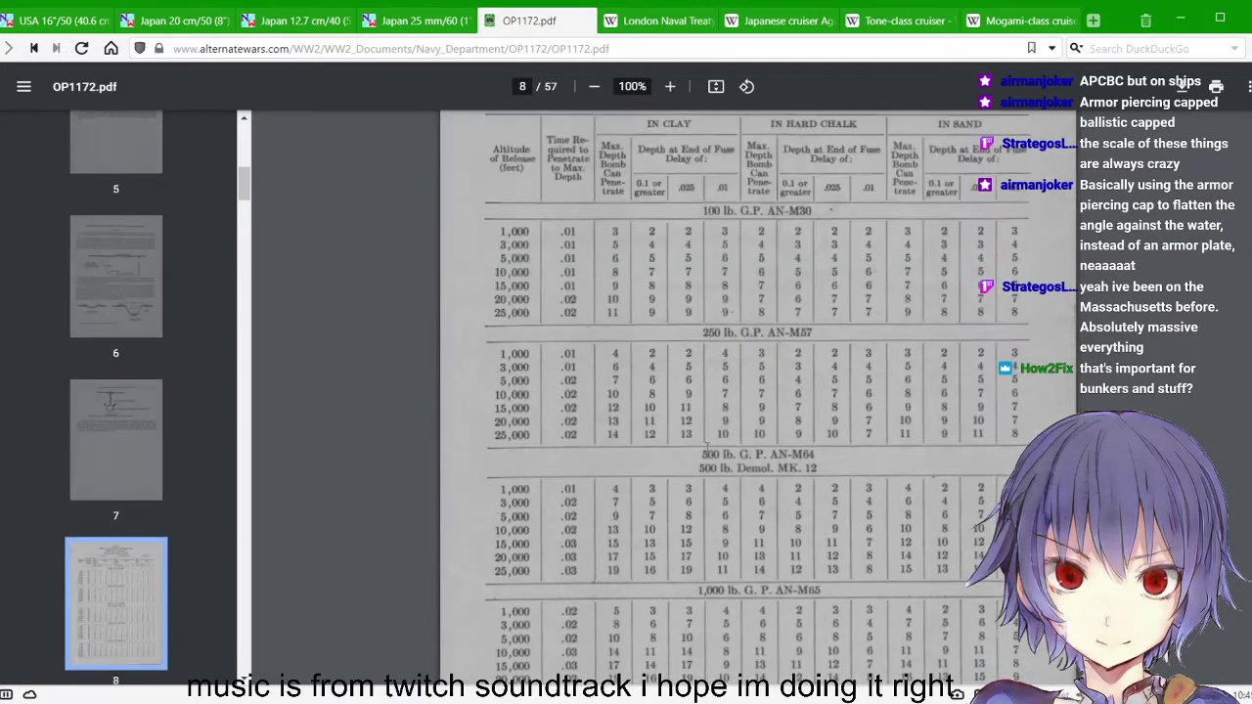
scroll(712, 443, down, 3)
scroll(713, 443, down, 9)
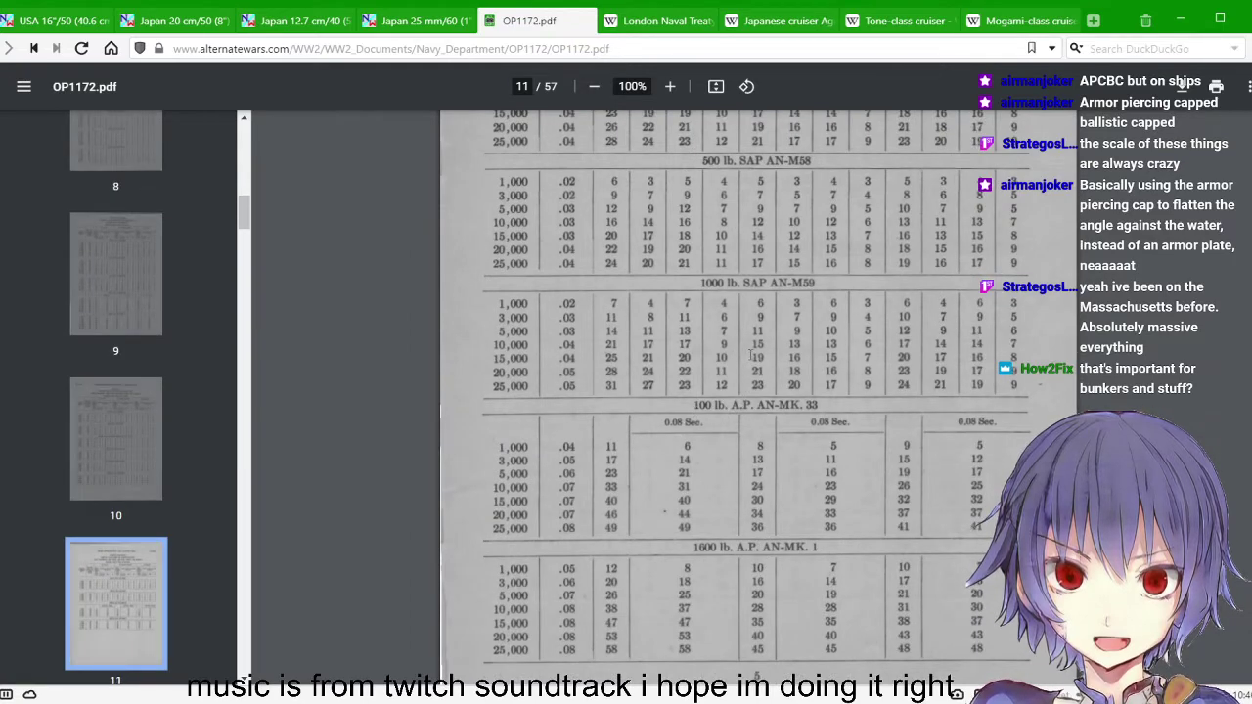
scroll(730, 349, down, 10)
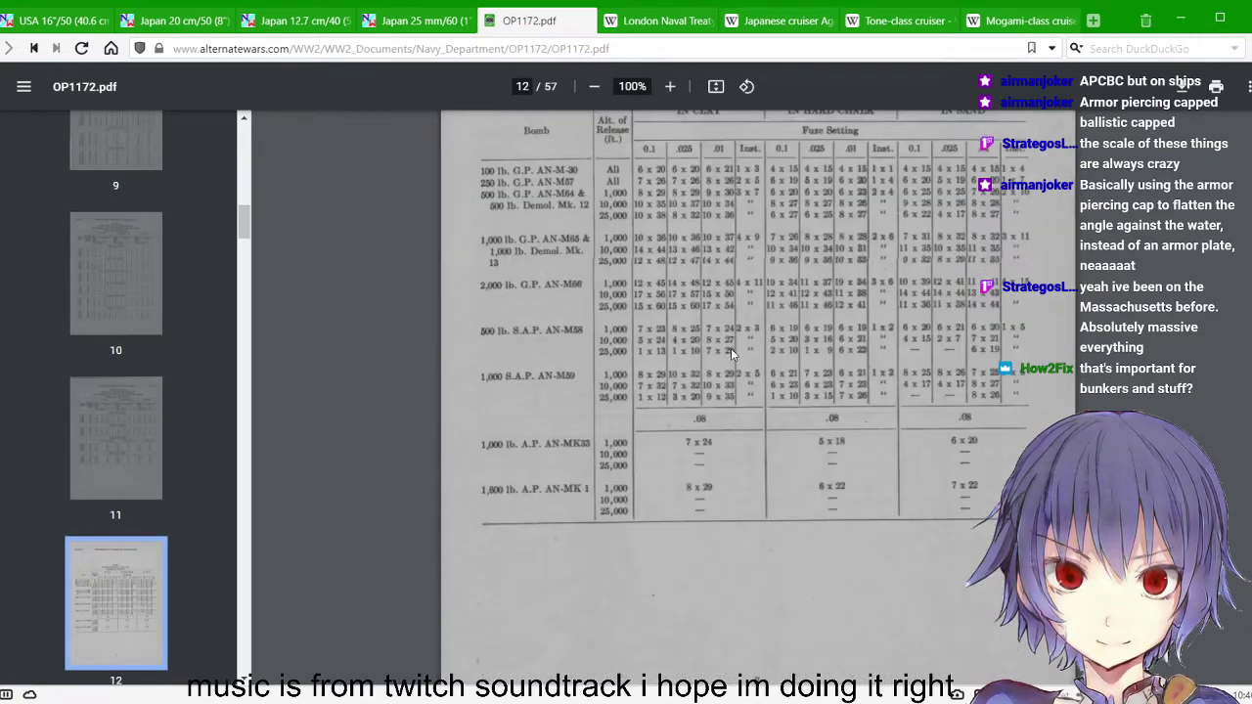
scroll(731, 352, down, 5)
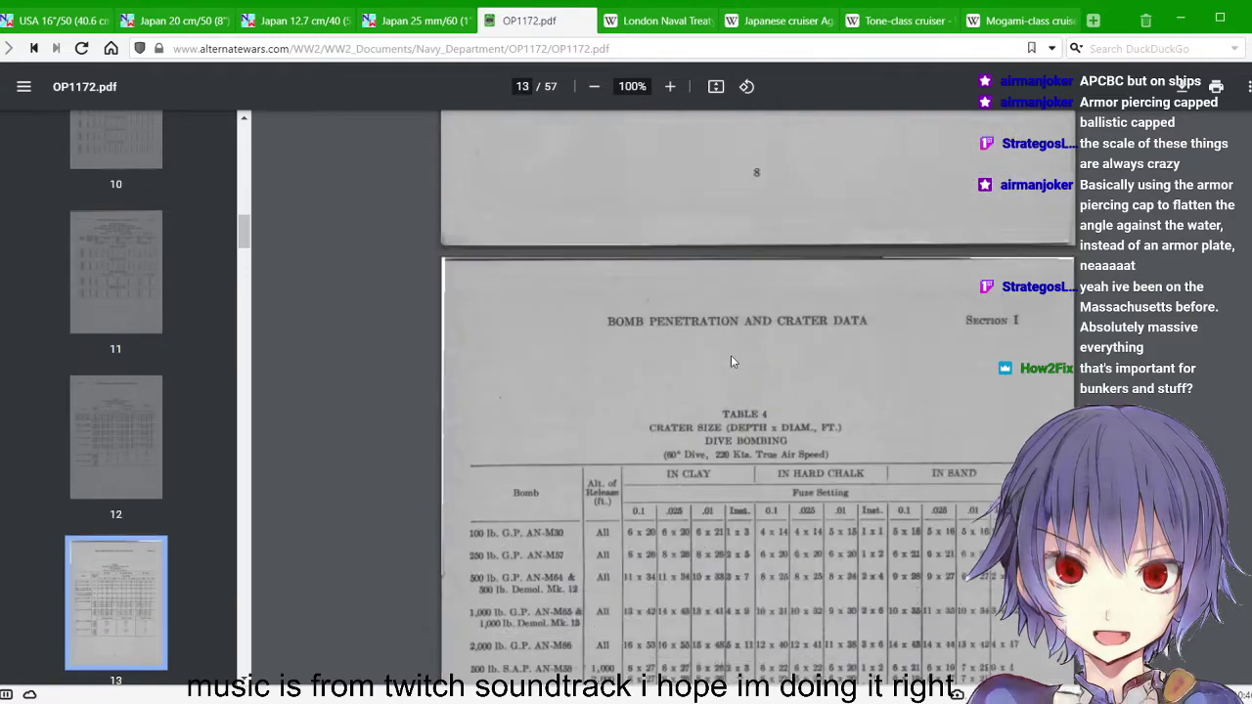
Examine Table 4 on dive-bombing crater sizes and Table 5 on reinforced concrete penetration by horizontal bombing
scroll(731, 359, down, 5)
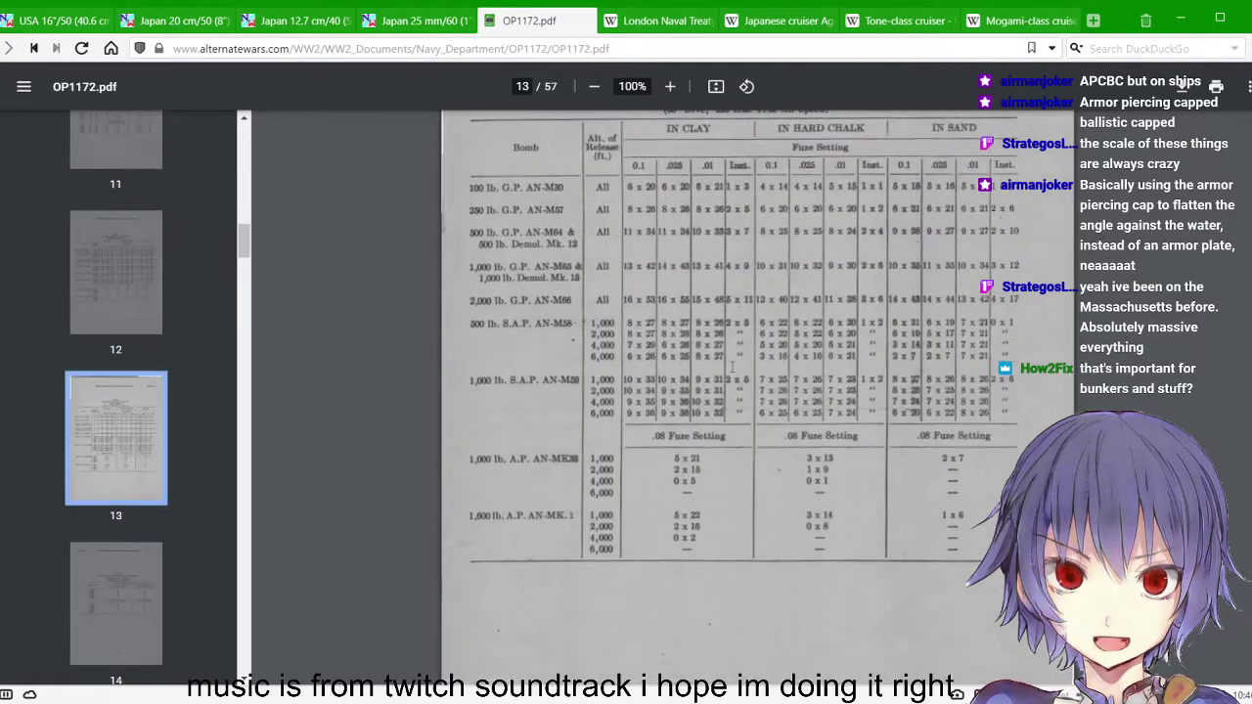
scroll(732, 367, up, 2)
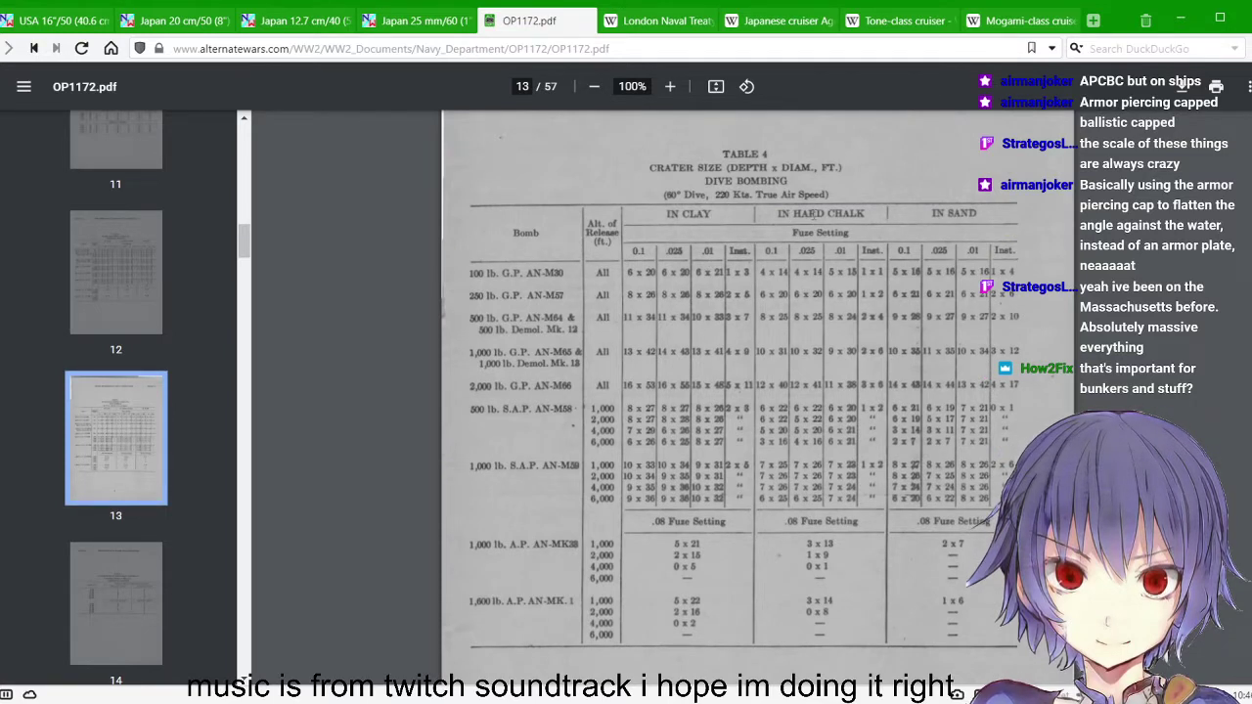
scroll(766, 213, down, 4)
scroll(767, 213, up, 6)
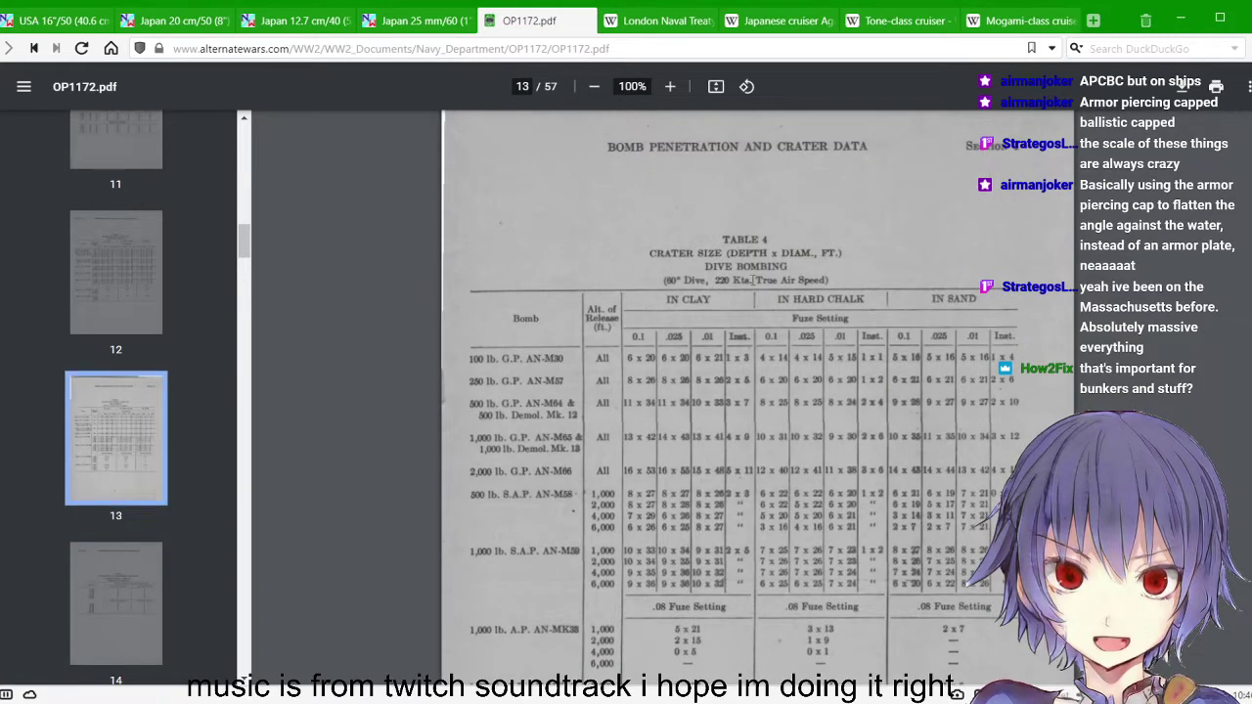
scroll(756, 288, down, 15)
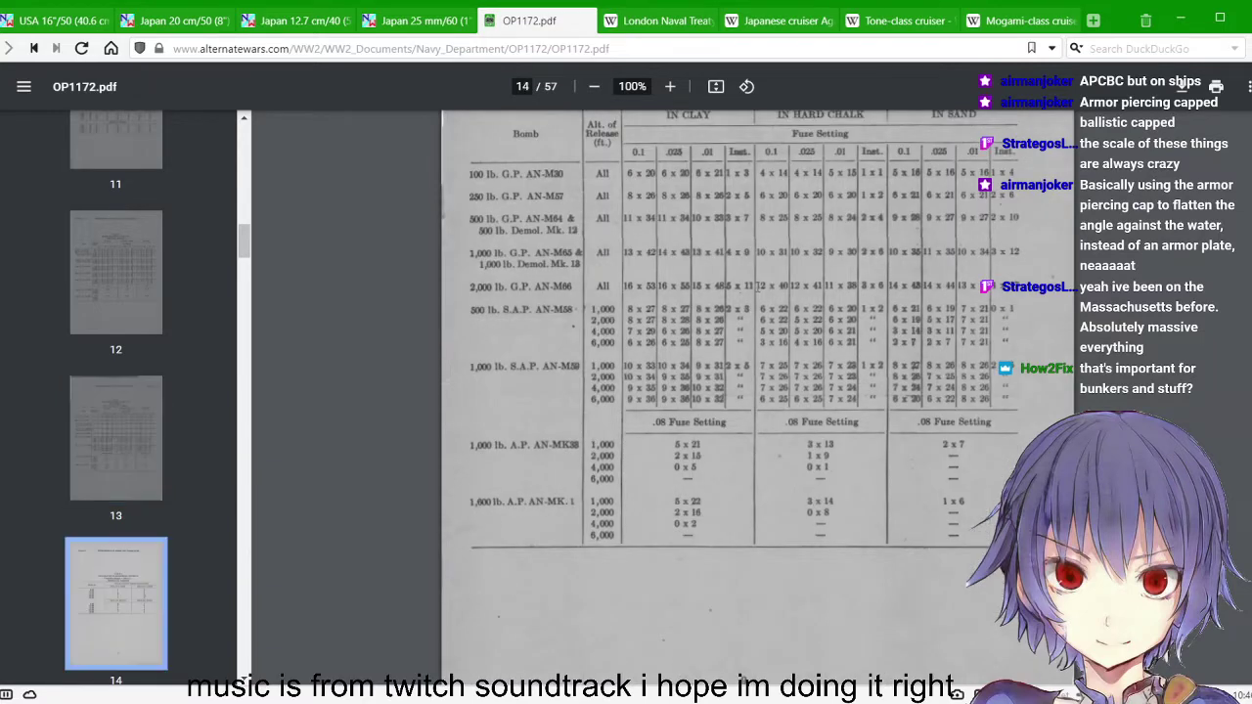
scroll(756, 284, down, 3)
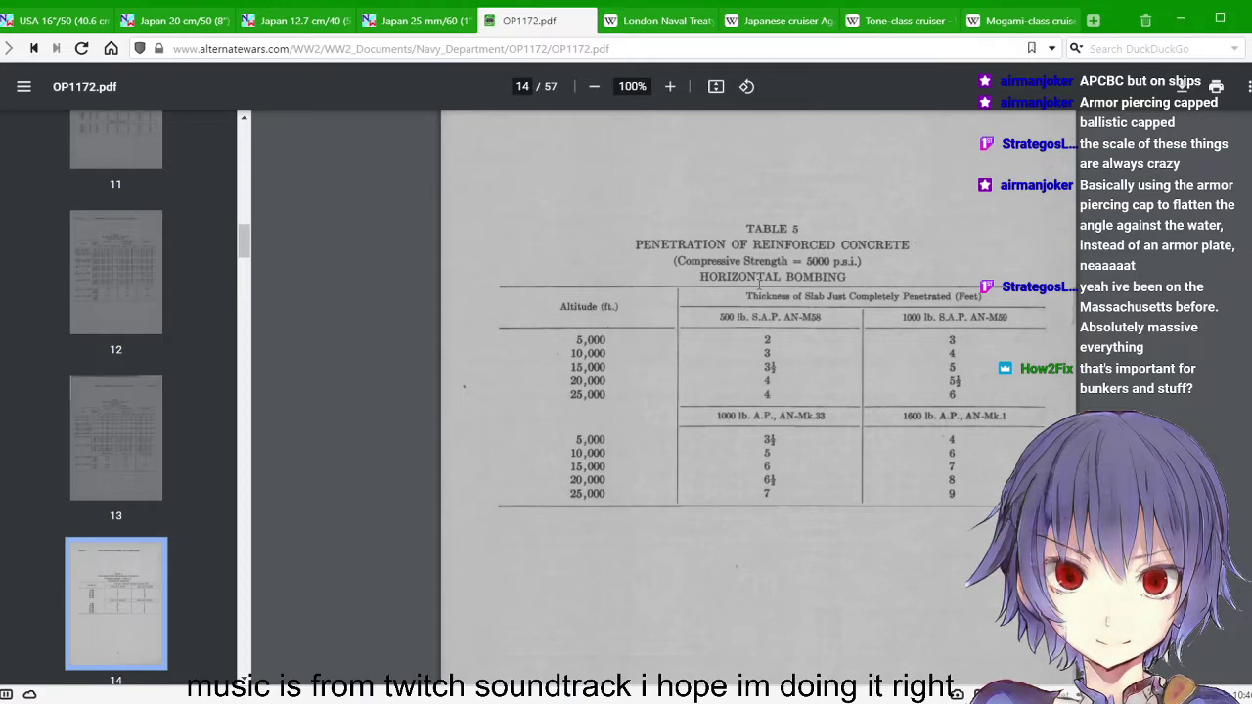
Skim the remaining Section I concrete and rock penetration pages and read the Section II notes on projectile penetration in concrete
scroll(760, 284, down, 14)
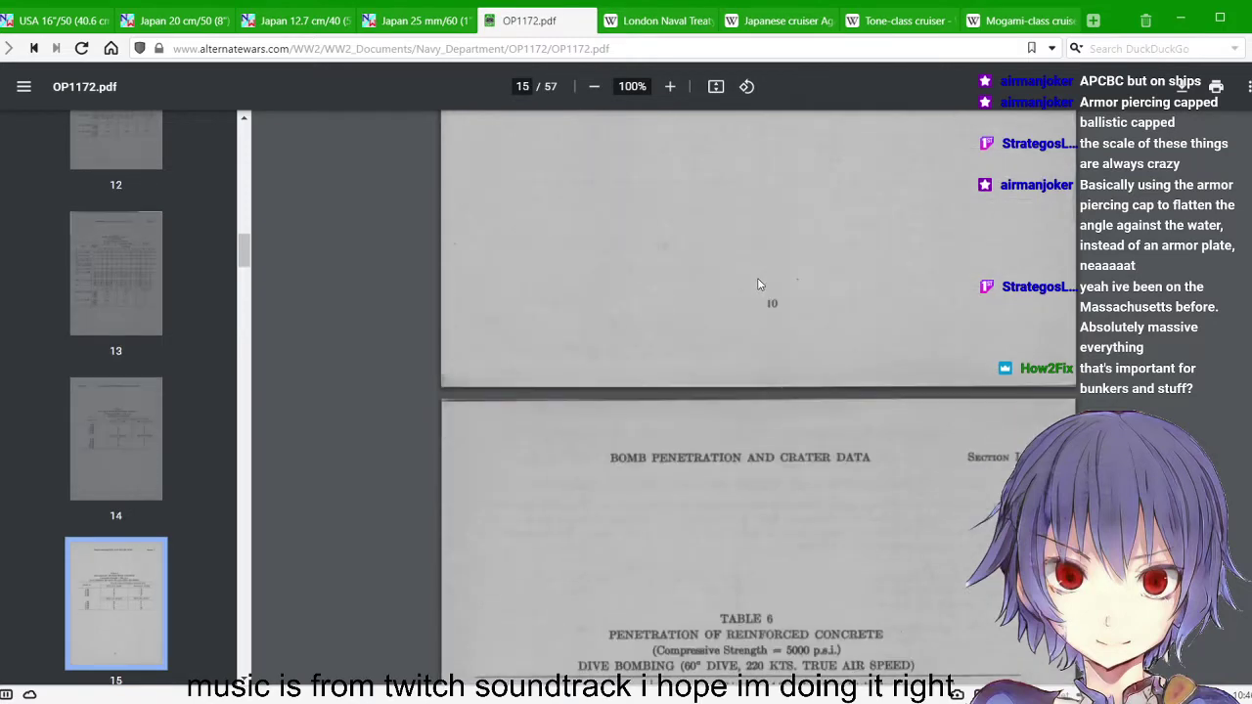
scroll(758, 283, down, 20)
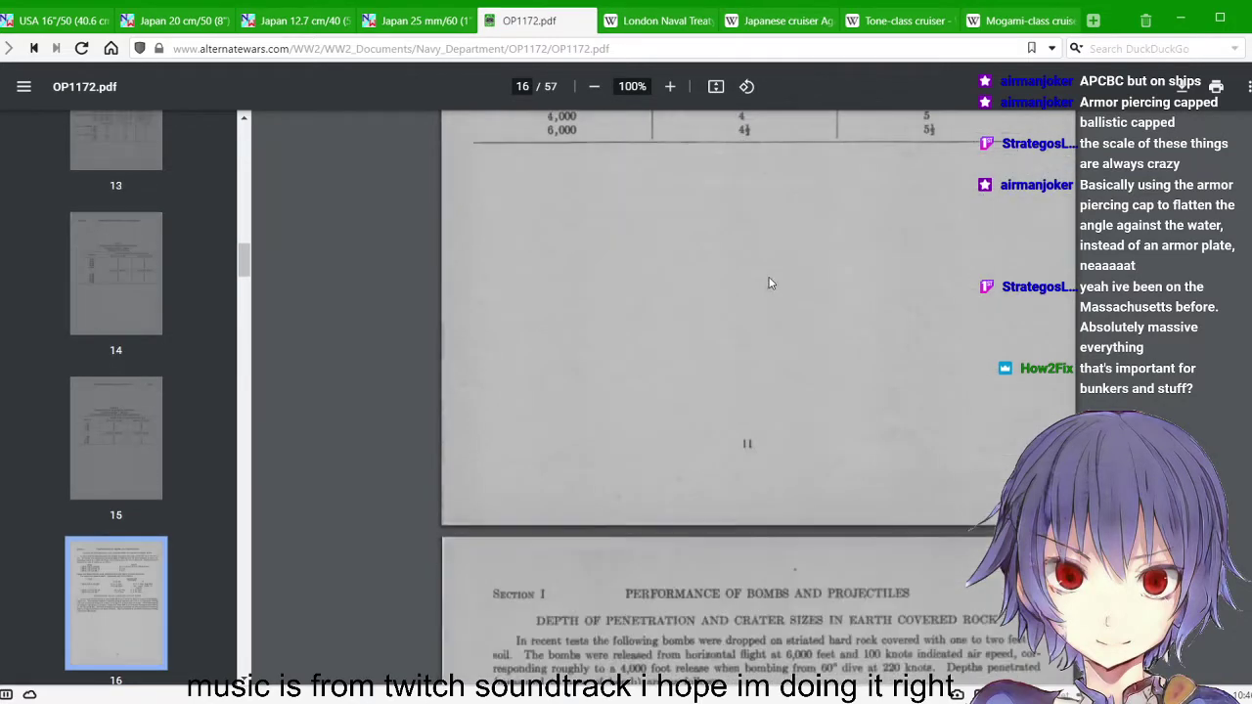
scroll(771, 280, down, 3)
scroll(770, 280, down, 3)
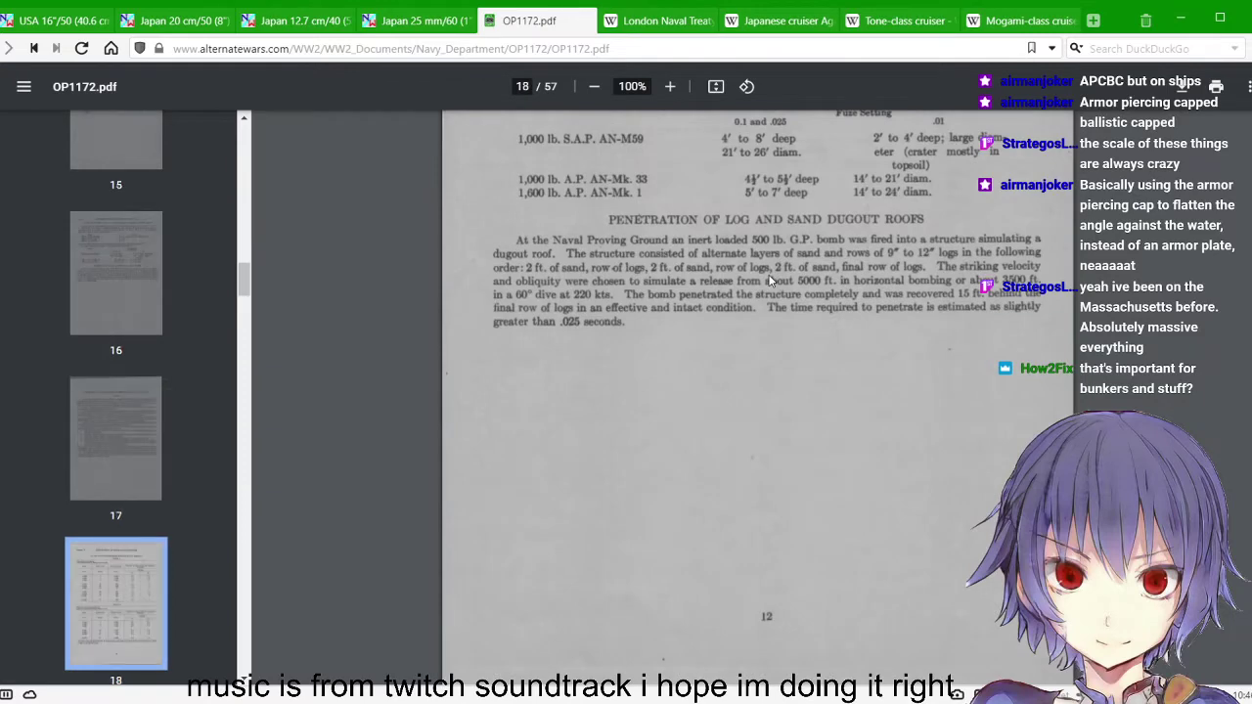
scroll(773, 289, up, 12)
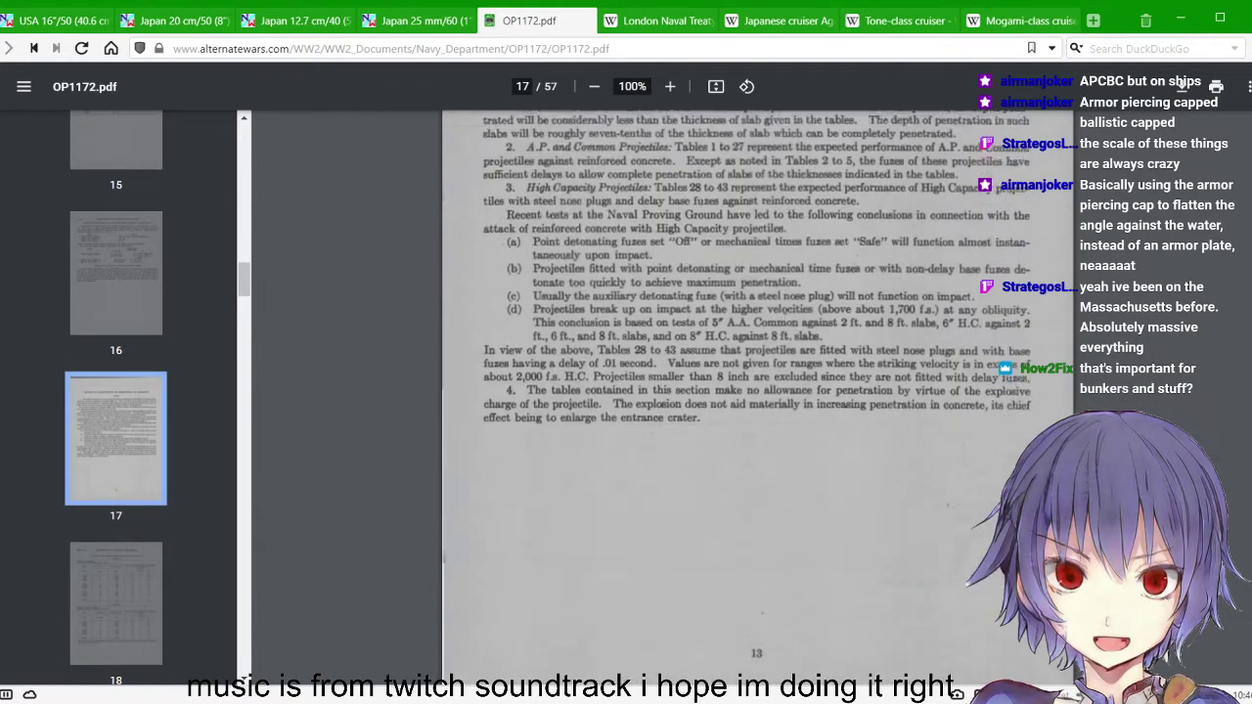
scroll(802, 441, down, 2)
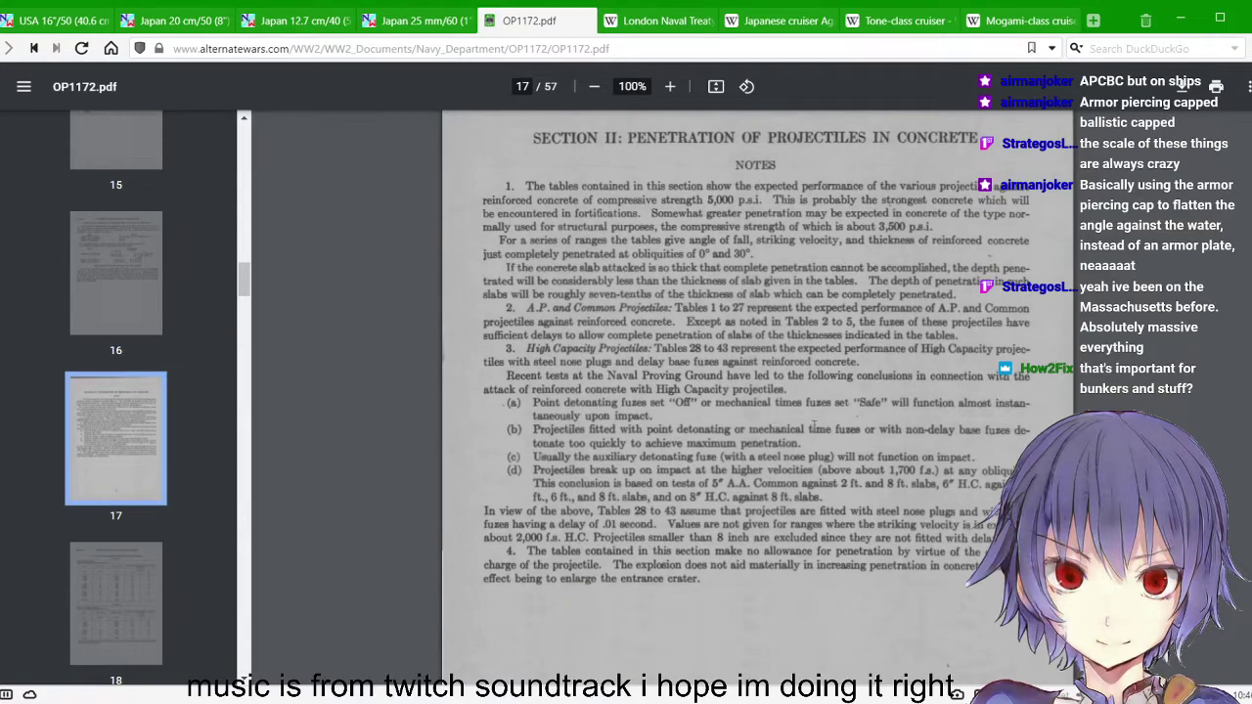
Close OP1172.pdf and study the table on penetration of reinforced concrete with HC Mark 13 on the USA 16"/50 page
click(584, 20)
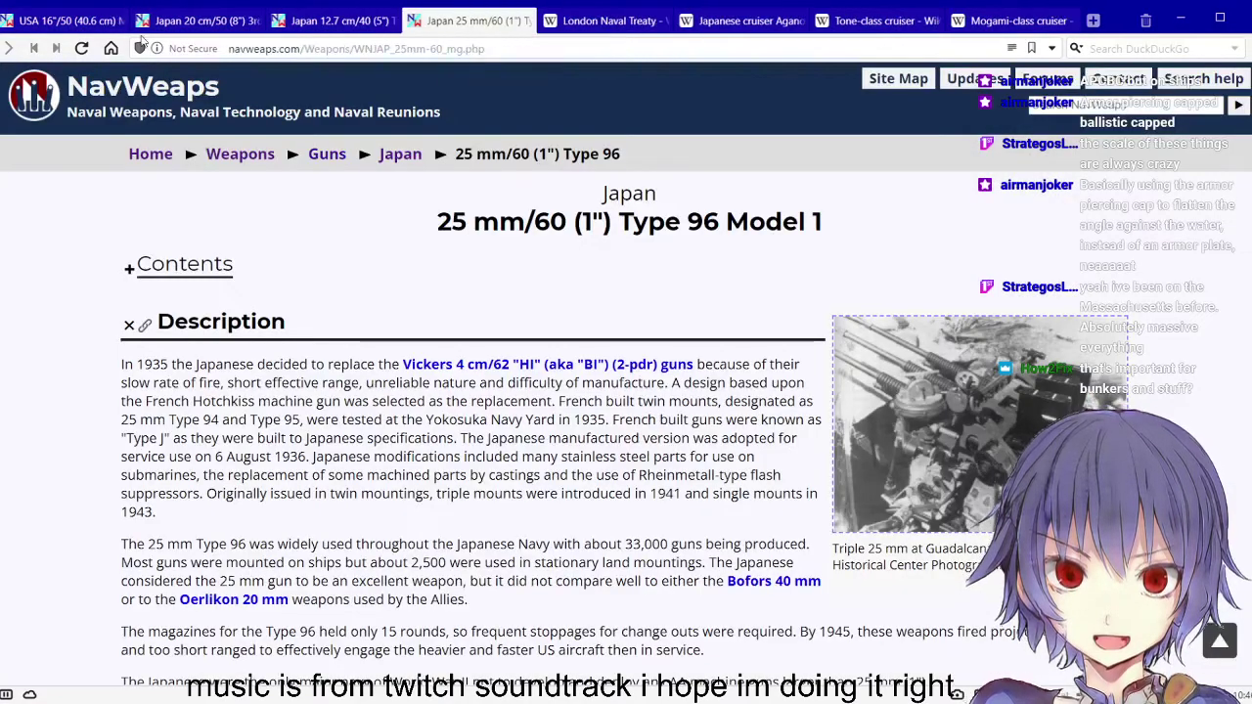
click(51, 21)
scroll(419, 270, down, 5)
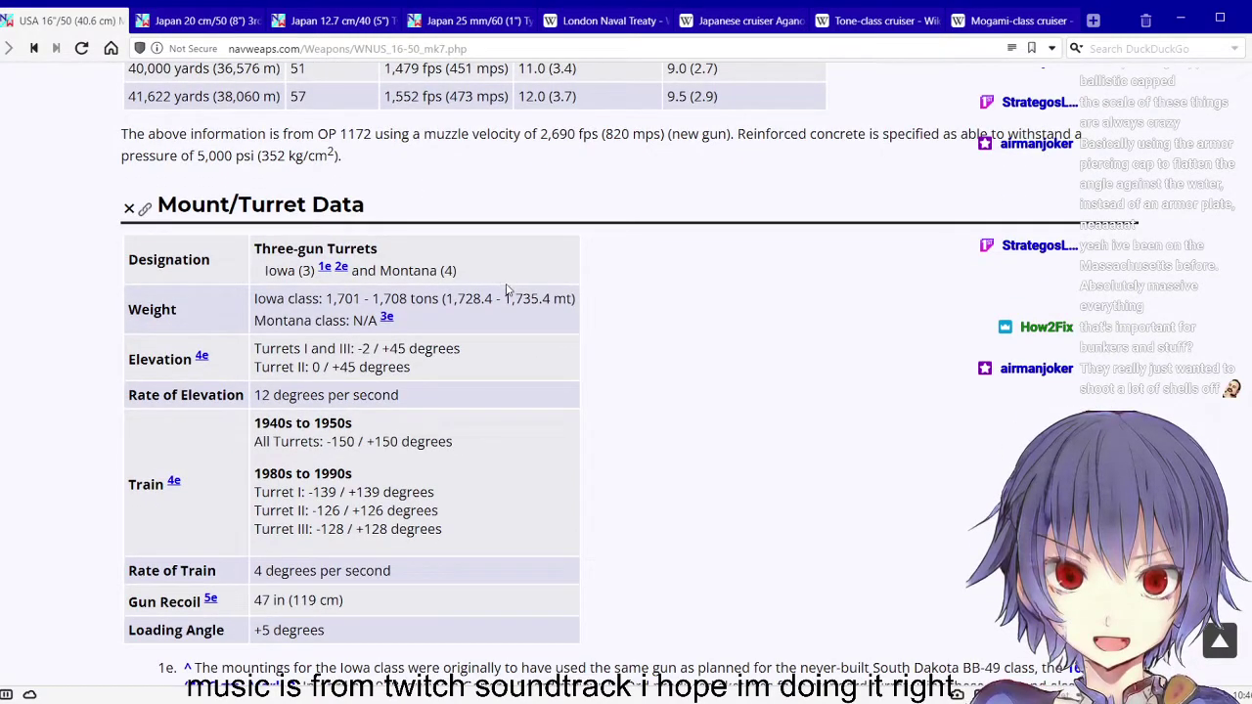
scroll(510, 284, up, 6)
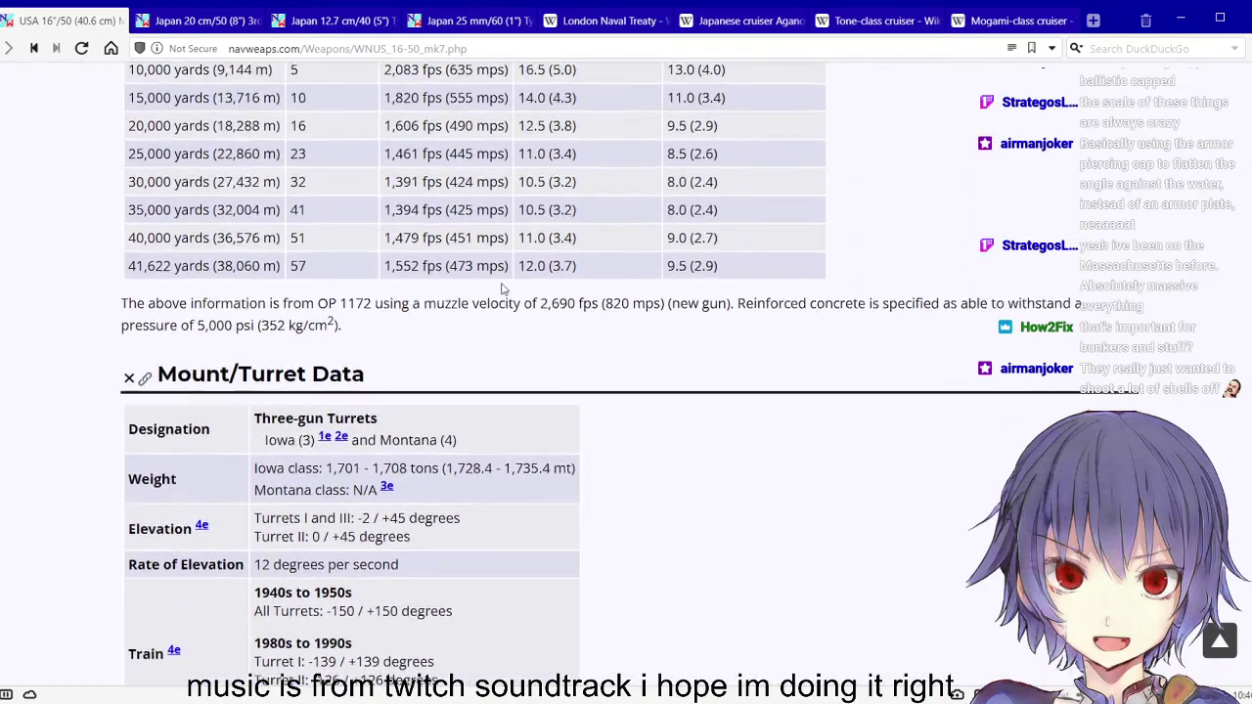
scroll(505, 289, down, 1)
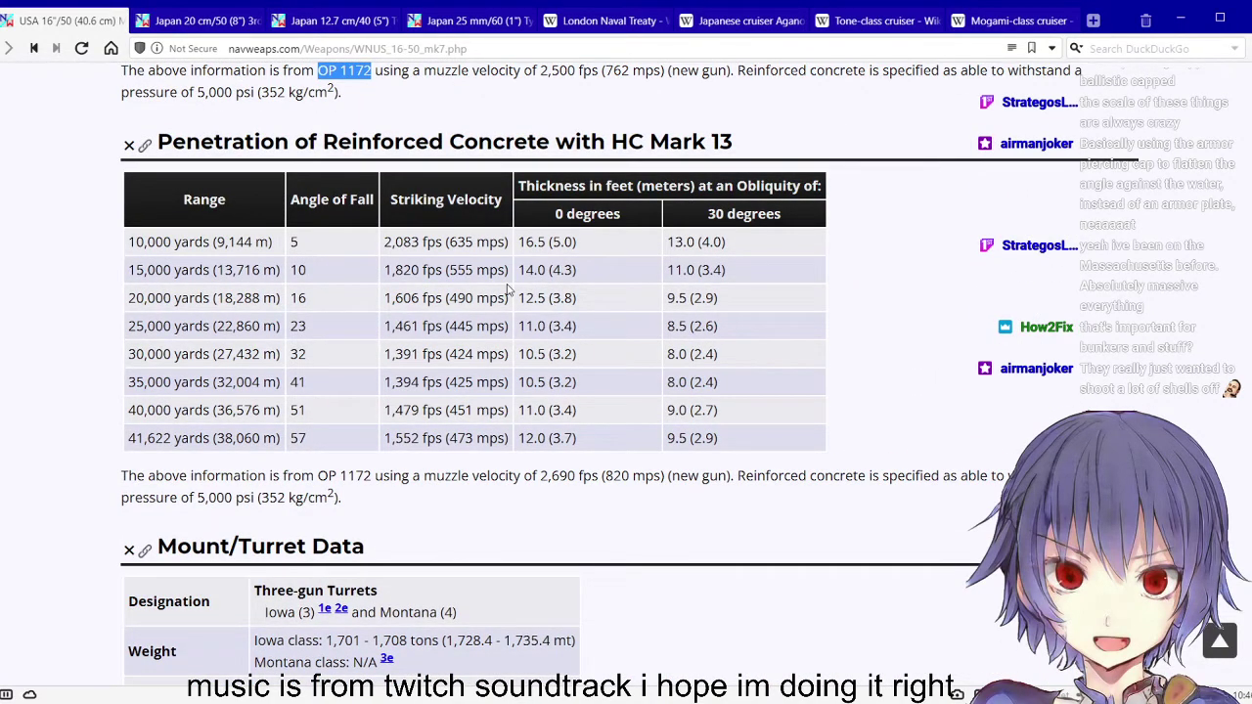
scroll(508, 290, down, 3)
scroll(509, 291, up, 2)
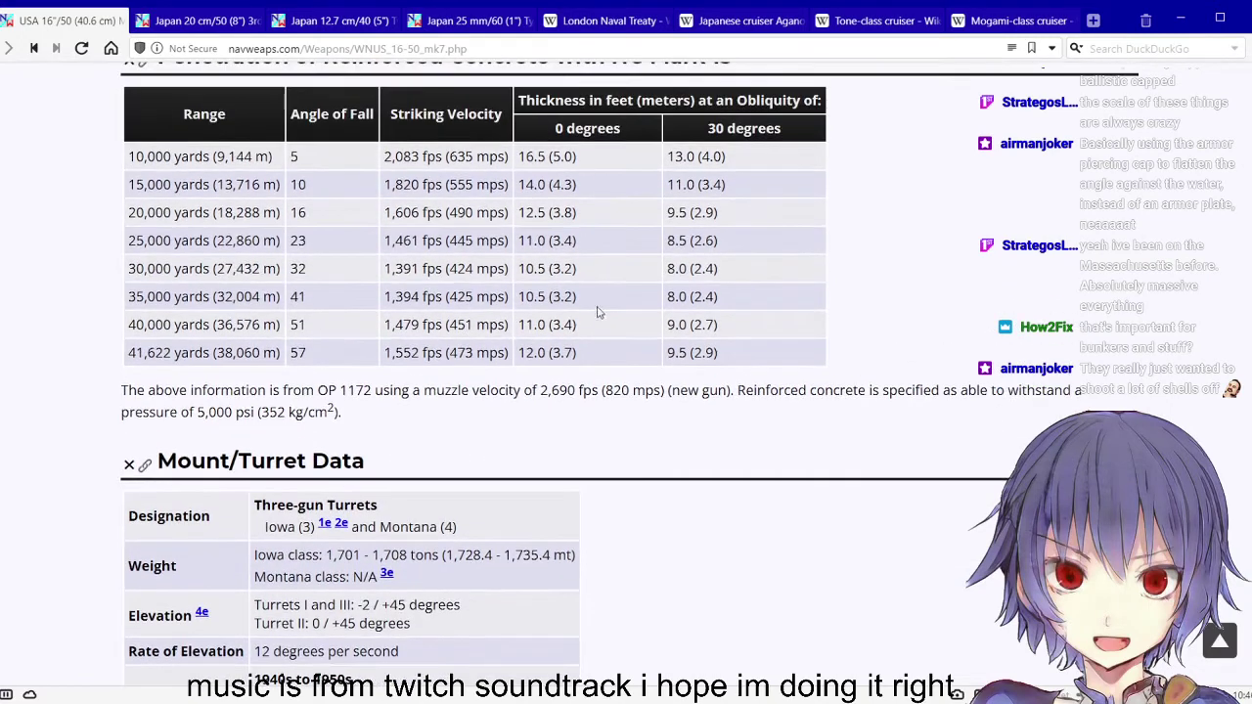
scroll(648, 330, up, 2)
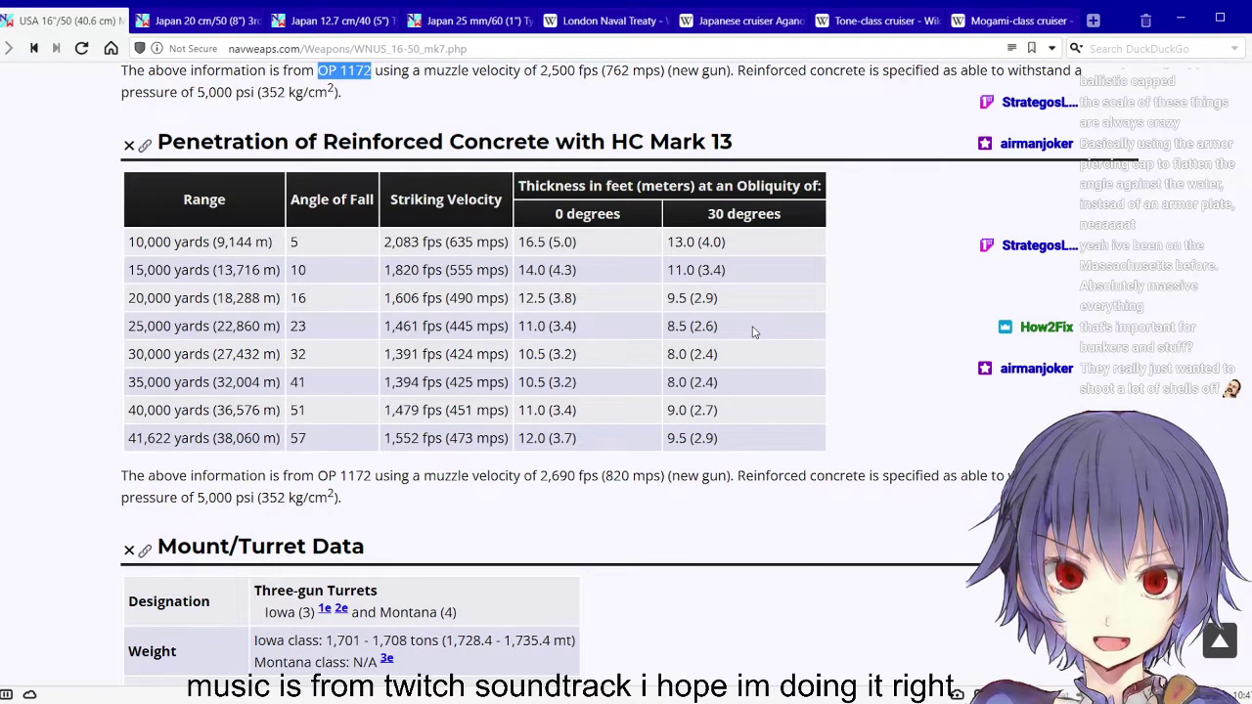
scroll(753, 334, down, 2)
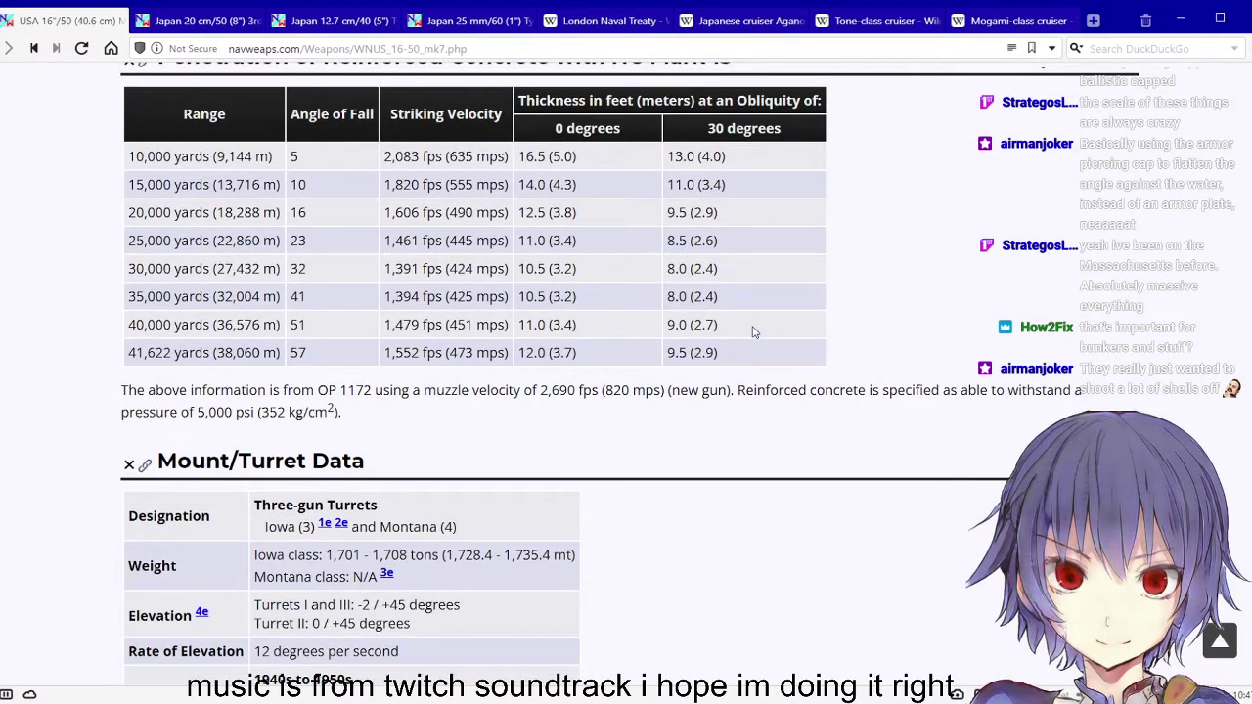
Examine the Mount/Turret Data table for the three-gun turrets of the Iowa and Montana classes
scroll(754, 334, down, 4)
scroll(753, 334, down, 2)
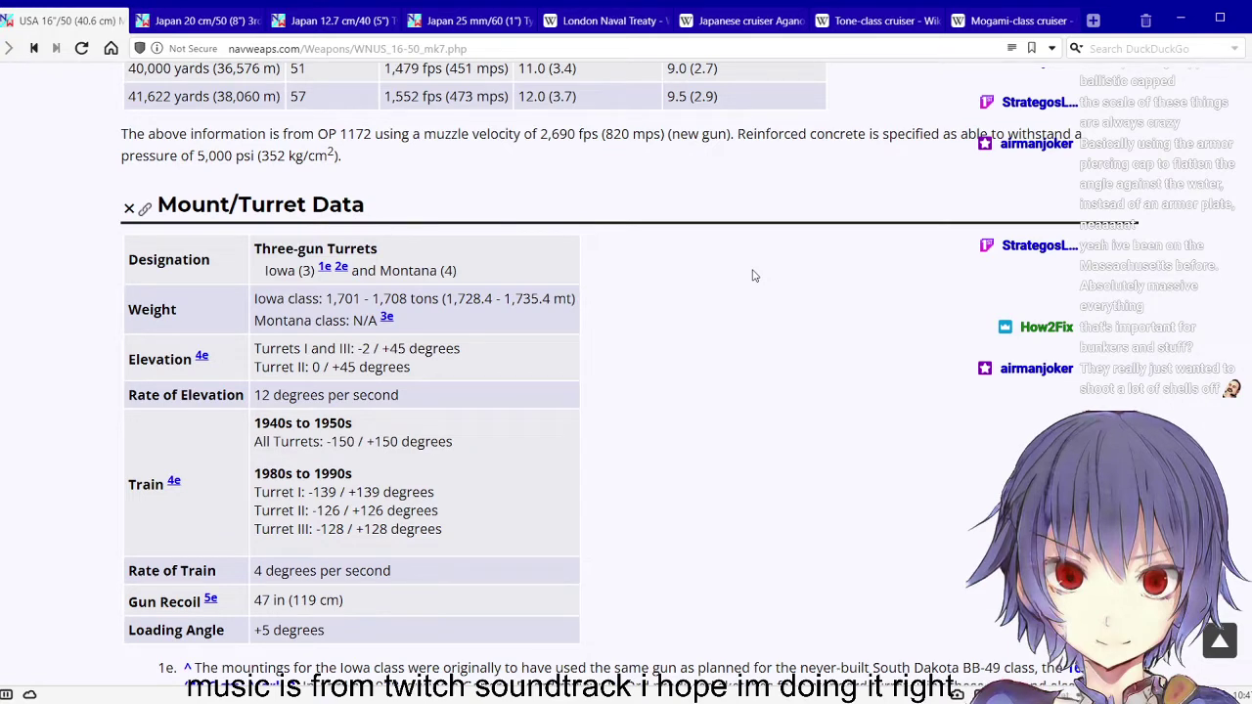
scroll(761, 280, down, 2)
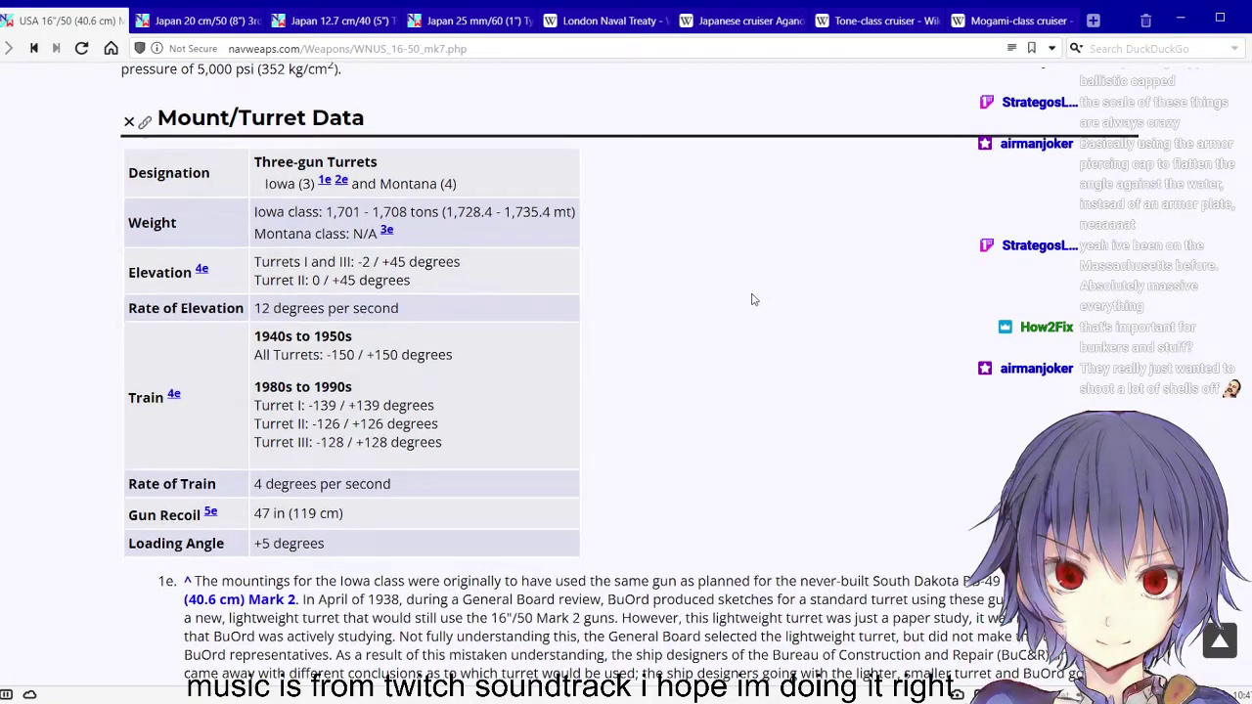
Find the photo of the open 16"/50 Mark 7 breech on USS Missouri, view it enlarged and close it
scroll(754, 300, down, 12)
scroll(678, 334, down, 10)
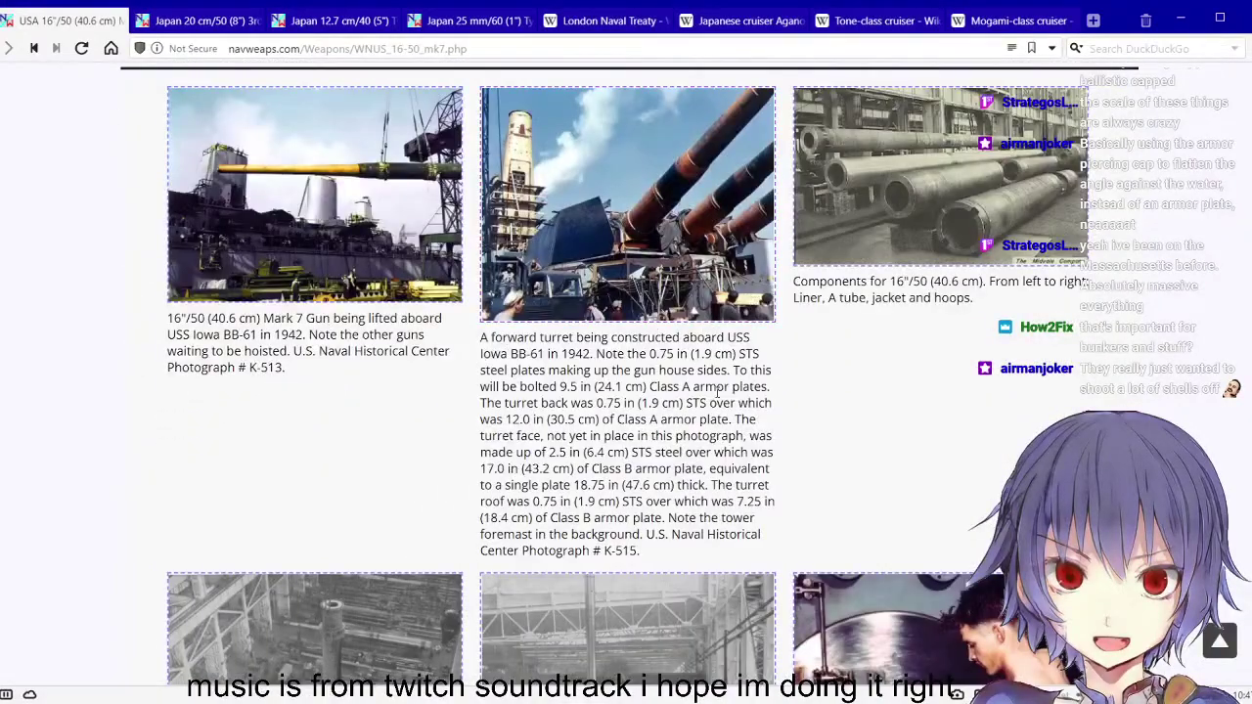
scroll(715, 385, down, 5)
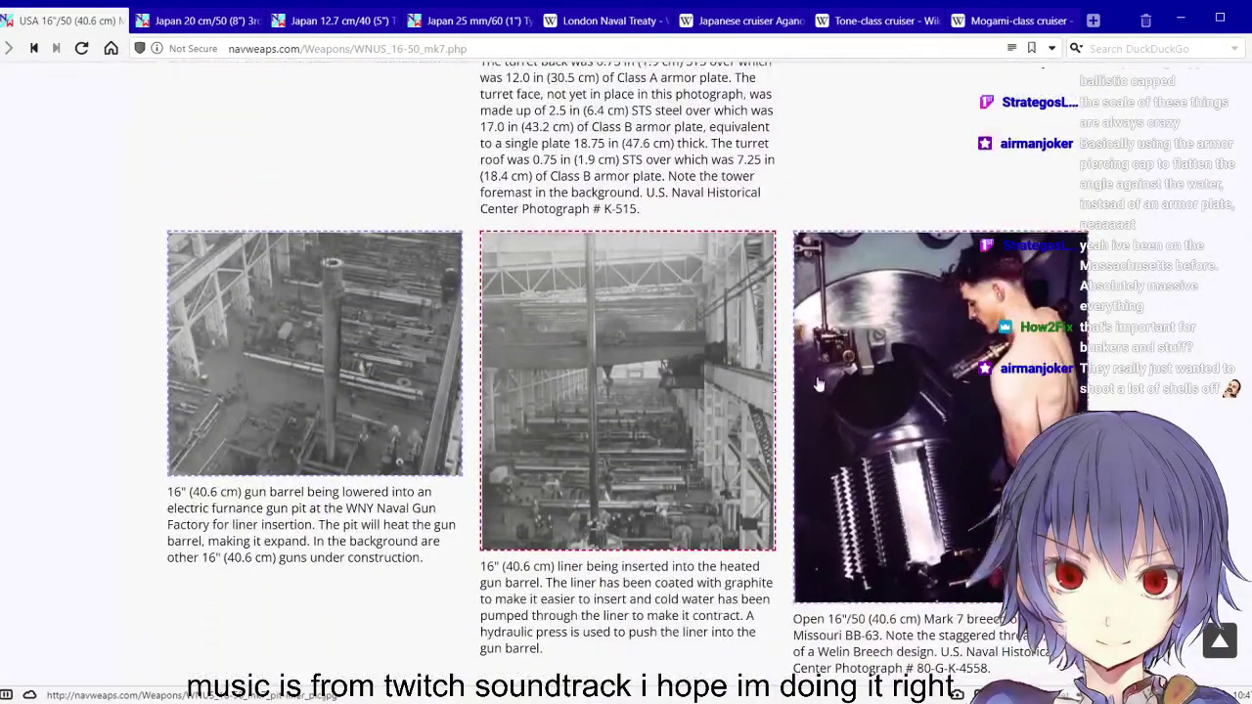
click(820, 384)
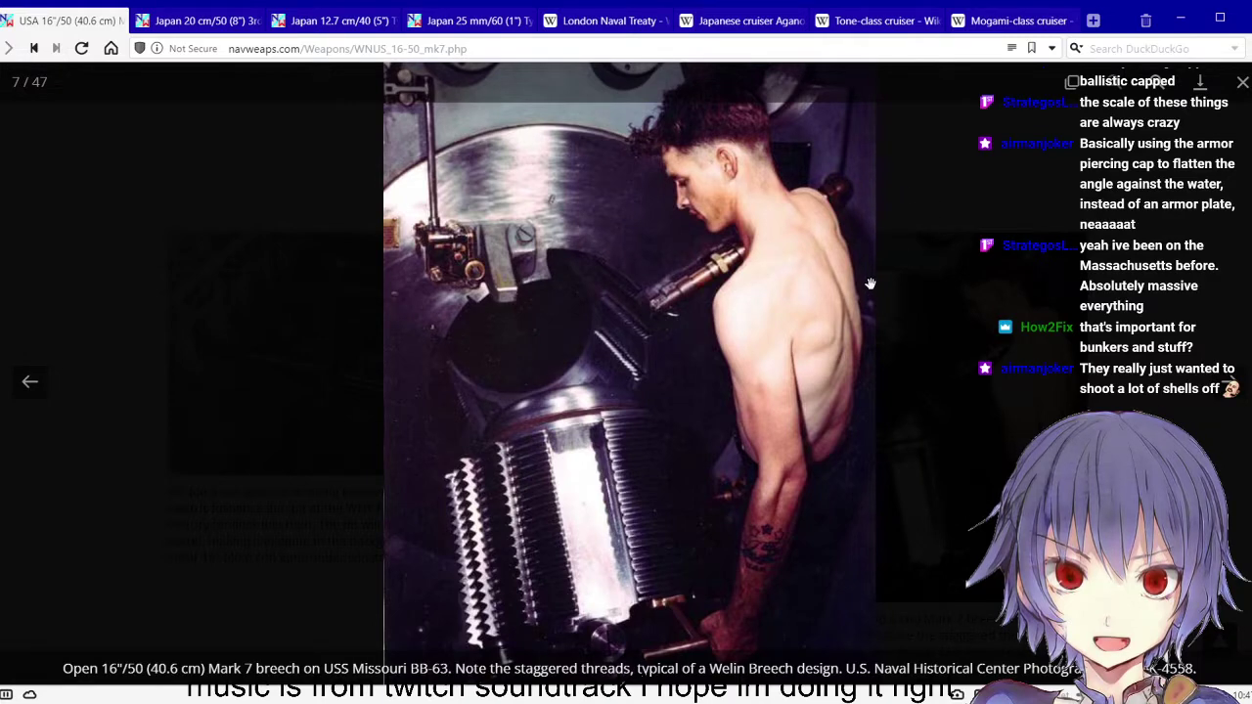
click(1243, 82)
Browse the breech, gun and turret images, view the USS Iowa projectile flat photo enlarged and close it
scroll(673, 292, down, 3)
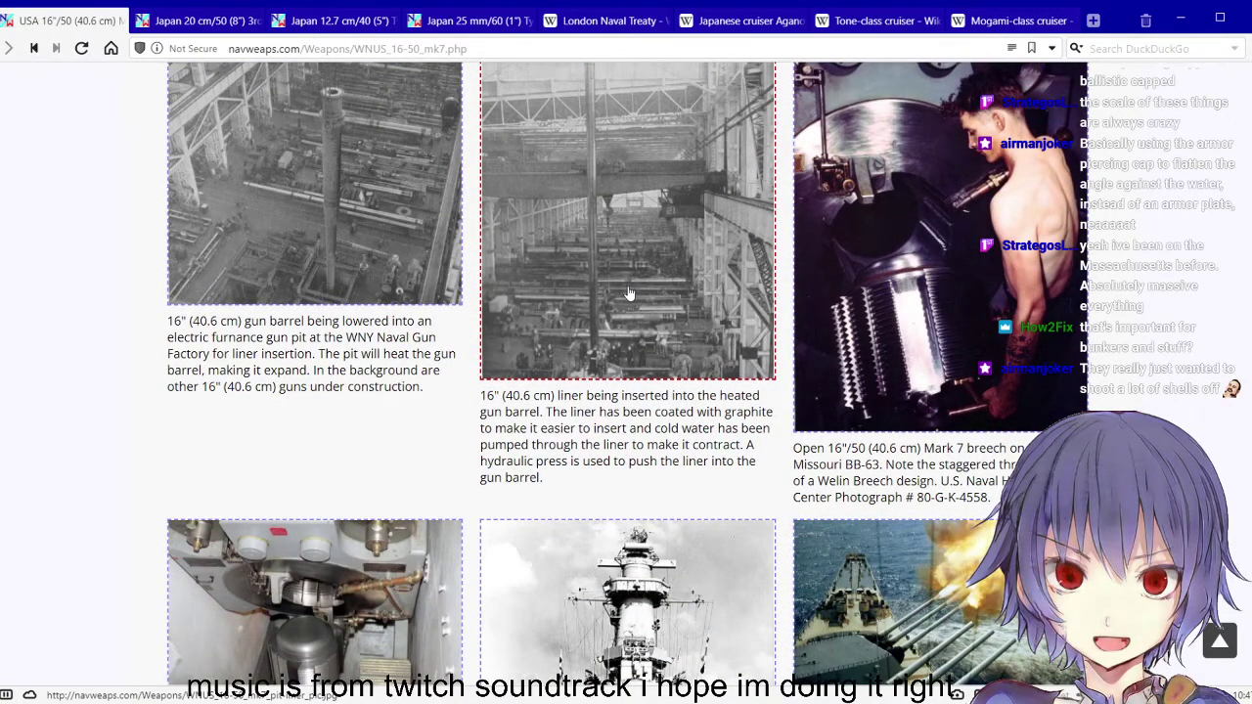
scroll(631, 292, down, 3)
scroll(450, 328, down, 3)
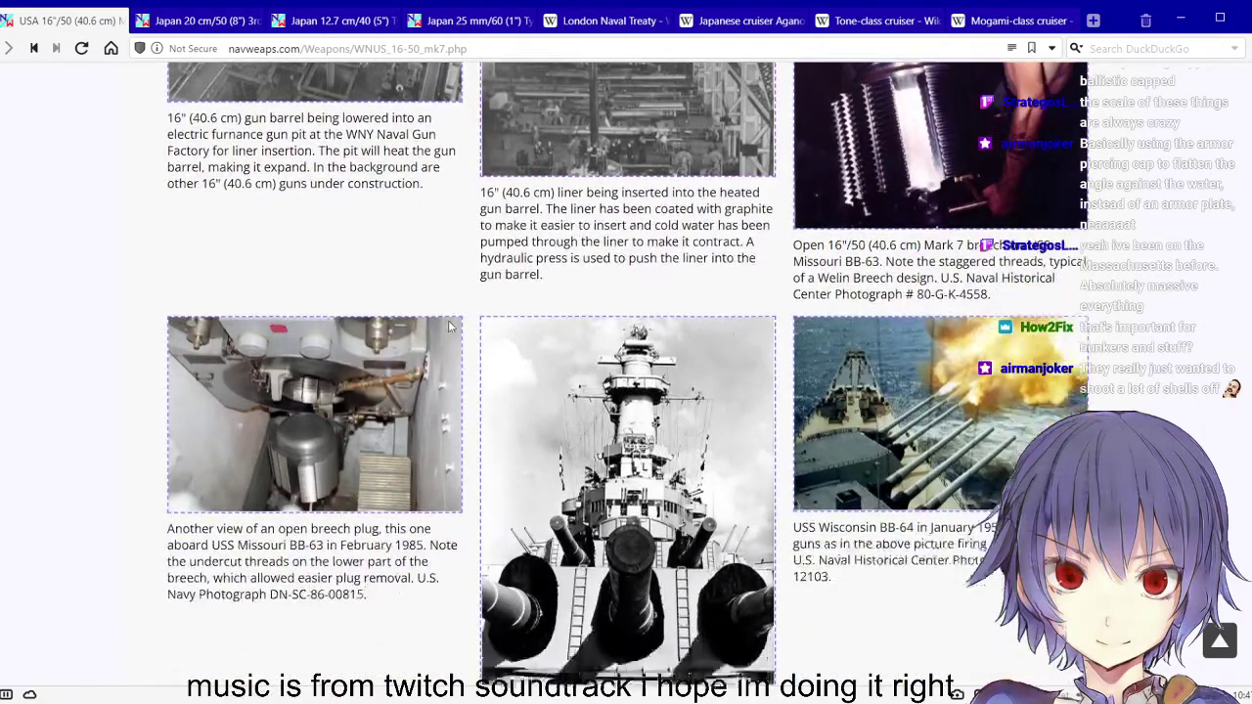
scroll(450, 329, down, 2)
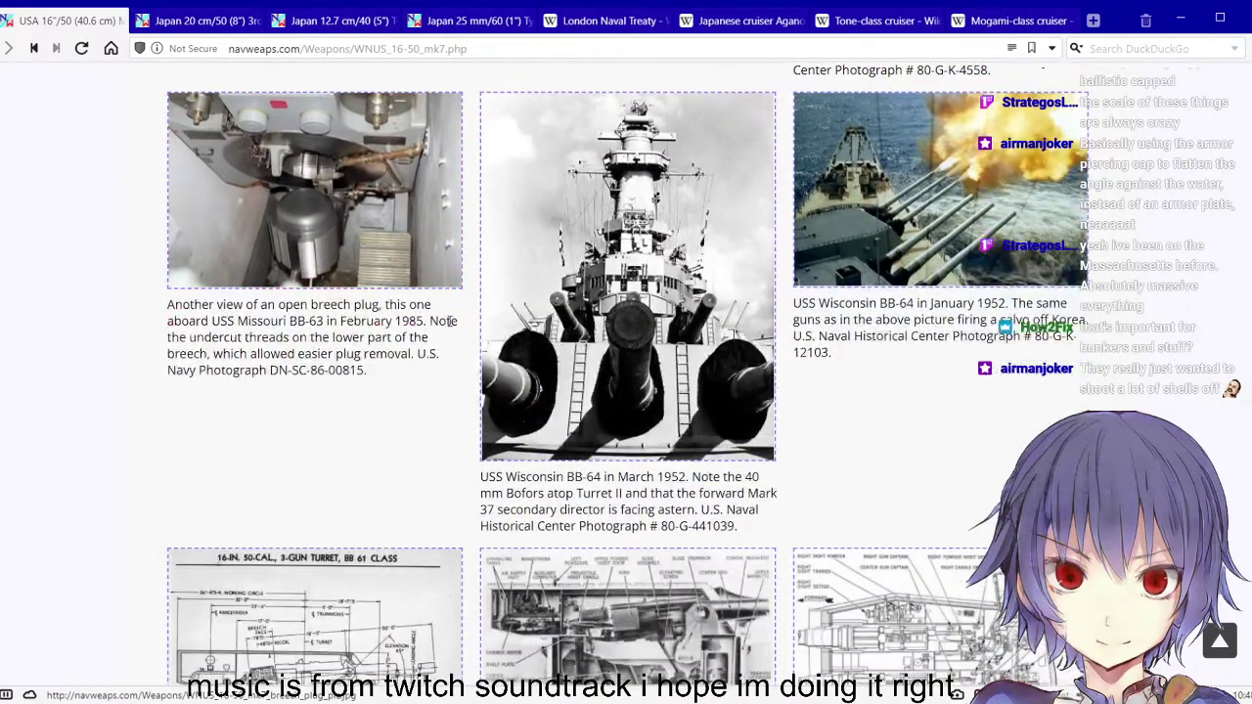
scroll(450, 318, down, 1)
scroll(450, 323, down, 10)
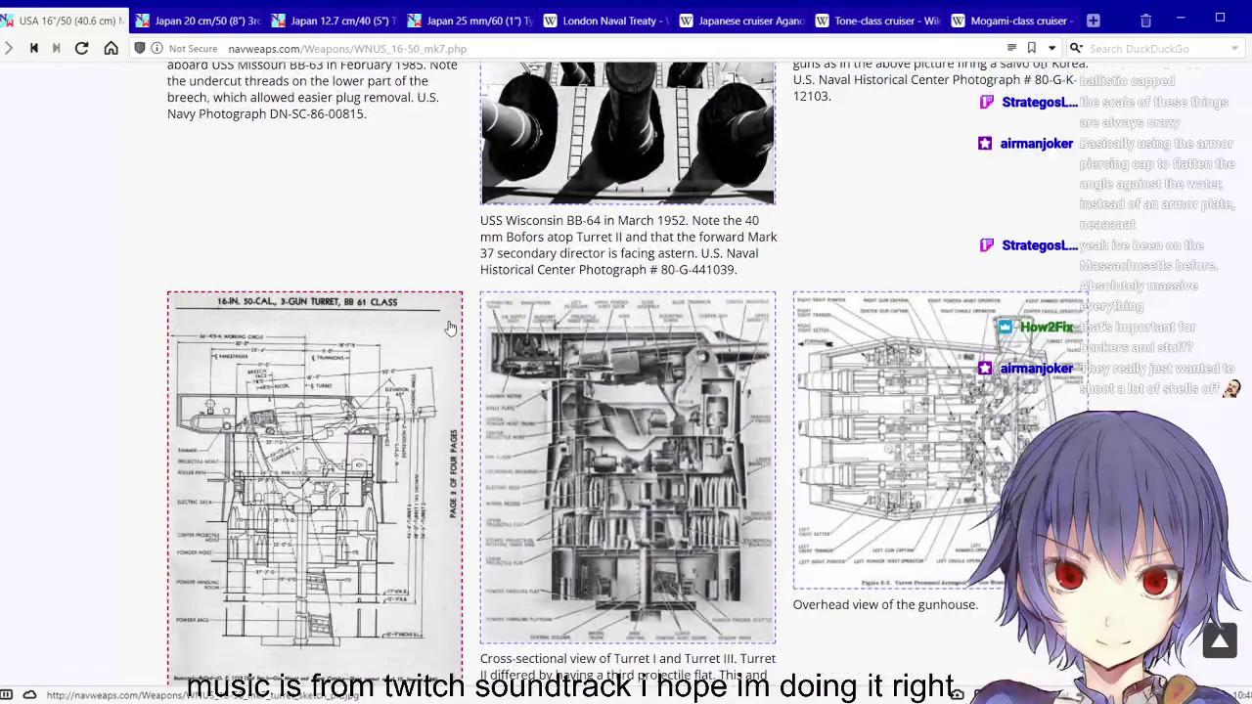
scroll(450, 326, down, 5)
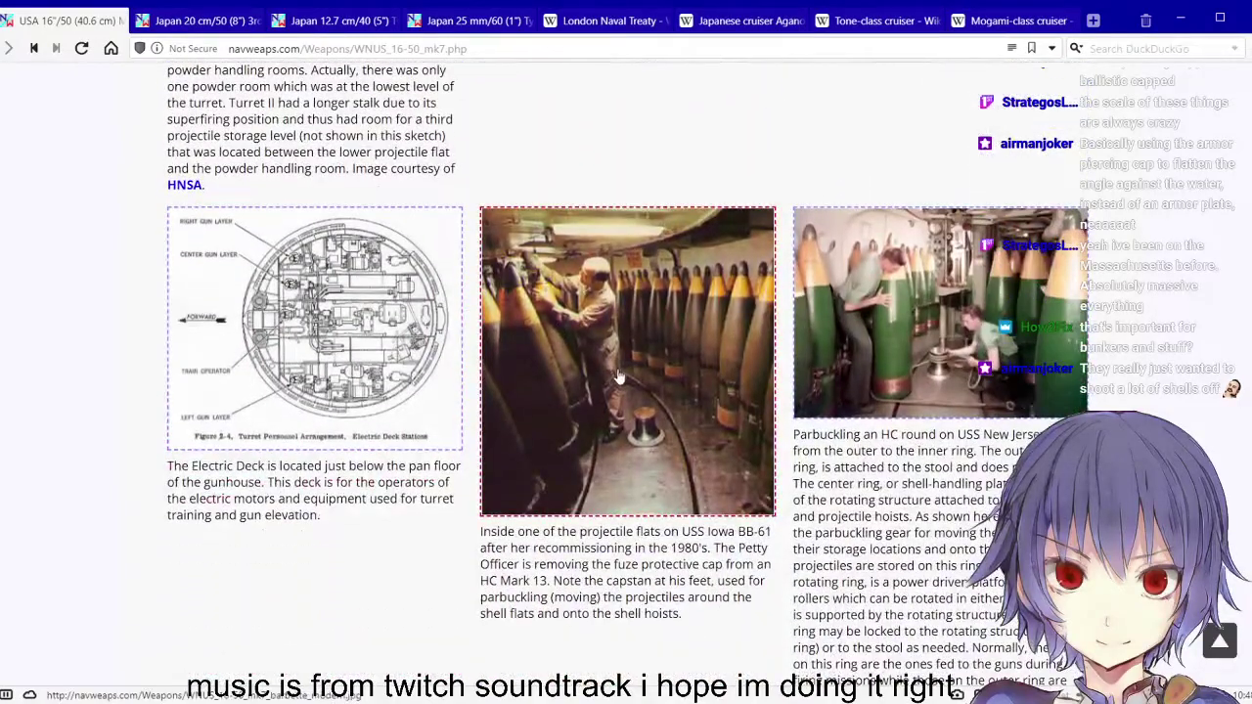
click(617, 366)
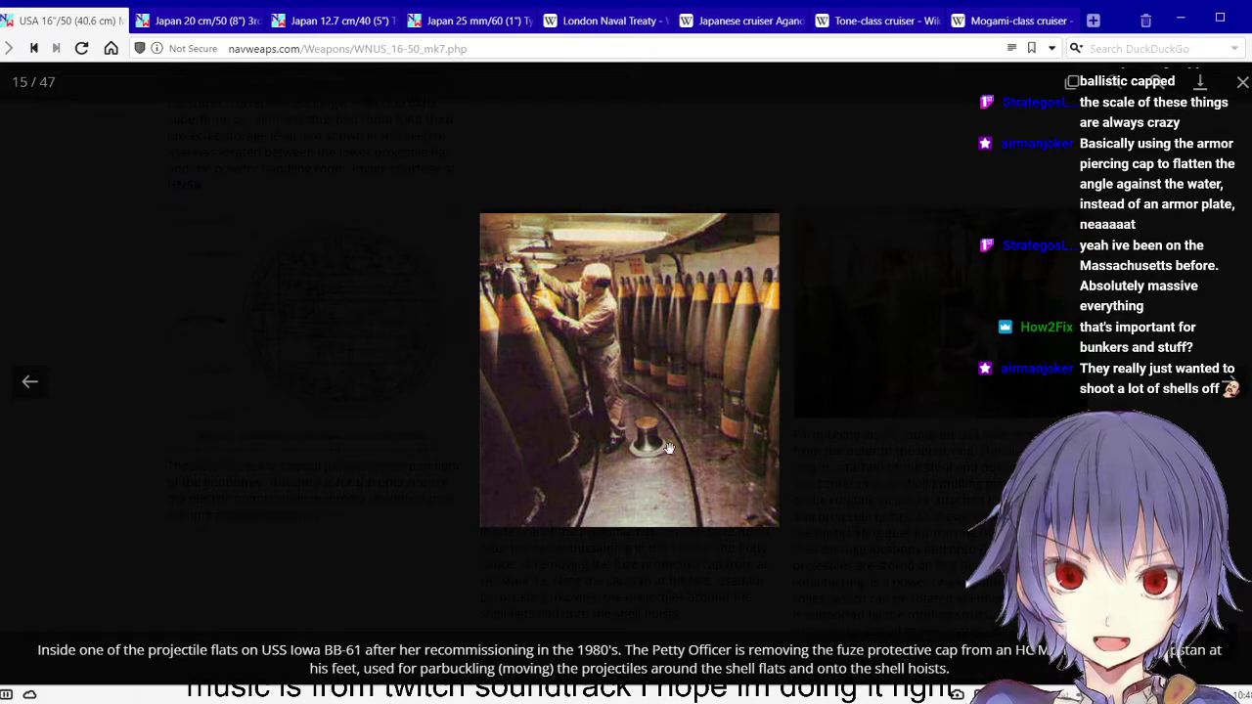
click(1243, 82)
Read the captions on projectile stowage, the powder handling room and the loading of an HC round on USS Iowa
scroll(634, 405, down, 3)
scroll(634, 405, down, 9)
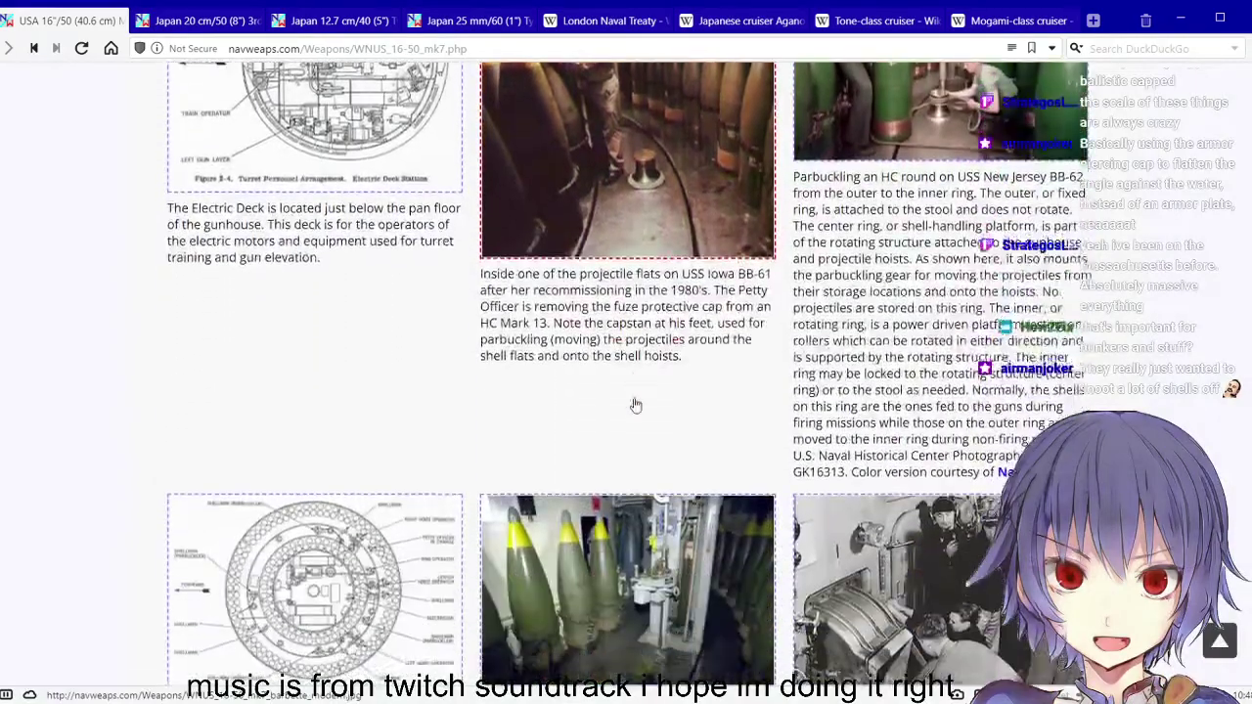
scroll(692, 449, down, 2)
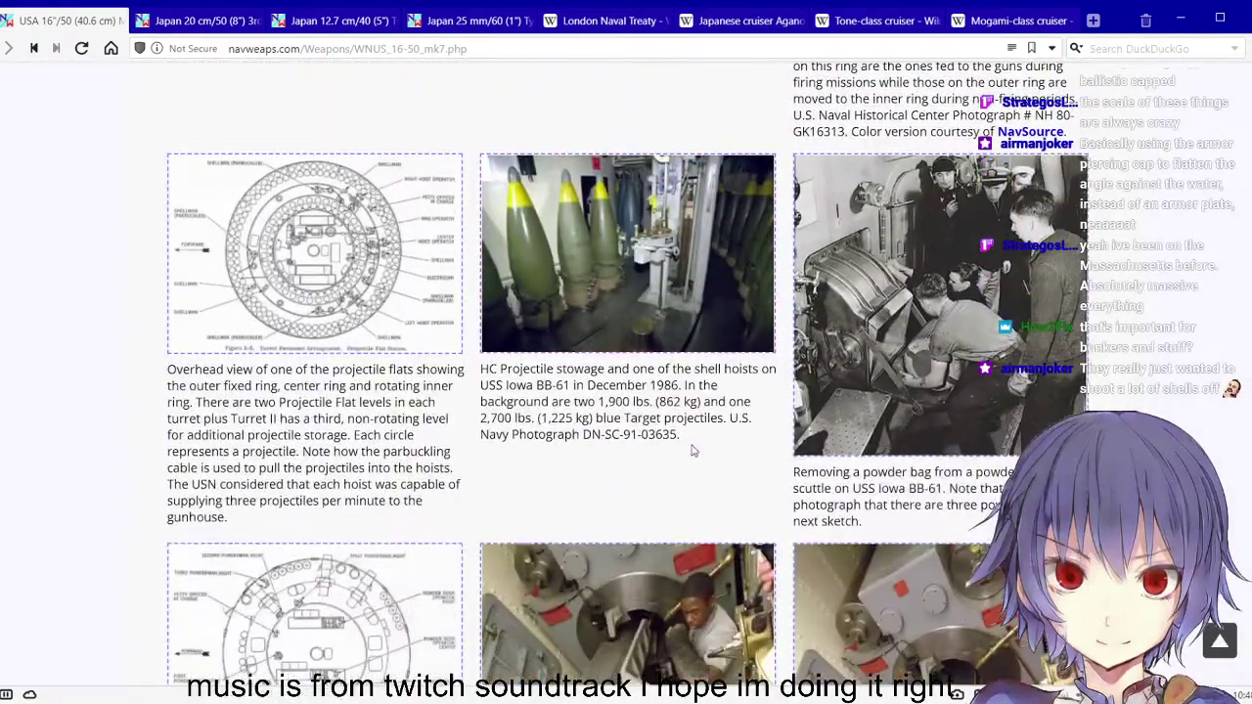
scroll(699, 447, down, 2)
scroll(699, 448, down, 7)
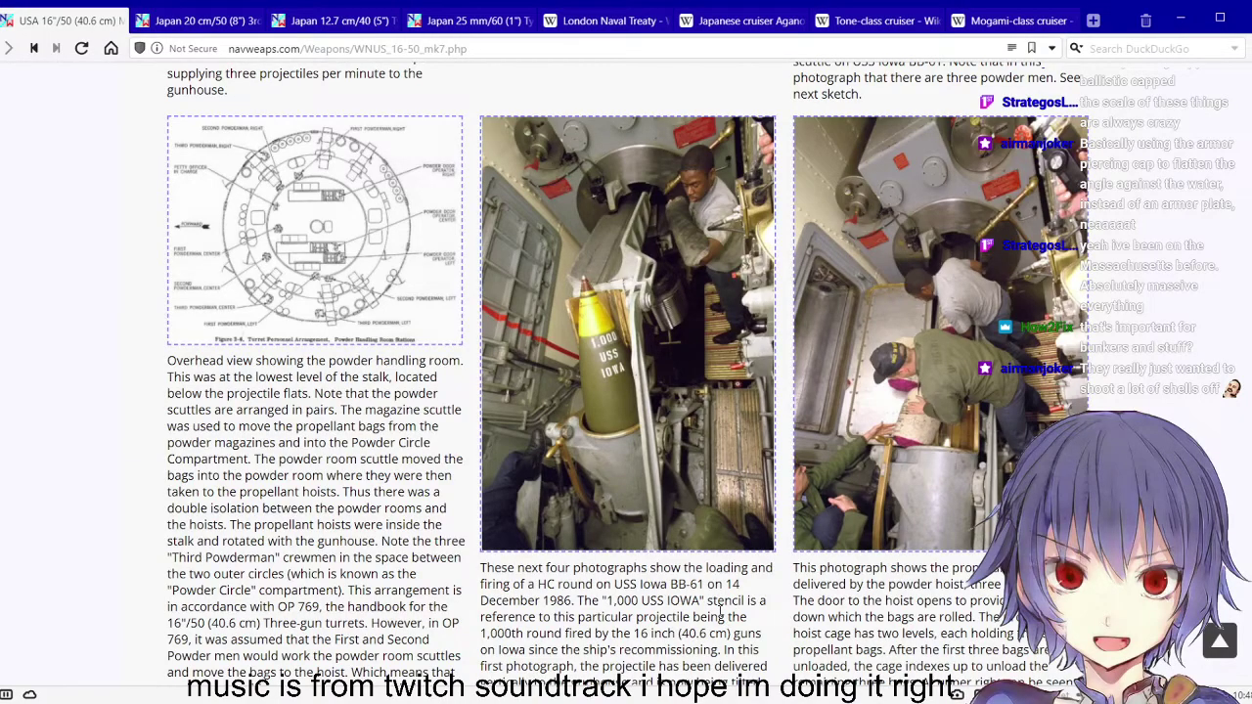
scroll(721, 607, down, 3)
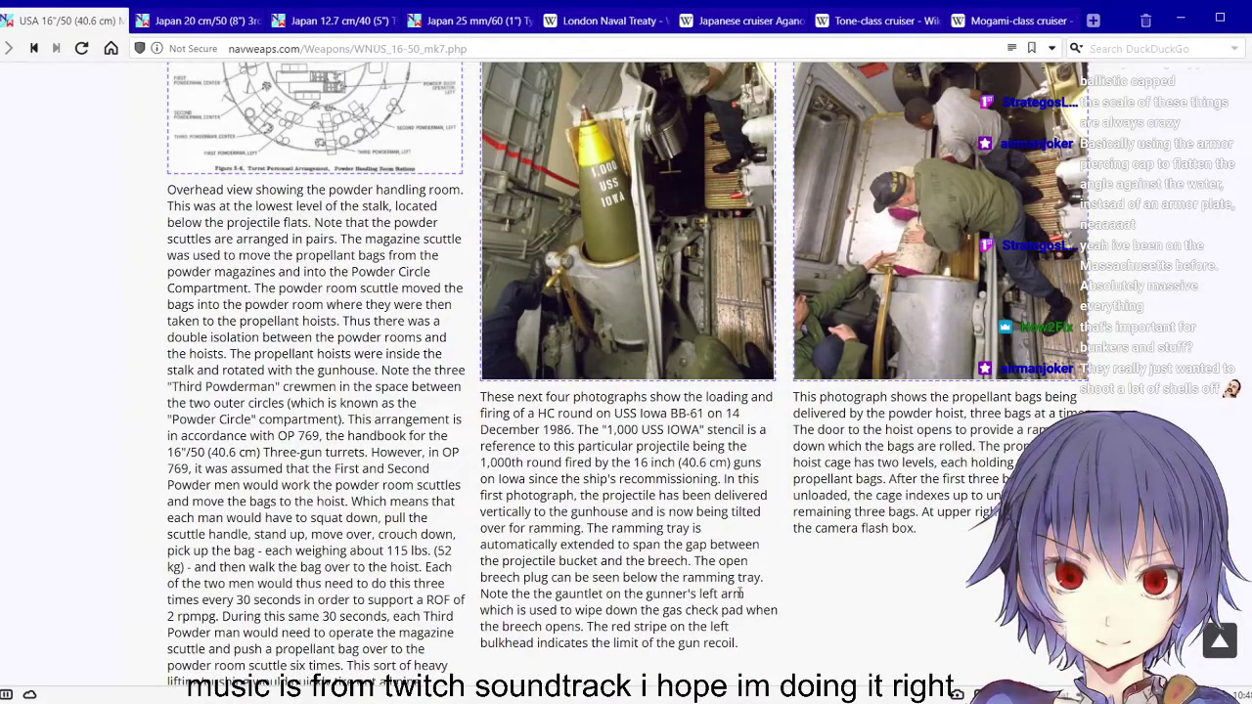
scroll(741, 593, down, 12)
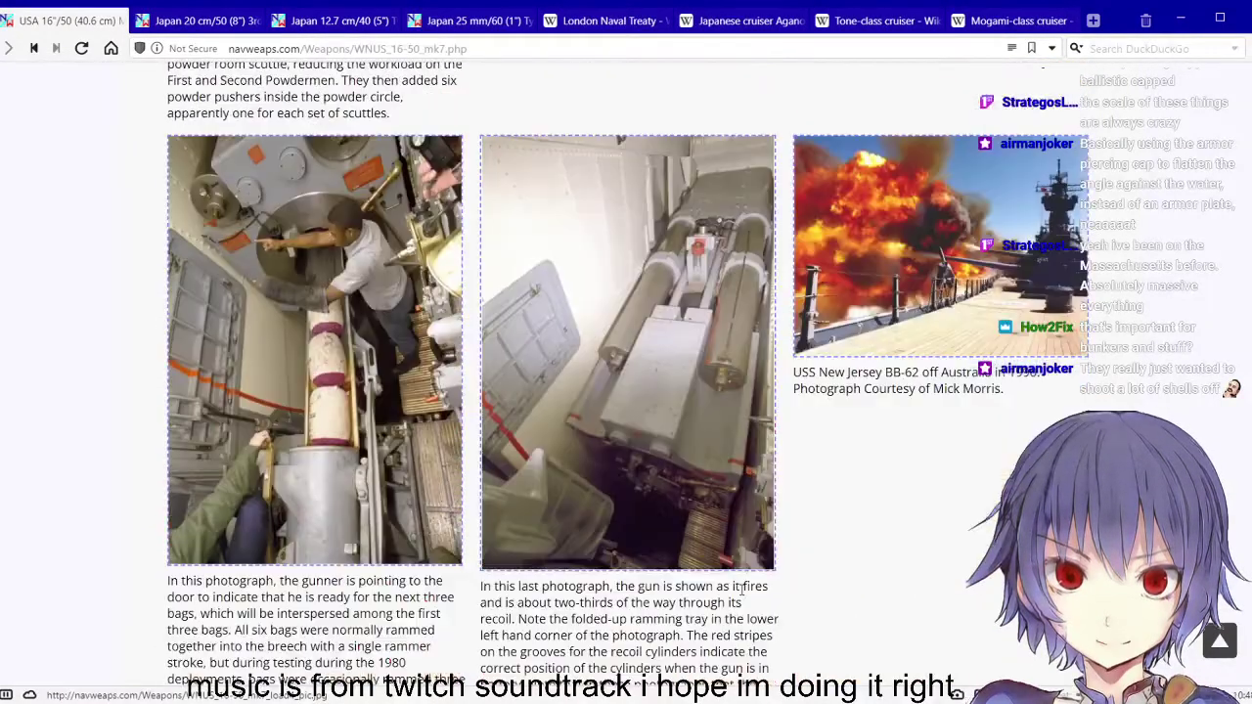
Browse the battleship photos, including USS Missouri firing, Turret II and the artist's conception of USS Montana
scroll(741, 587, down, 9)
scroll(746, 591, down, 7)
scroll(745, 593, down, 4)
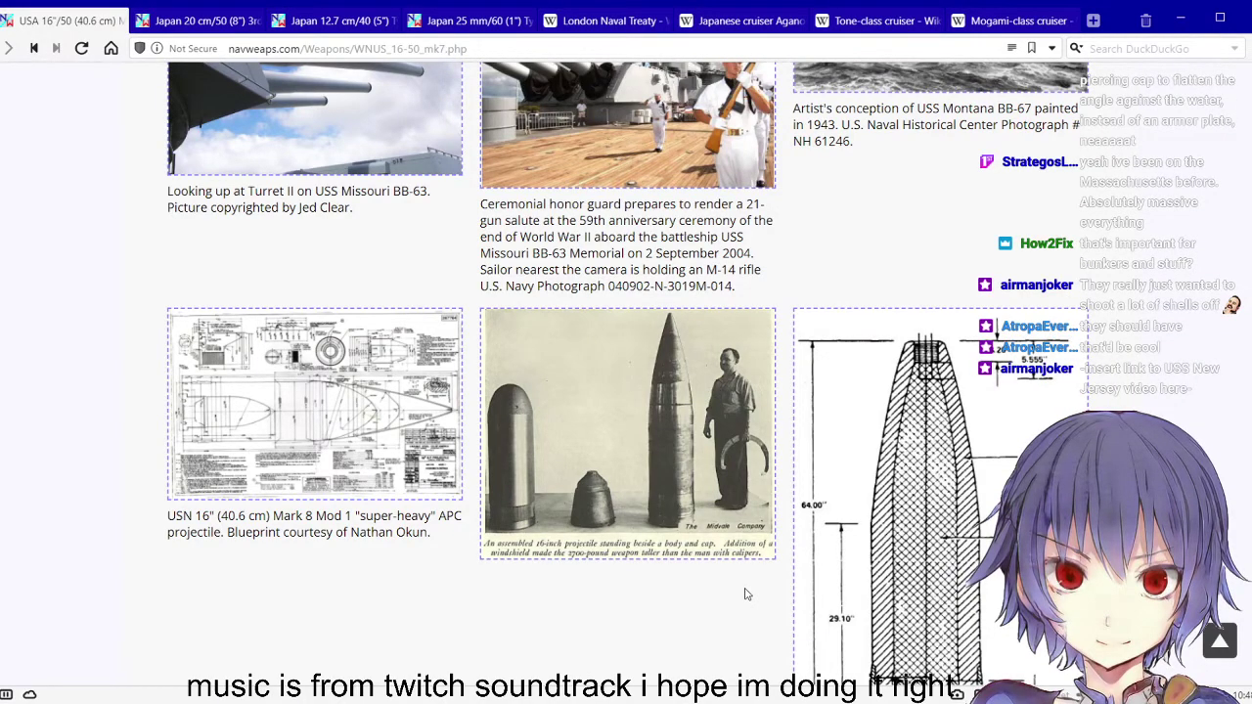
scroll(745, 592, up, 3)
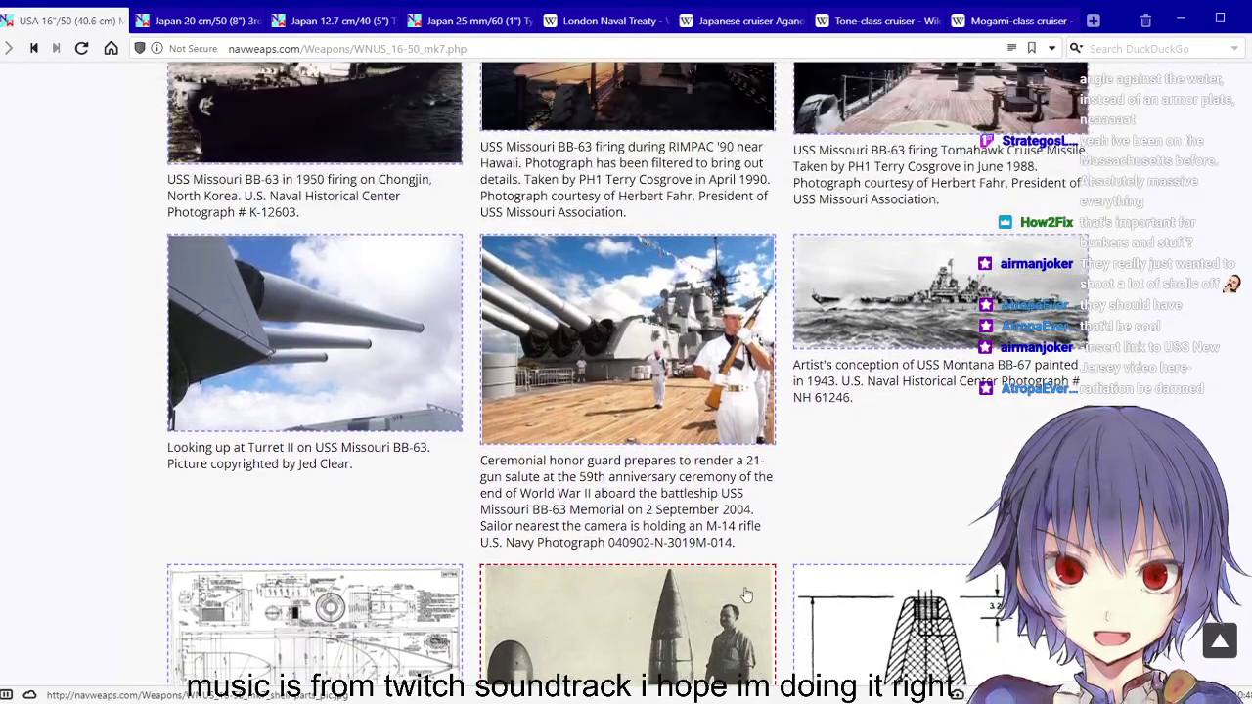
scroll(845, 563, up, 1)
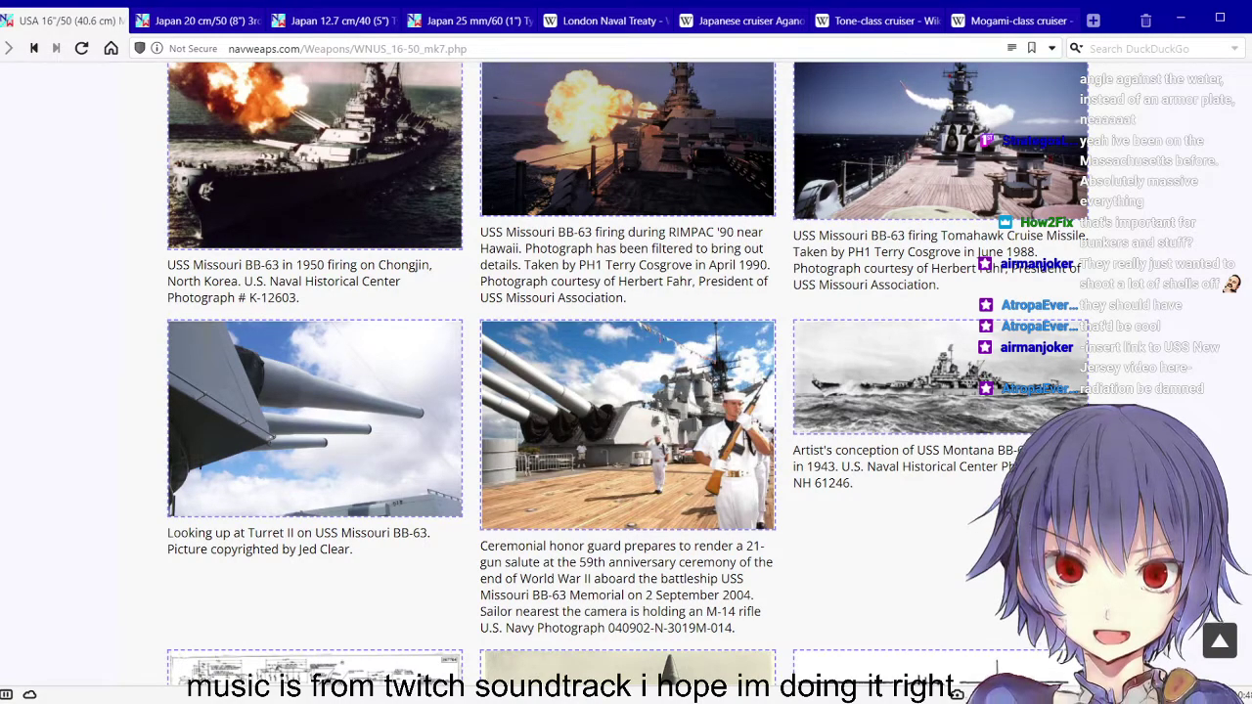
Examine the 16-inch projectile photos and drawings, from the Mark 8 APC blueprint to the ICM and extended-range sketches
scroll(626, 372, down, 3)
scroll(627, 372, down, 9)
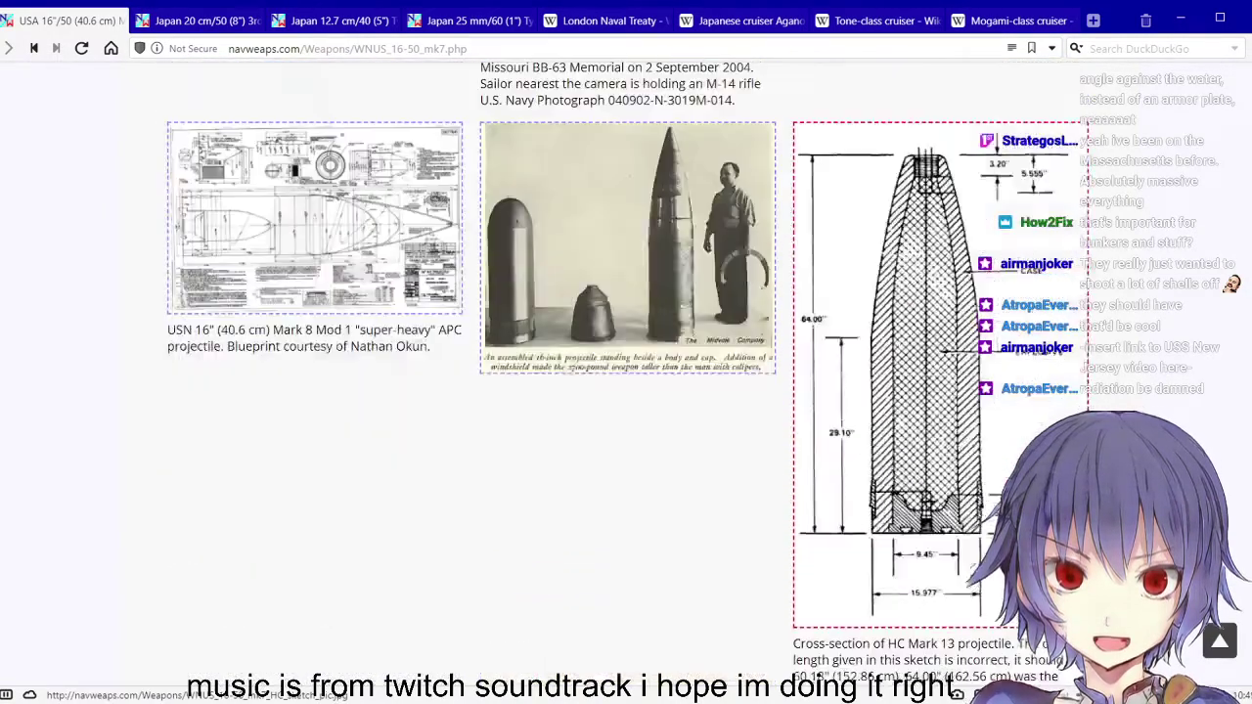
scroll(626, 371, down, 5)
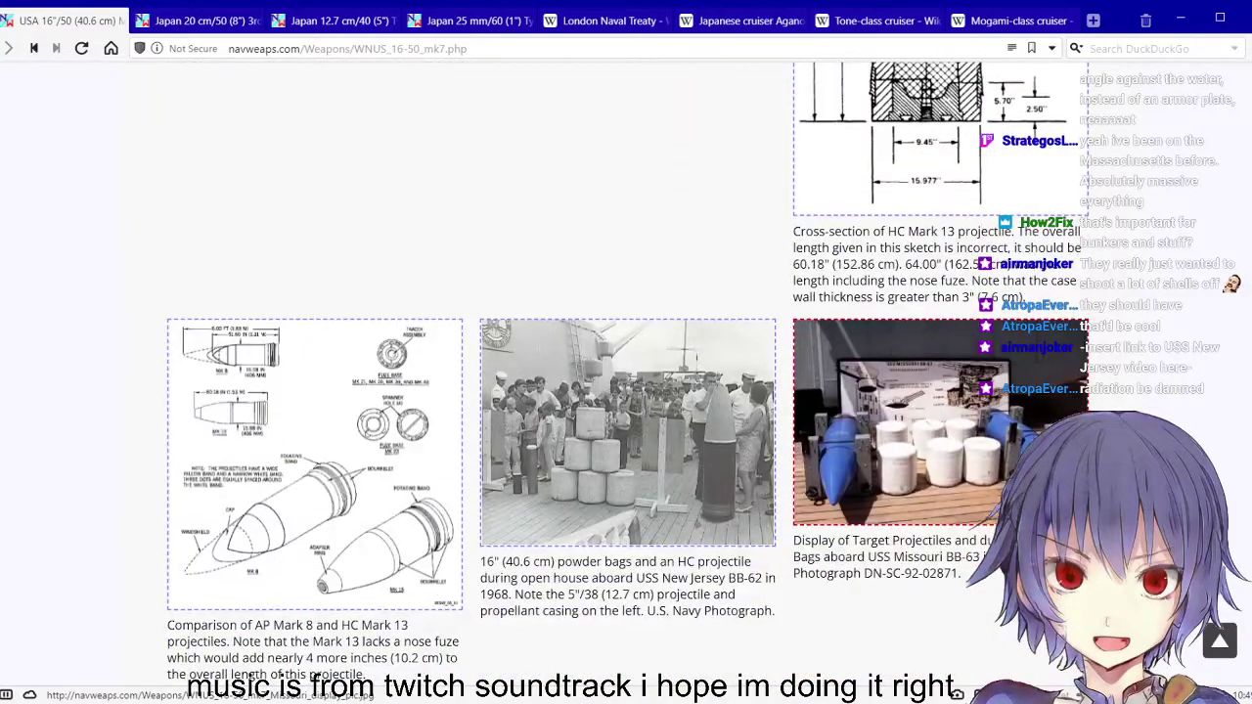
scroll(626, 372, down, 6)
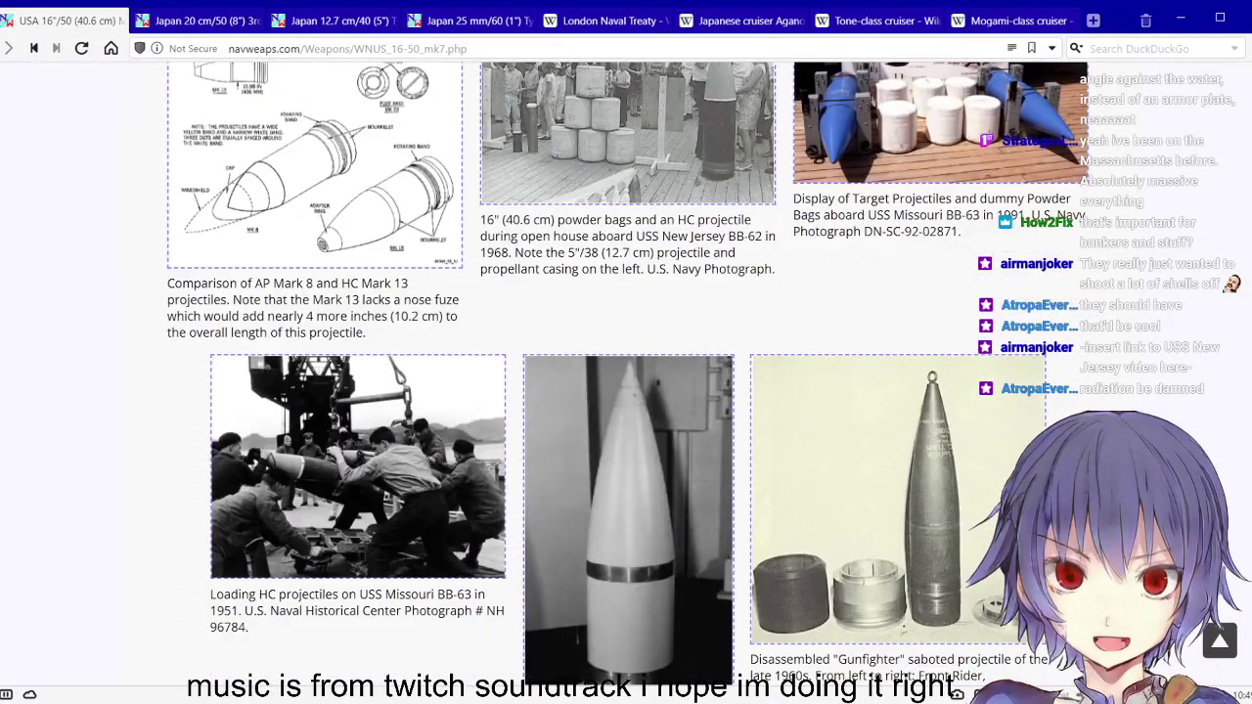
scroll(627, 372, down, 5)
scroll(626, 372, down, 10)
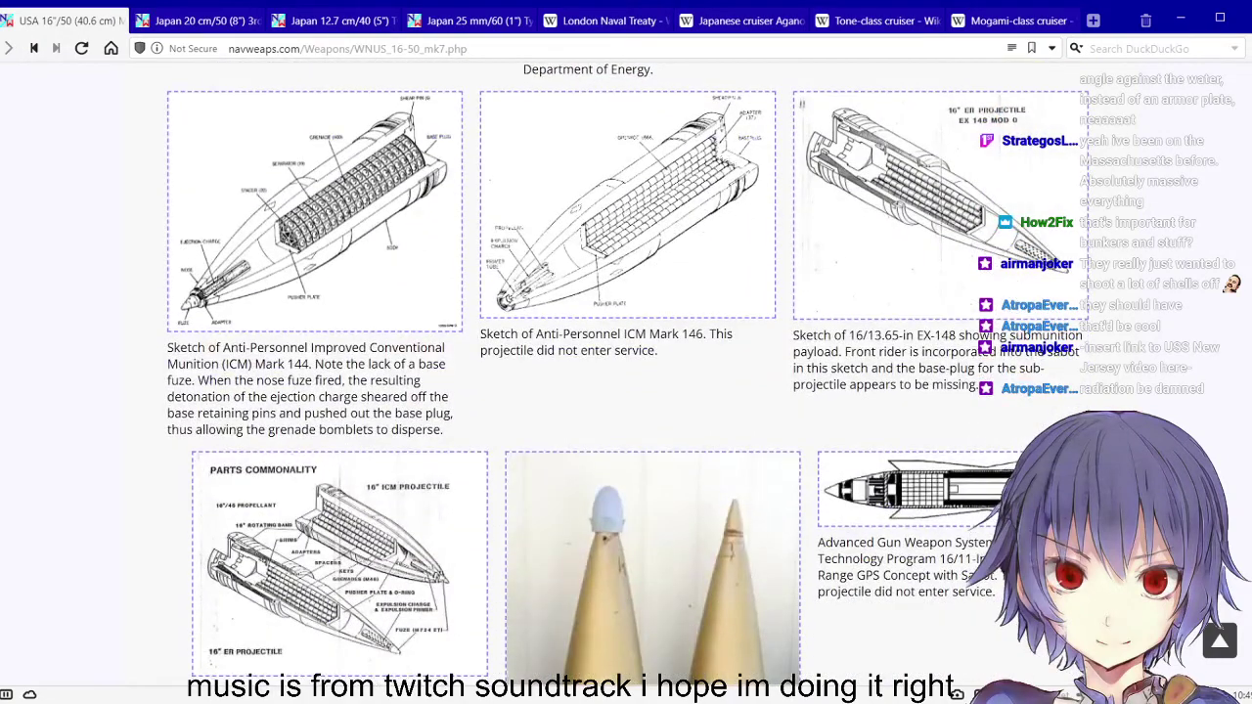
Read the caption on the Anti-Personnel ICM Mark 144, and examine the parts commonality sketch and the prototype 16/13.65-in EX-148 rounds
drag(238, 349, 440, 430)
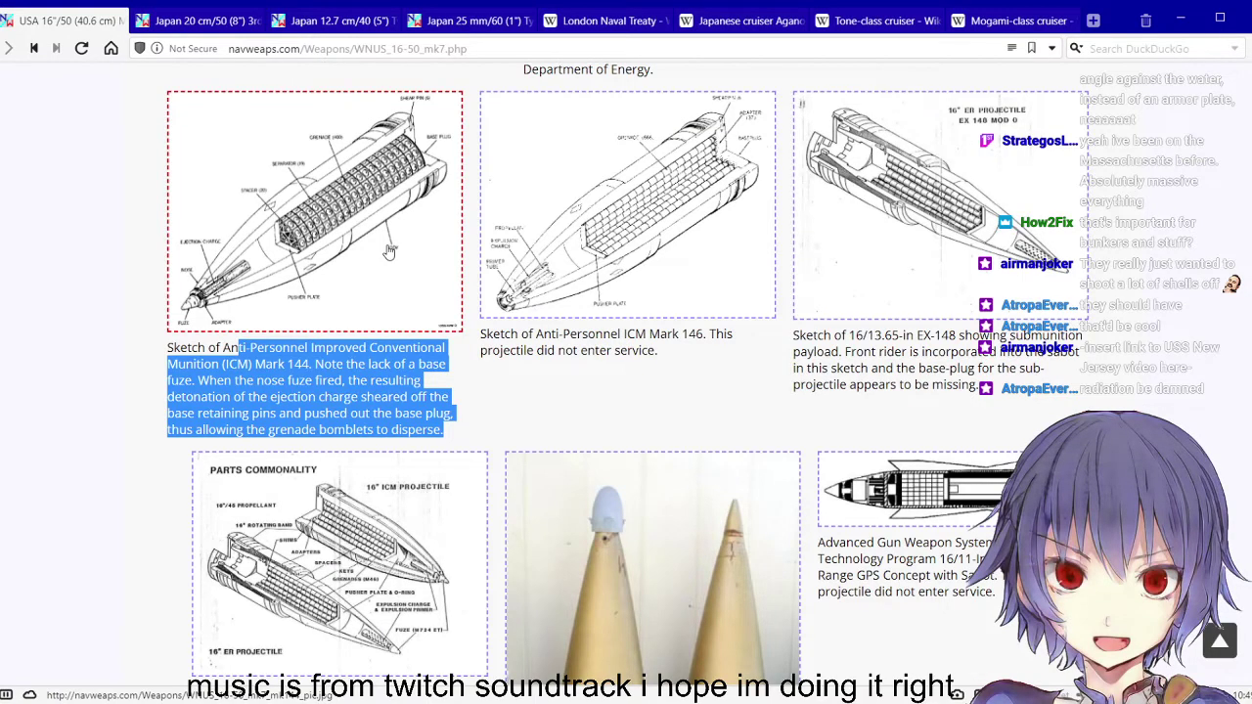
scroll(388, 253, down, 5)
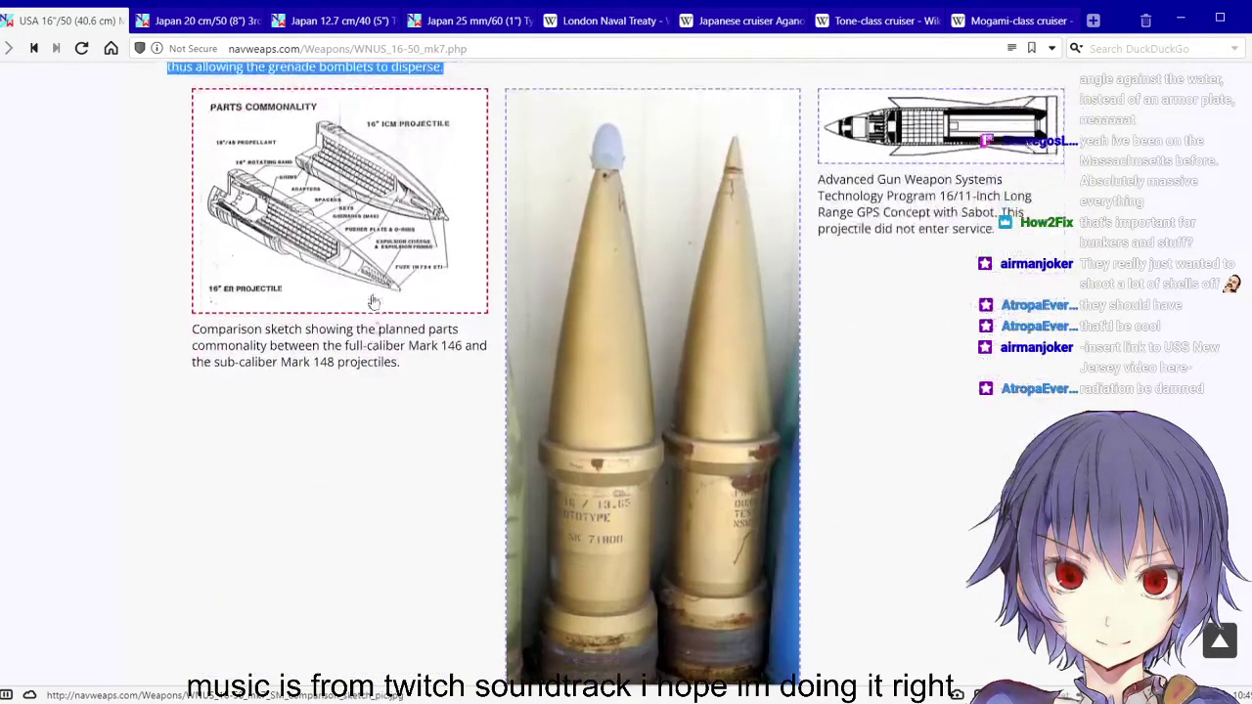
scroll(349, 330, down, 1)
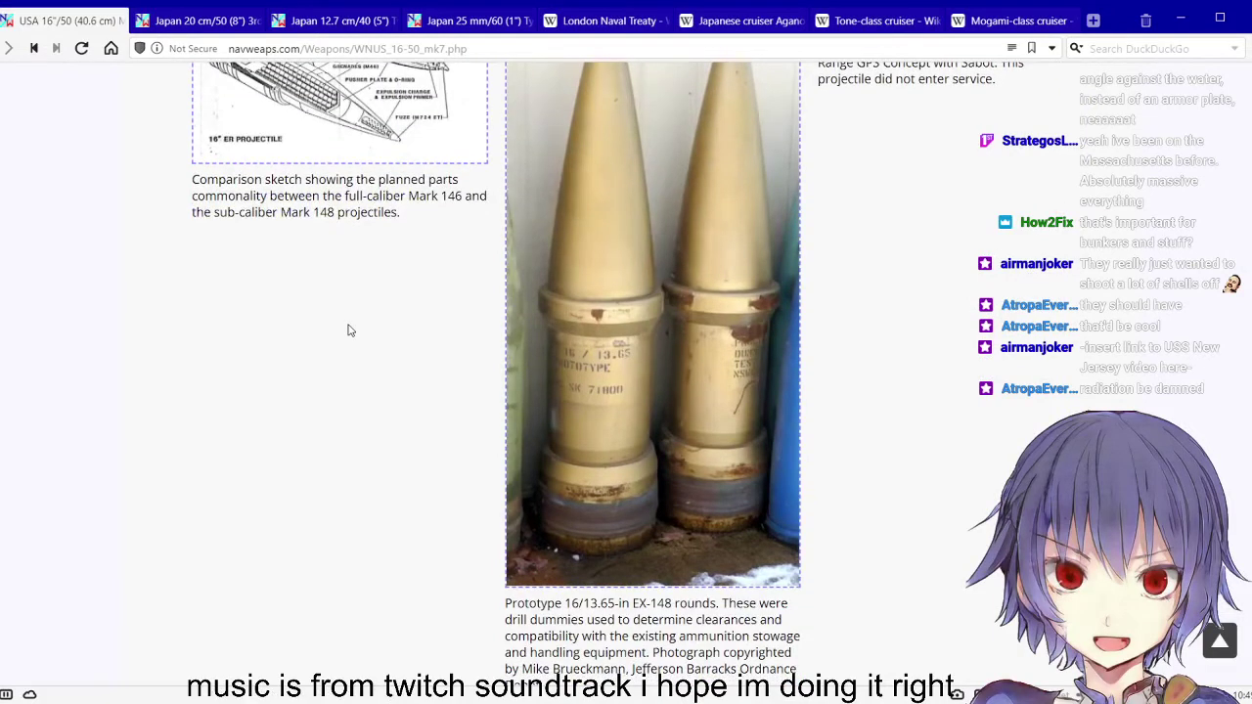
scroll(348, 331, down, 2)
scroll(348, 331, up, 1)
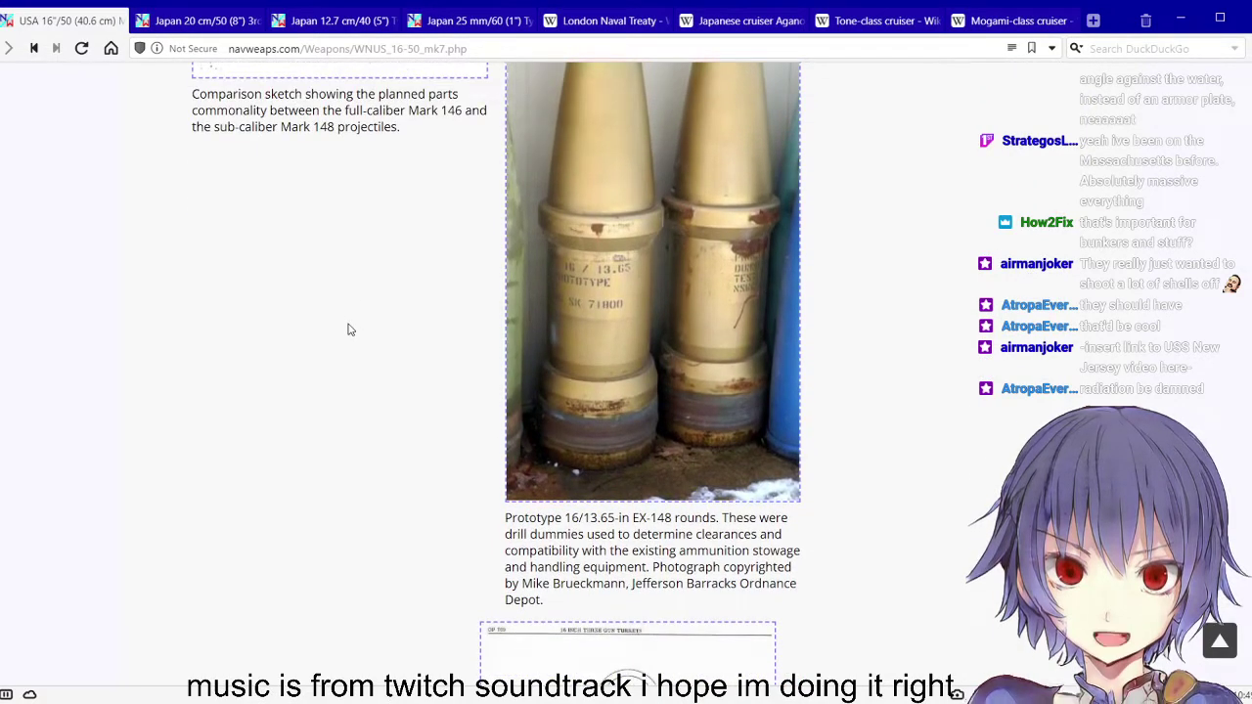
scroll(347, 329, up, 4)
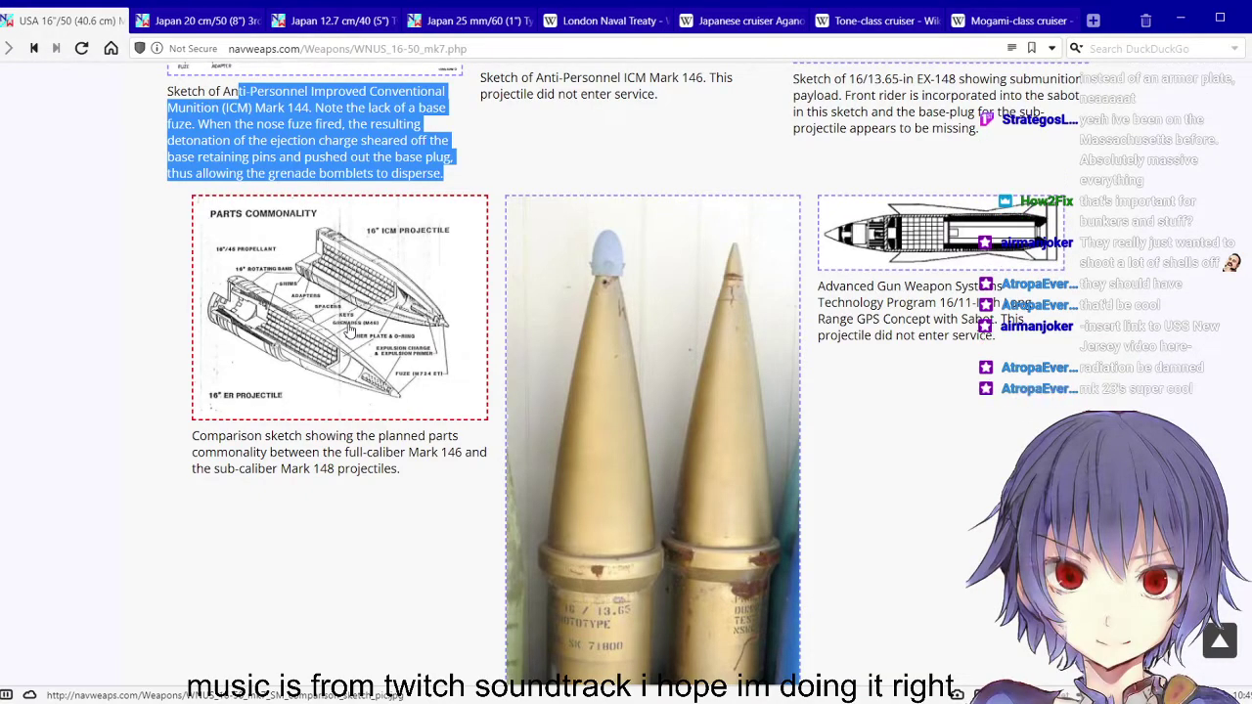
scroll(349, 330, down, 1)
Return to the start of the 16"/50 Mark 7 article and look through the gun characteristics table and its notes
scroll(685, 372, up, 13)
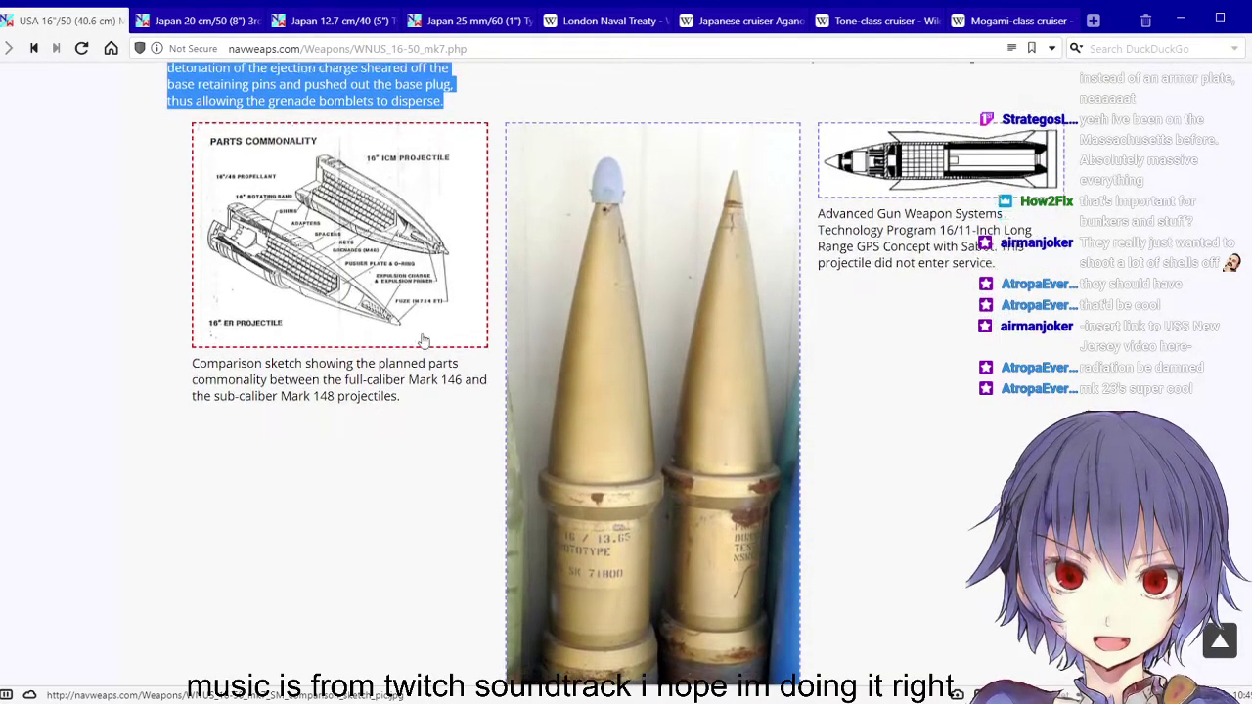
scroll(922, 395, up, 5)
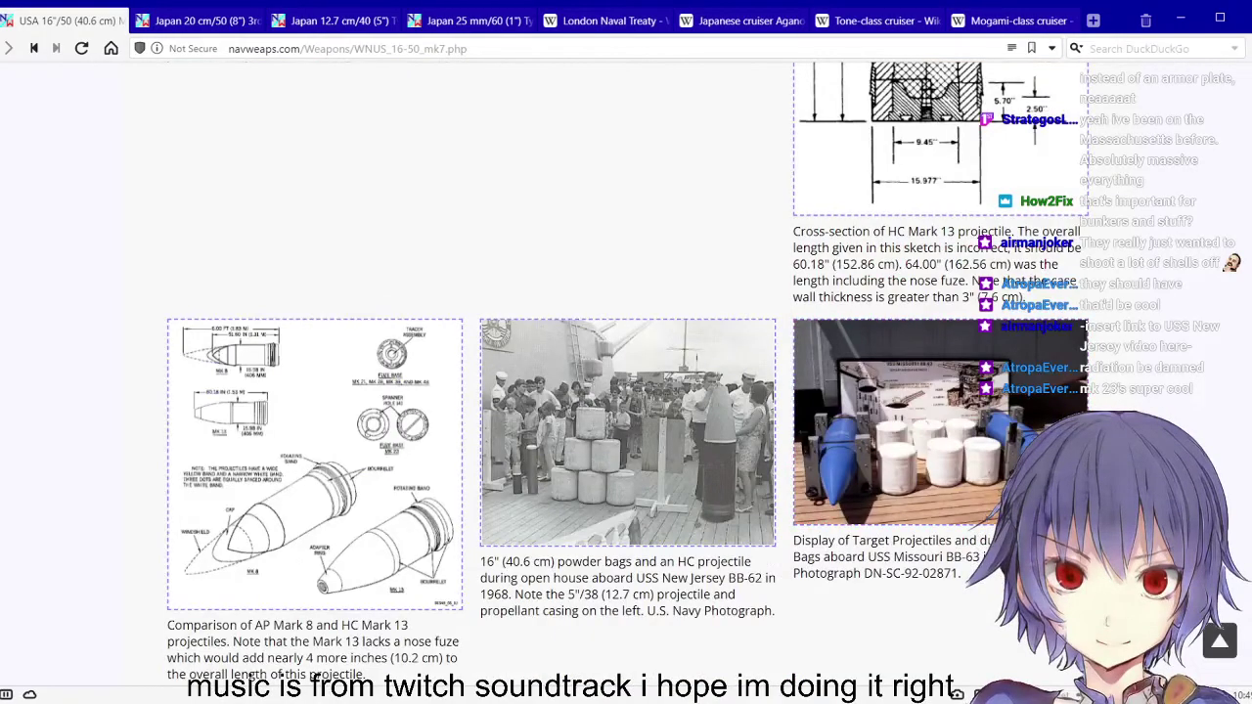
scroll(1235, 454, up, 8)
drag(1235, 454, 1205, 78)
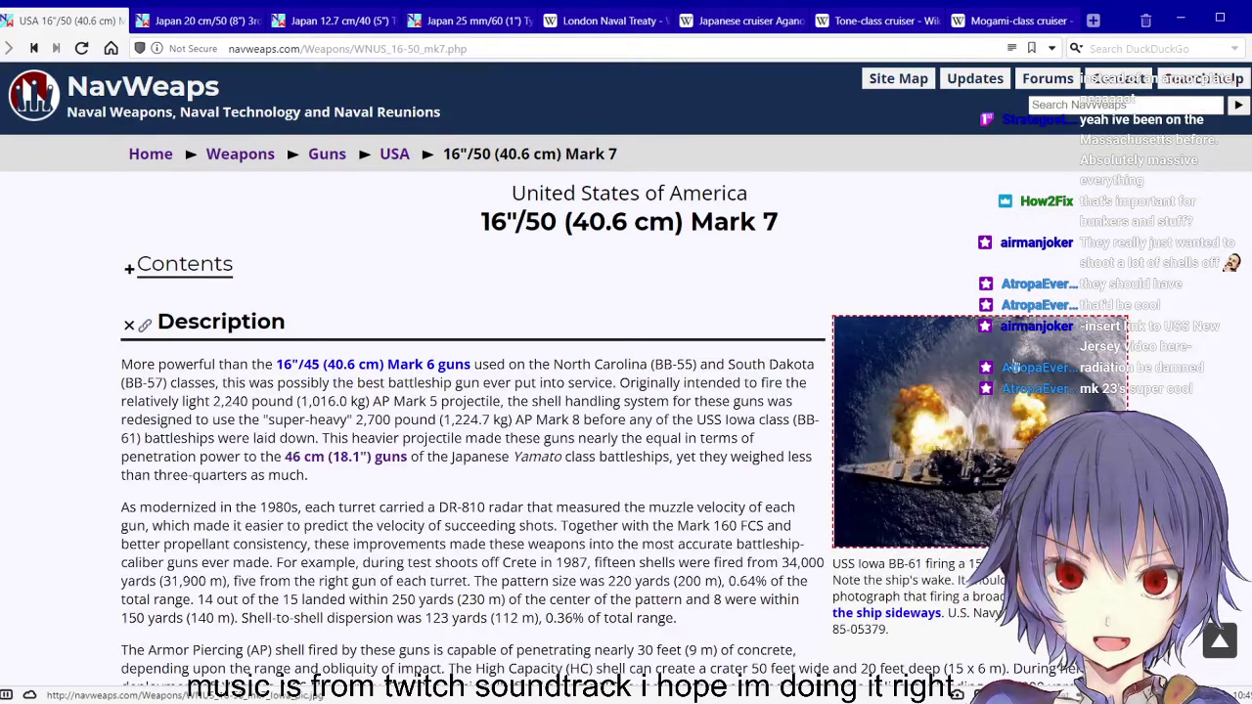
scroll(796, 391, down, 4)
scroll(795, 393, down, 4)
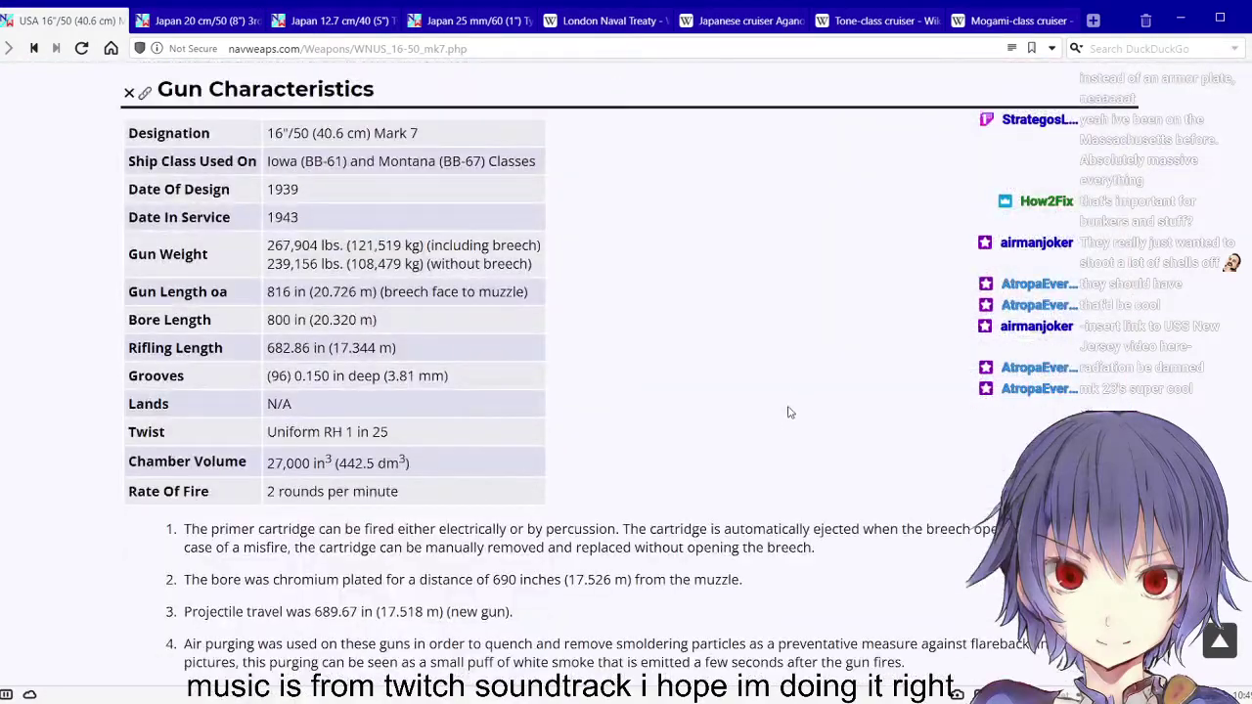
scroll(791, 414, down, 1)
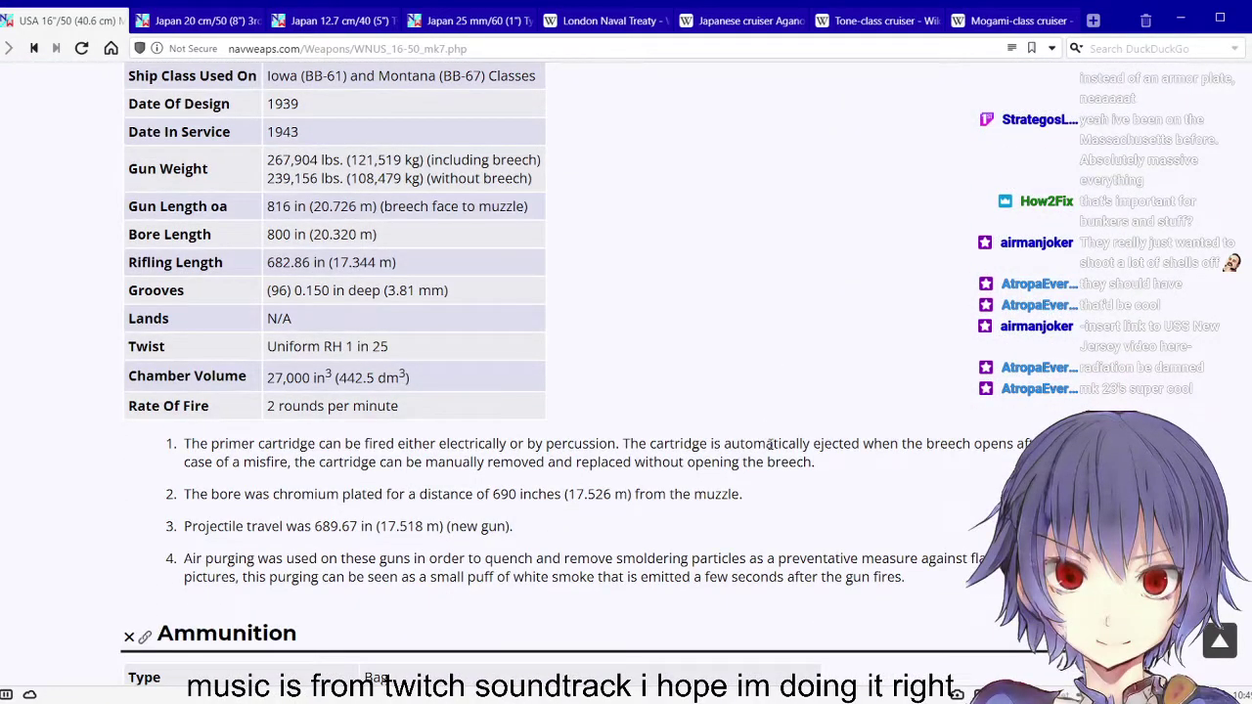